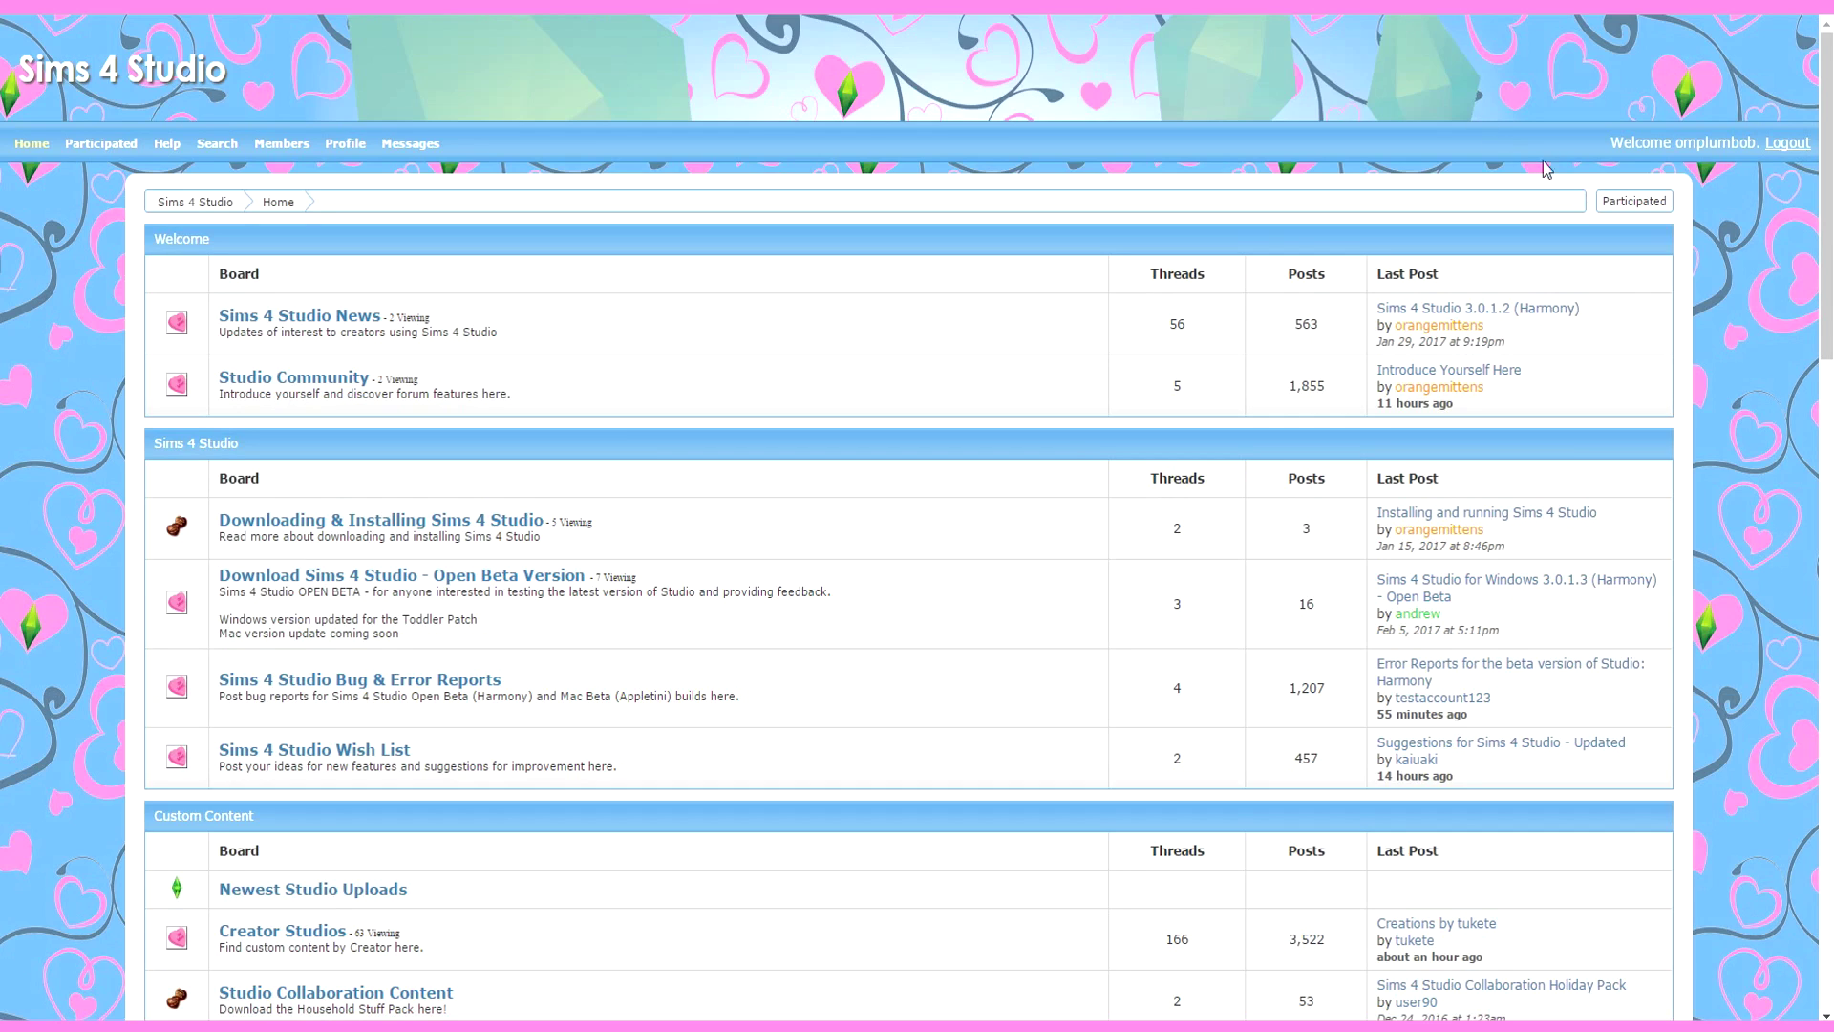
Step: Open the Sims 4 Studio for Windows 3.0.1.3 (Harmony) thread on the Open Beta Version download board
left_click_drag(1610, 143, 1766, 143)
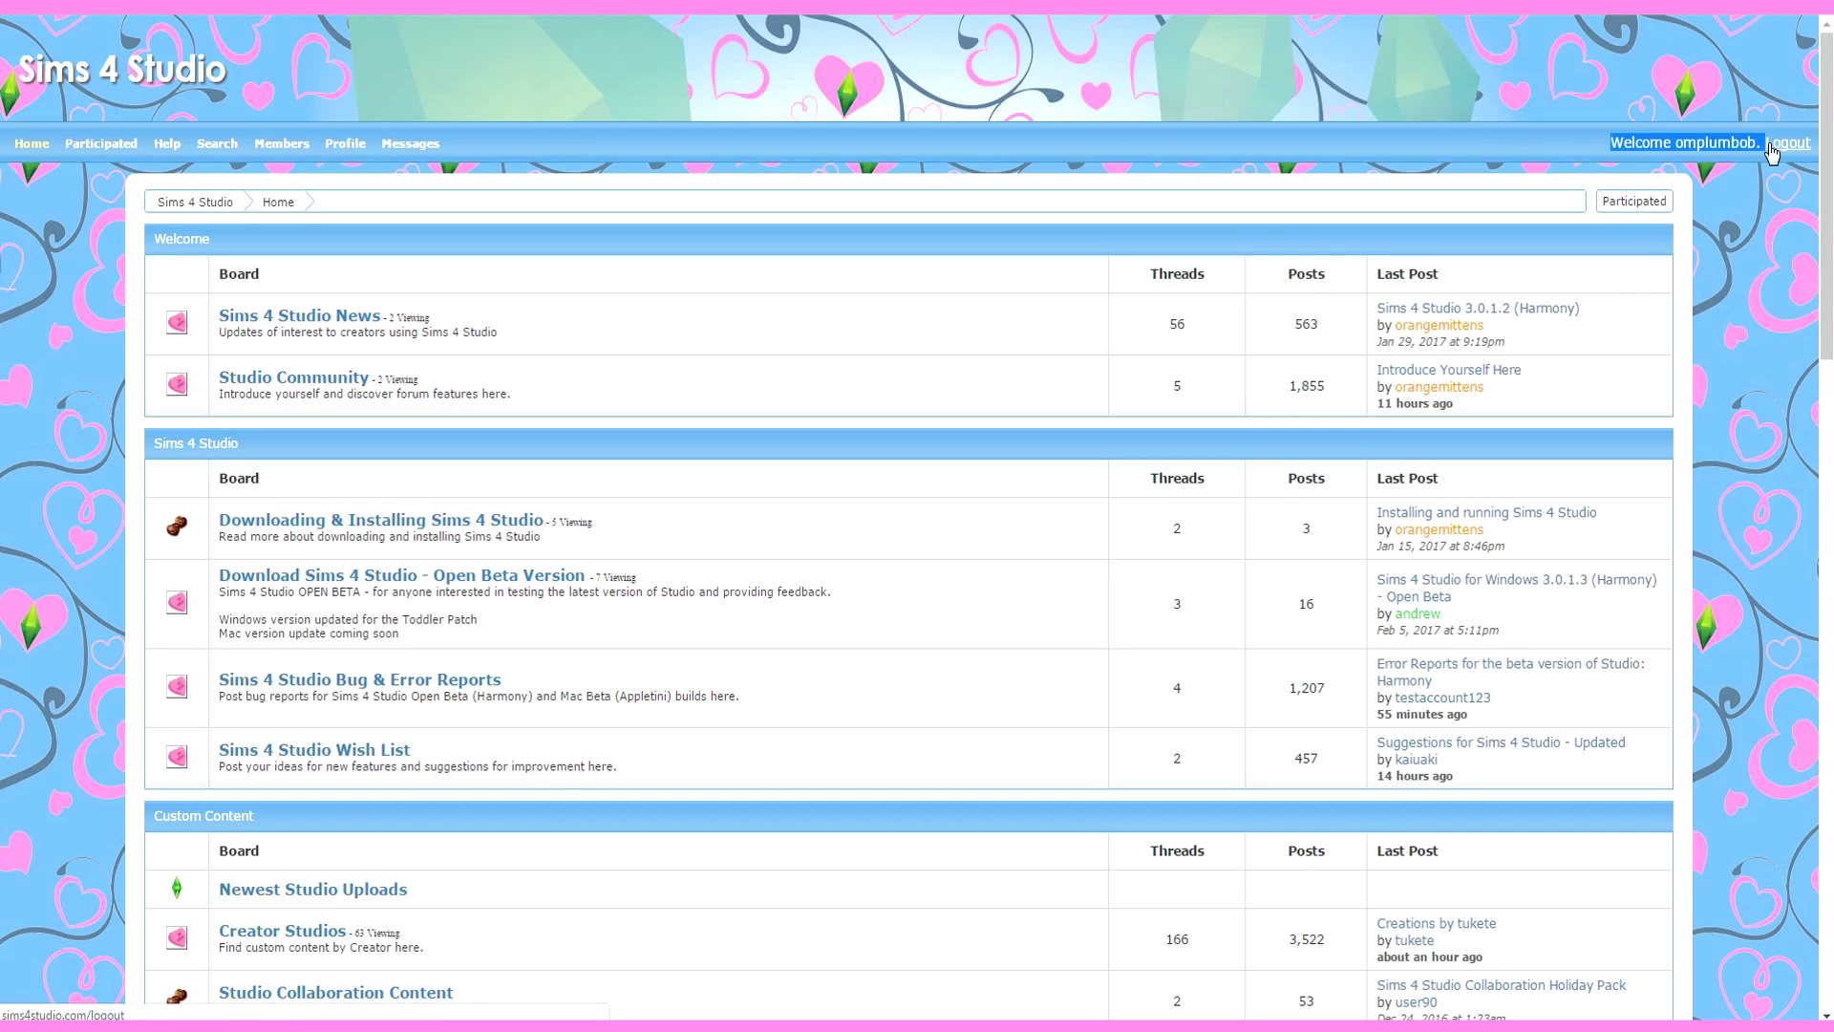
left_click(1765, 214)
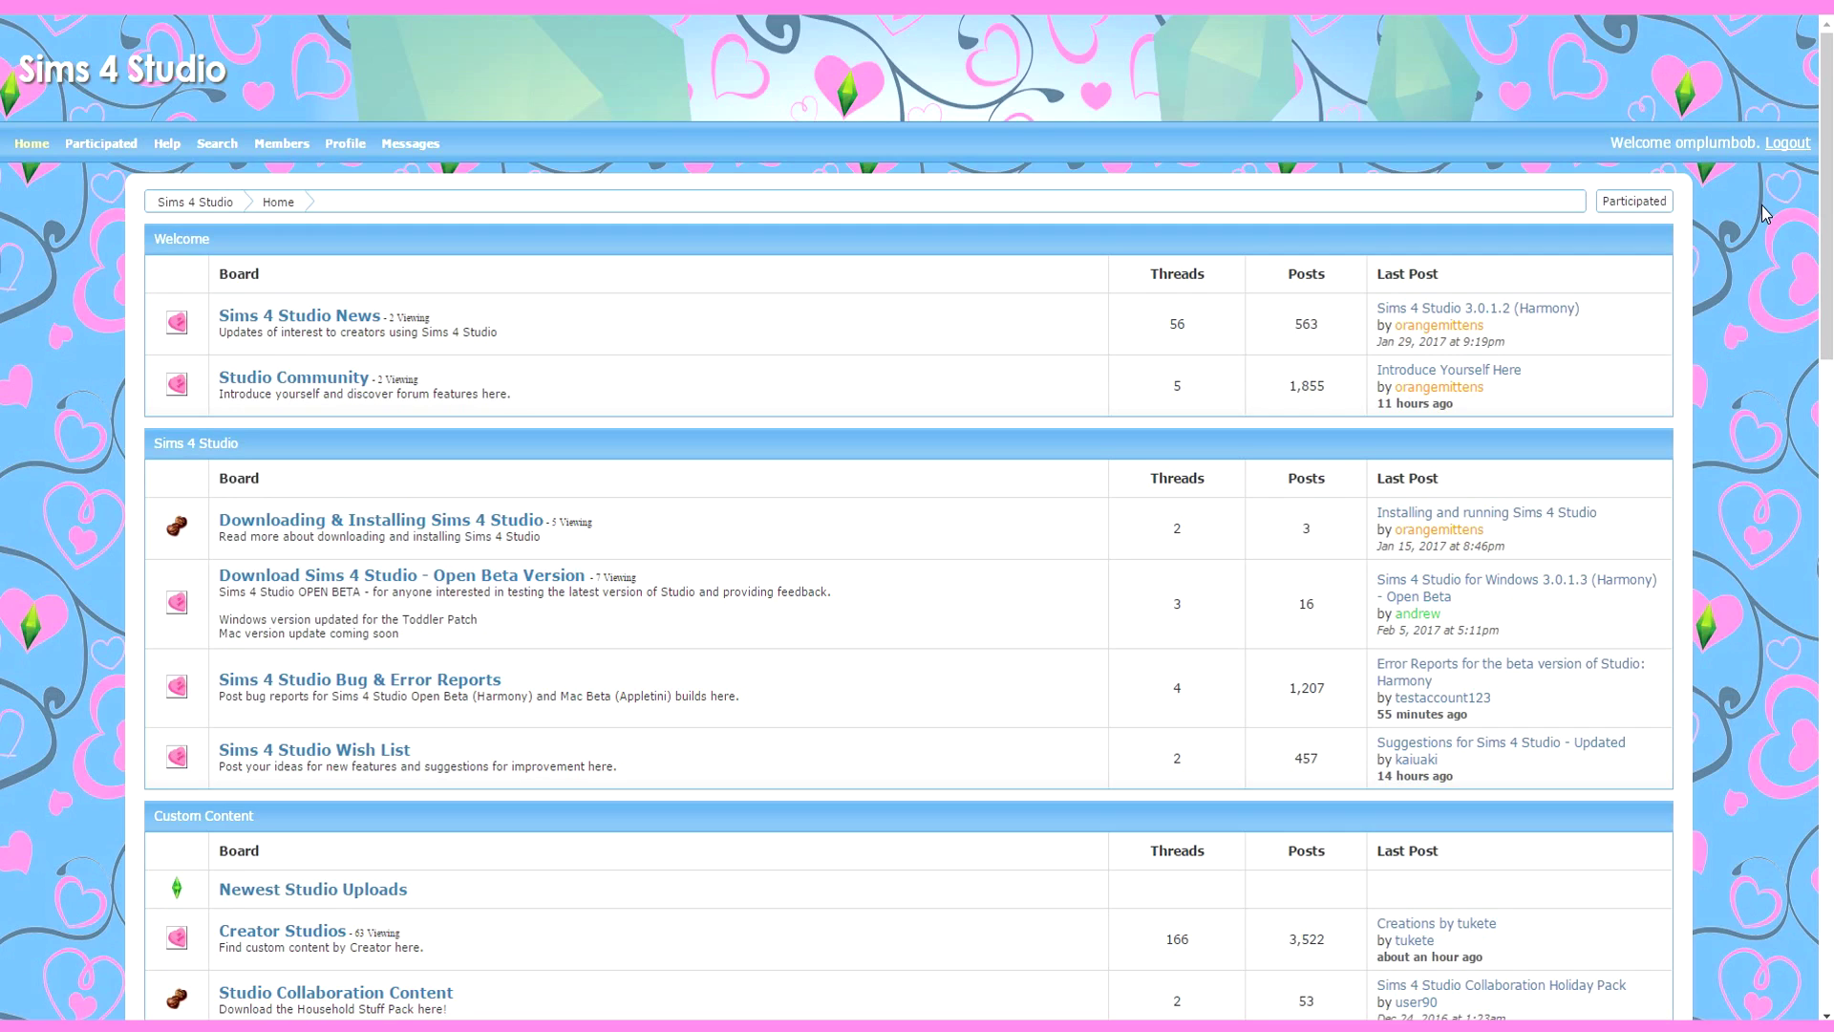
left_click(451, 578)
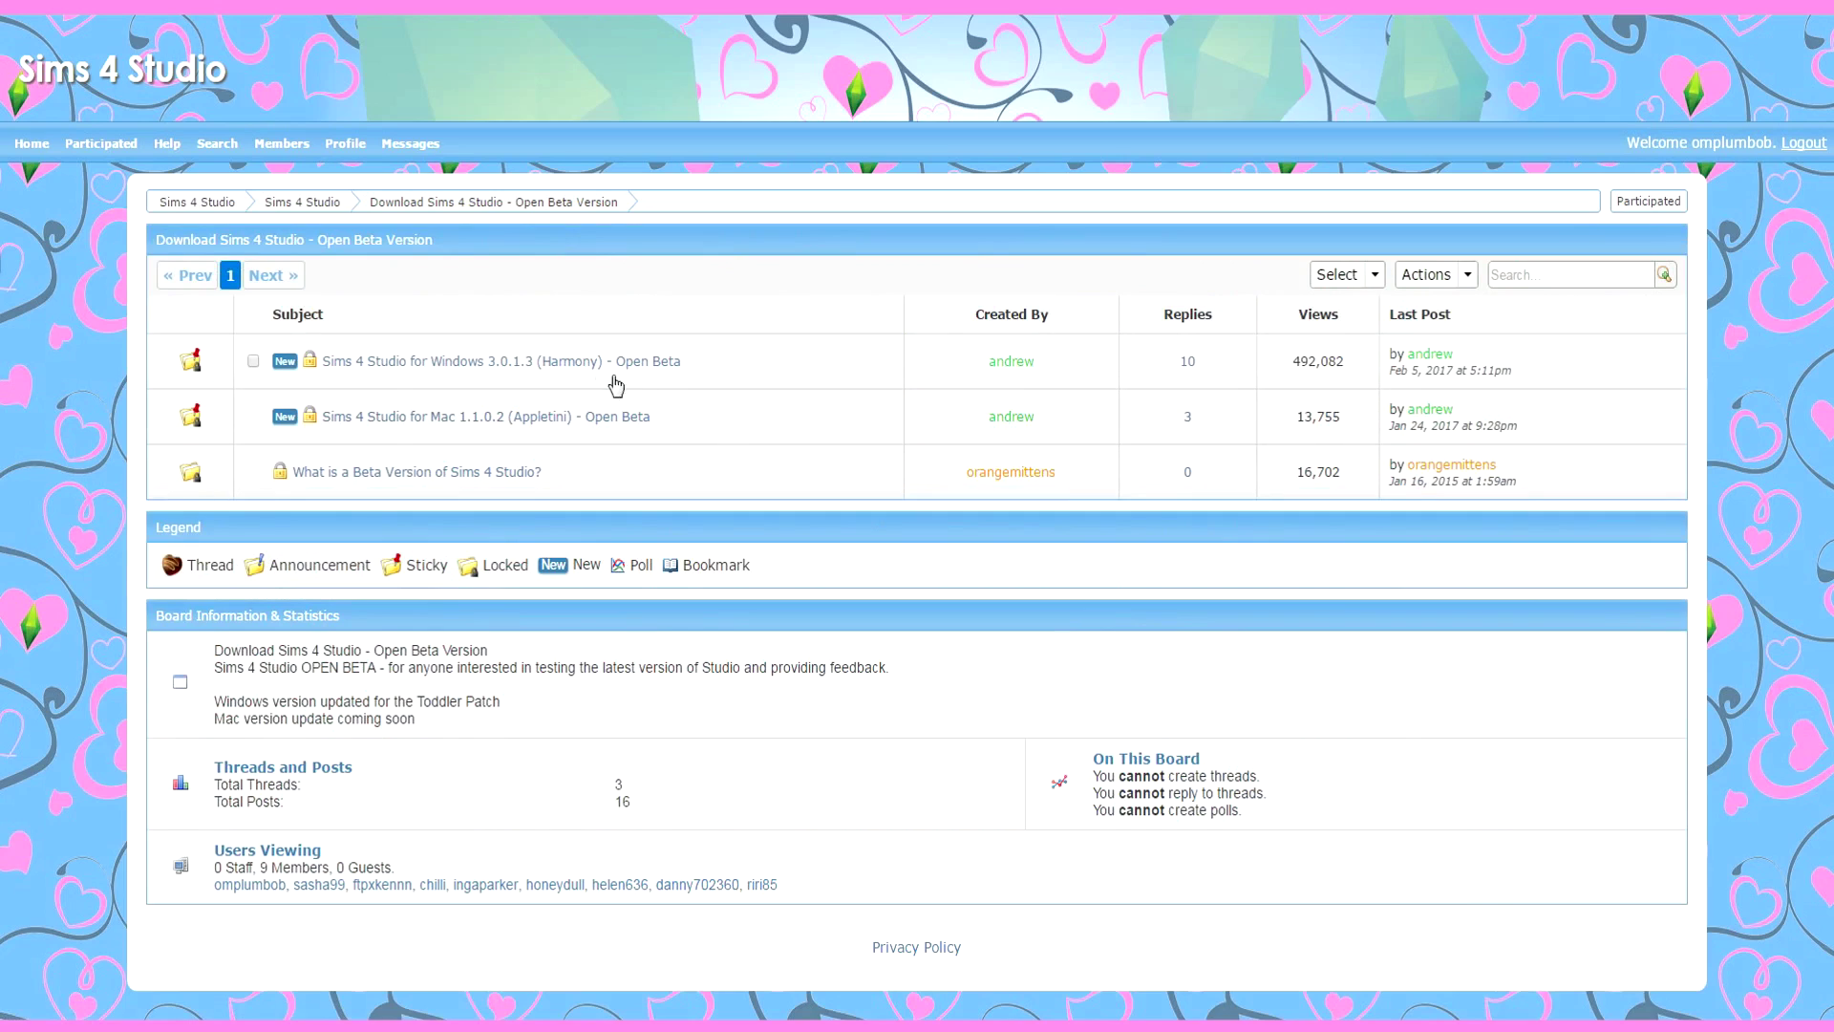
left_click(556, 368)
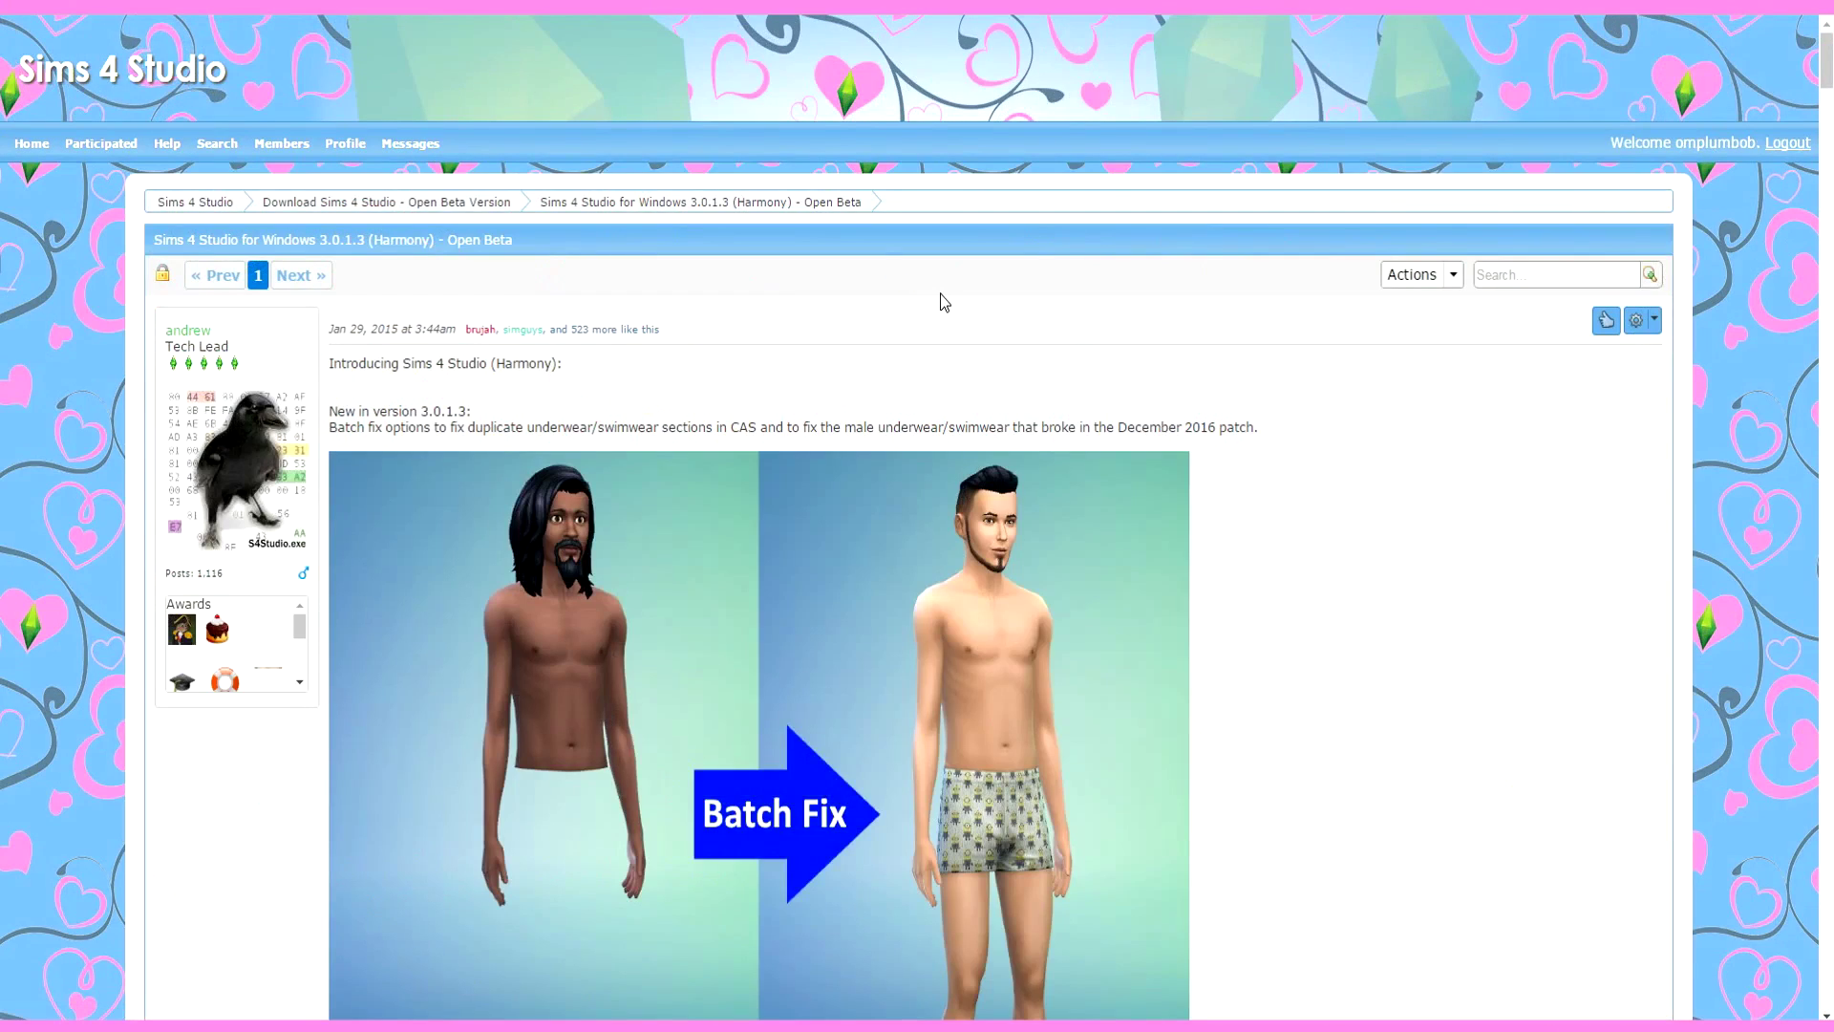
Step: Review the release thread's feature descriptions and screenshots, from the TV batch fix down to the download section
scroll(1467, 387, "down", 4)
scroll(1466, 386, "down", 7)
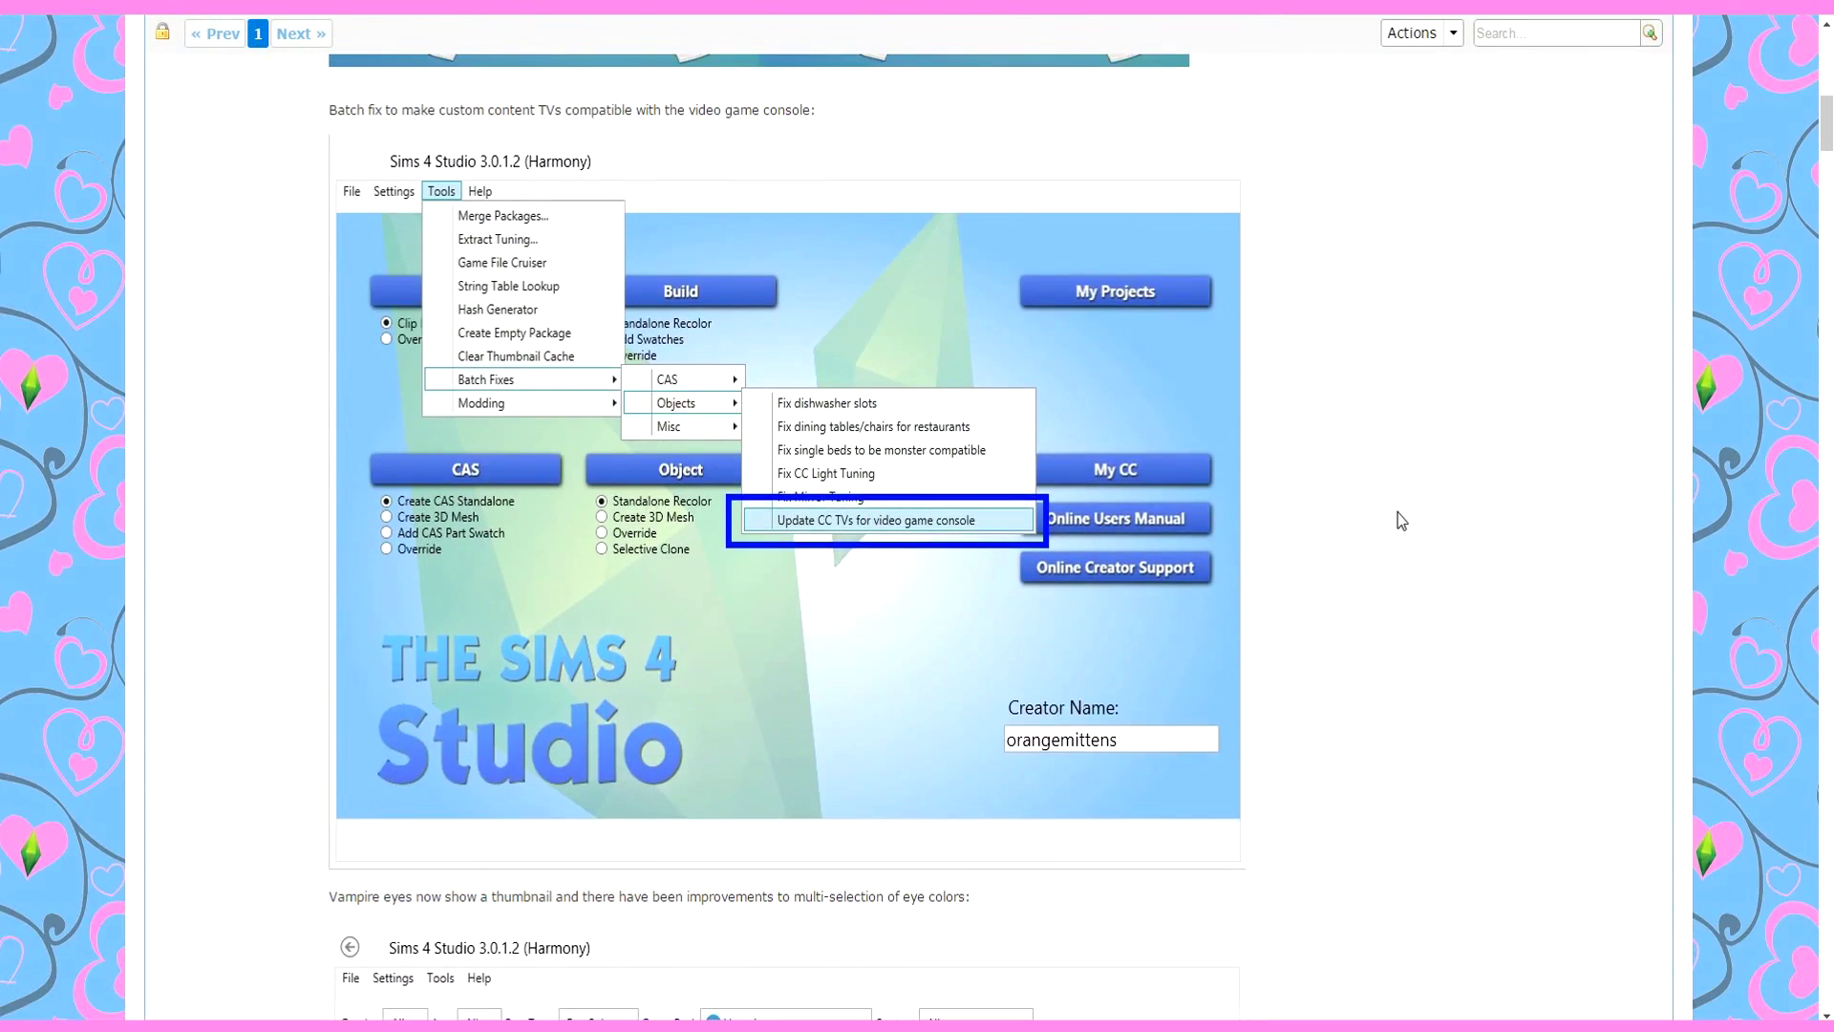
scroll(1403, 521, "down", 1)
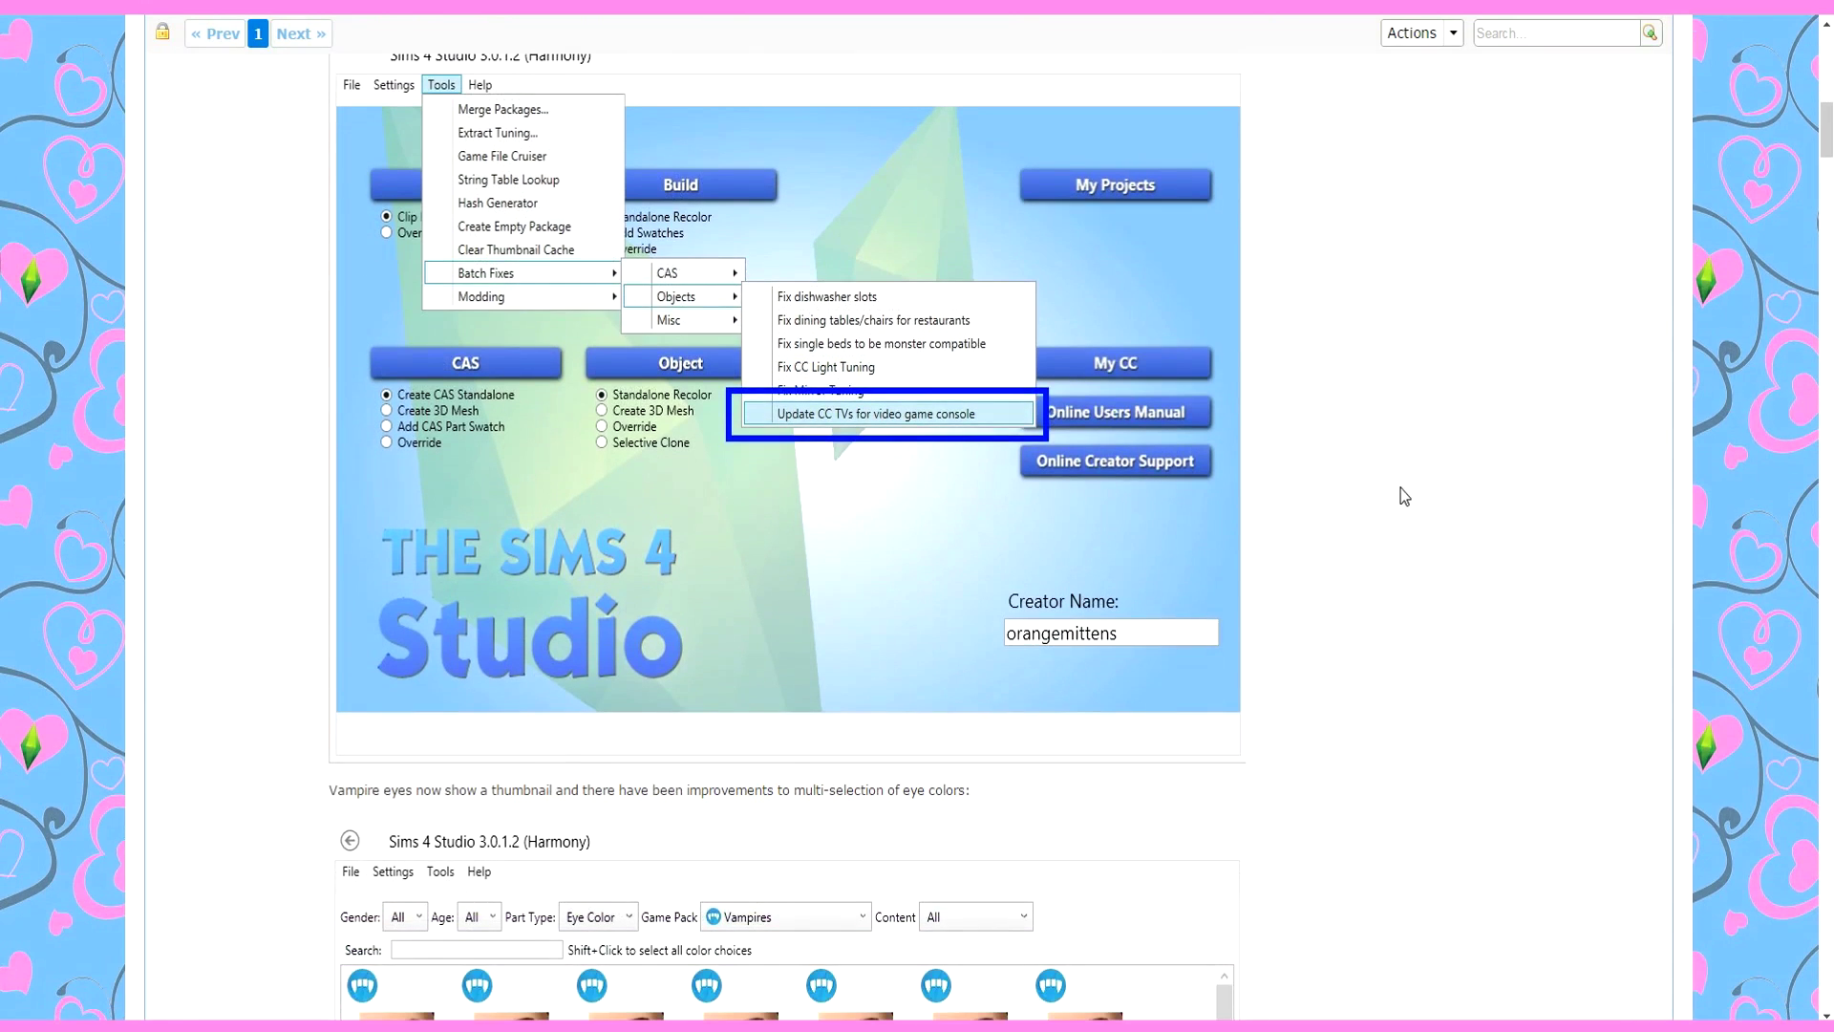
scroll(1400, 488, "up", 1)
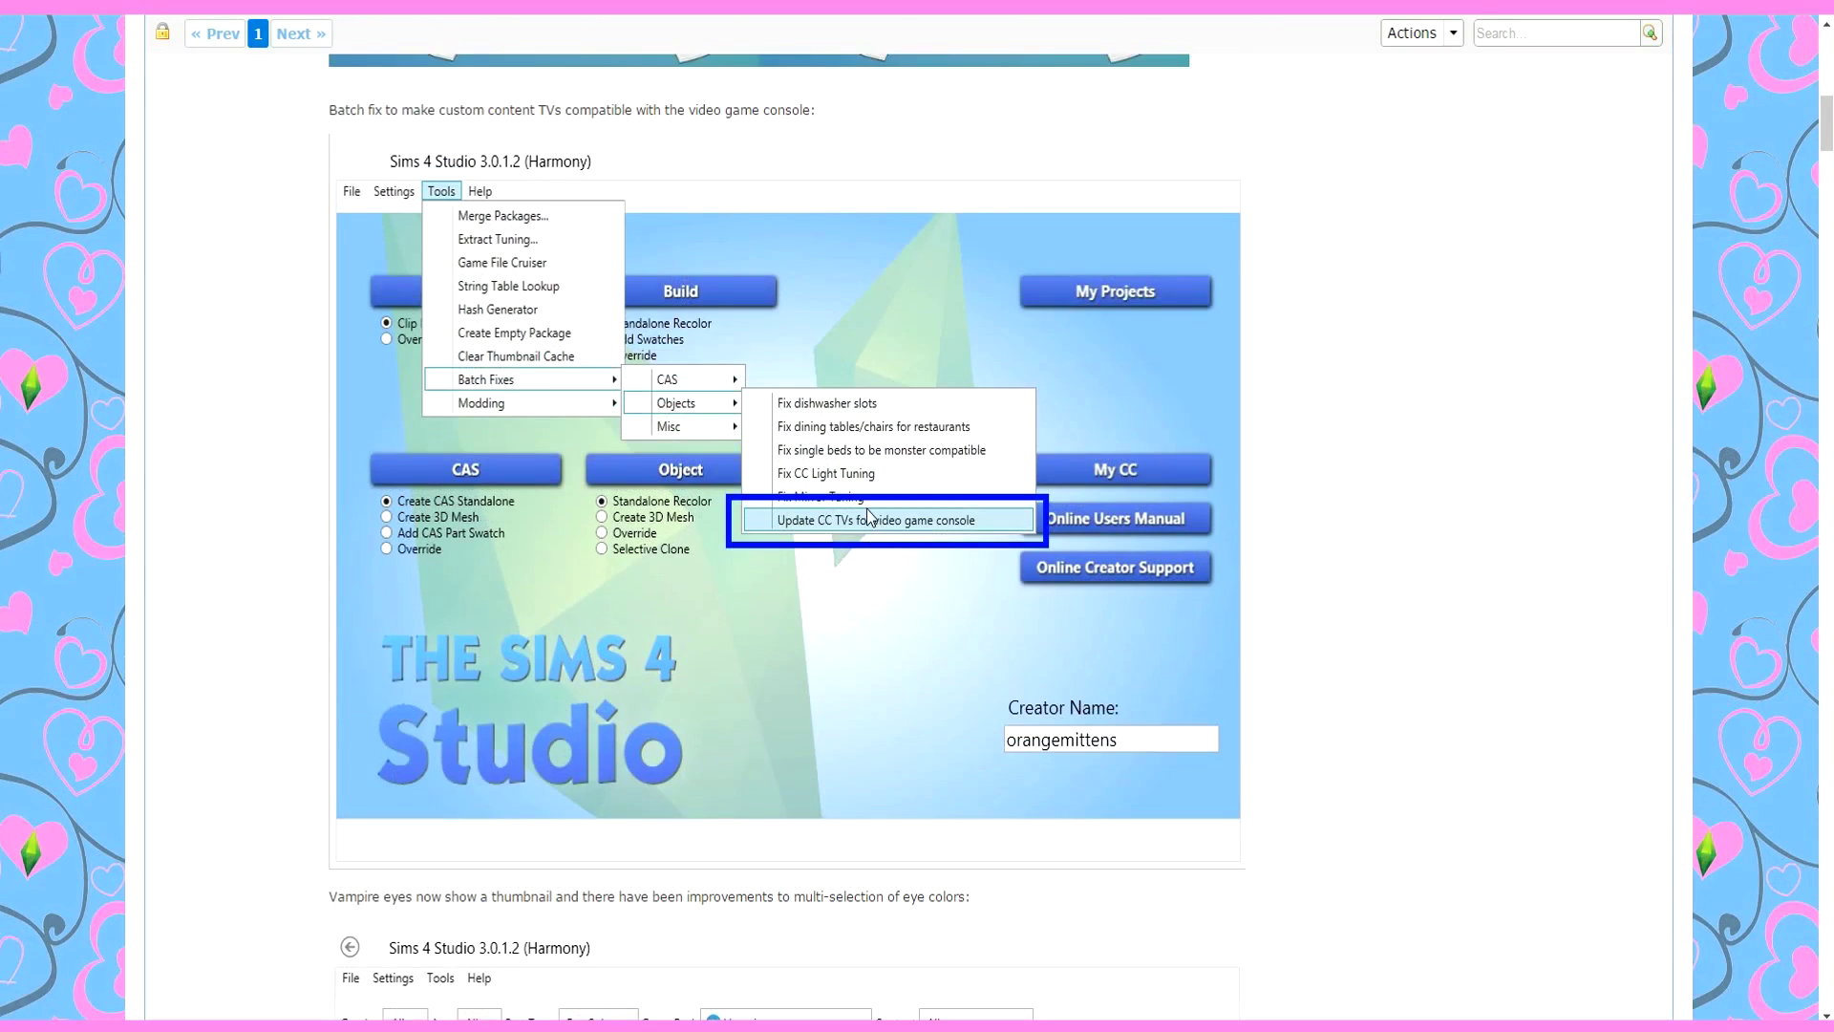
scroll(1395, 621, "down", 6)
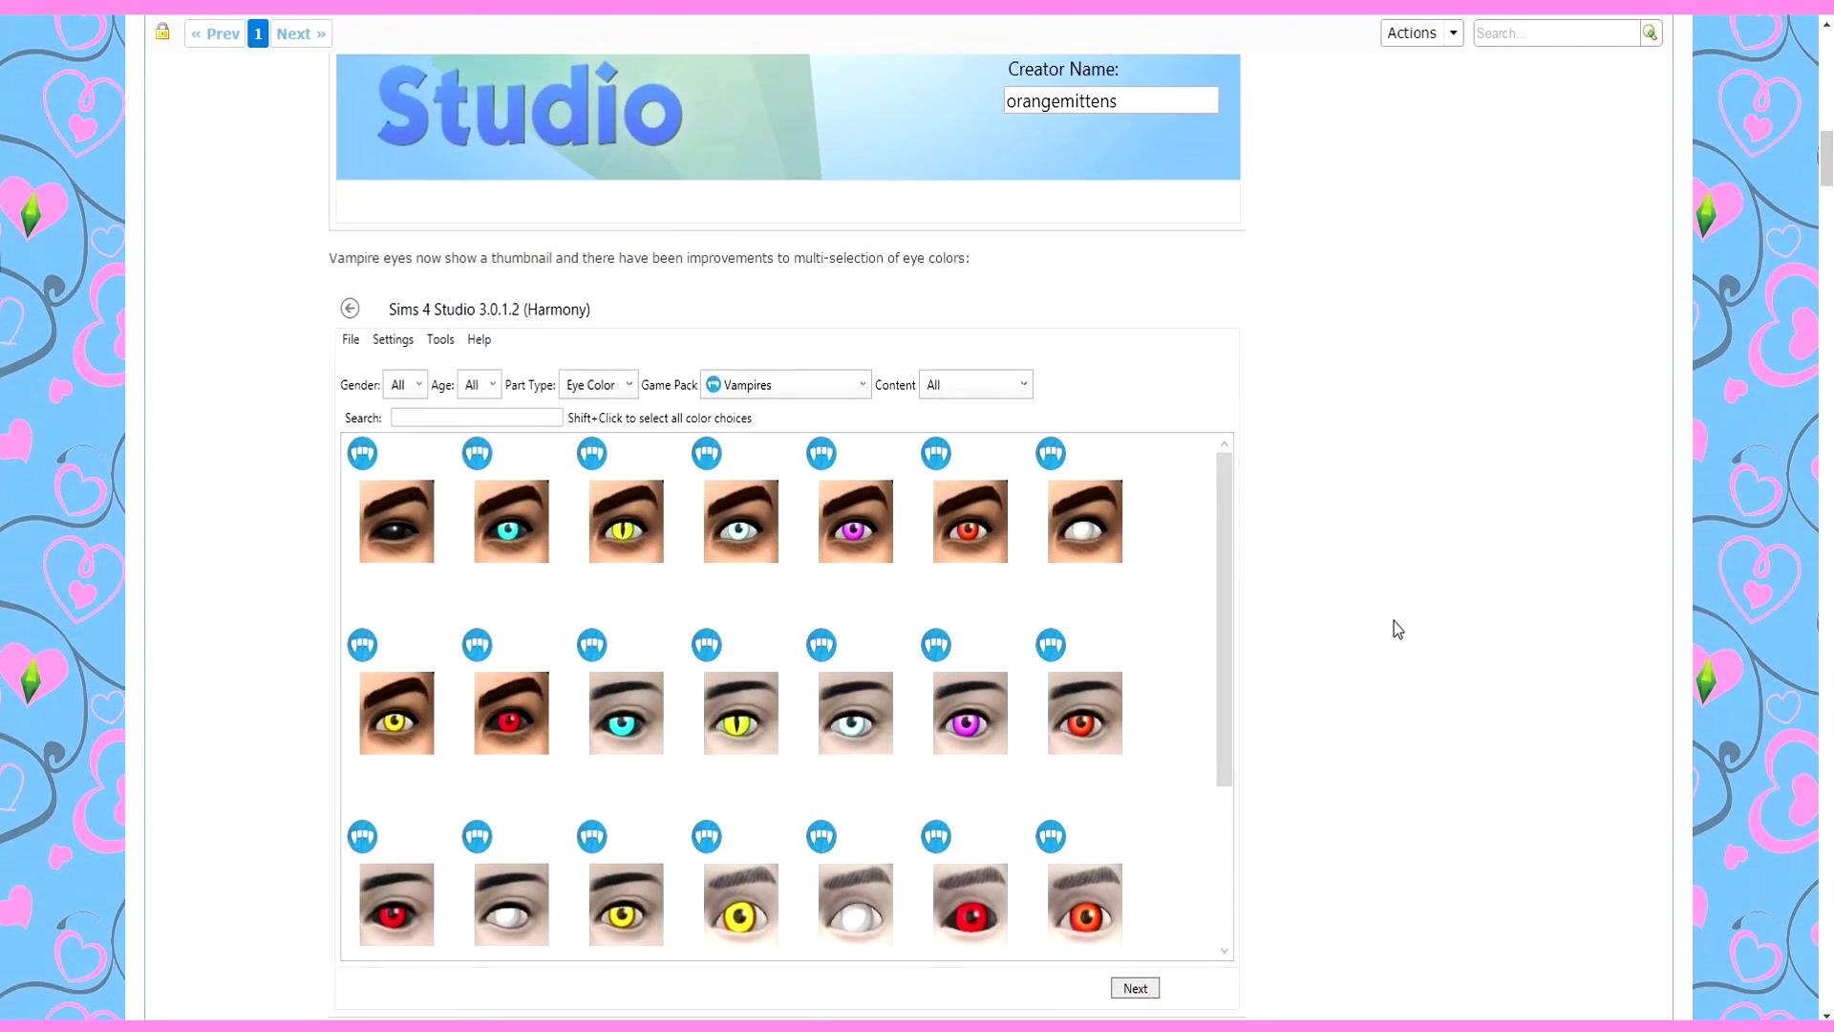
scroll(1395, 621, "up", 6)
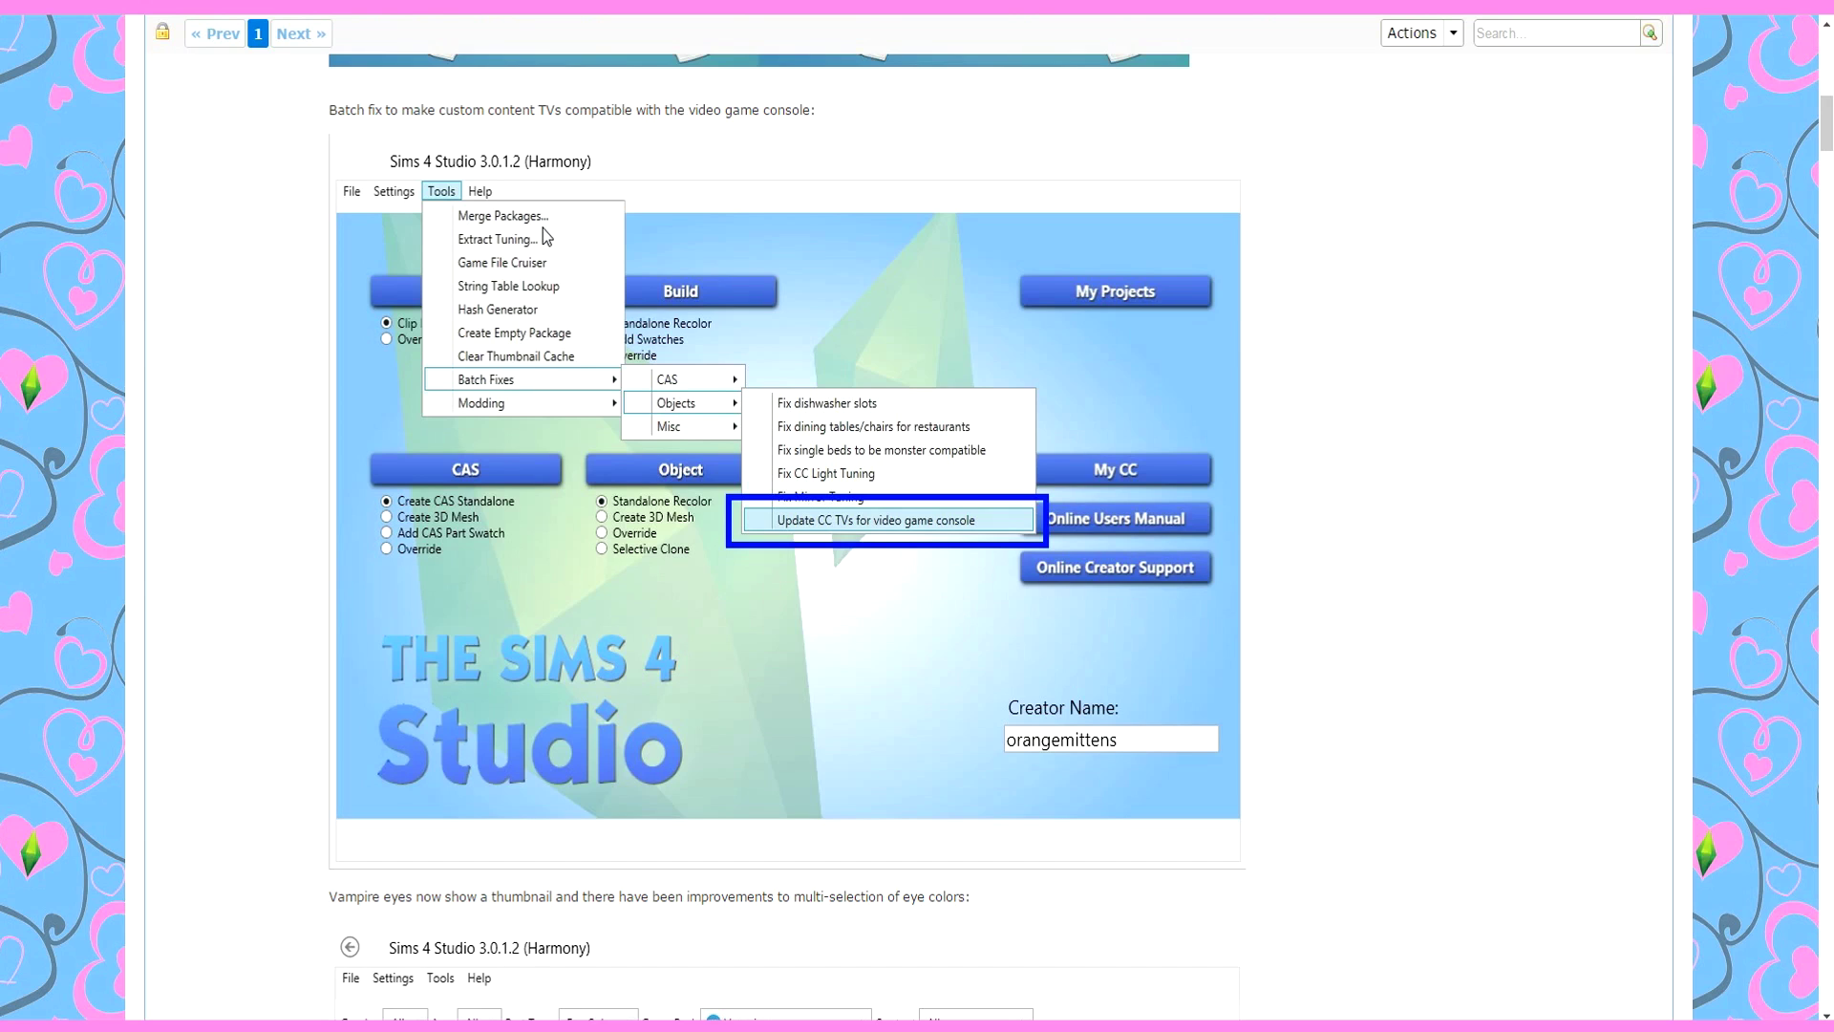
scroll(1414, 343, "down", 20)
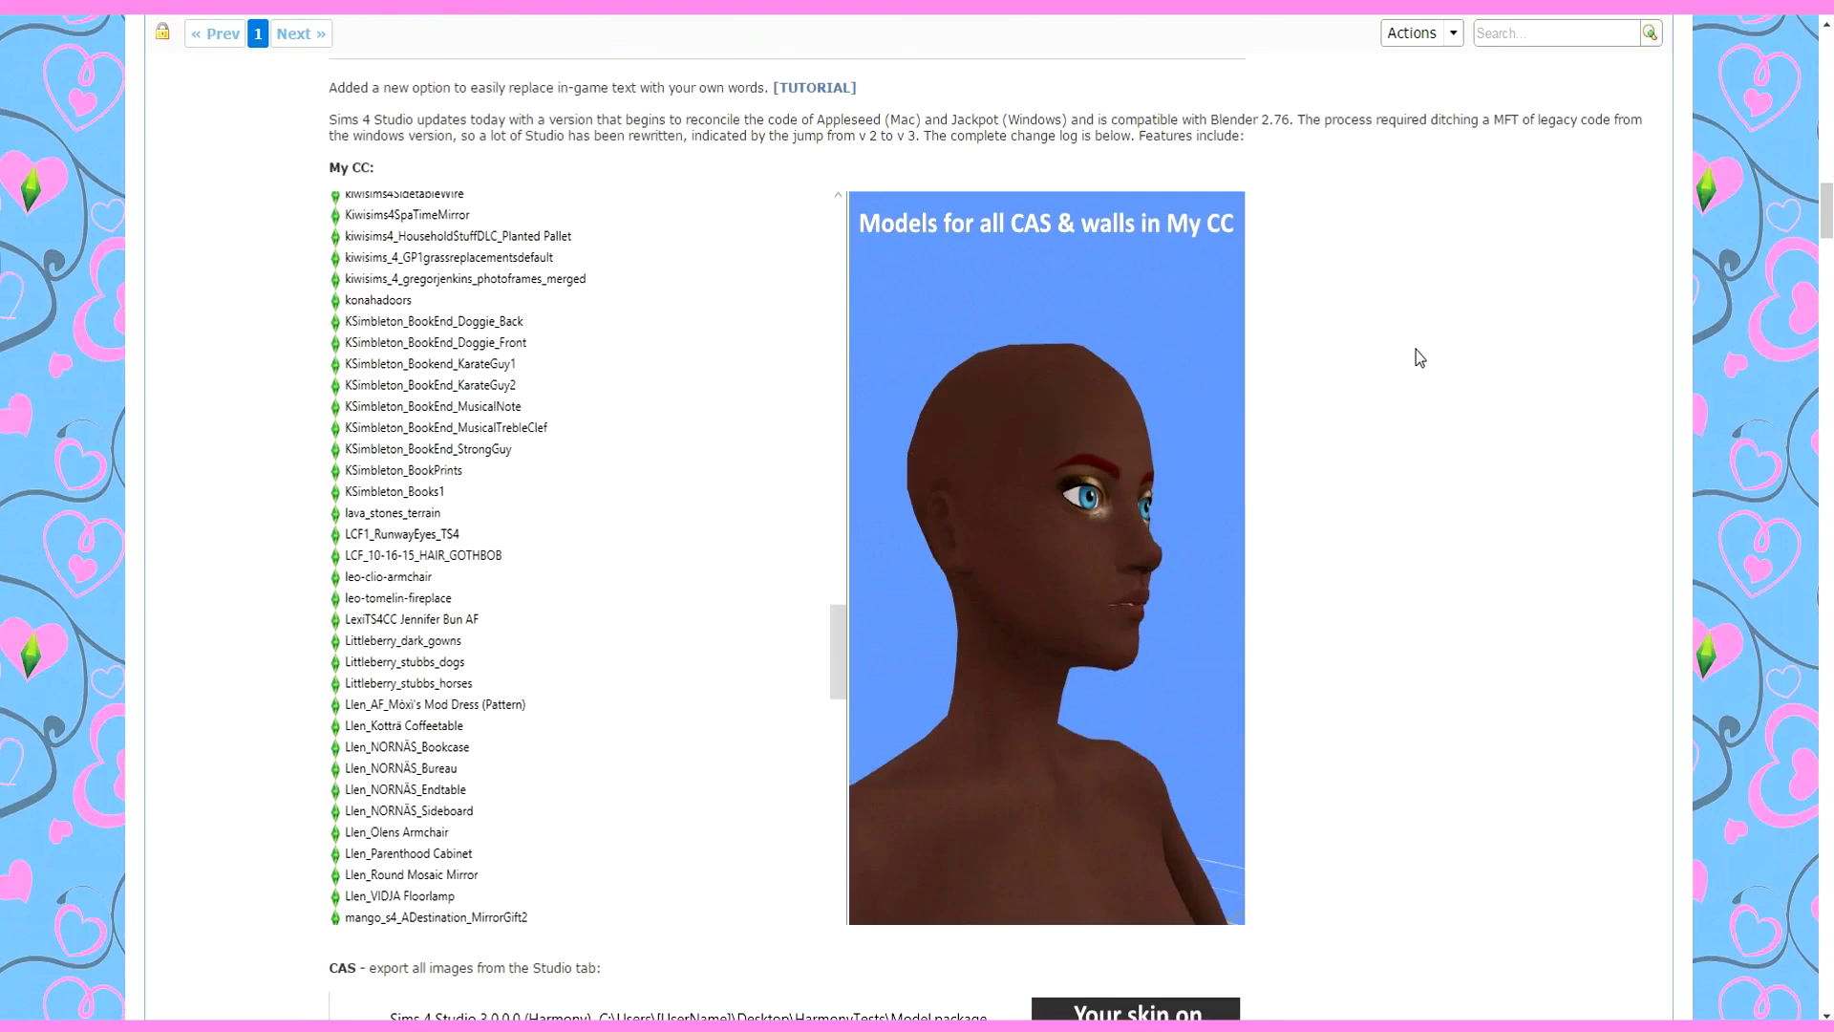
scroll(1416, 350, "down", 20)
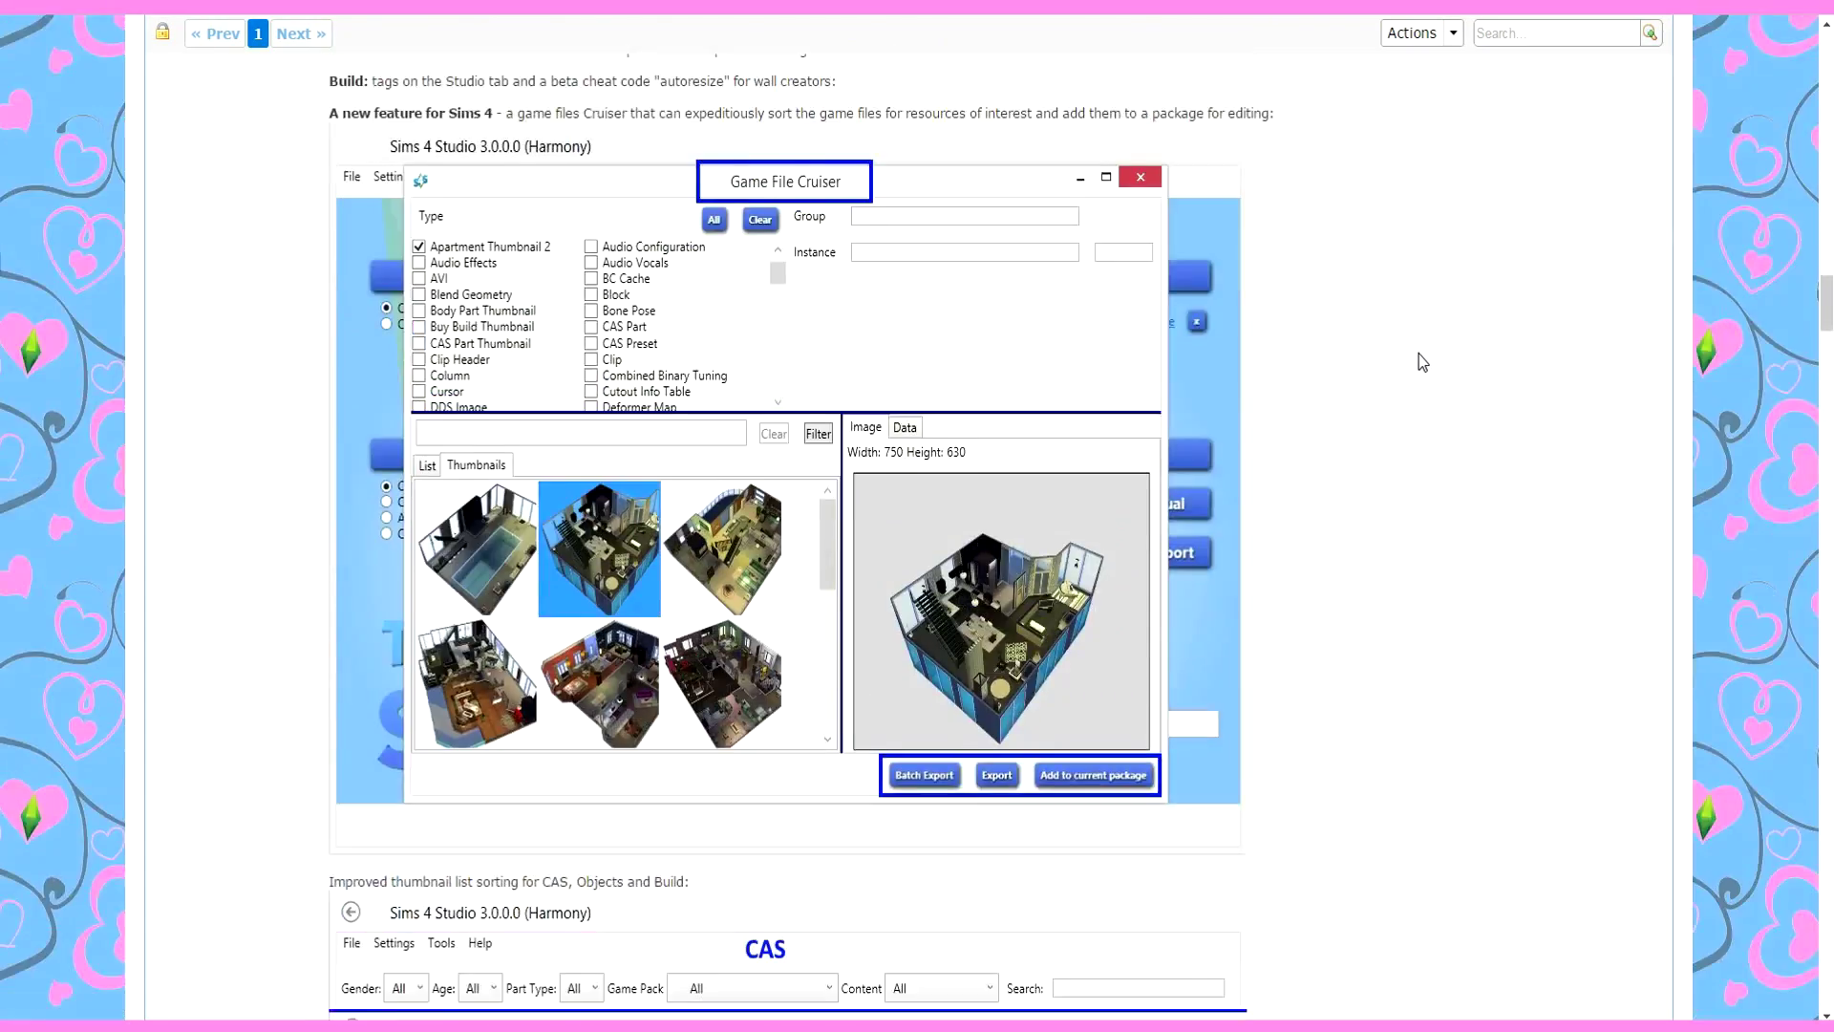
scroll(1418, 361, "down", 8)
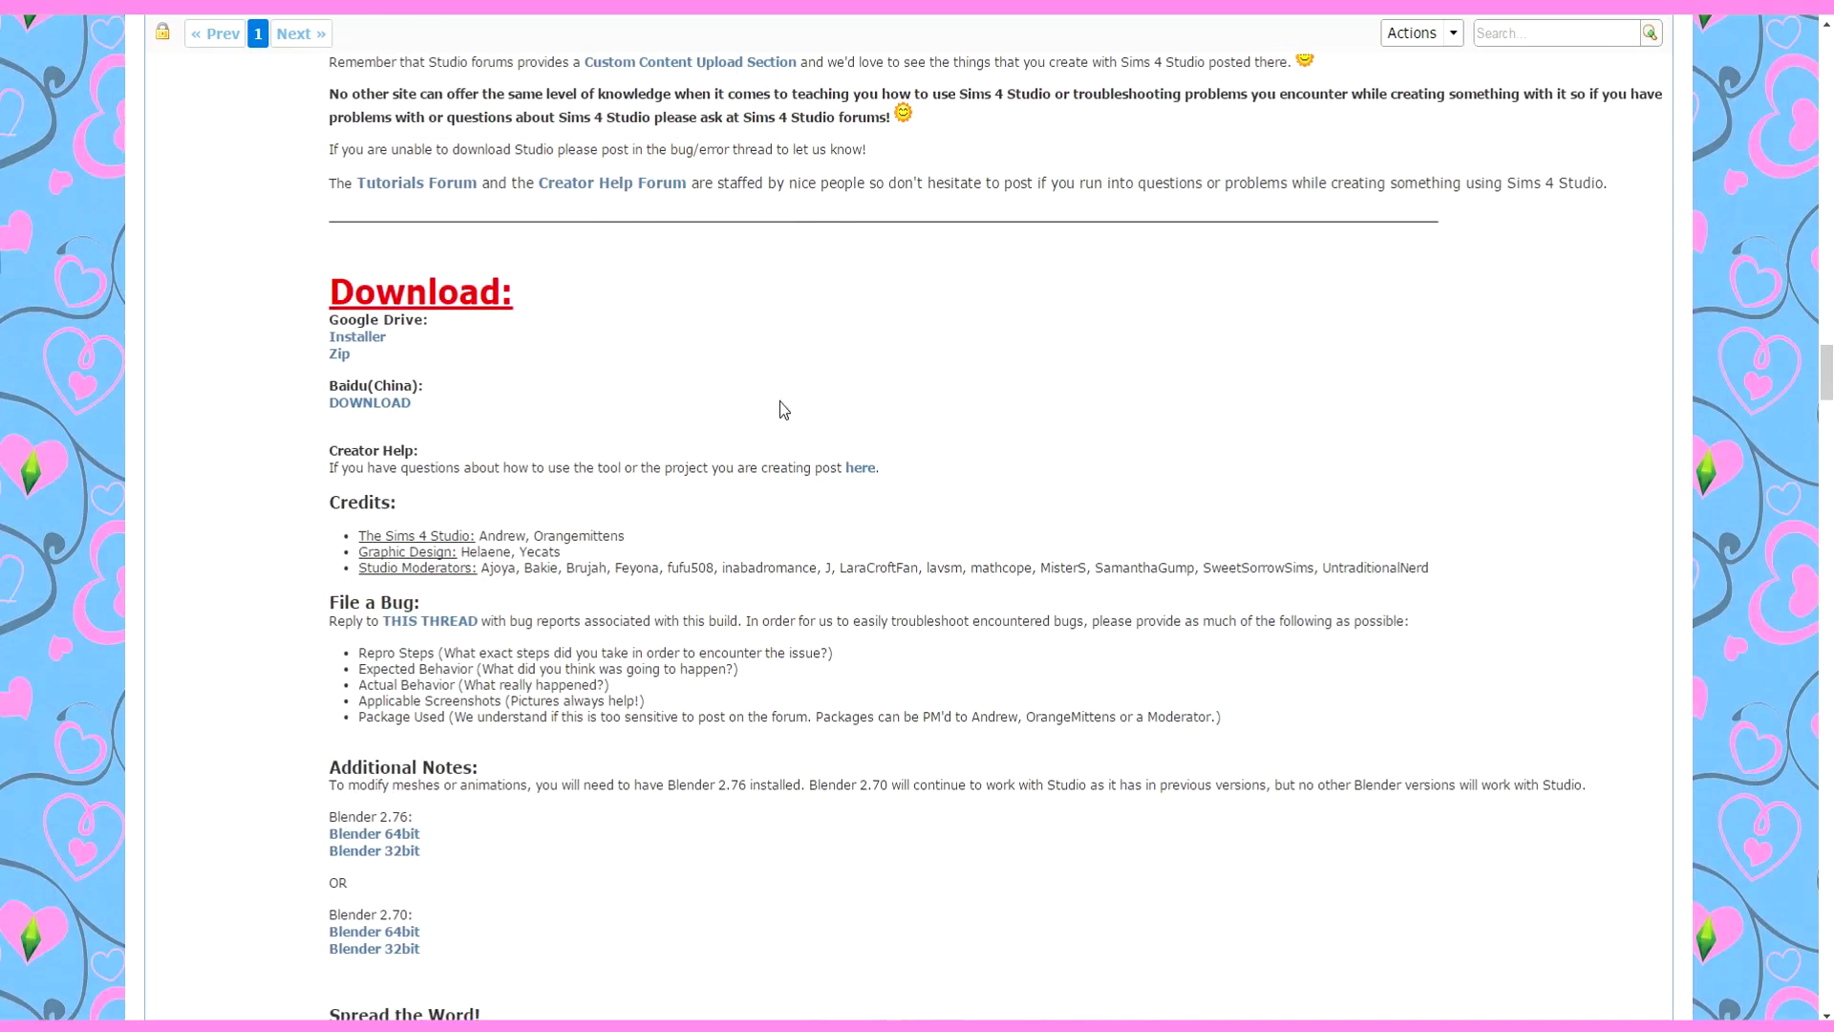
Step: Download the Sims 4 Studio installer from the Google Drive link and close the file page
left_click(375, 340)
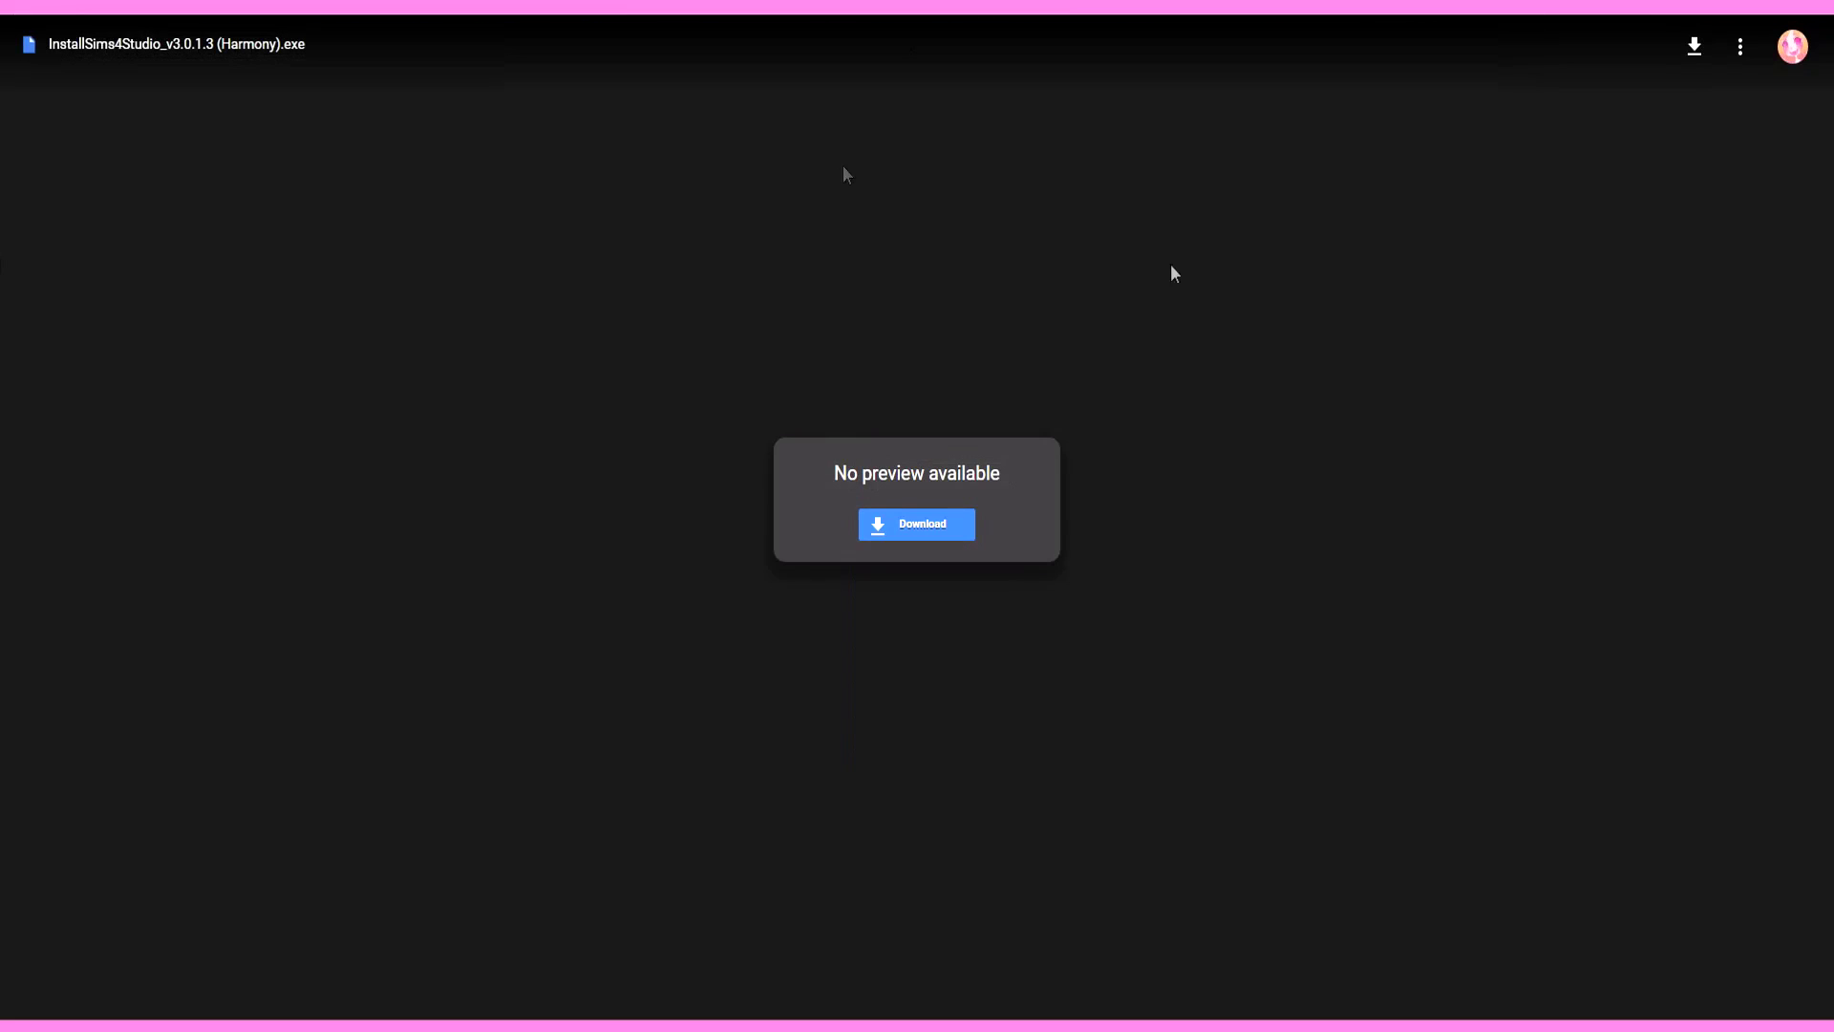
left_click(955, 527)
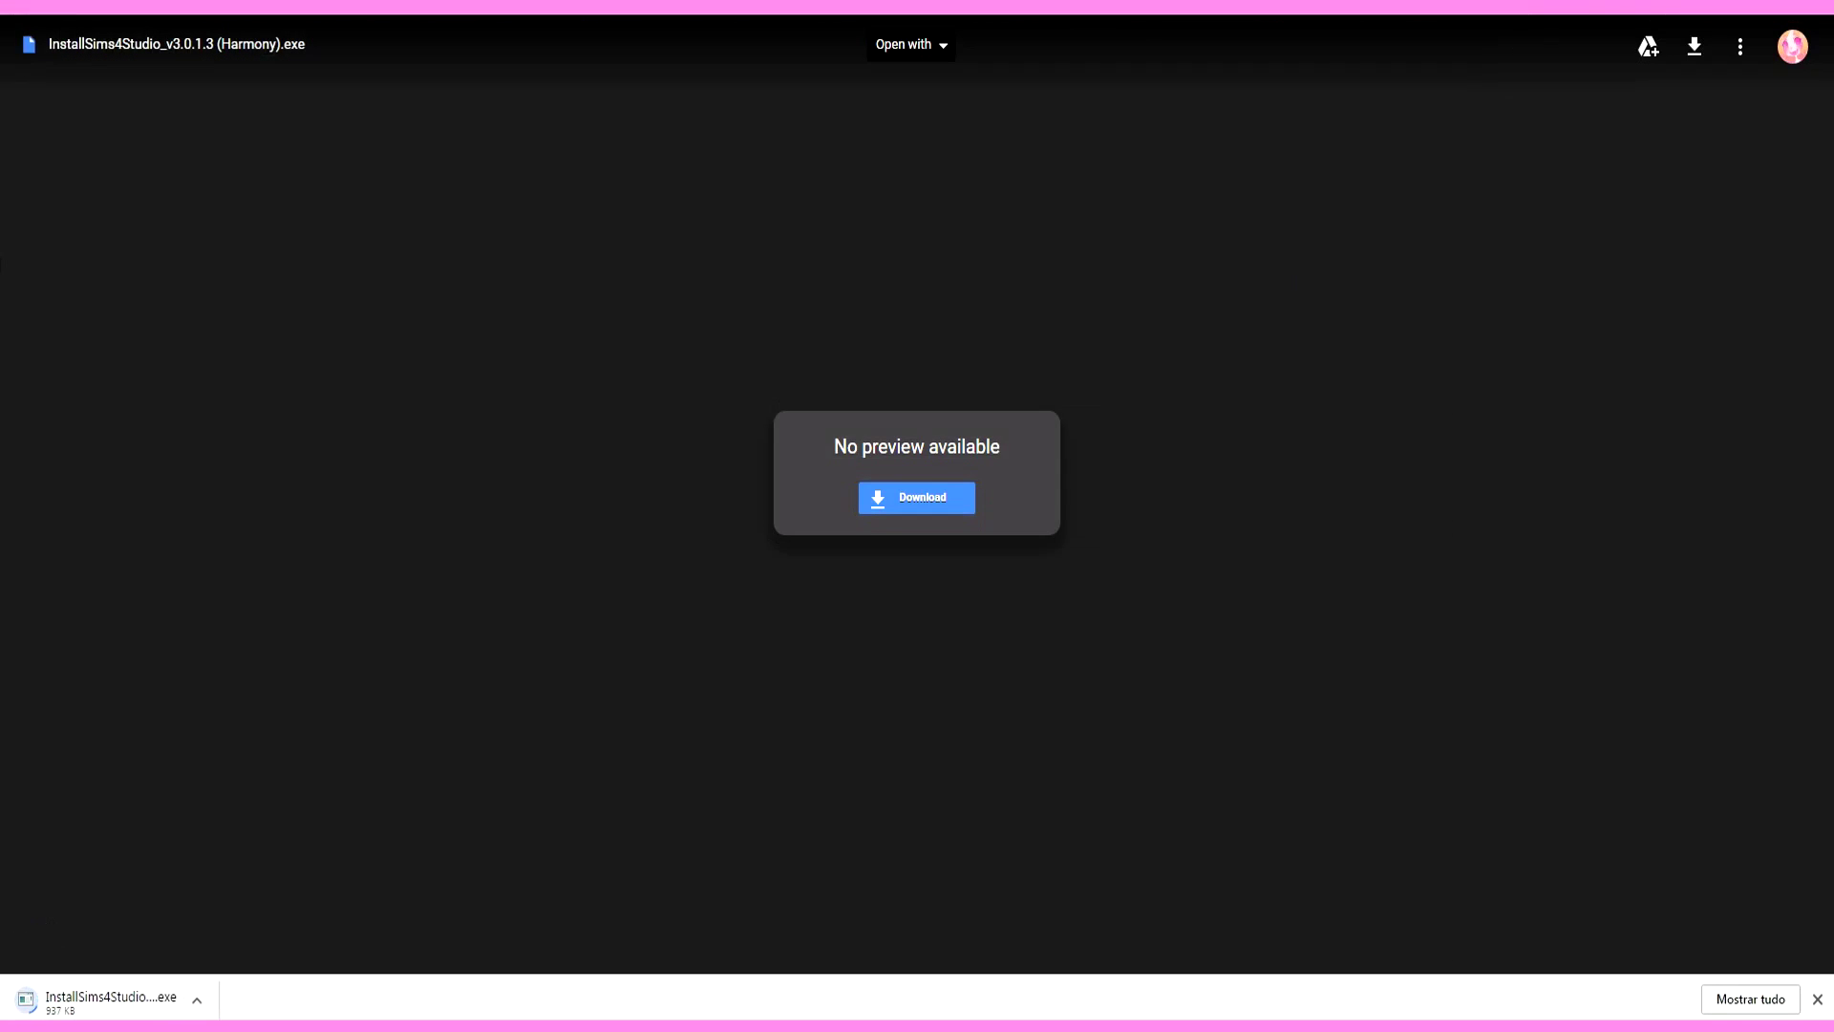
key("ctrl+w")
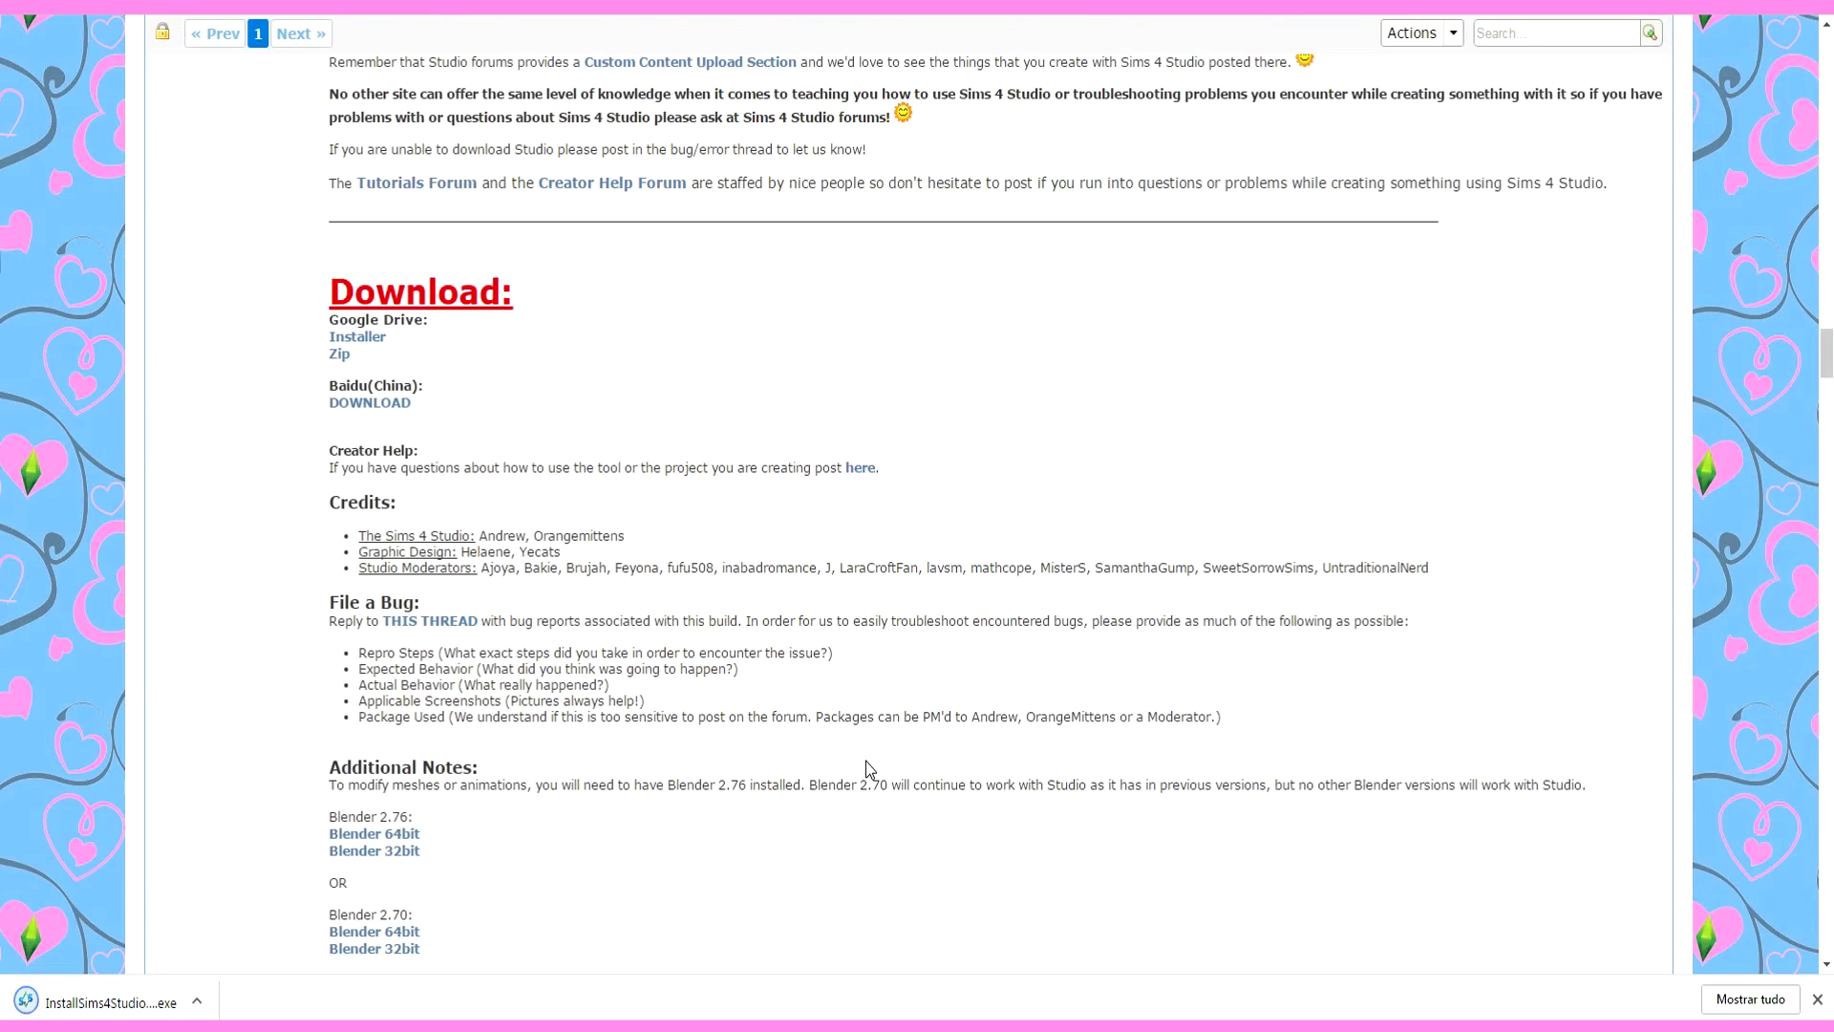
Step: Read the additional notes about the Blender versions needed for modifying meshes or animations, and look through the change log
scroll(870, 769, "down", 2)
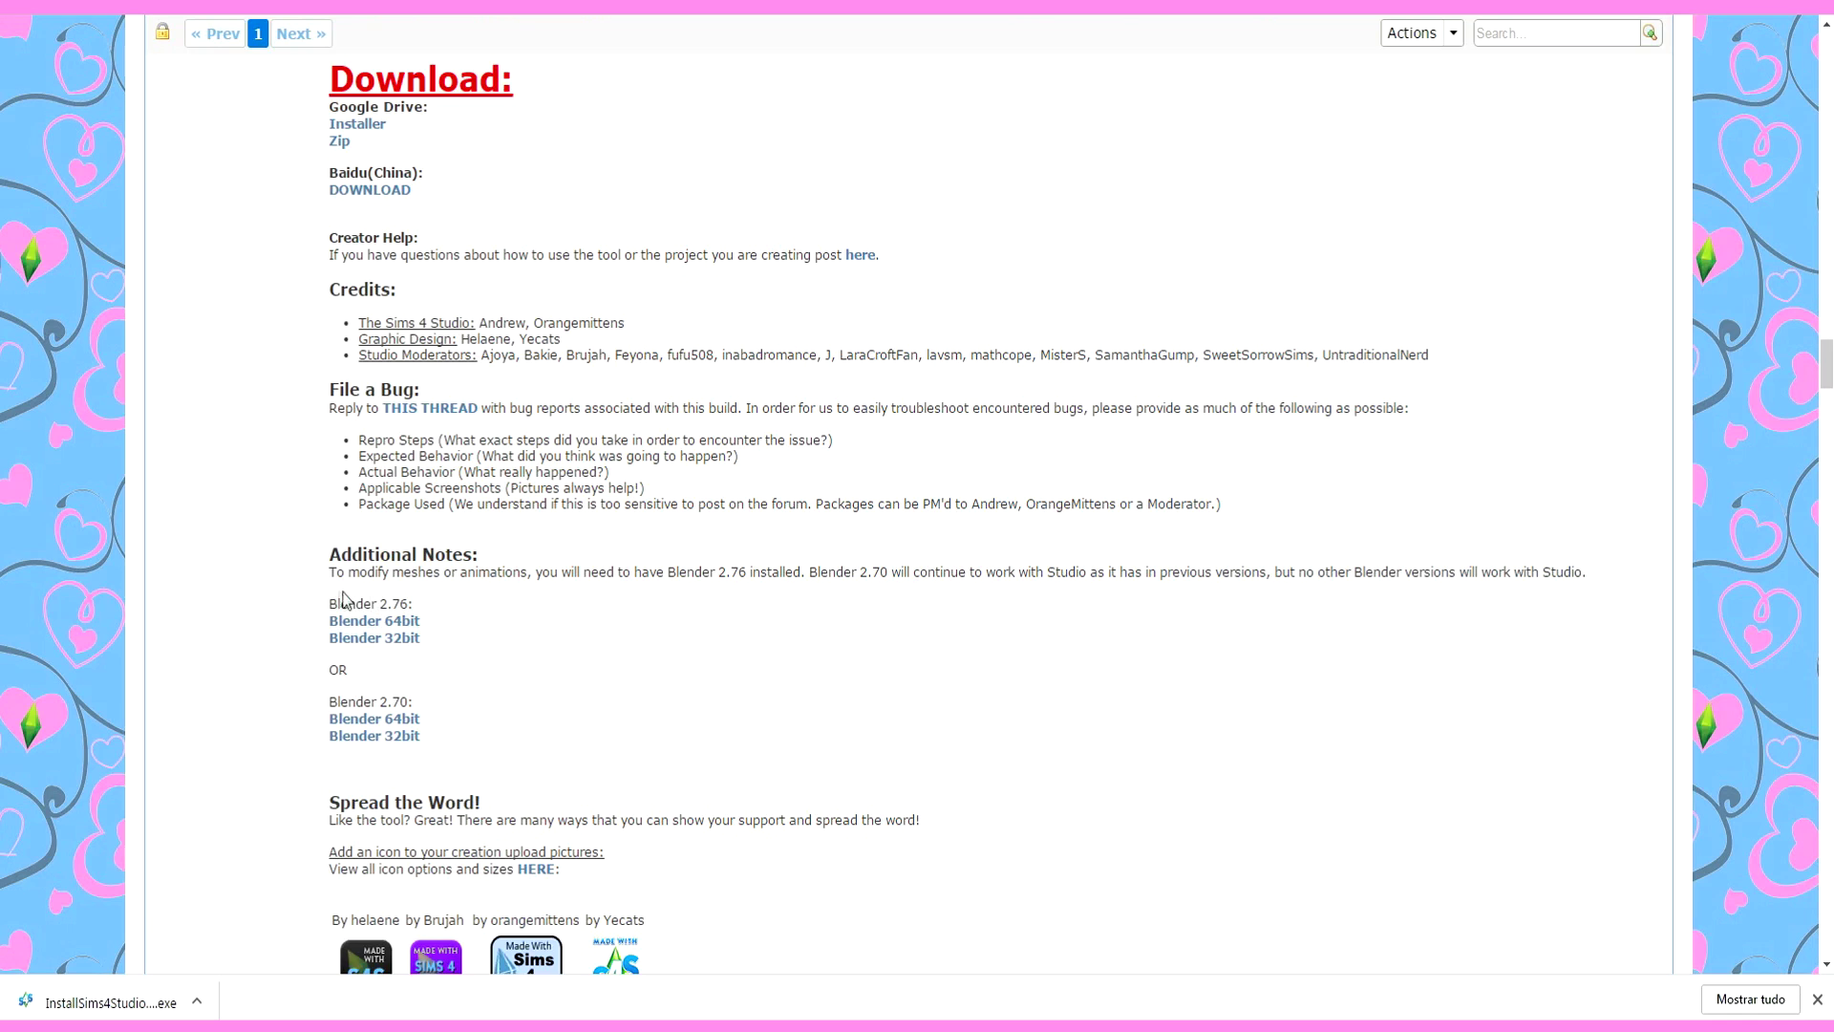
left_click_drag(328, 571, 522, 571)
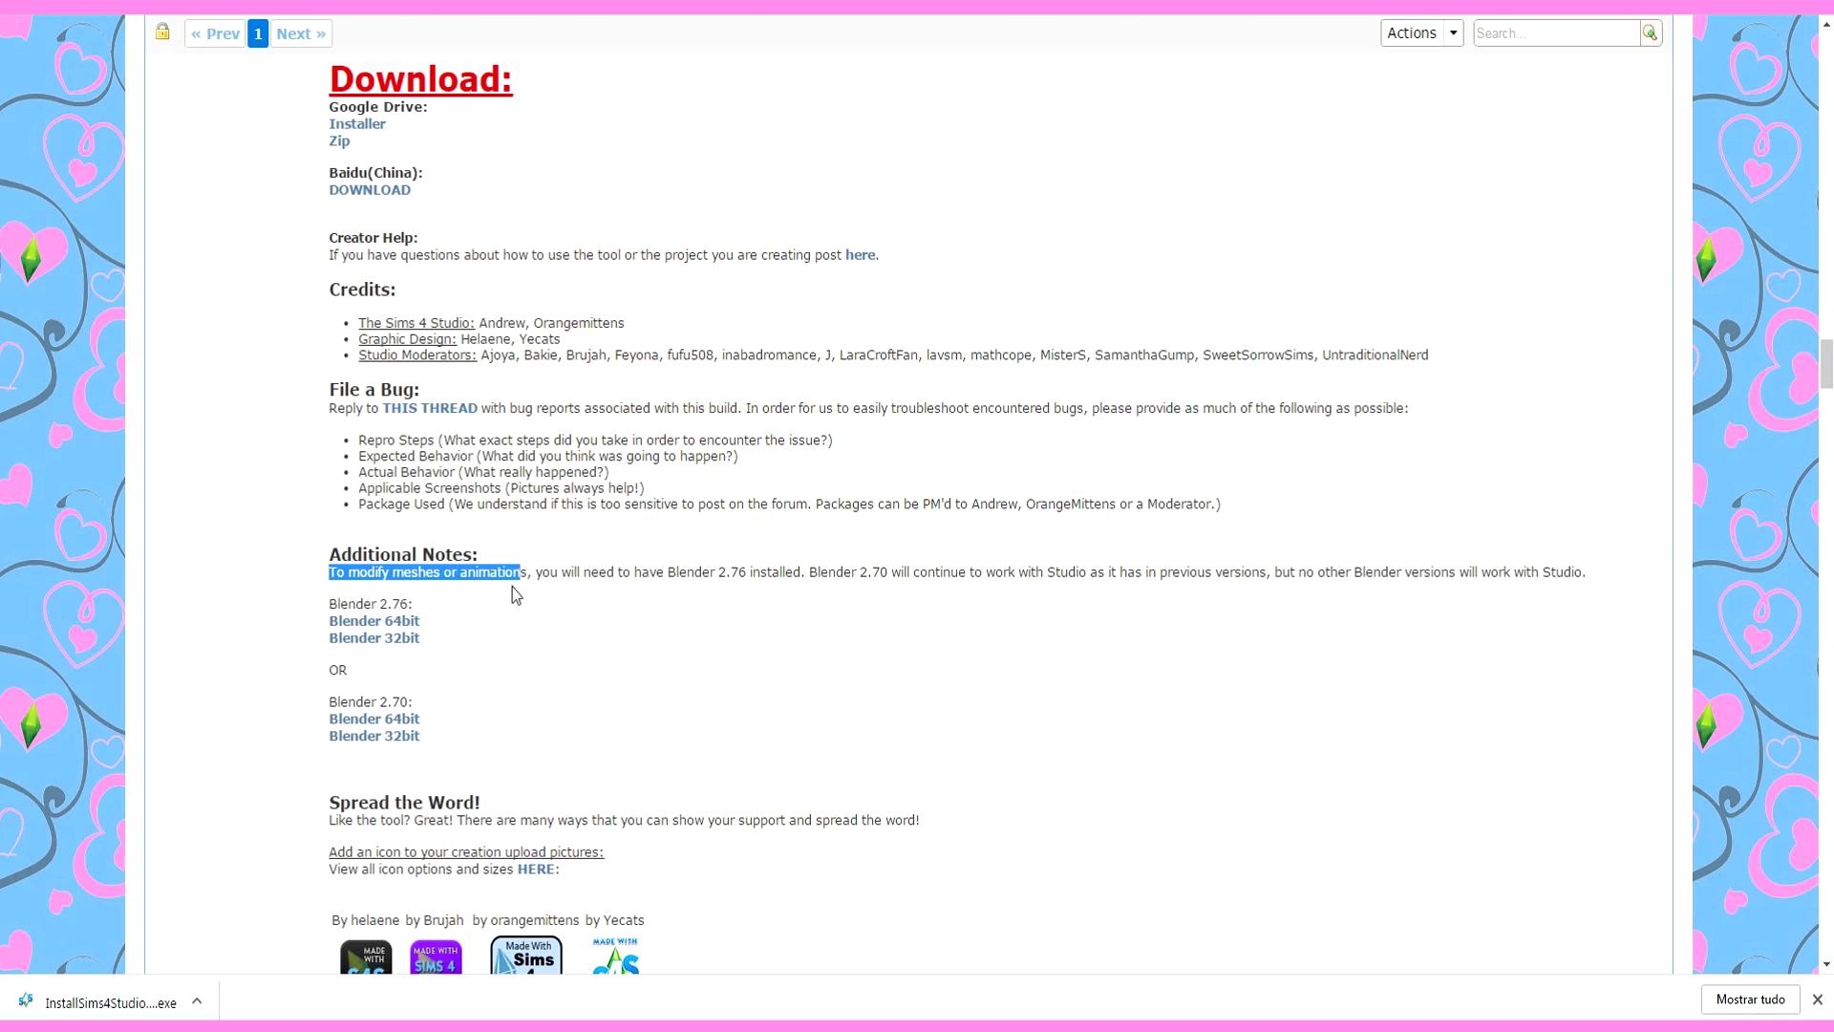
left_click(524, 661)
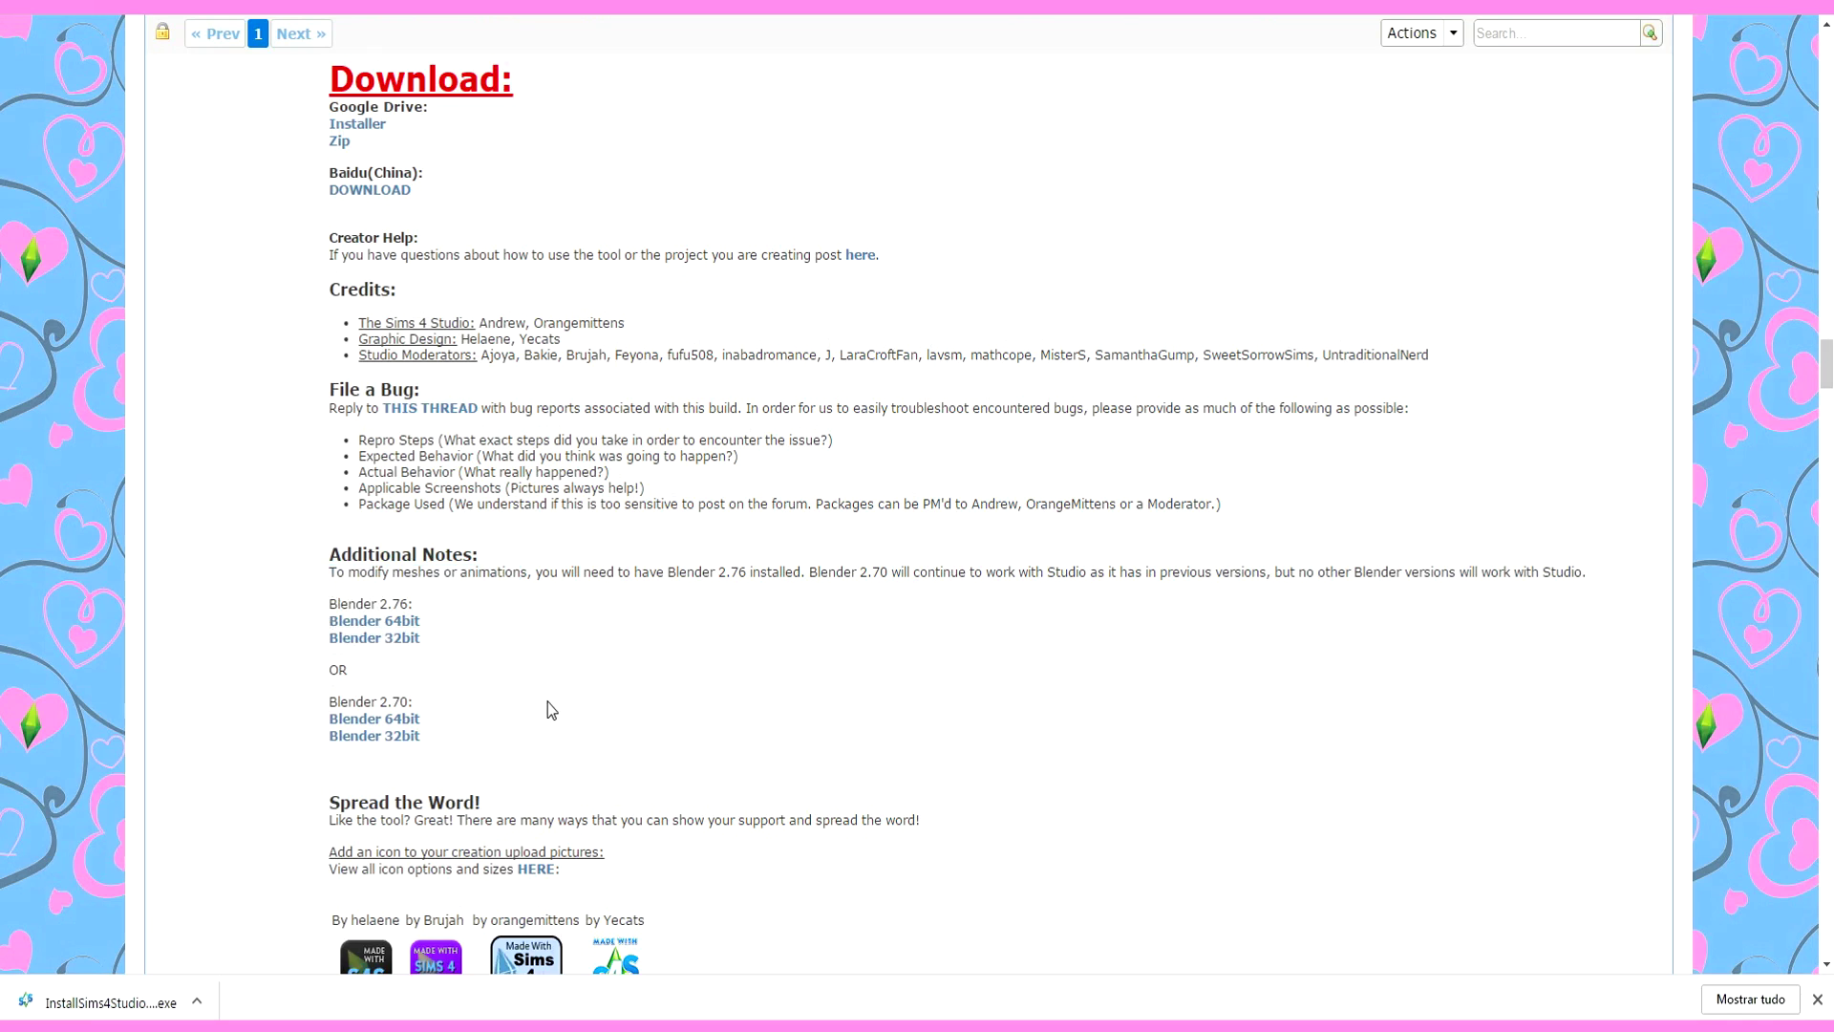
scroll(703, 712, "down", 5)
scroll(722, 712, "up", 1)
scroll(720, 709, "down", 10)
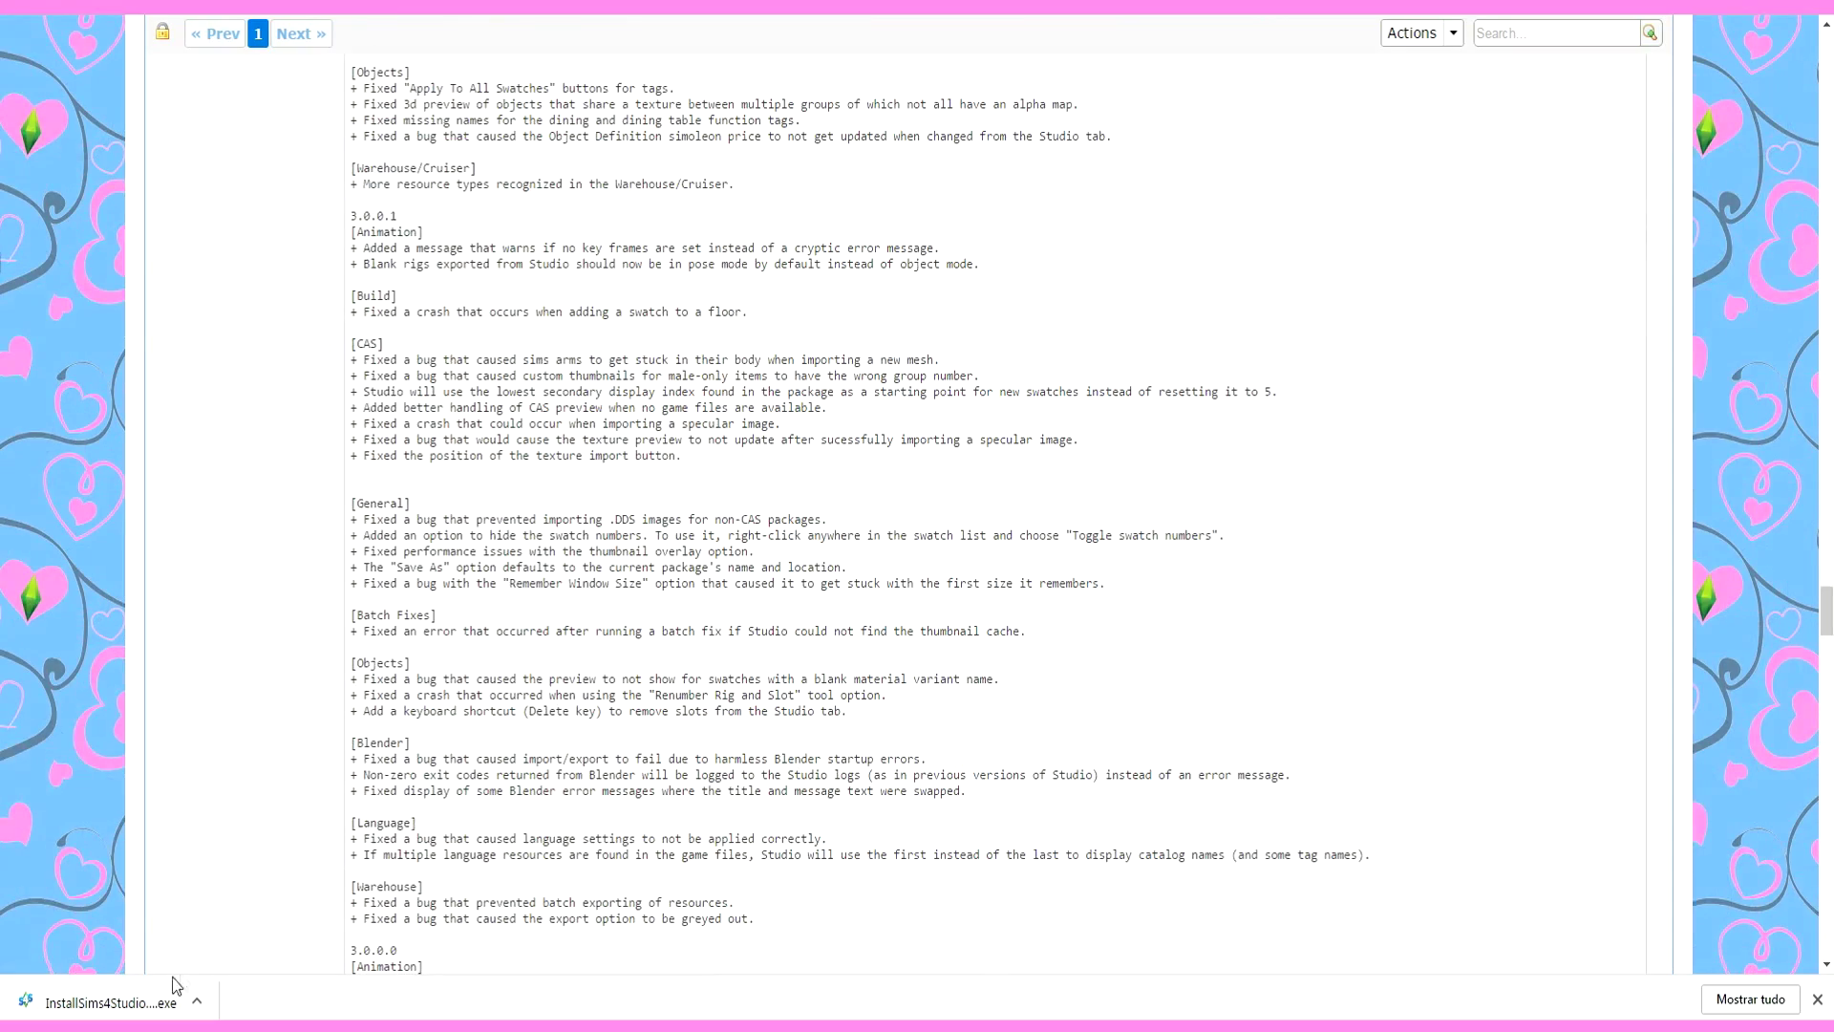
Step: Run the downloaded installer and complete the setup with a desktop icon, launching Sims 4 Studio at the end
left_click(151, 1000)
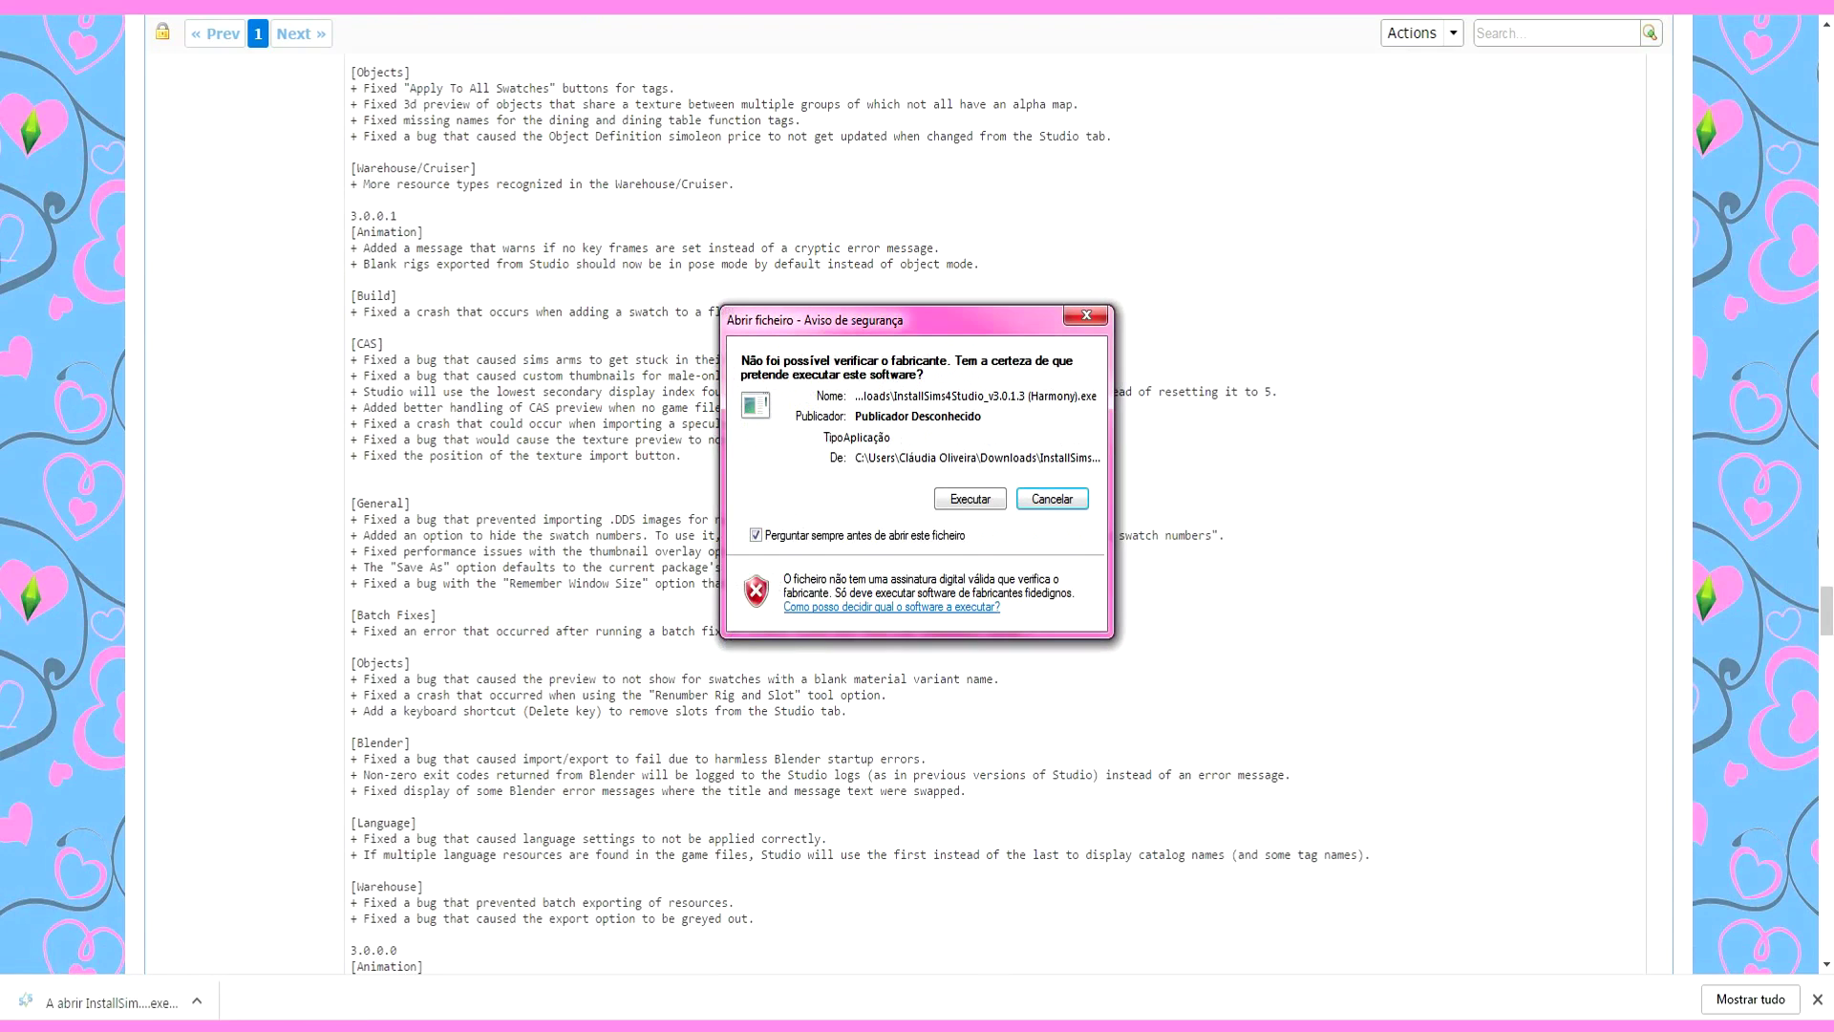
left_click(970, 499)
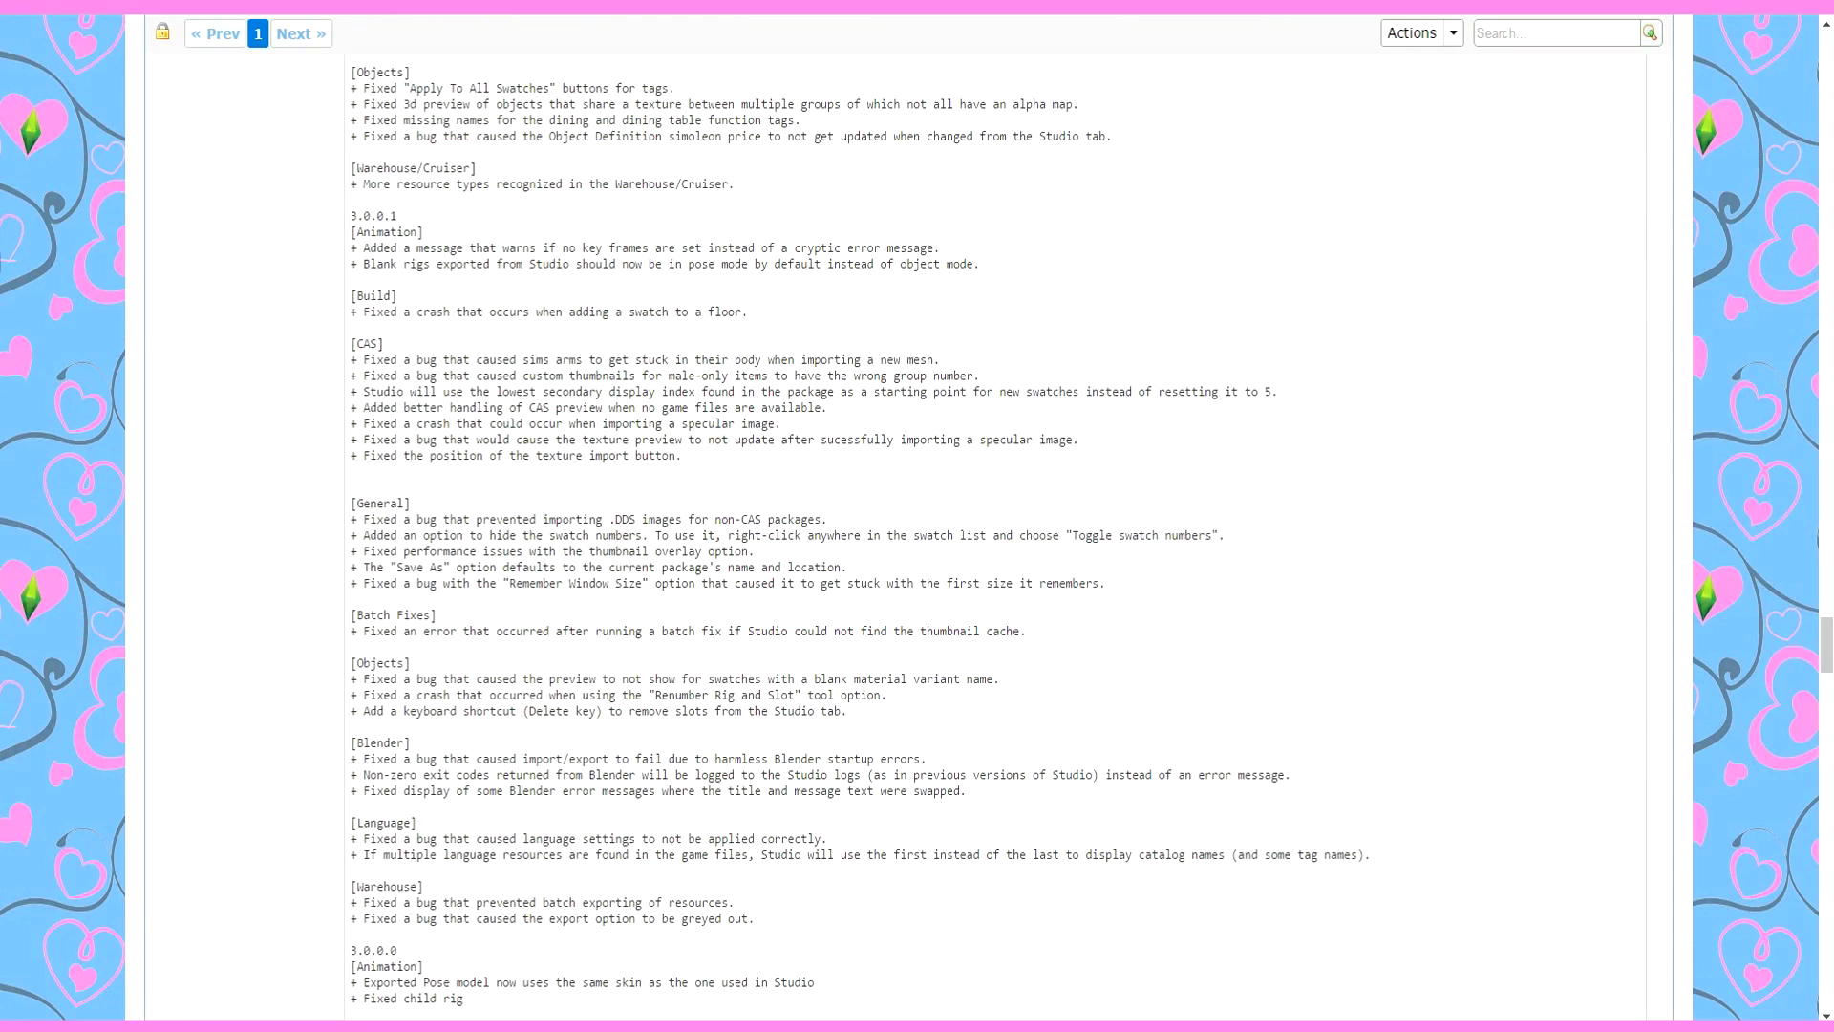
left_click(1022, 655)
left_click(1022, 666)
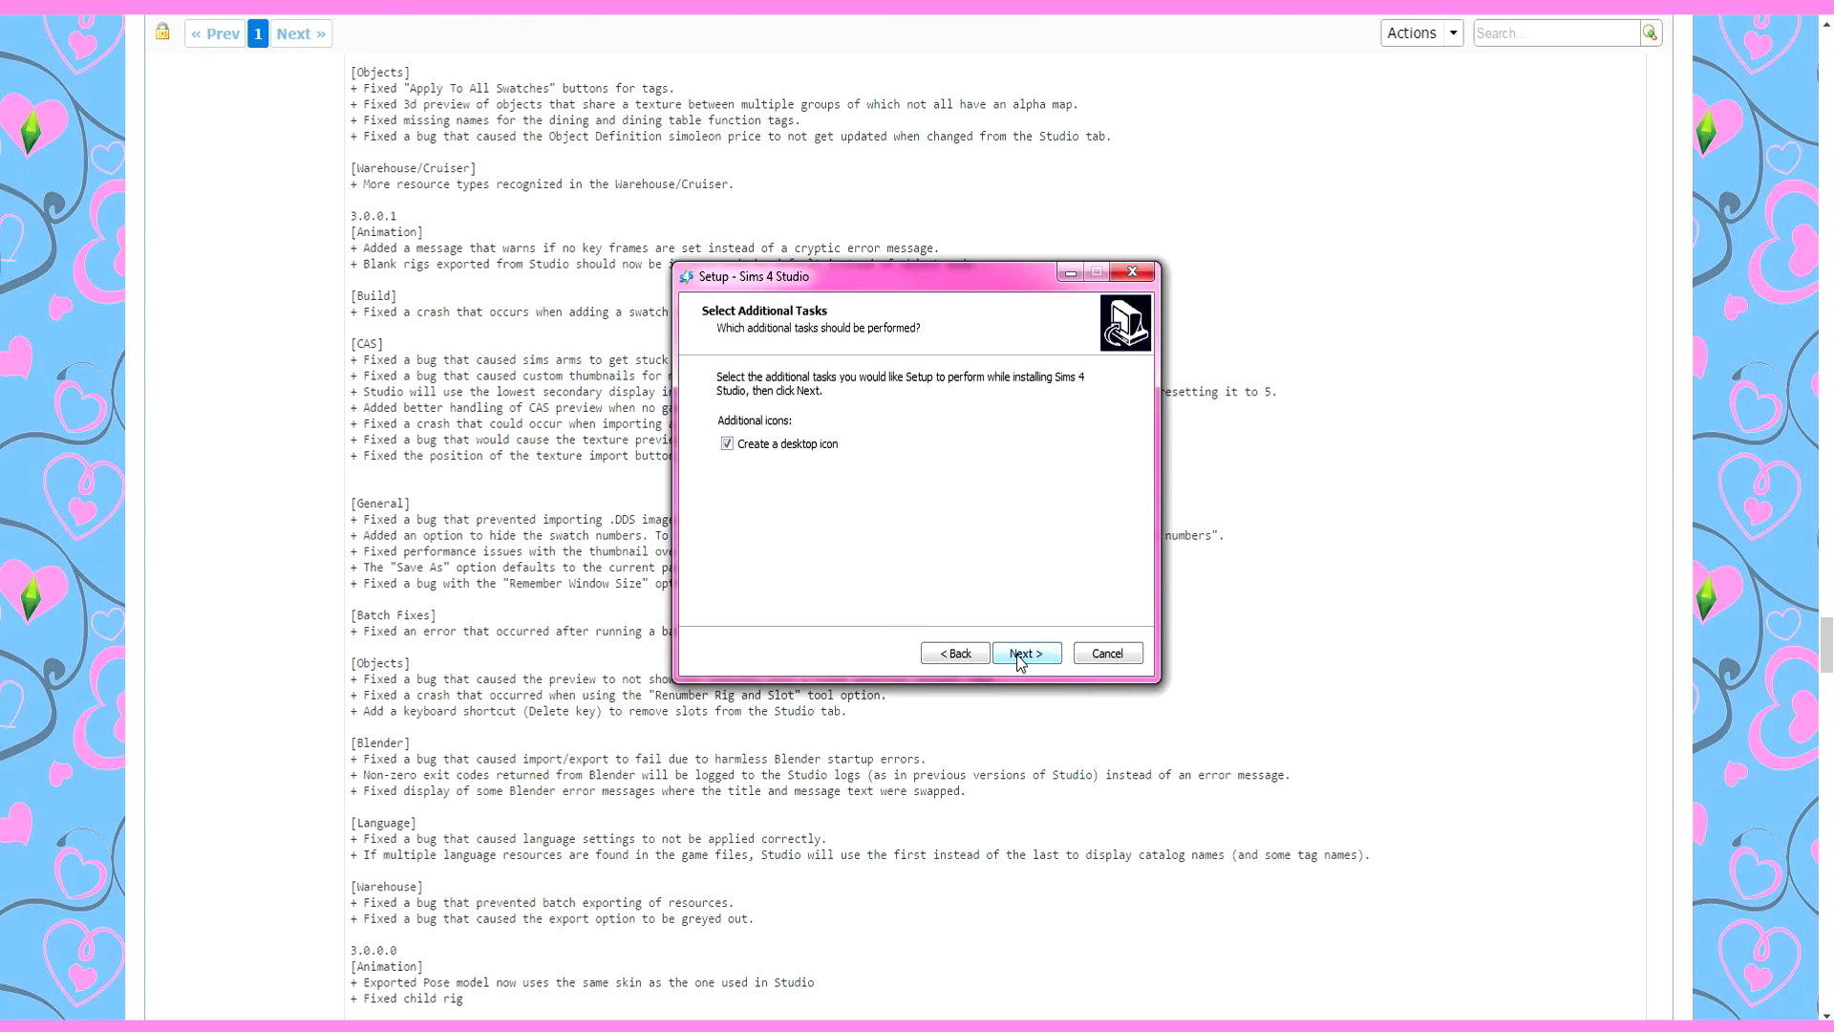
left_click(1021, 660)
left_click(1023, 659)
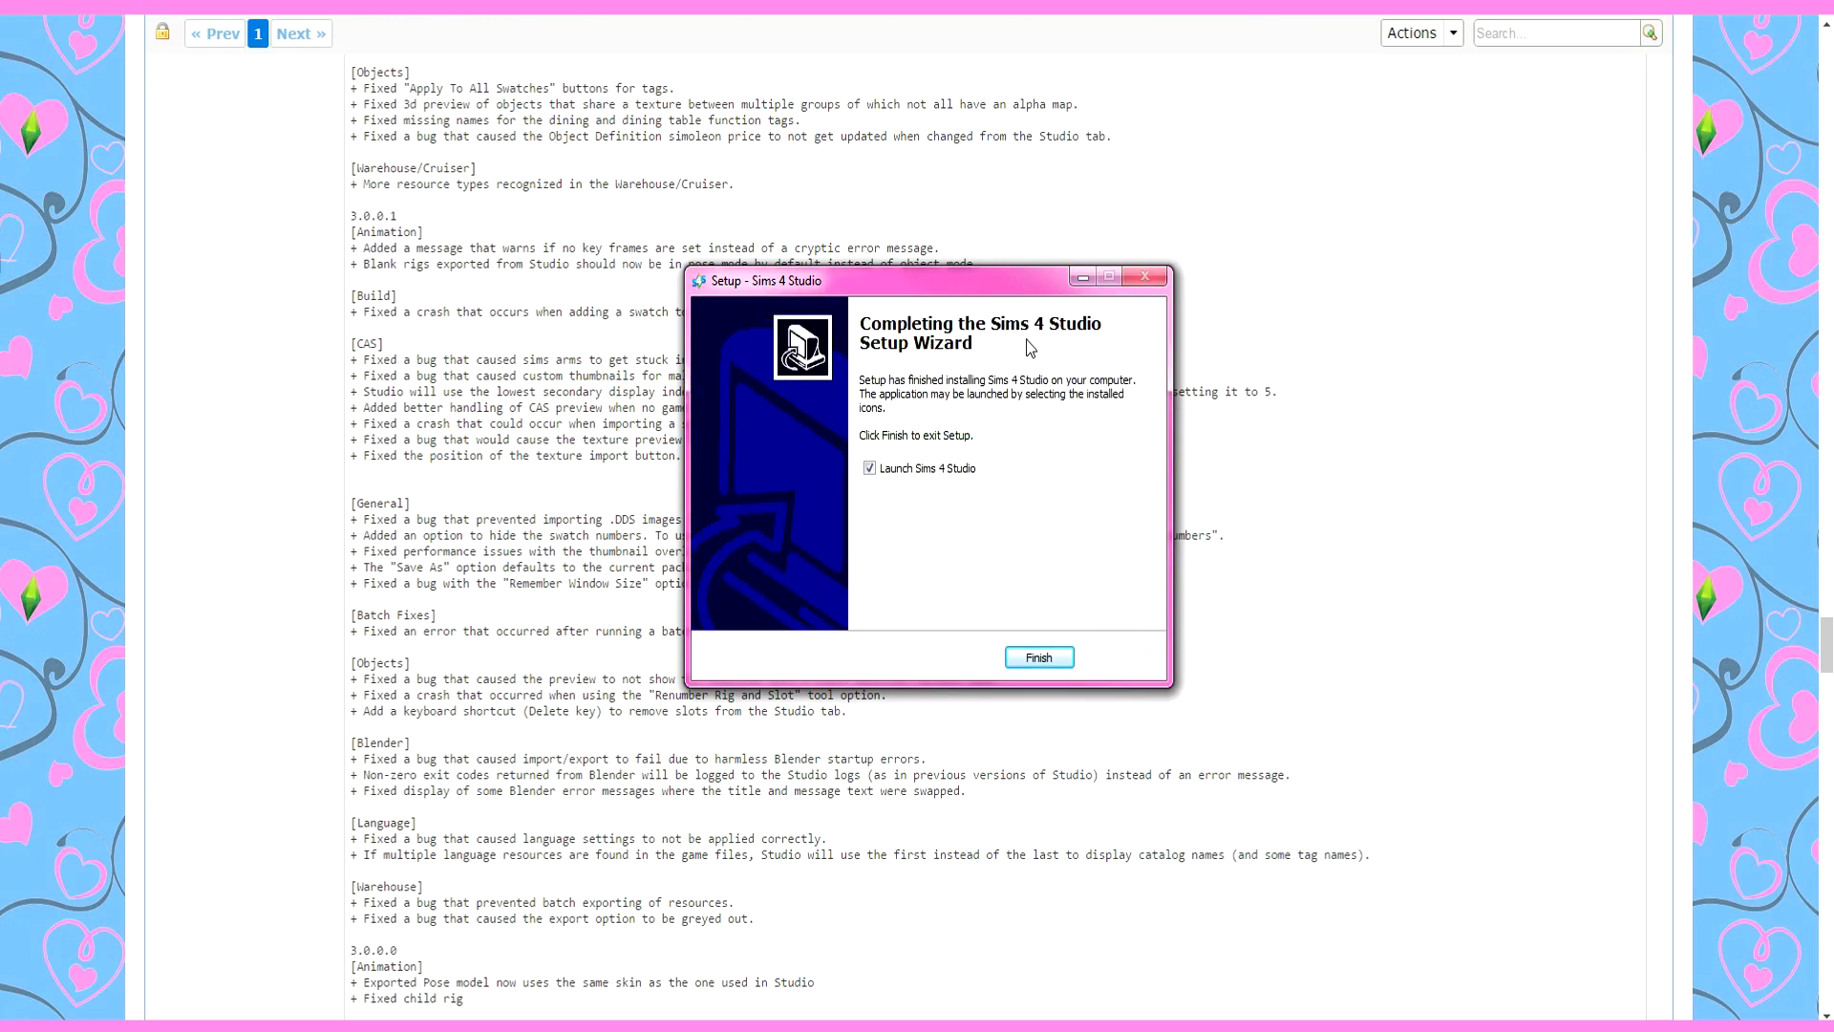
left_click(1038, 658)
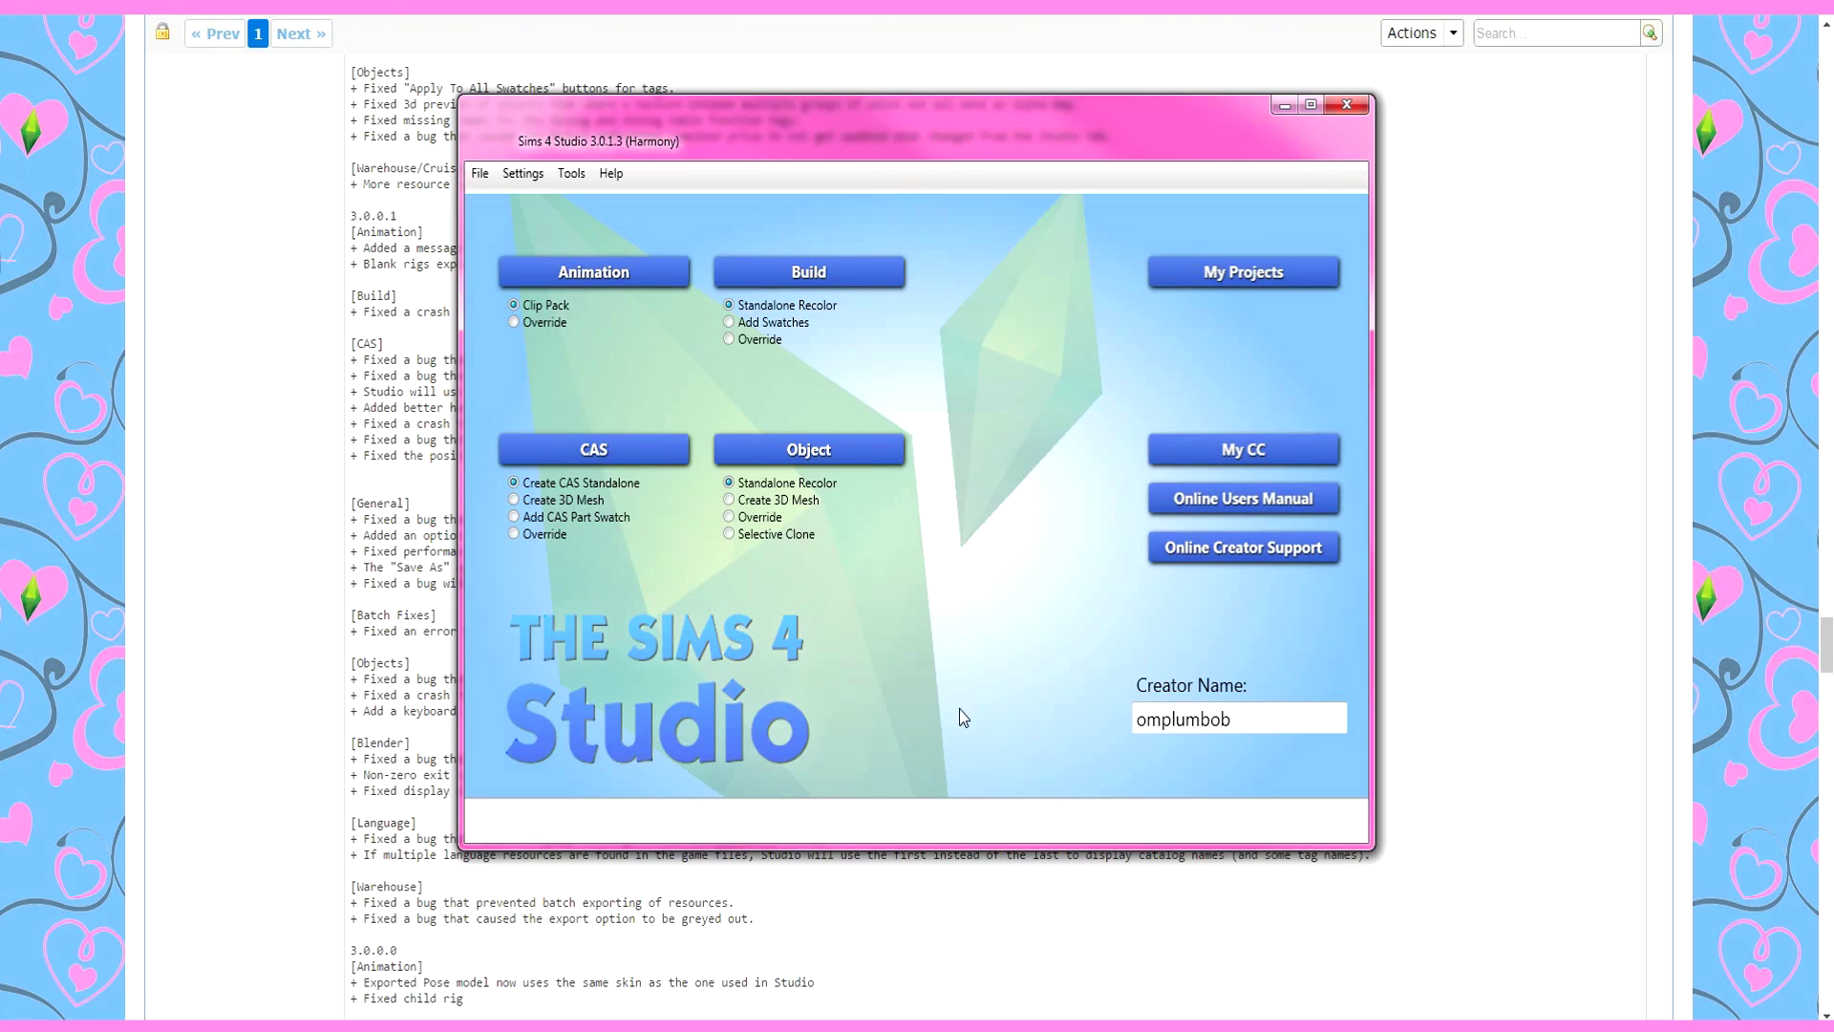
Step: Compare the Creator Name entered in Sims 4 Studio with the account username shown in the forum header
left_click(1149, 730)
left_click_drag(1234, 720, 1123, 724)
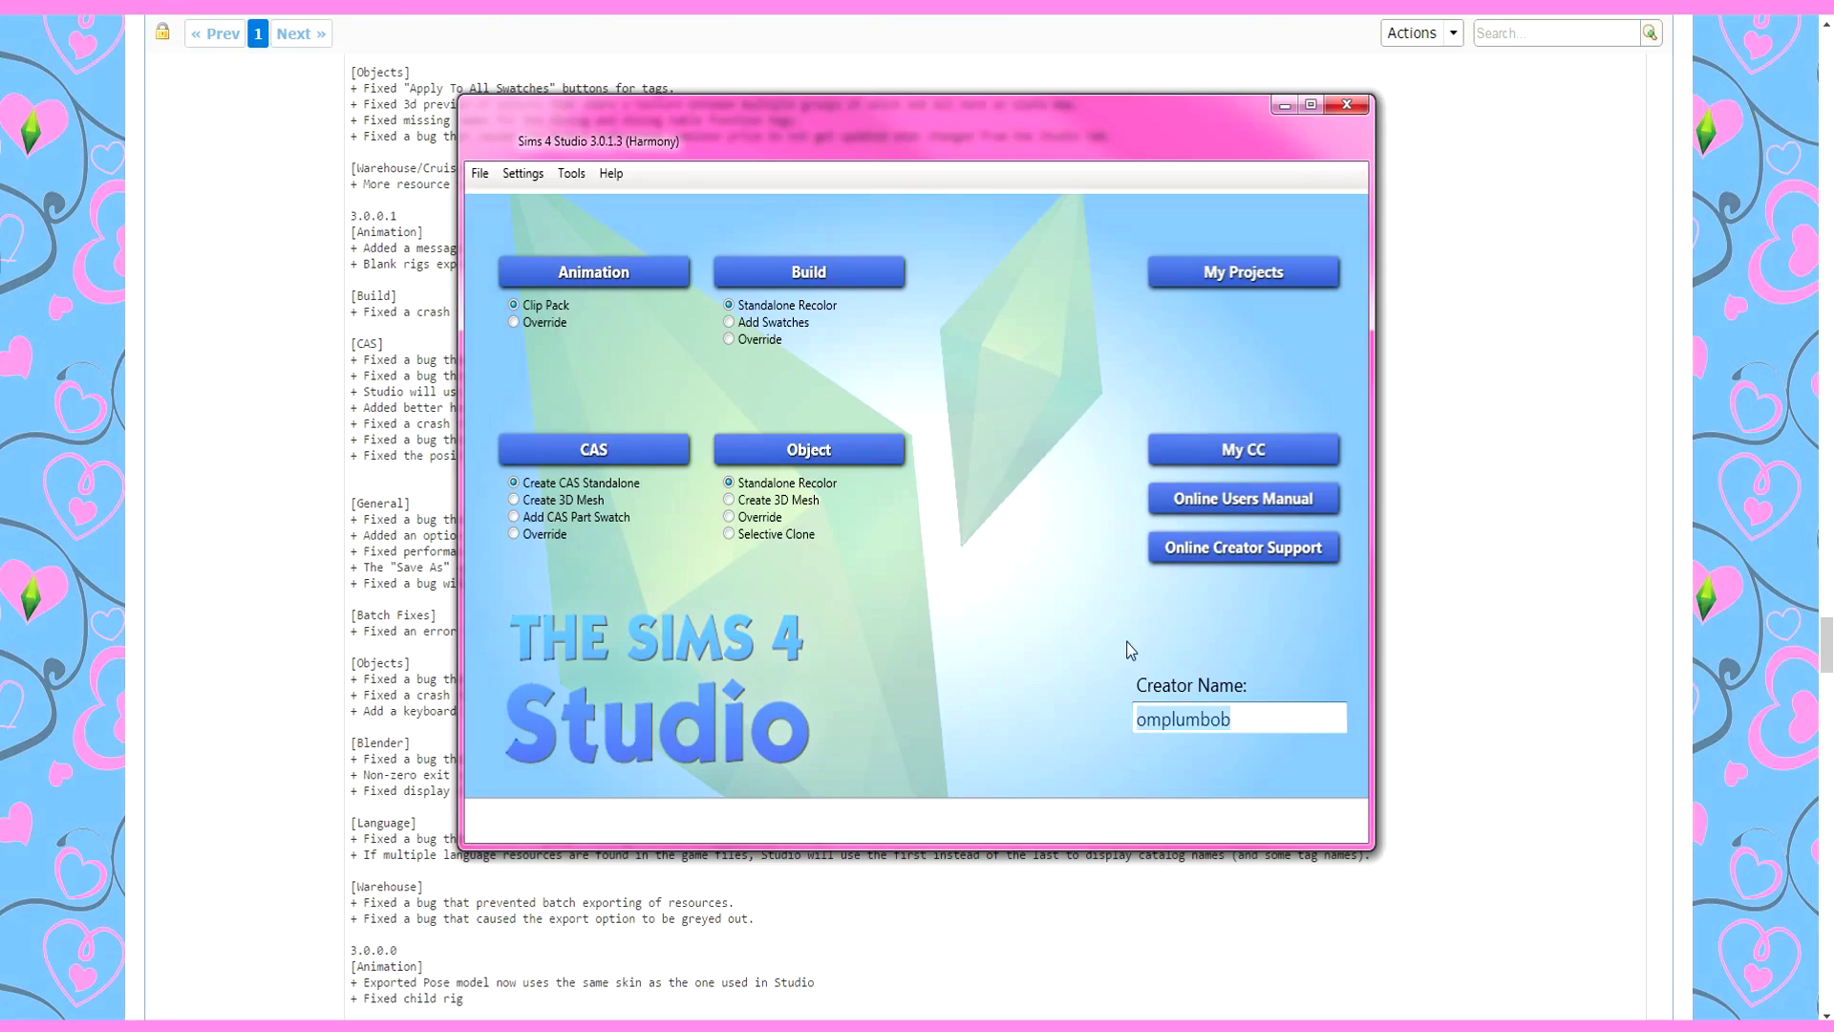
left_click(1538, 559)
scroll(1533, 575, "up", 7)
scroll(1534, 575, "up", 15)
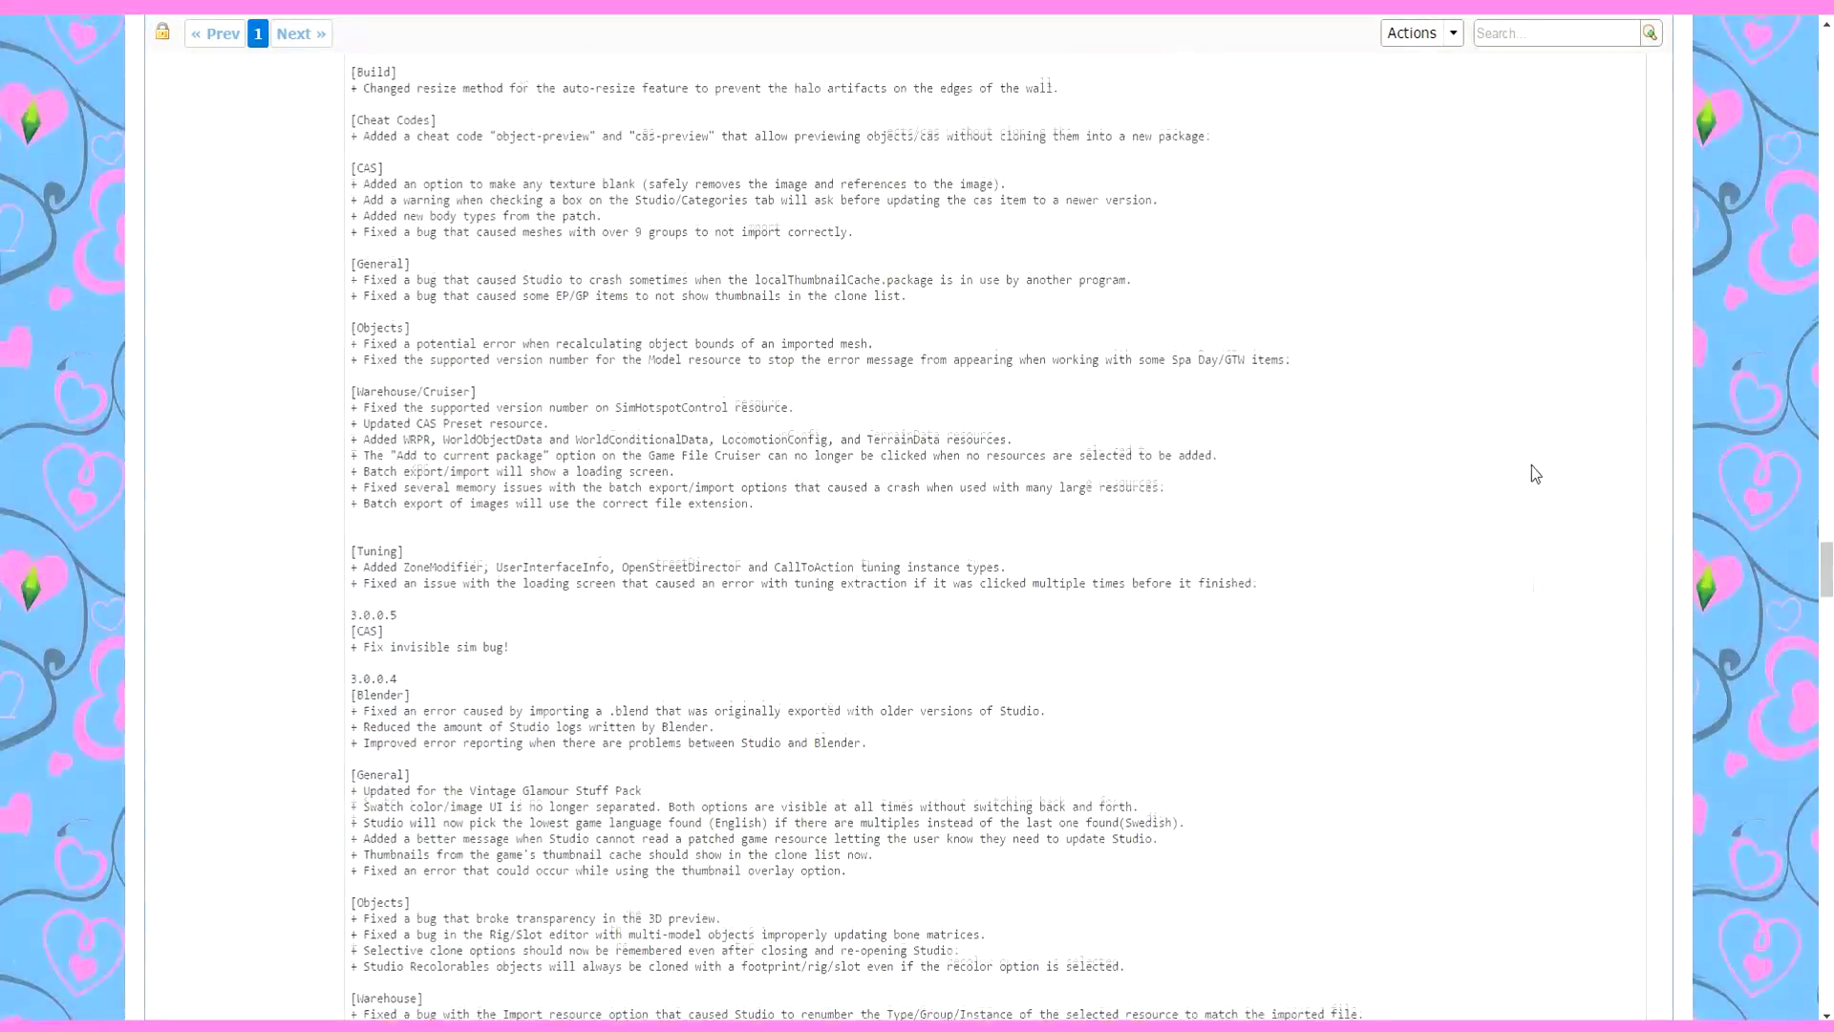
scroll(1533, 466, "up", 20)
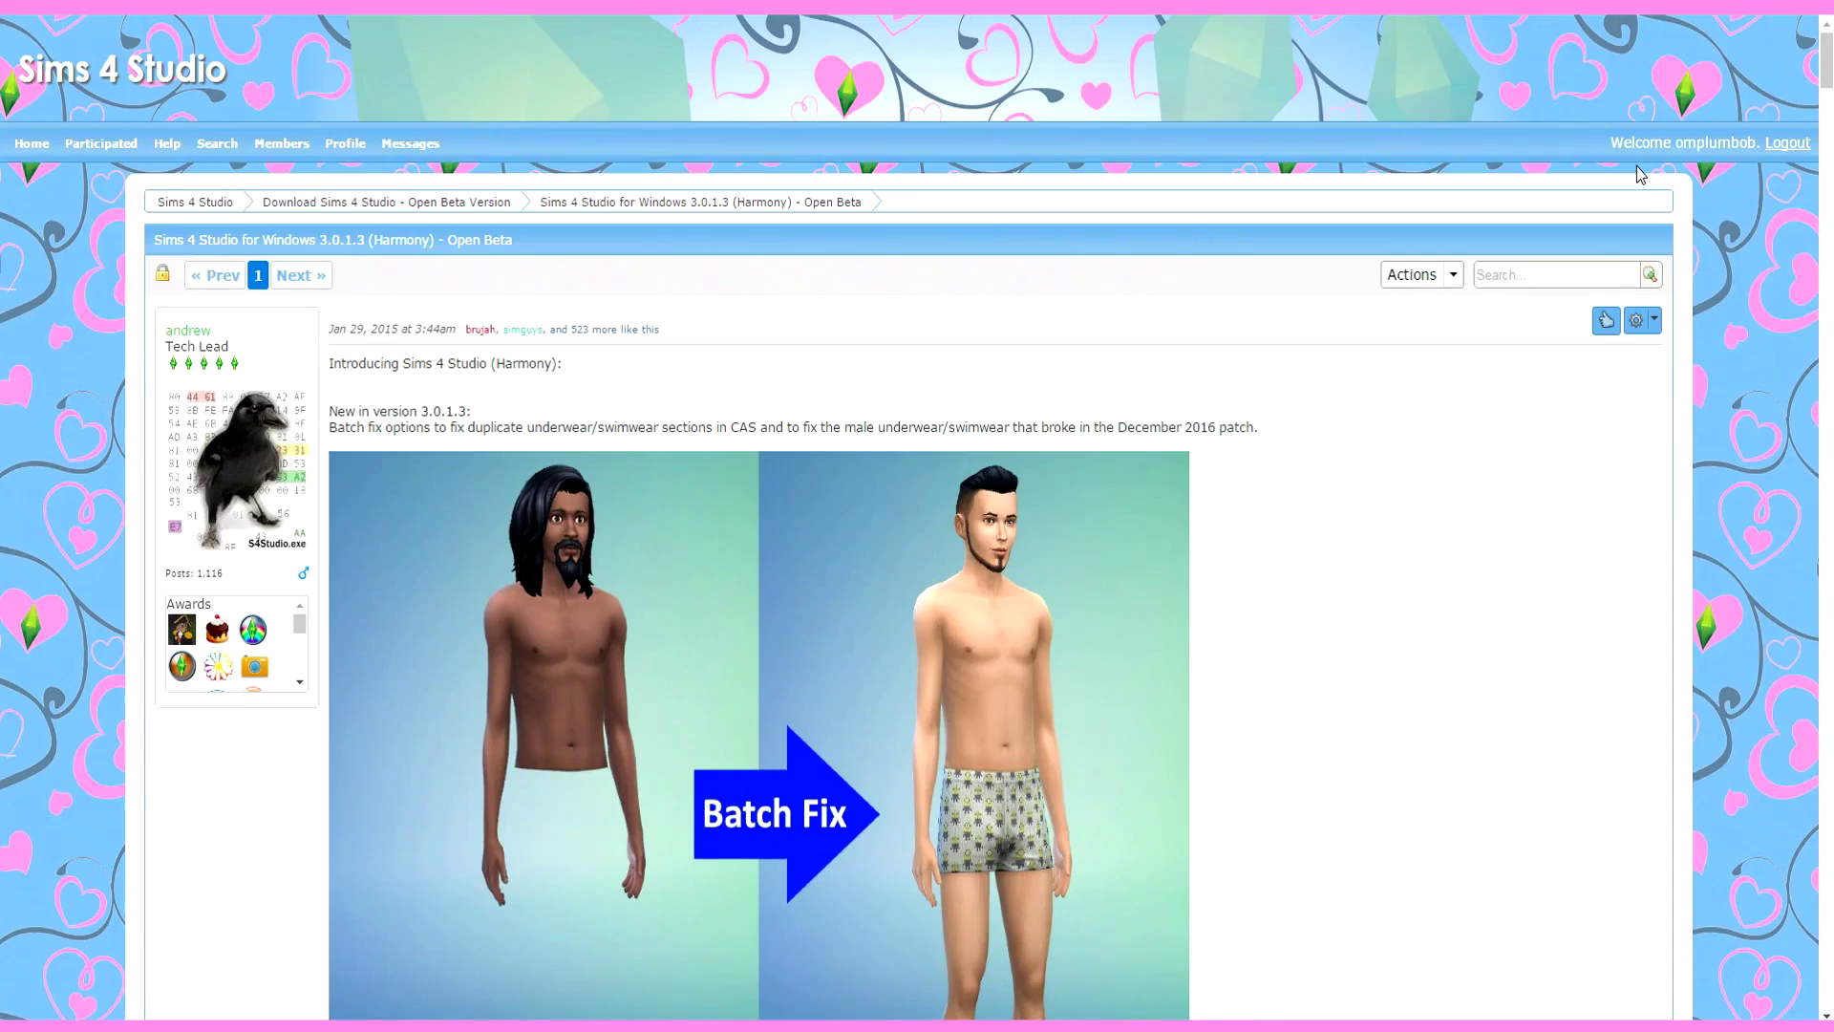
left_click_drag(1642, 141, 1749, 143)
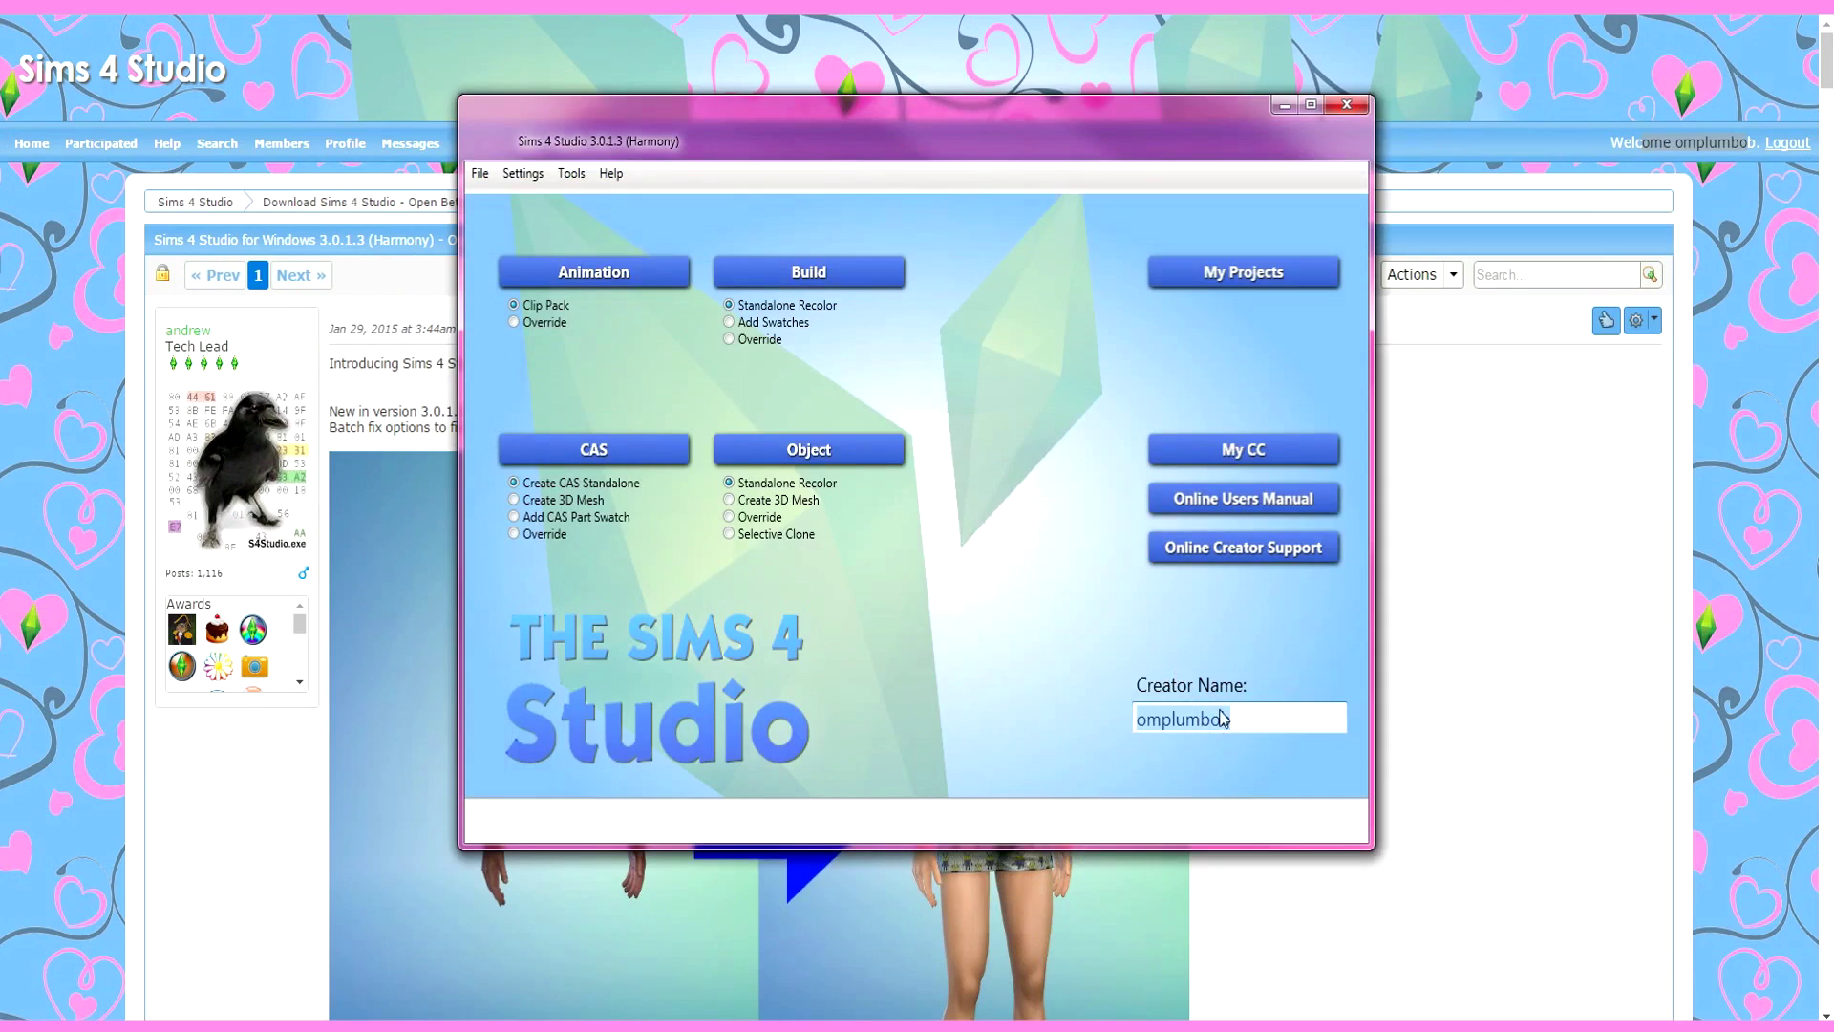
left_click(1242, 719)
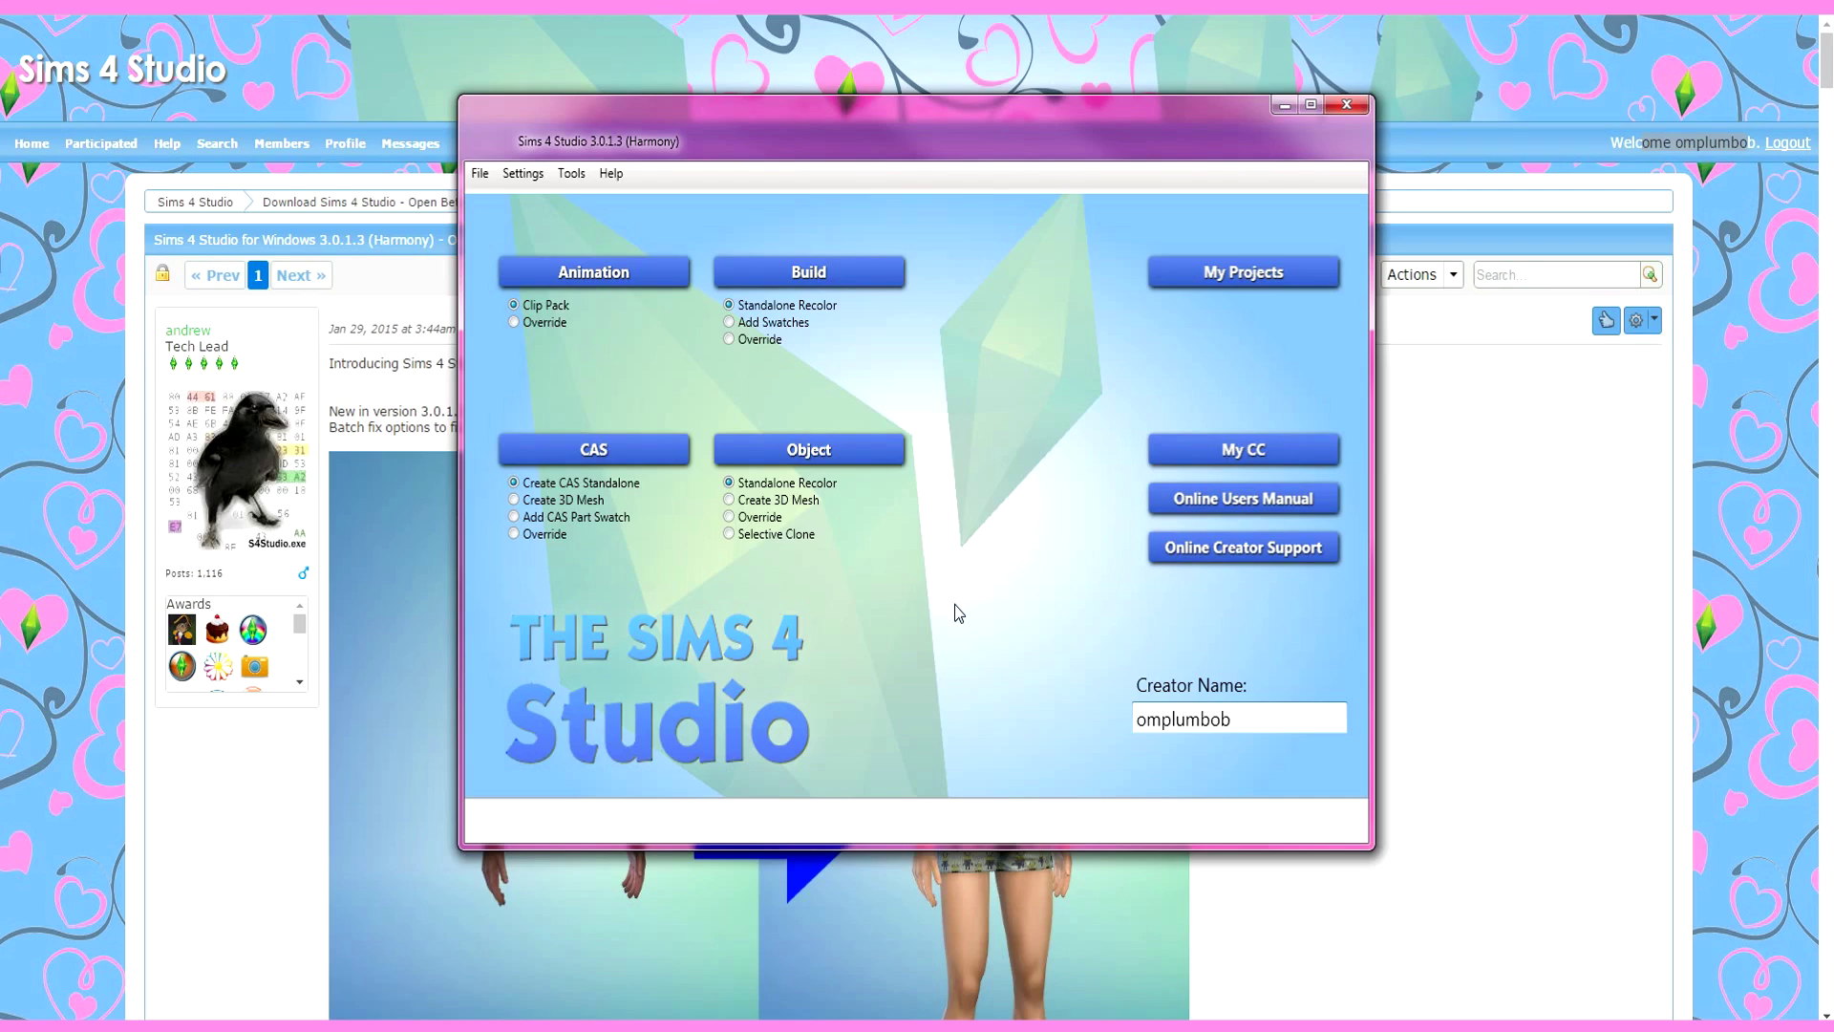
scroll(1376, 525, "down", 3)
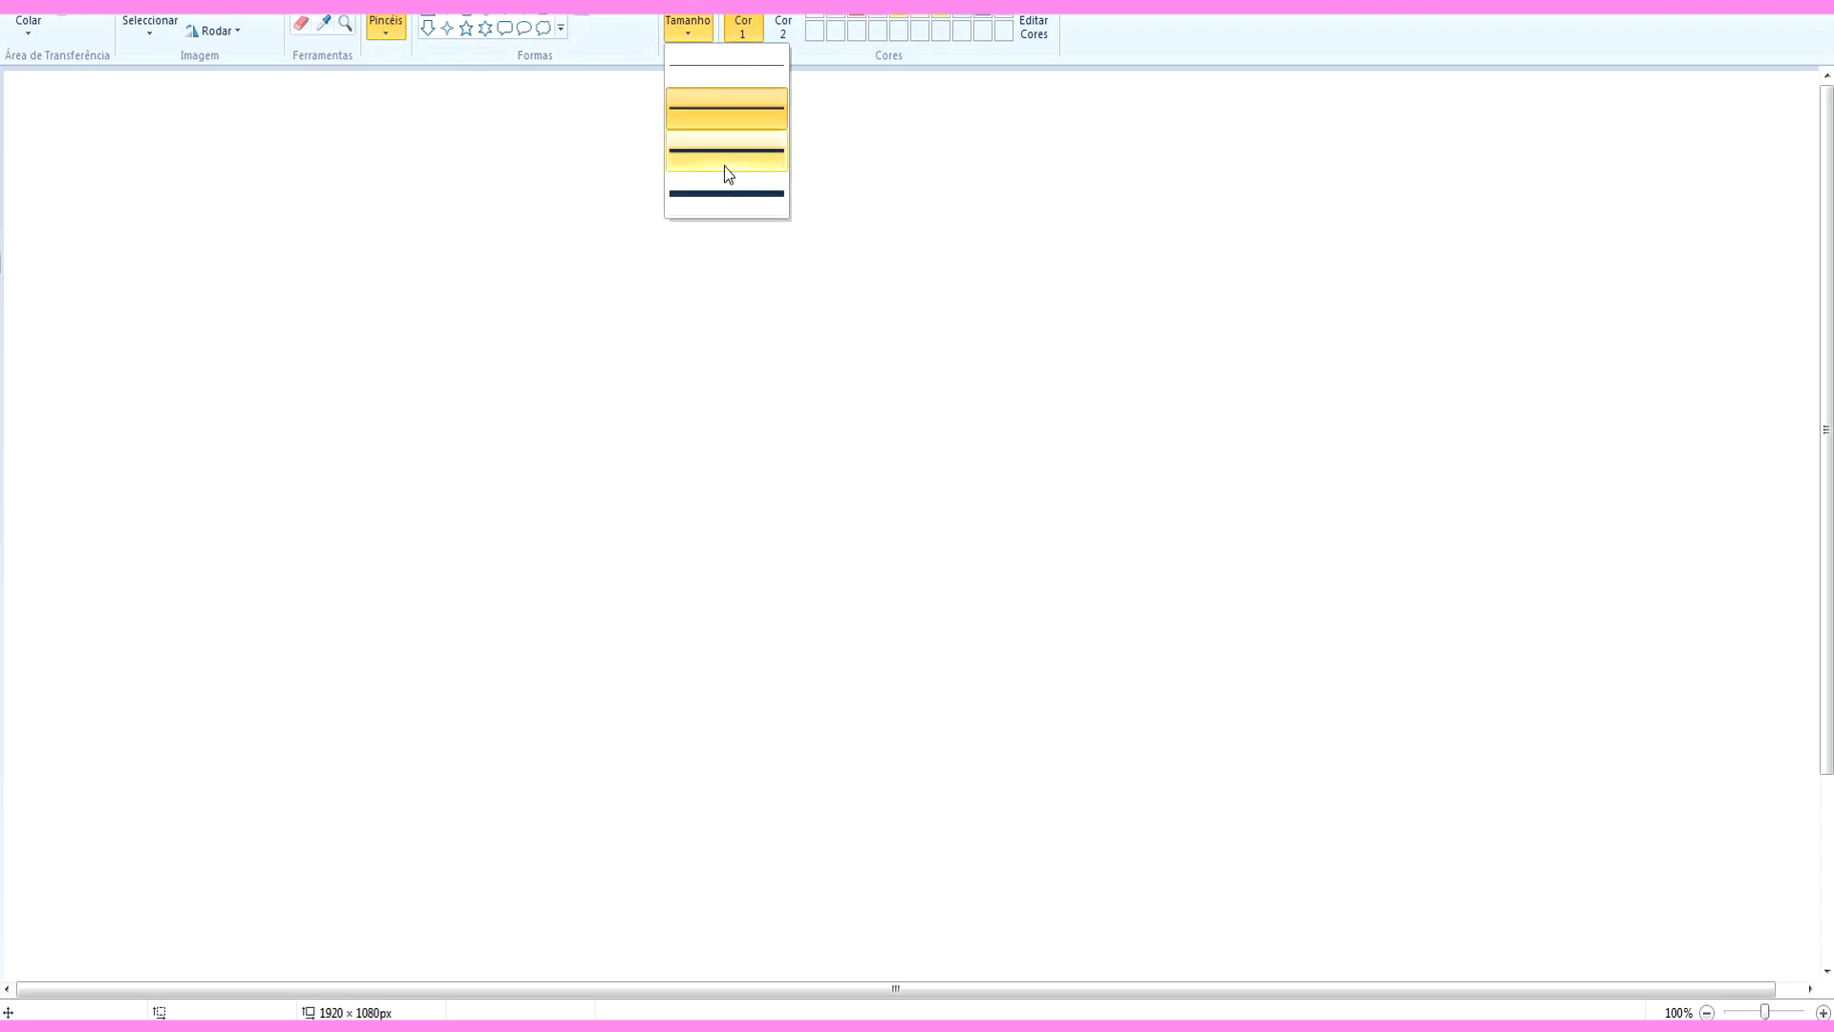
Step: In Paint, choose the thickest brush size and sketch a large four-sided outline filled with a zigzag line
left_click(726, 183)
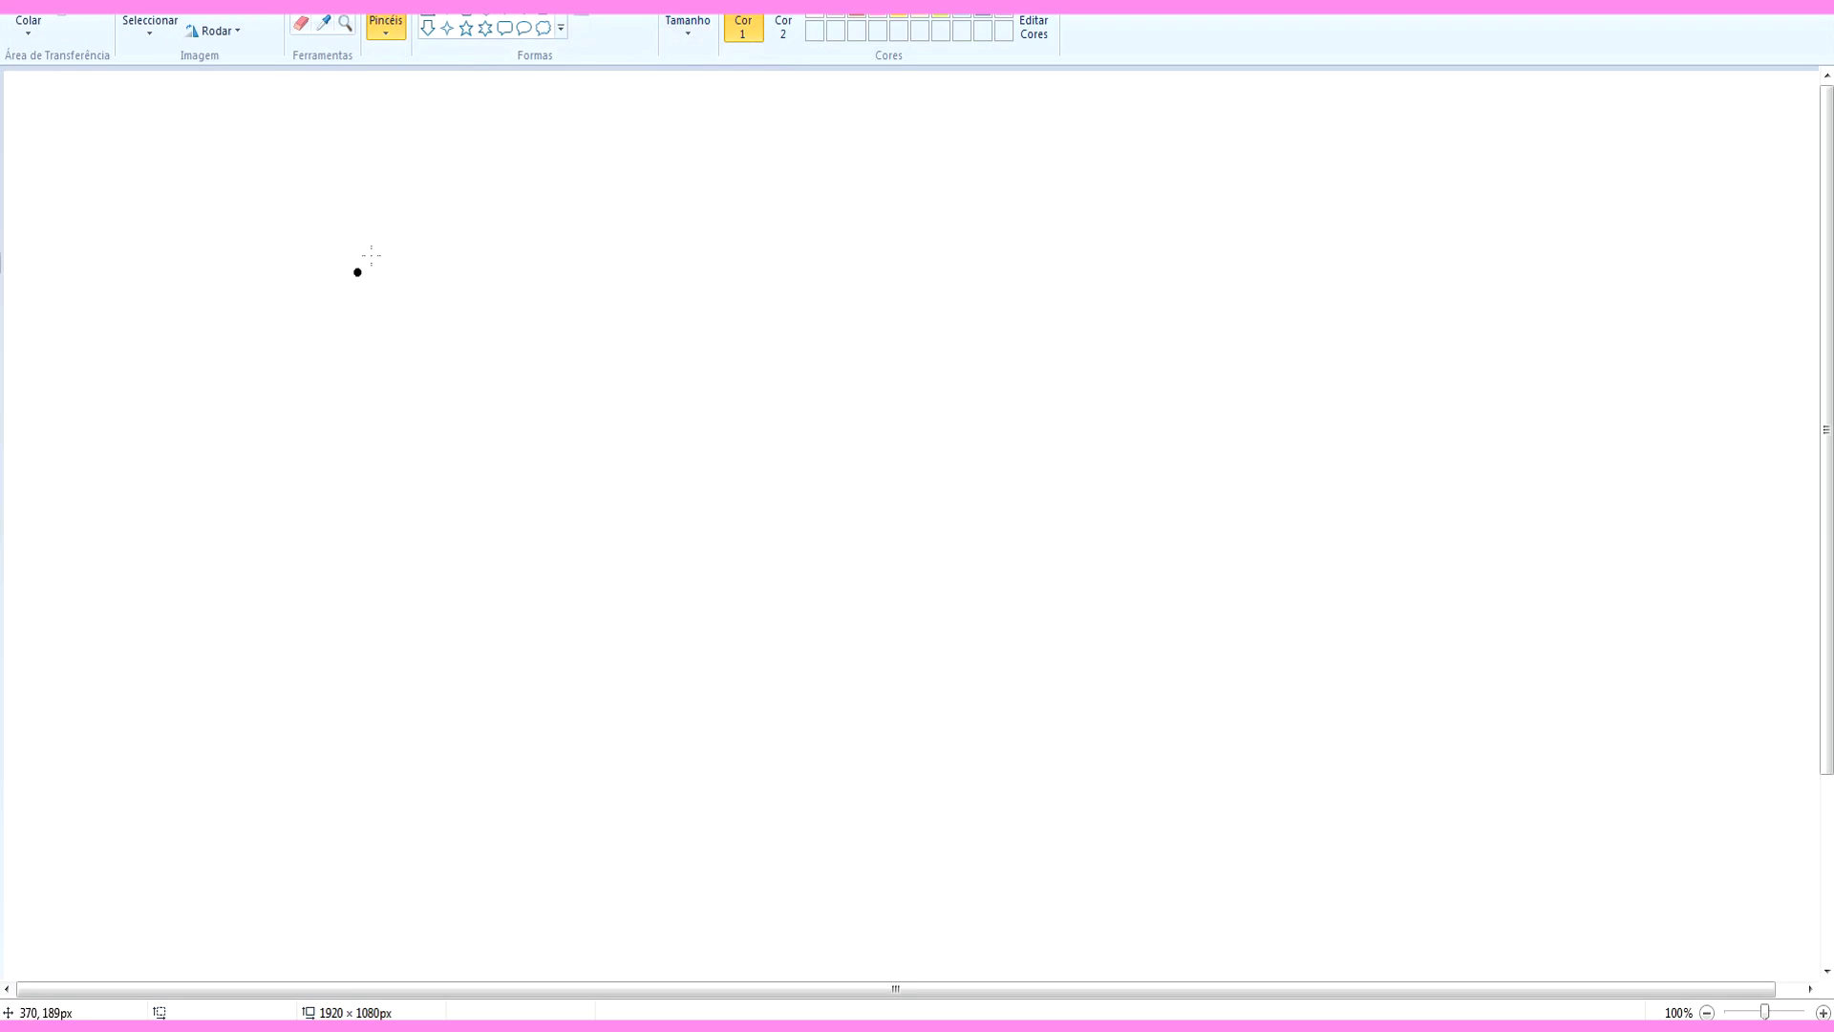
mouse_move(237, 185)
left_mouse_down()
mouse_move(926, 86)
mouse_move(927, 760)
left_mouse_up()
mouse_move(231, 169)
left_mouse_down()
mouse_move(252, 716)
mouse_move(923, 734)
left_mouse_up()
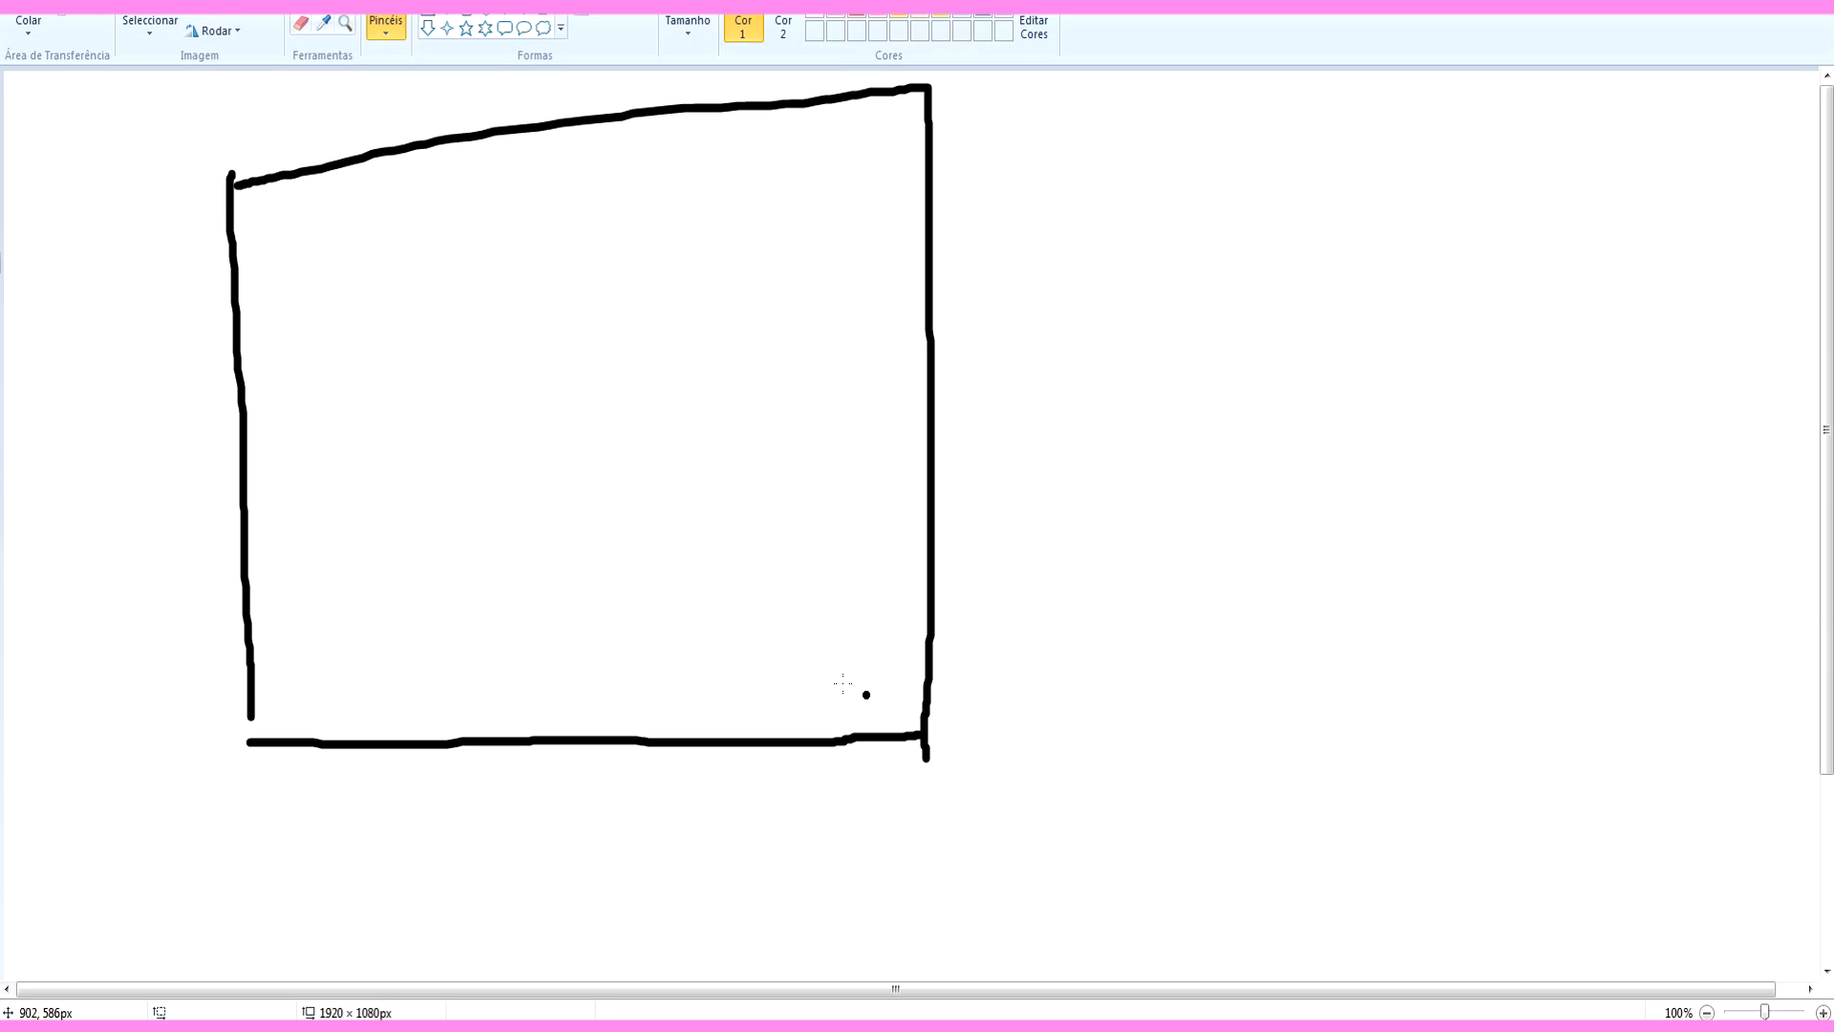
mouse_move(334, 267)
left_mouse_down()
mouse_move(877, 189)
mouse_move(518, 598)
mouse_move(783, 699)
left_mouse_up()
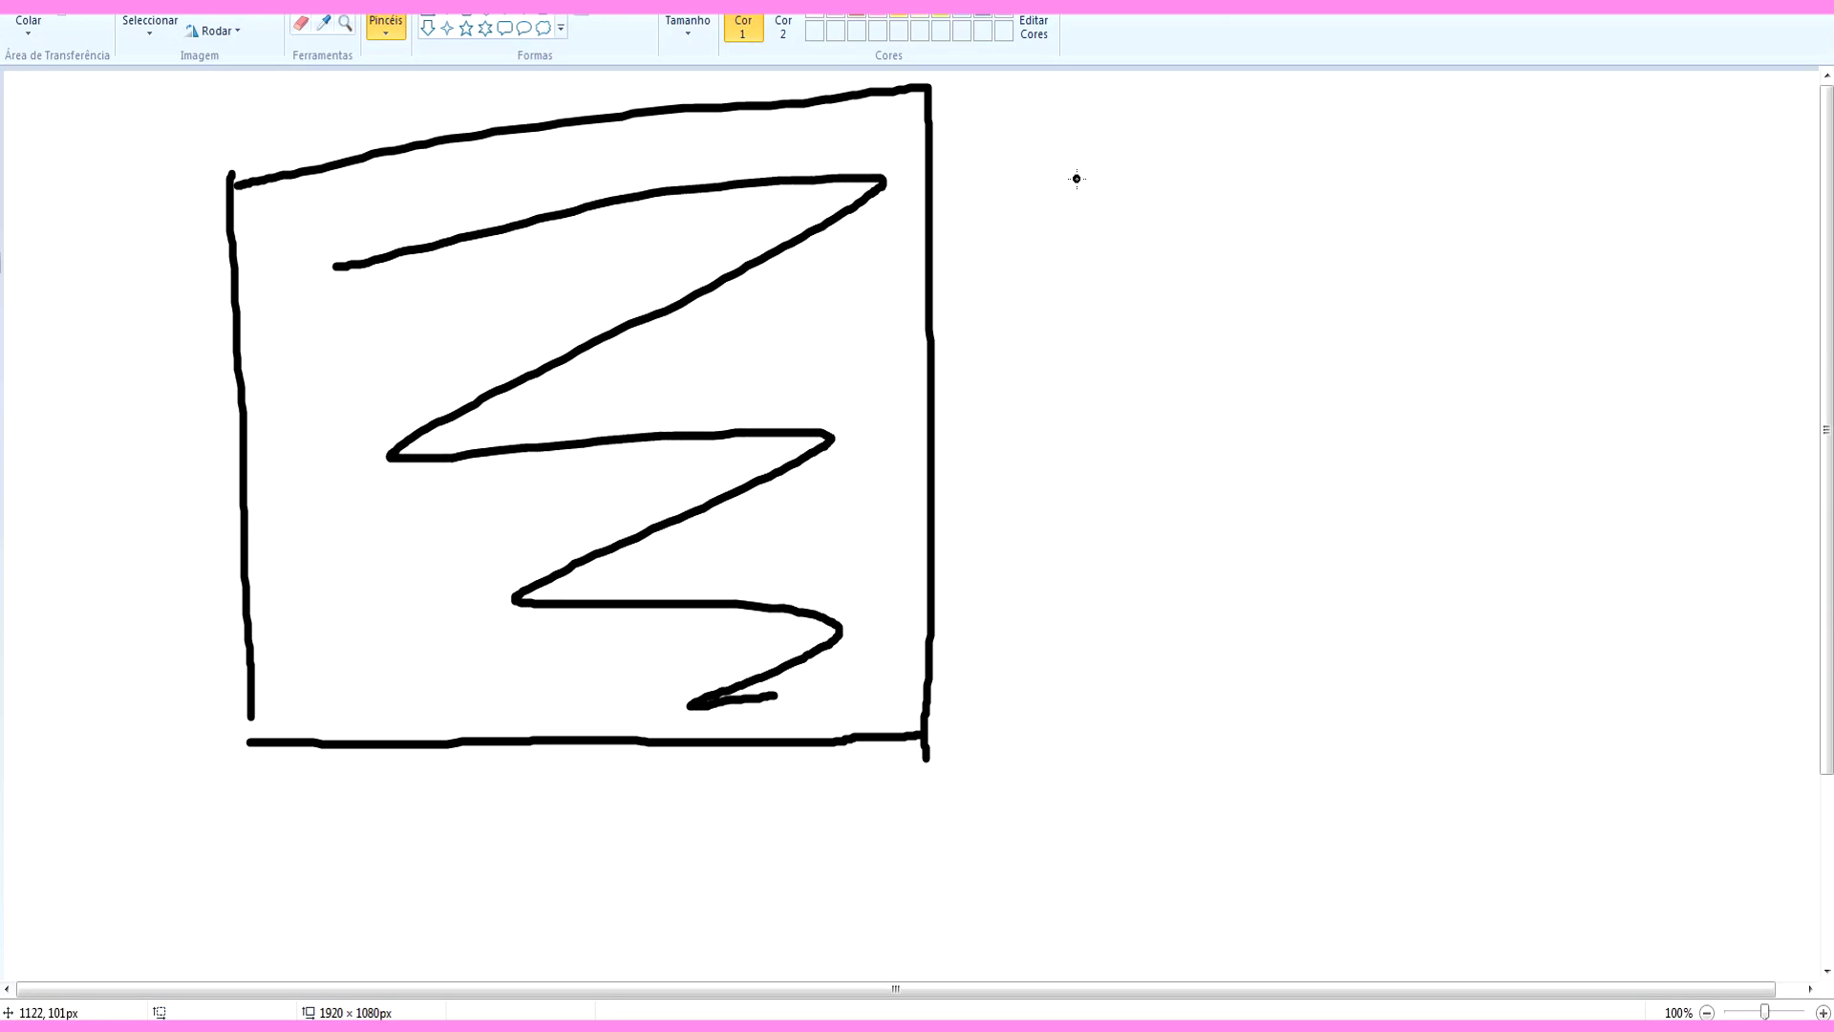
Step: Sketch a wall panel beside the first outline with a floor panel joined to its lower edge, adding a zigzag inside each
mouse_move(1076, 188)
left_mouse_down()
mouse_move(1424, 115)
mouse_move(1691, 90)
mouse_move(1710, 475)
left_mouse_up()
left_click_drag(1070, 189, 1820, 712)
left_click_drag(1098, 744, 1820, 498)
mouse_move(1164, 300)
left_mouse_down()
mouse_move(1367, 258)
mouse_move(1471, 406)
left_mouse_up()
mouse_move(1490, 683)
left_mouse_down()
mouse_move(1696, 573)
mouse_move(1657, 662)
left_mouse_up()
Step: Mark the transition between the wall and floor panels with four short curved strokes across it and two long diagonal strokes
mouse_move(1184, 590)
left_mouse_down()
mouse_move(1189, 621)
mouse_move(1285, 714)
left_mouse_up()
left_click_drag(1342, 526, 1419, 684)
left_click_drag(1520, 475, 1557, 602)
left_click_drag(1648, 409, 1689, 514)
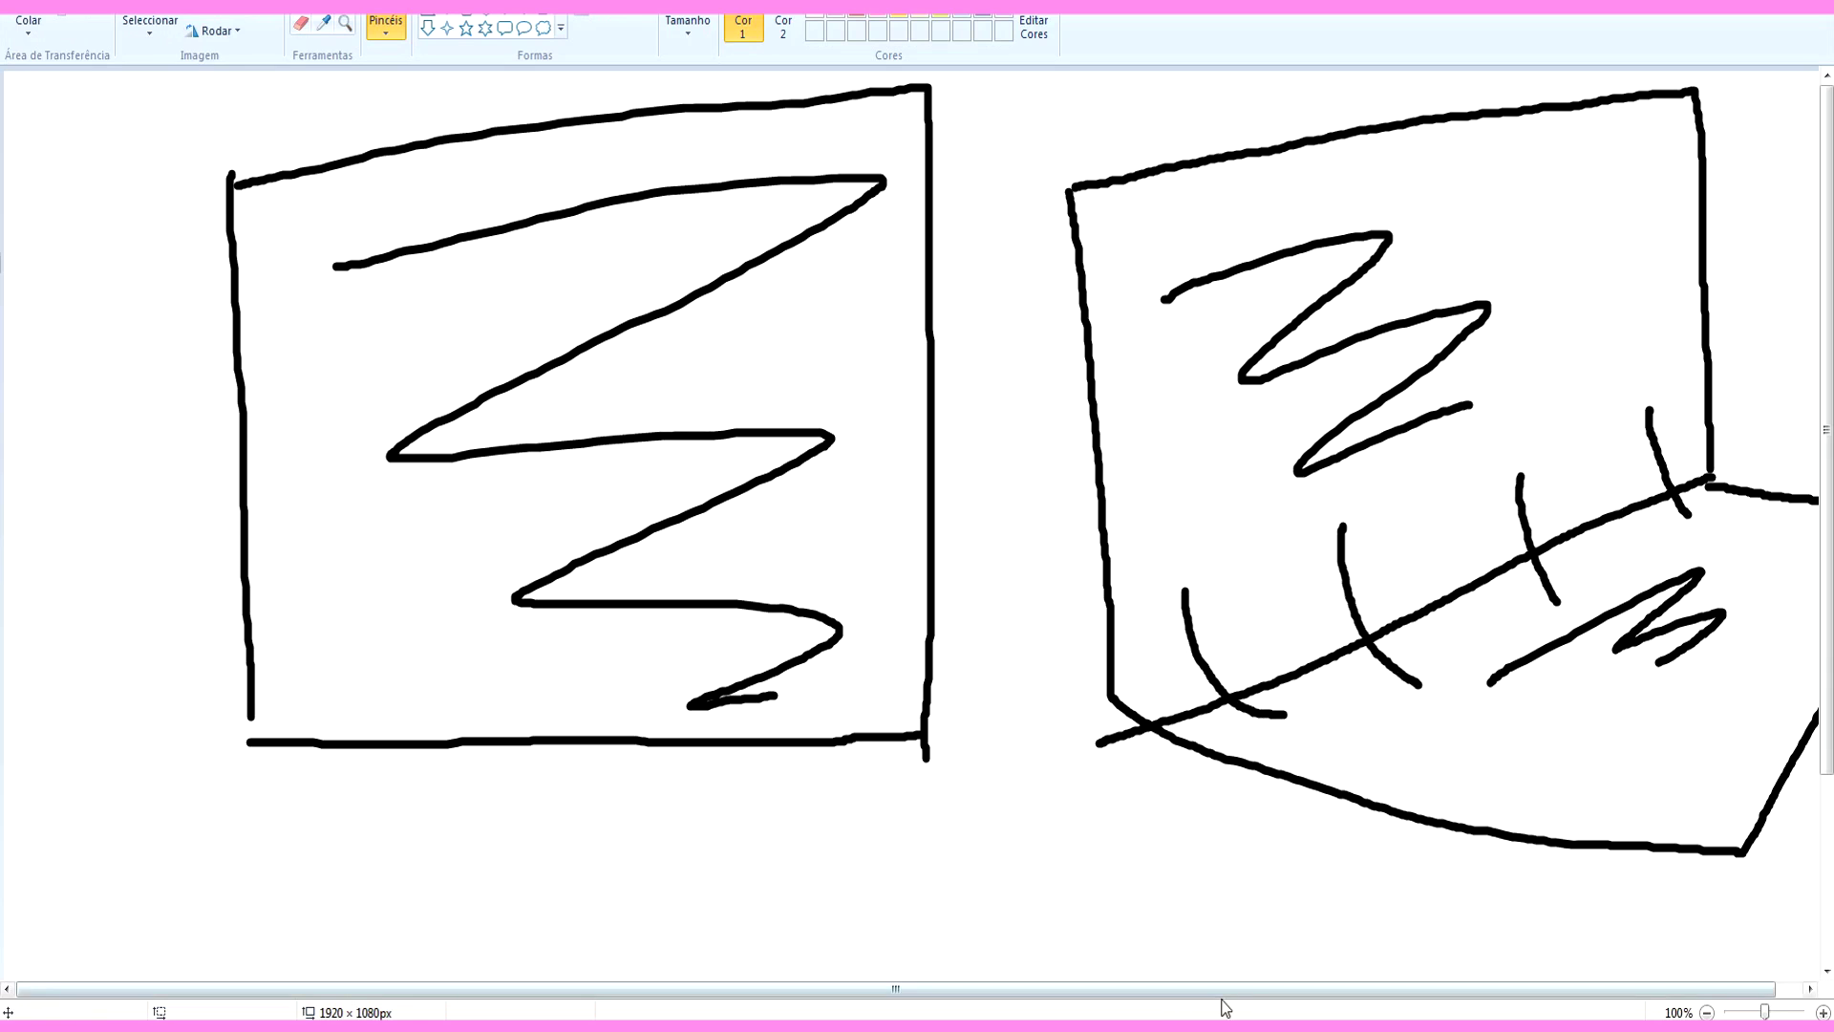
left_click_drag(1224, 994, 1299, 994)
left_click_drag(1039, 627, 1700, 378)
mouse_move(1709, 399)
left_mouse_down()
mouse_move(1710, 485)
mouse_move(1538, 630)
mouse_move(1164, 837)
mouse_move(1034, 623)
left_mouse_up()
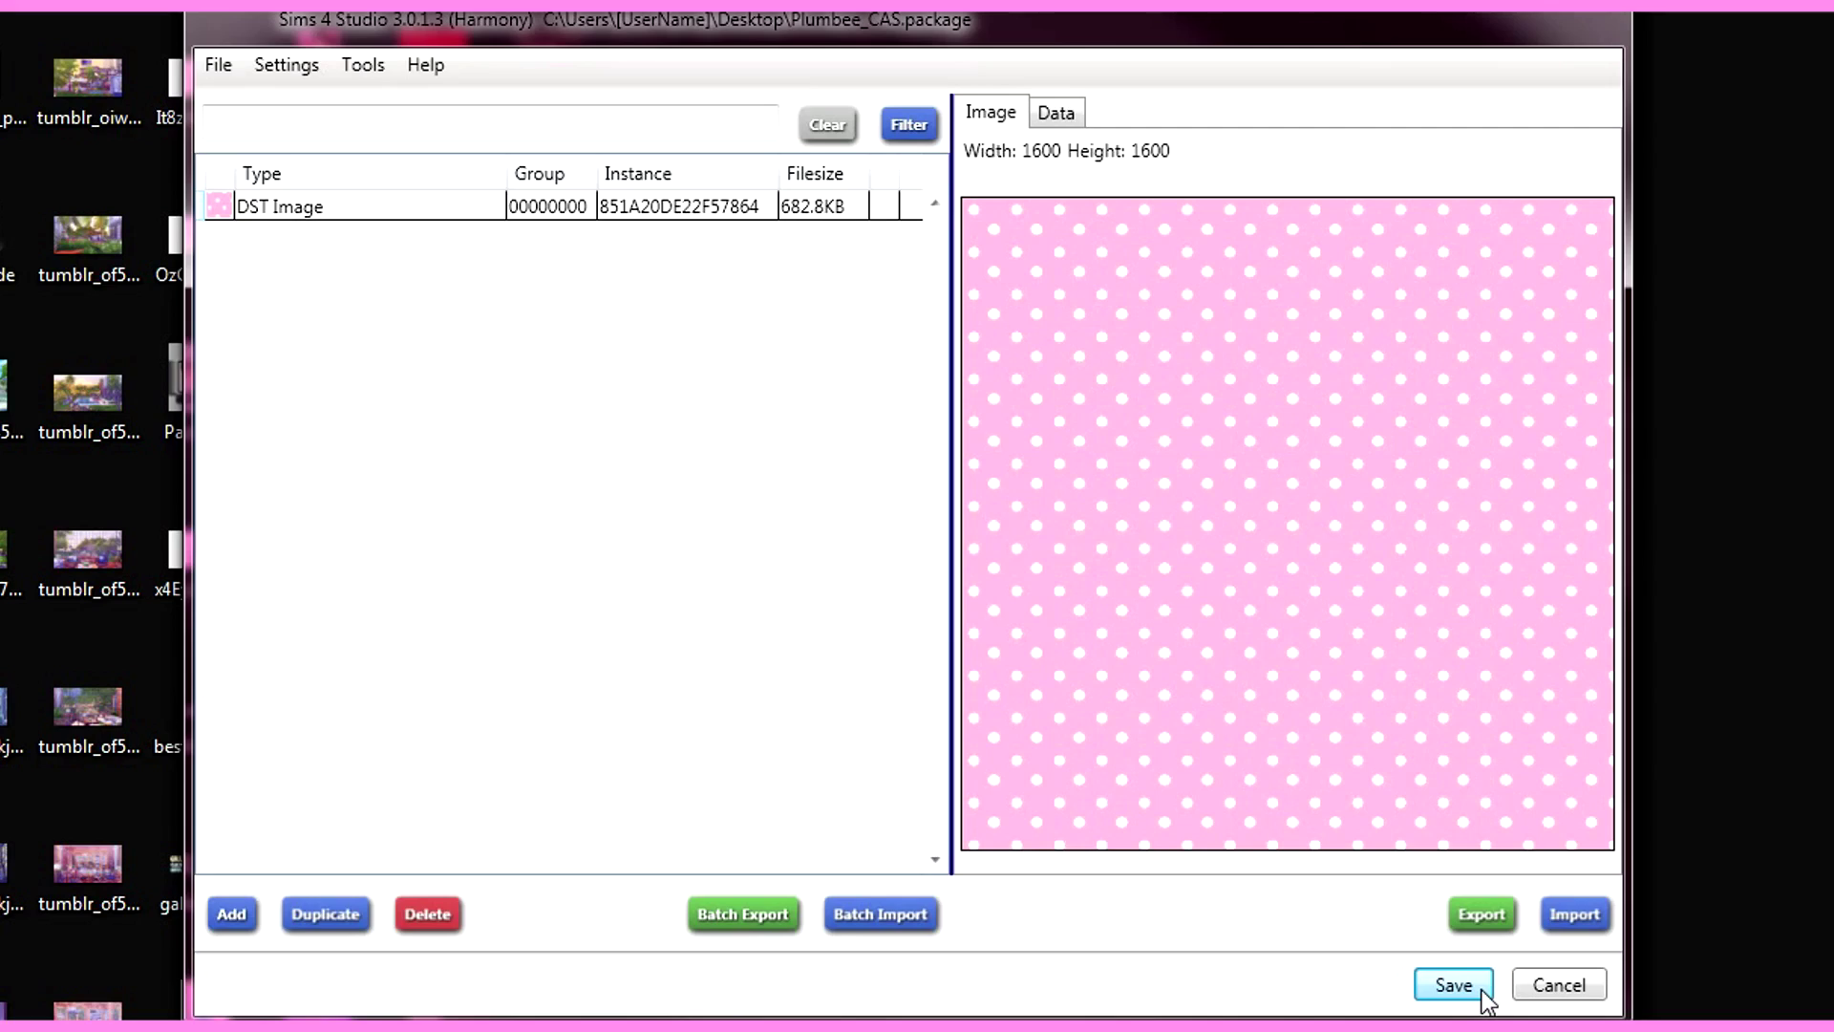
Step: Save Plumbee_CAS.package with its pink polka-dot image and examine the background behind the Sim in The Sims 4
left_click(1453, 984)
left_click(955, 595)
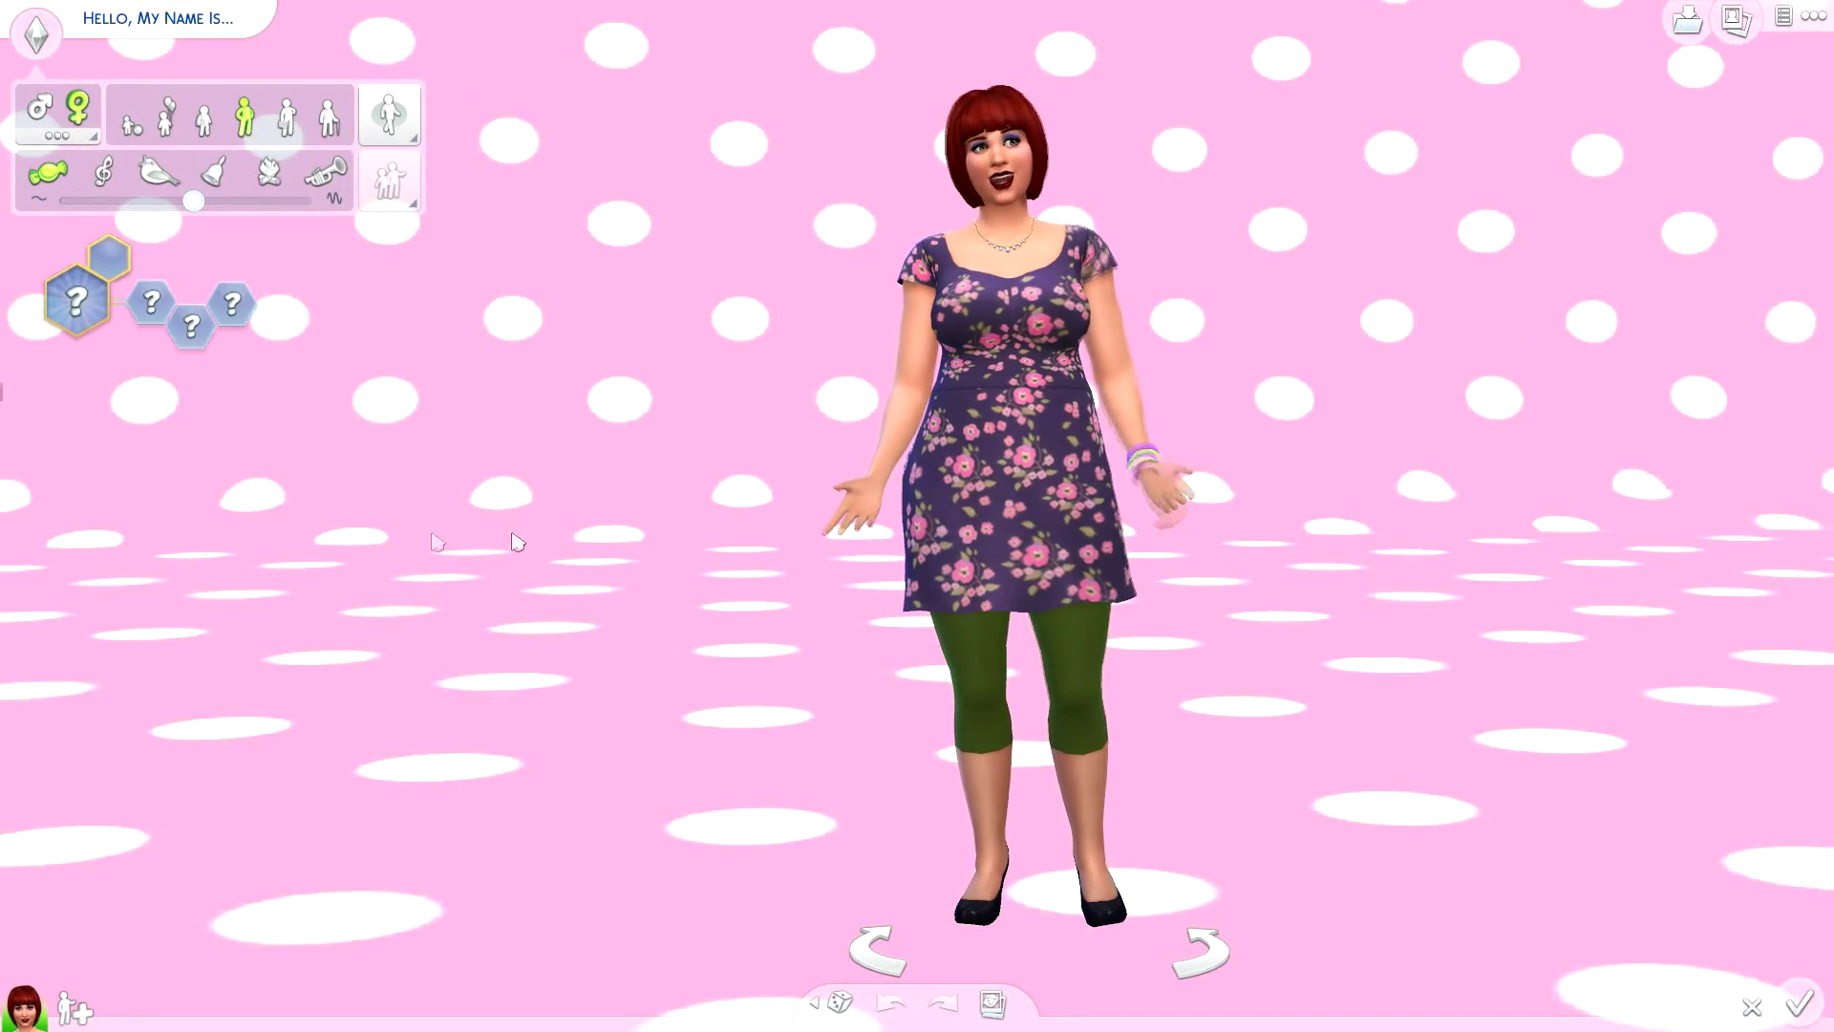
left_click_drag(1541, 611, 1530, 612)
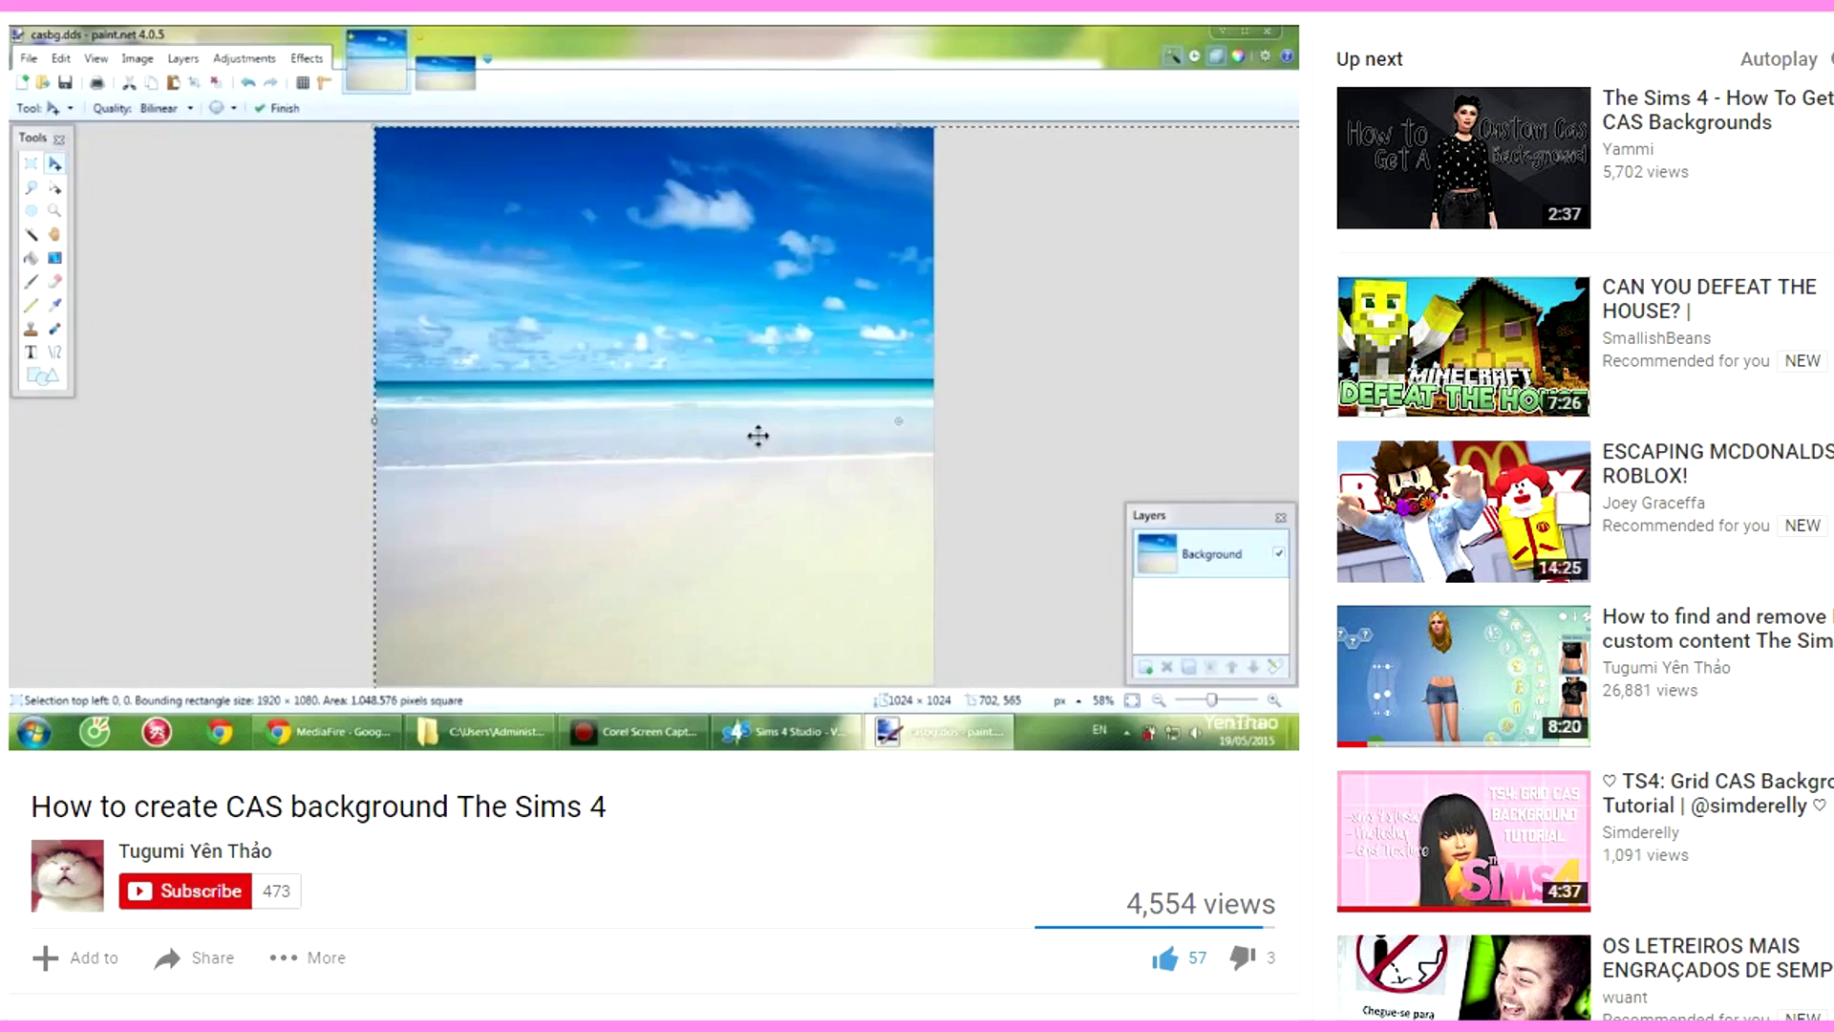
Step: On the YouTube page "How to create CAS background The Sims 4", expand the description and highlight the first tutorial link
scroll(701, 869, "down", 3)
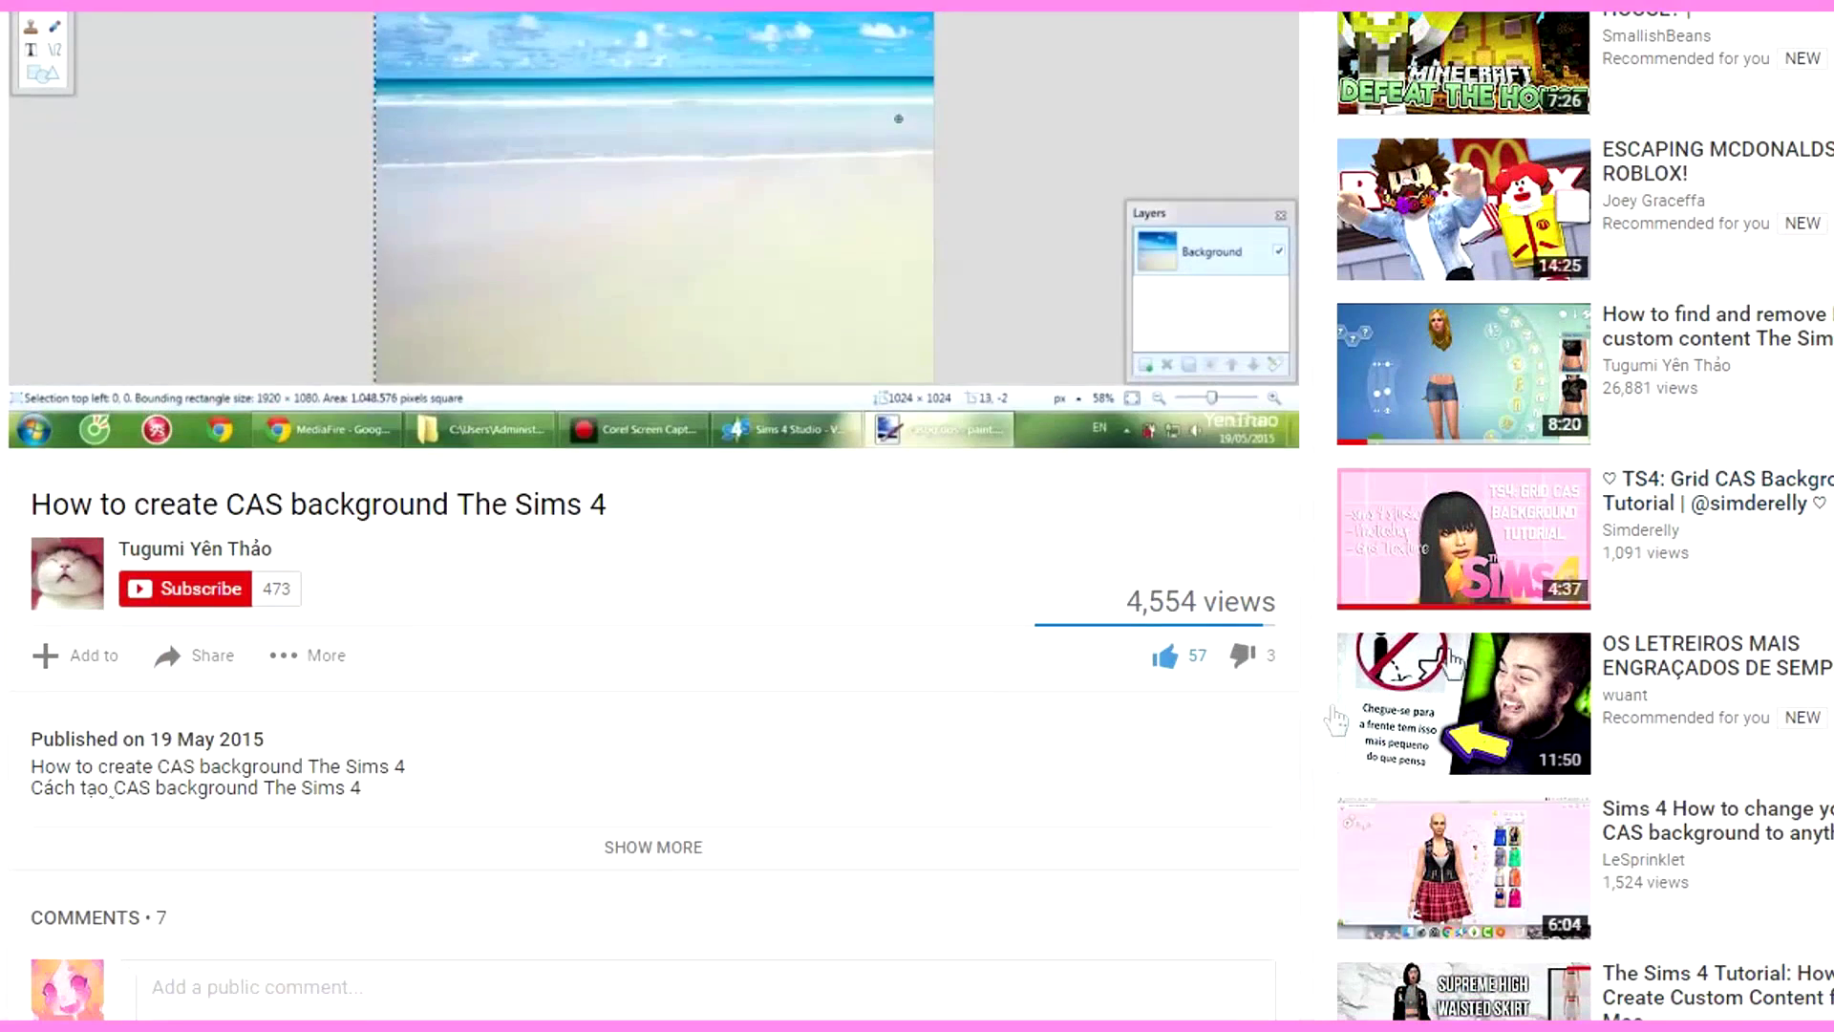
left_click(698, 860)
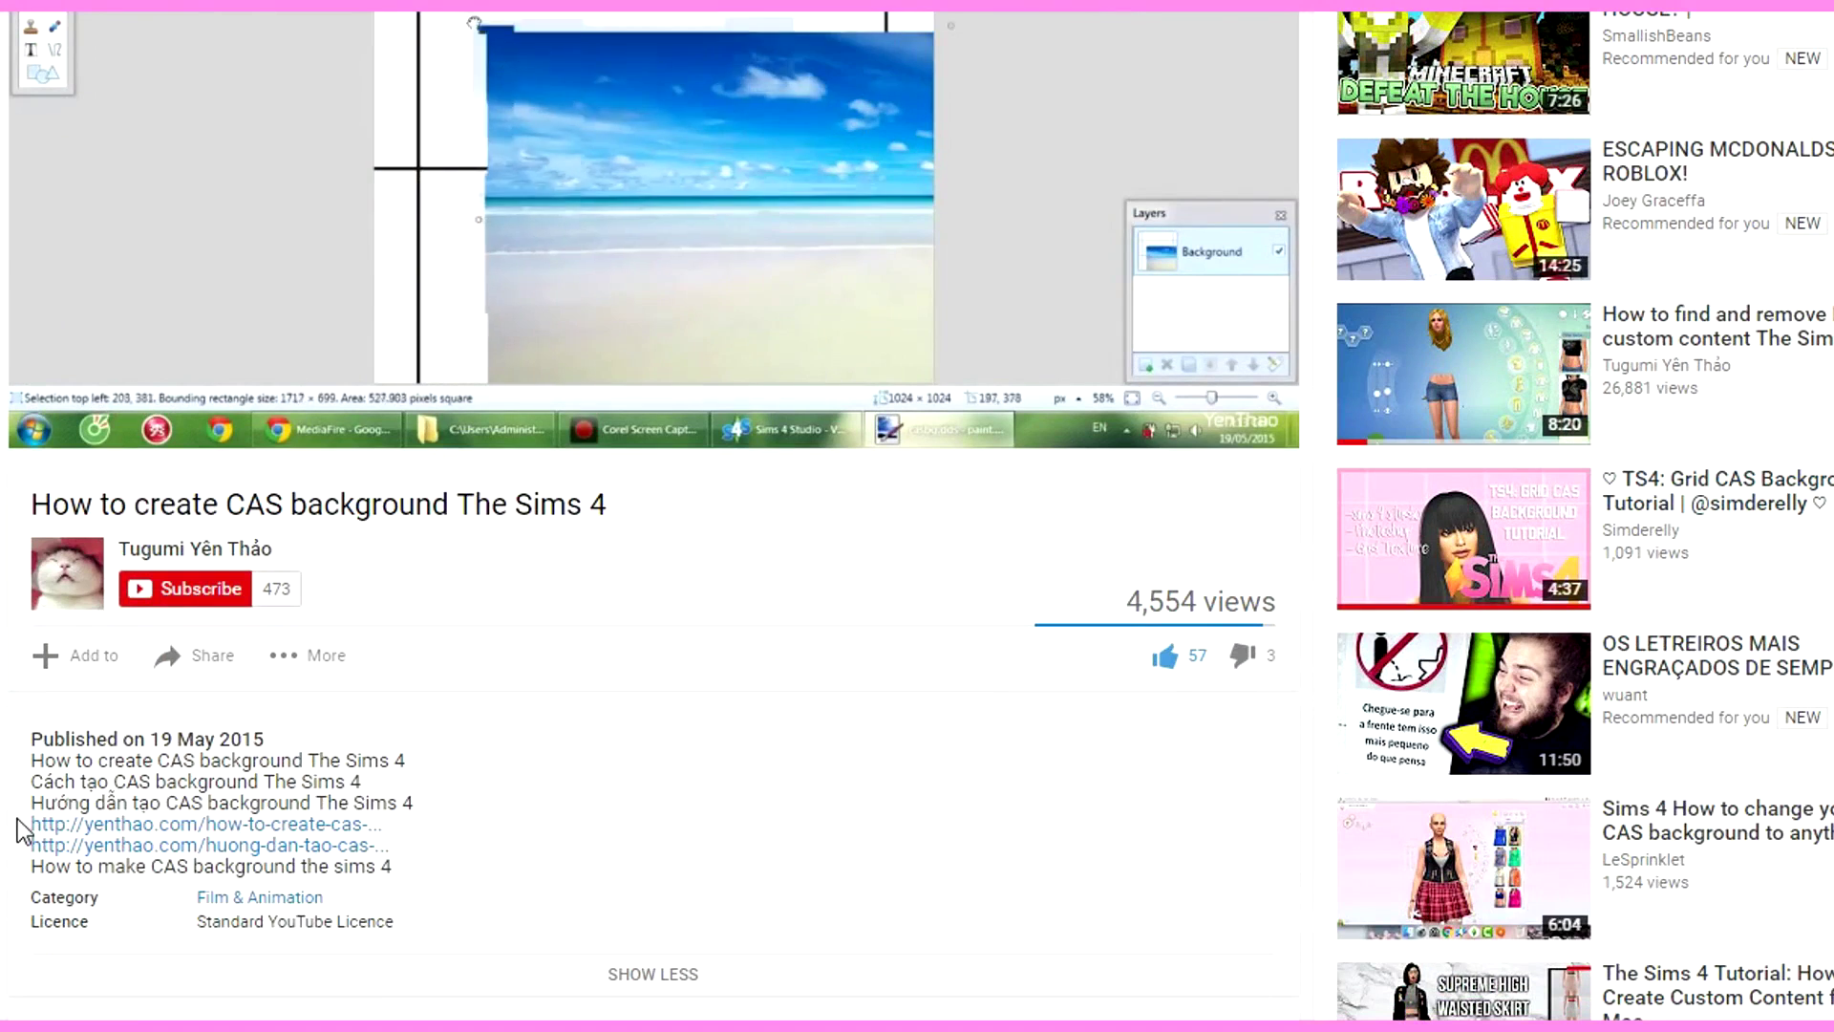
left_click_drag(34, 826, 425, 836)
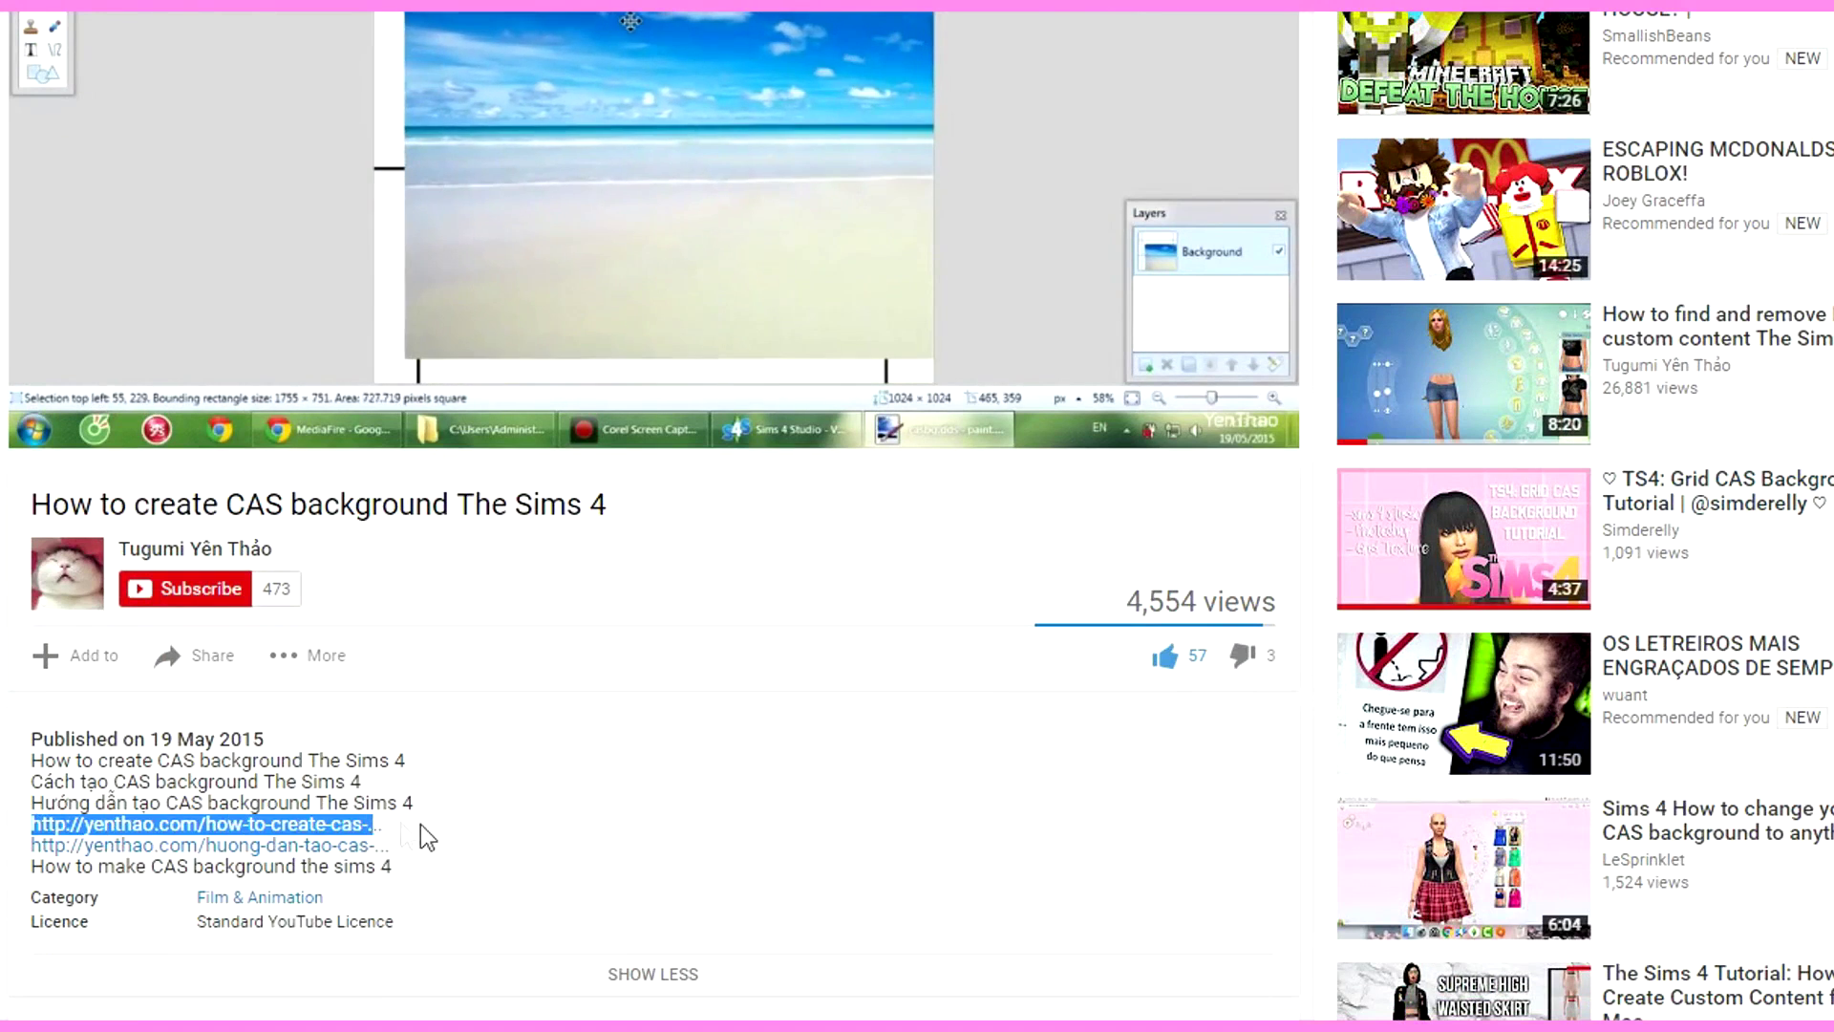
scroll(819, 807, "up", 3)
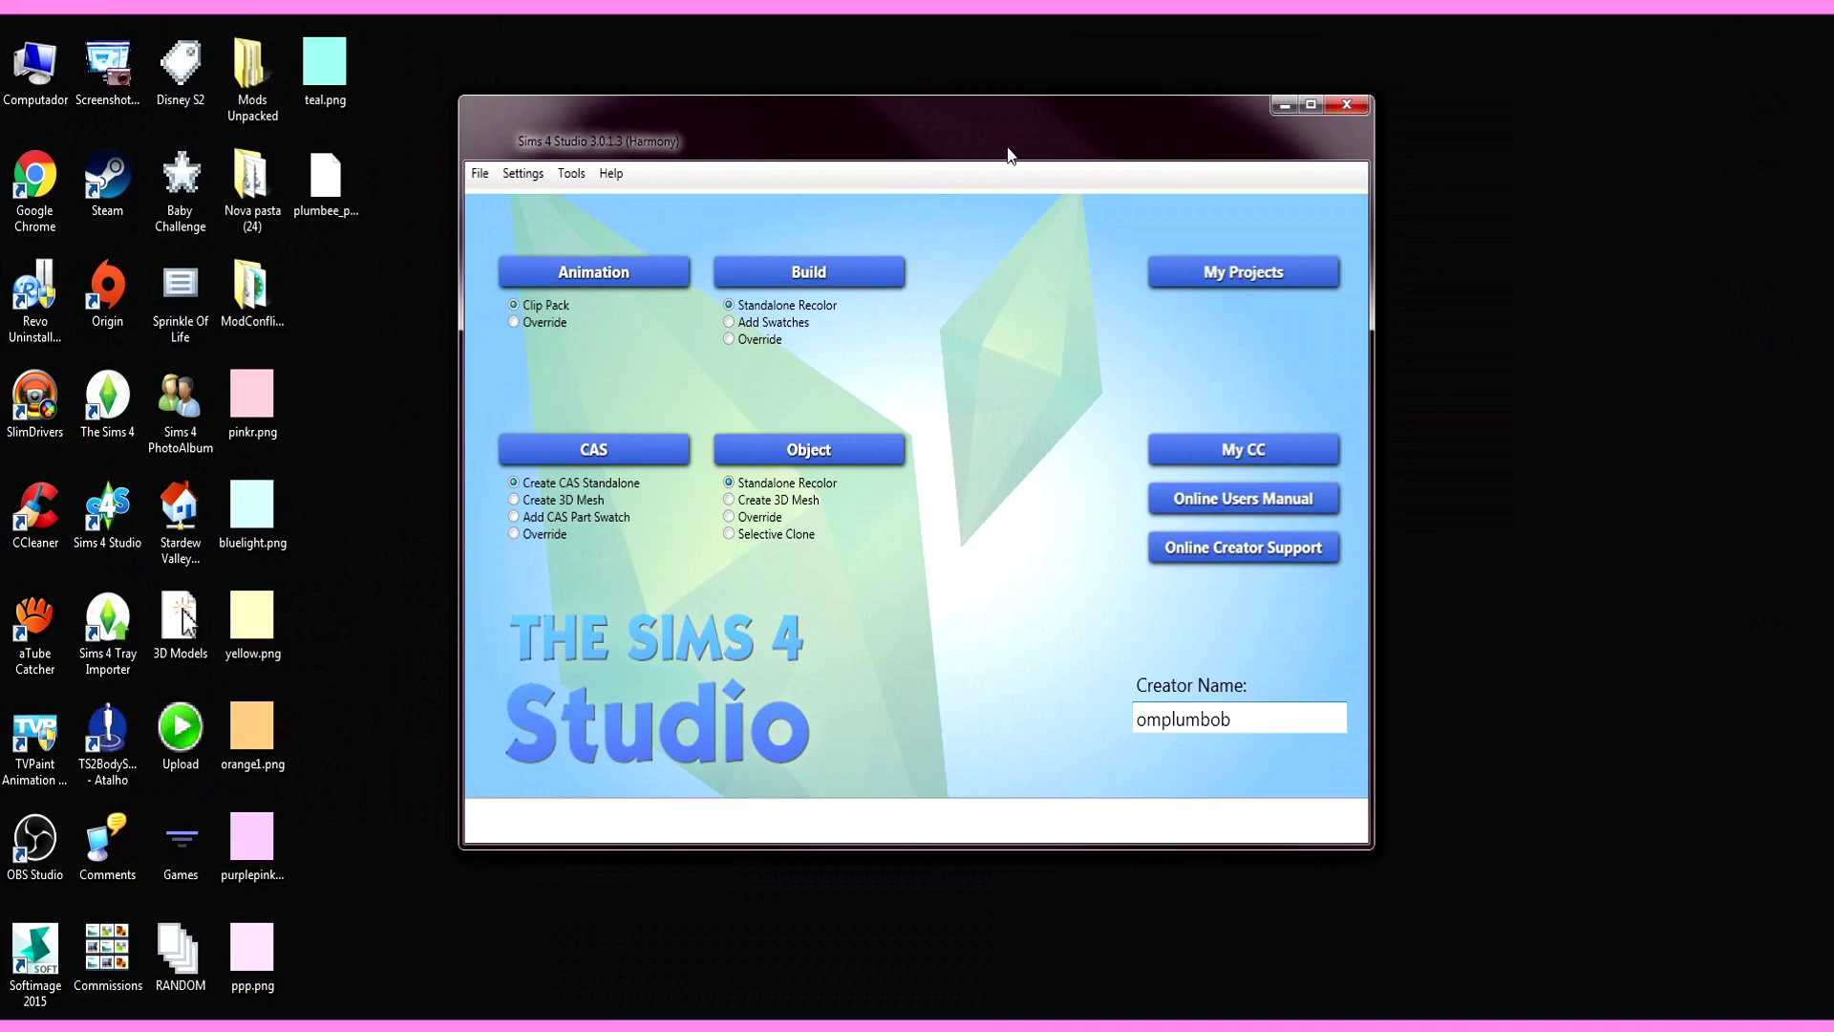
Step: Browse to the Mods subfolder inside The Sims 4 Mods folder and select Plumbee_CAS.package
mouse_move(1008, 148)
left_mouse_down()
mouse_move(1068, 149)
mouse_move(1042, 148)
left_mouse_up()
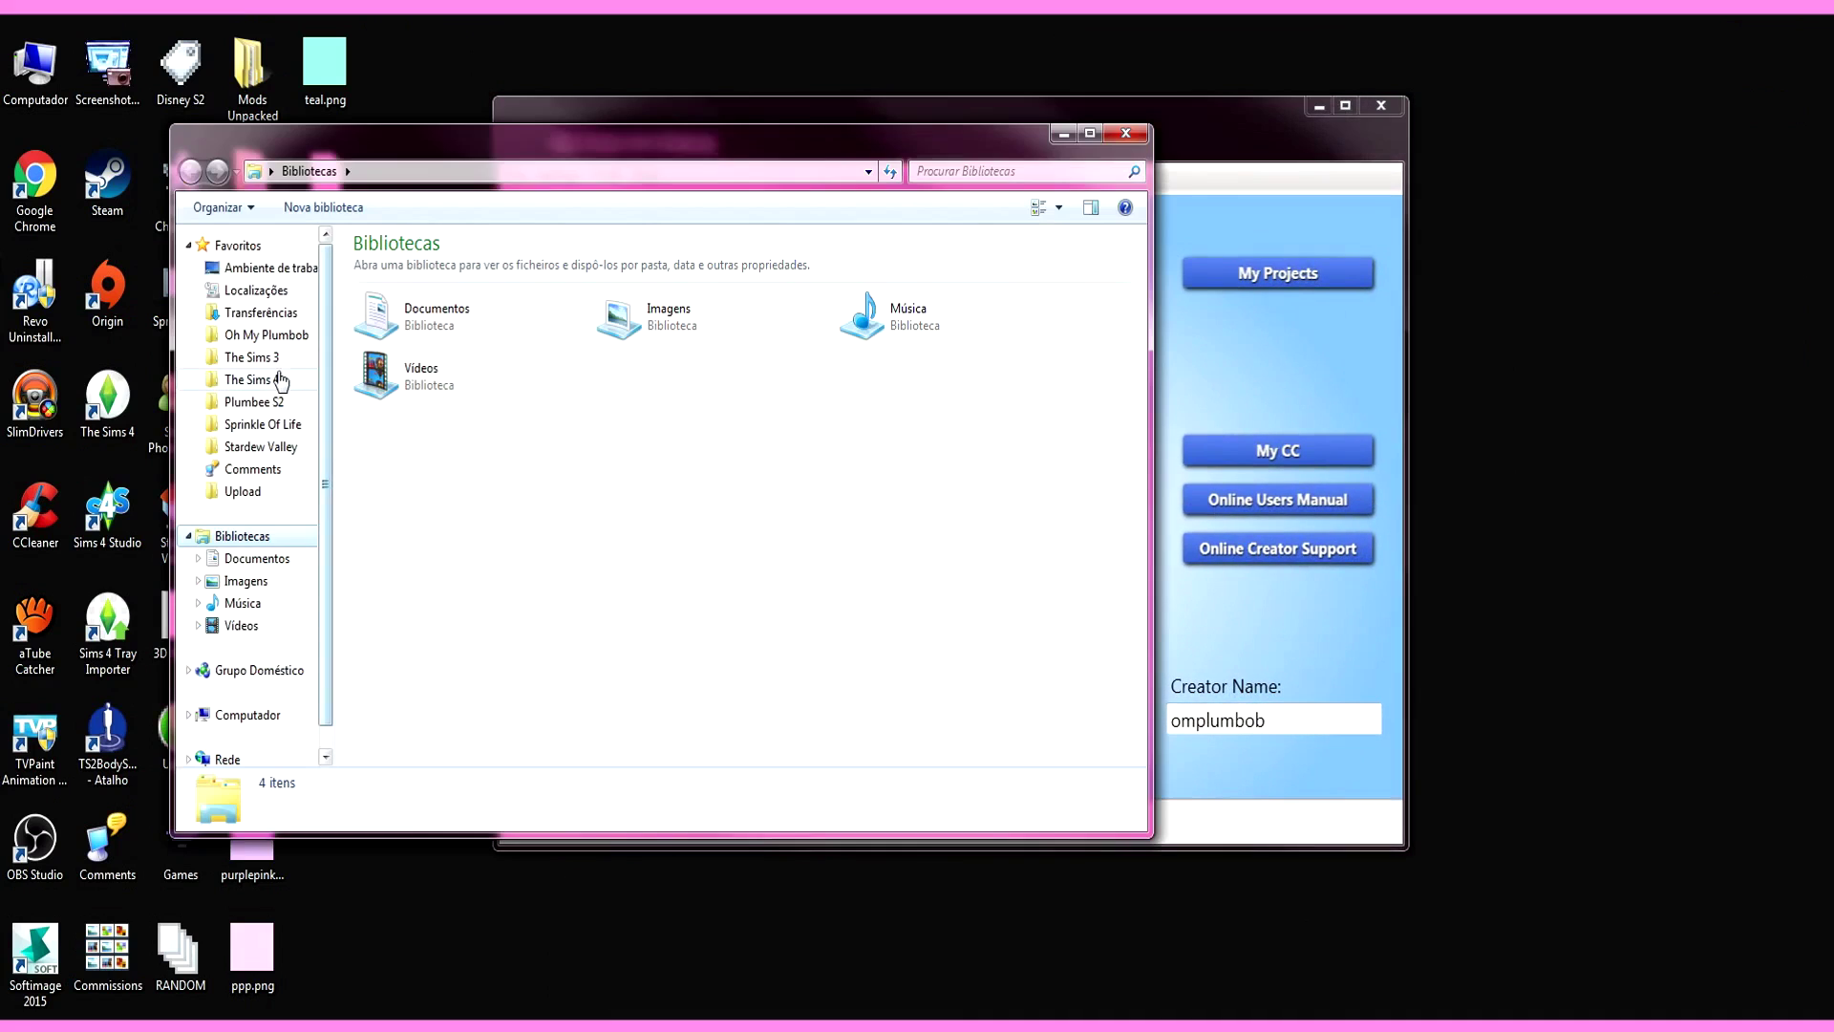
left_click(278, 381)
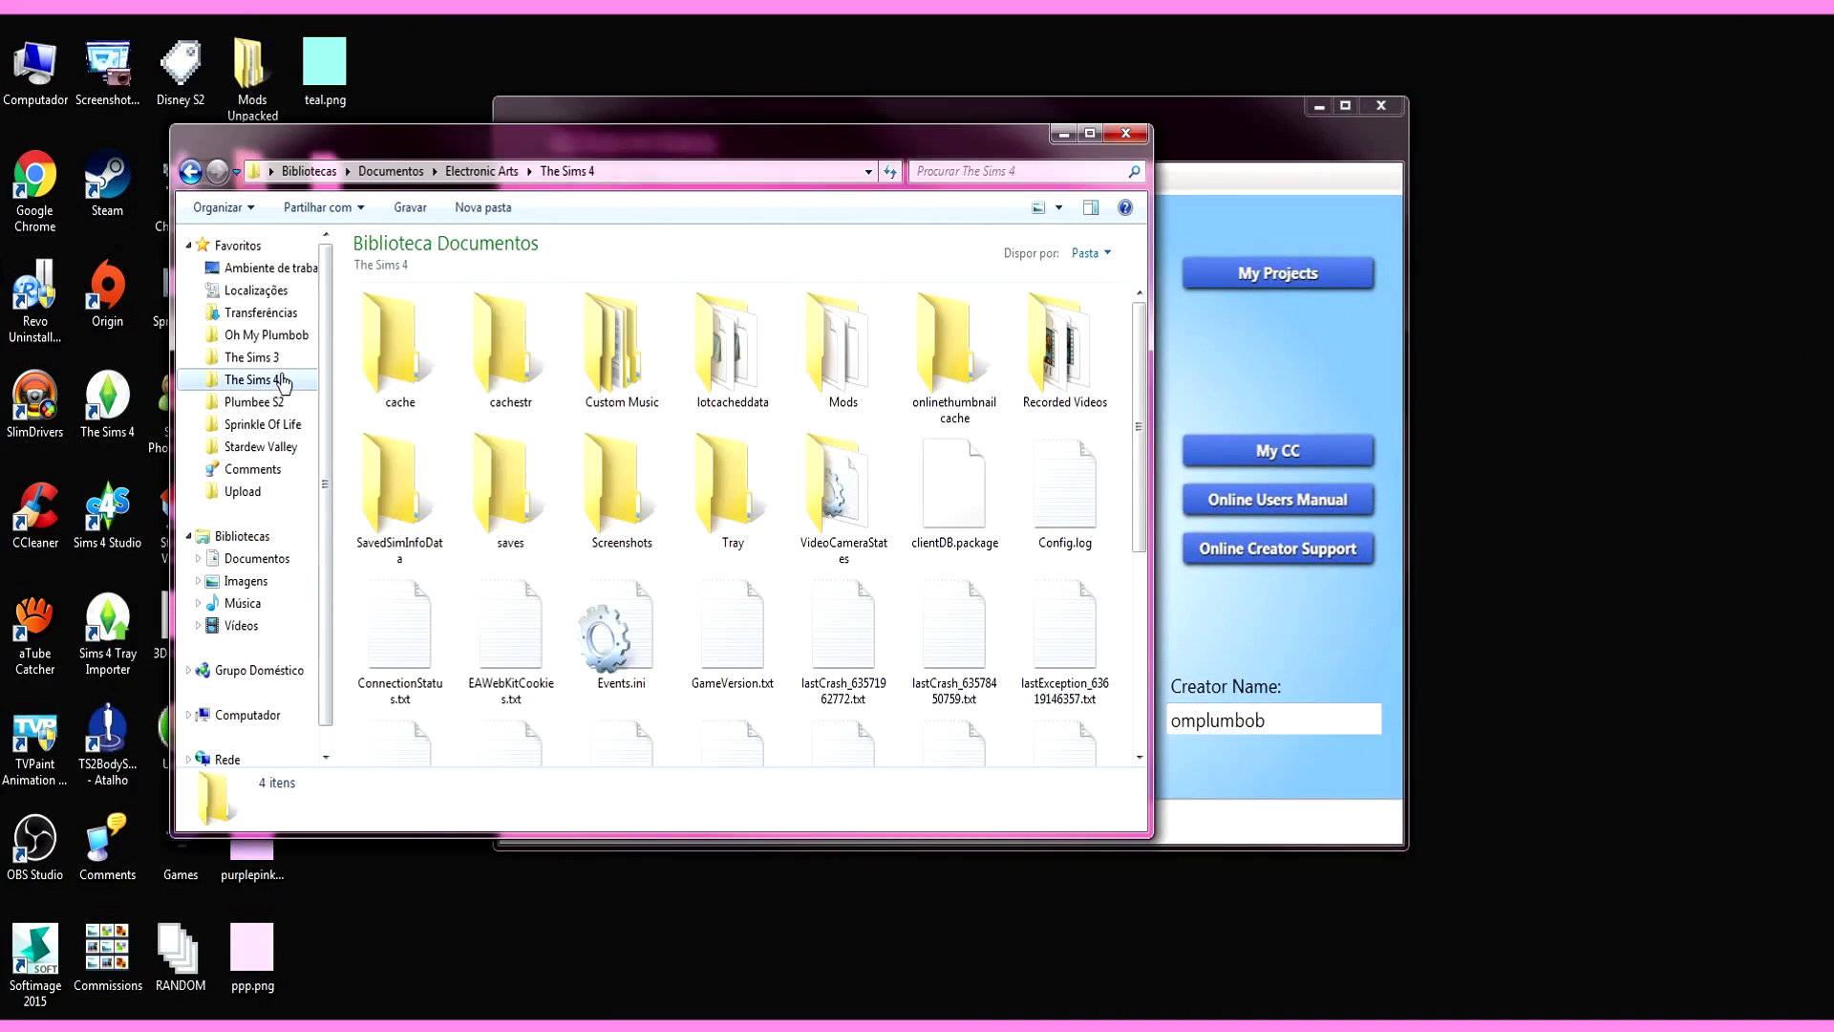
double_click(844, 385)
scroll(841, 459, "down", 5)
left_click(726, 535)
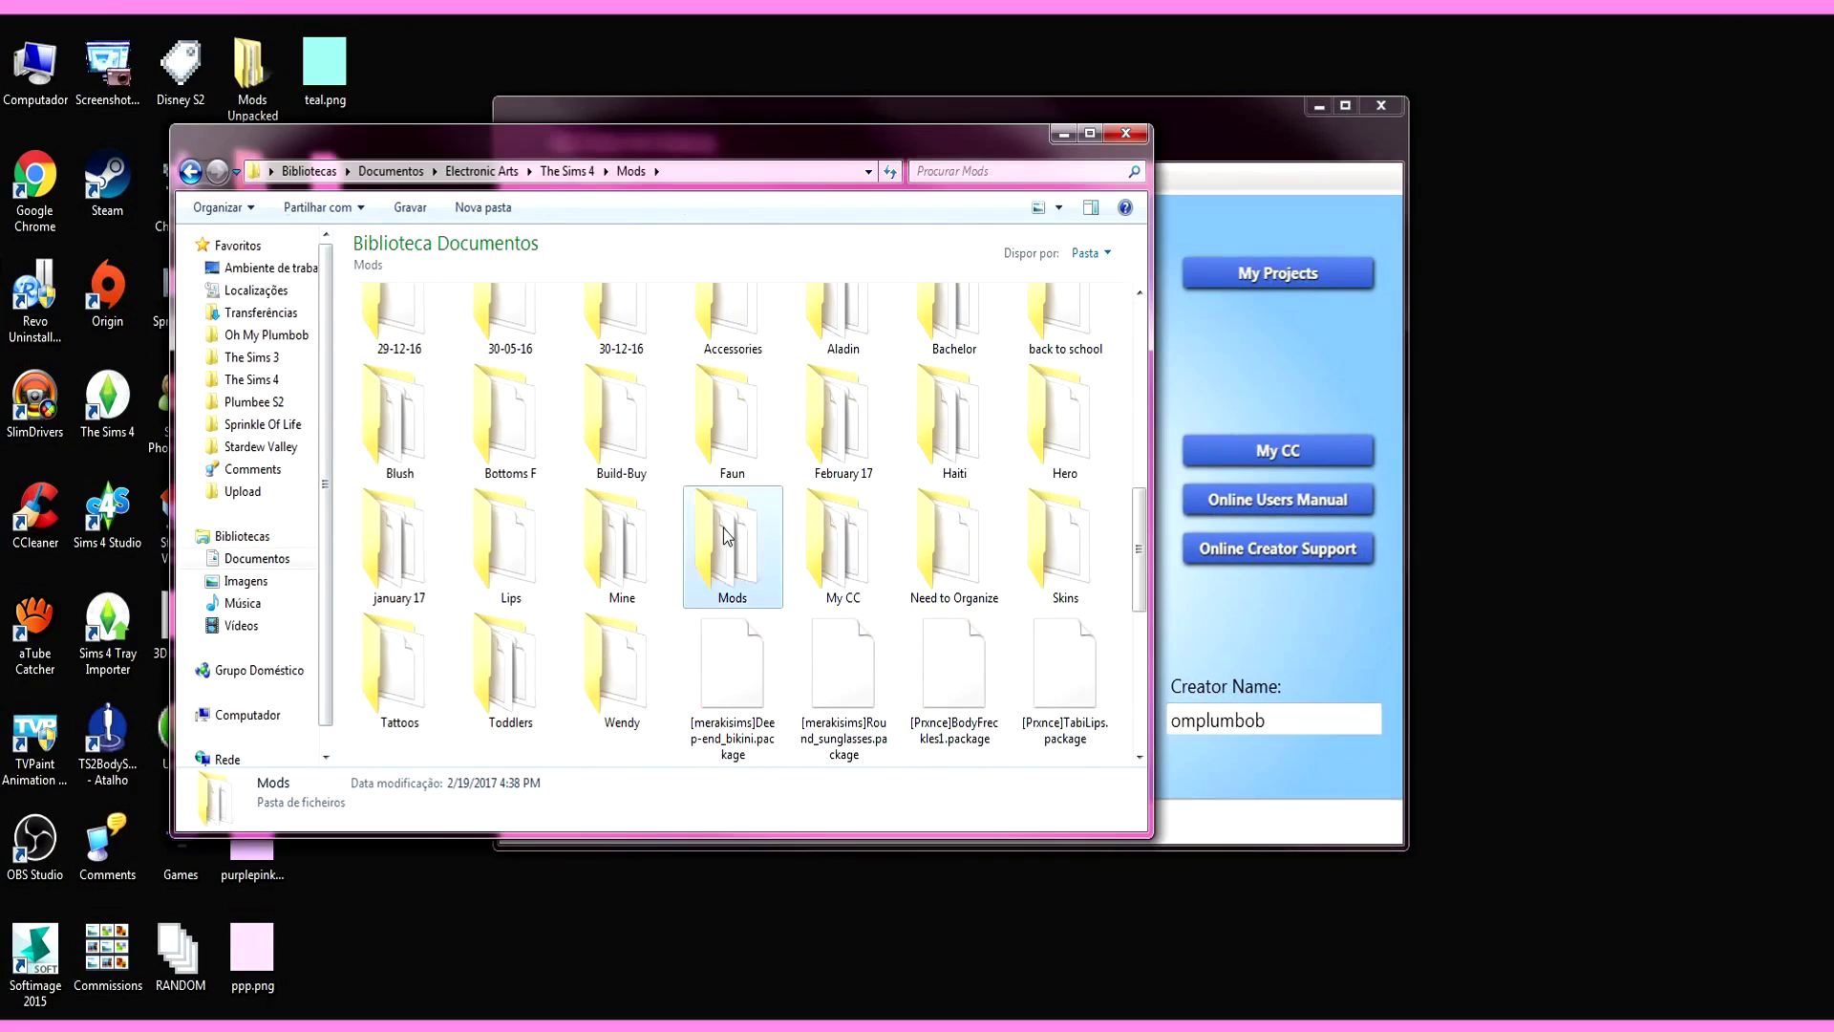
double_click(726, 535)
left_click(865, 400)
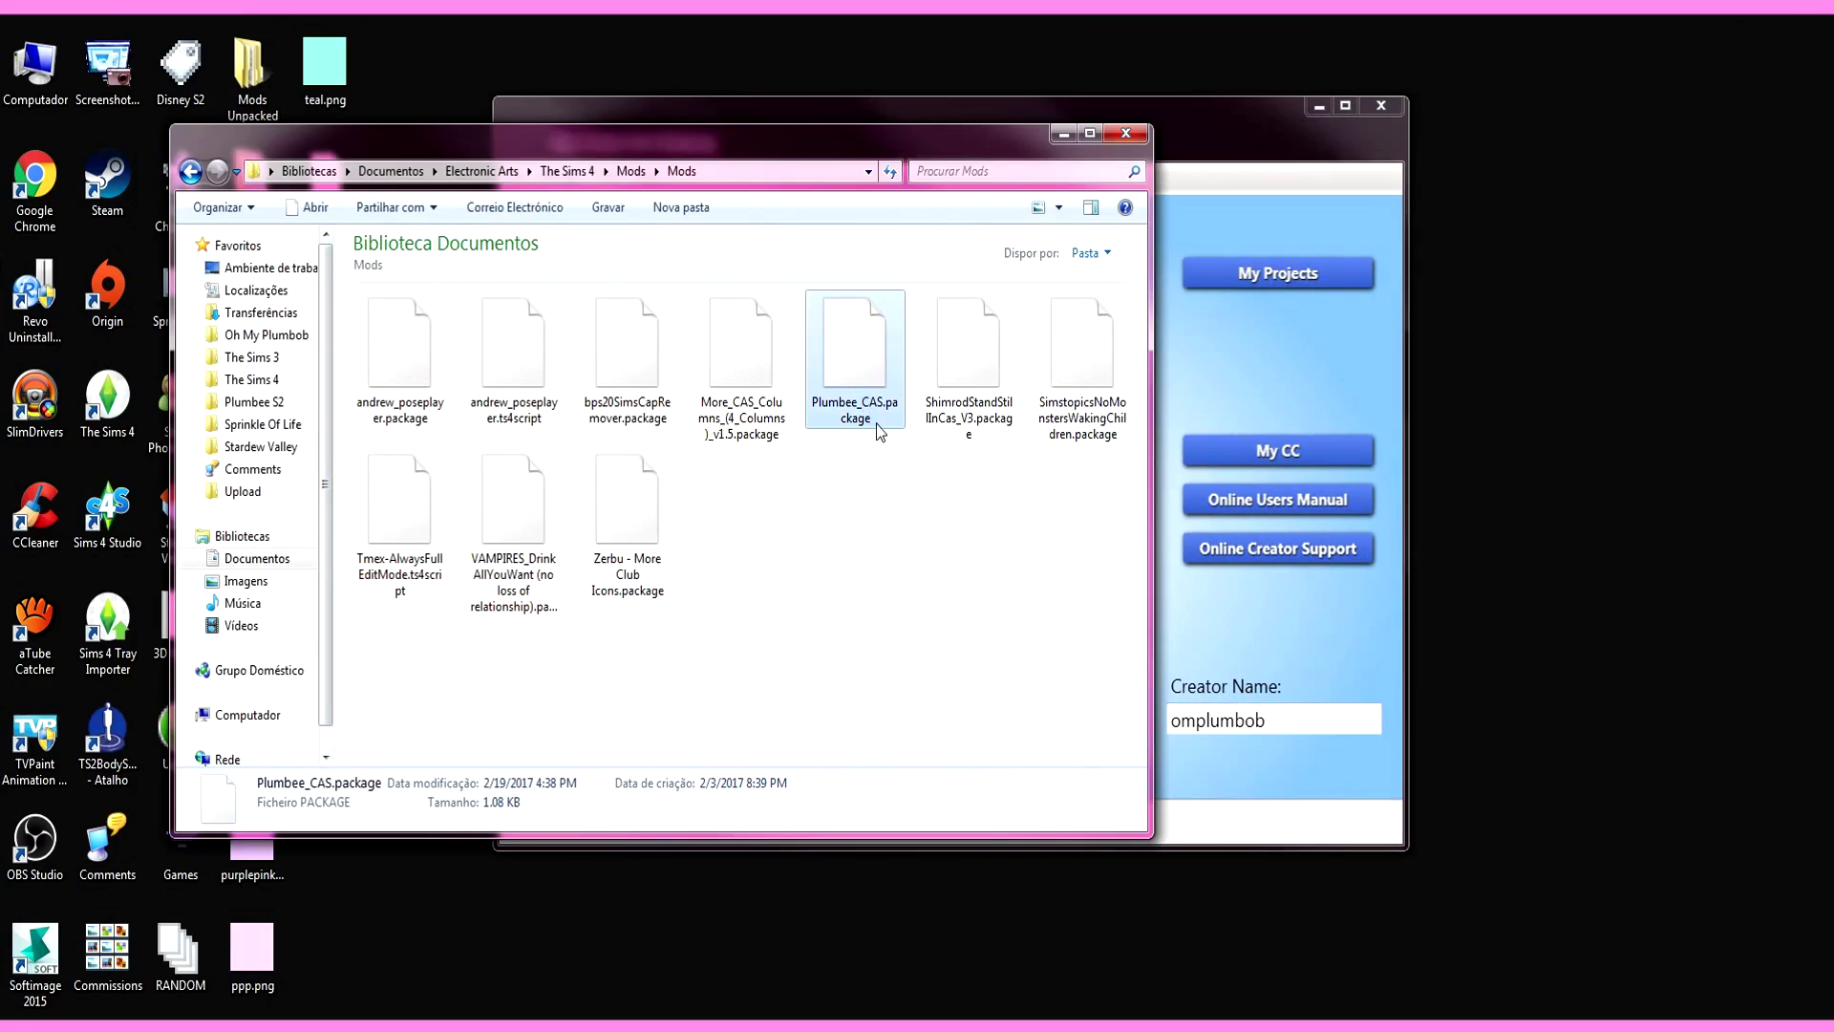
Step: Minimize the folder window and place Plumbee_CAS.package on the empty desktop area beside the Sims 4 Studio window
left_click_drag(909, 50, 910, 4)
left_click(1063, 135)
left_click(867, 80)
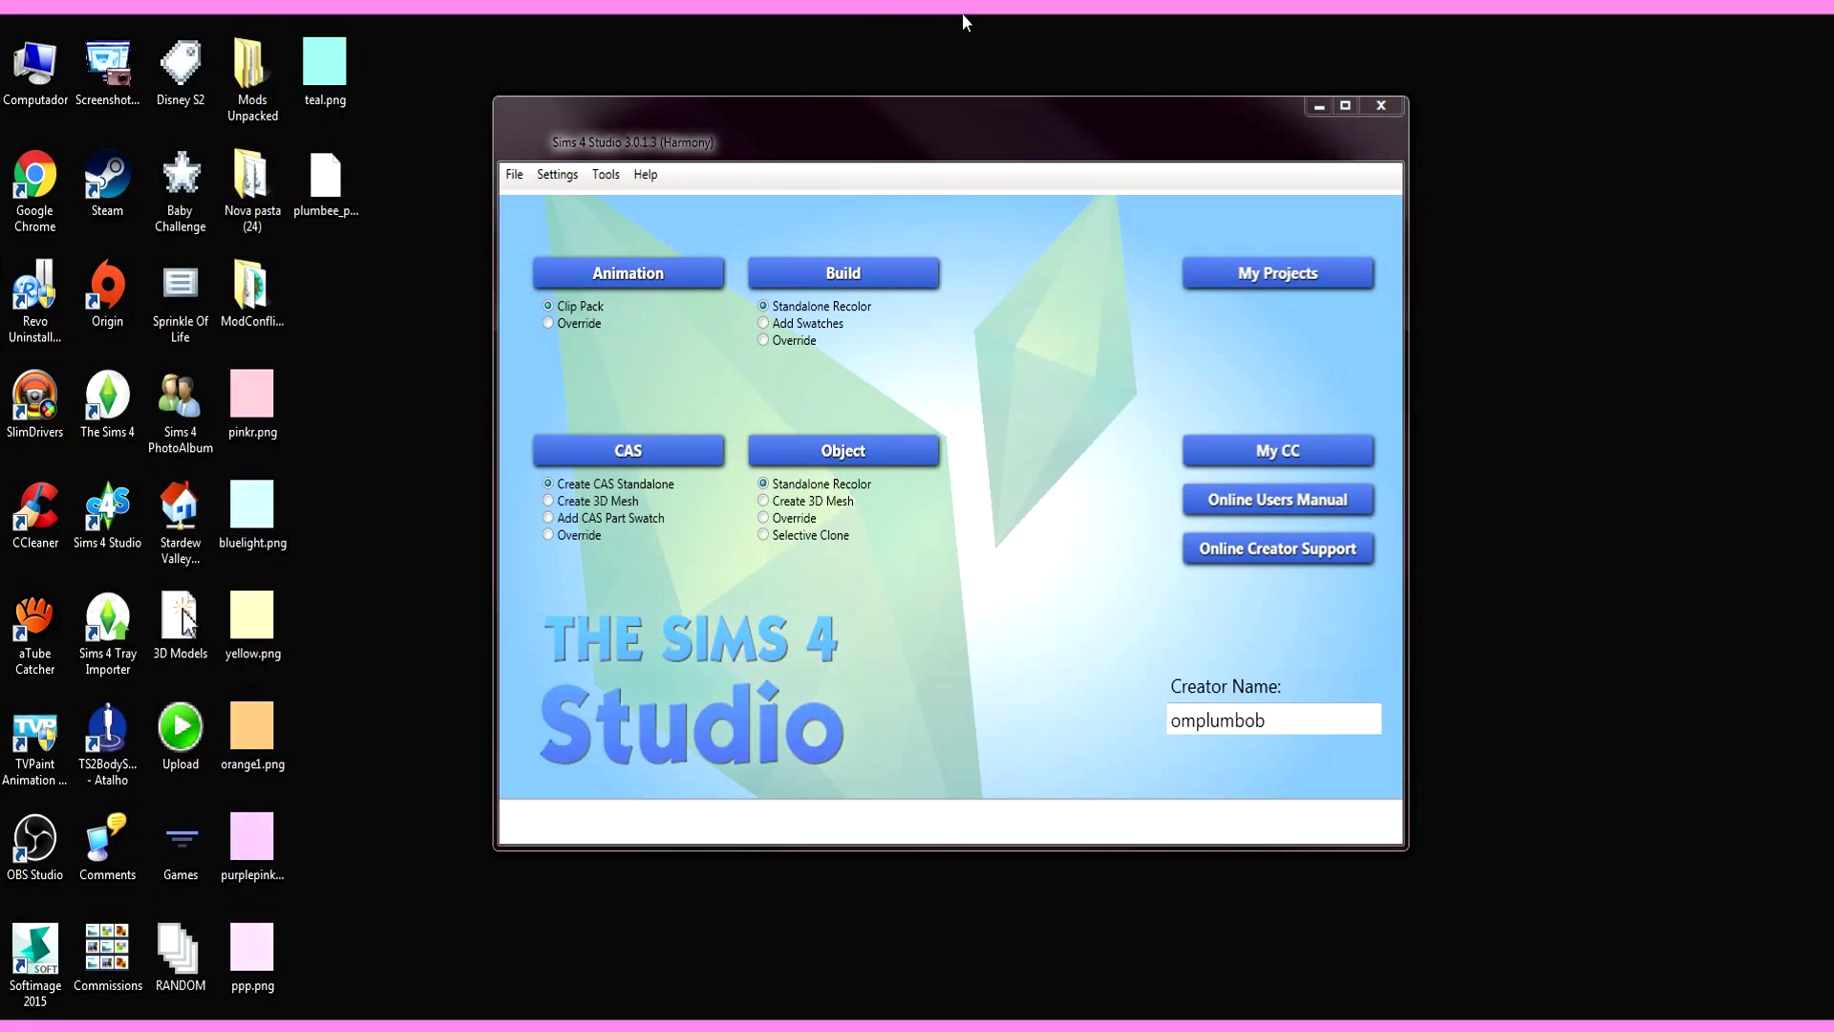
left_click_drag(1072, 128, 993, 137)
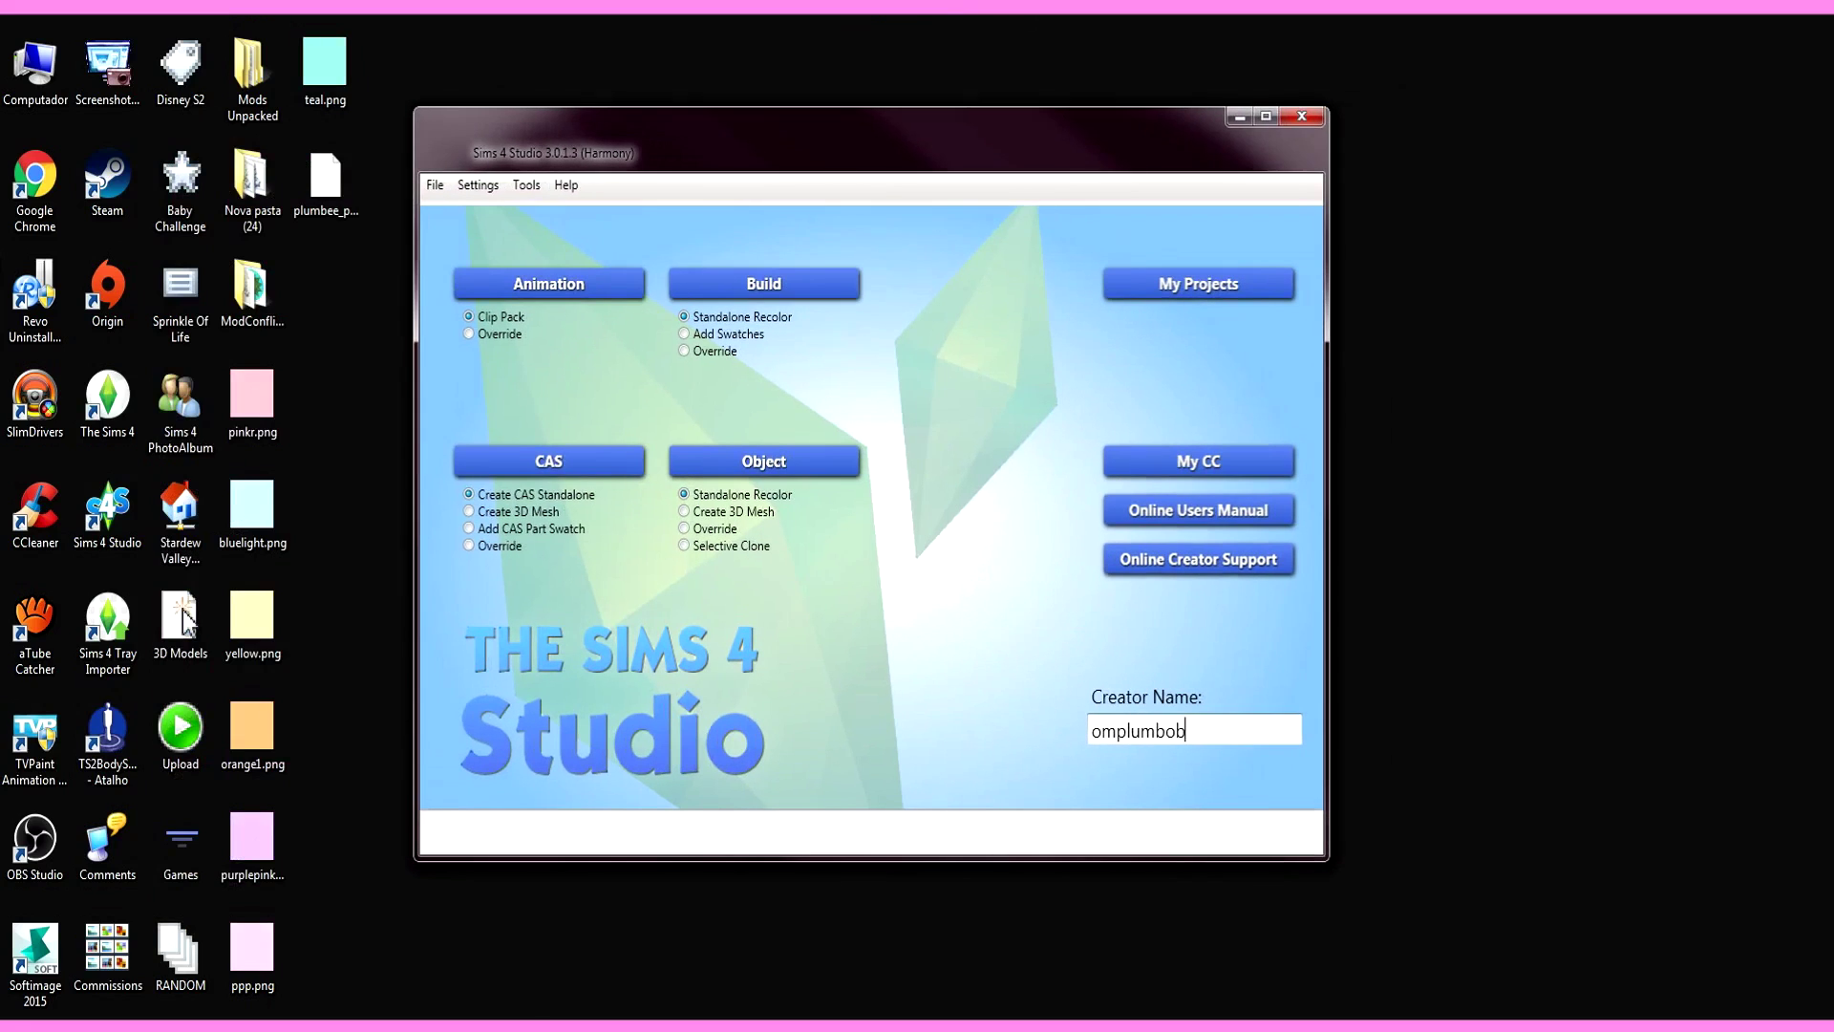
left_click_drag(1070, 13, 1385, 215)
left_click(1416, 322)
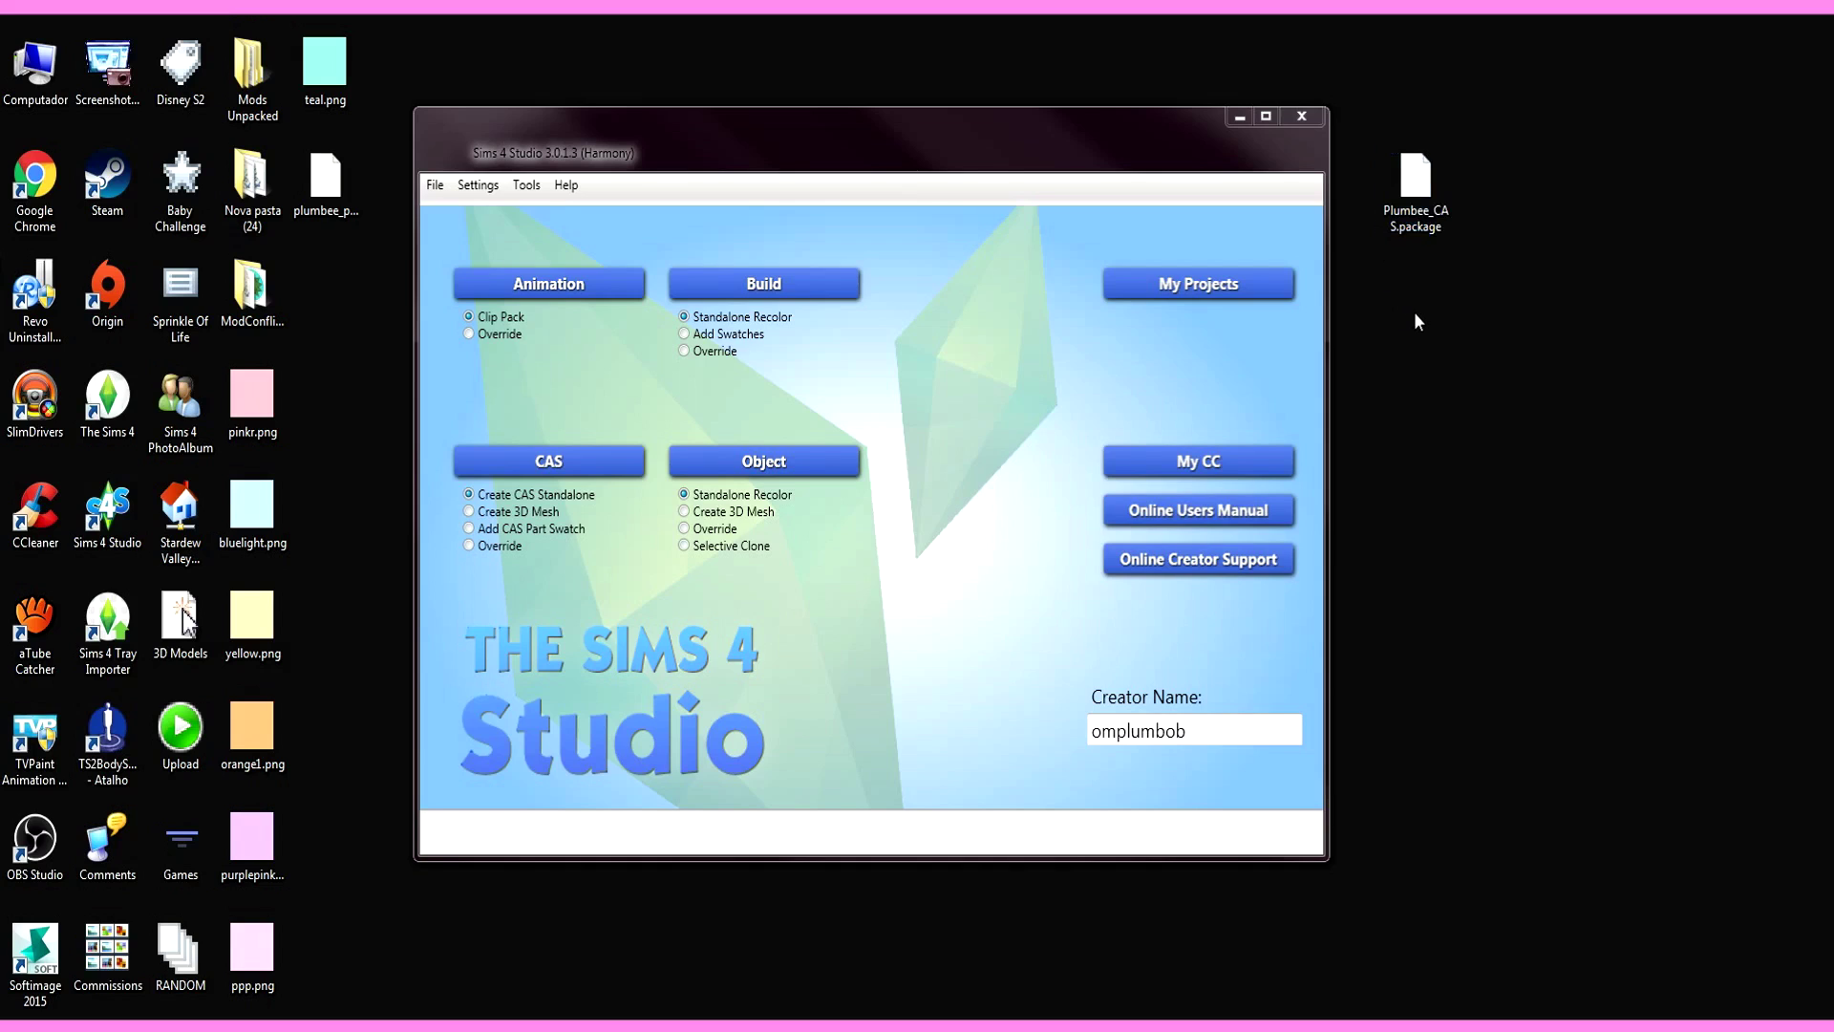
Step: Open Plumbee_CAS.package from the desktop as a project in Sims 4 Studio
left_click(1282, 294)
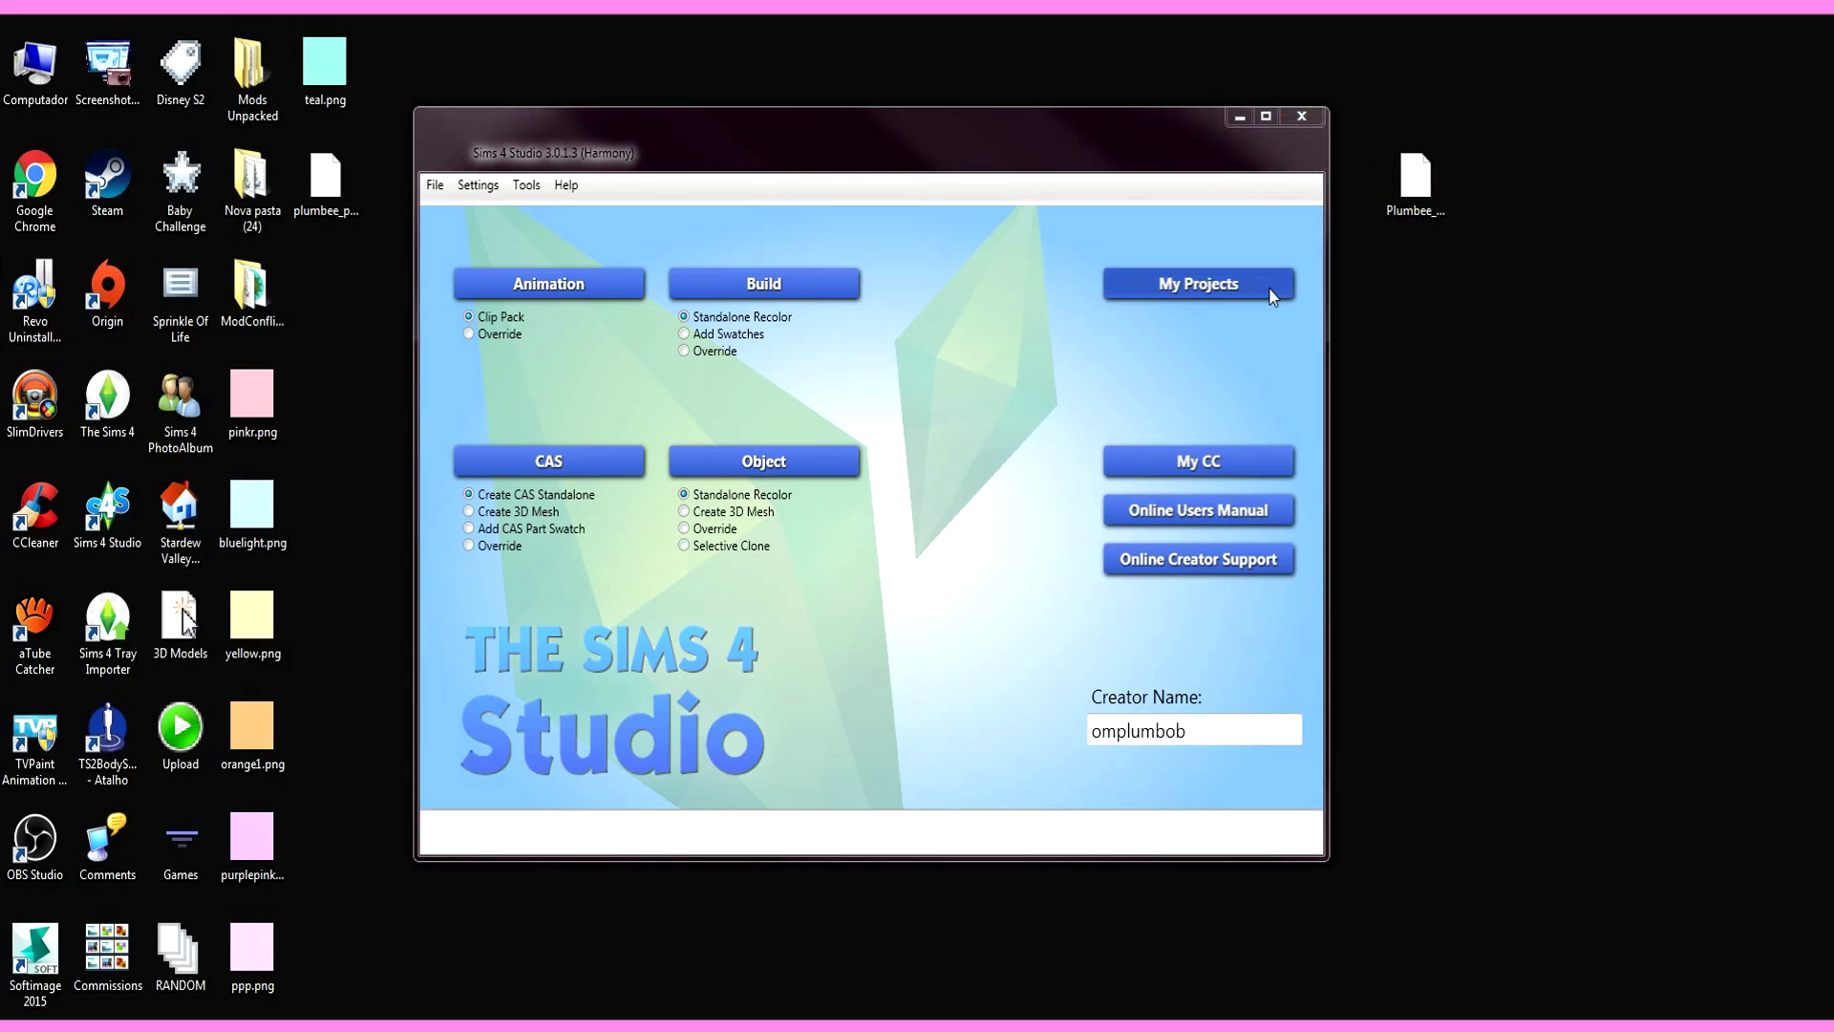
left_click_drag(1331, 268, 1328, 586)
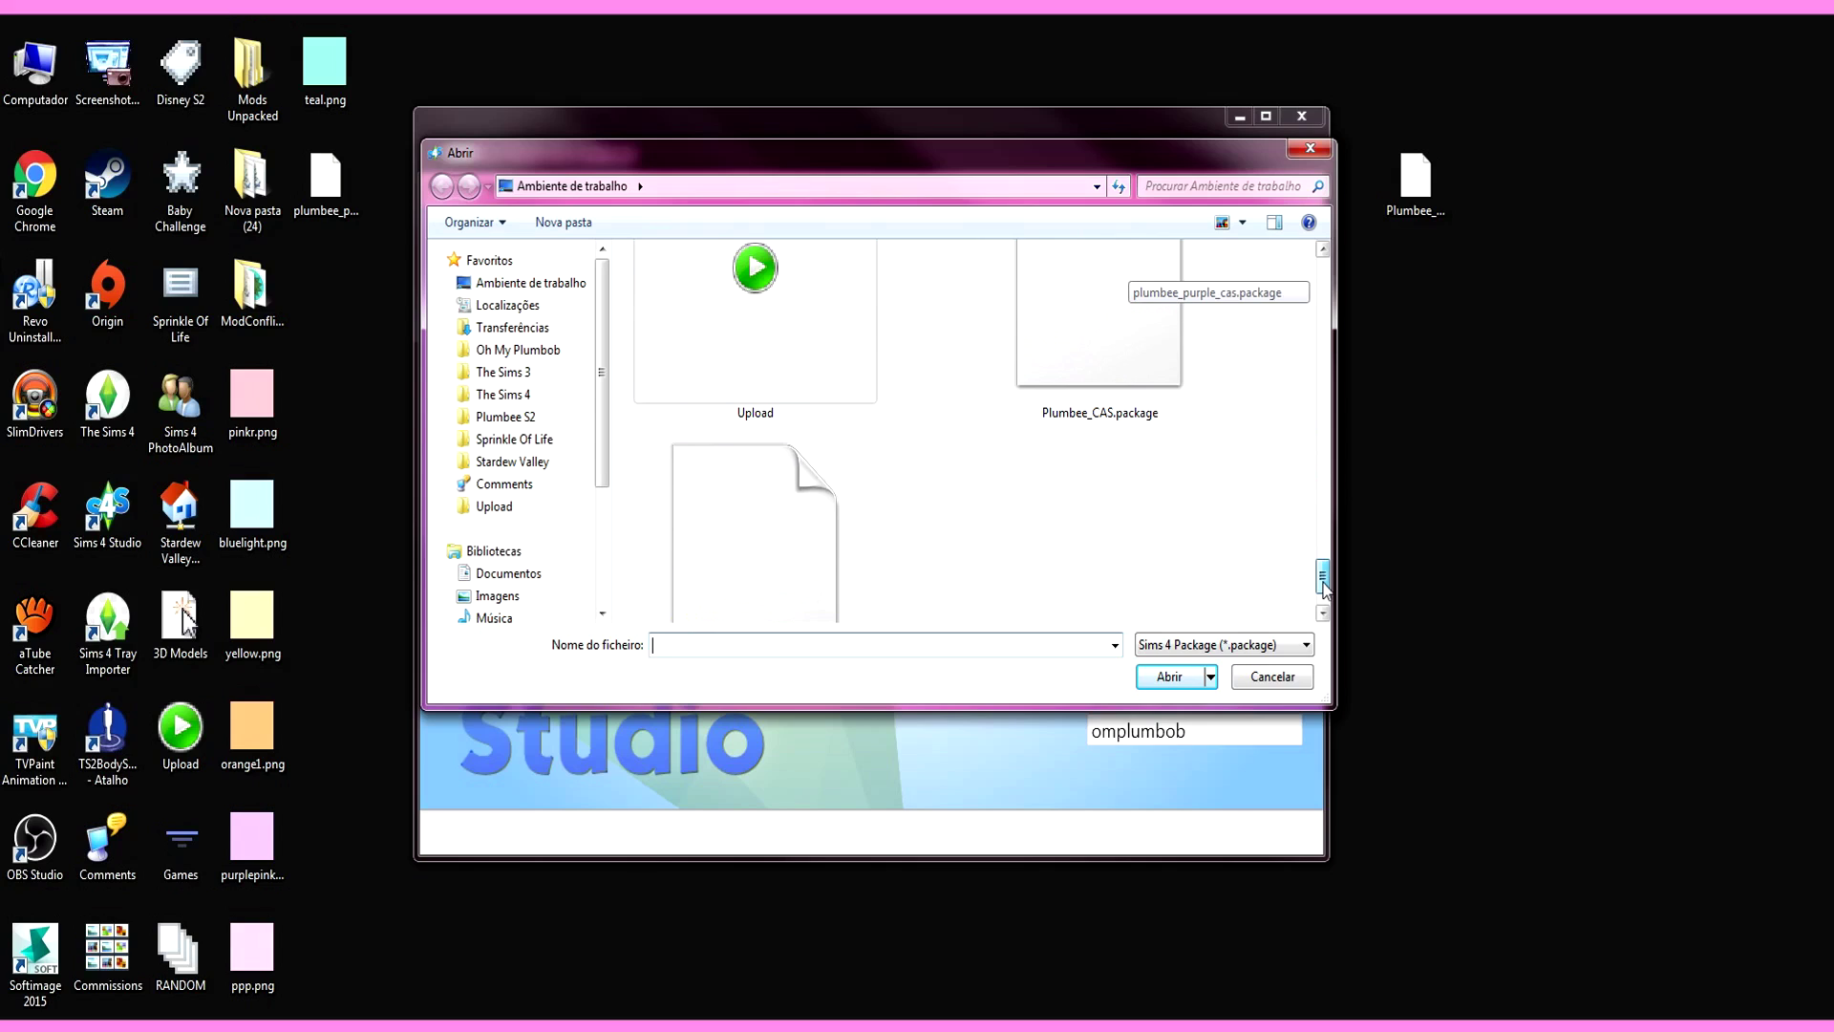
left_click(1099, 373)
left_click(1168, 676)
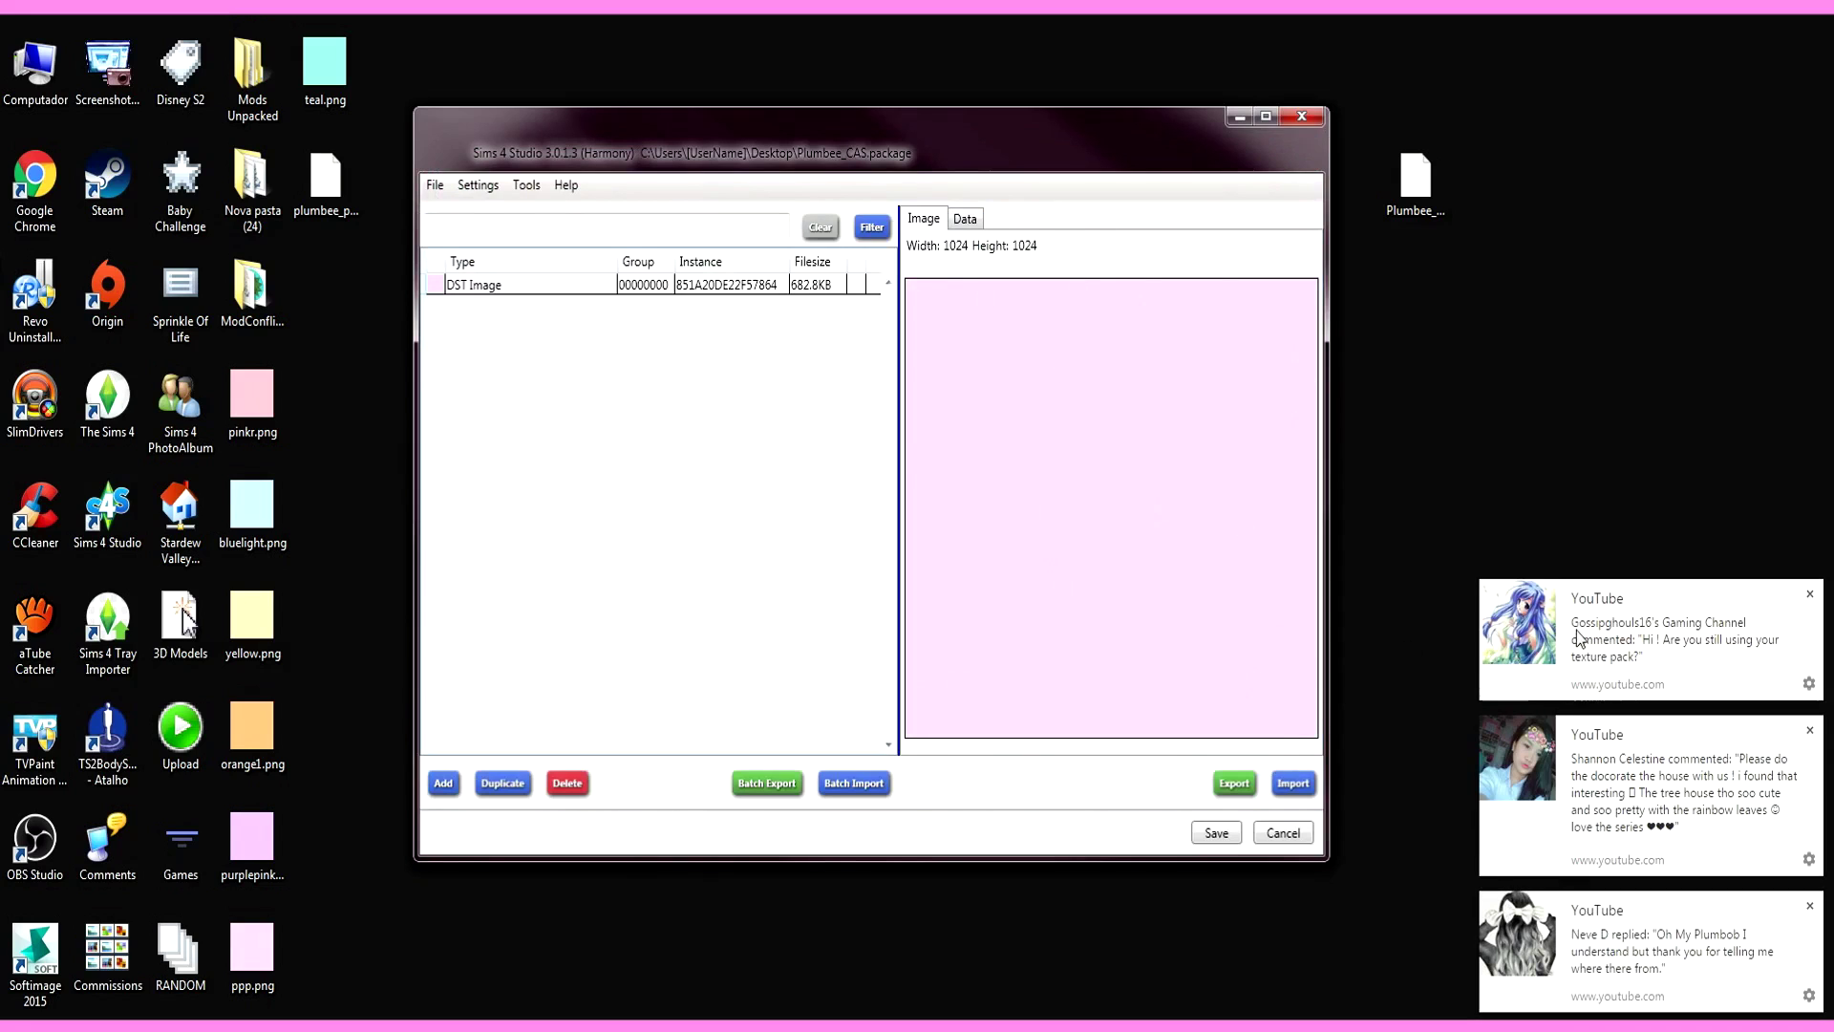
Step: Dismiss all the YouTube comment notifications on the desktop
left_click(1809, 594)
left_click(1809, 730)
left_click(1811, 906)
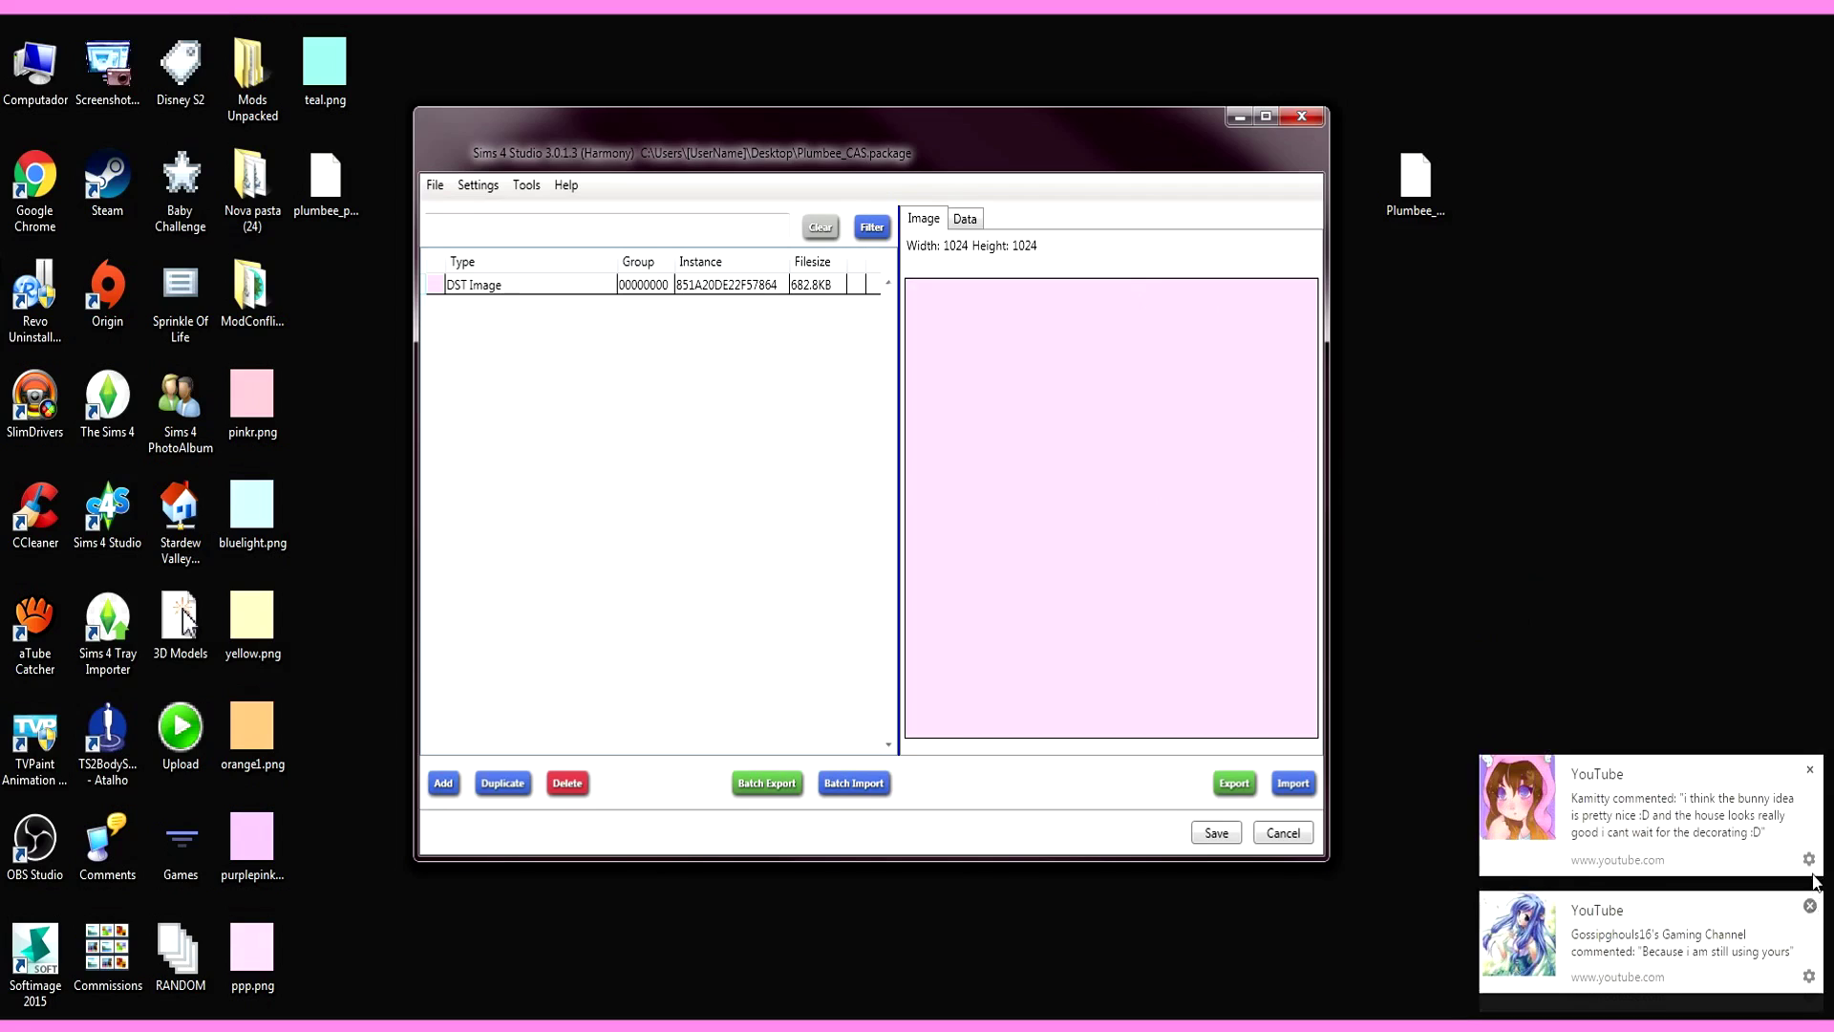
left_click(1811, 905)
left_click(1811, 902)
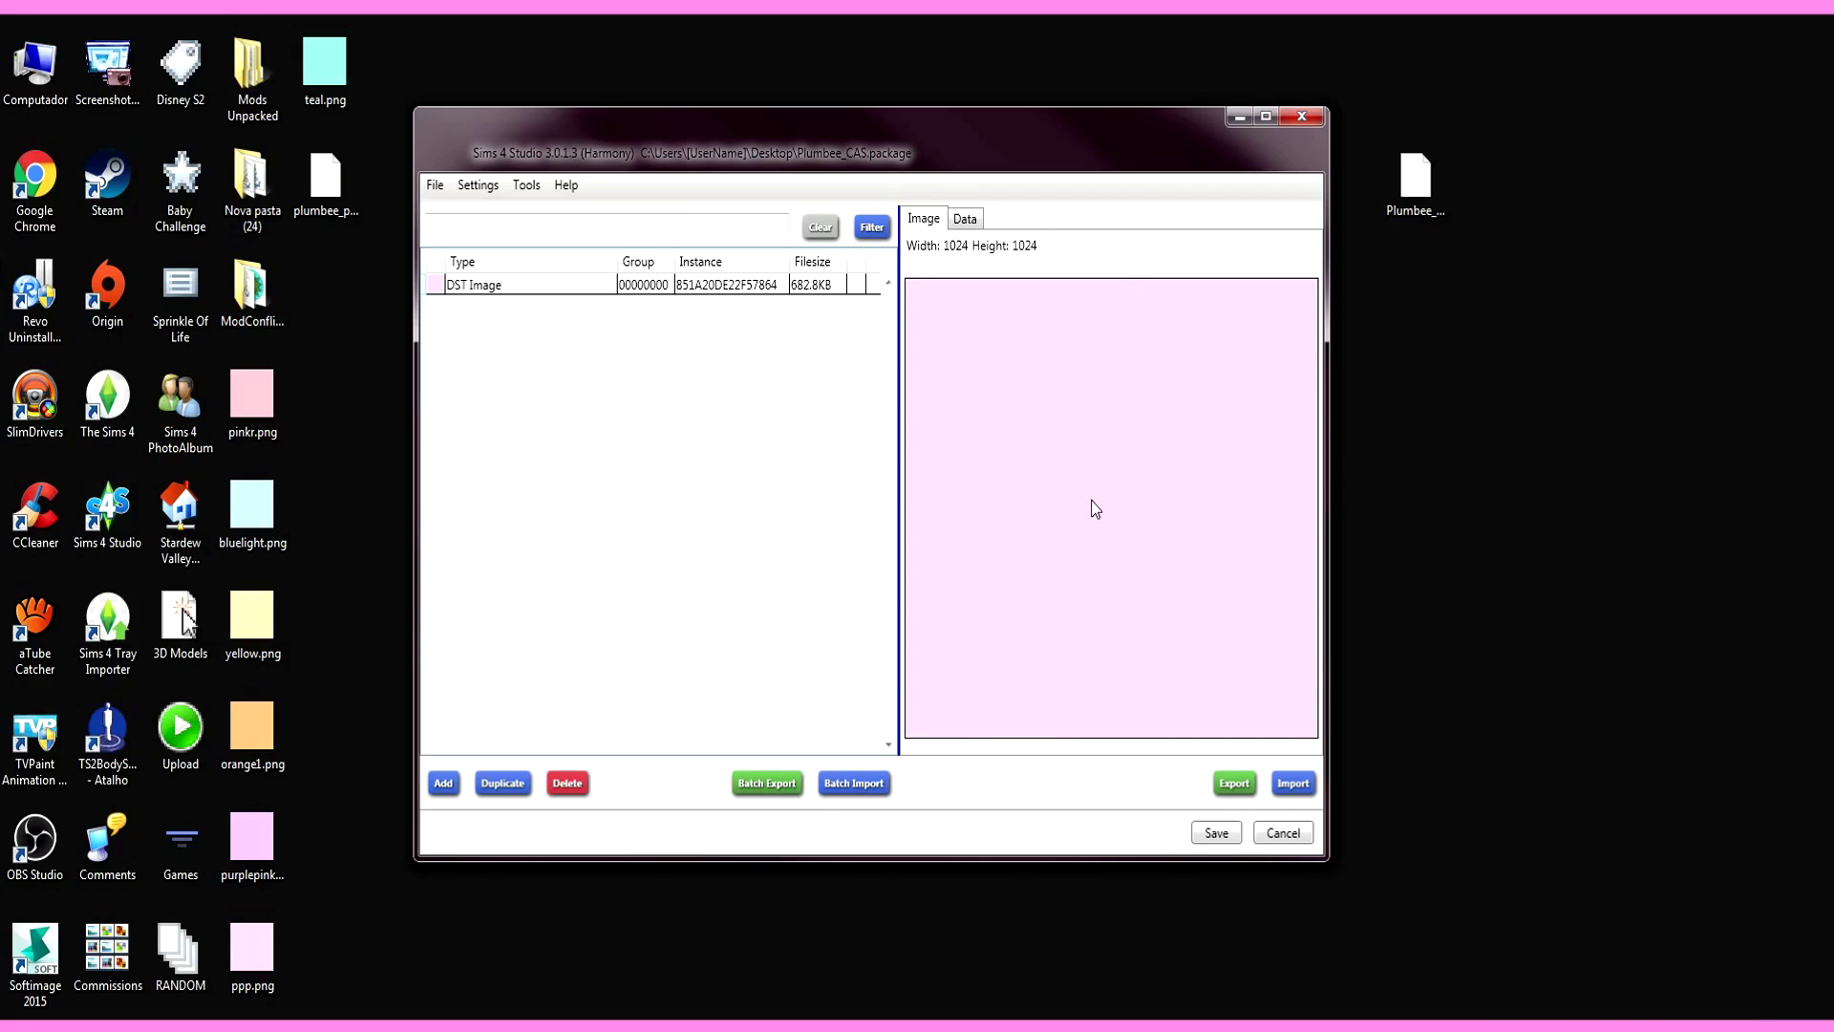
Step: Export the package's DST image to the desktop as a PNG named base, and close the folder window showing it
left_click(1233, 783)
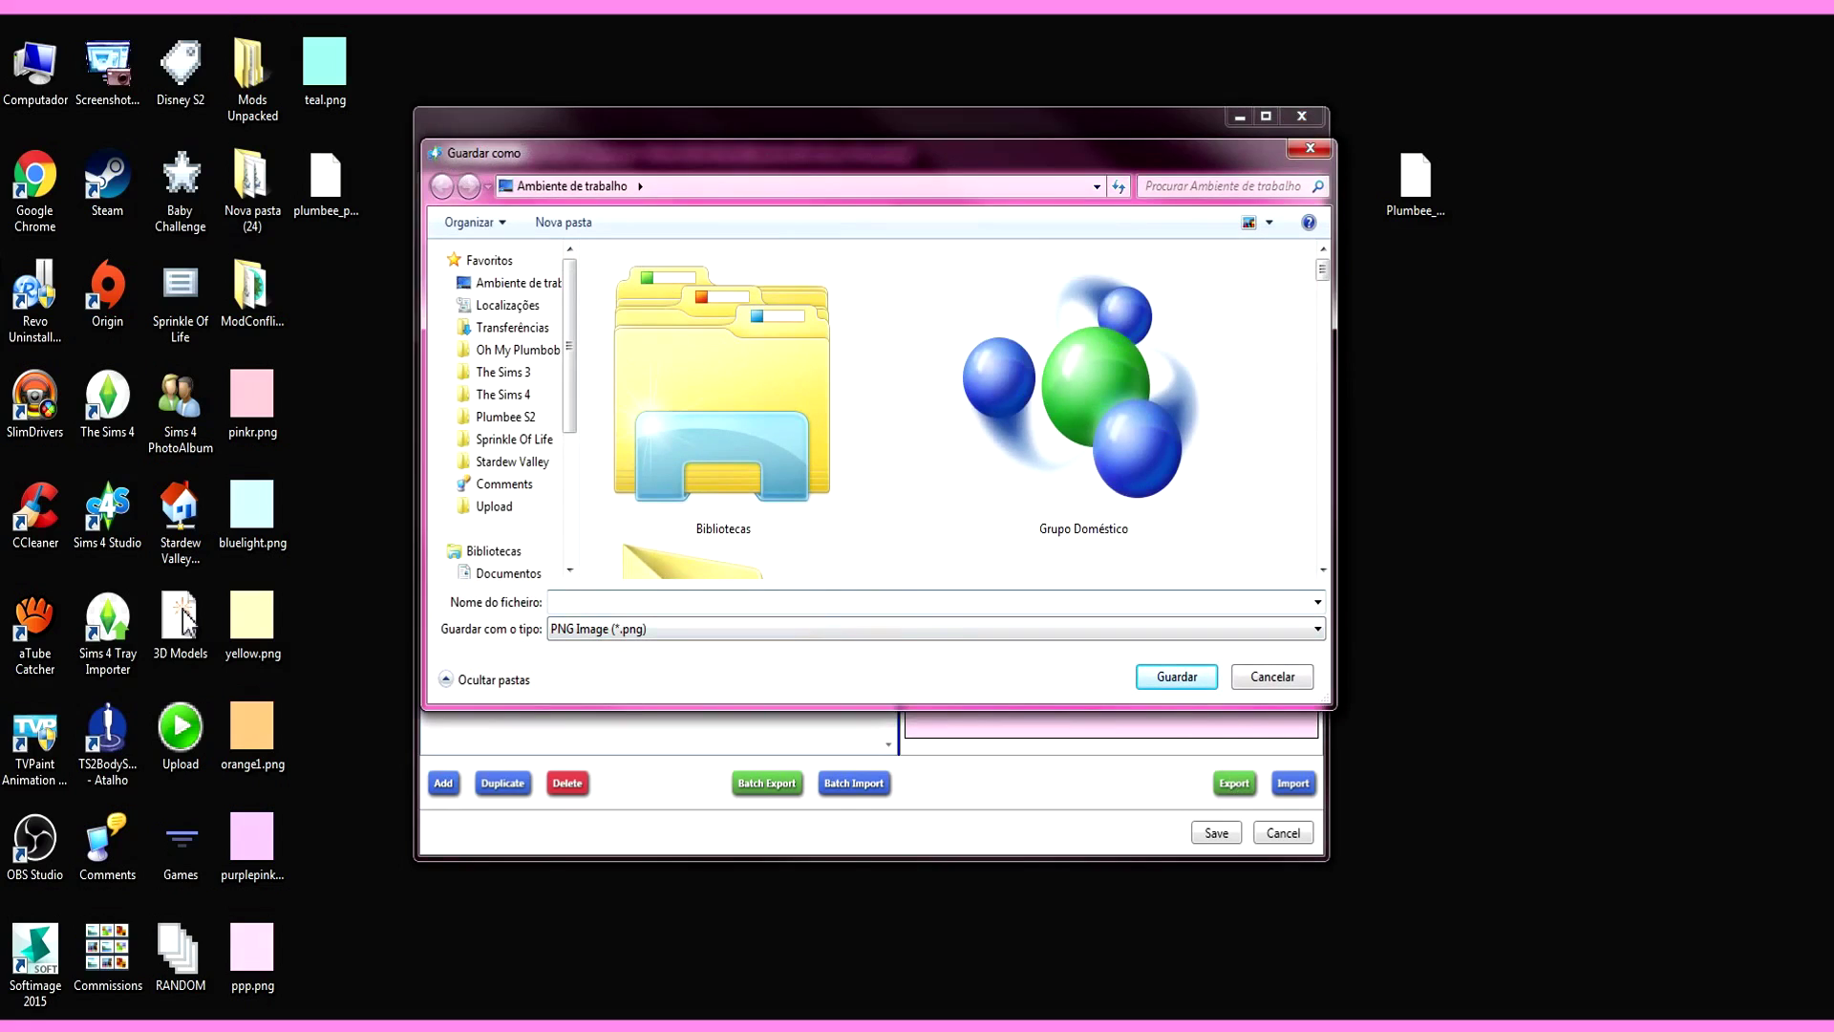
type("base")
left_click(679, 623)
left_click(684, 640)
left_click(1151, 676)
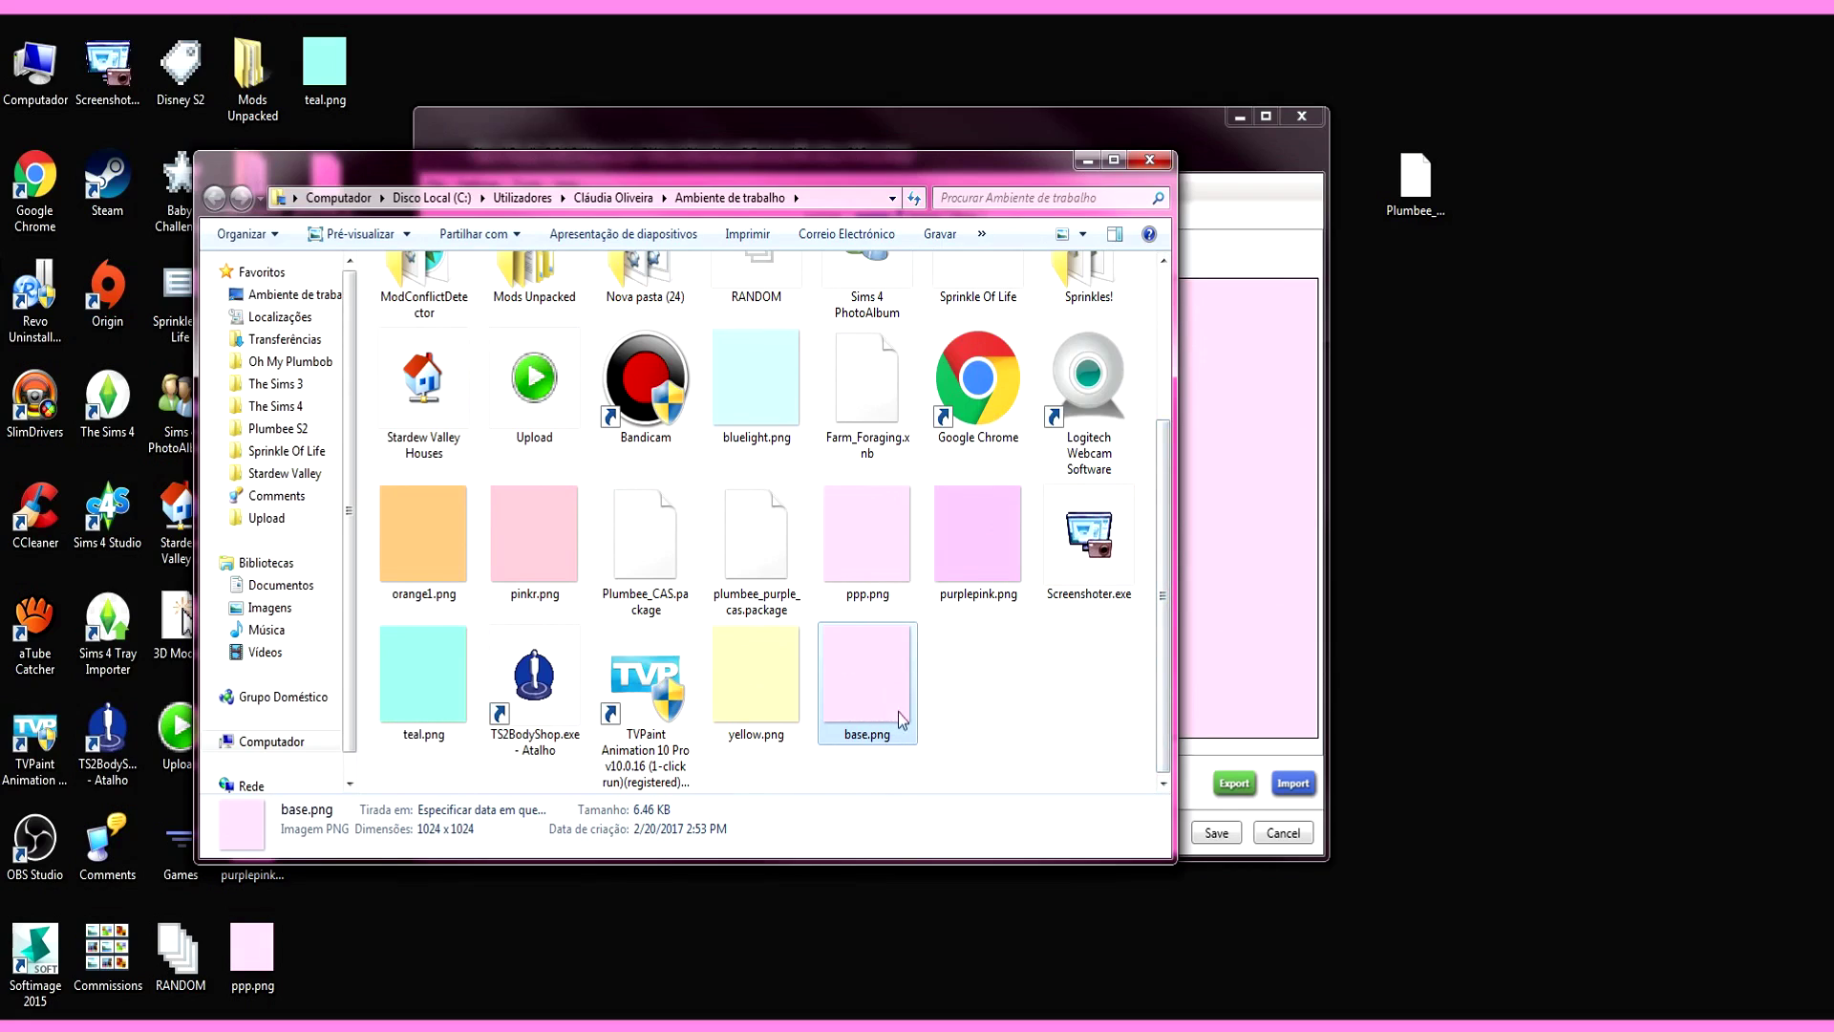
left_click(1151, 160)
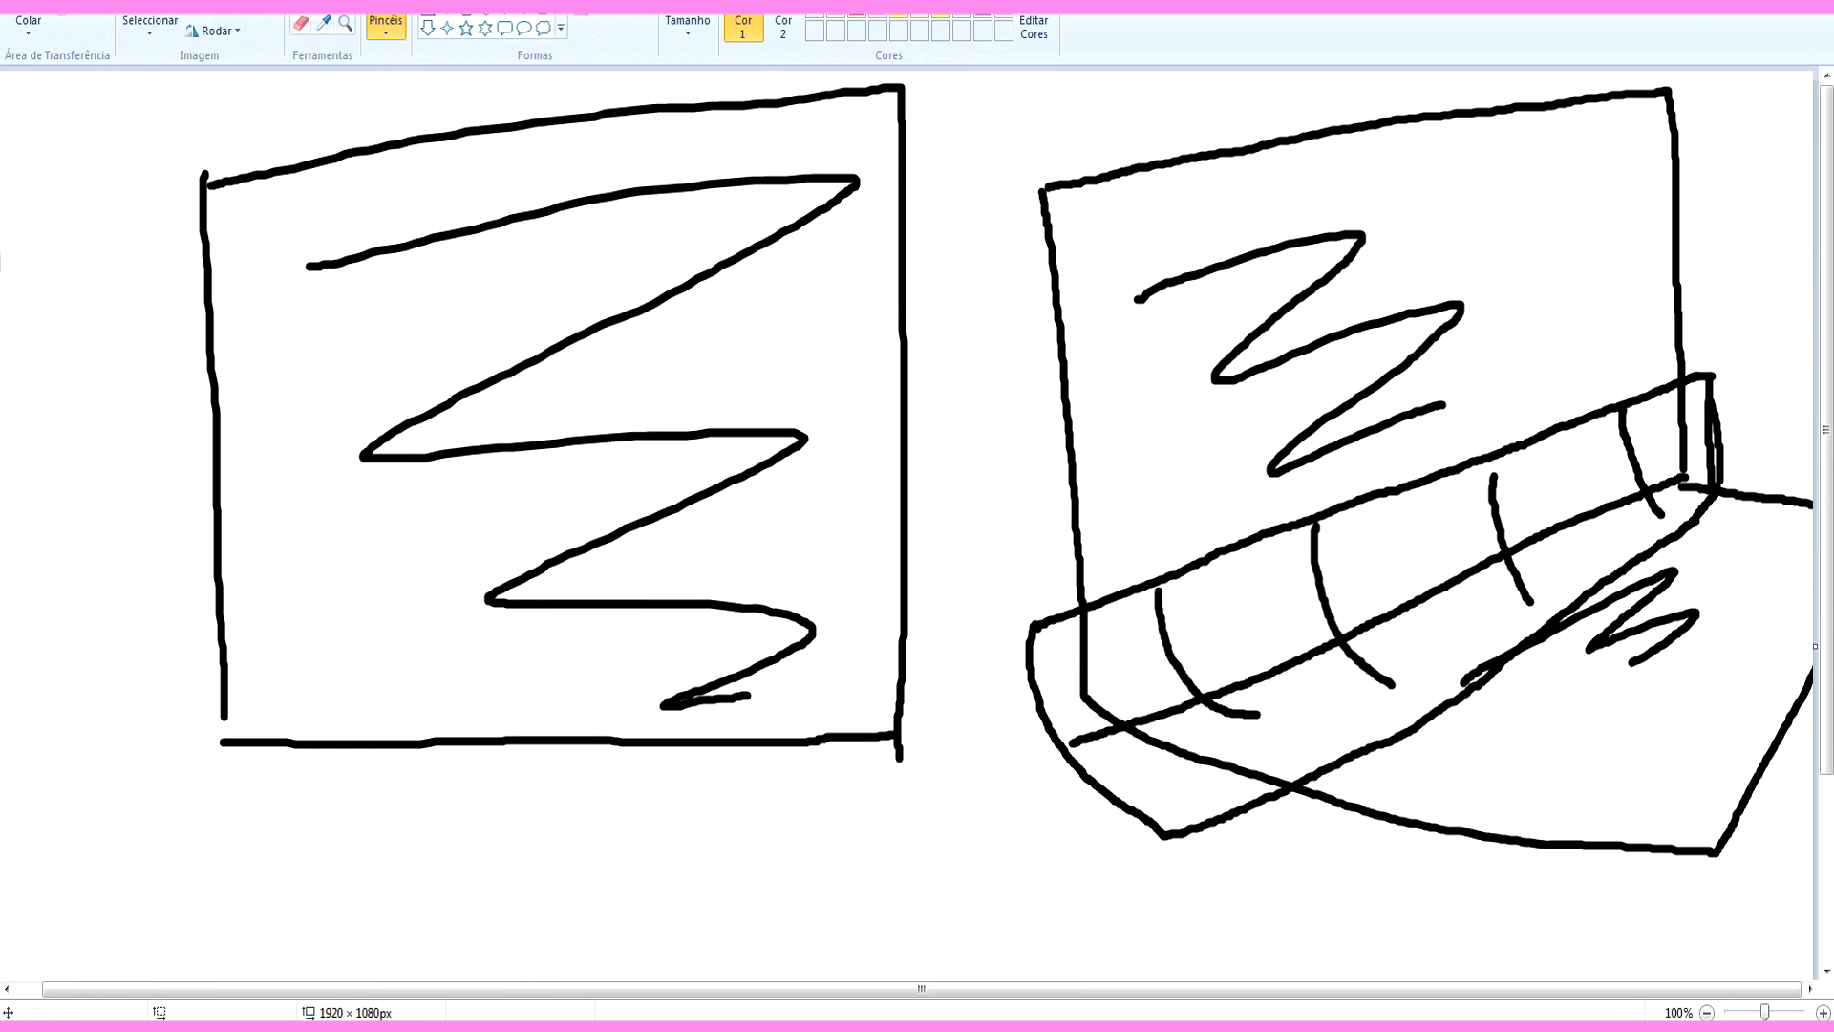
Step: Open the exported base.png from the desktop in Paint
key("alt+f")
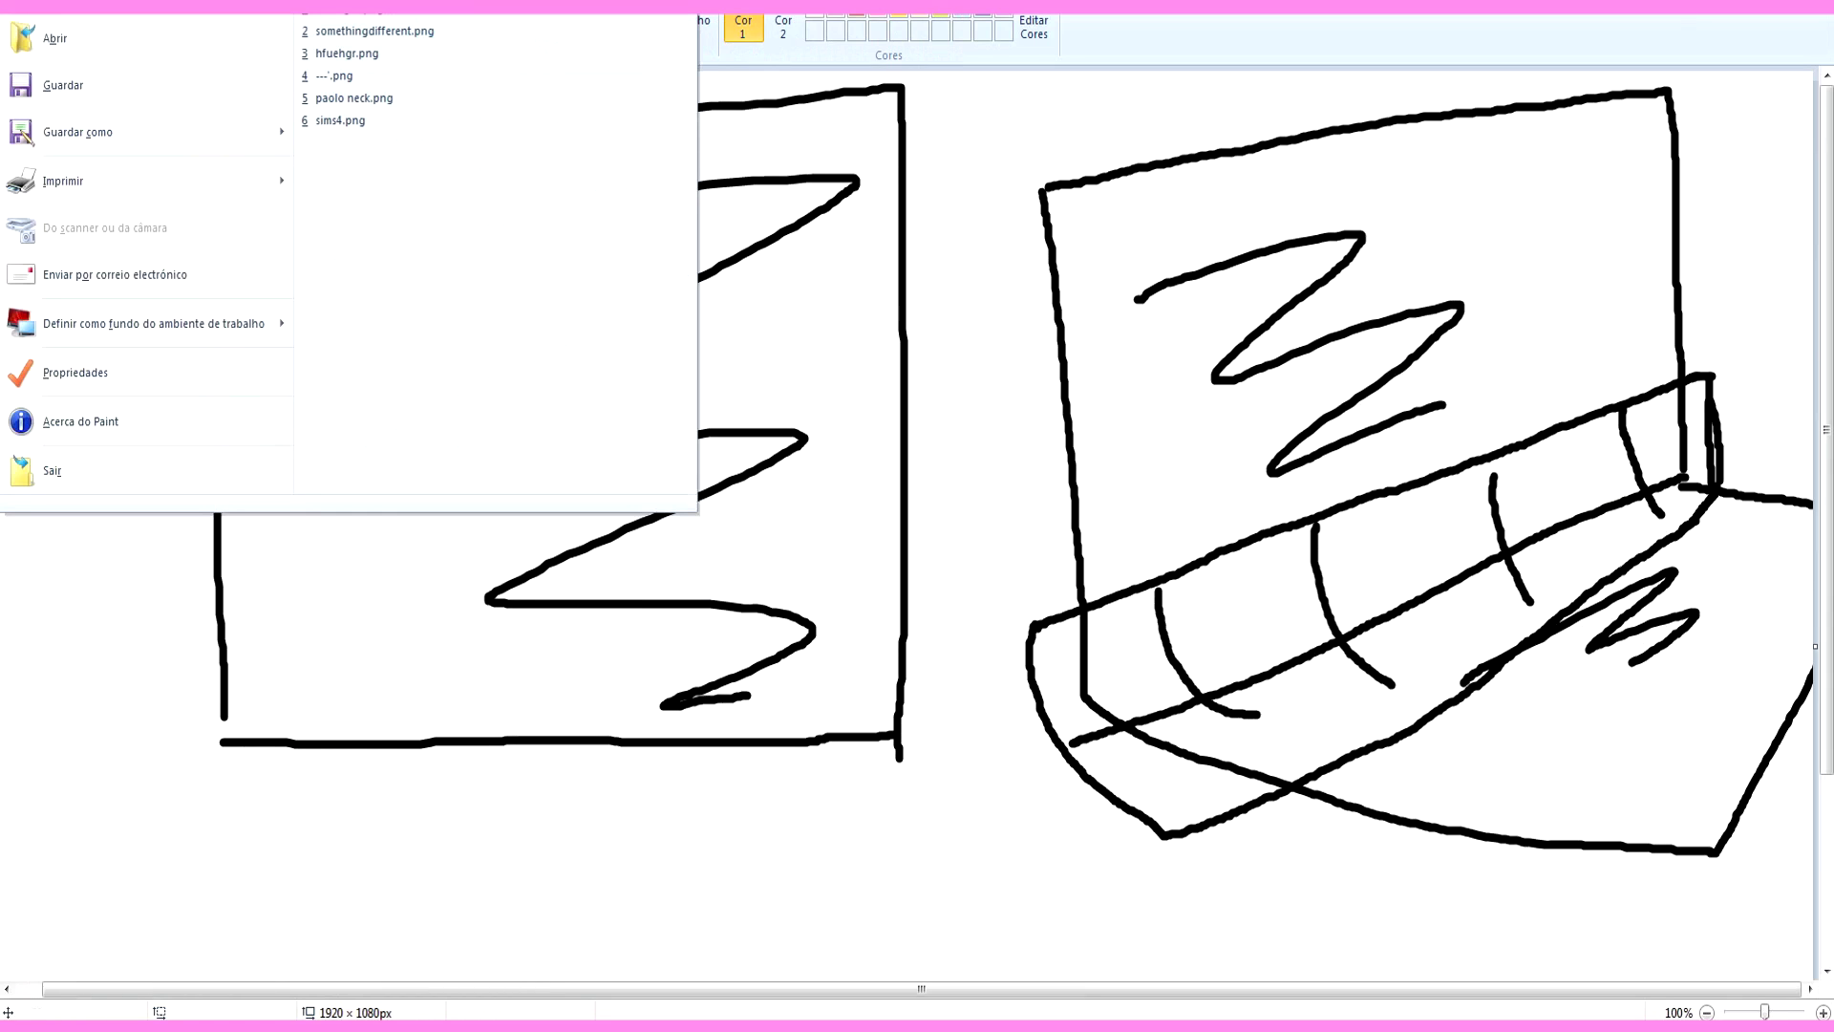
key("Escape")
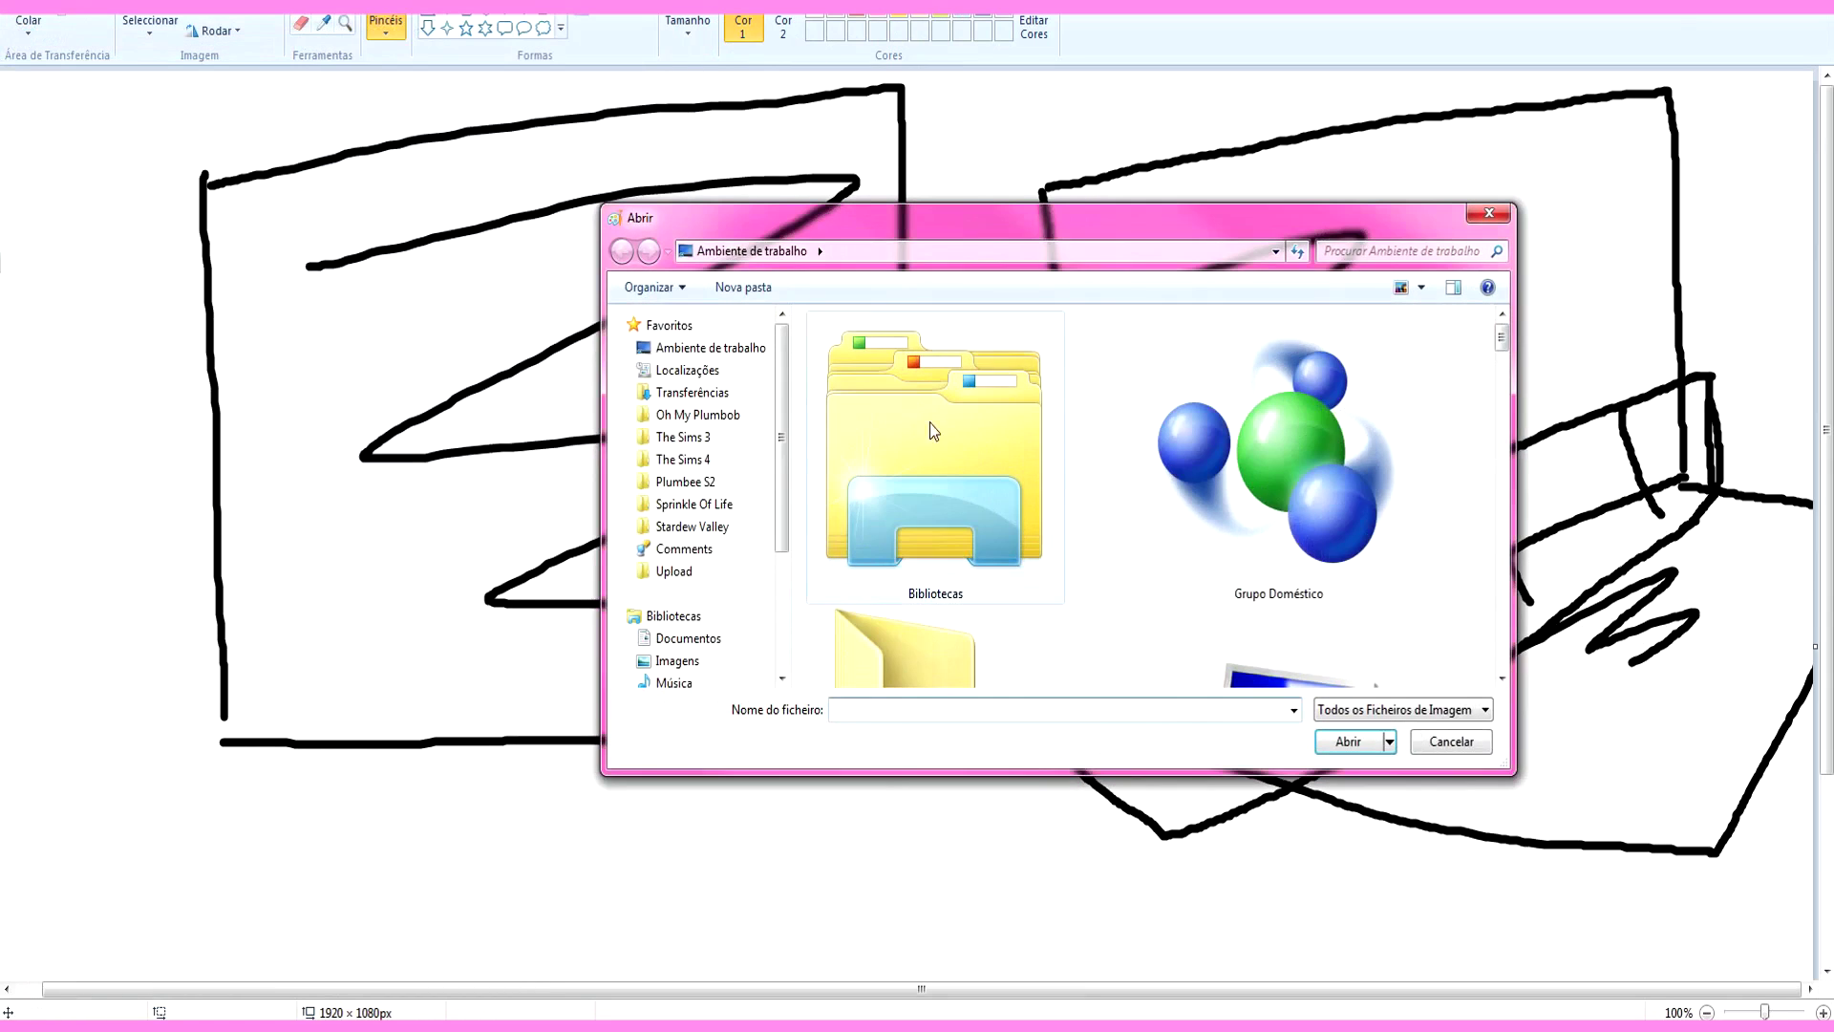
scroll(1510, 592, "down", 5)
scroll(1509, 583, "up", 3)
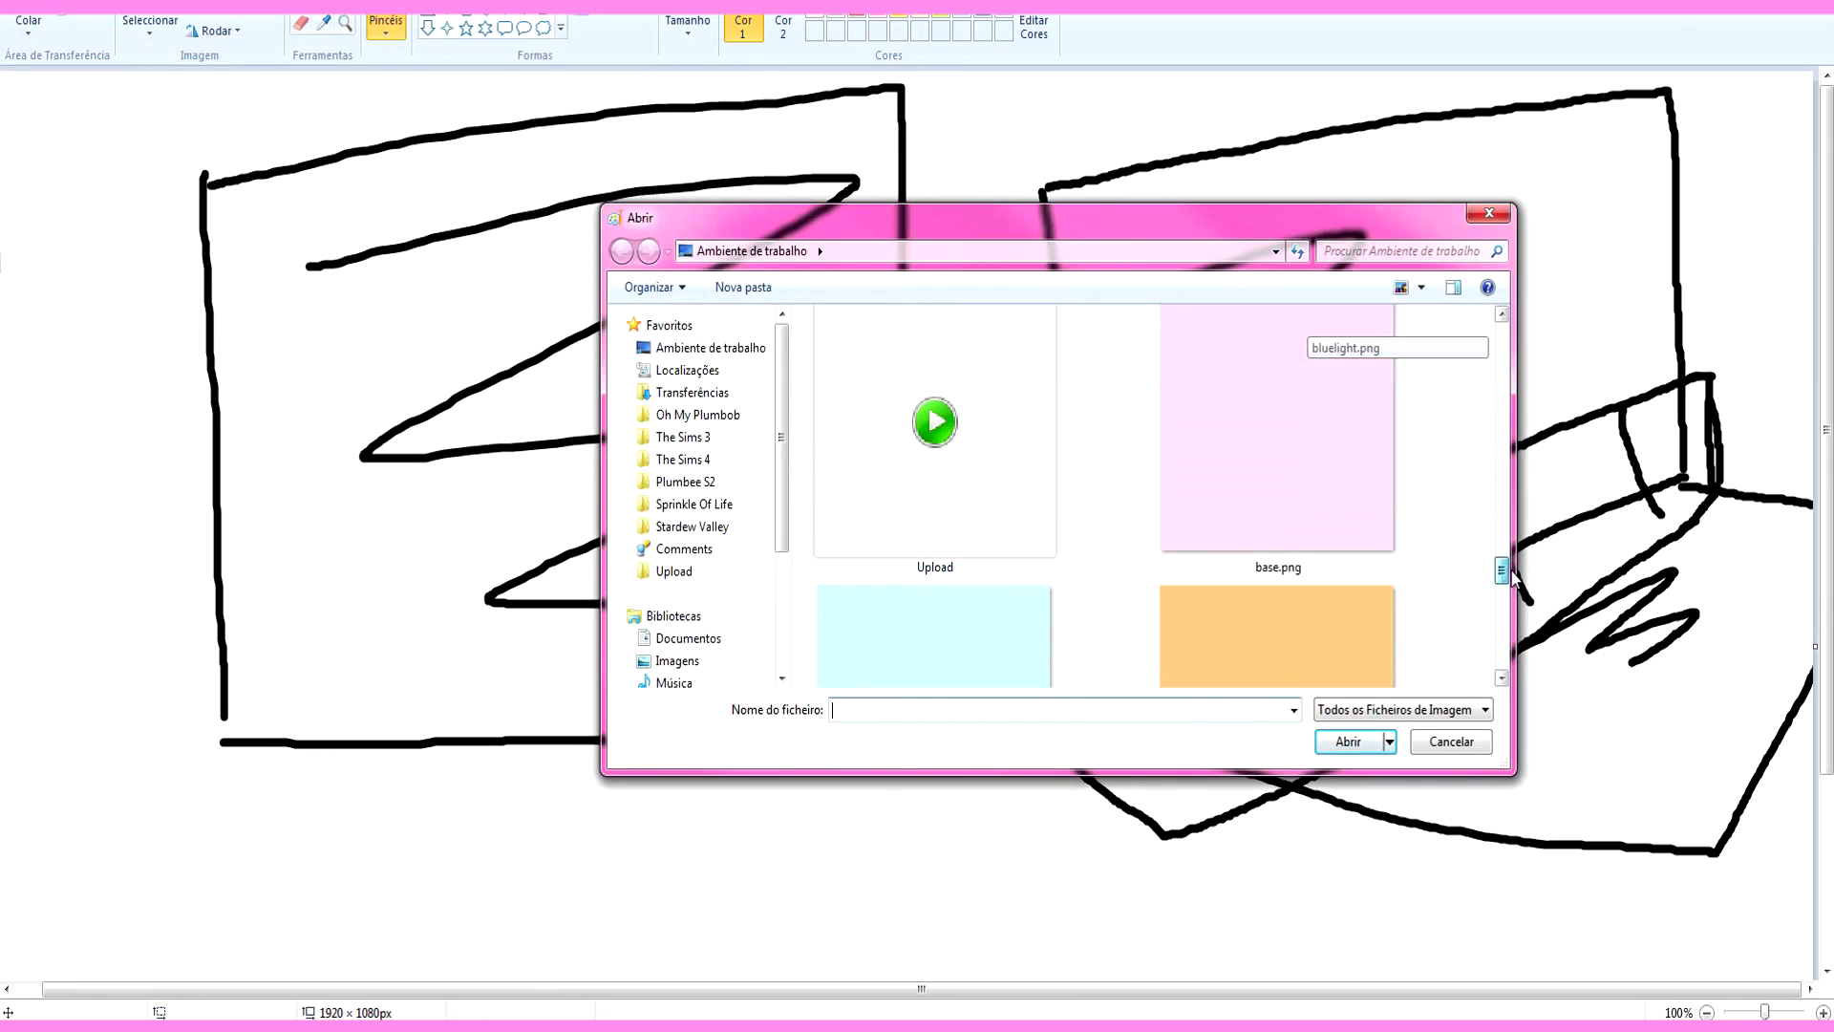
double_click(1338, 484)
Step: Fill the entire base.png canvas with light blue and save the file
left_click(936, 498)
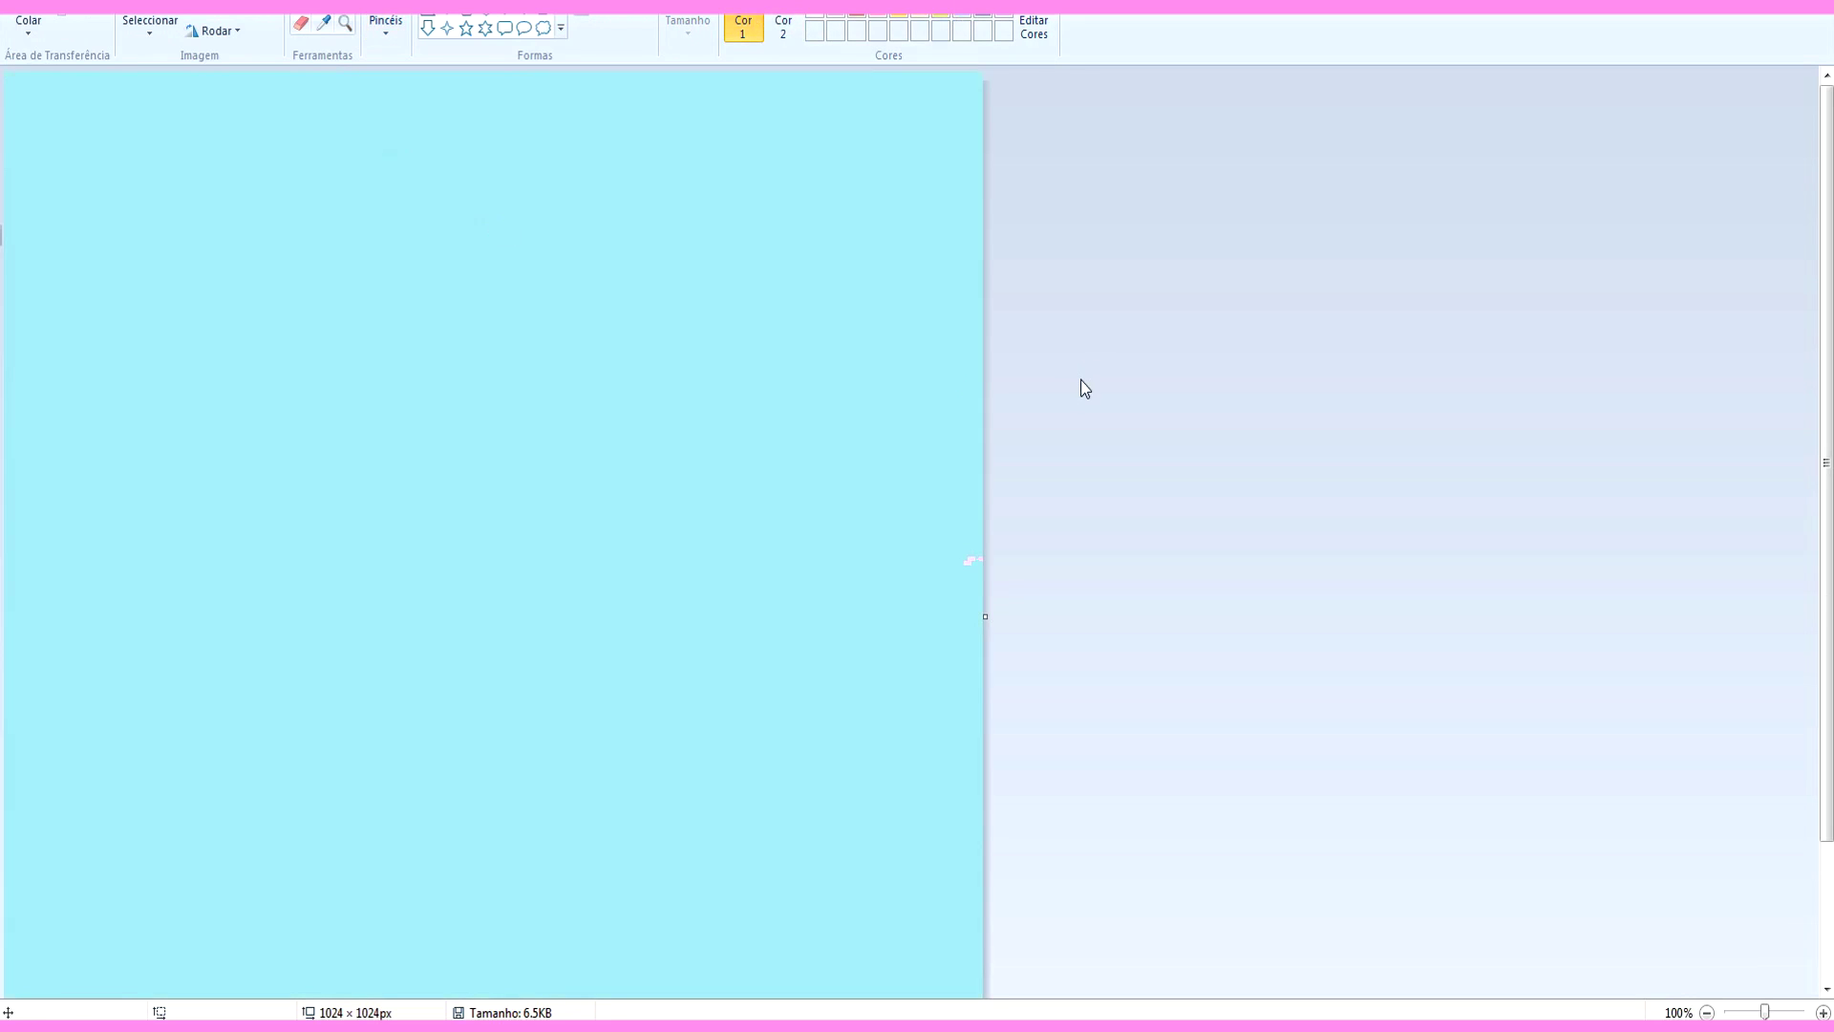
scroll(1085, 389, "down", 3)
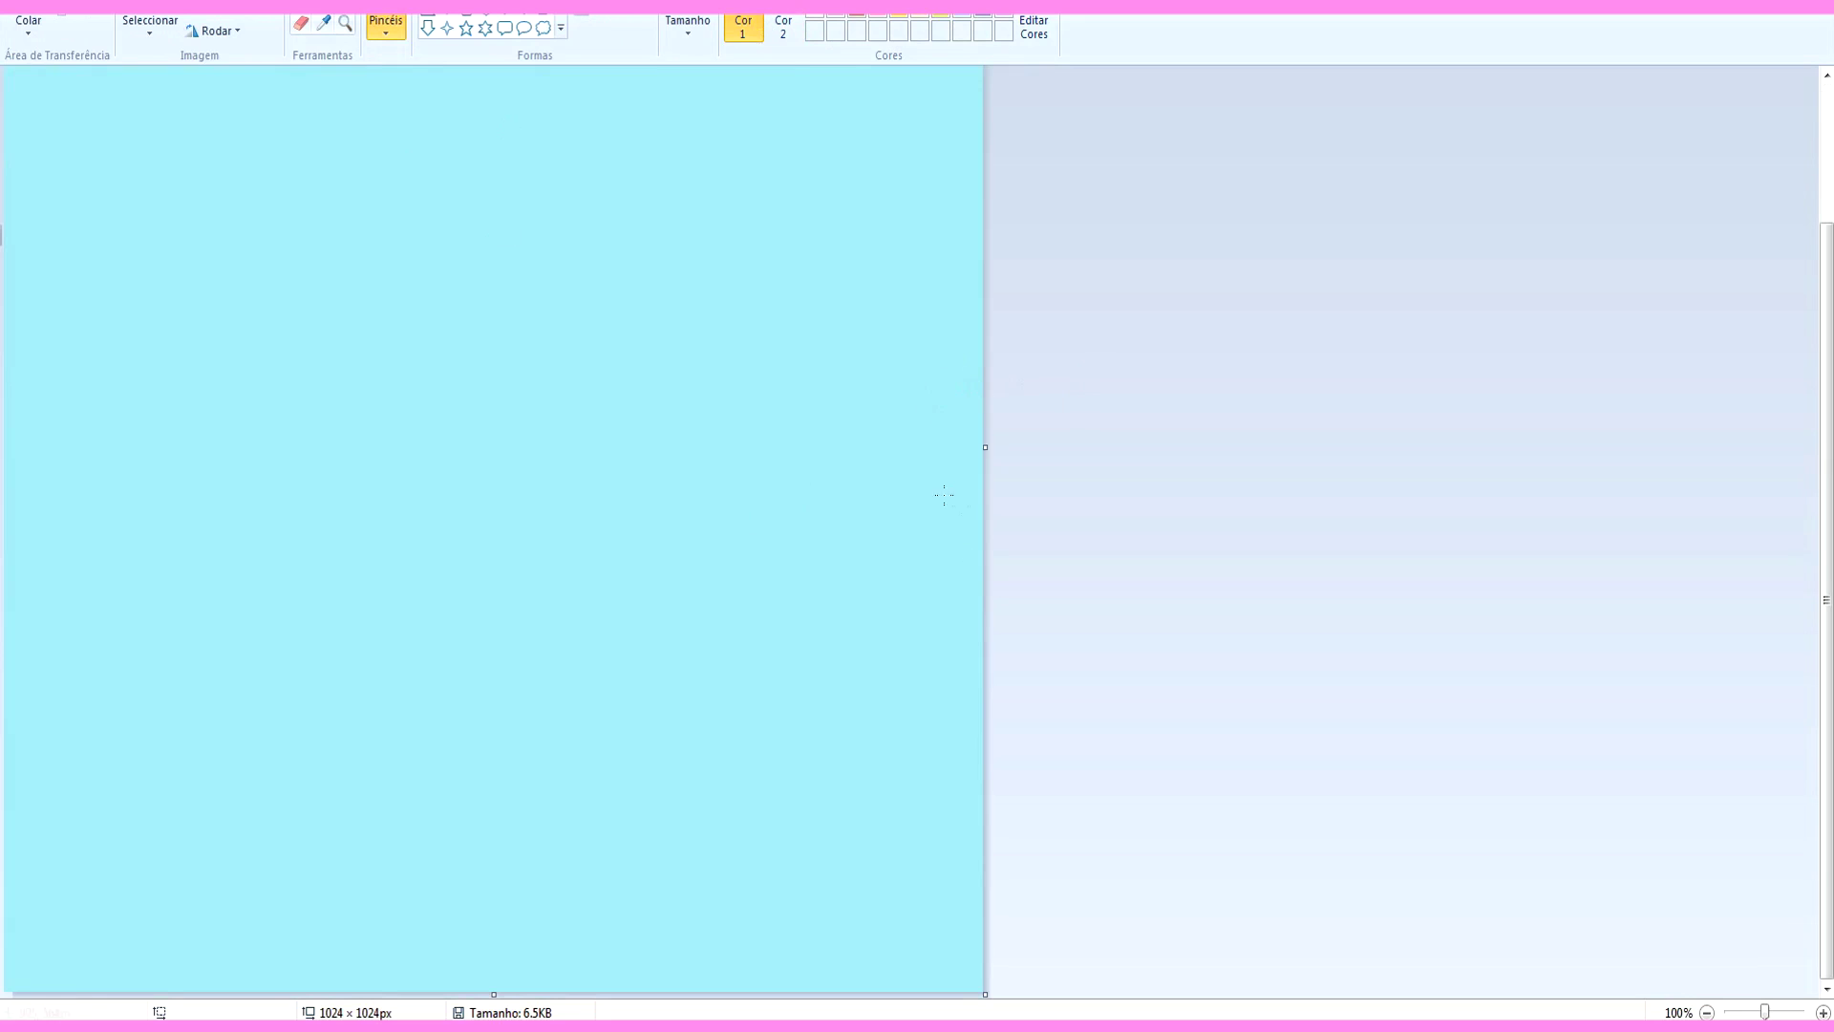
scroll(997, 585, "up", 3)
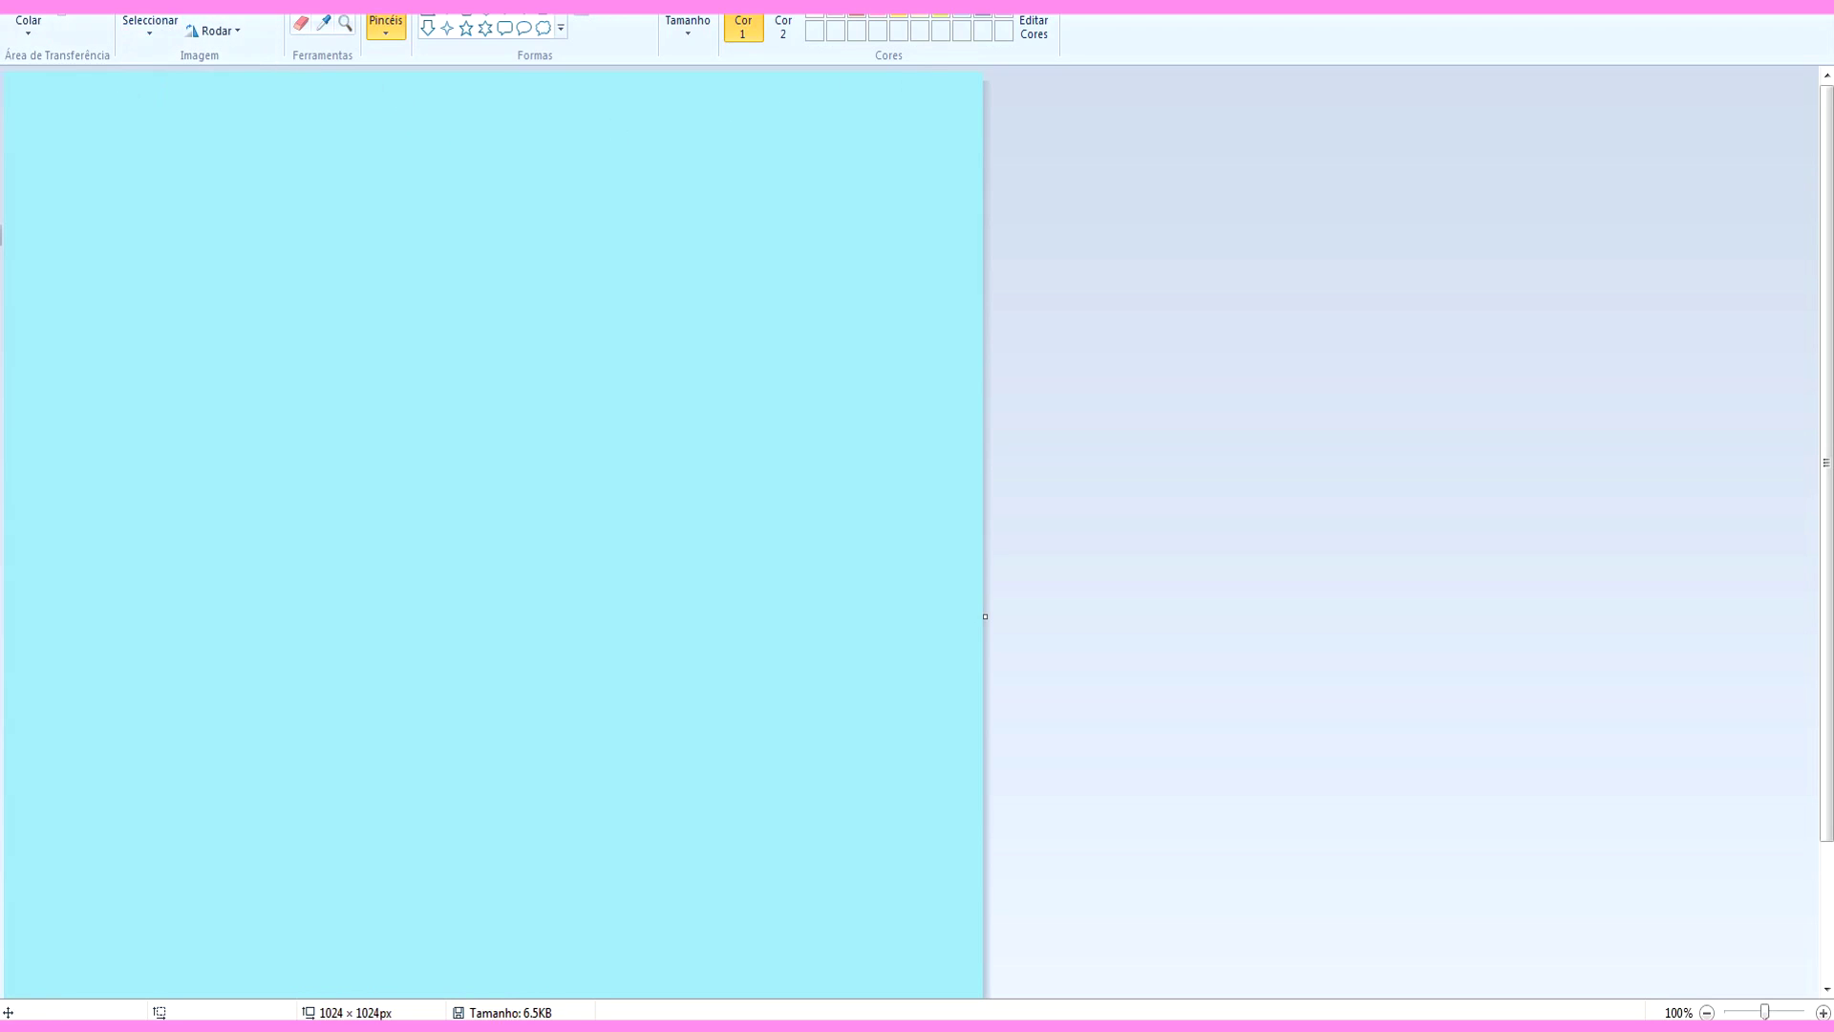
key("ctrl+s")
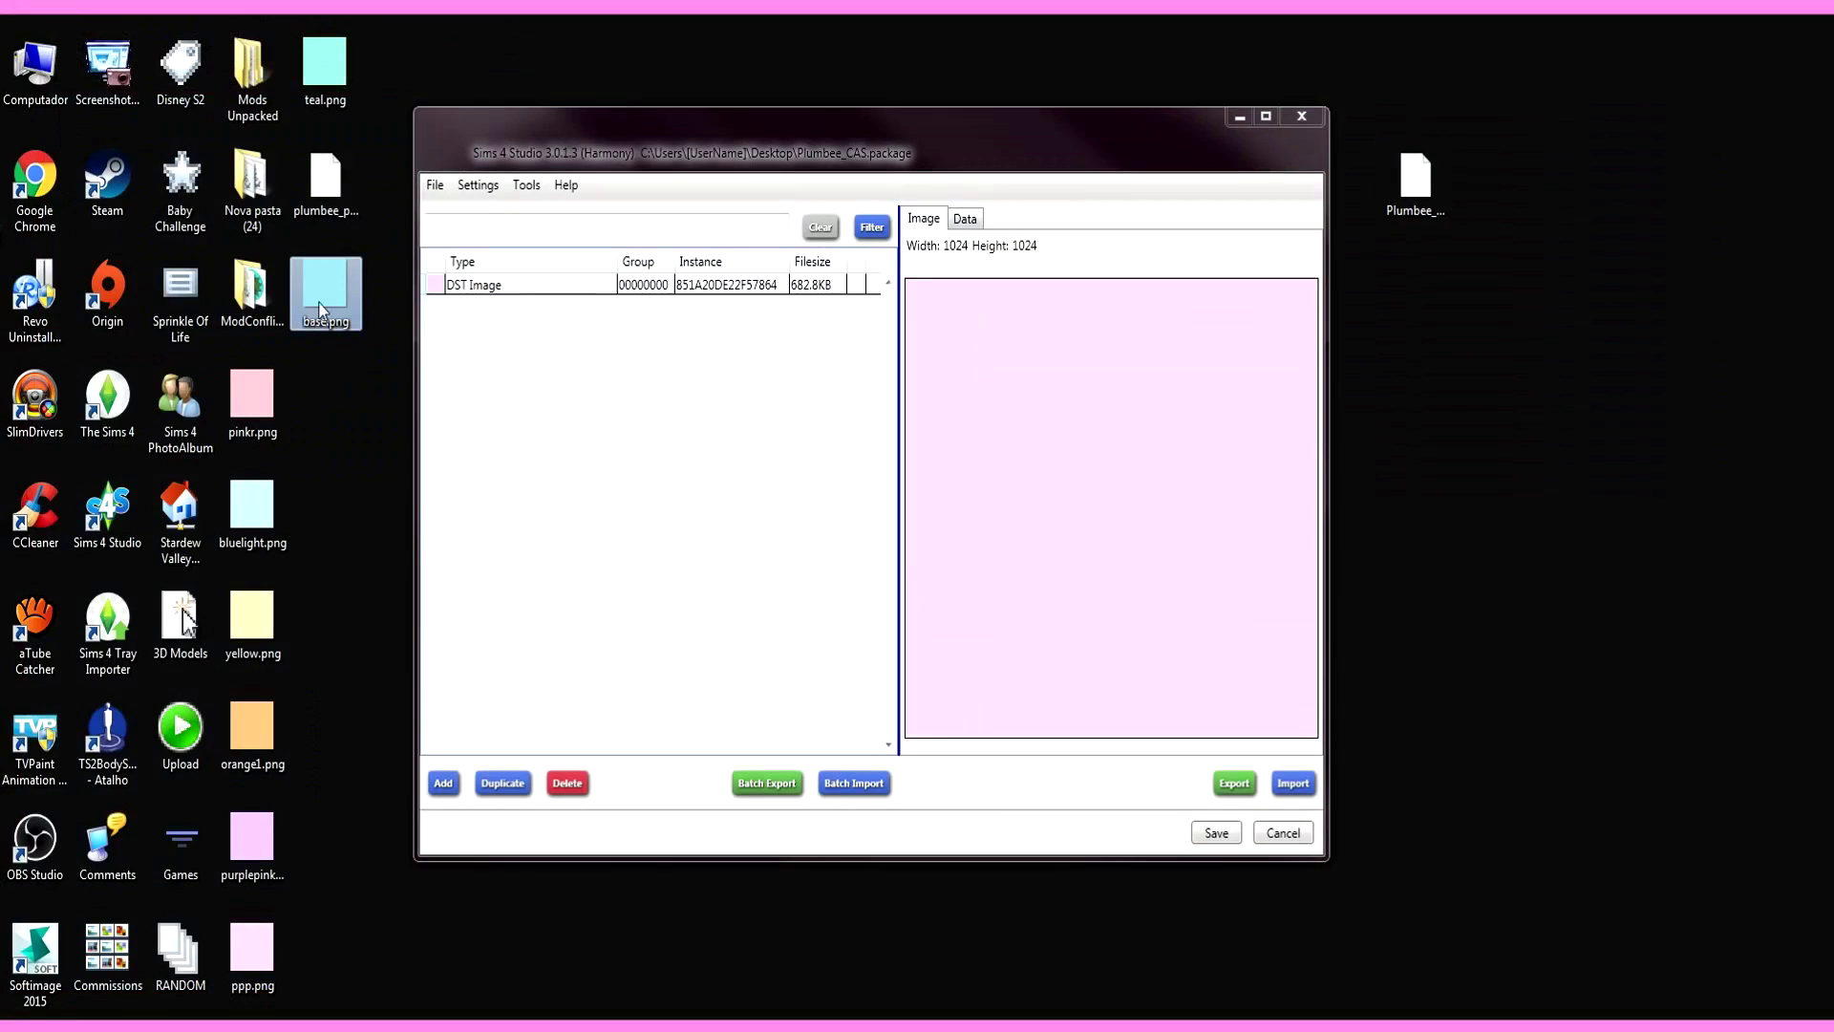
Step: Move base.png away from its desktop spot and import it into Sims 4 Studio as the package's DST image
left_click_drag(320, 307, 801, 35)
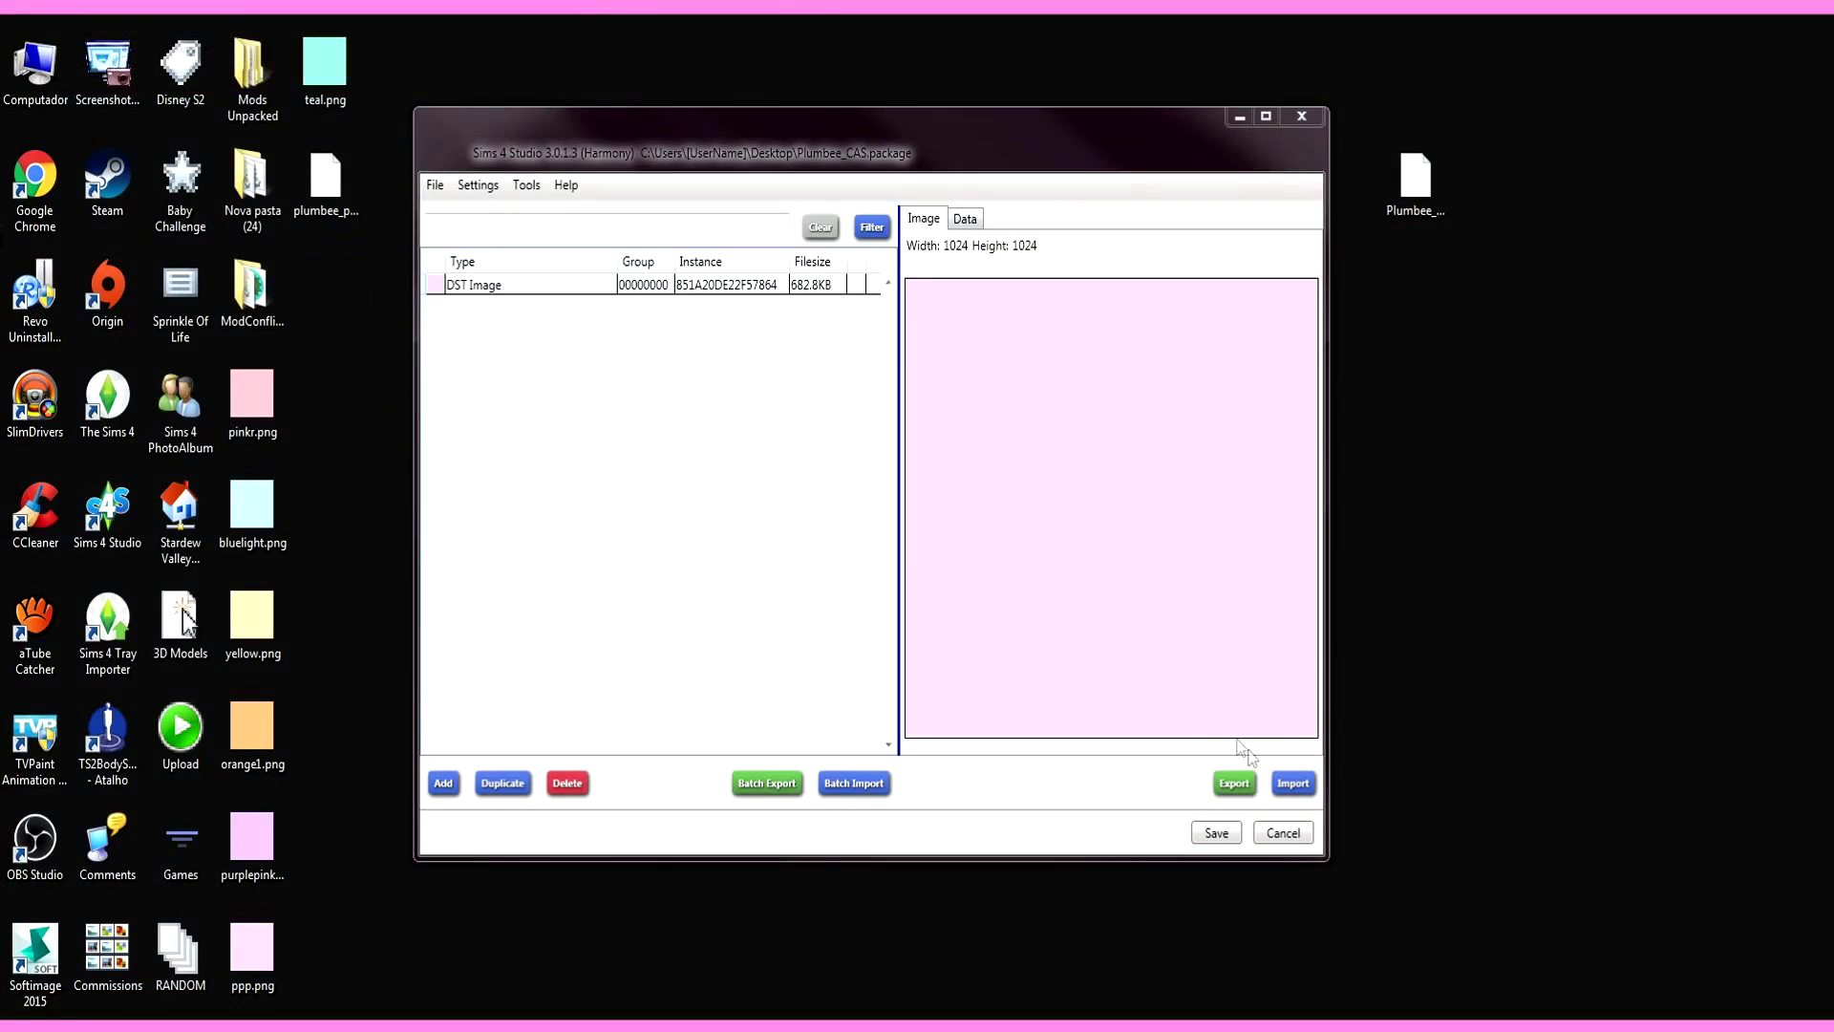
left_click(1291, 794)
left_click_drag(1323, 272, 1335, 535)
double_click(1167, 458)
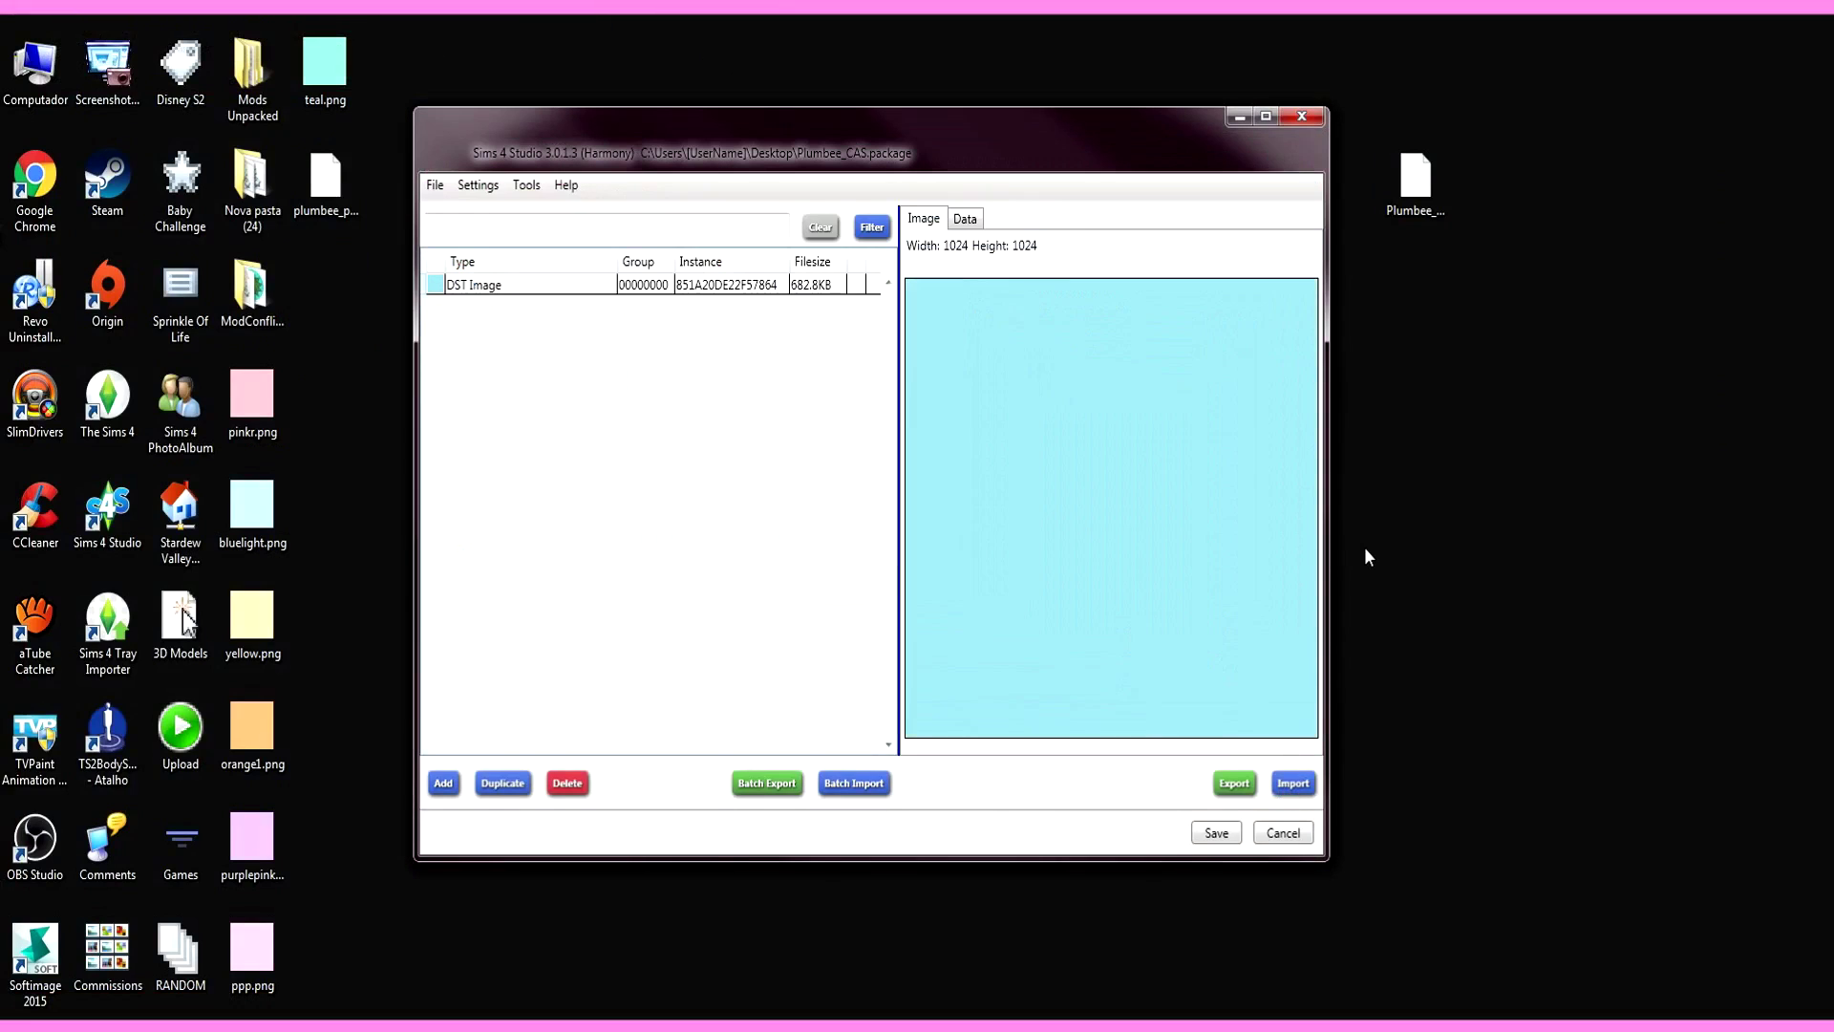
Step: Save Plumbee_CAS.package with the light blue image
left_click(1217, 836)
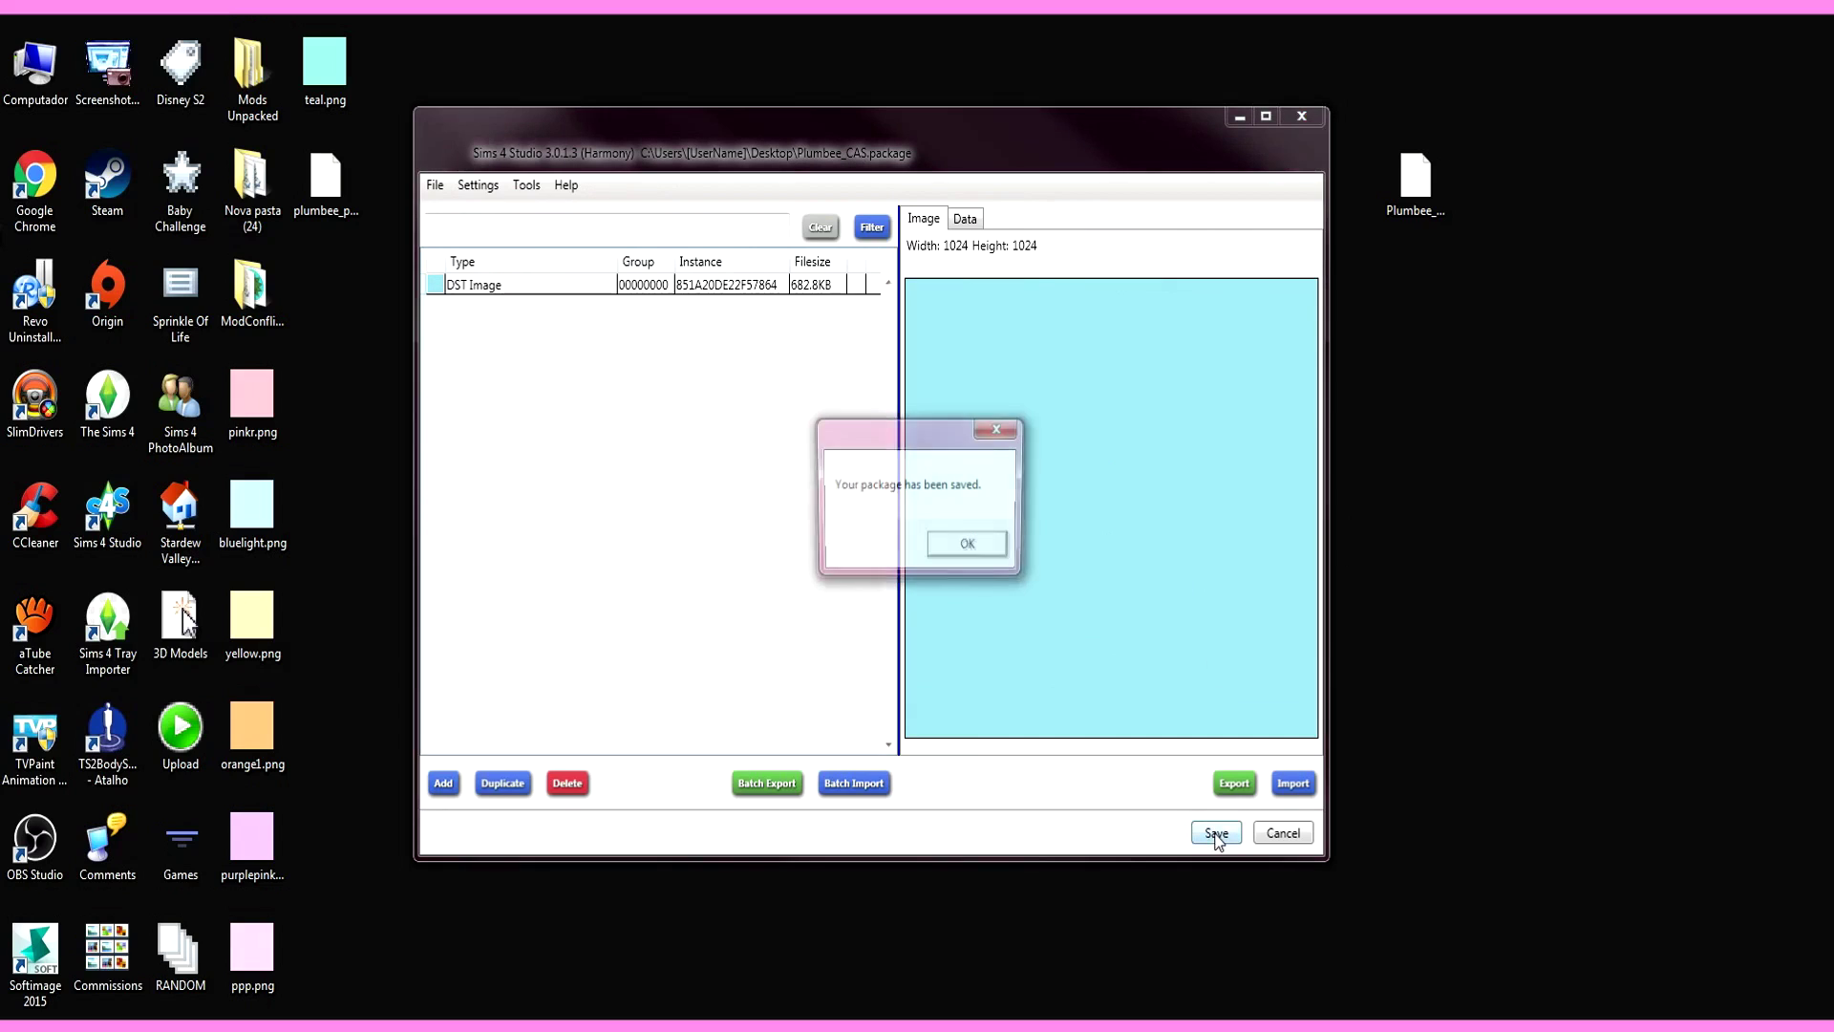
left_click(984, 552)
left_click(1217, 833)
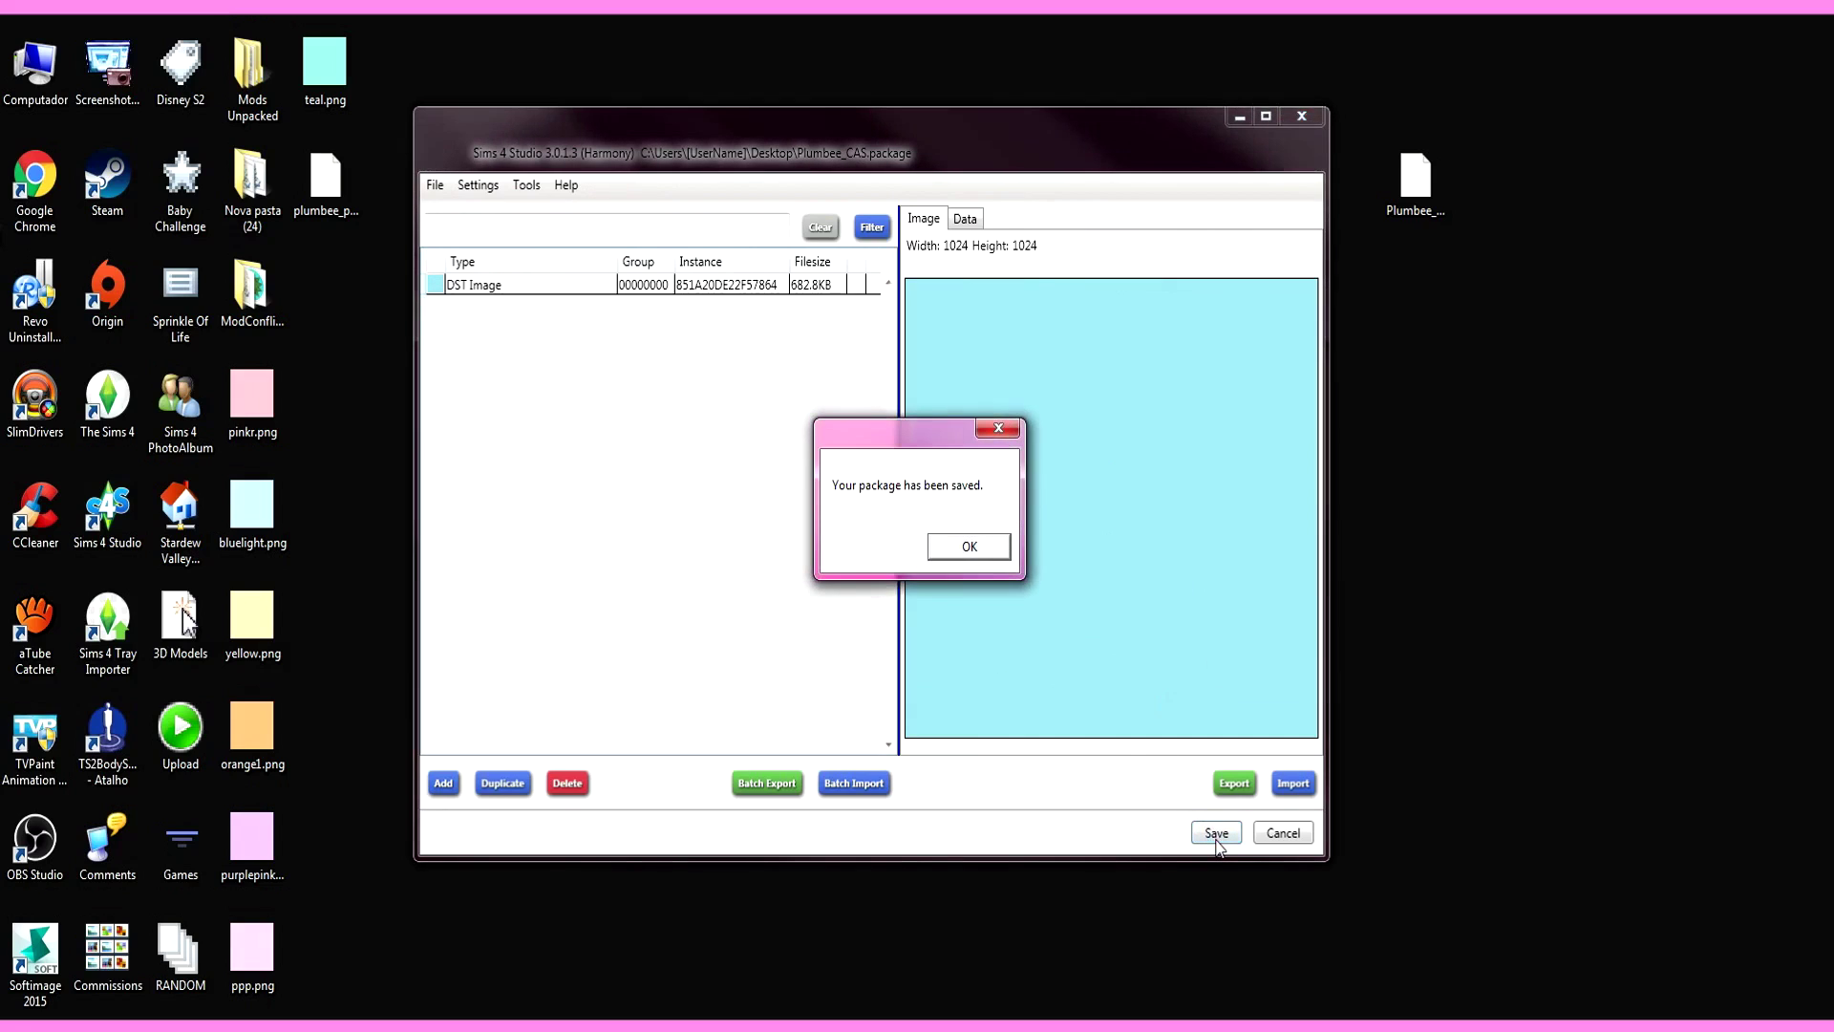
left_click(976, 550)
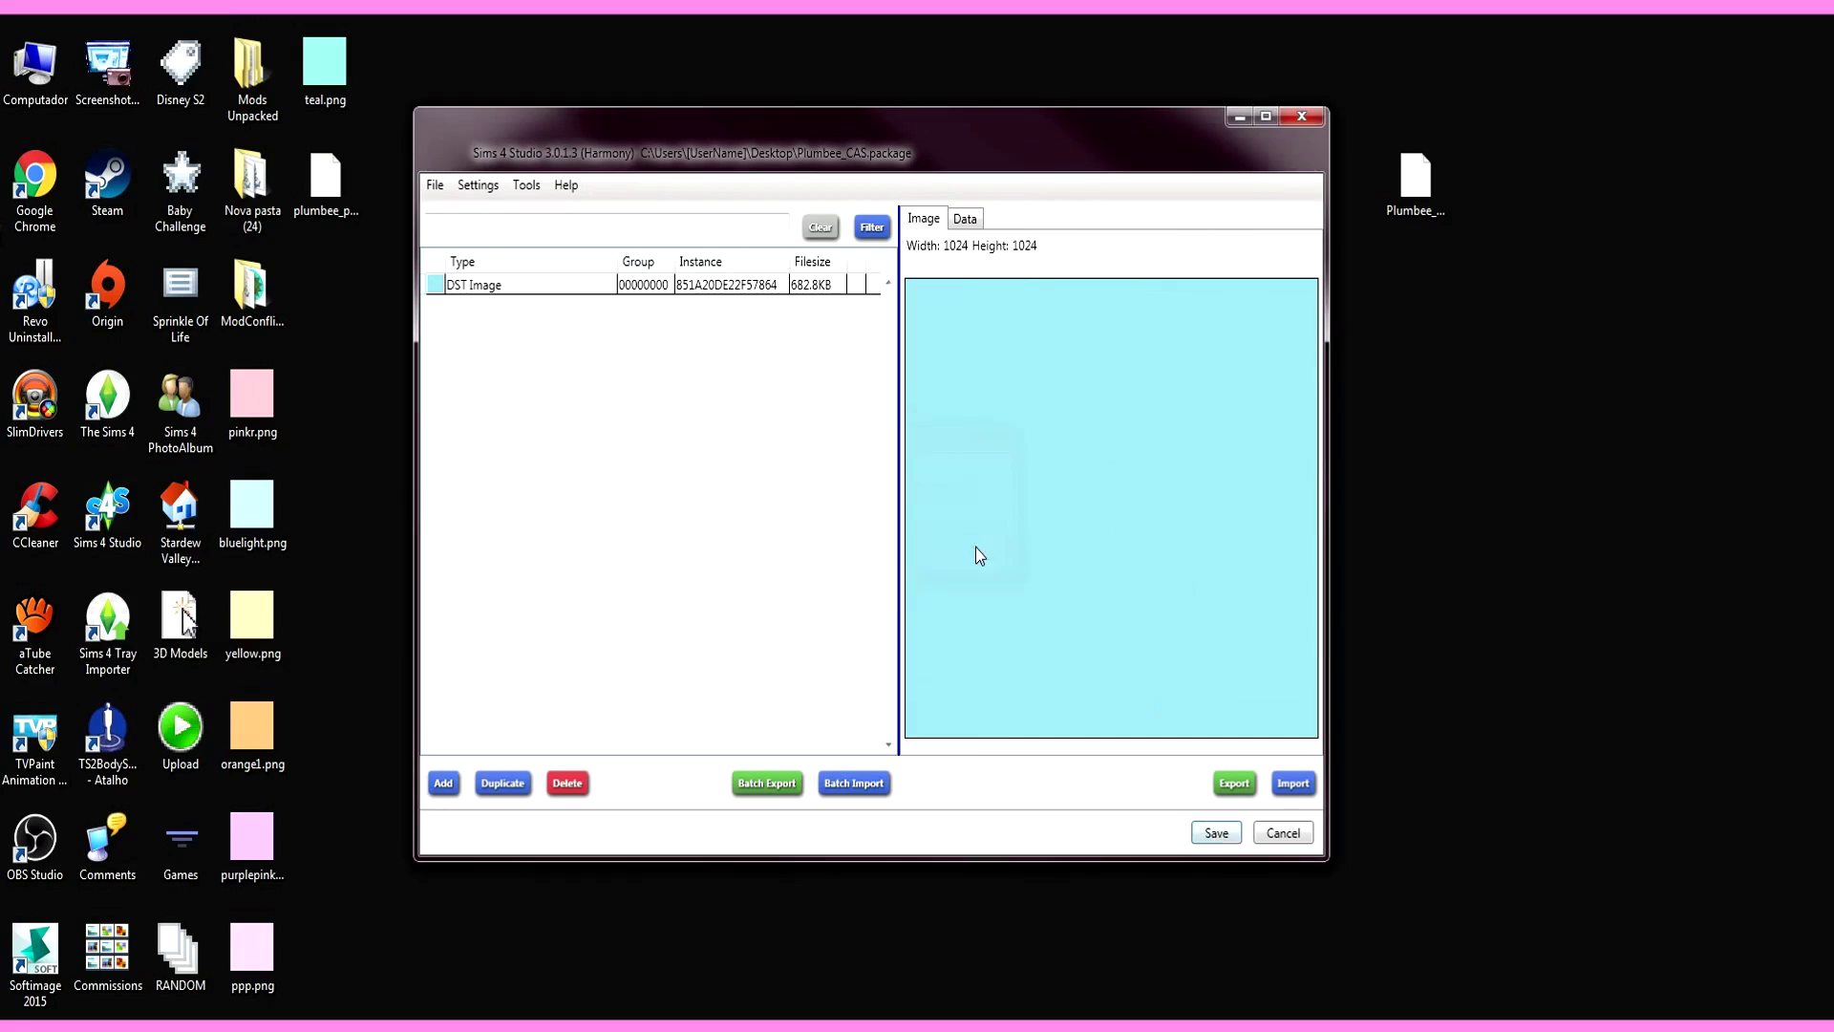
Step: Move Plumbee_CAS.package from the desktop into the The Sims 4 Mods folder
left_click(1417, 206)
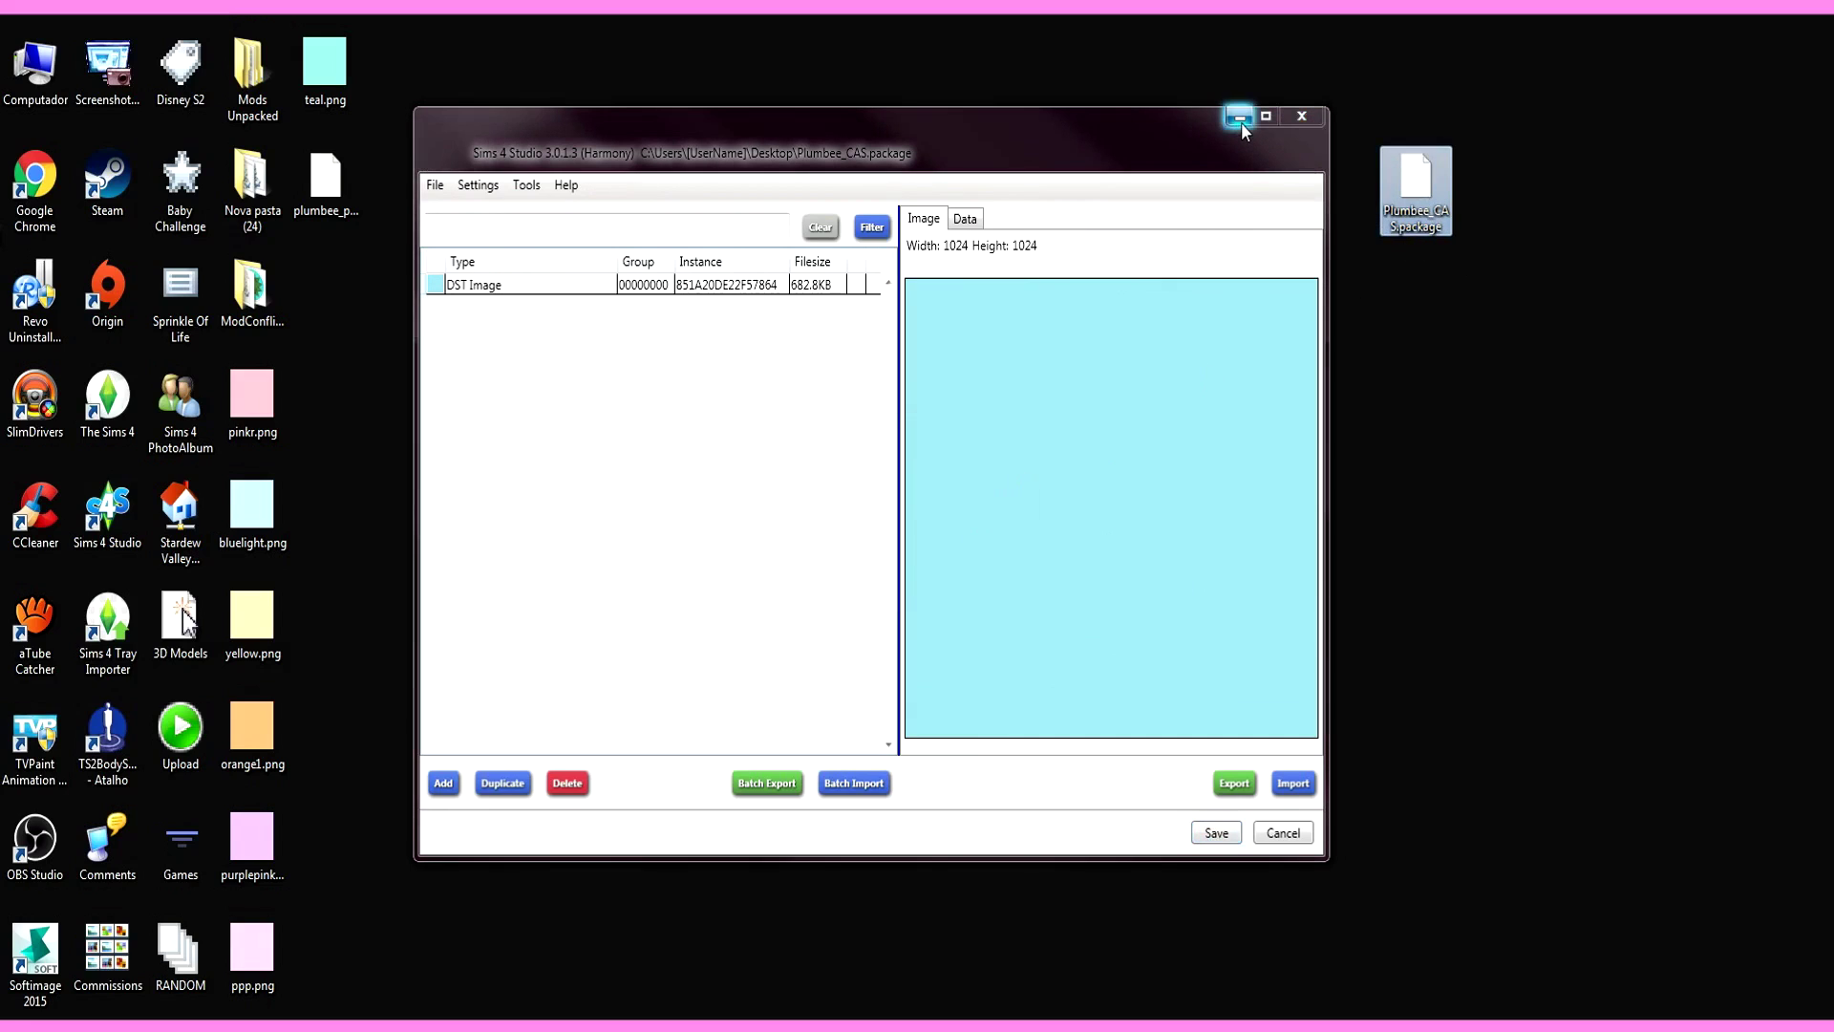
left_click(228, 1026)
left_click(138, 937)
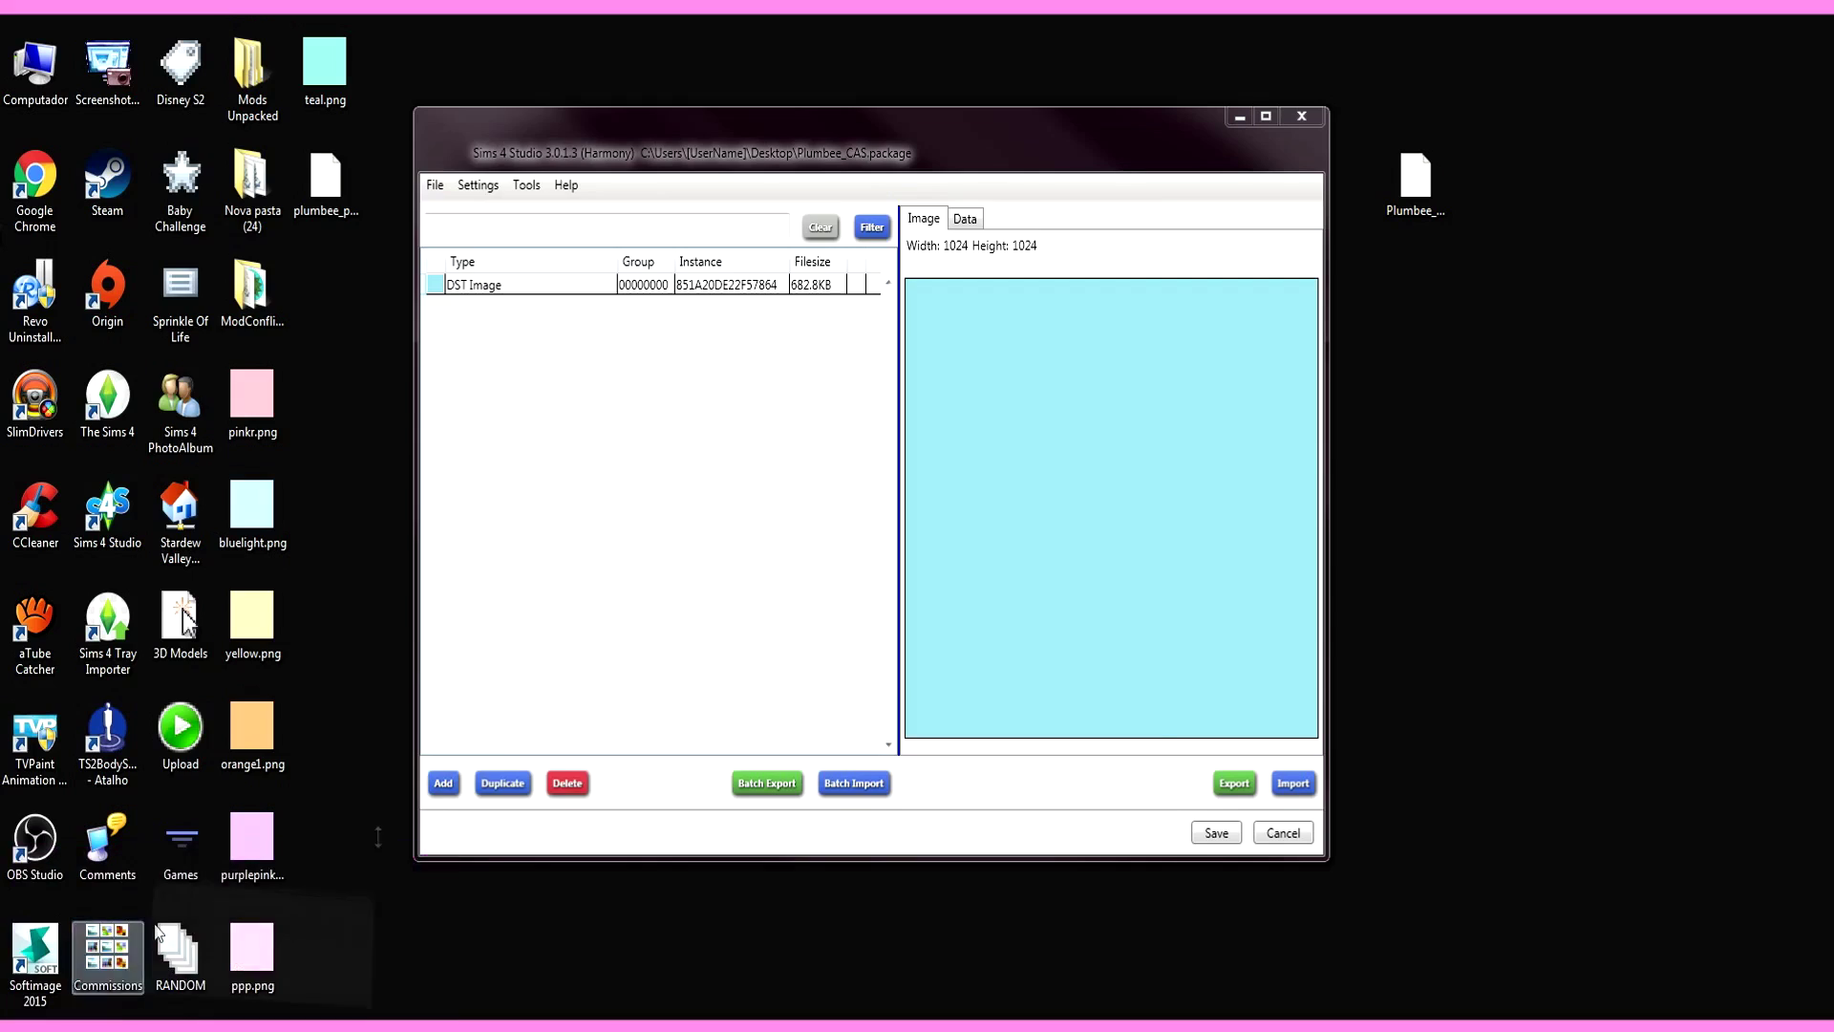
left_click_drag(902, 145, 1161, 48)
left_click_drag(1825, 182, 1212, 457)
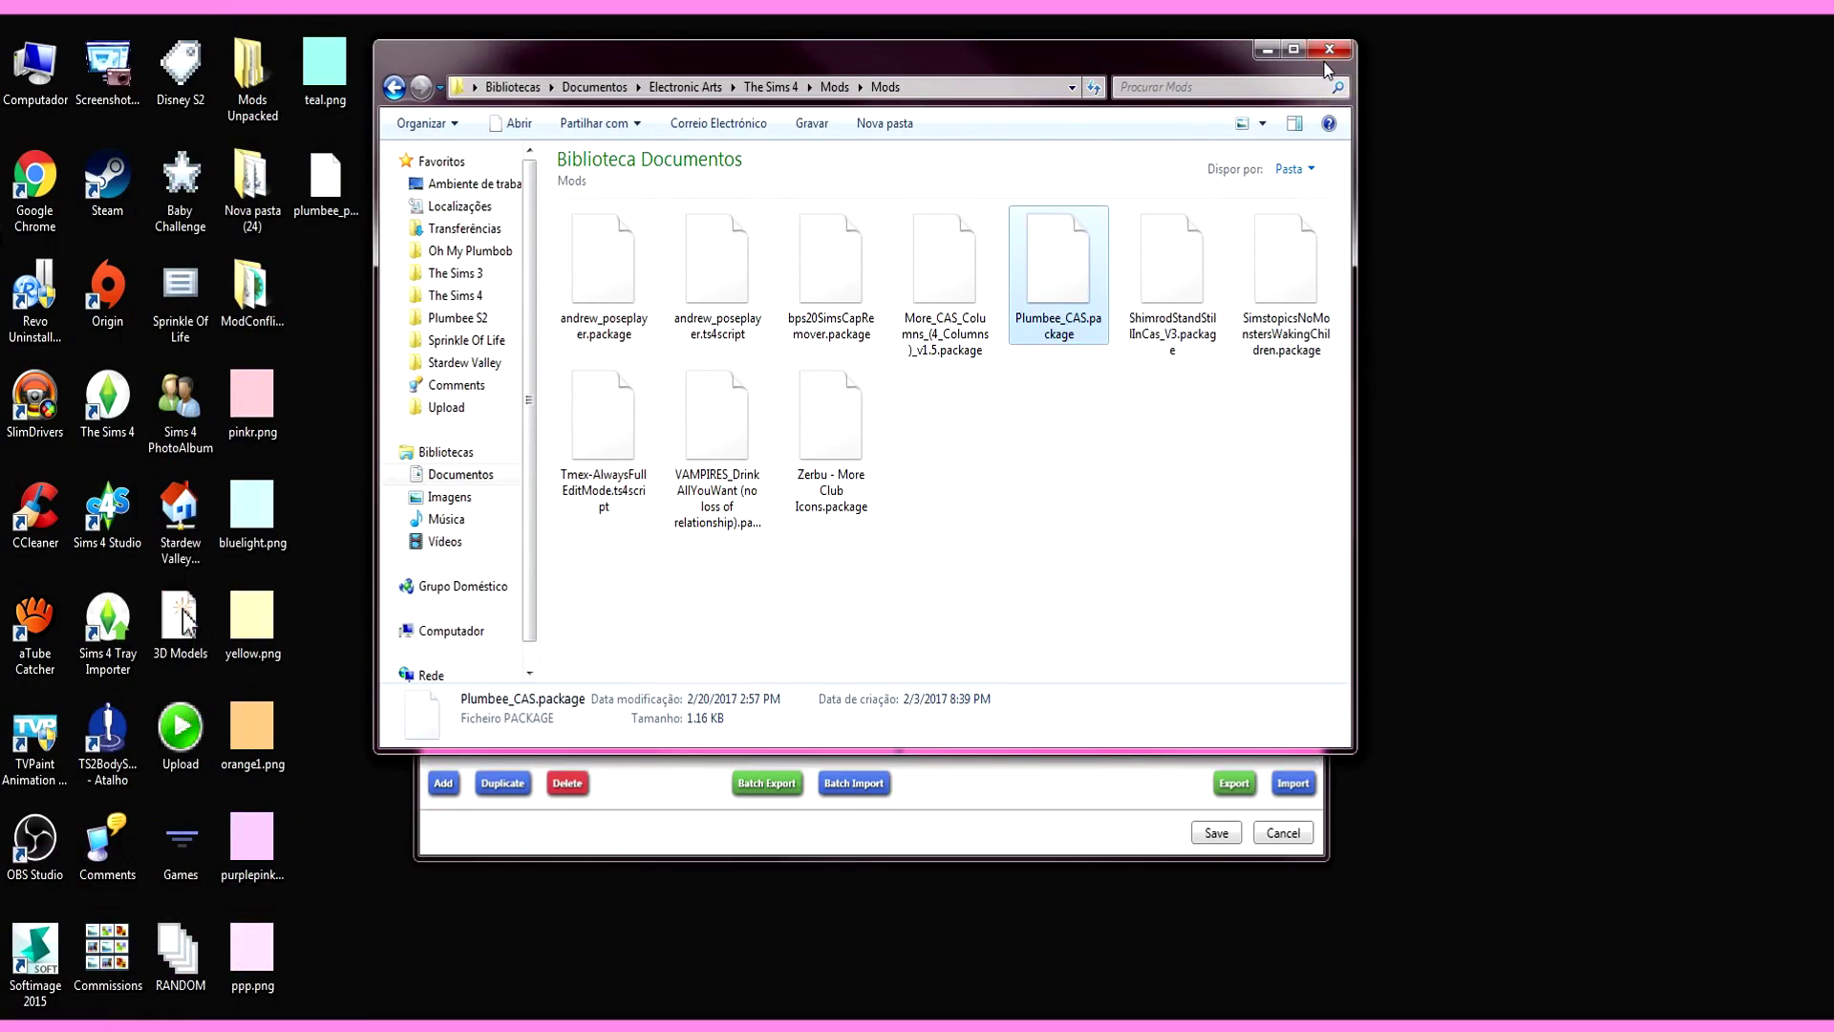
left_click(1269, 50)
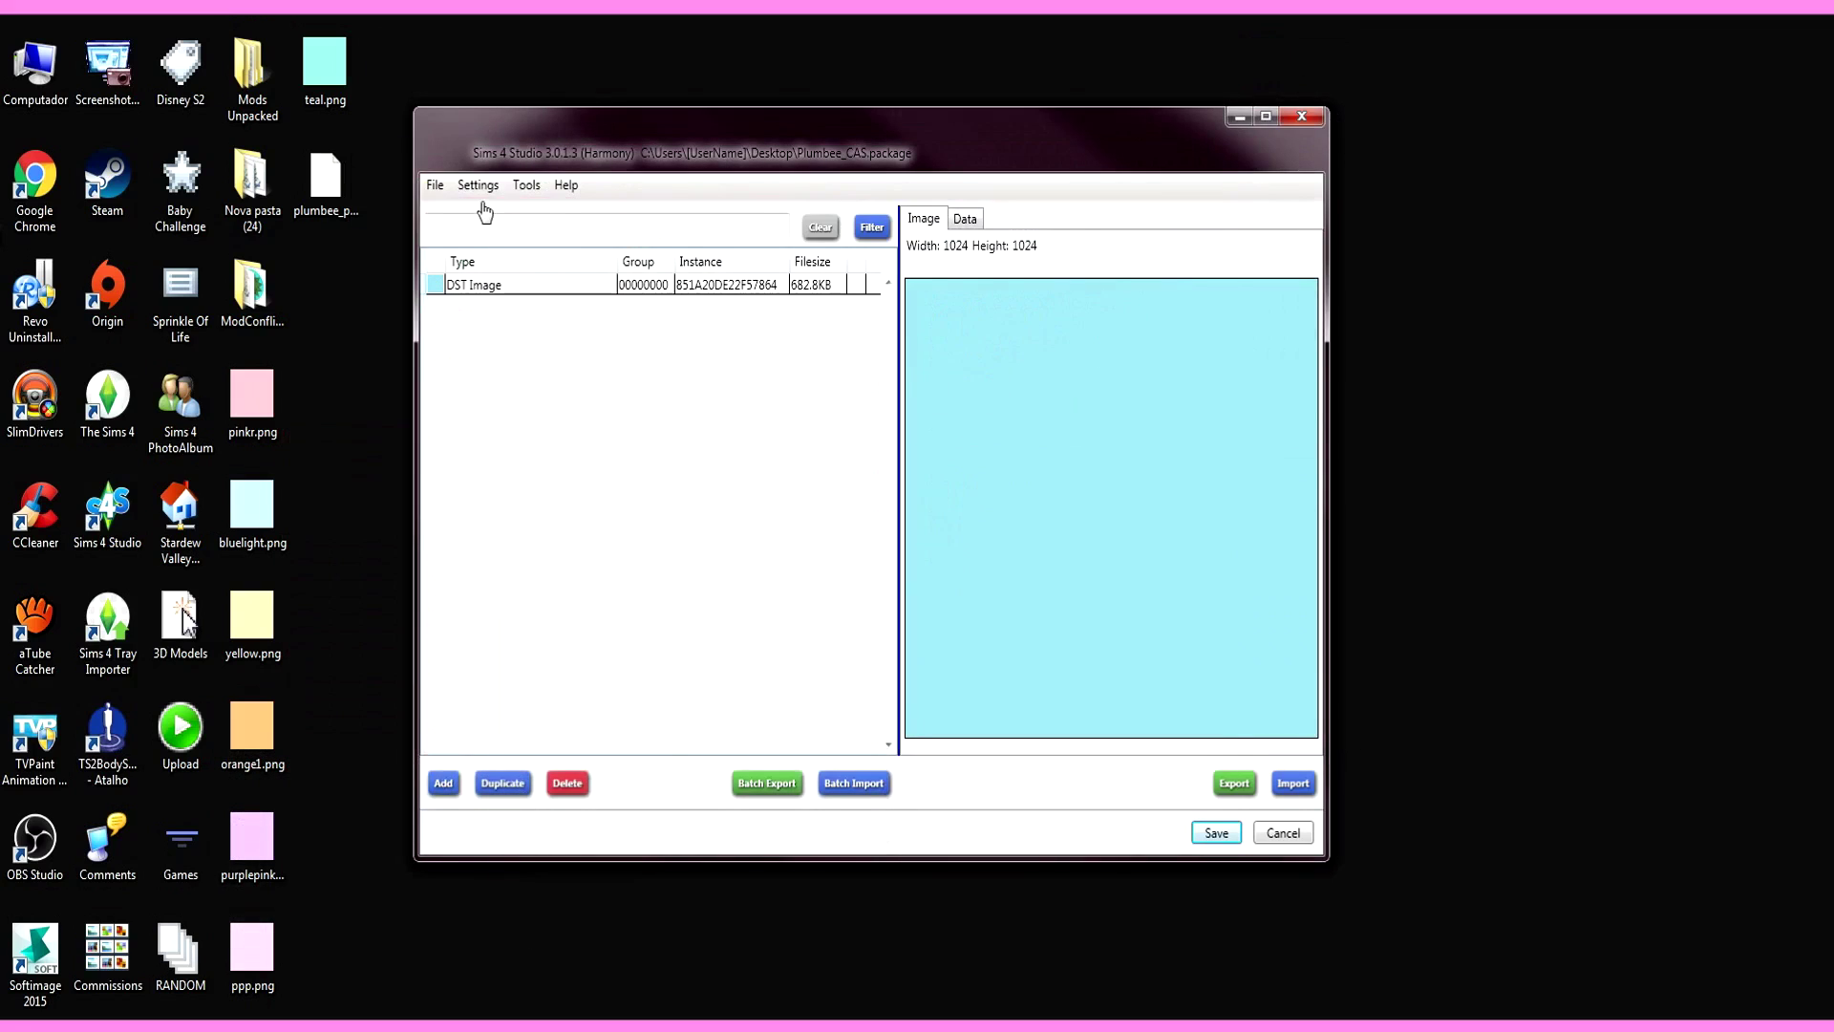
Step: Close the open package and try to reopen Plumbee_CAS.package from My Projects while the file is in the Mods folder
left_click(436, 187)
left_click(457, 214)
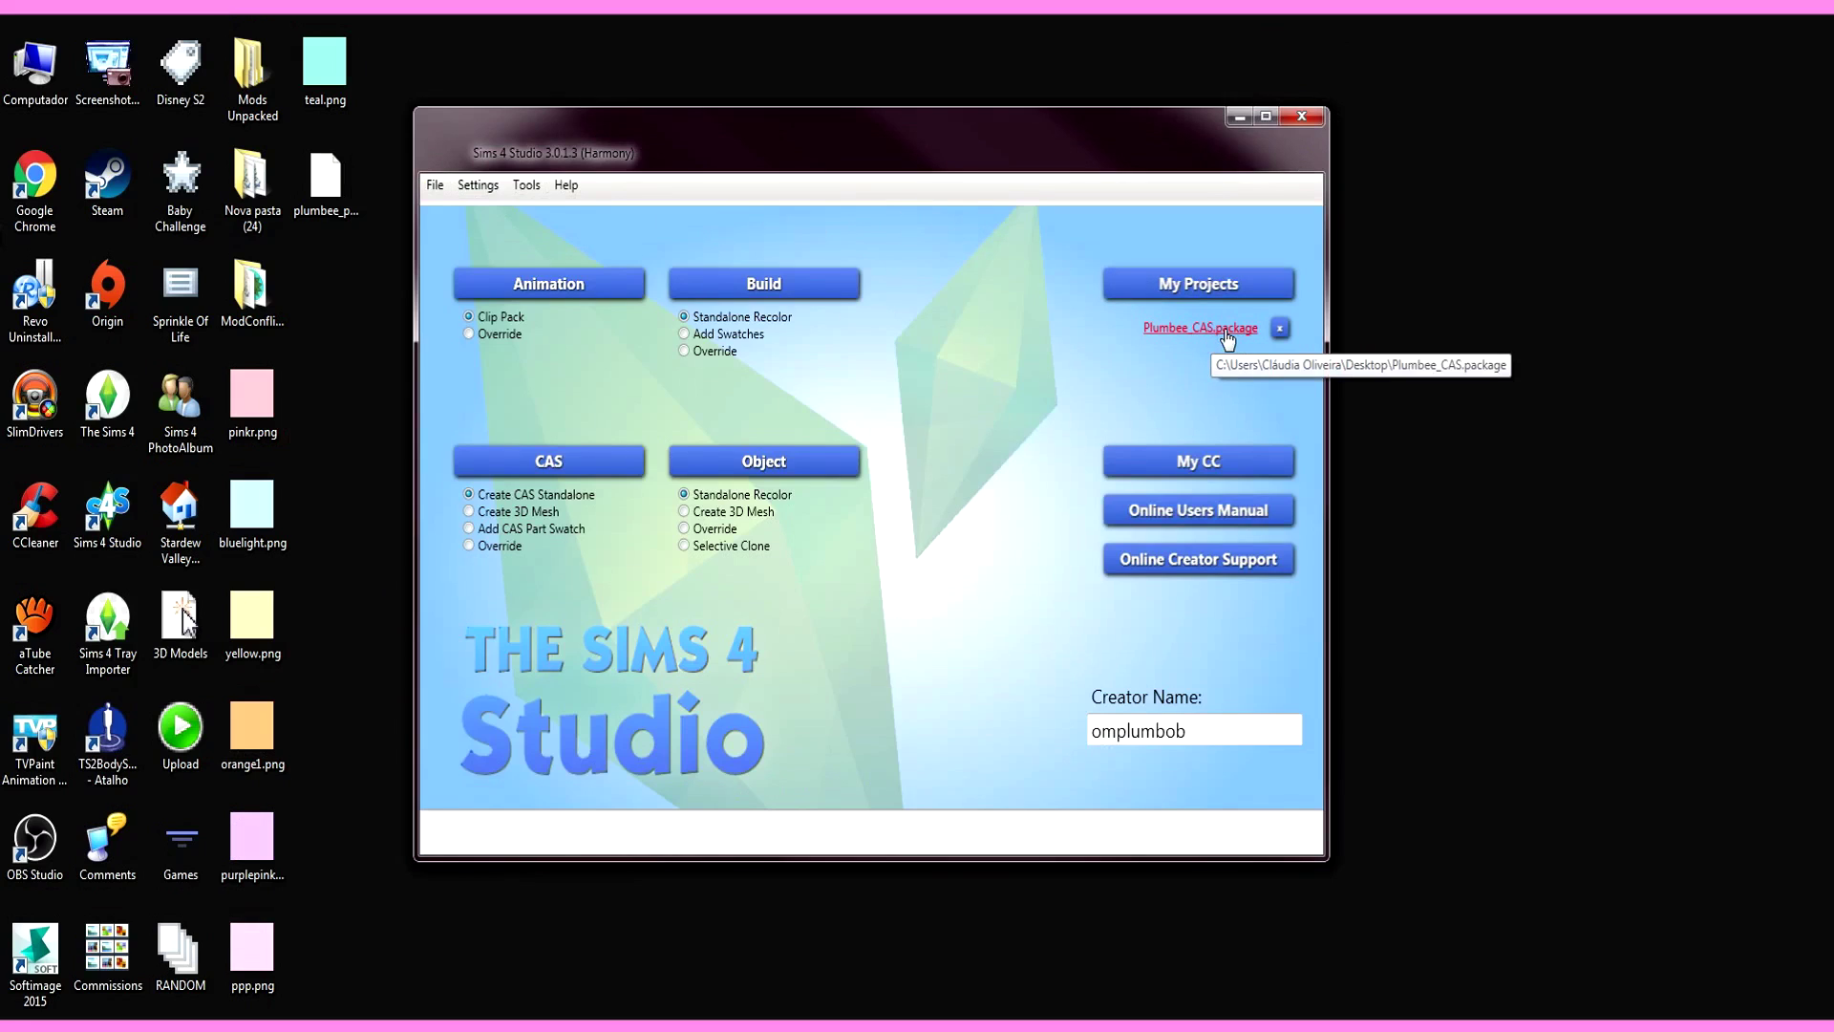
left_click_drag(1160, 151, 992, 147)
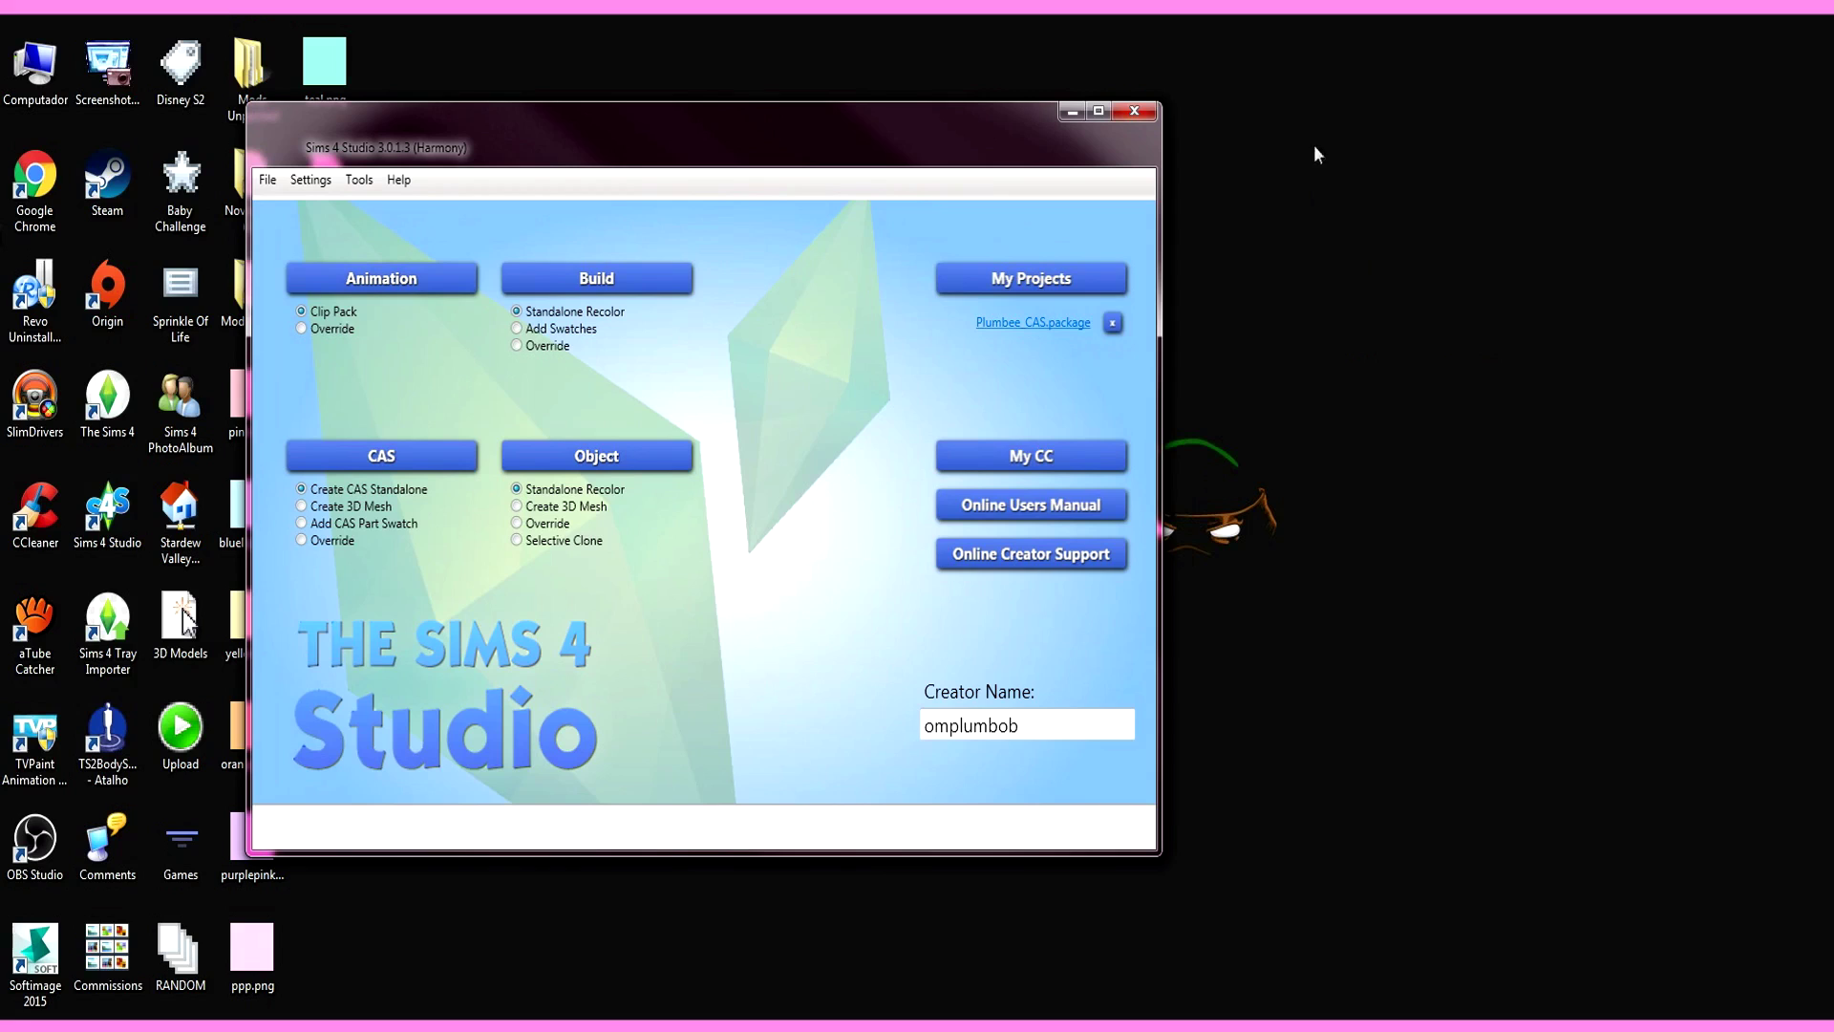
left_click(229, 1026)
left_click(115, 936)
left_click(1266, 50)
left_click(1022, 336)
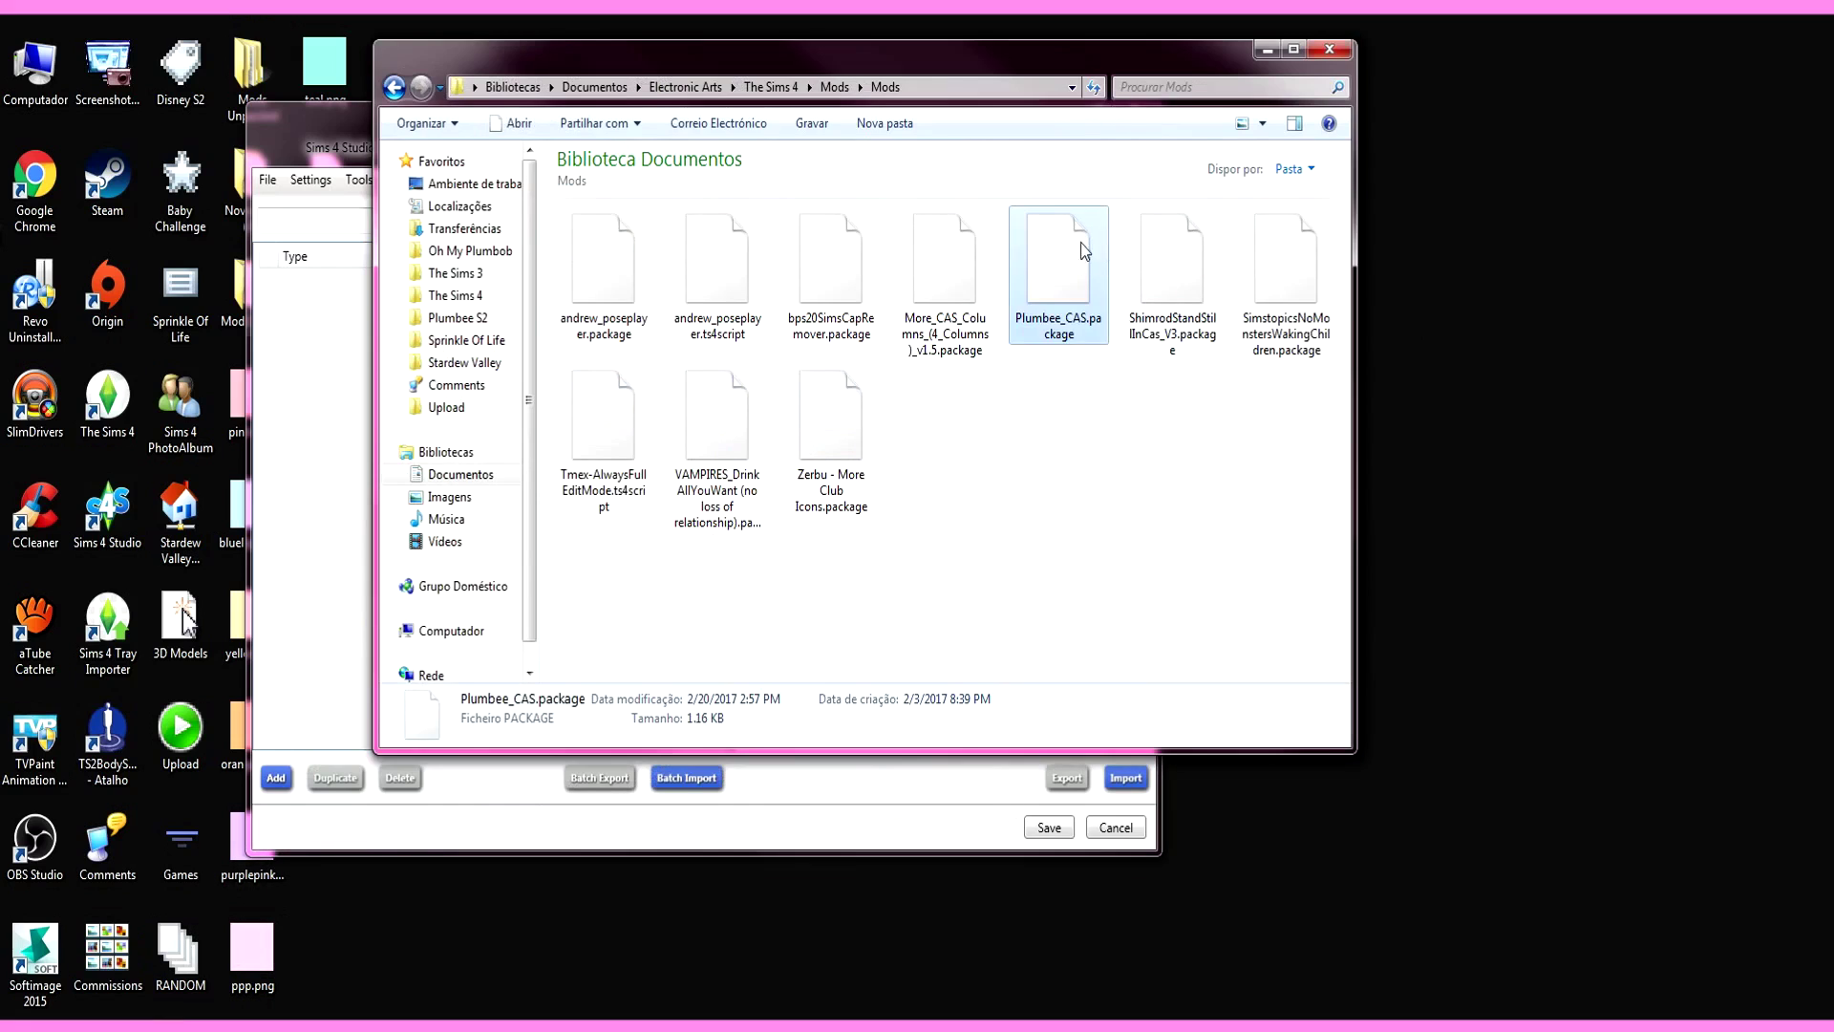
Step: Move Plumbee_CAS.package from the Mods folder back to the desktop and reopen it from My Projects
left_click_drag(1058, 263, 1516, 207)
left_click(1269, 48)
left_click(270, 187)
left_click(315, 210)
left_click(1041, 331)
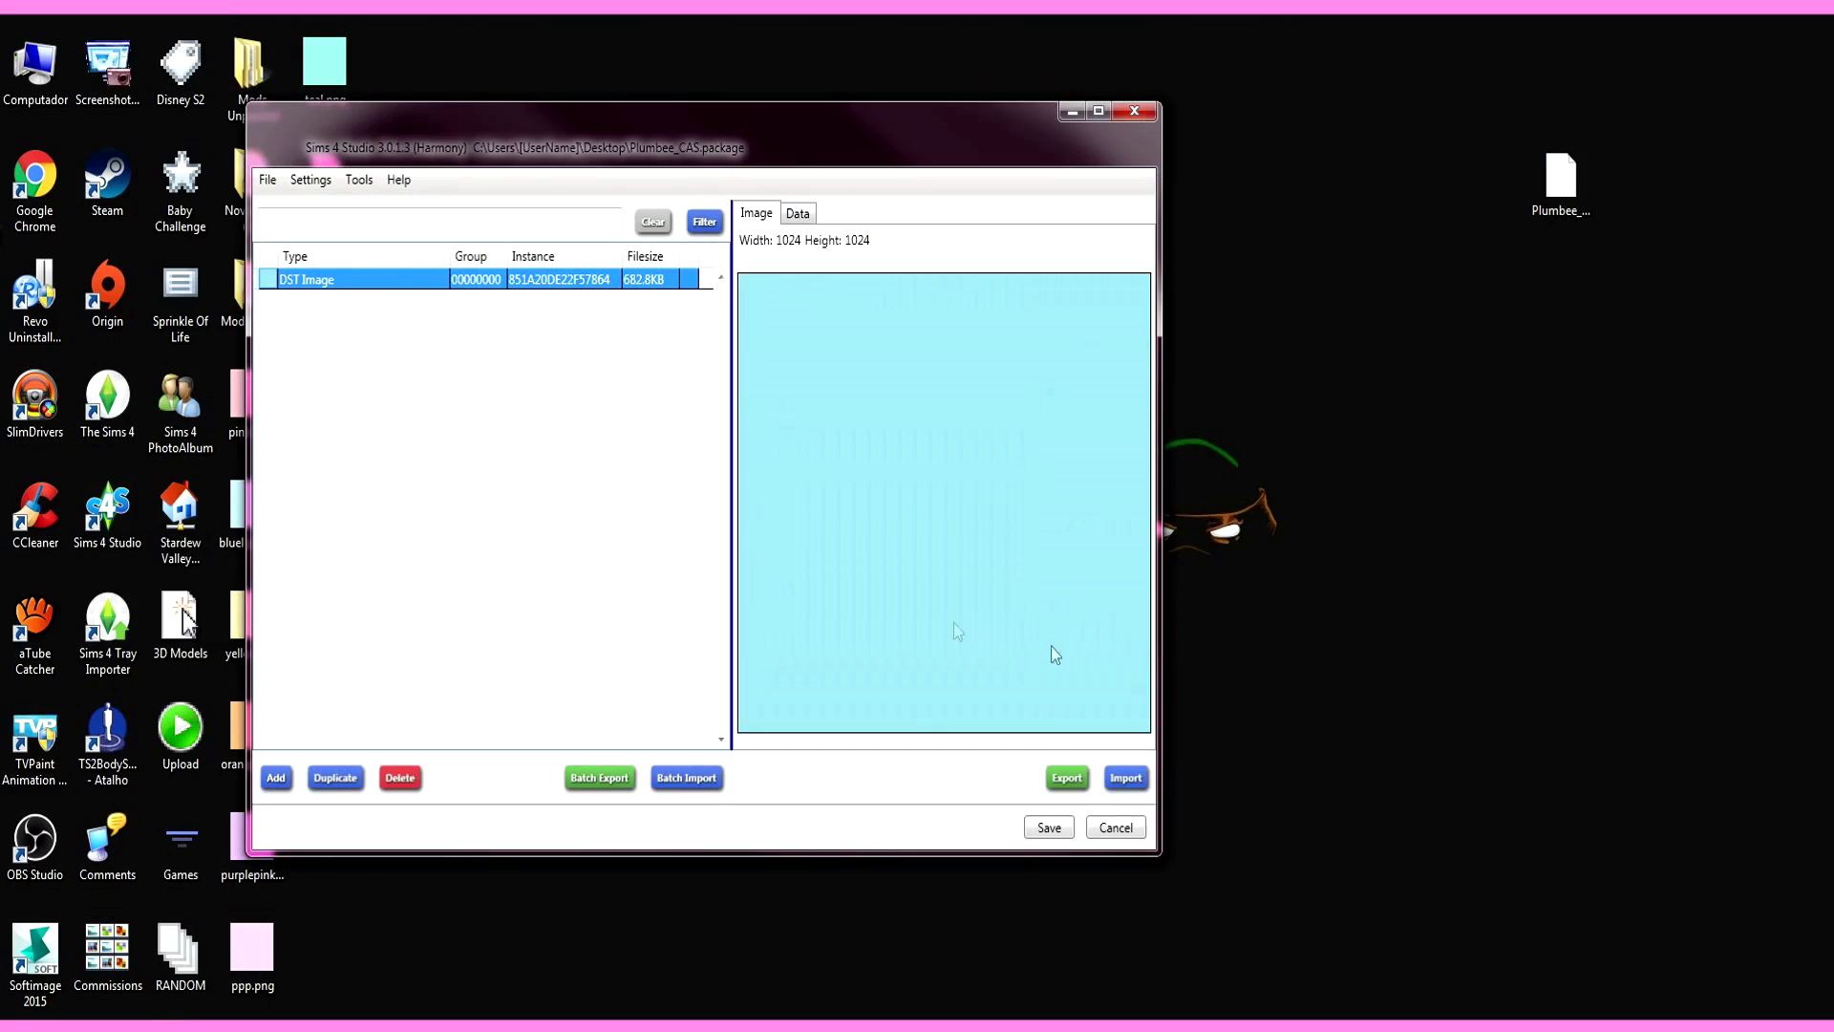
Step: Close the package in Sims 4 Studio and move Plumbee_CAS.package from the desktop into the The Sims 4 Mods folder
left_click(271, 185)
left_click(399, 250)
left_click(123, 936)
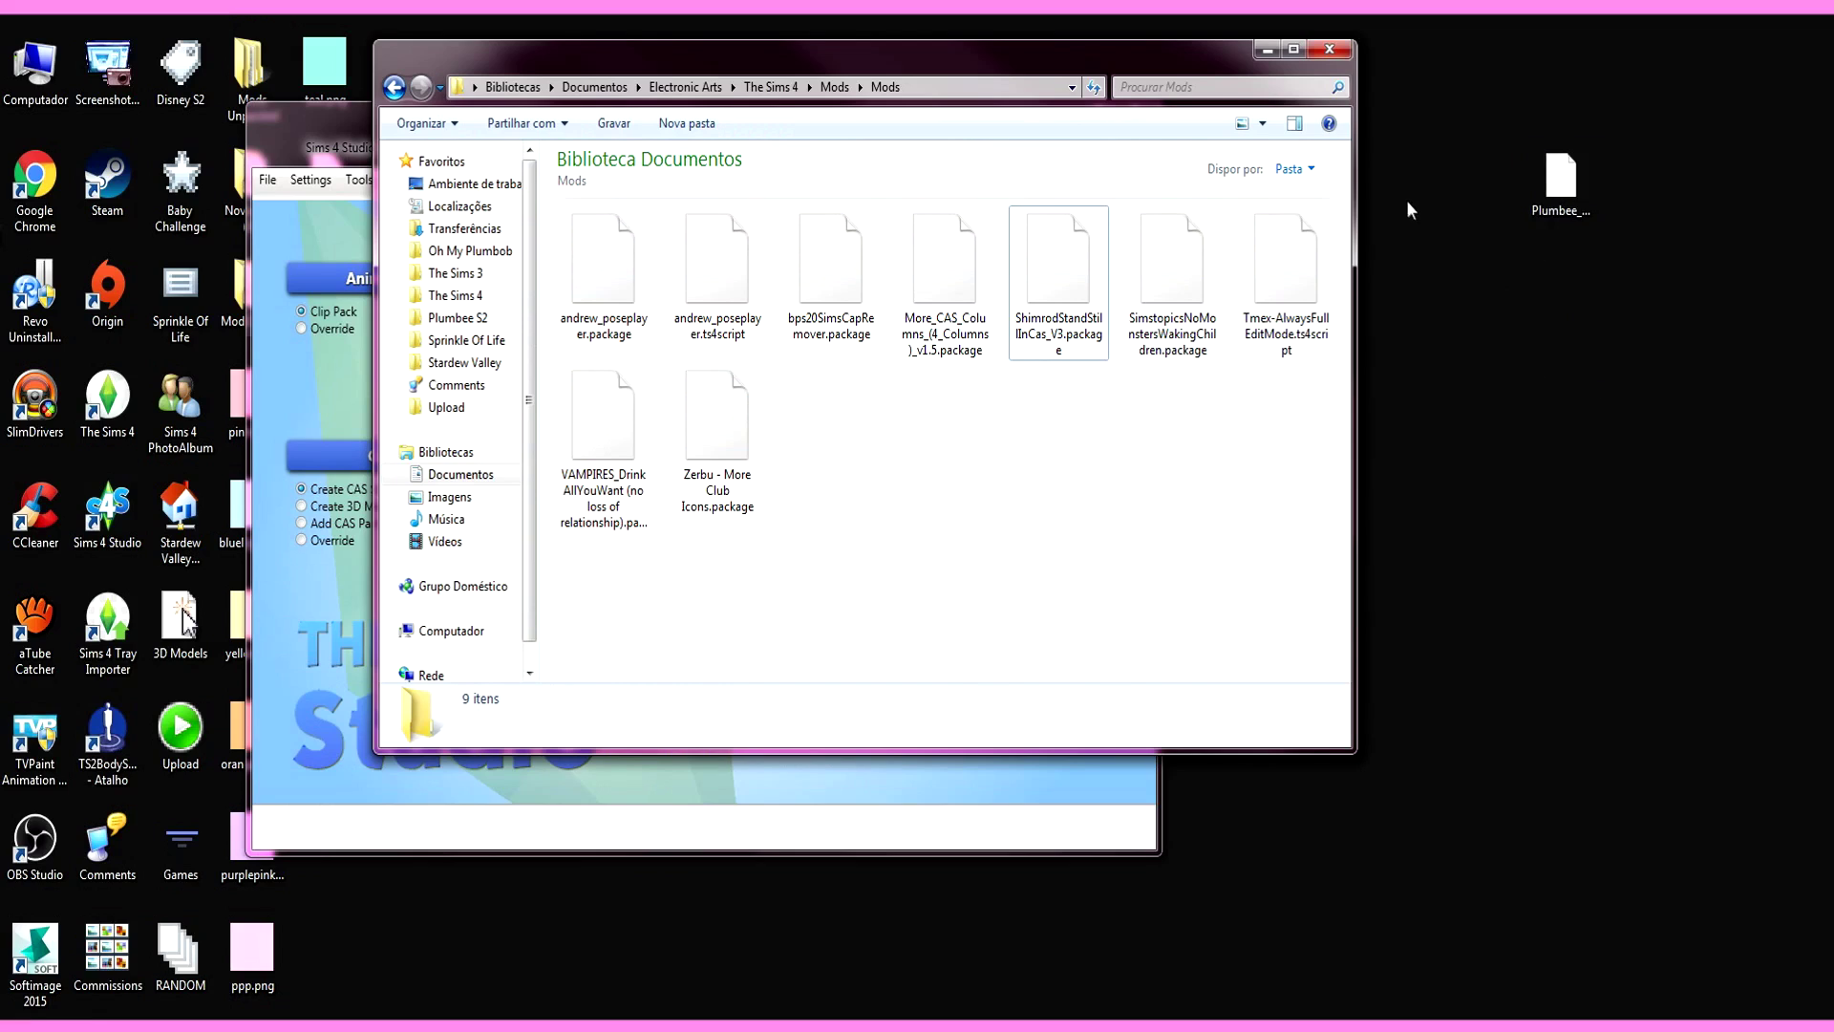
left_click_drag(1559, 180, 1206, 401)
left_click(1267, 50)
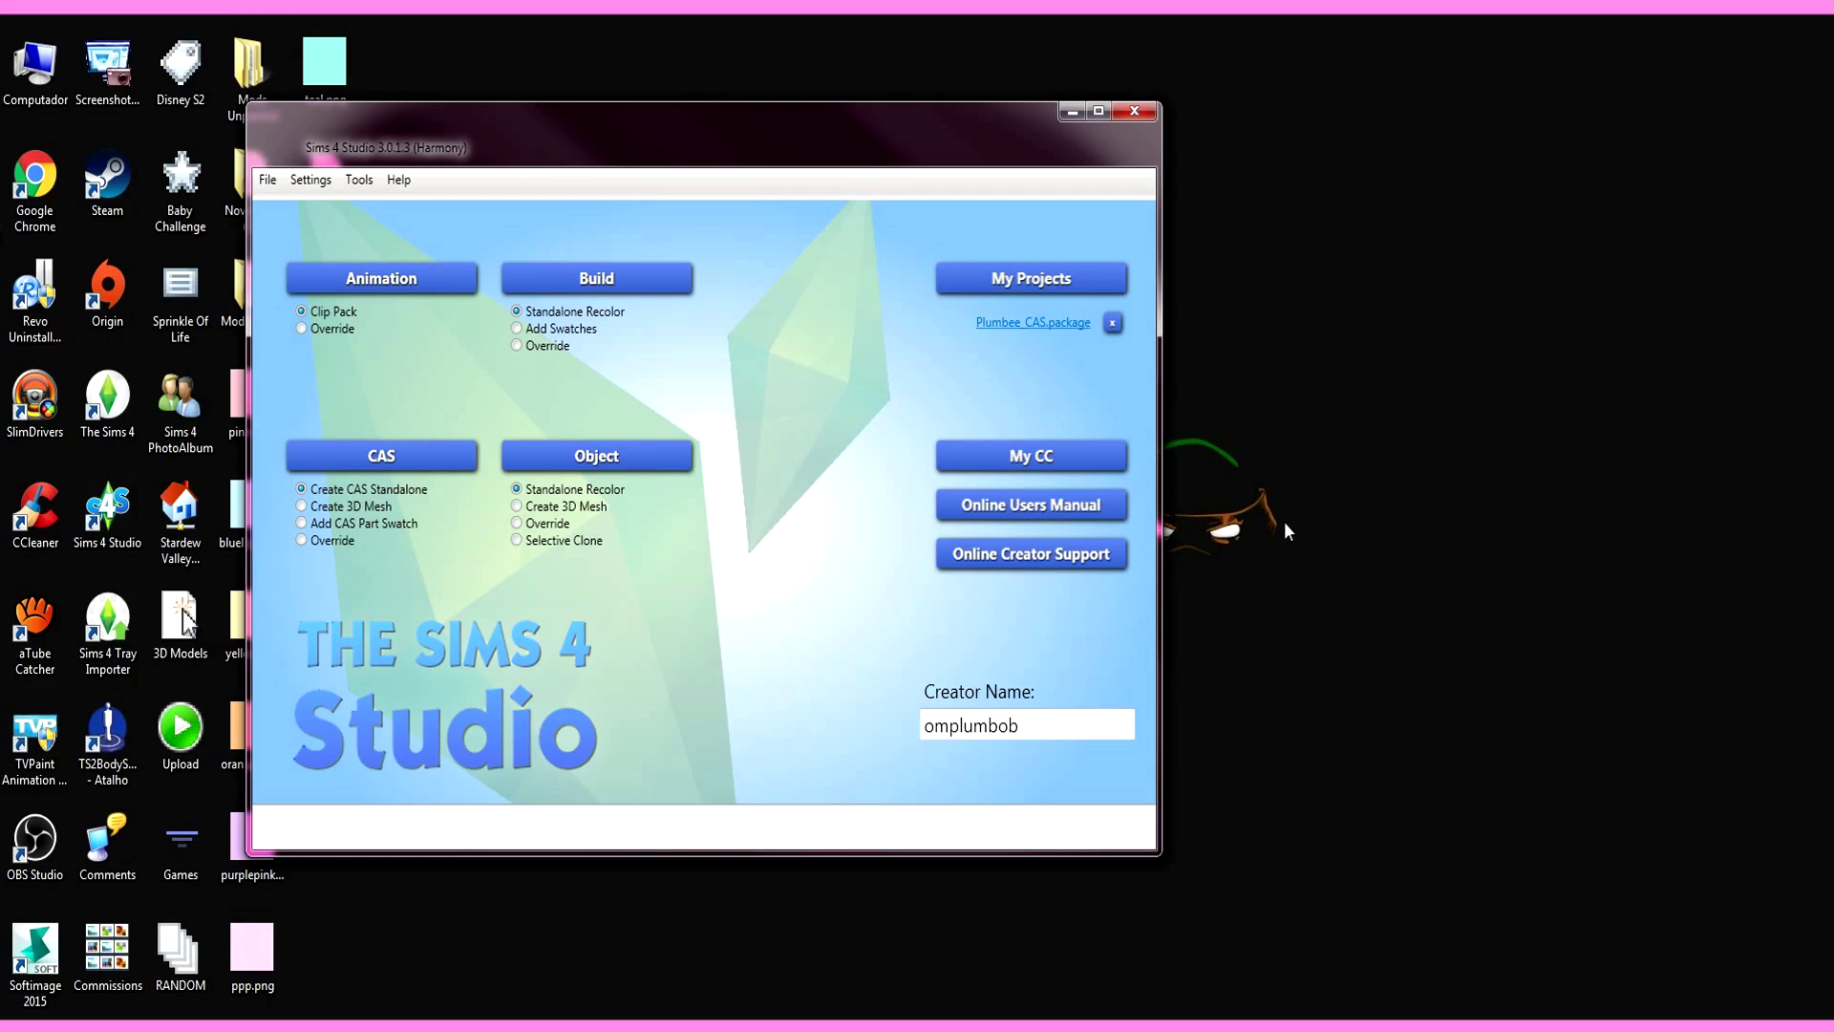
Step: Open the Create CAS Standalone catalogue and select the red-smeared face makeup in its last row
left_click_drag(923, 123, 1143, 97)
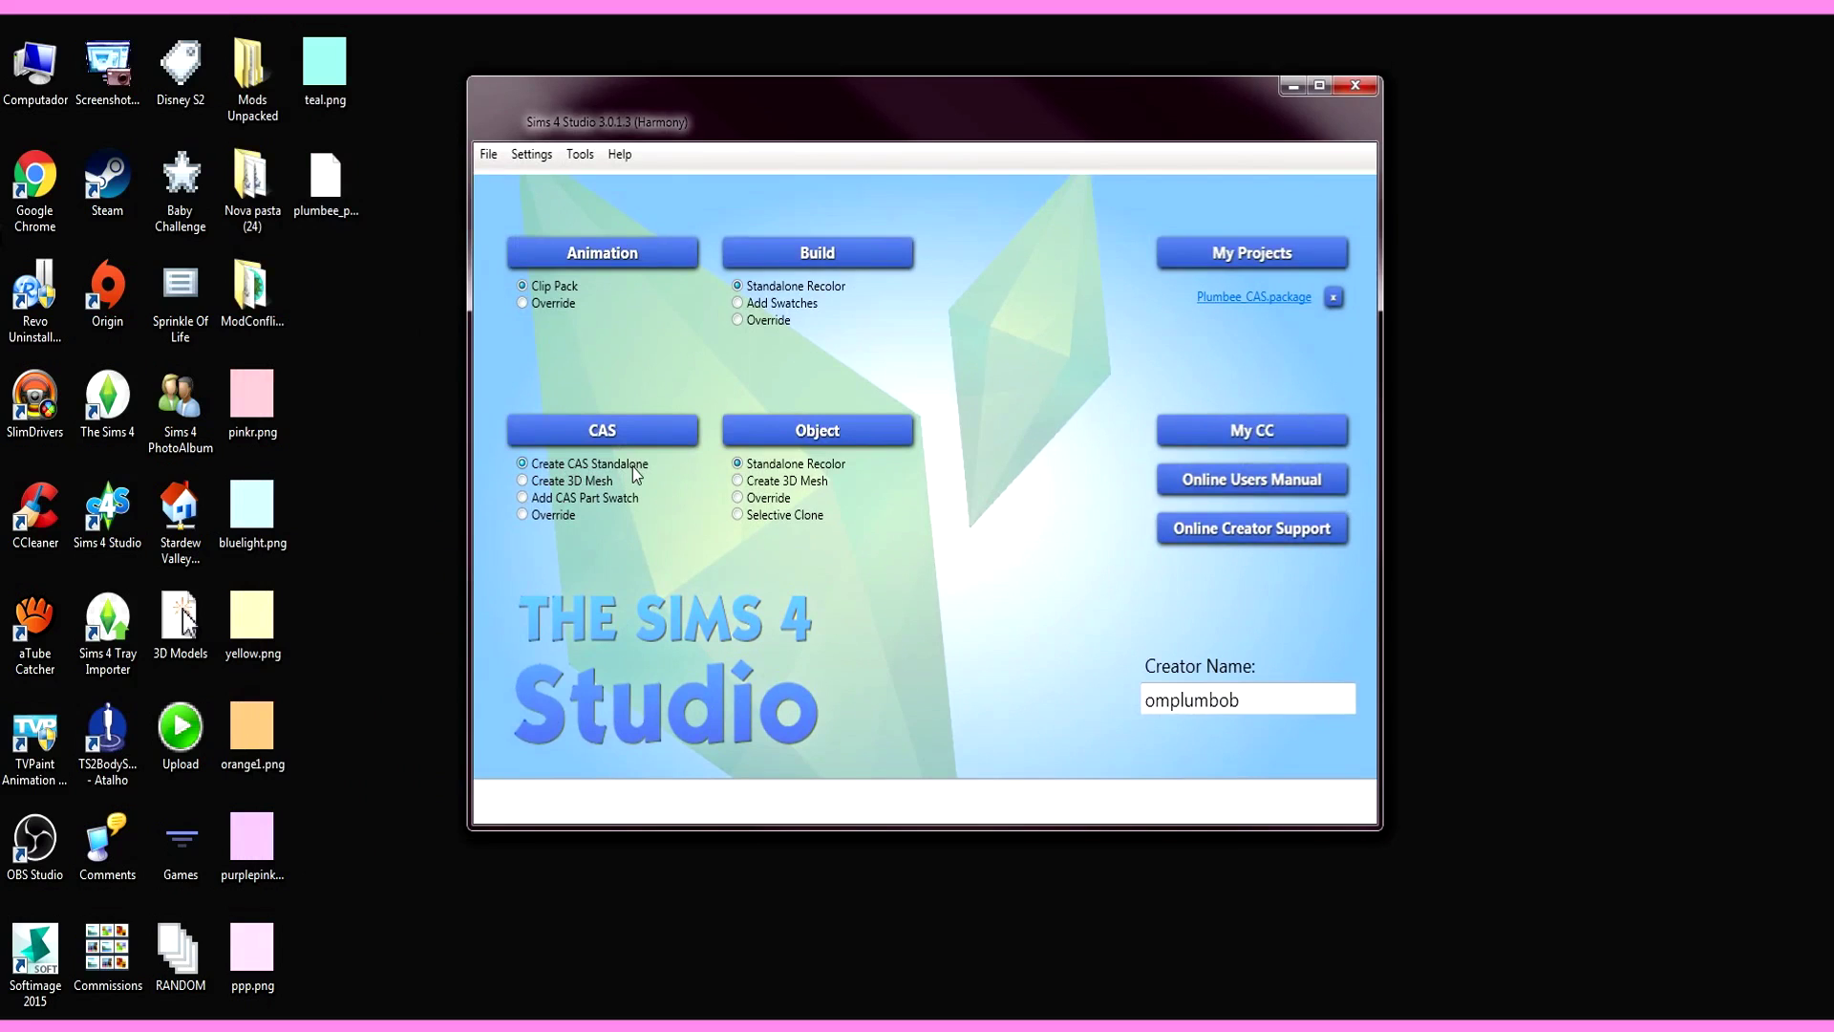
left_click(626, 437)
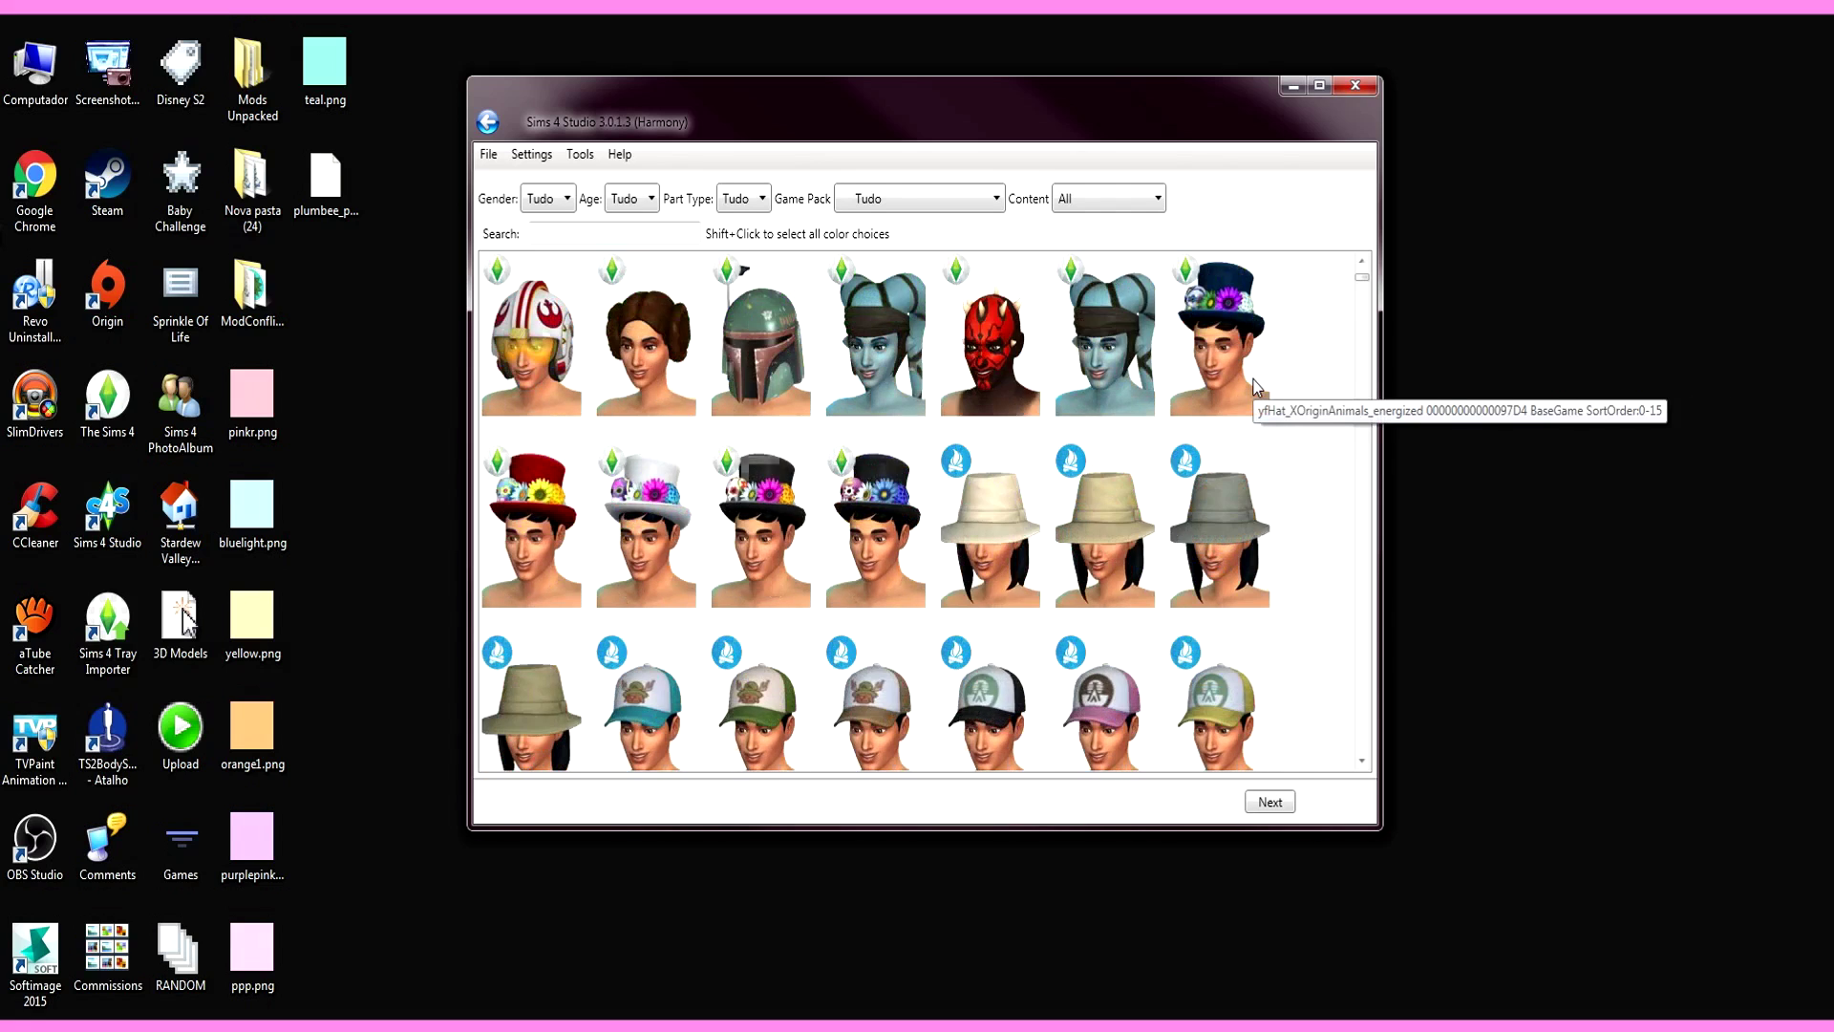
scroll(1253, 380, "down", 2)
left_click_drag(1360, 280, 1371, 779)
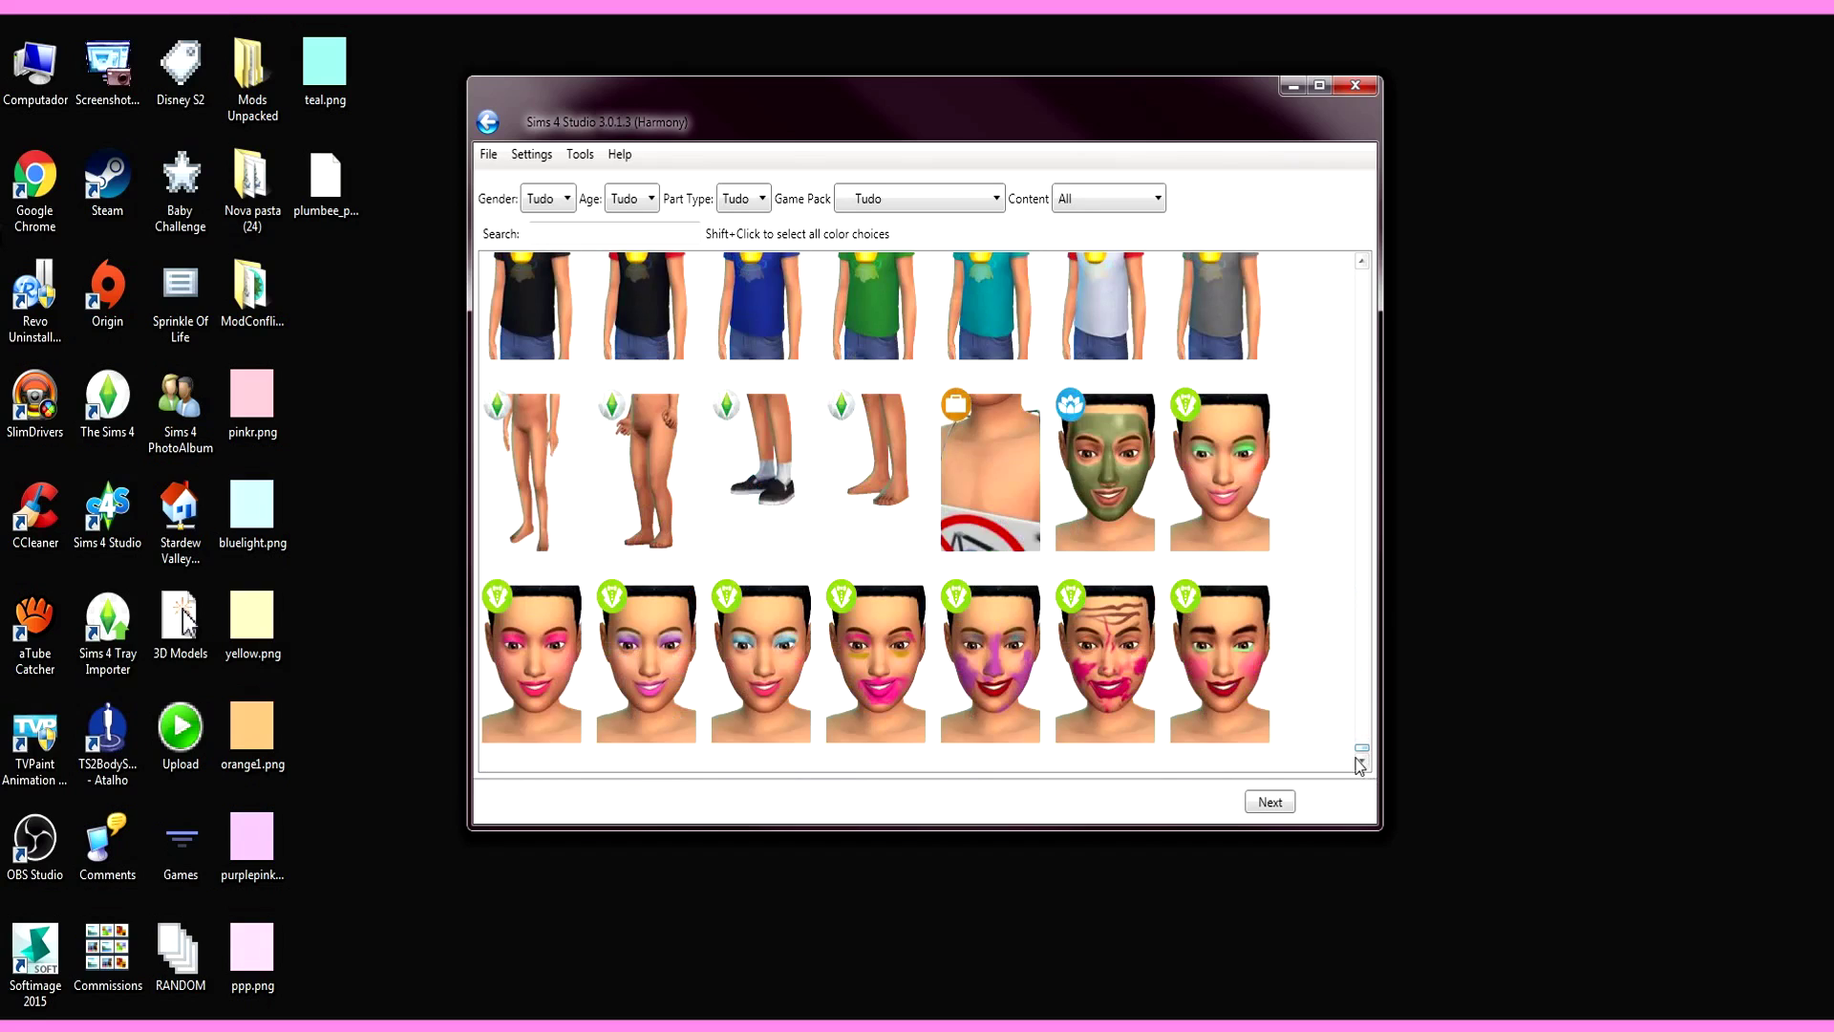
left_click(1092, 713)
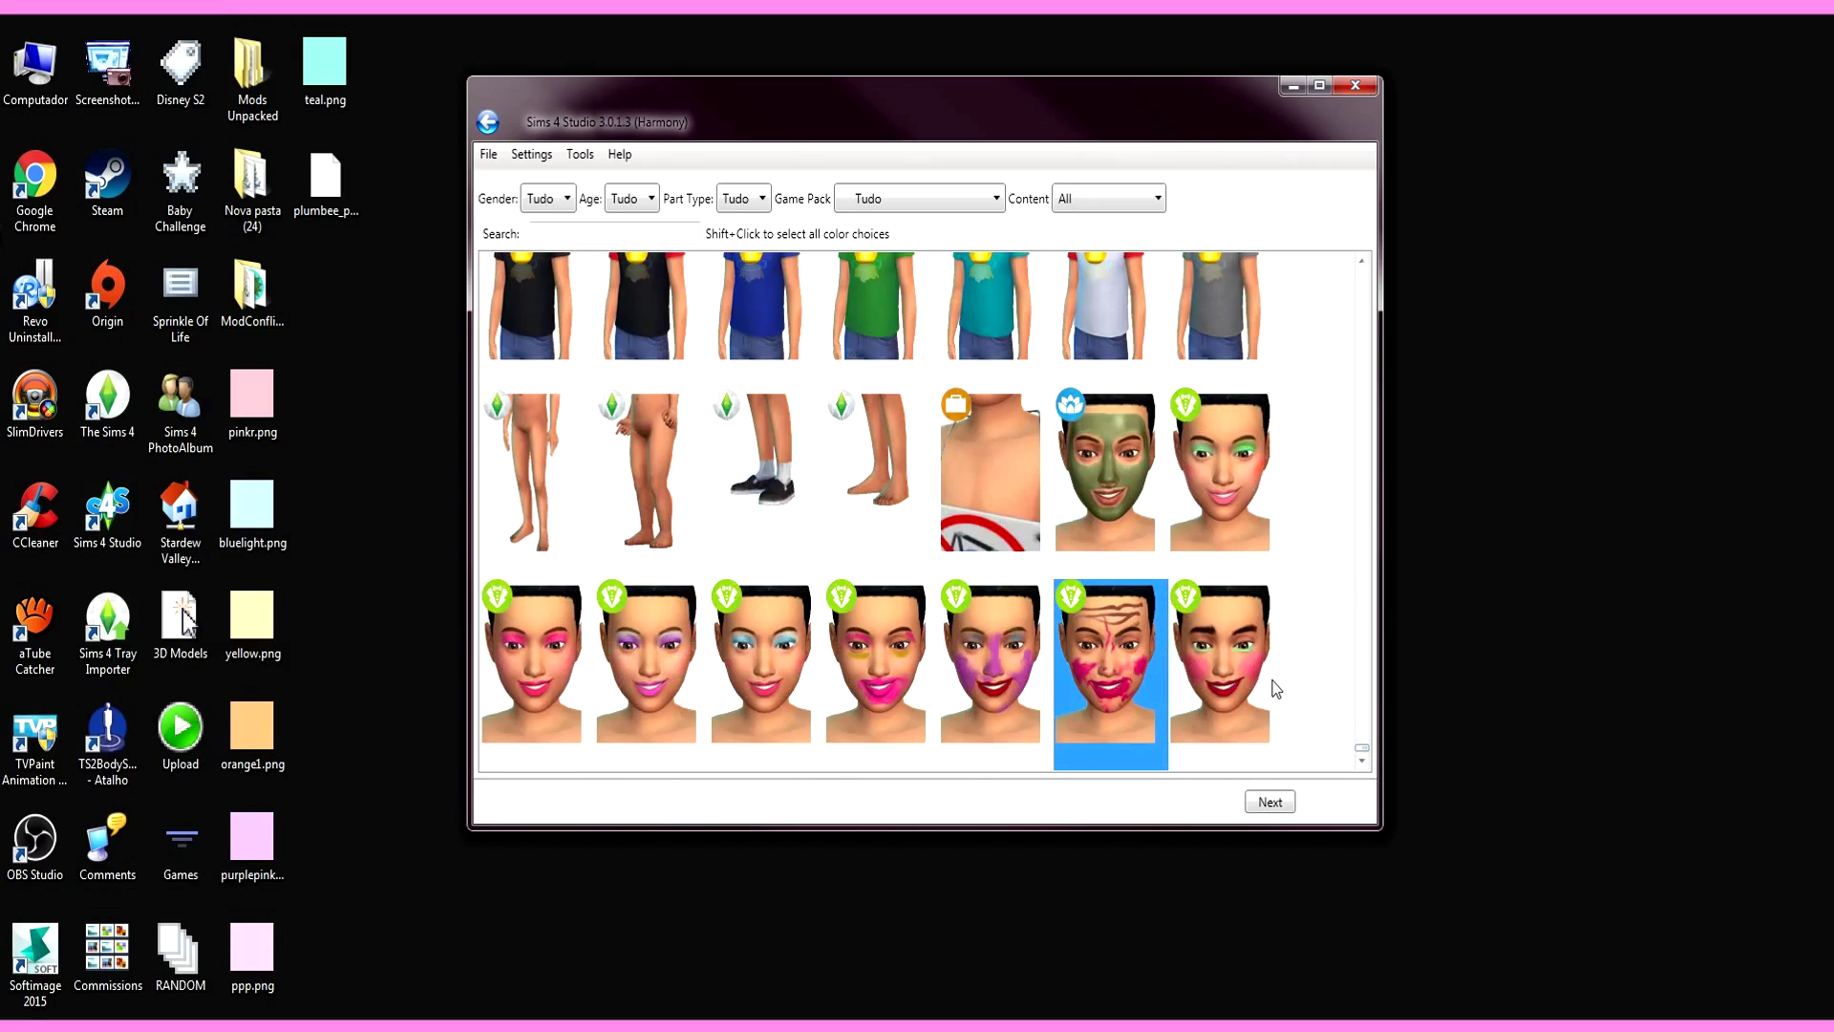
scroll(1274, 686, "up", 5)
Step: Filter the CAS catalogue to Custom content and look through the listed items
left_click(1117, 197)
left_click(1089, 272)
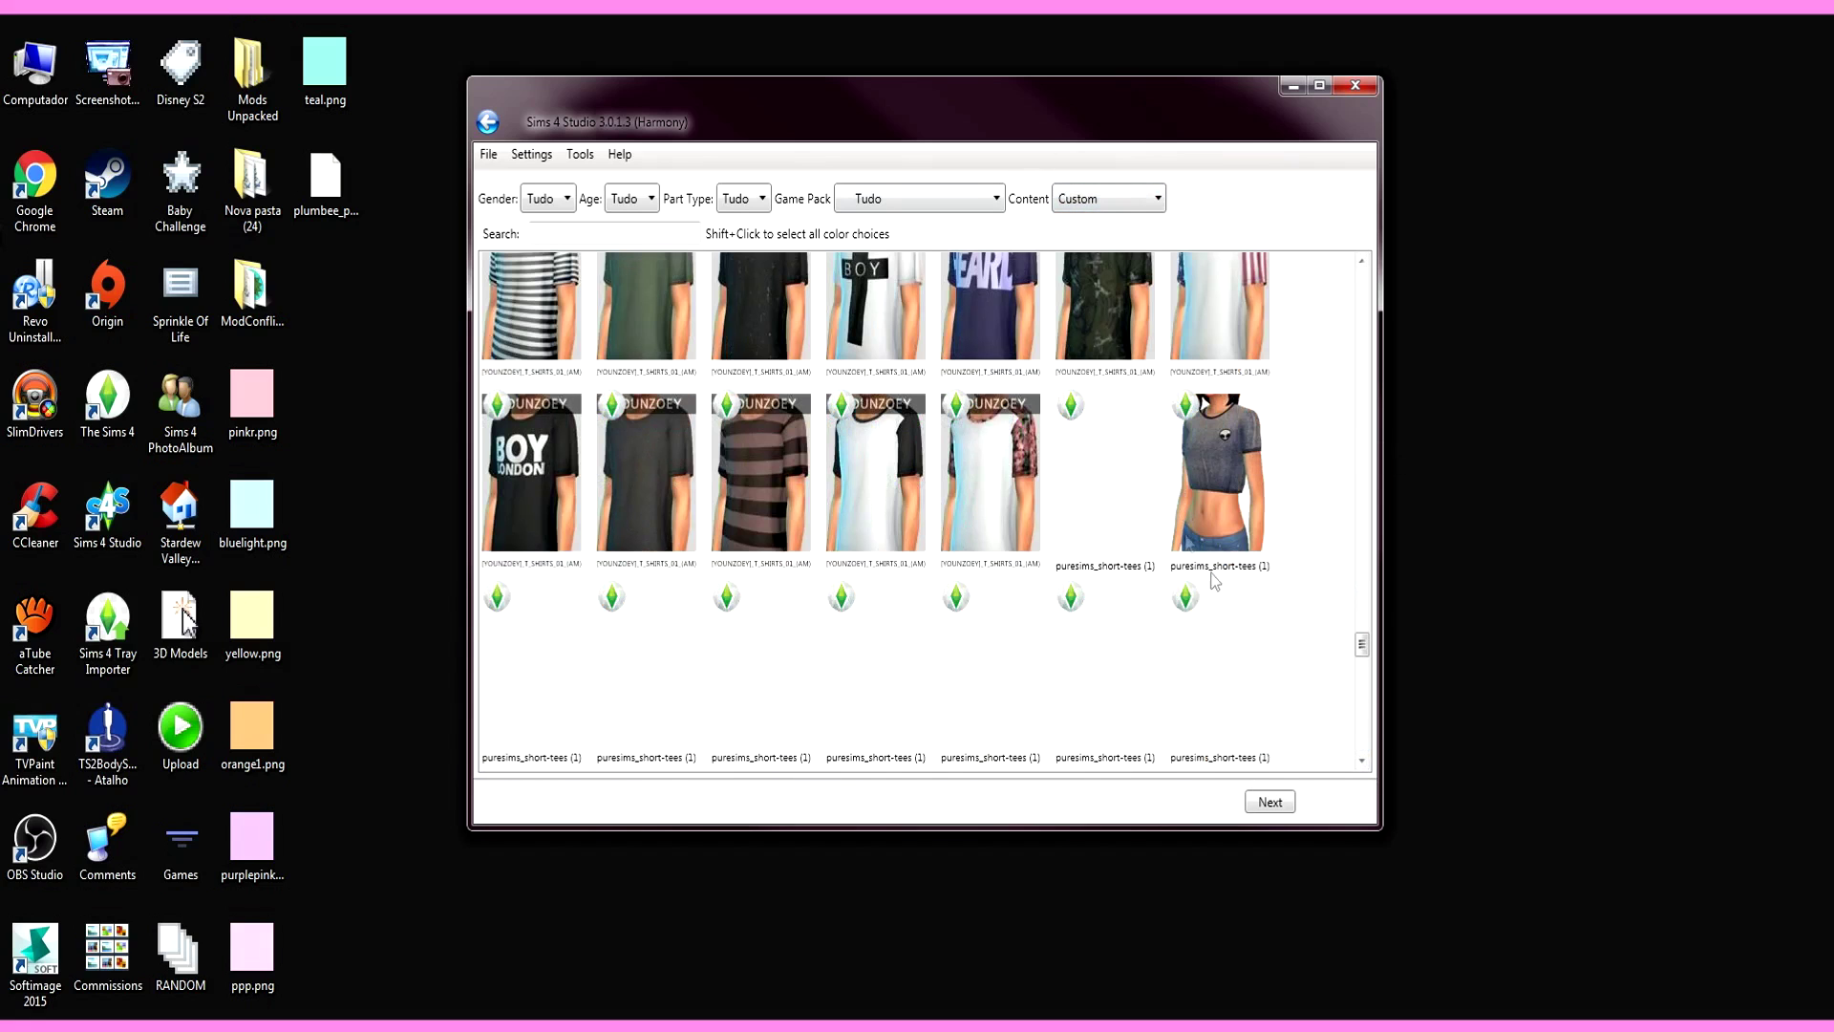
left_click_drag(1364, 643, 1385, 274)
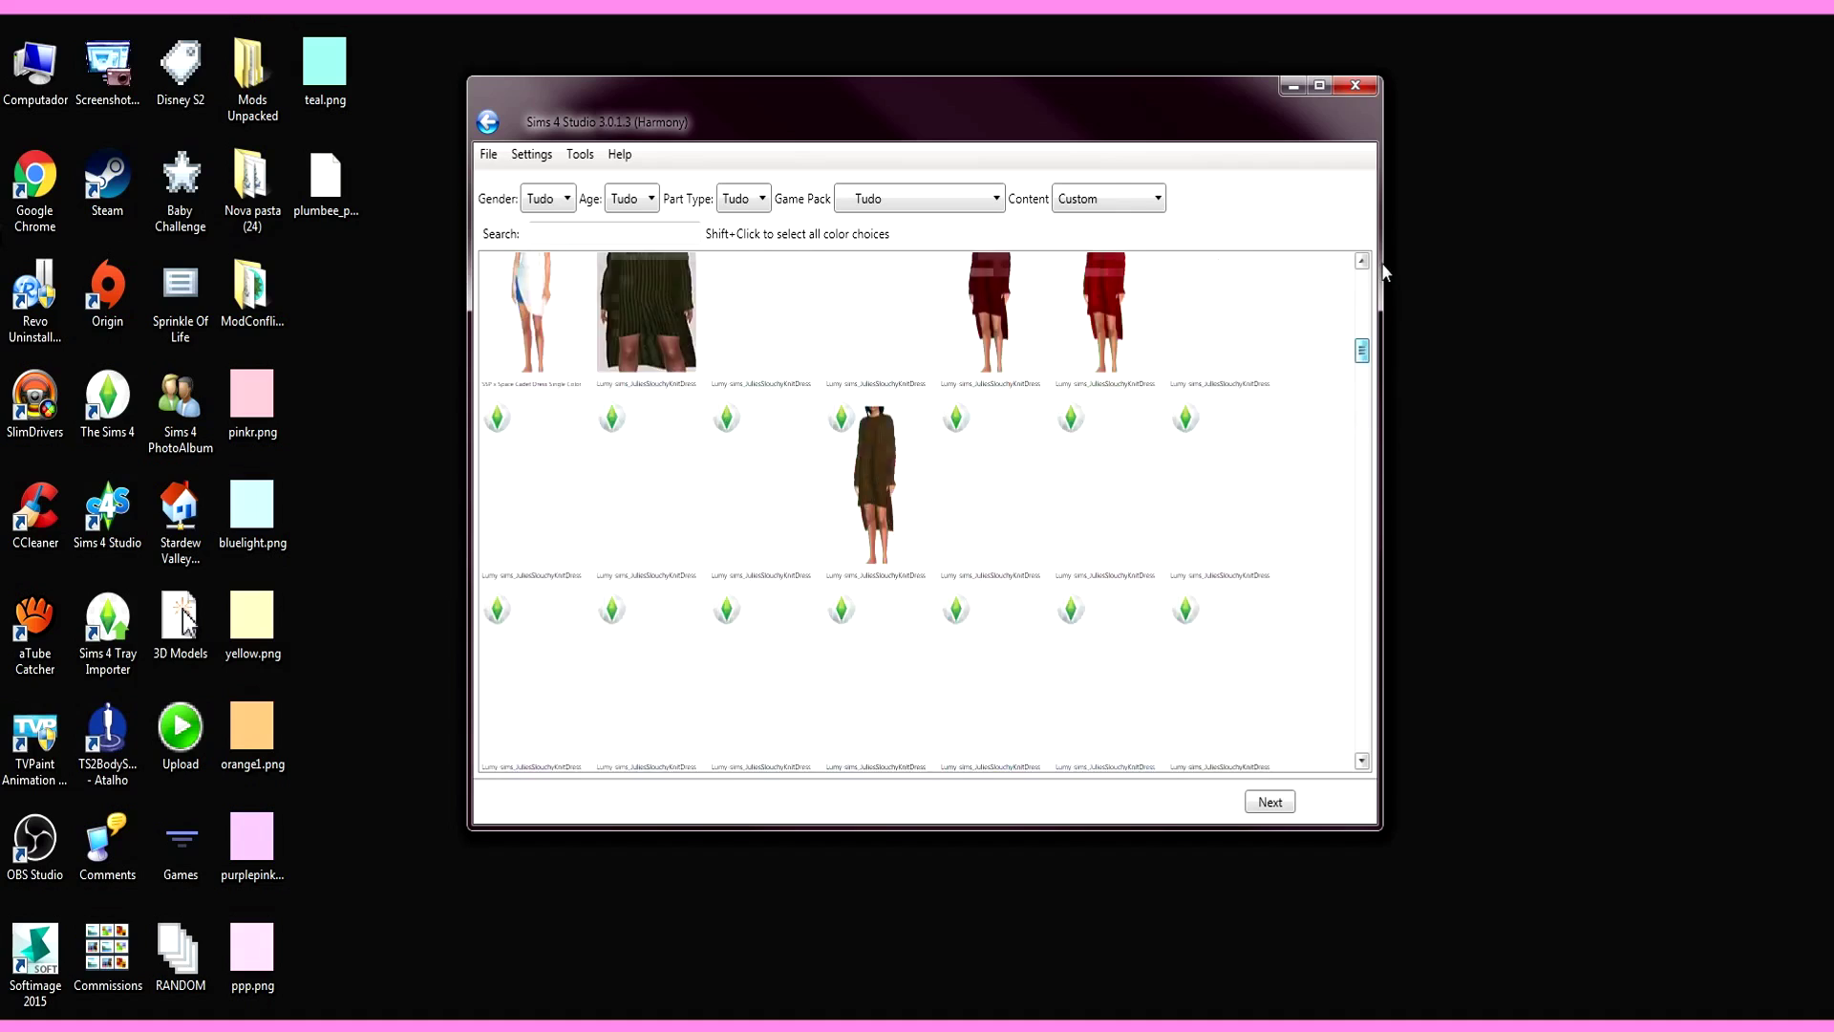
Step: Examine the package files in the Mods folder inside Documents > Sims 4 Studio
left_click(164, 965)
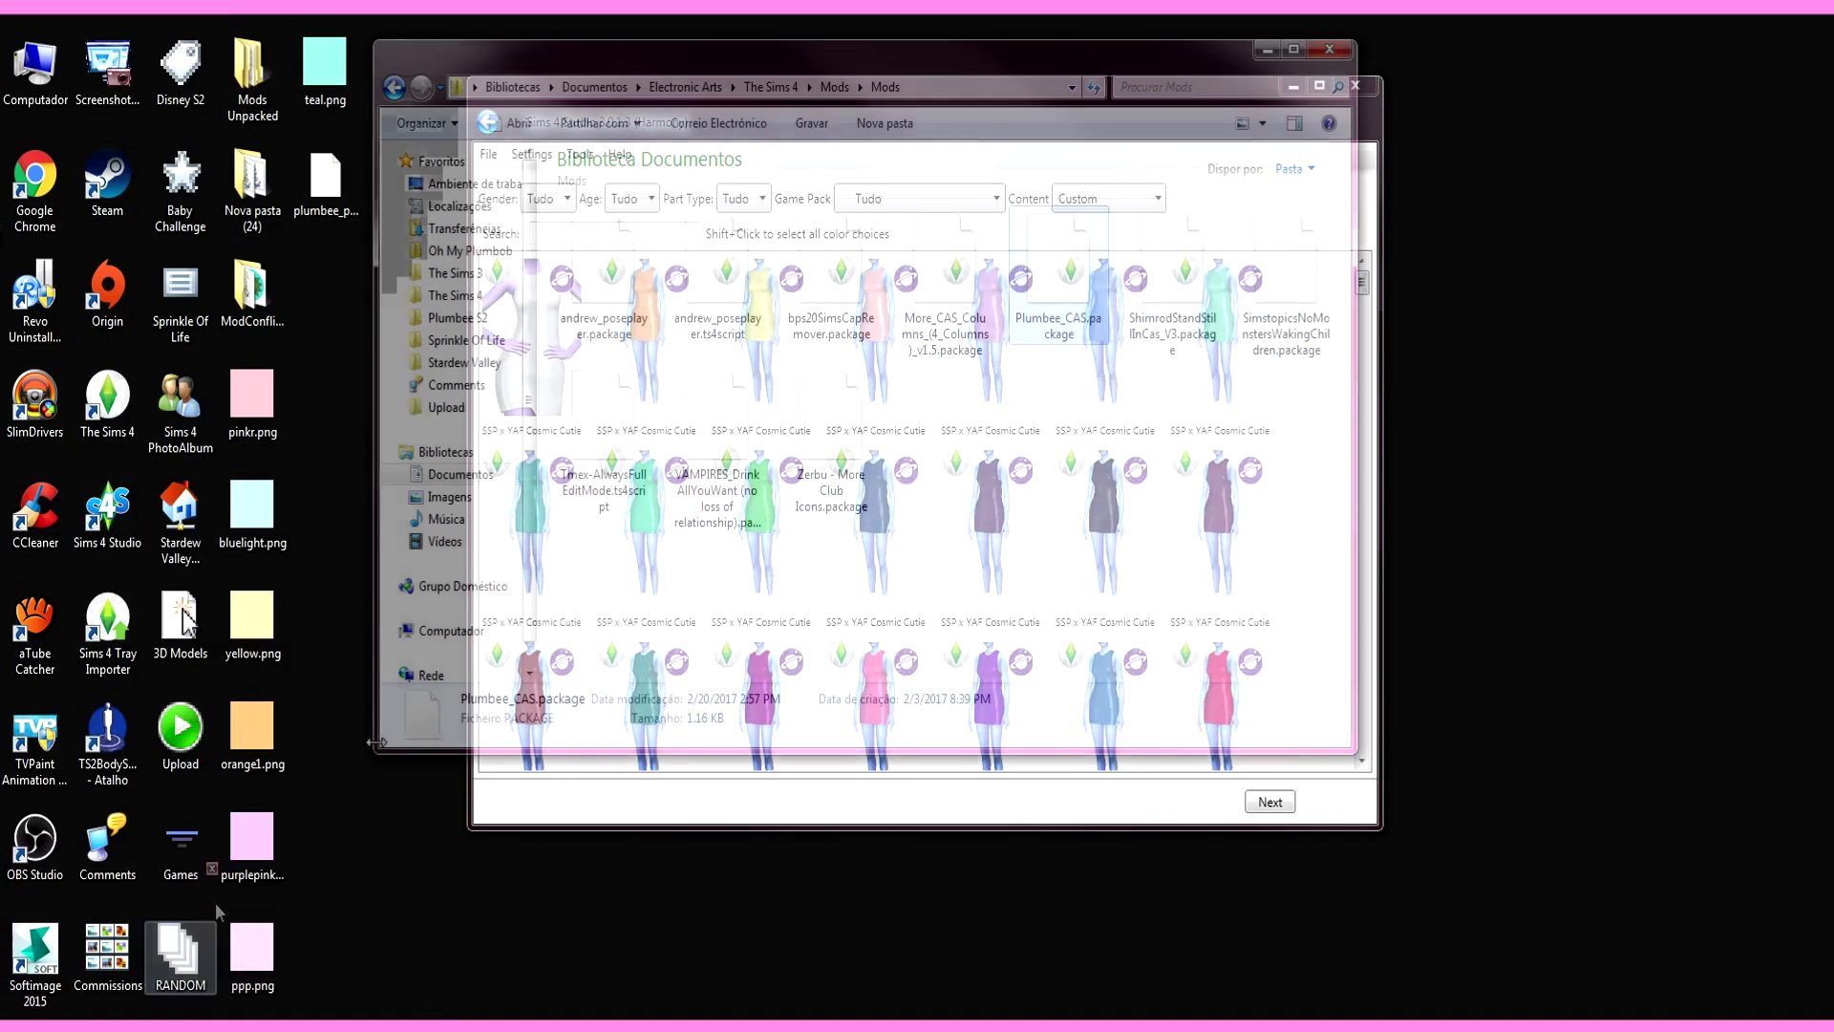
left_click(468, 478)
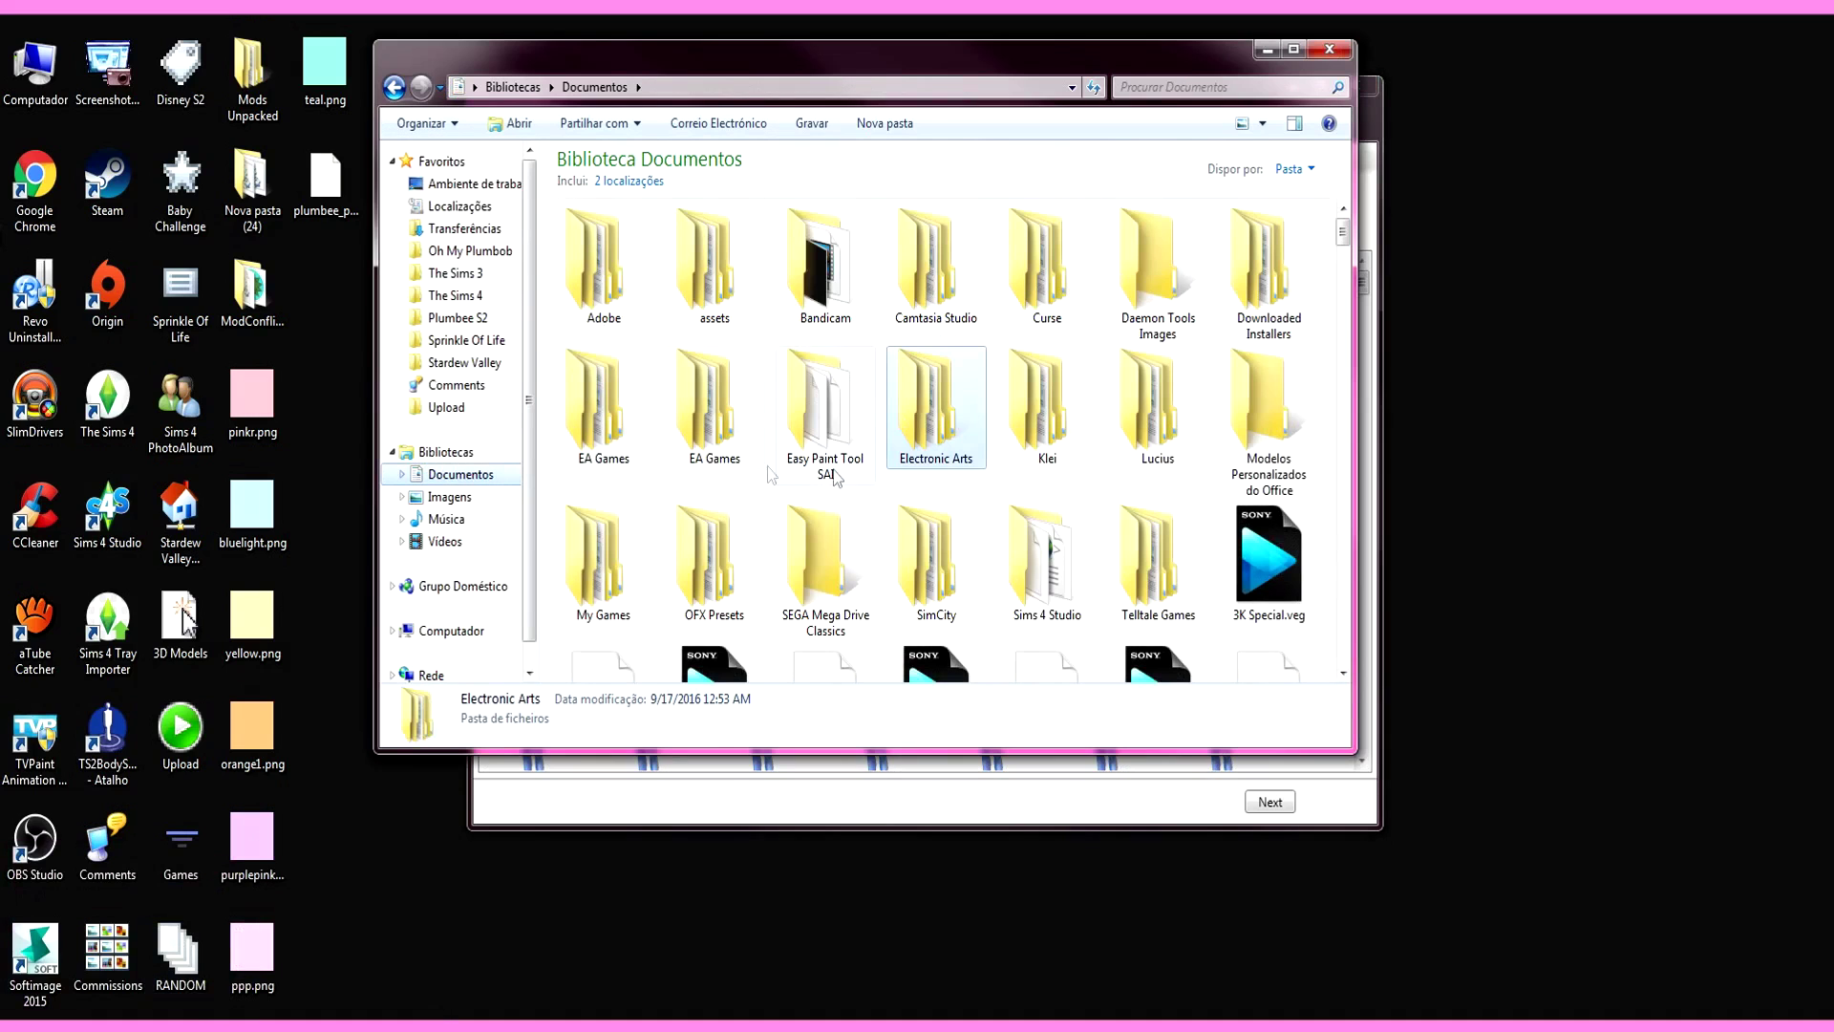
left_click(1318, 357)
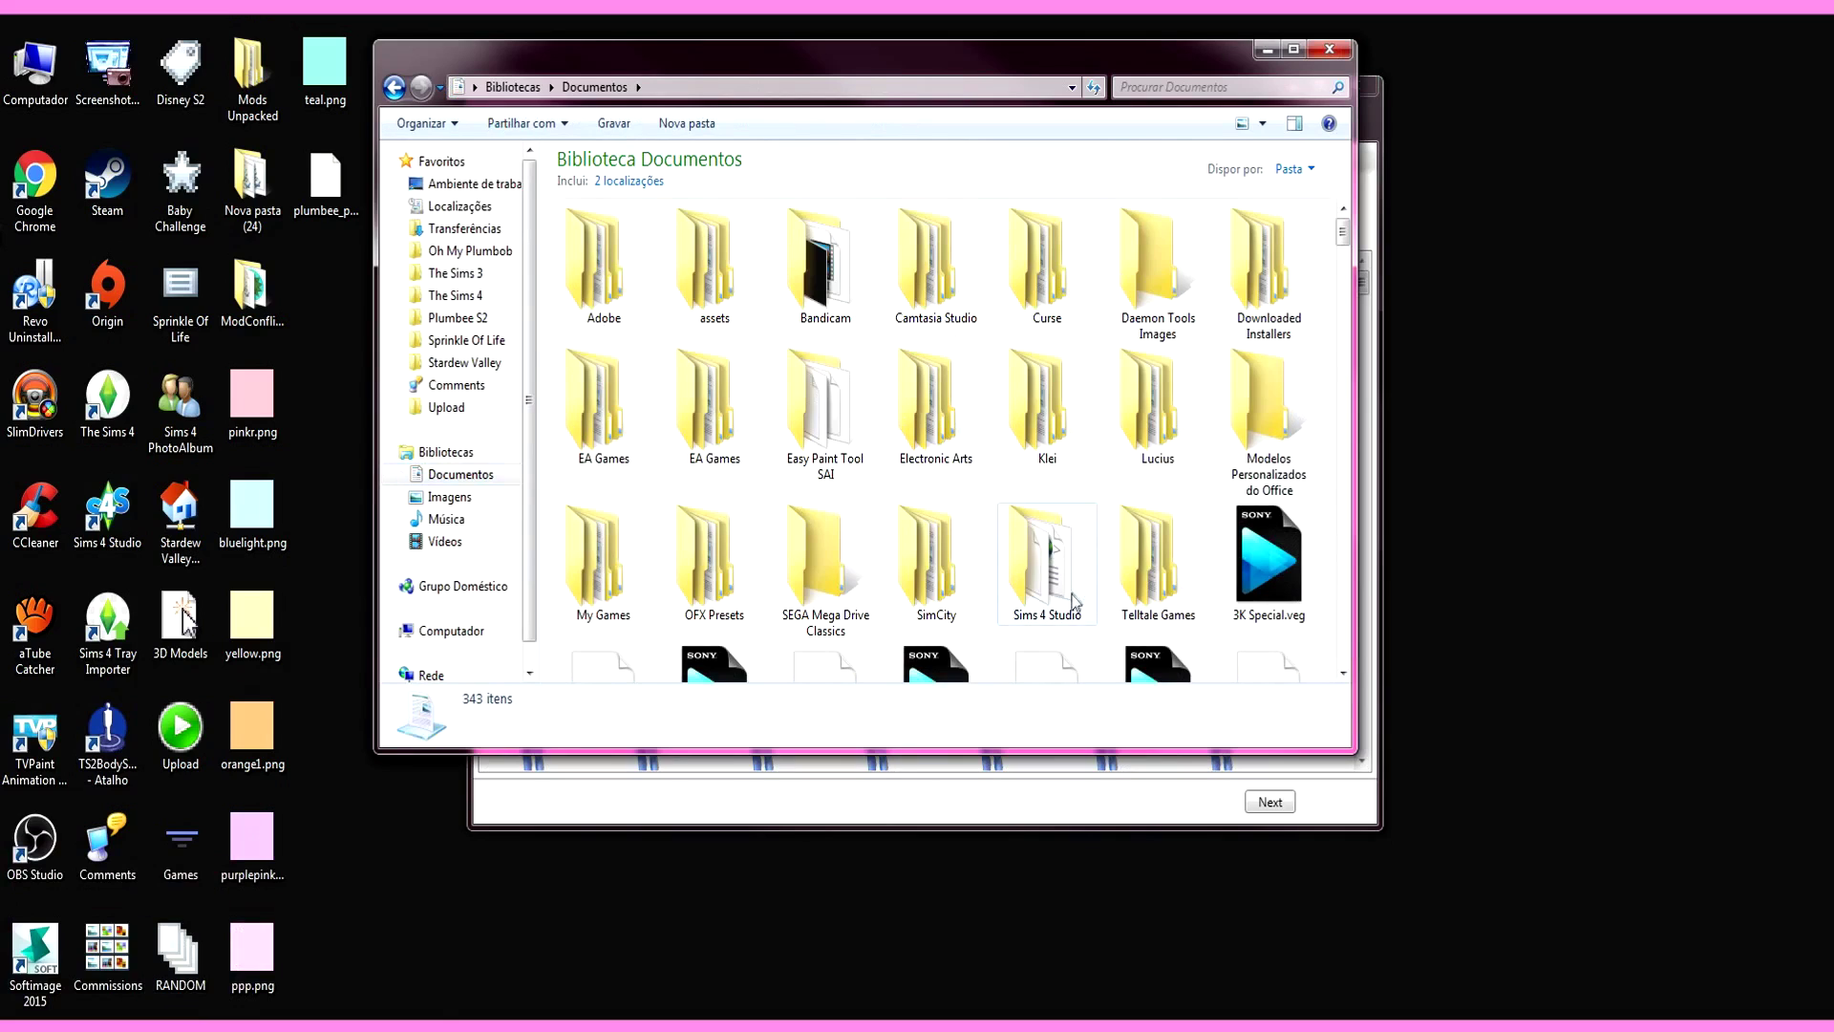
double_click(1030, 590)
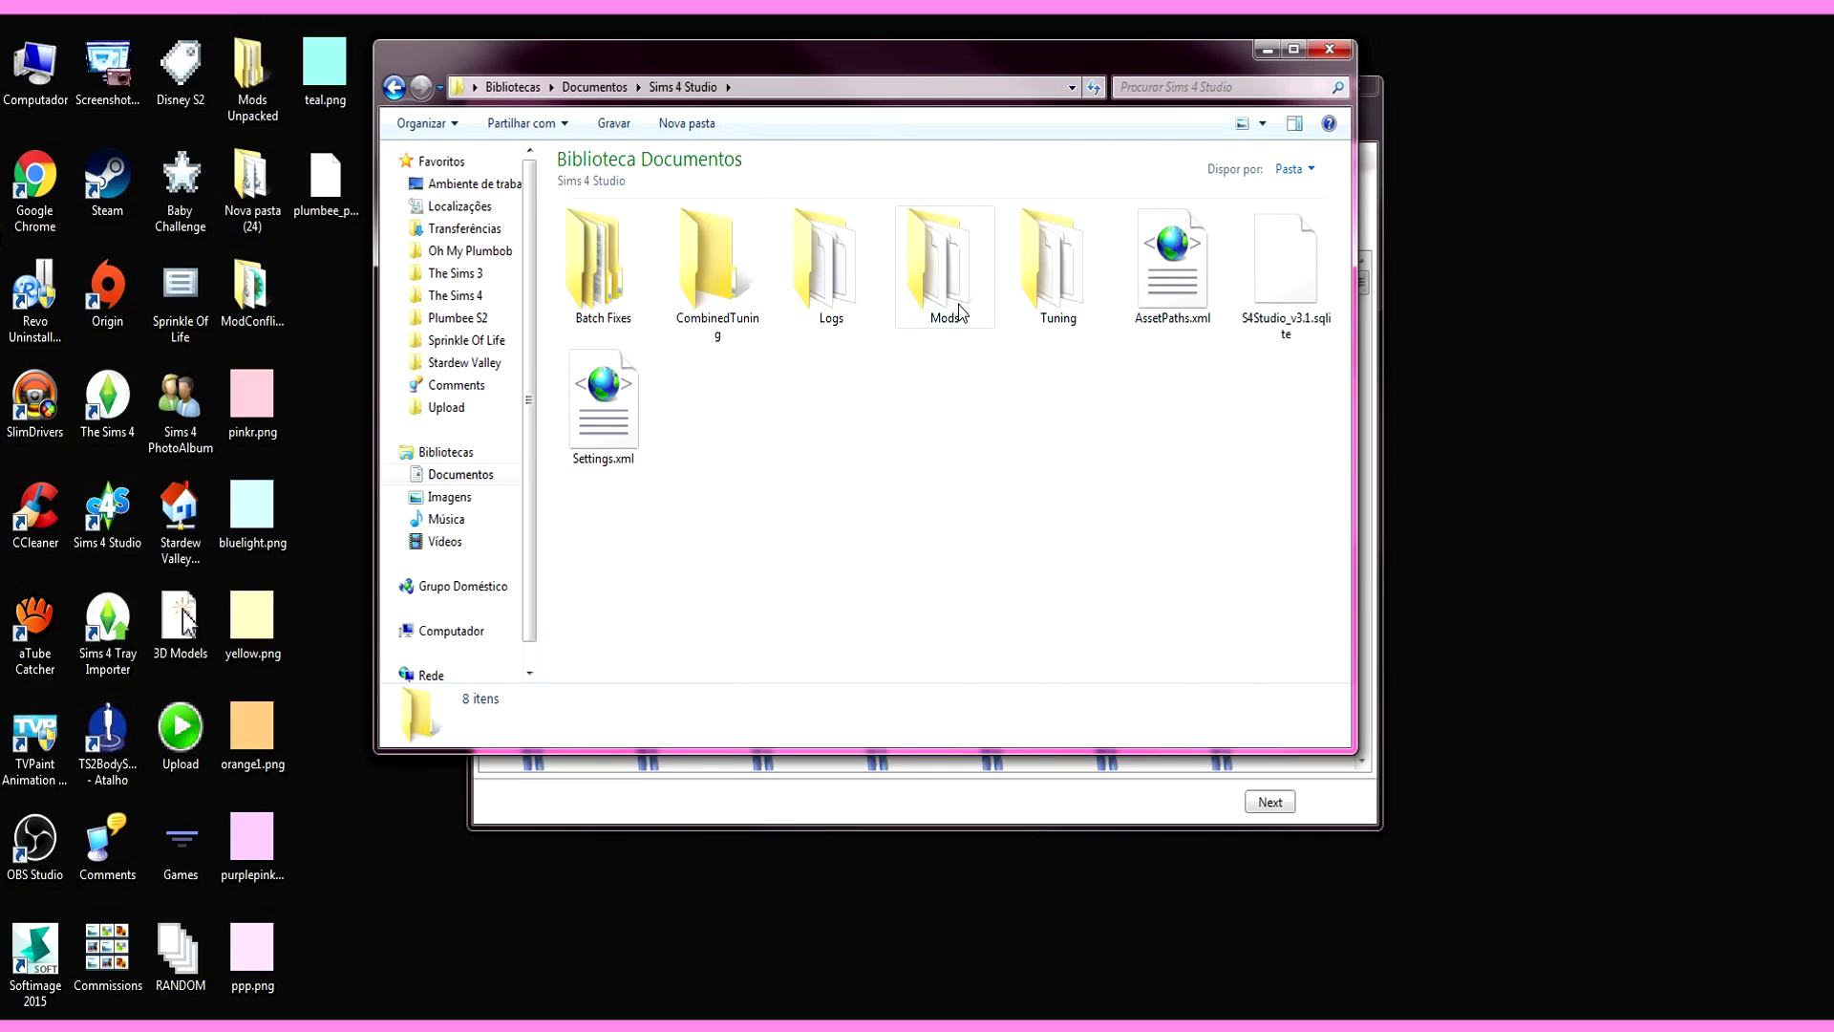
double_click(960, 308)
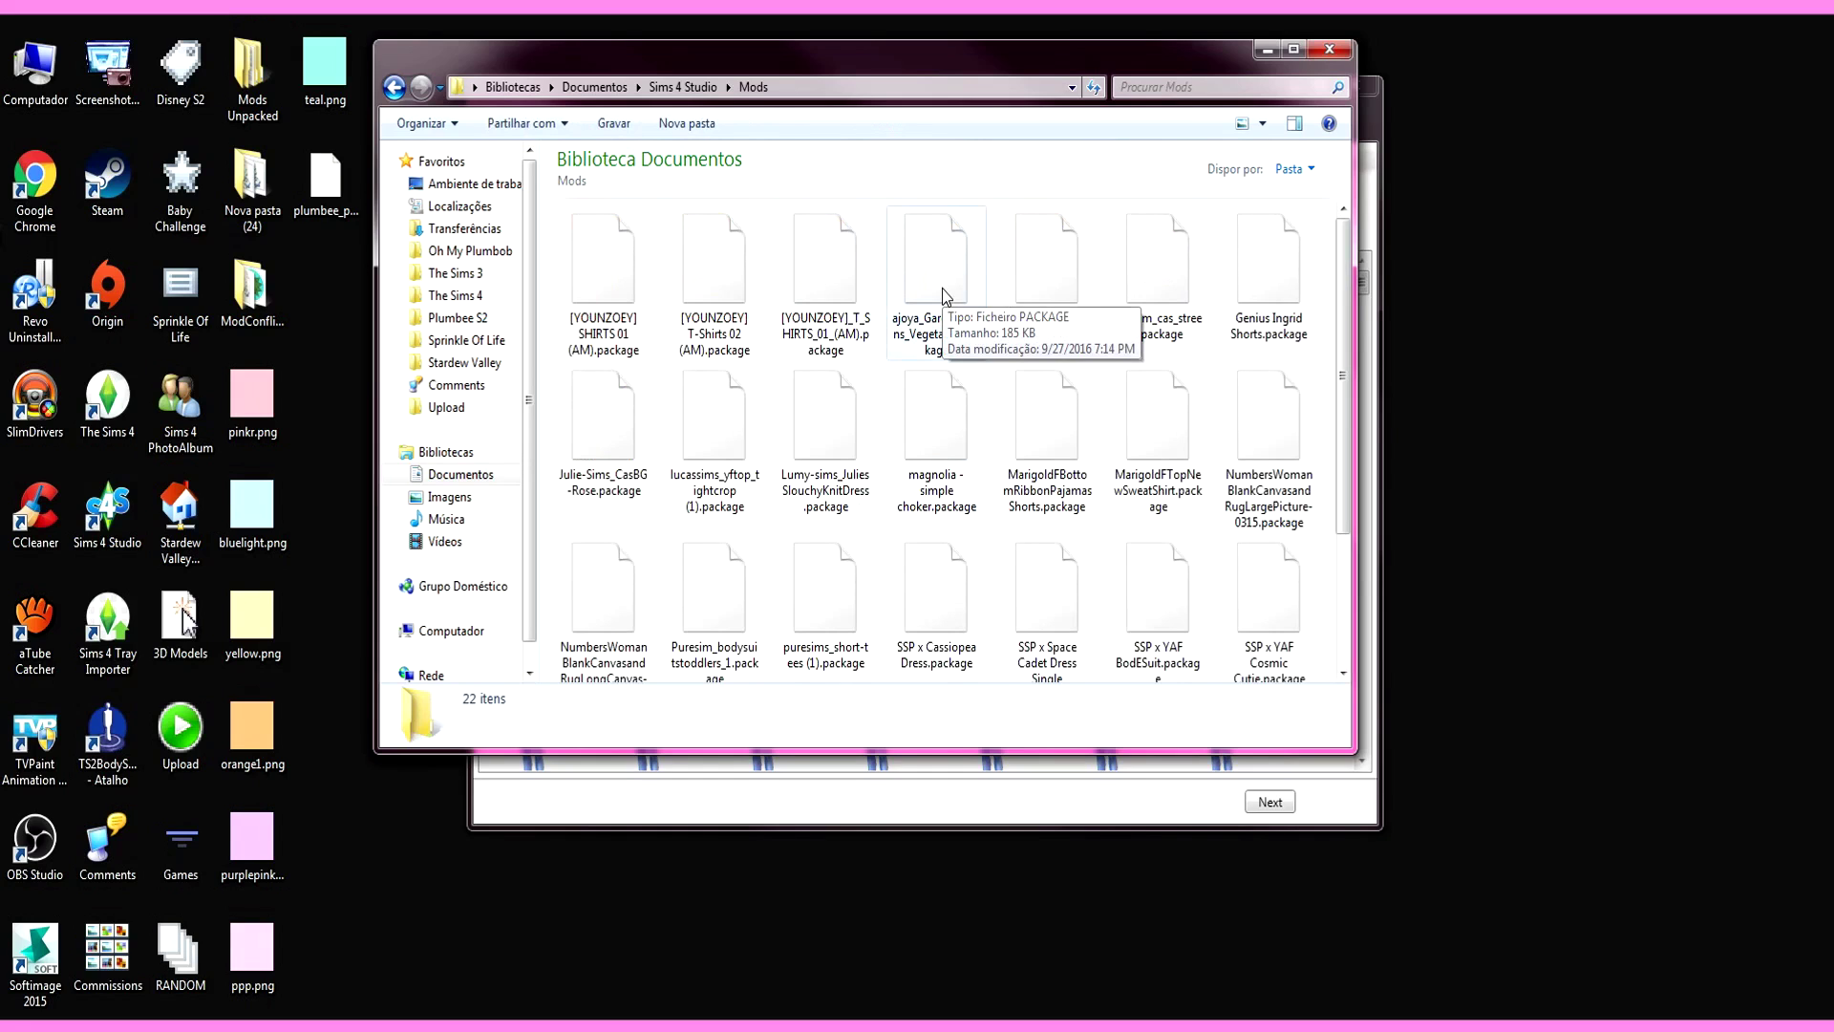
left_click(965, 303)
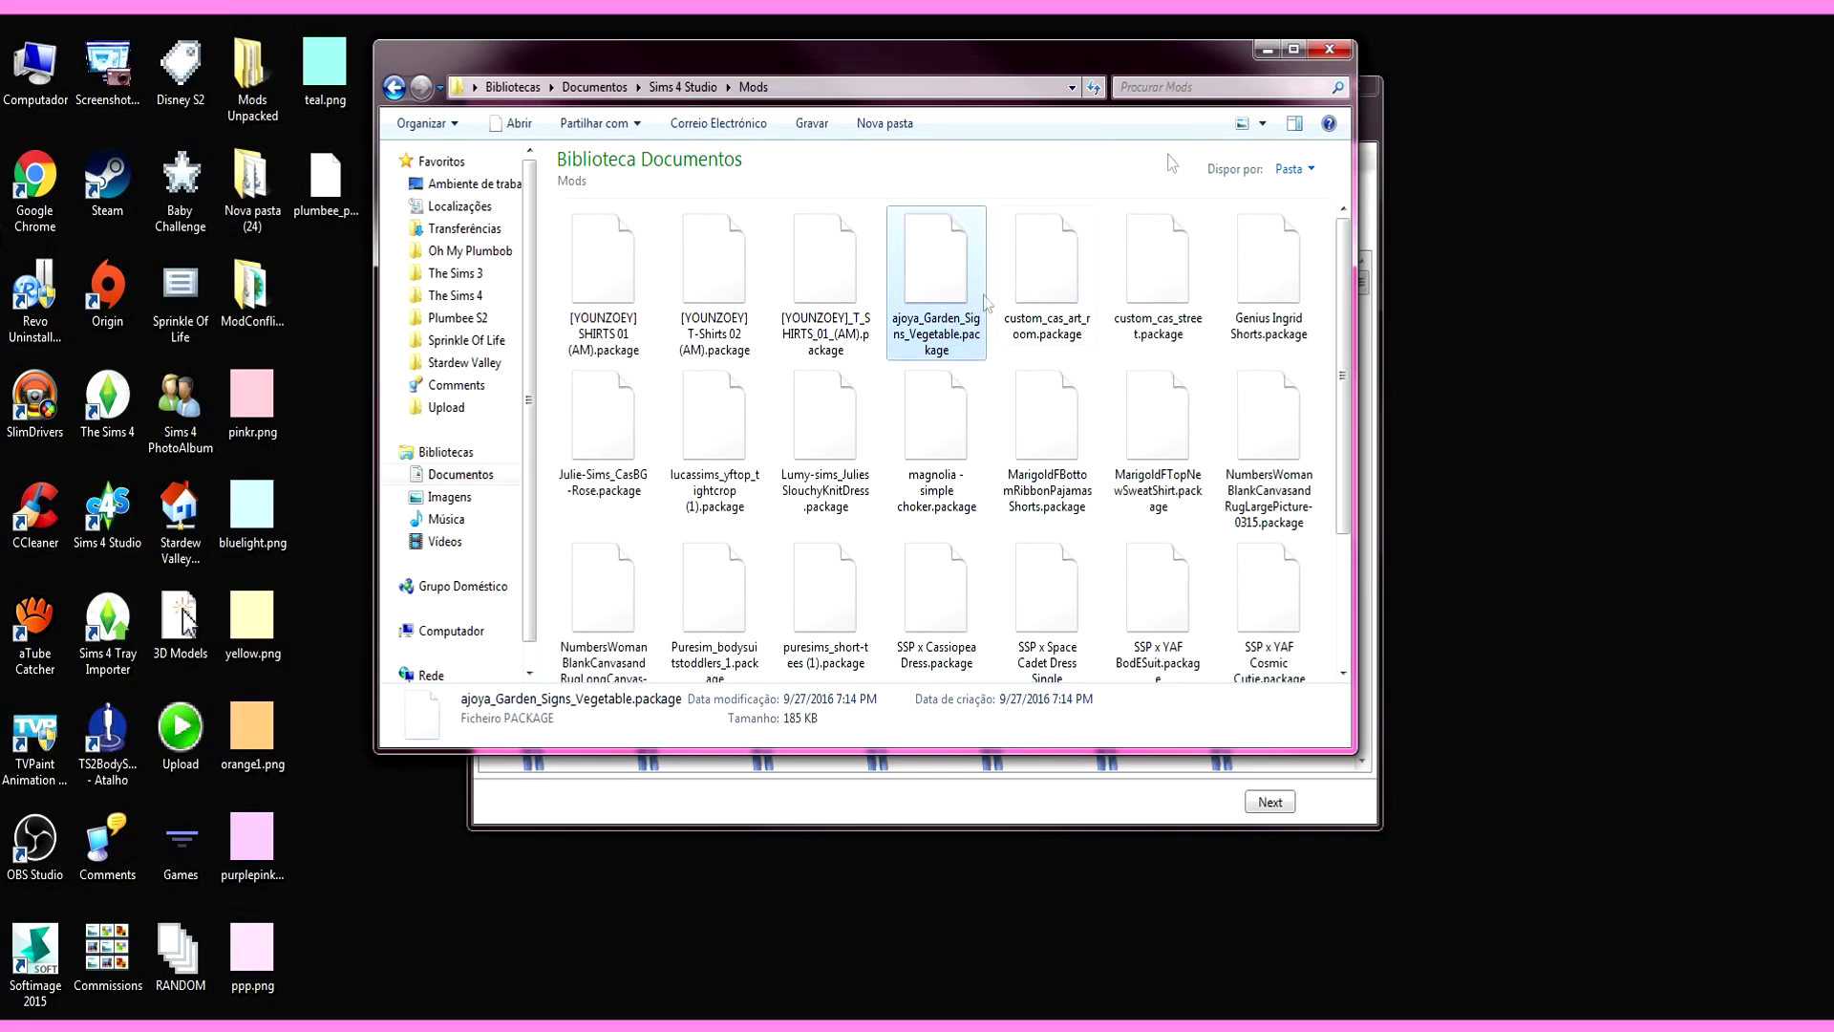
left_click(1268, 48)
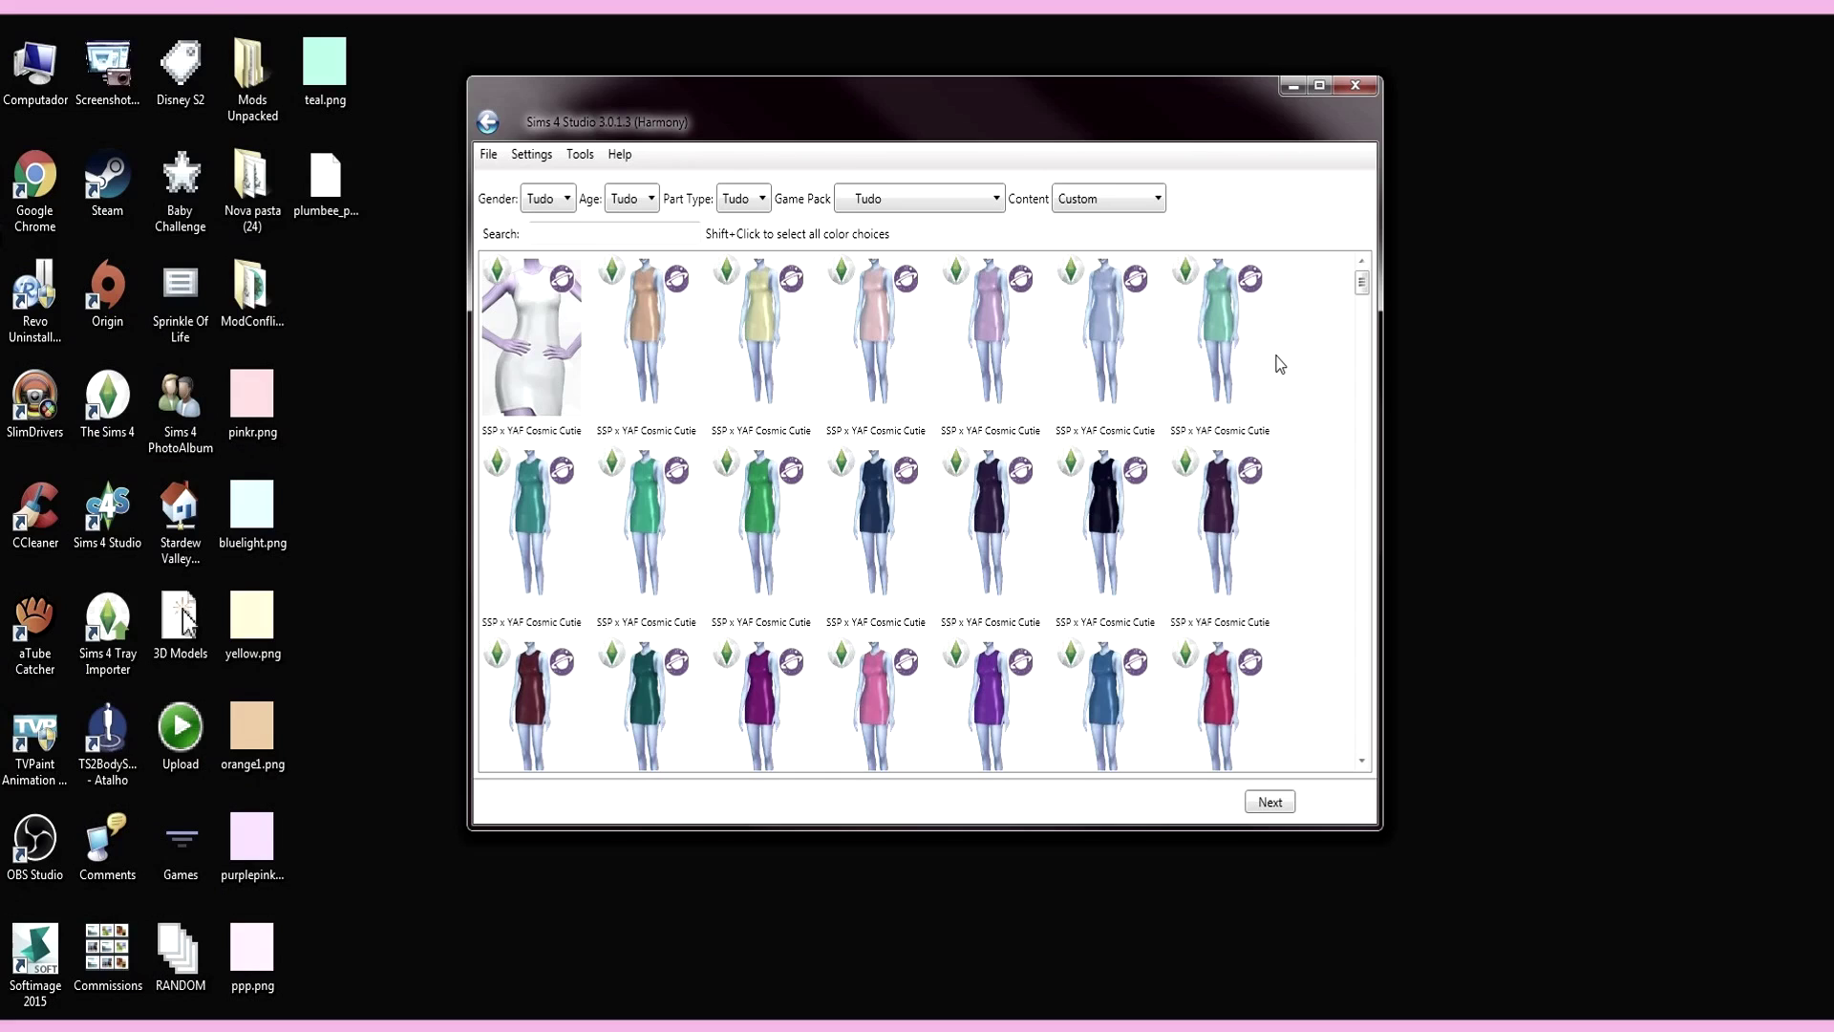
Step: Filter the CAS catalogue to Game content and browse the listed hats
left_click(1108, 198)
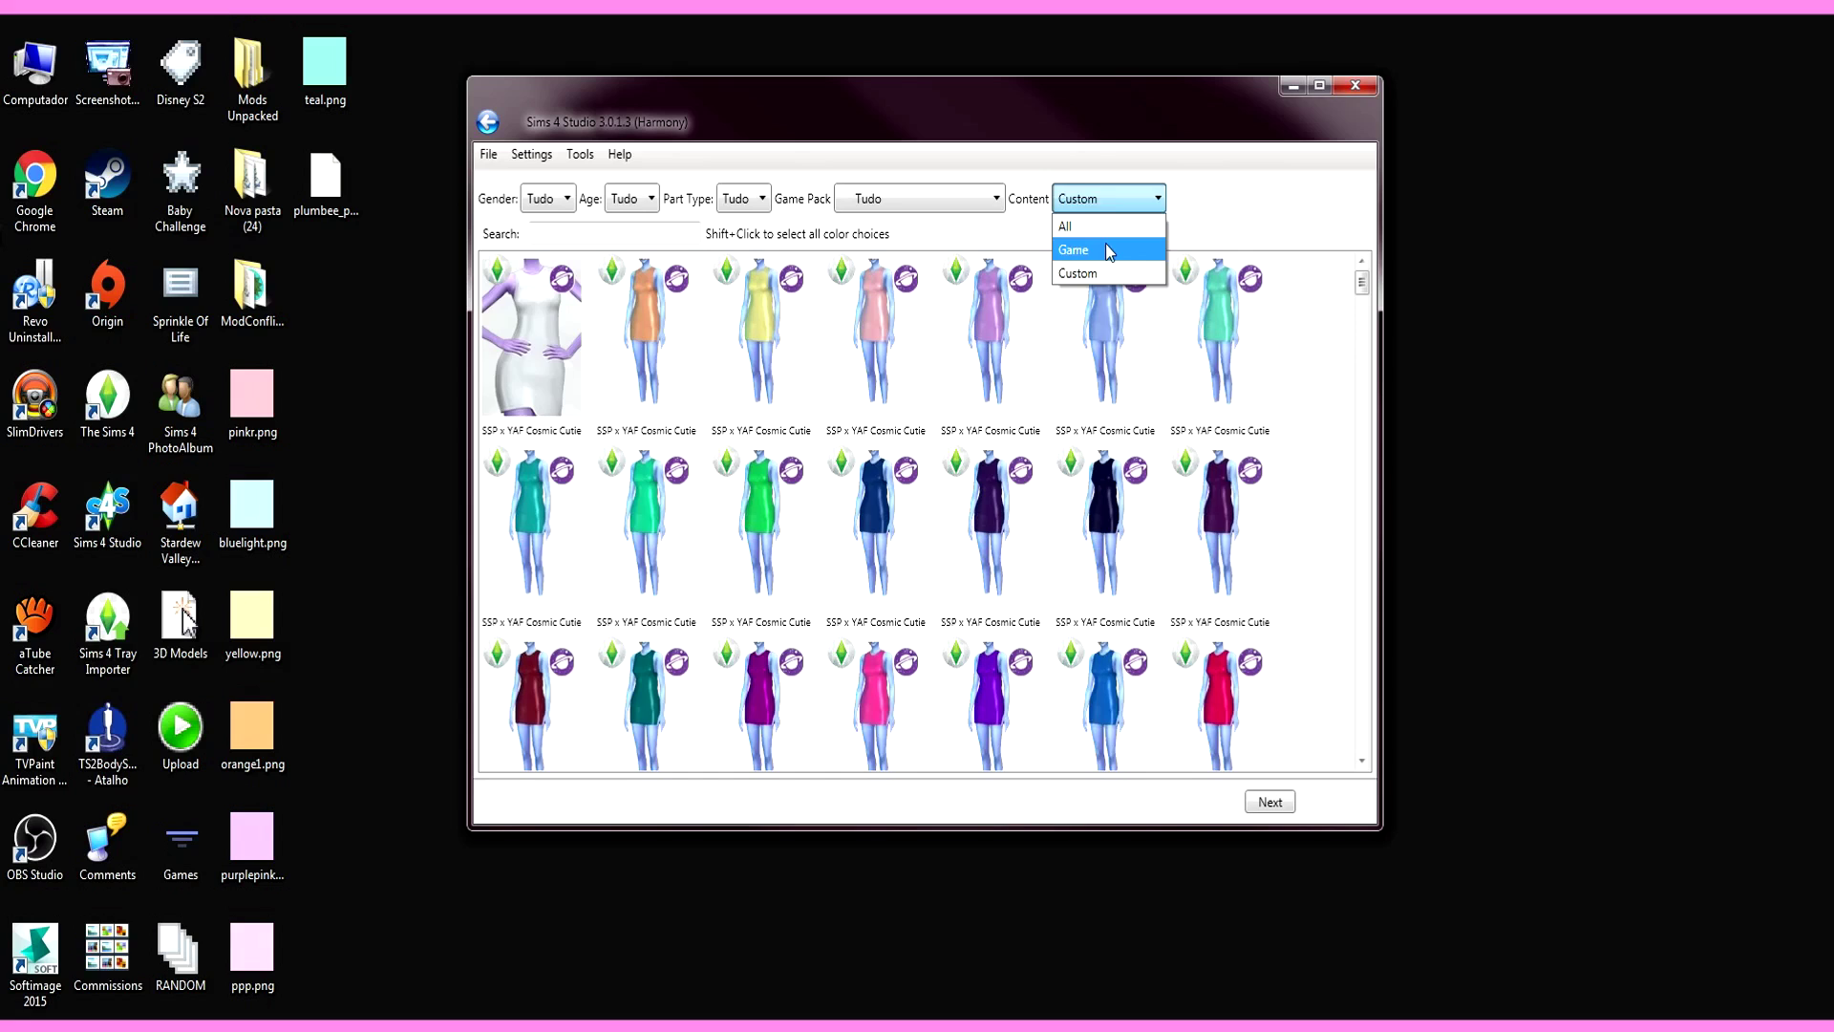
left_click(1104, 245)
scroll(1180, 361, "down", 10)
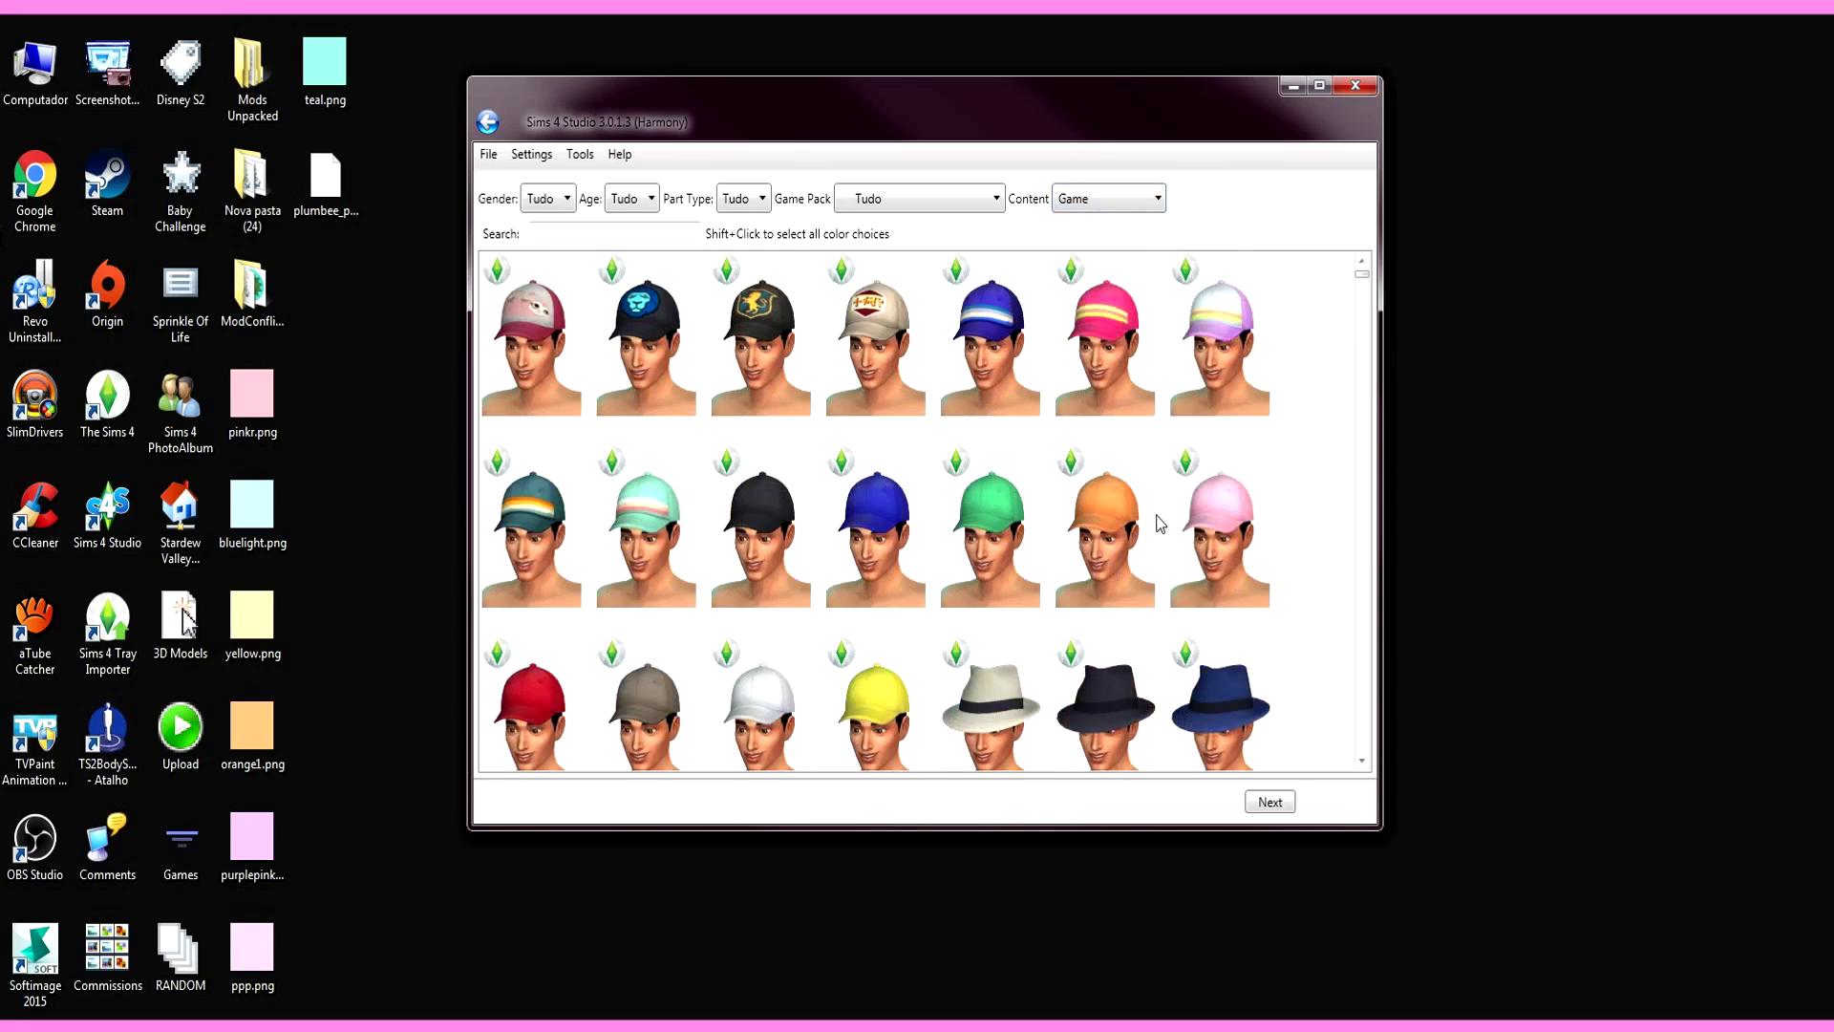
scroll(1159, 522, "down", 10)
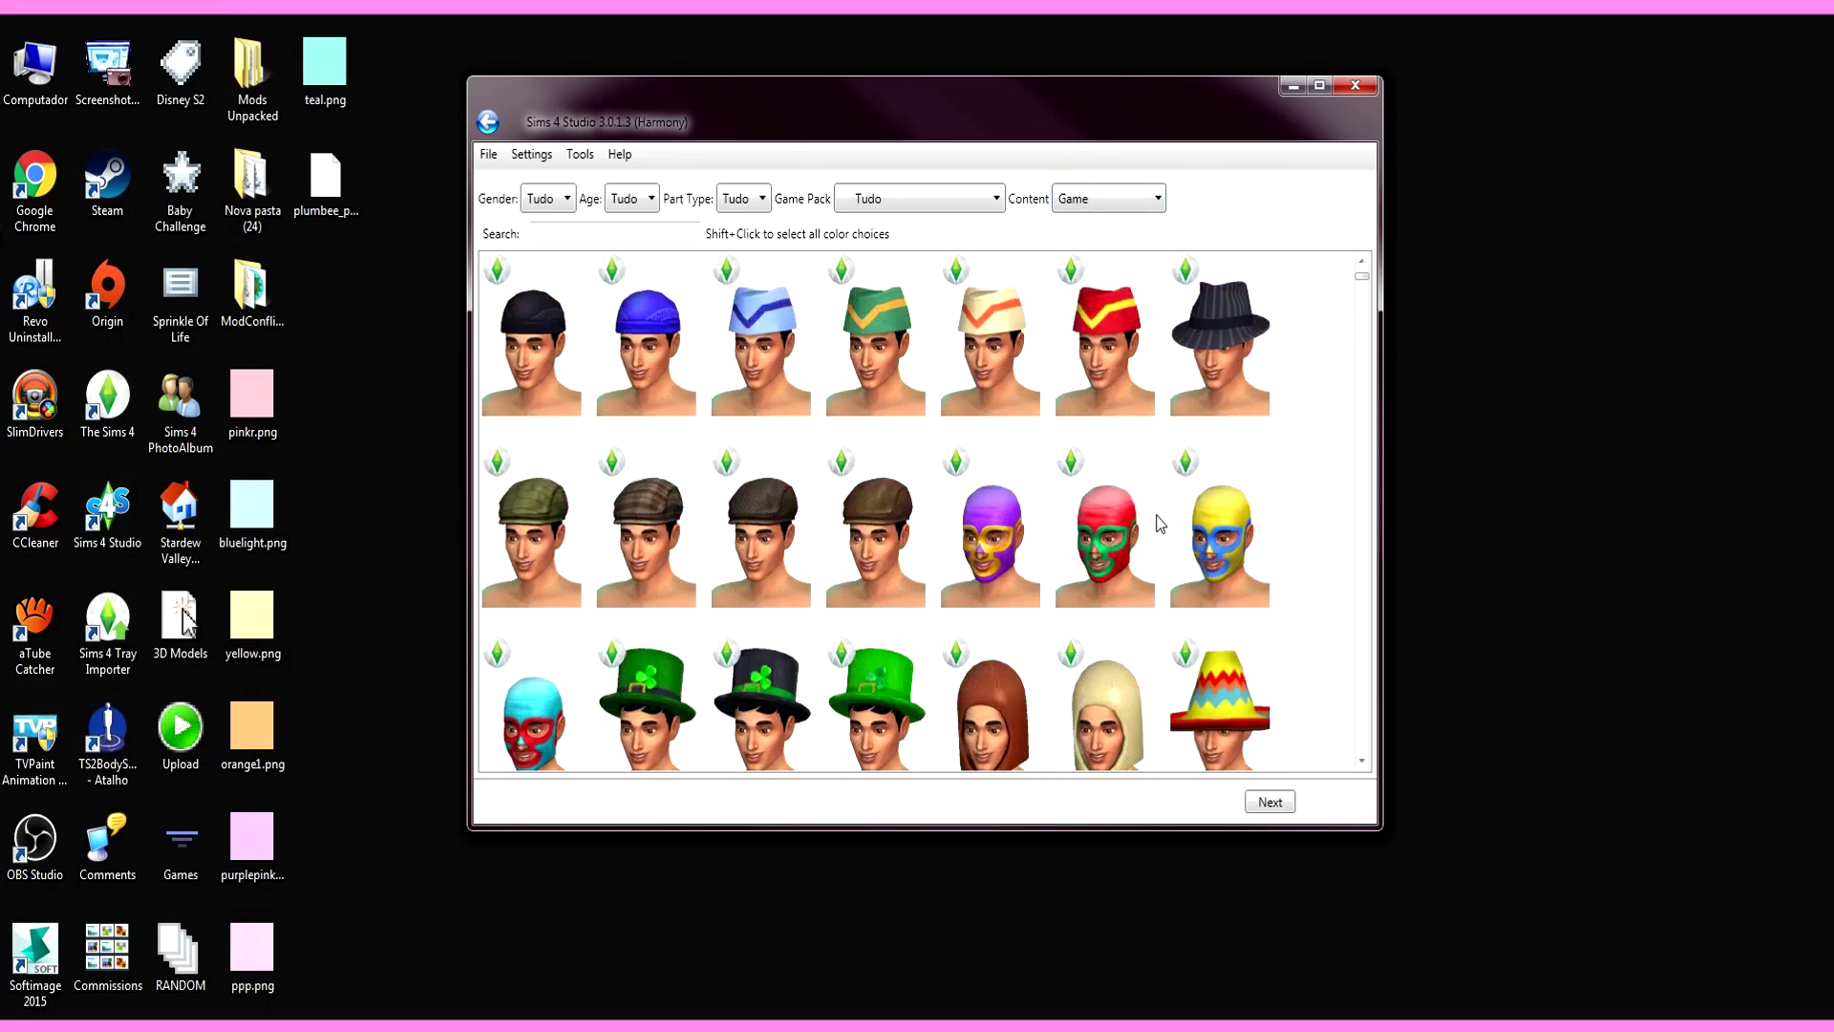
scroll(1159, 522, "down", 2)
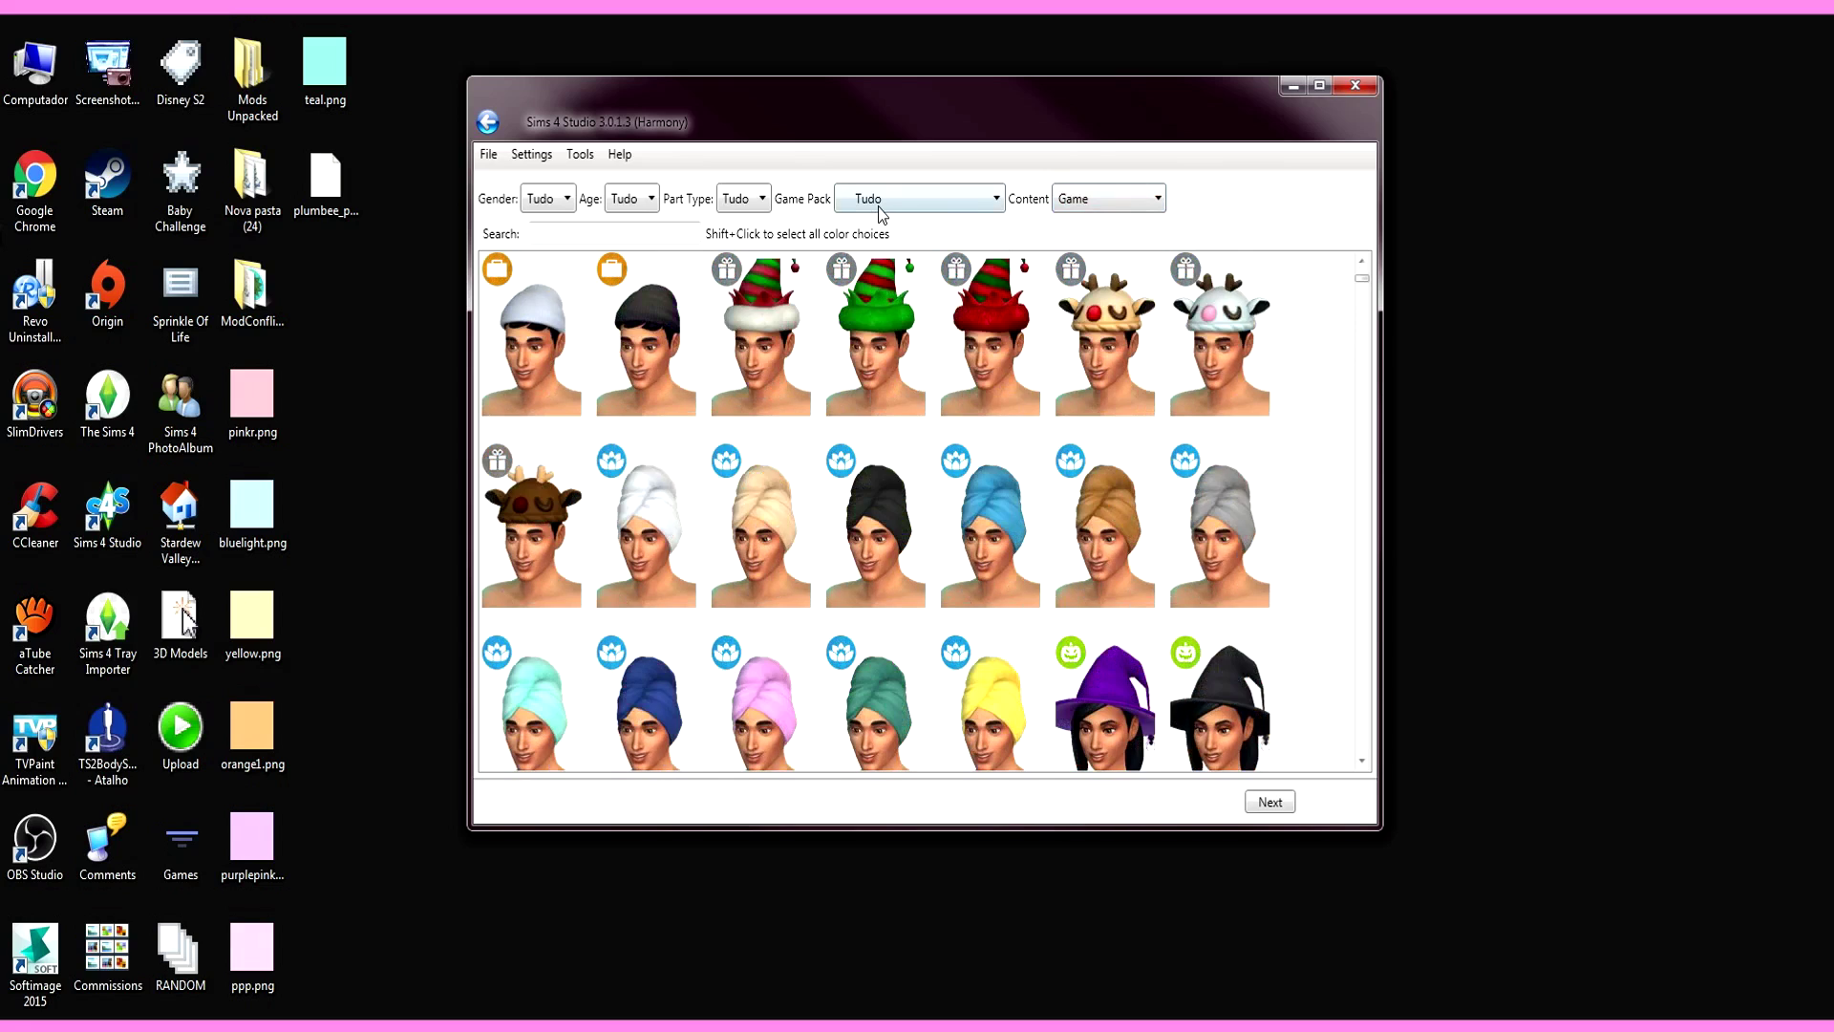
Step: Review the packs offered by the Game Pack filter
left_click(879, 204)
scroll(998, 405, "down", 2)
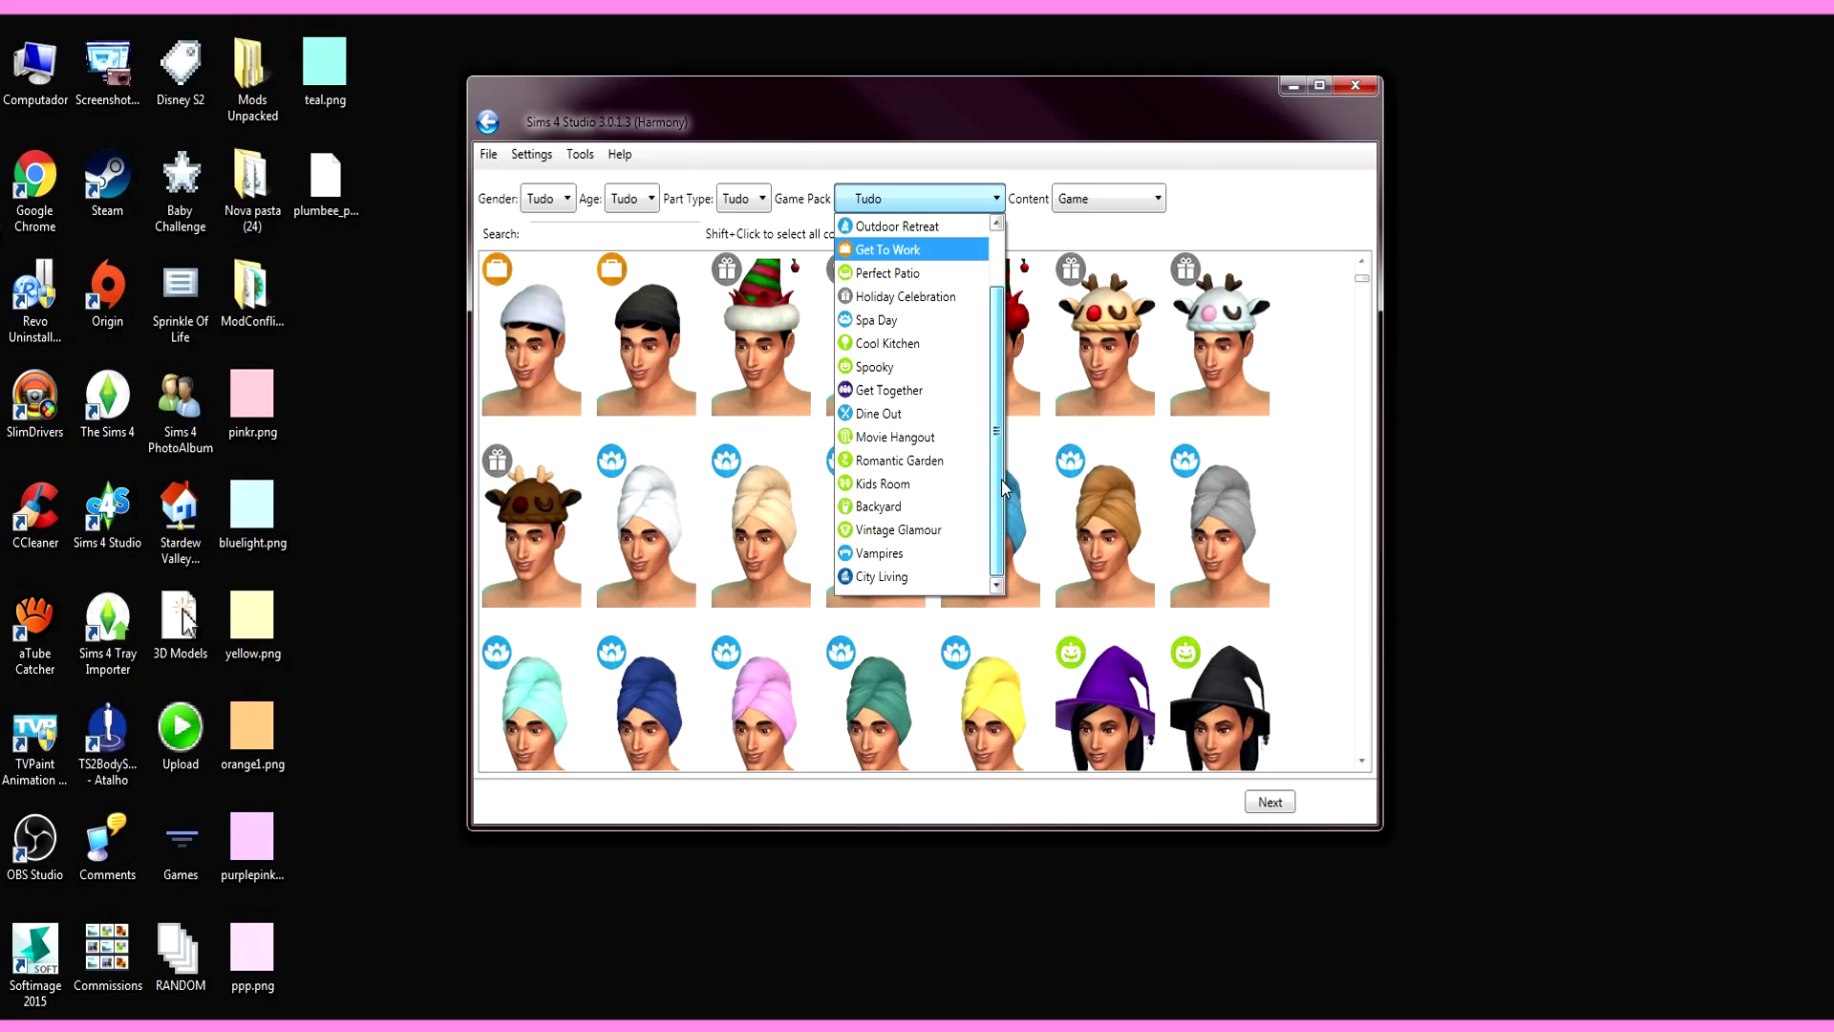
left_click(748, 210)
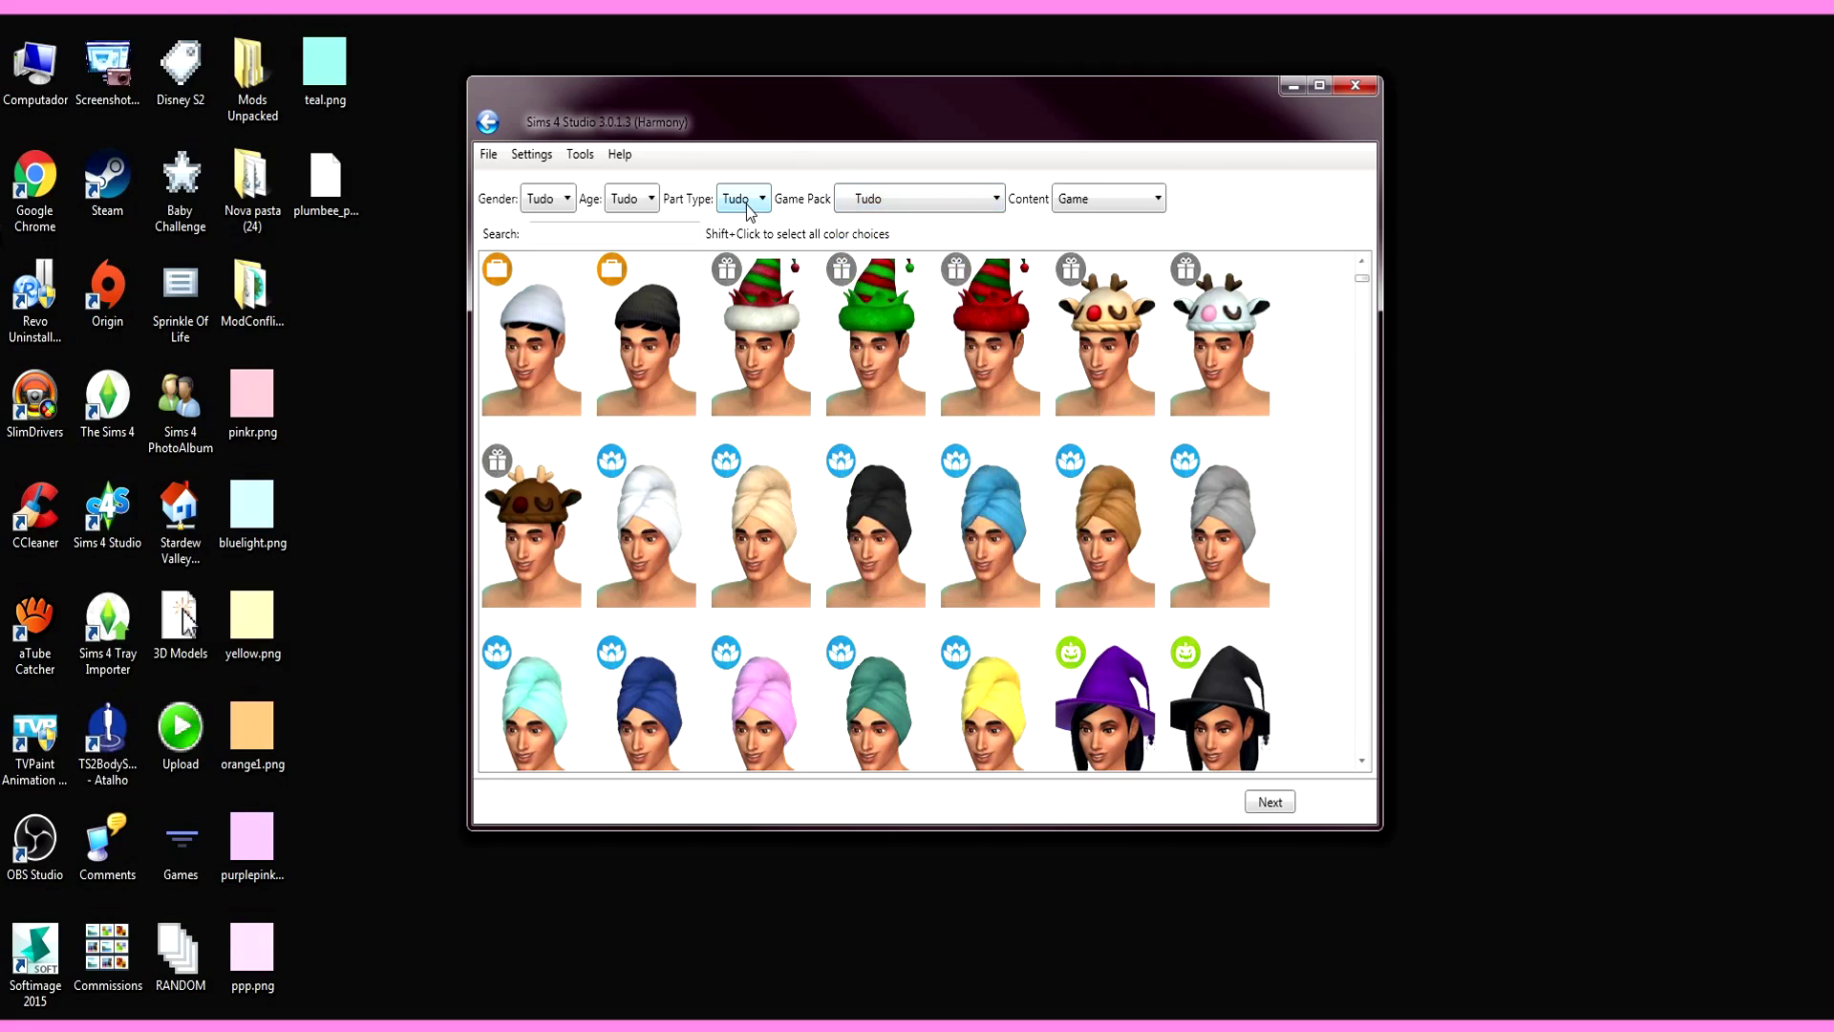
Step: Look through the Part Type options and filter the catalogue to Batom
left_click(750, 209)
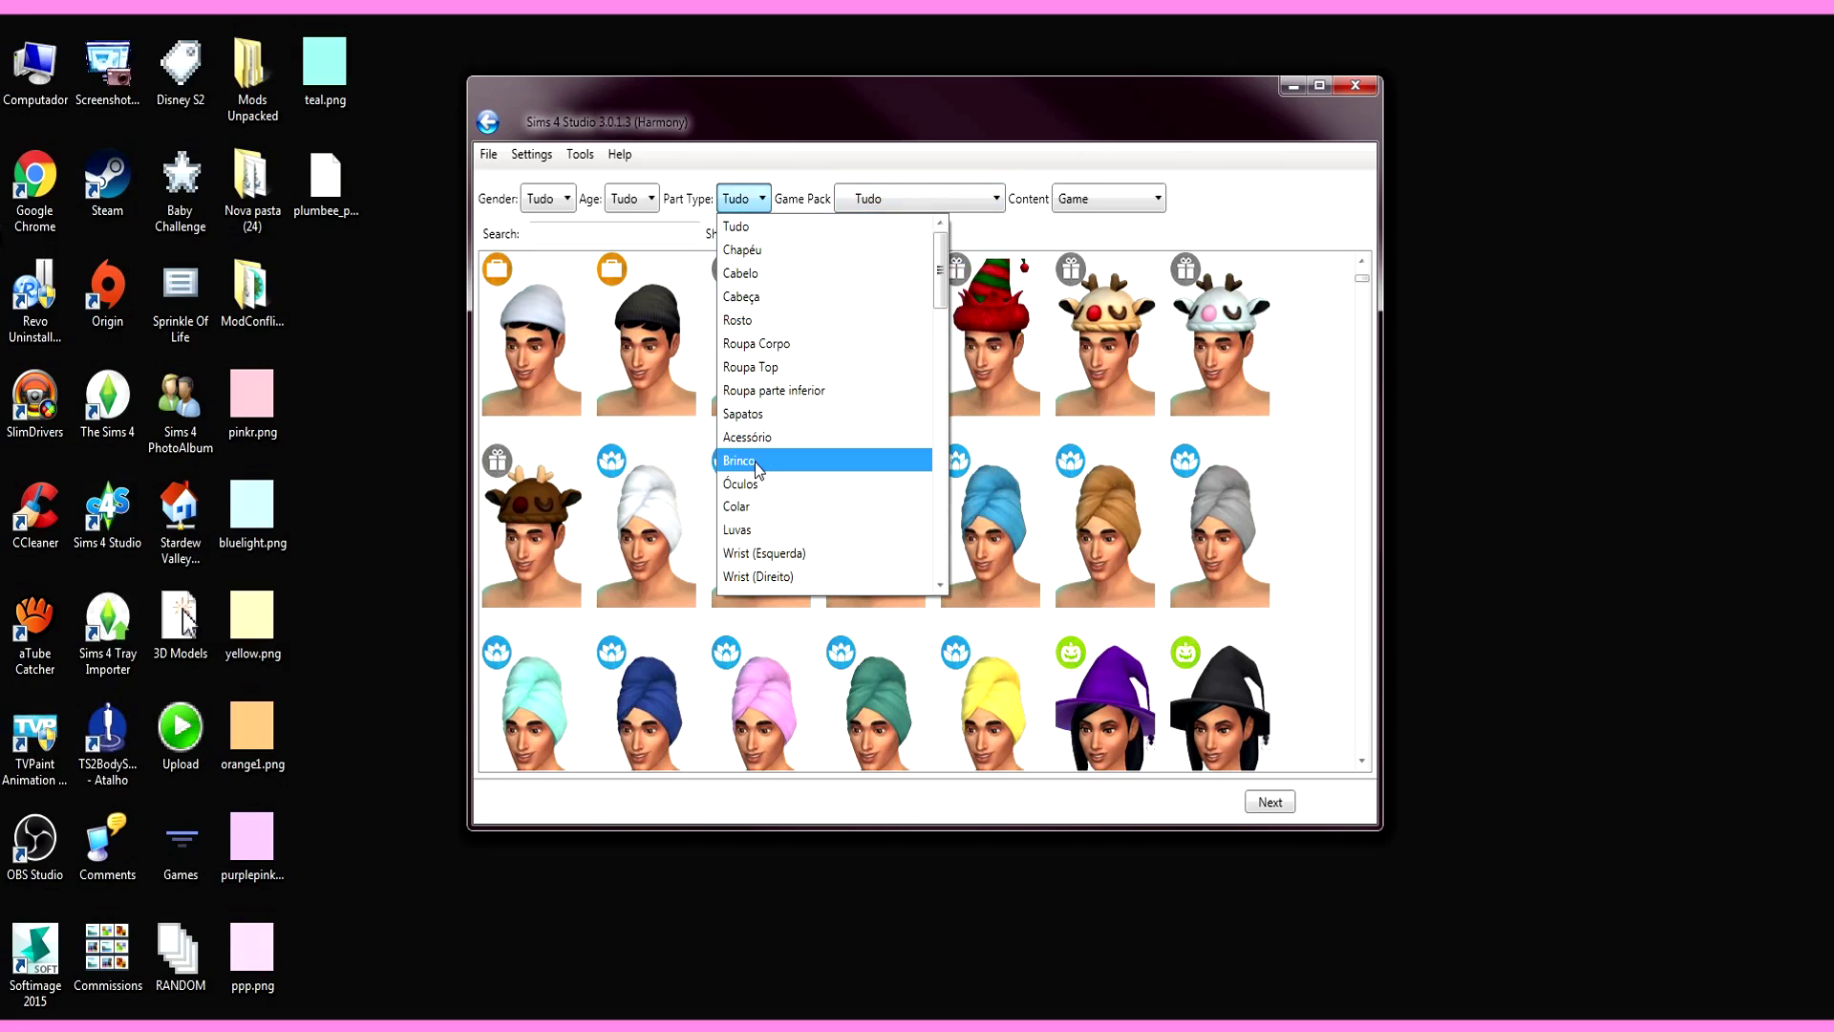
scroll(762, 530, "down", 3)
scroll(762, 535, "down", 7)
scroll(766, 537, "down", 1)
scroll(764, 536, "down", 5)
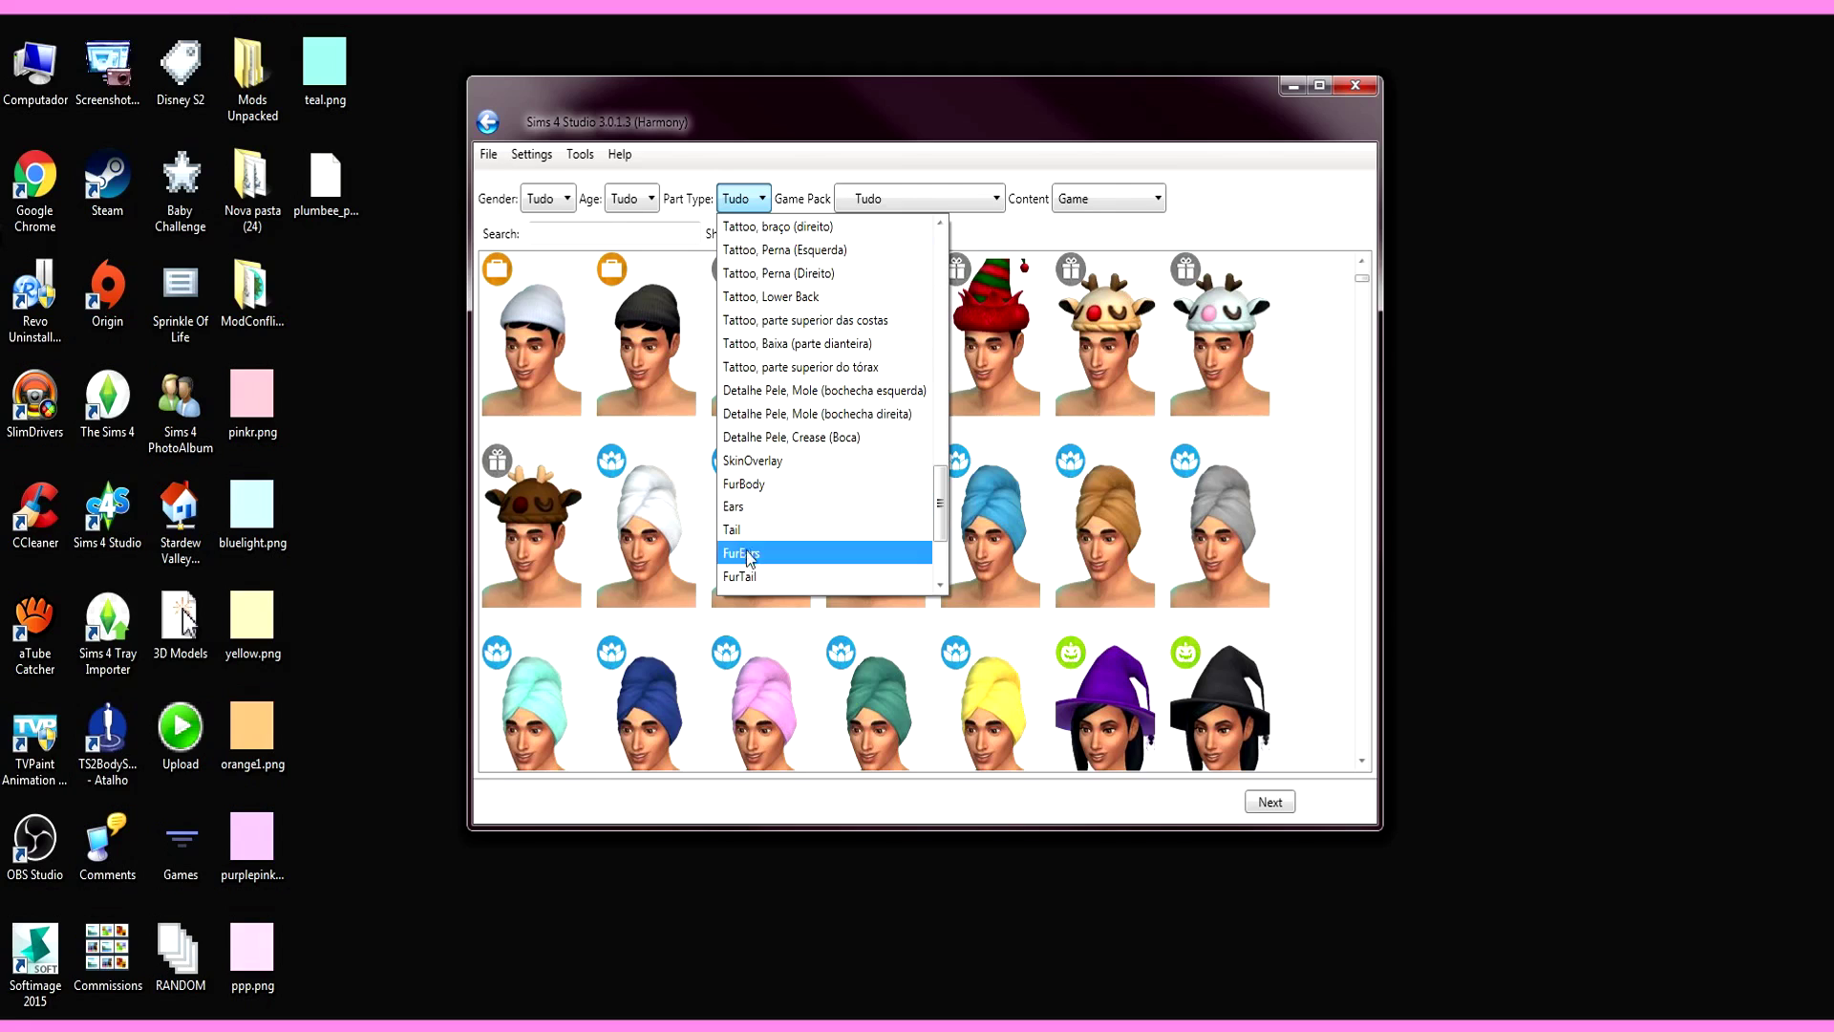
left_click(821, 530)
Step: Filter the CAS catalogue to Roupa Top parts for age Adulto and gender Feminino
left_click(732, 203)
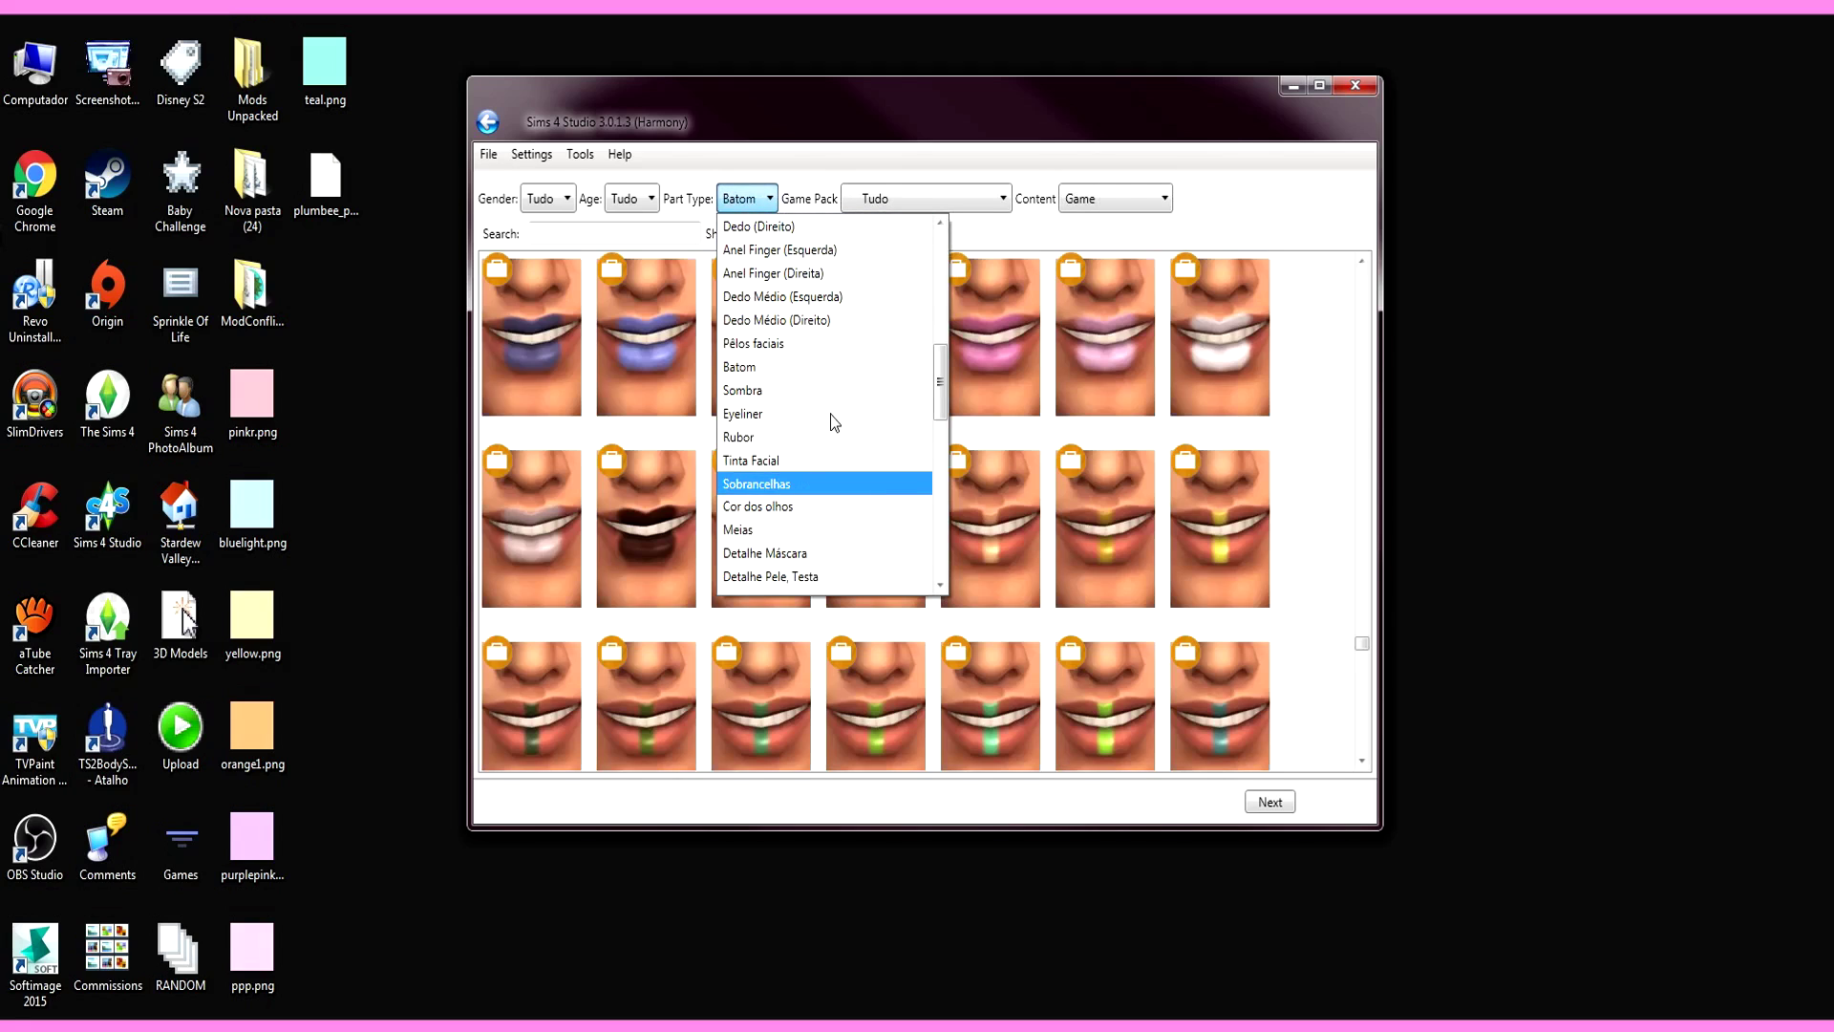
scroll(831, 415, "up", 5)
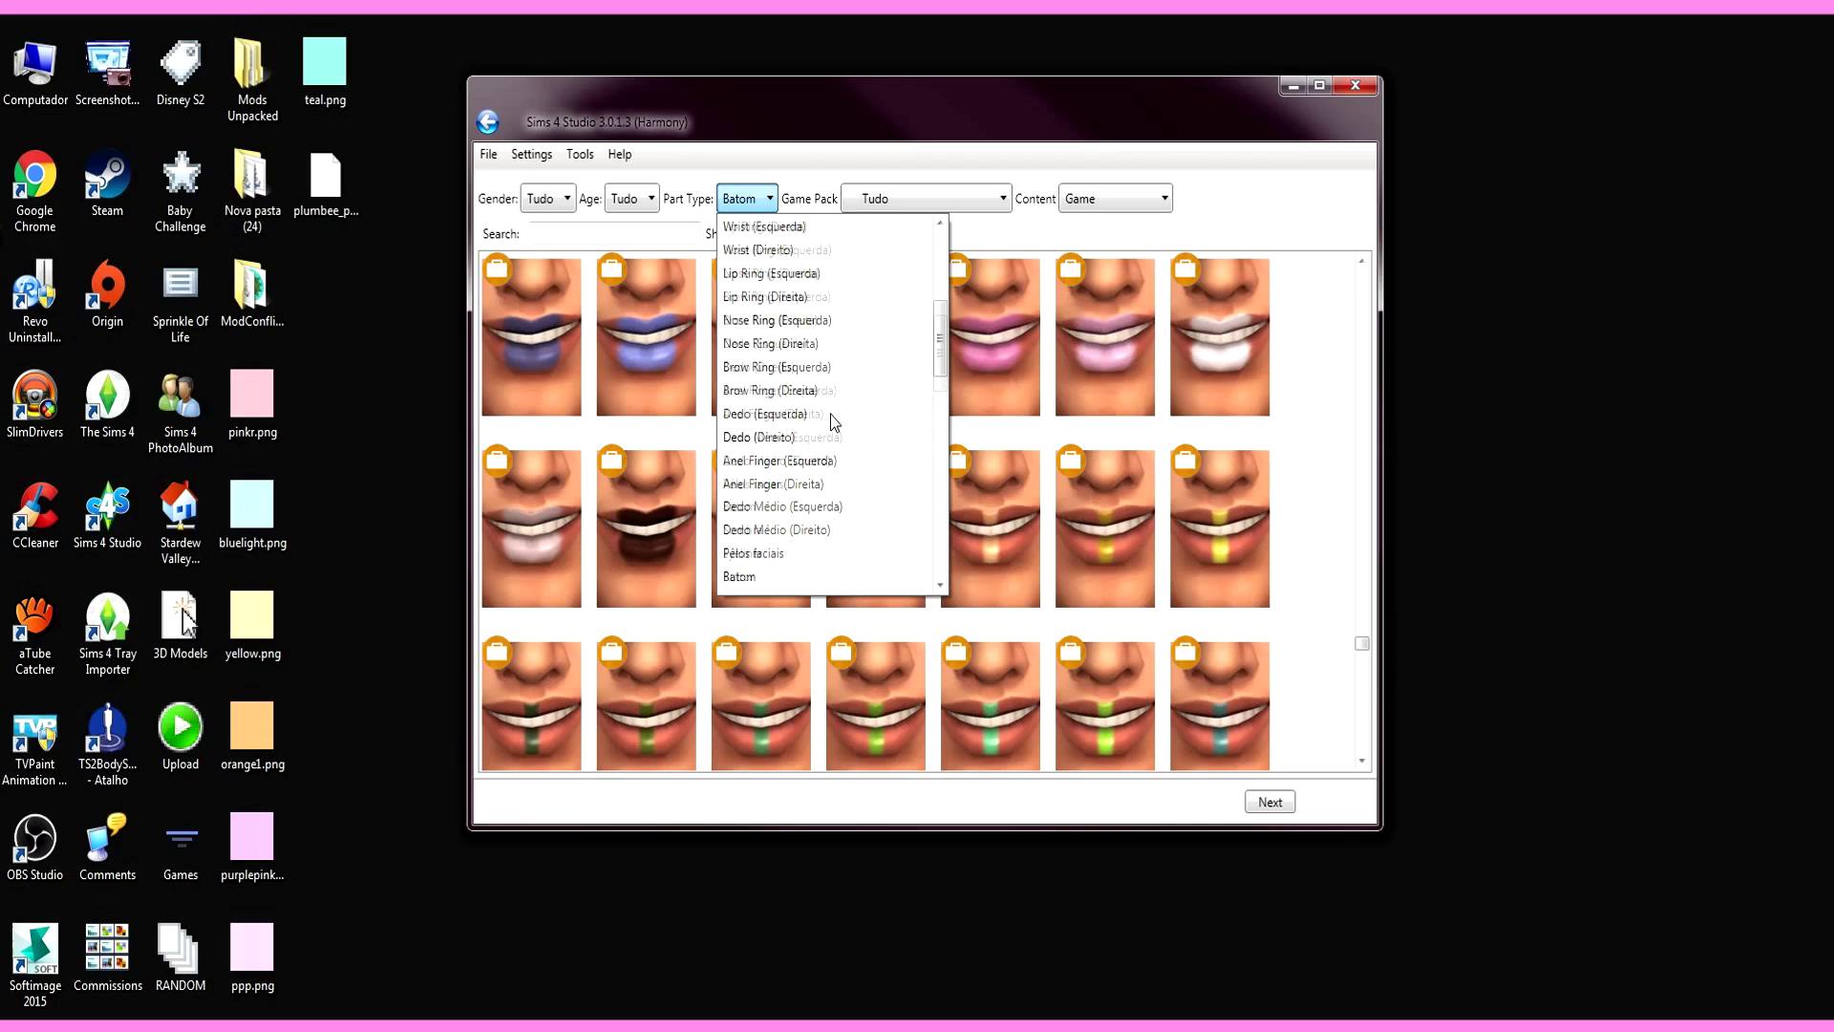
scroll(831, 417, "up", 3)
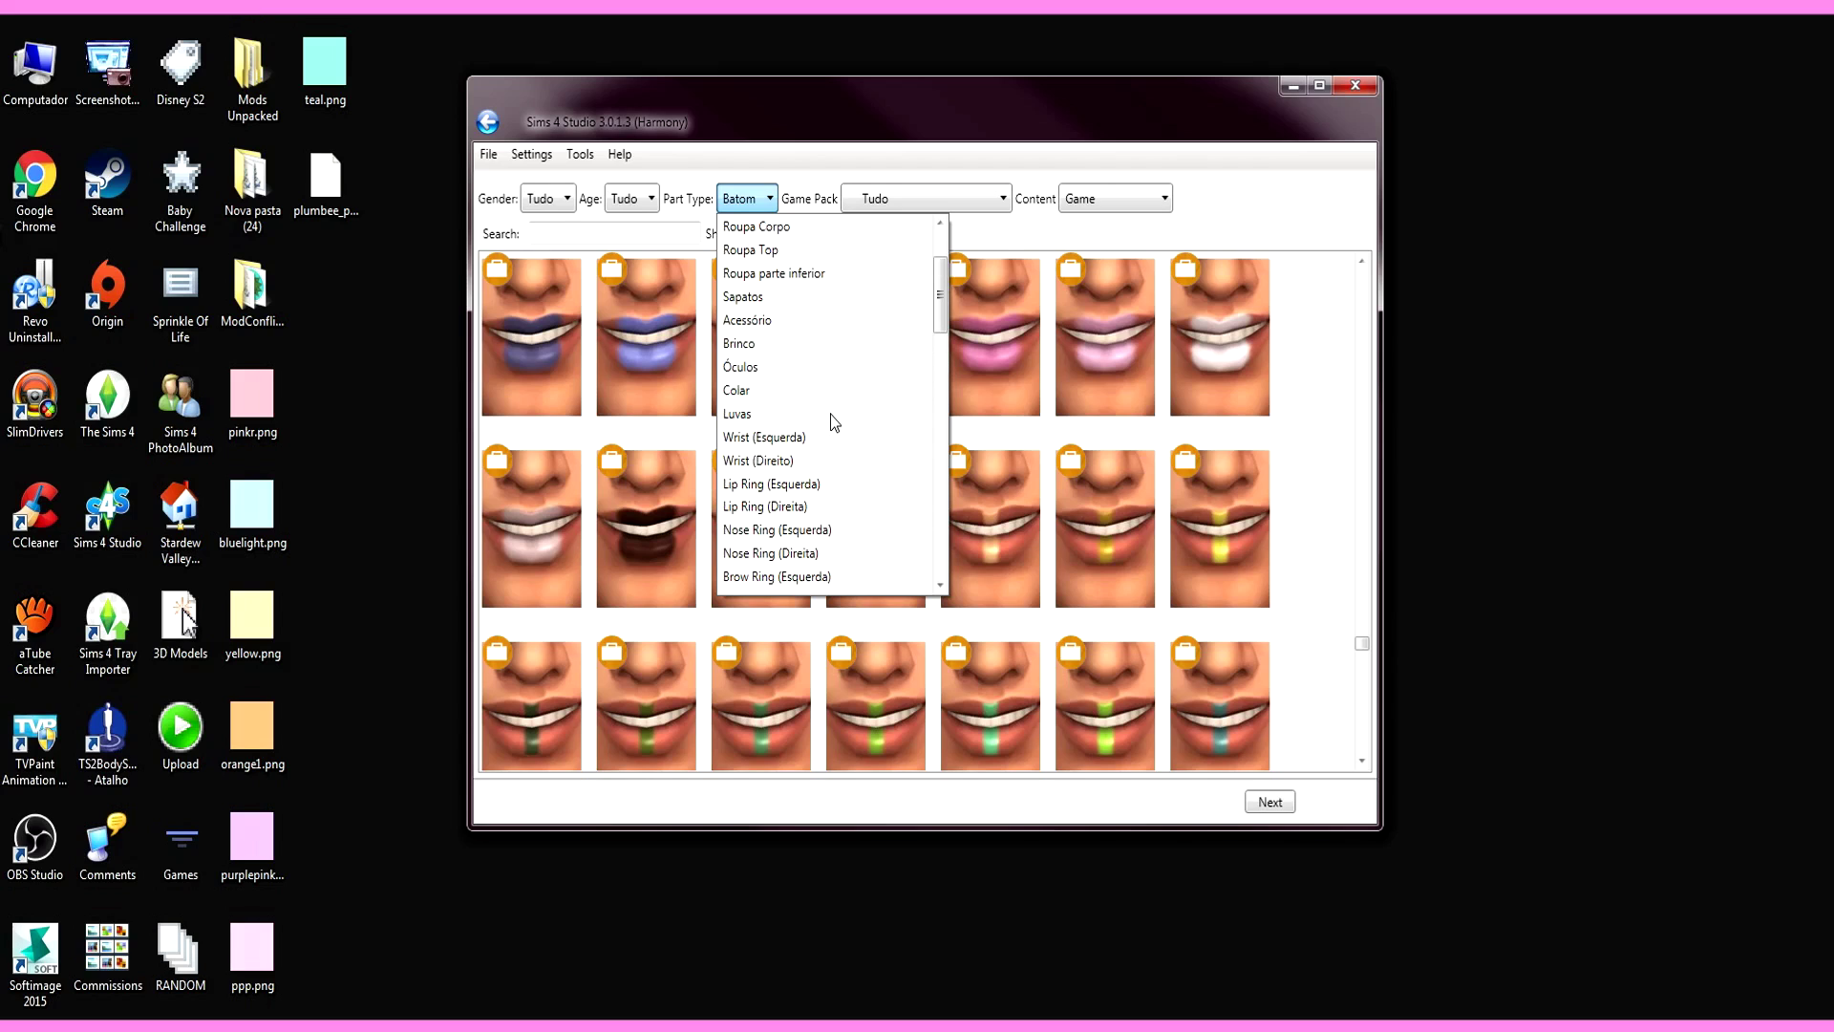
left_click(766, 252)
left_click(650, 199)
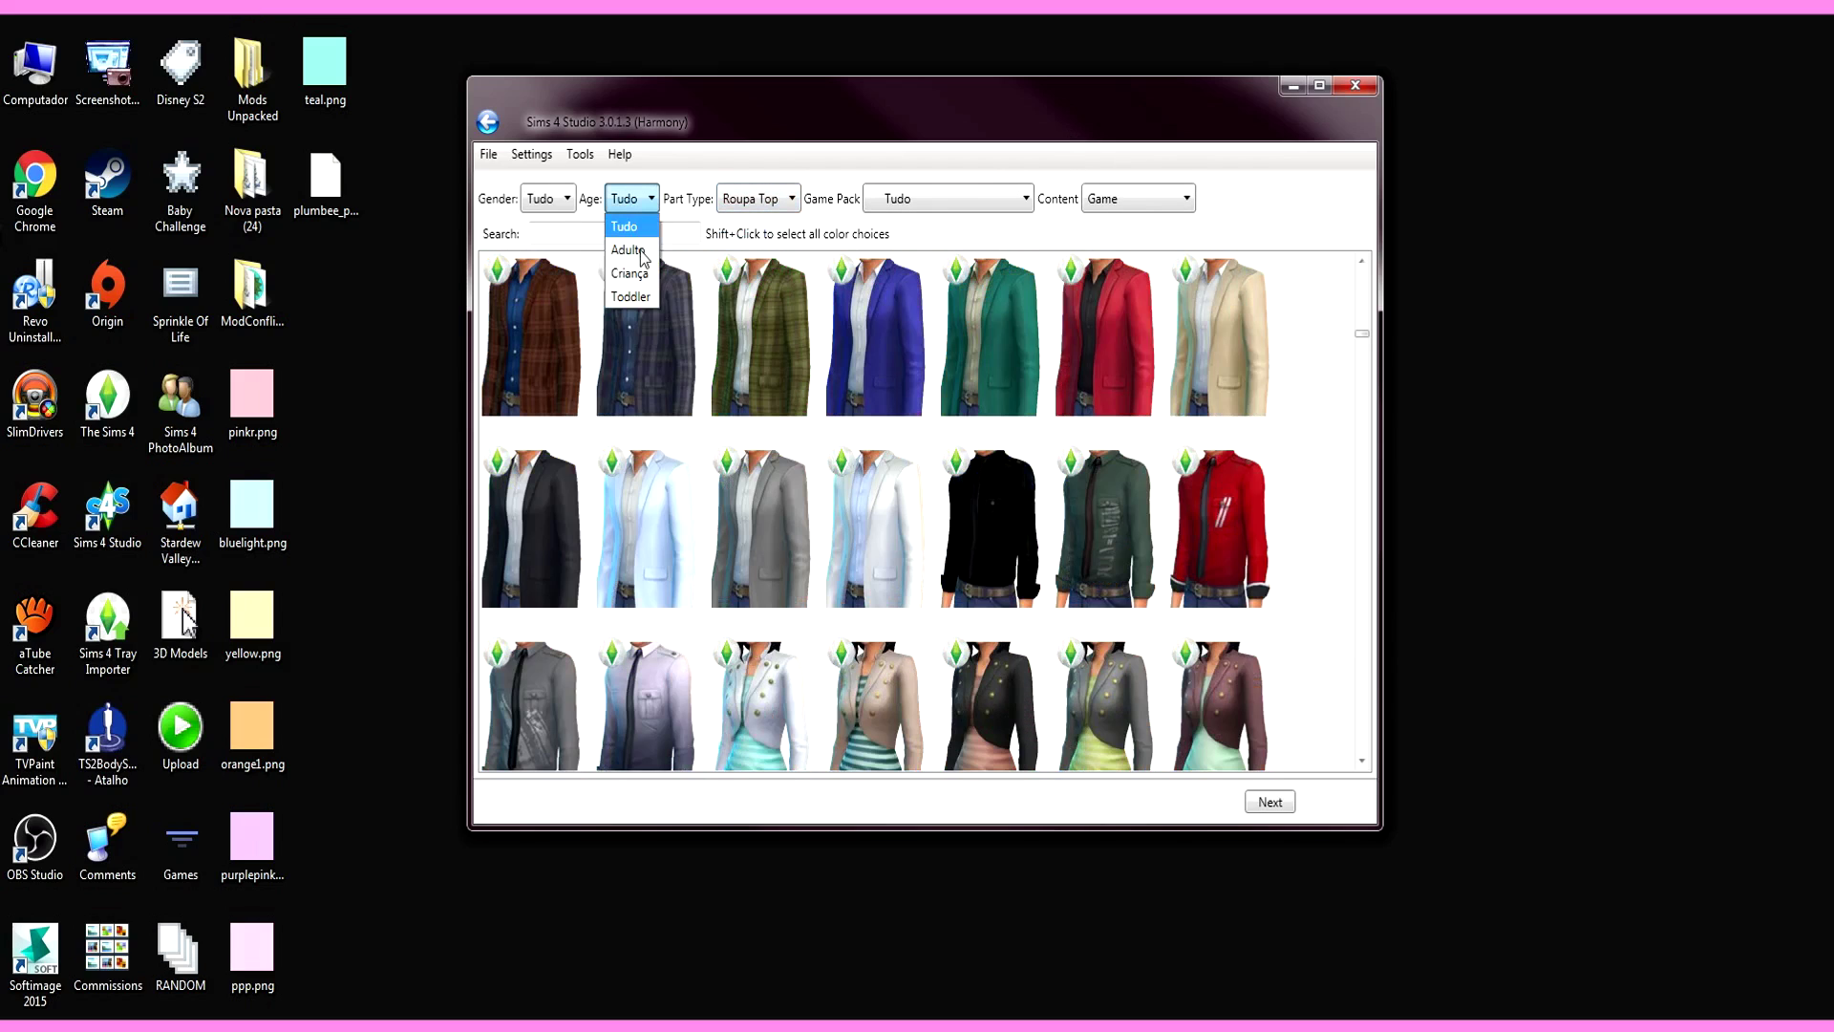
left_click(627, 249)
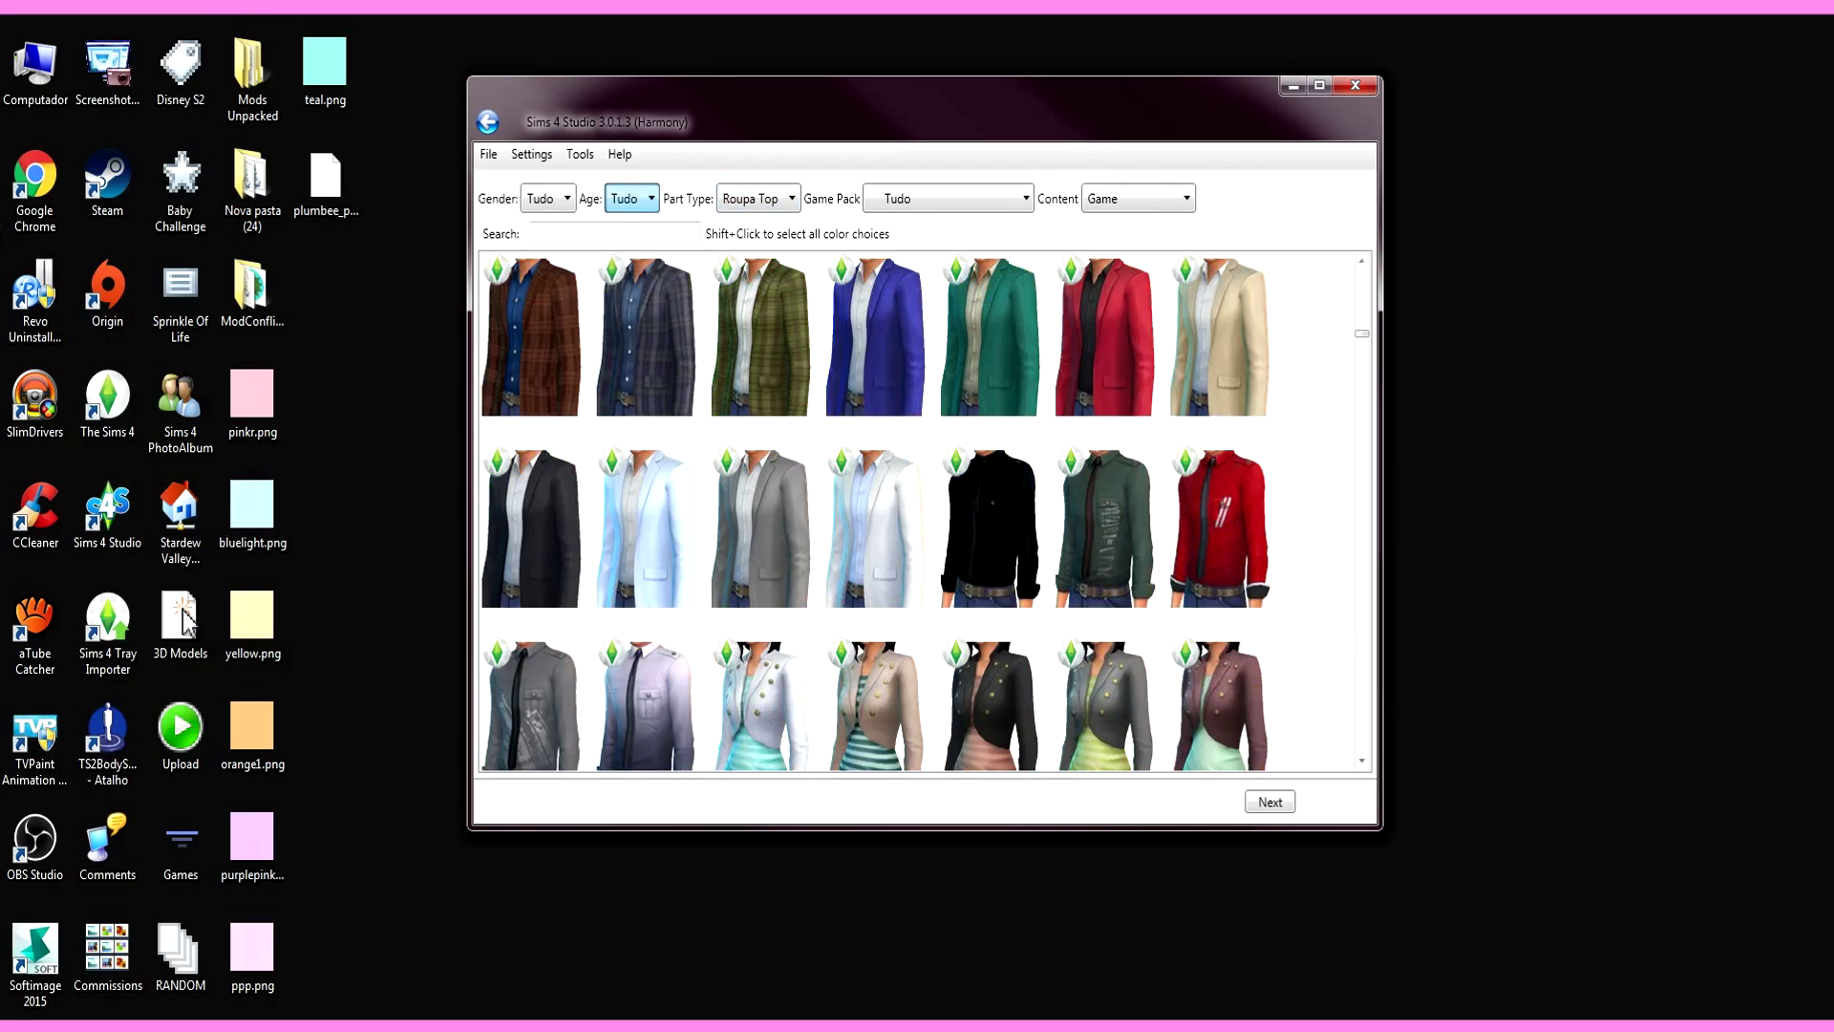
left_click(567, 203)
left_click(551, 250)
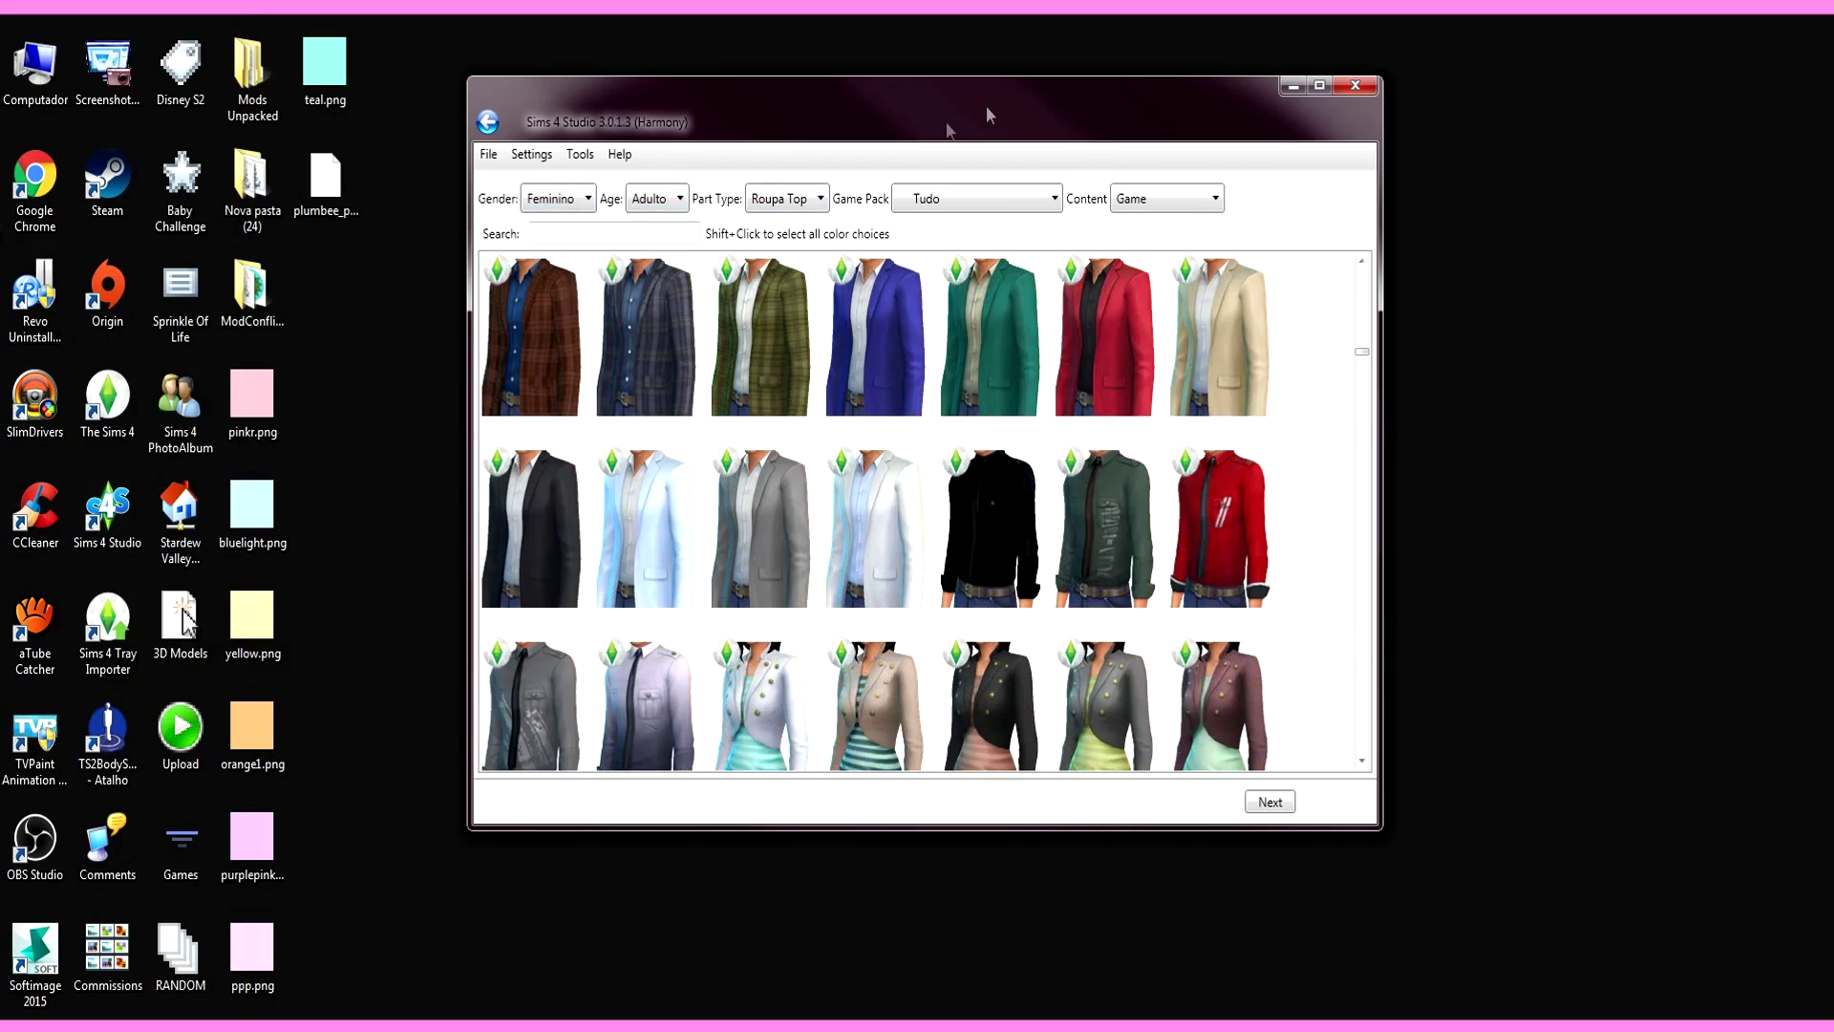
Step: Select the solid white sleeveless boat-neck crop top from the SP02 Perfect Patio pack in the catalogue
scroll(955, 457, "down", 3)
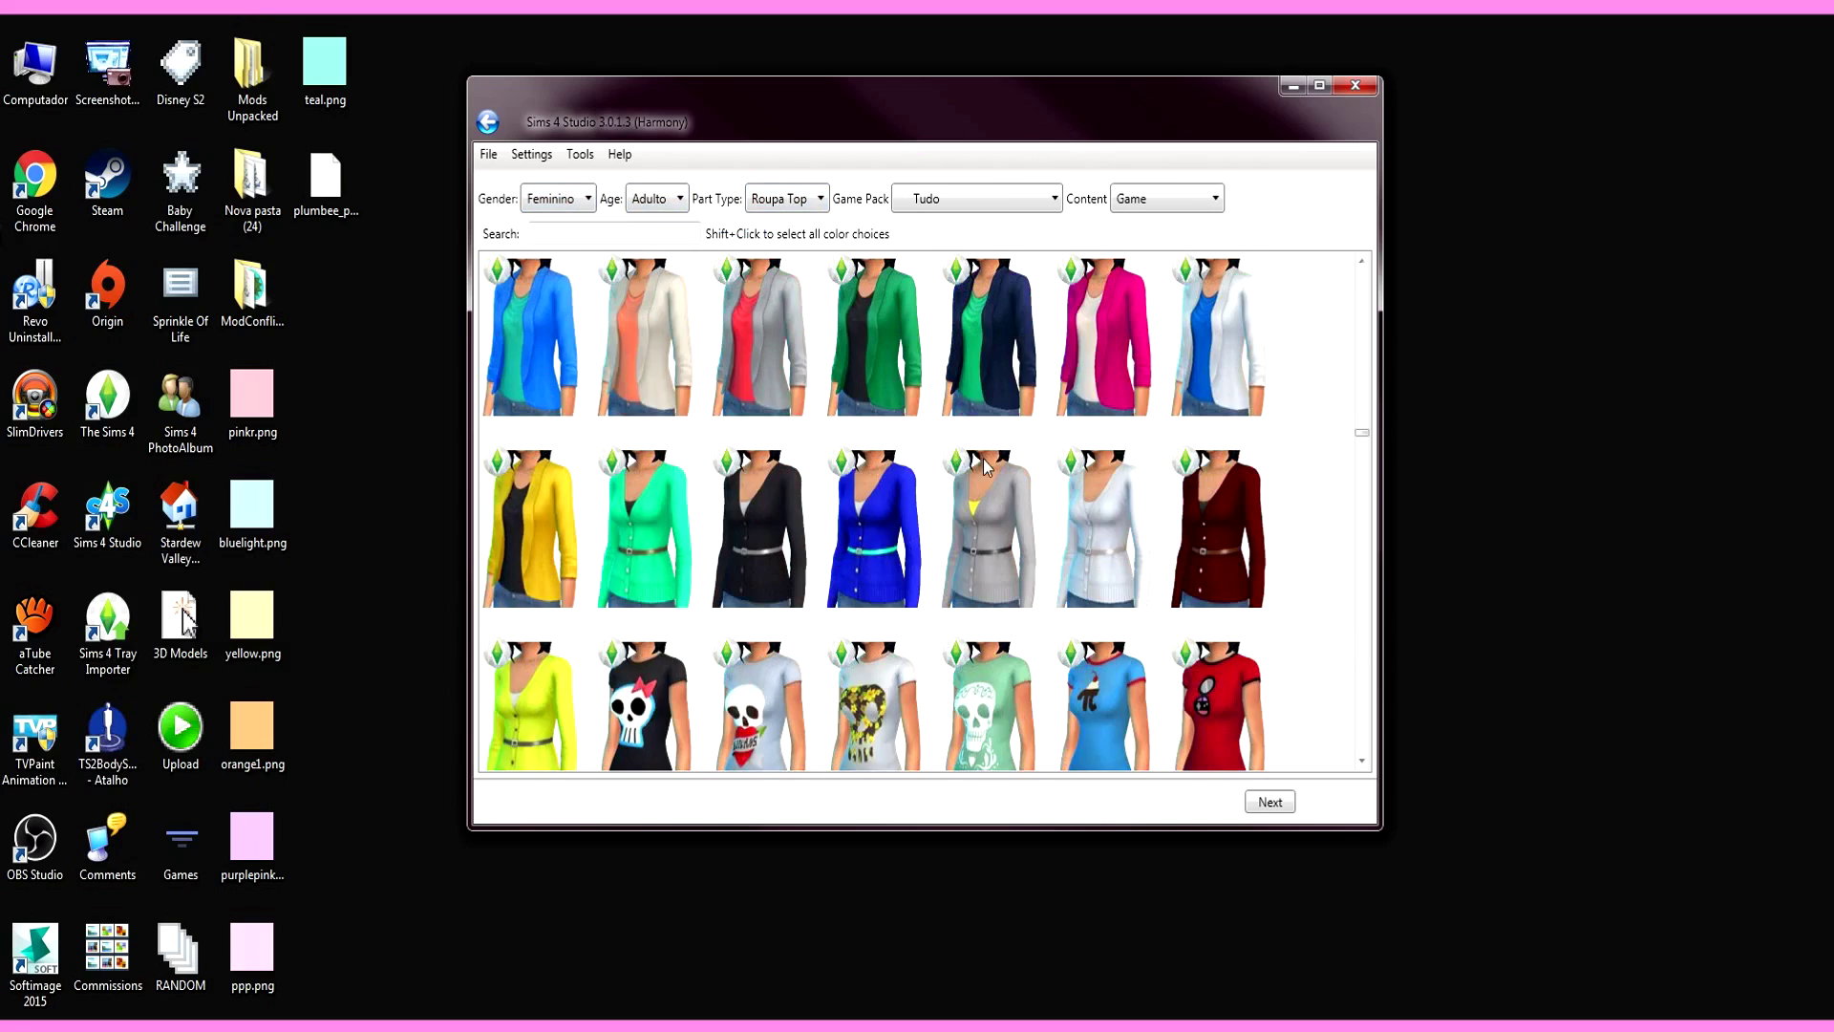
scroll(993, 469, "down", 2)
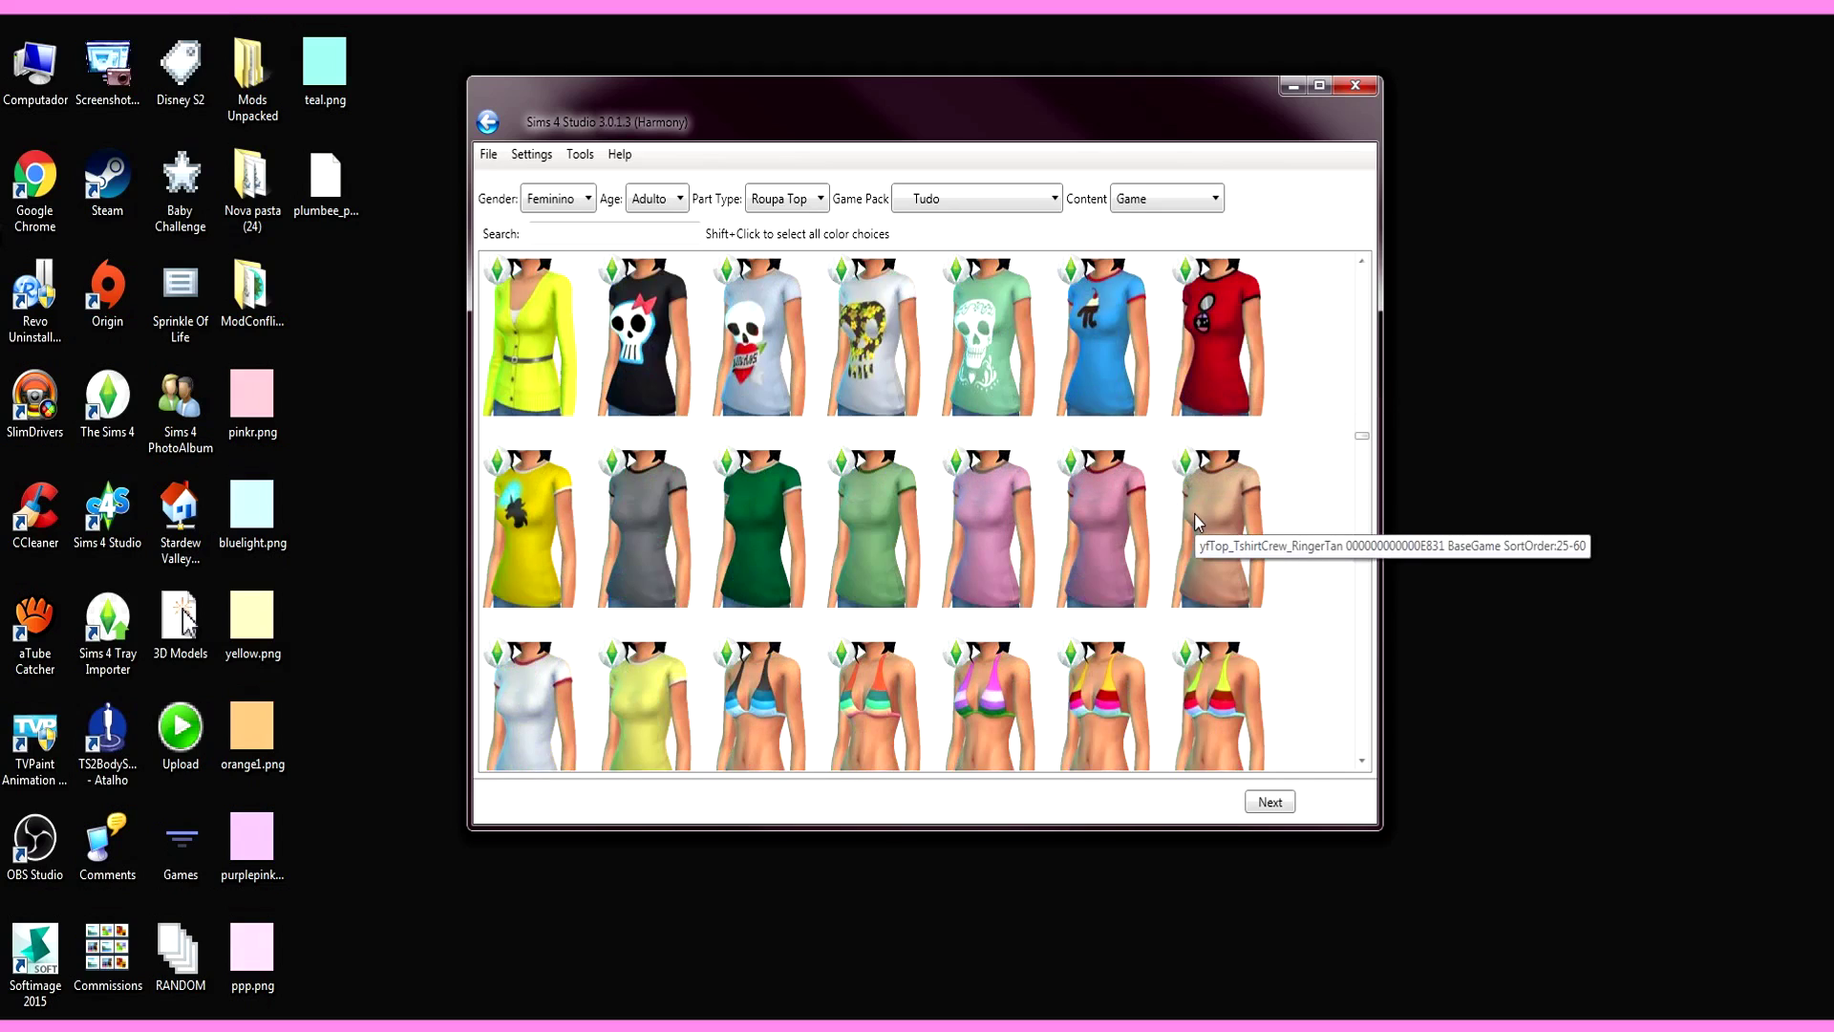
scroll(1180, 550, "down", 3)
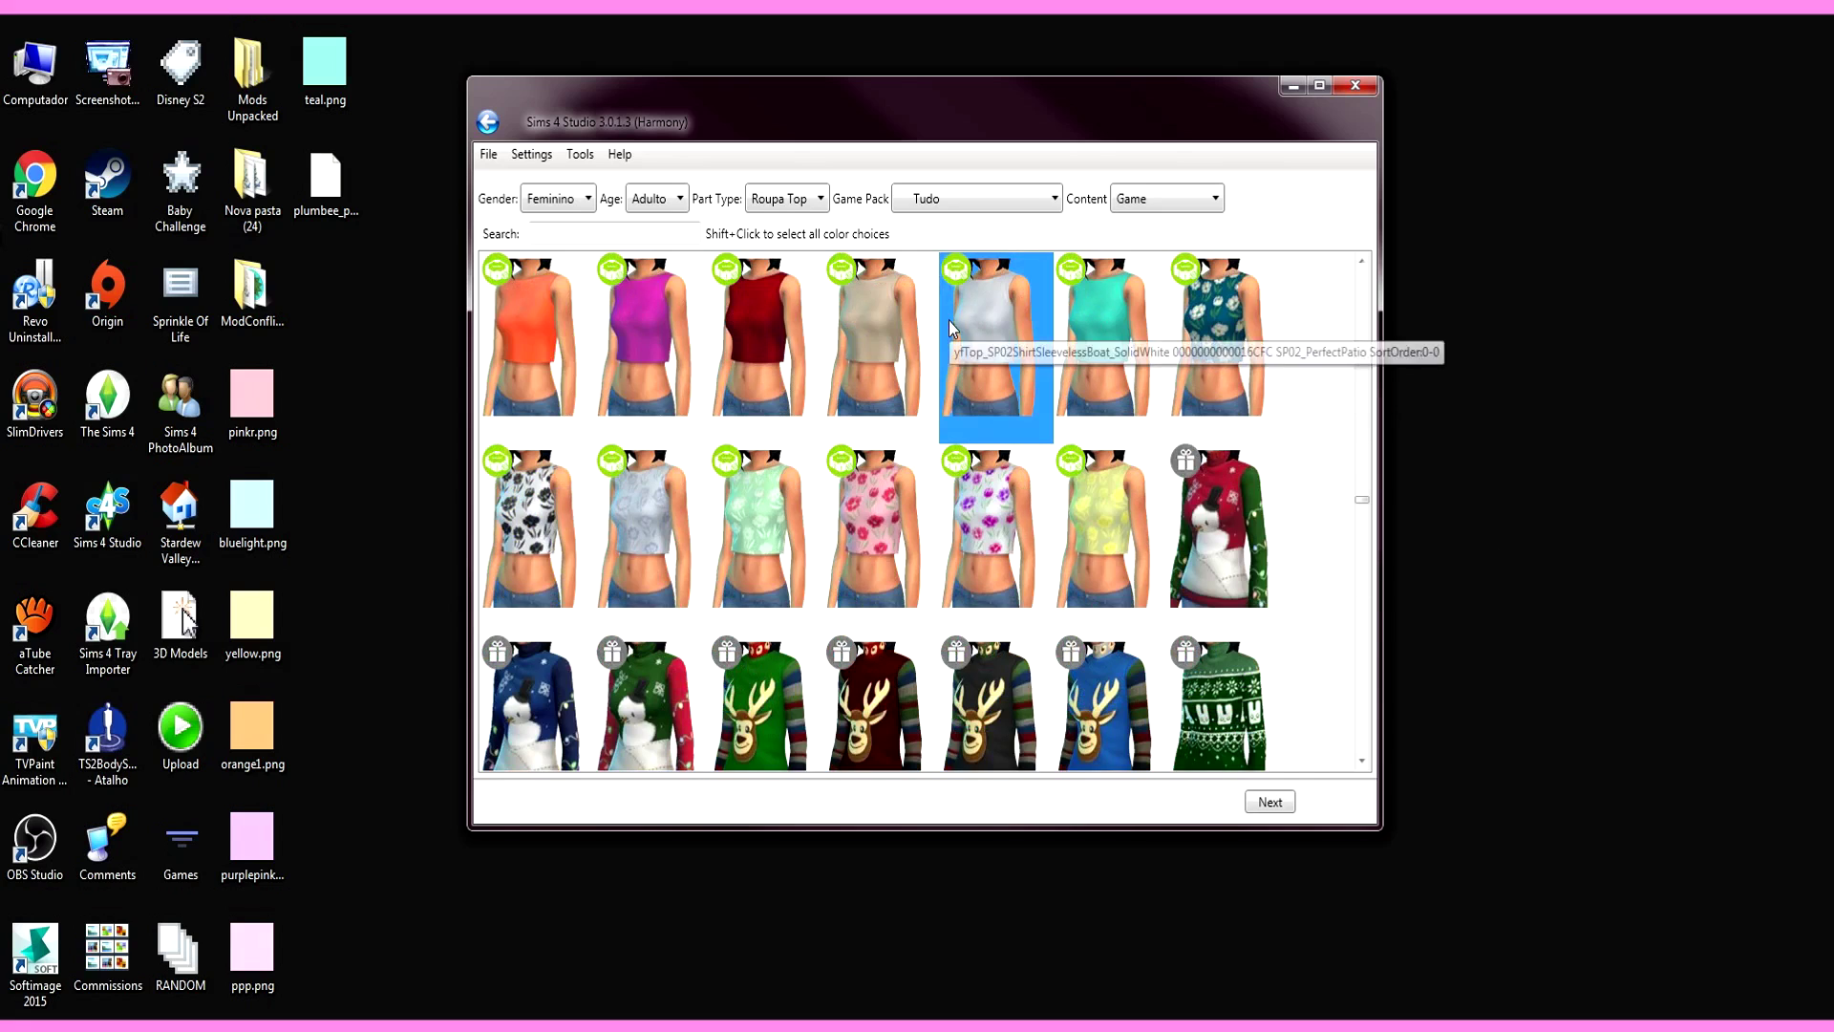
scroll(1337, 561, "down", 3)
scroll(1338, 560, "down", 12)
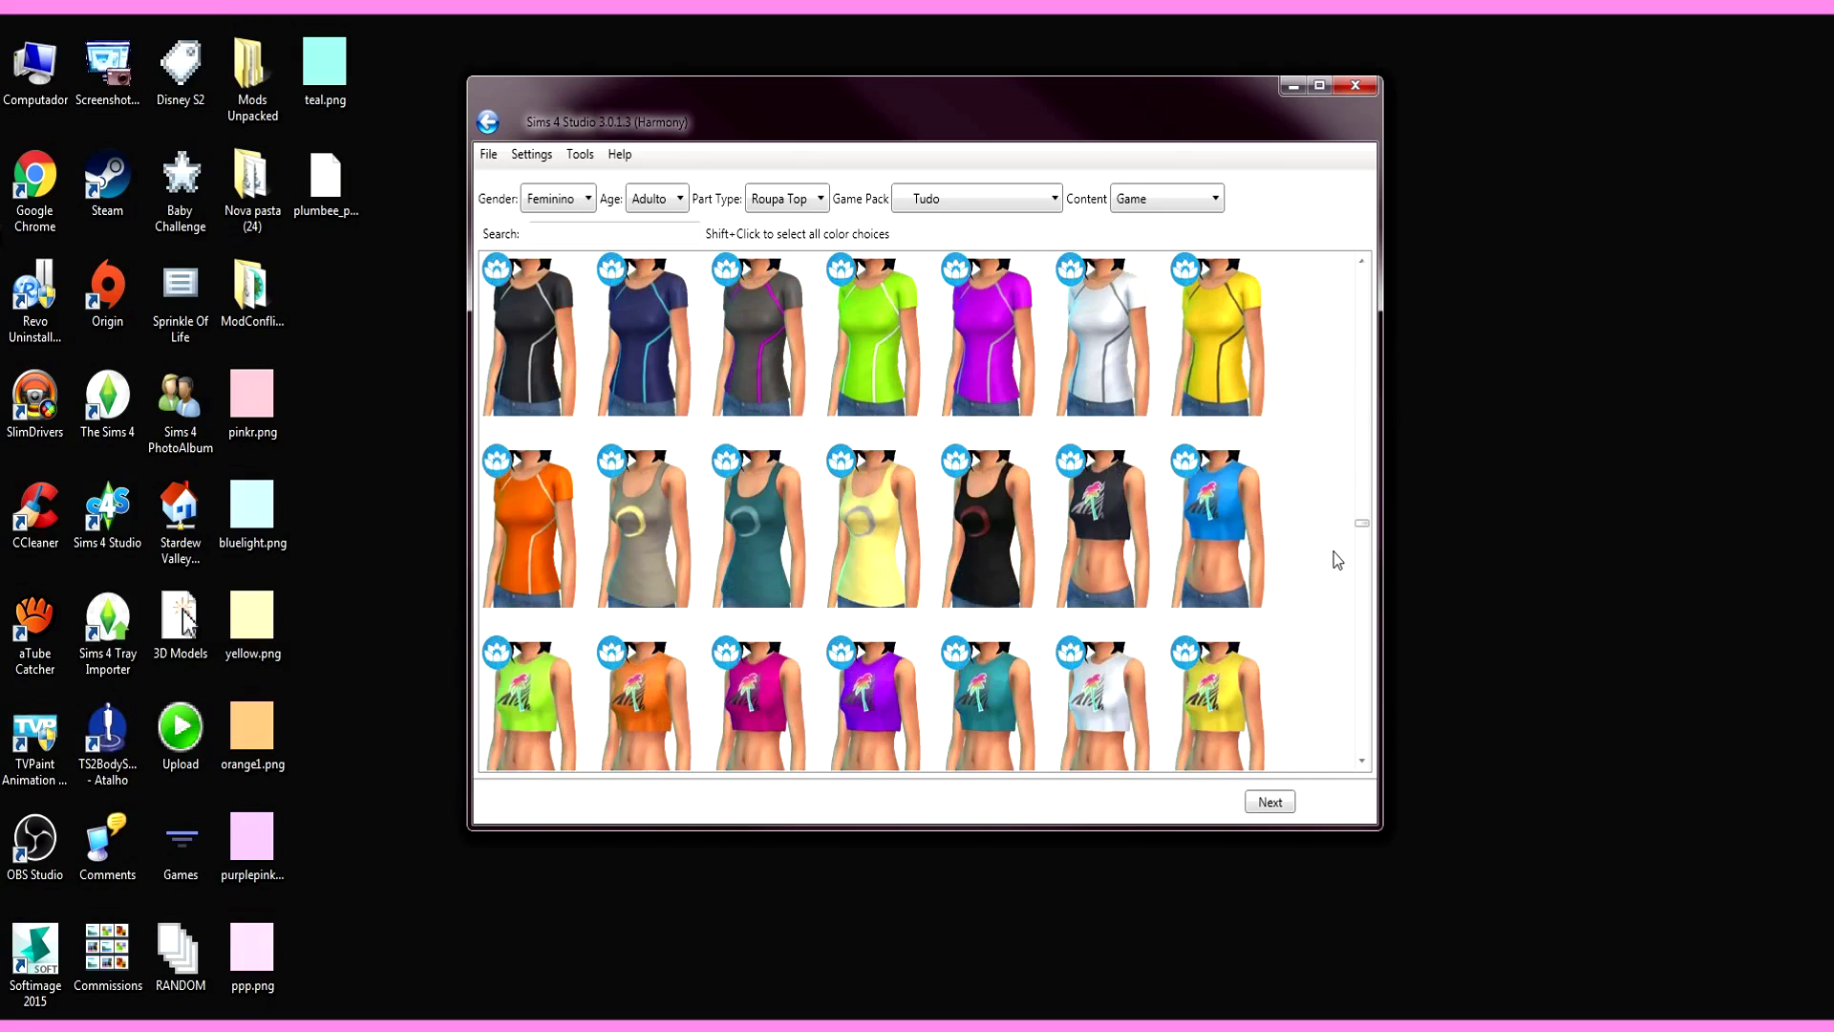
scroll(1338, 560, "up", 5)
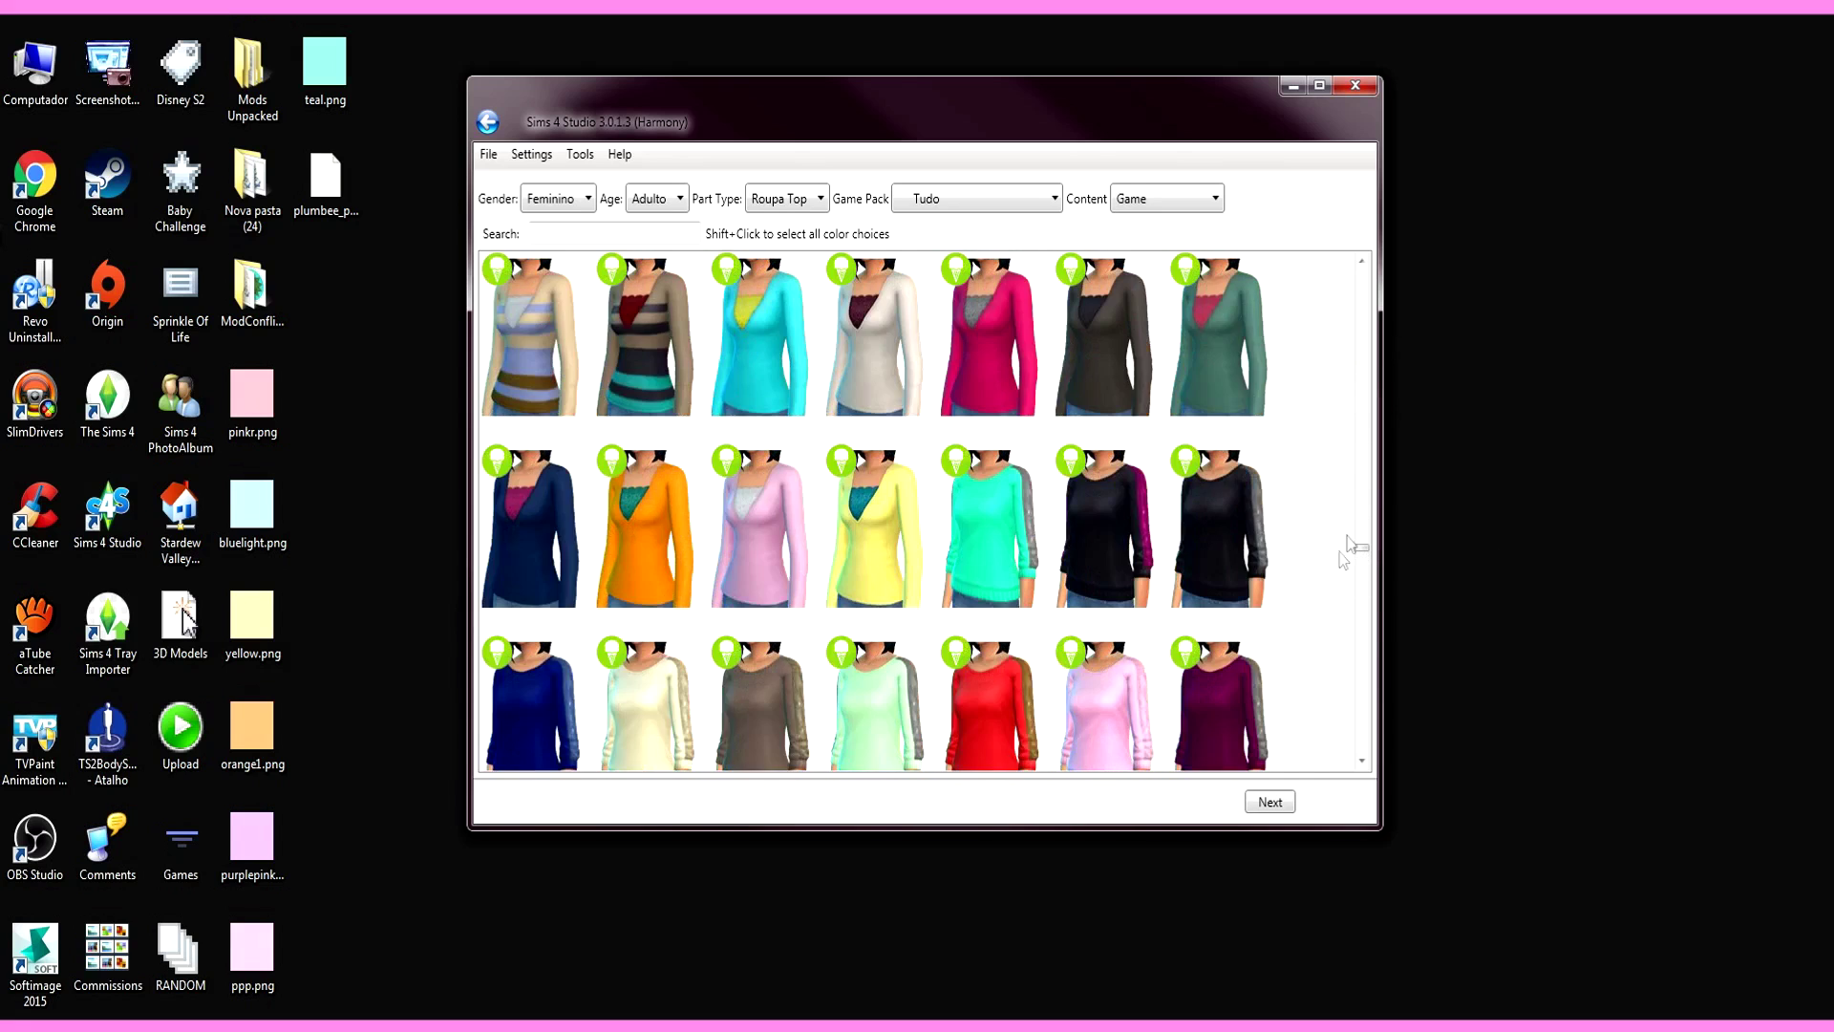
left_click_drag(1363, 553, 1363, 499)
left_click(983, 401)
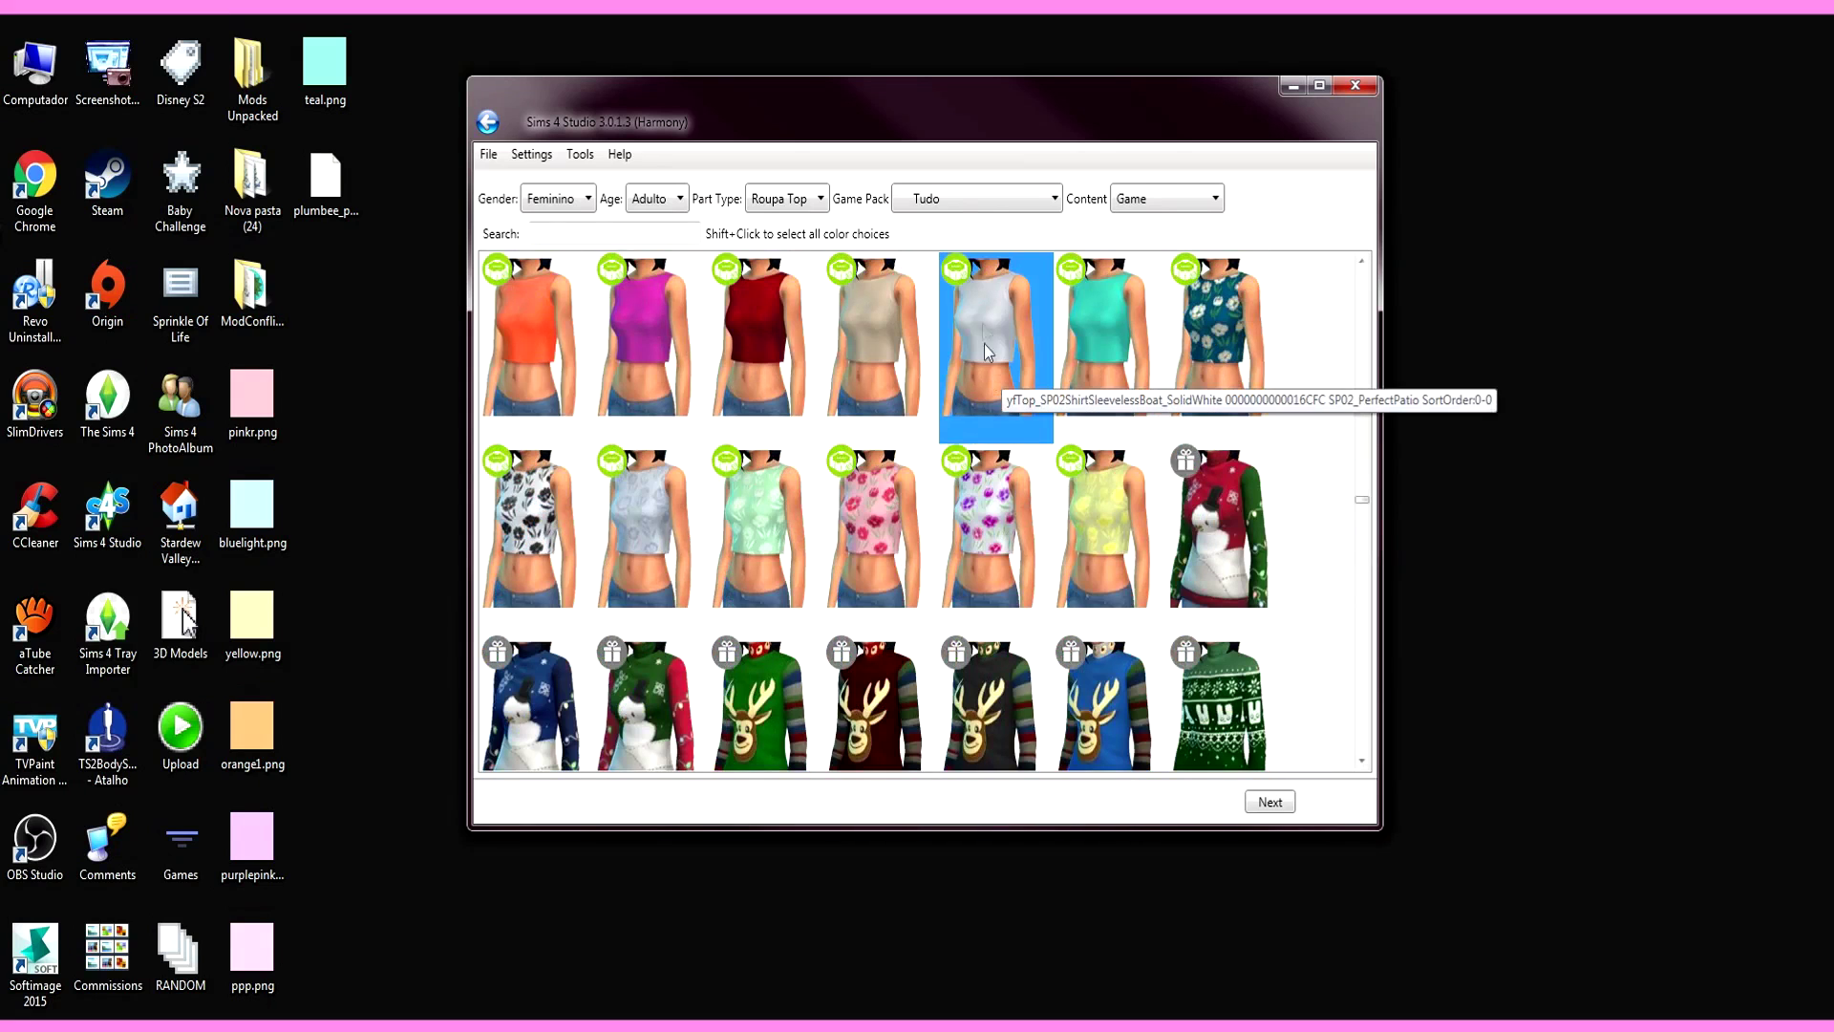
Step: Continue with the selected top and save its new package on the desktop as Recolor_Tutorial
left_click(1270, 802)
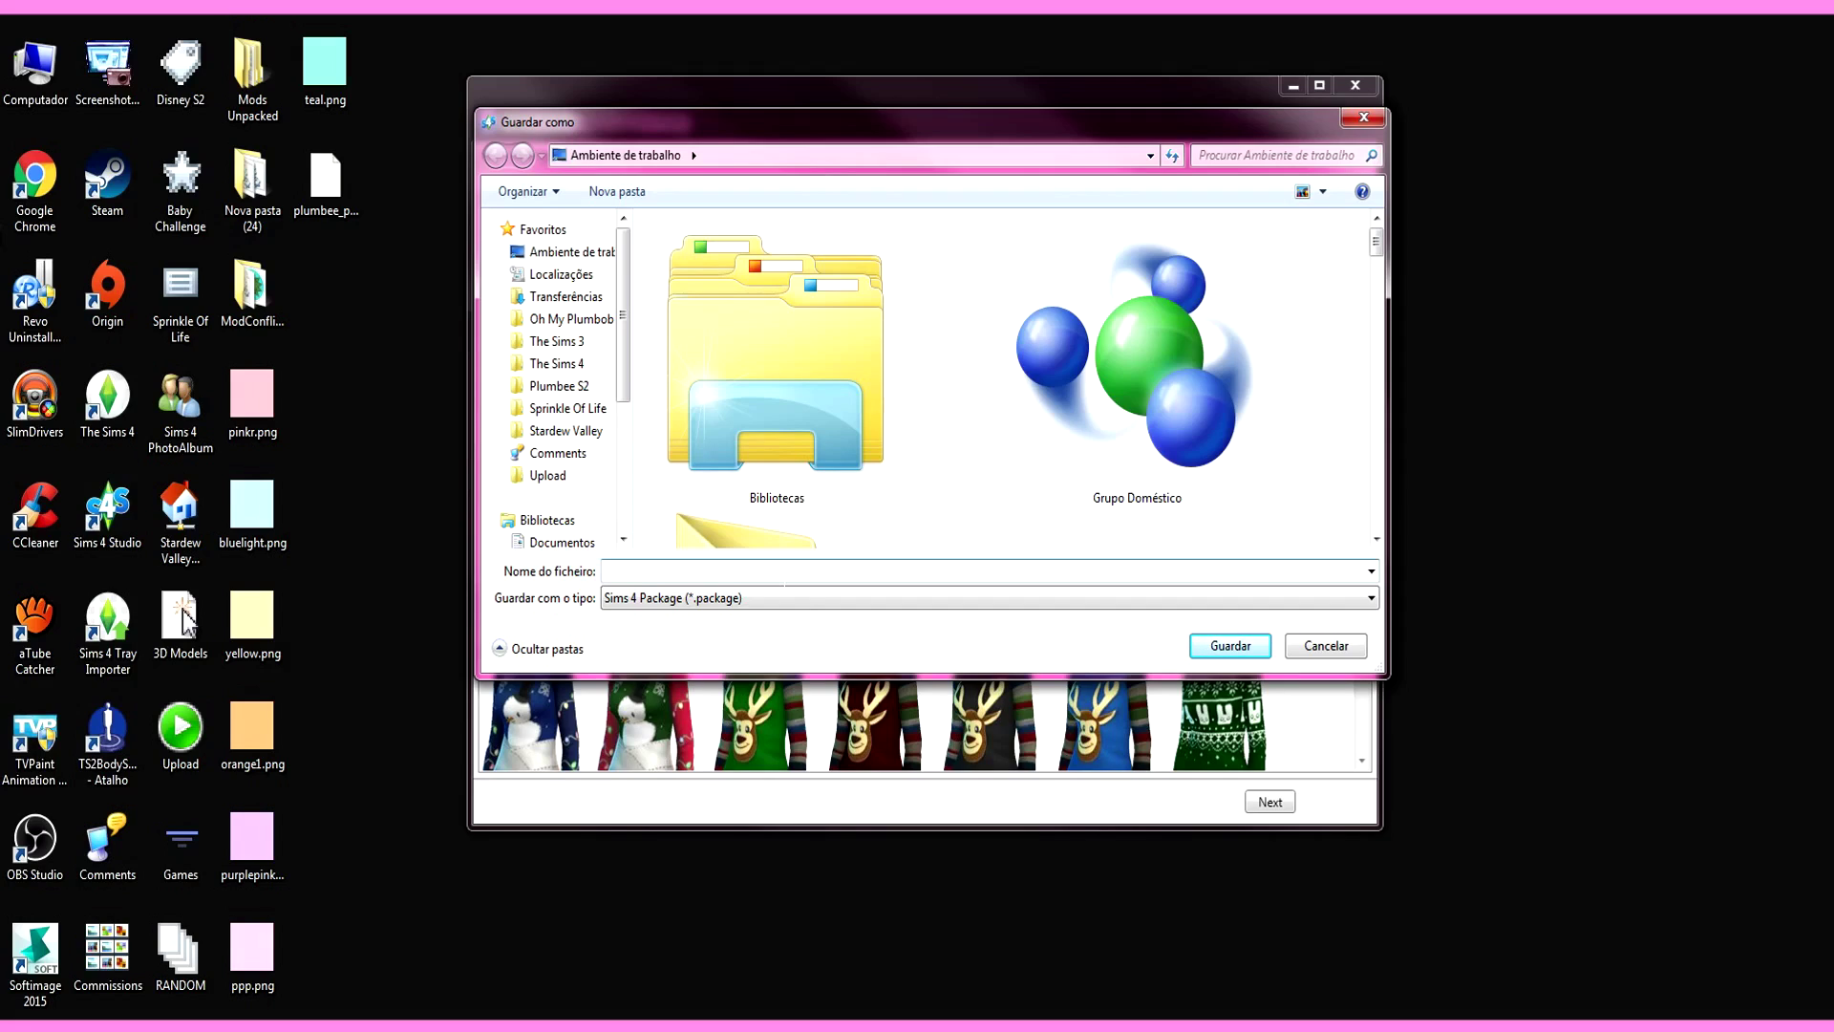
type("Recolor_Tutorial")
left_click(1229, 646)
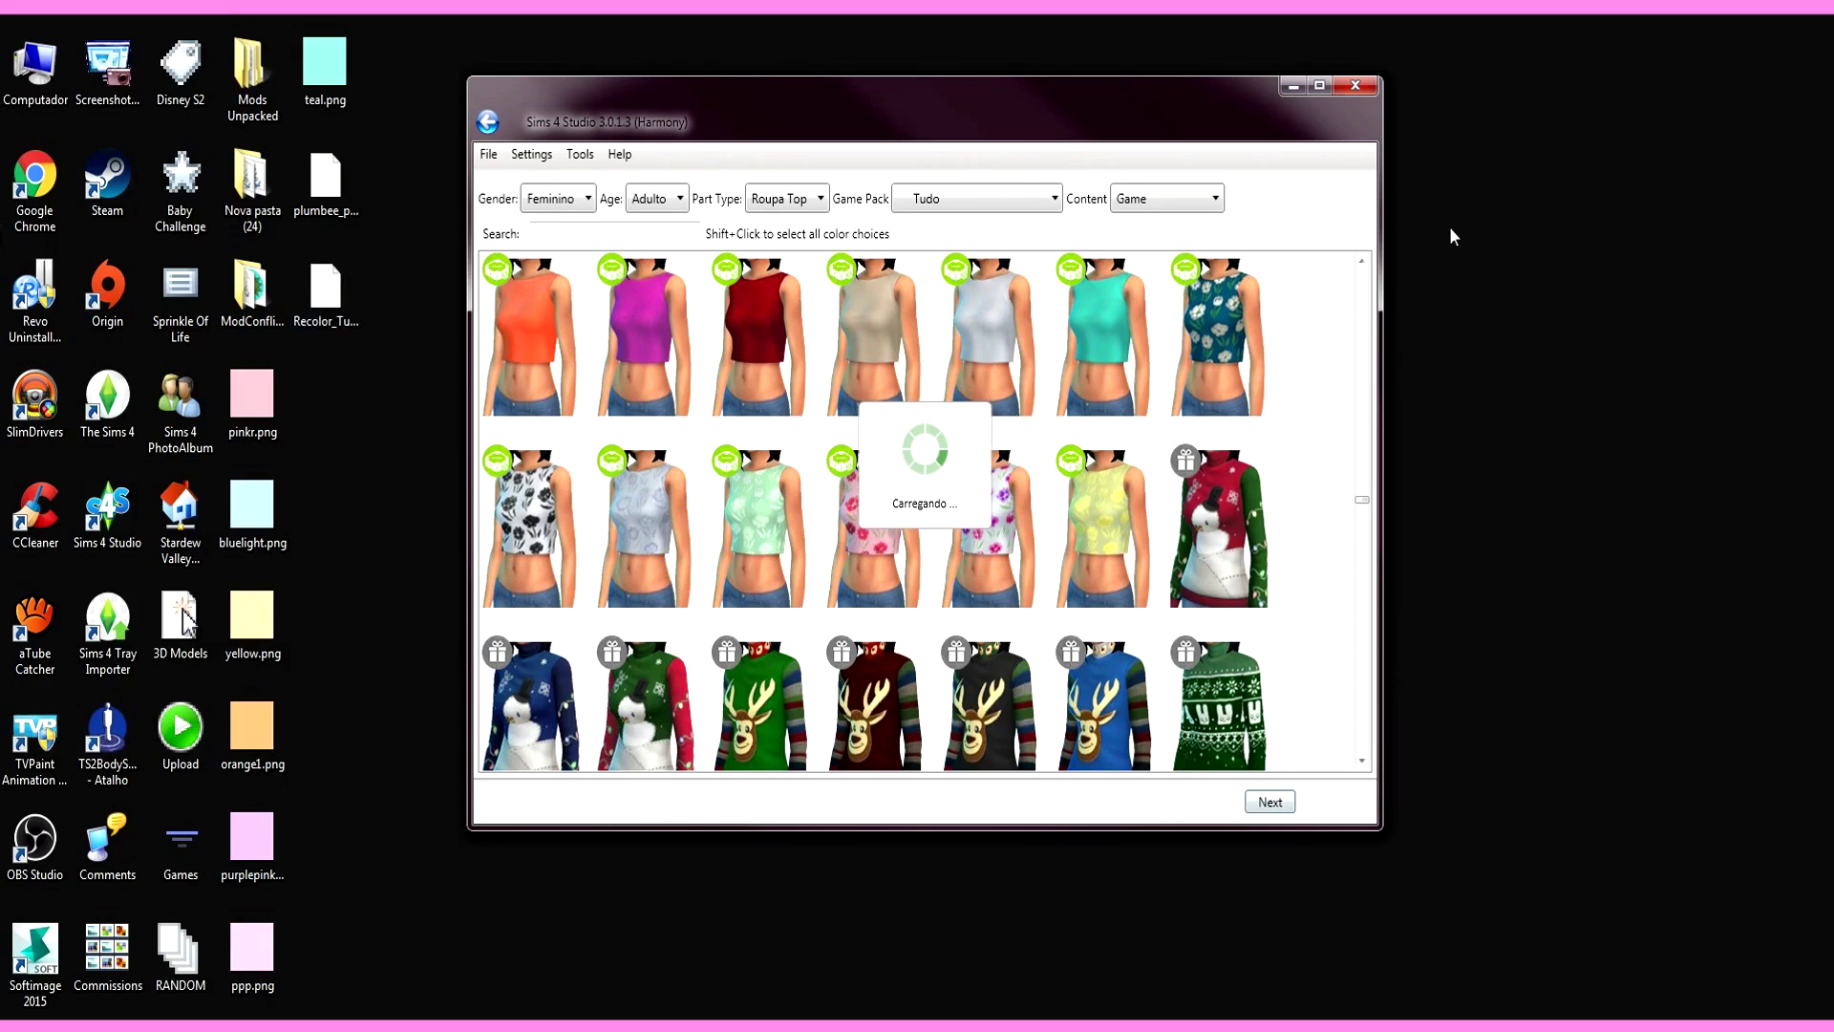
Step: Move the Recolor_Tutorial package file to the empty desktop area beside the Sims 4 Studio window
left_click_drag(324, 287, 1416, 291)
left_click_drag(1261, 88, 1236, 84)
left_click(1415, 296)
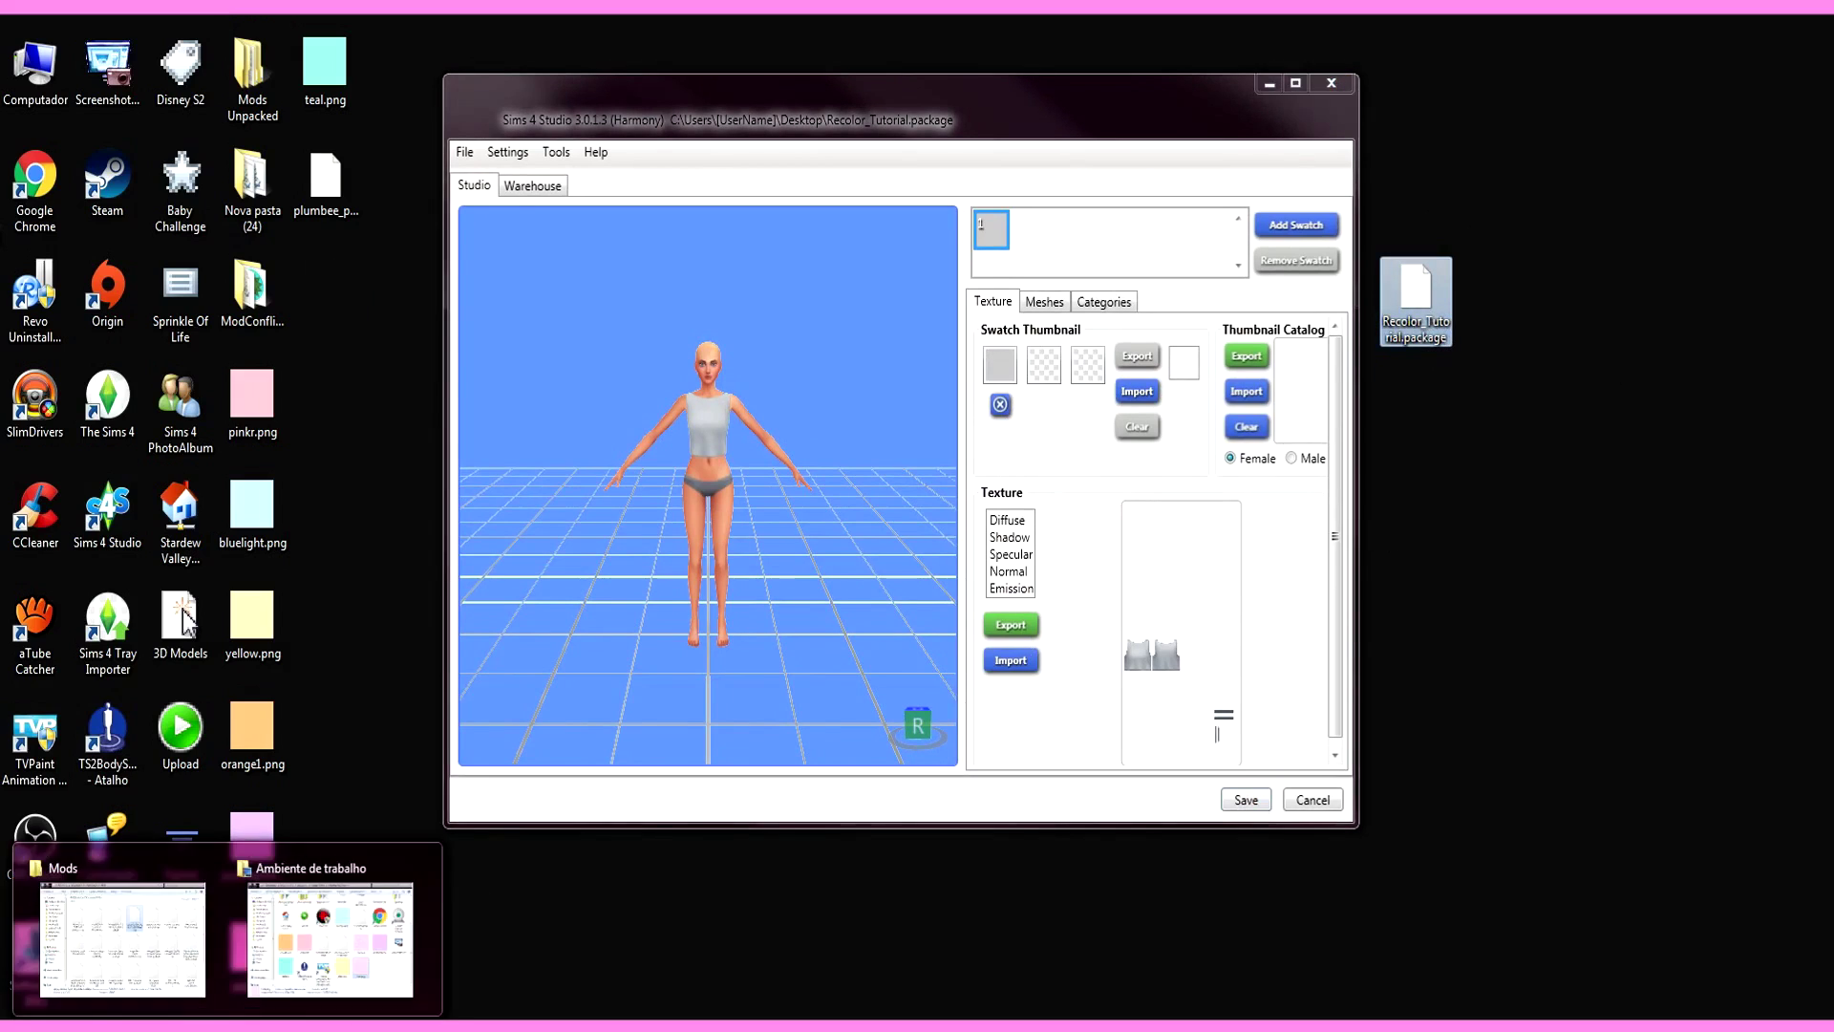
Step: Look up the Mods folder inside Electronic Arts > The Sims 4, then minimise the file window
left_click(170, 897)
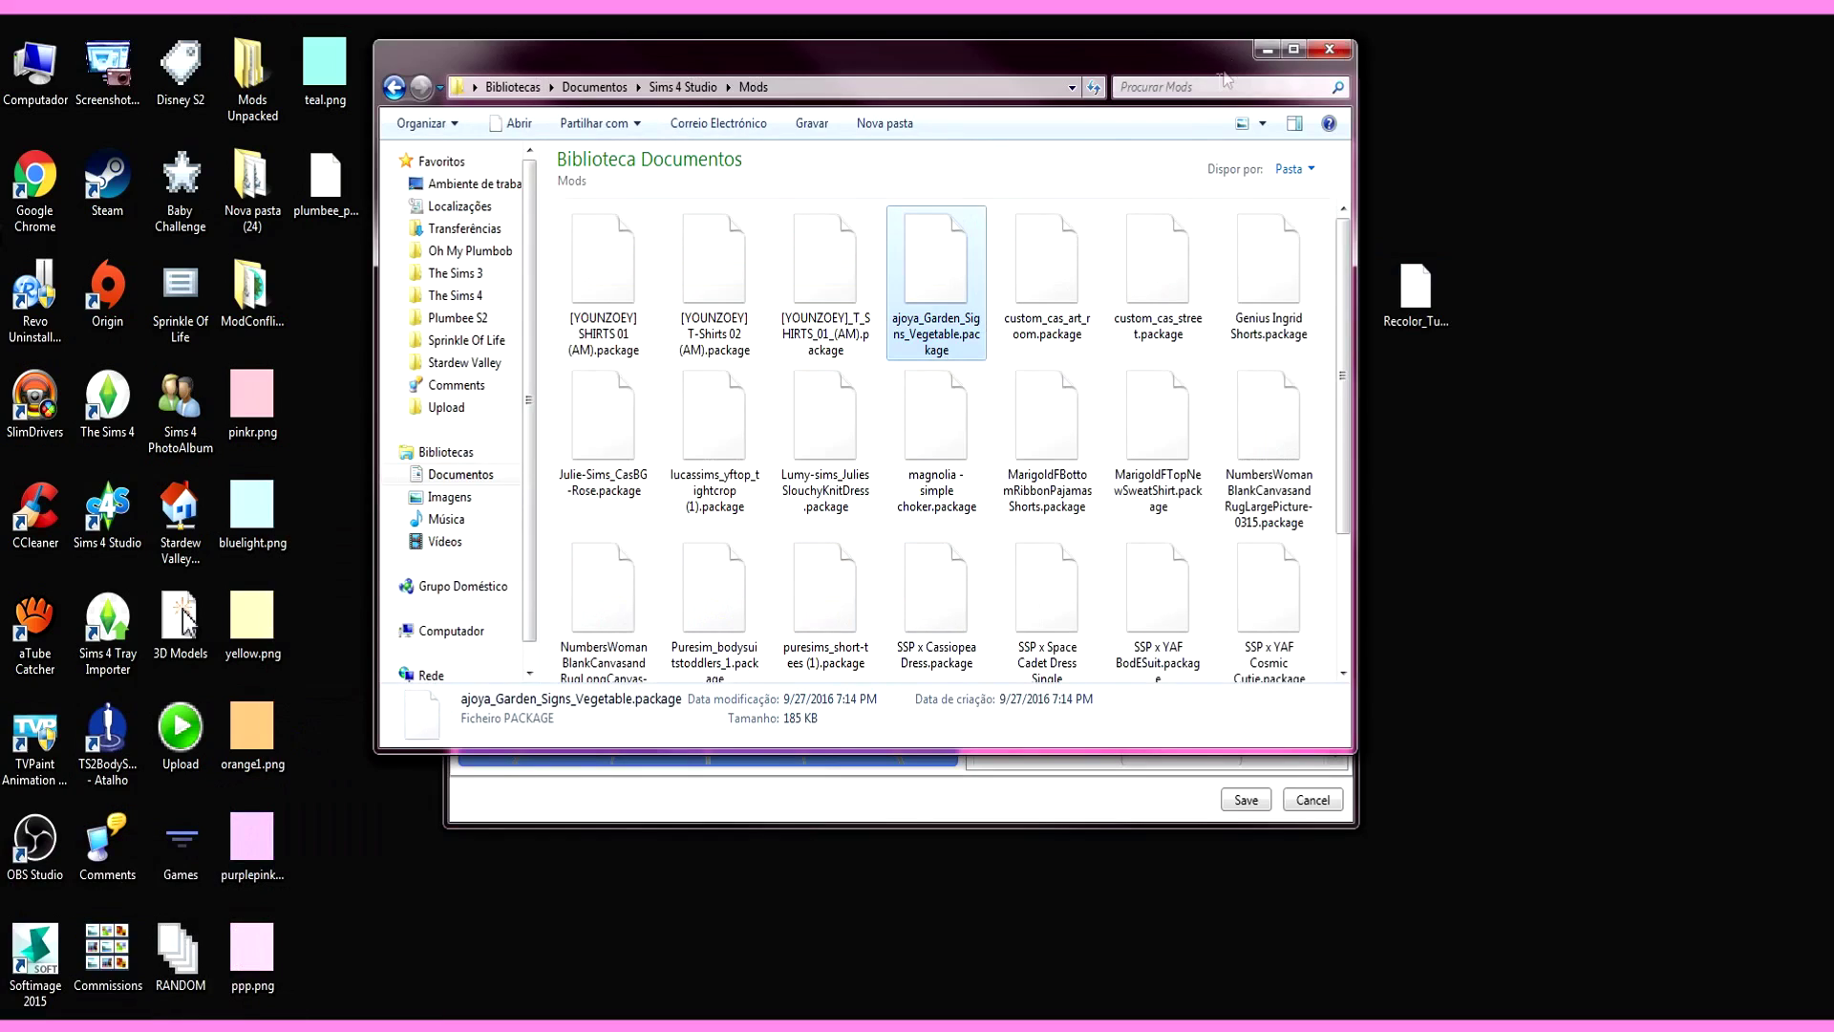
left_click(466, 296)
double_click(1047, 262)
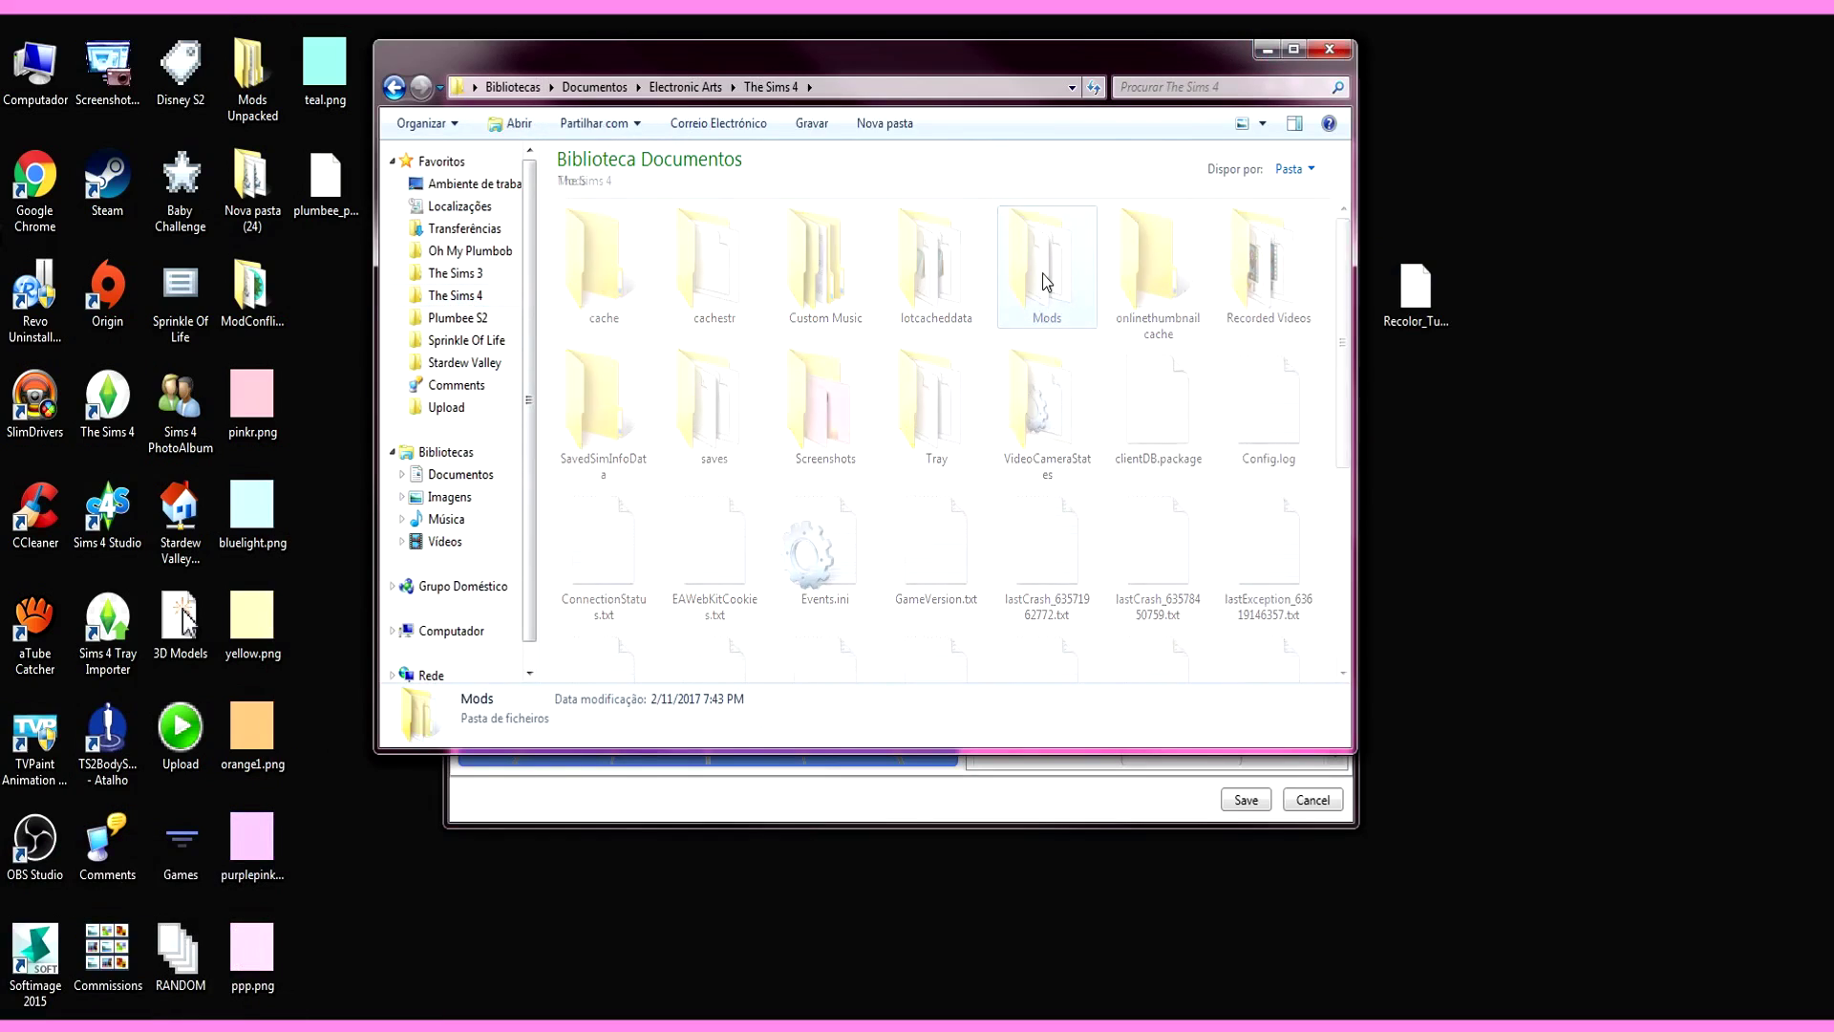
left_click(1268, 49)
Step: Examine the white crop top up close on the Sim in the 3D preview
scroll(816, 529, "up", 5)
scroll(736, 466, "up", 3)
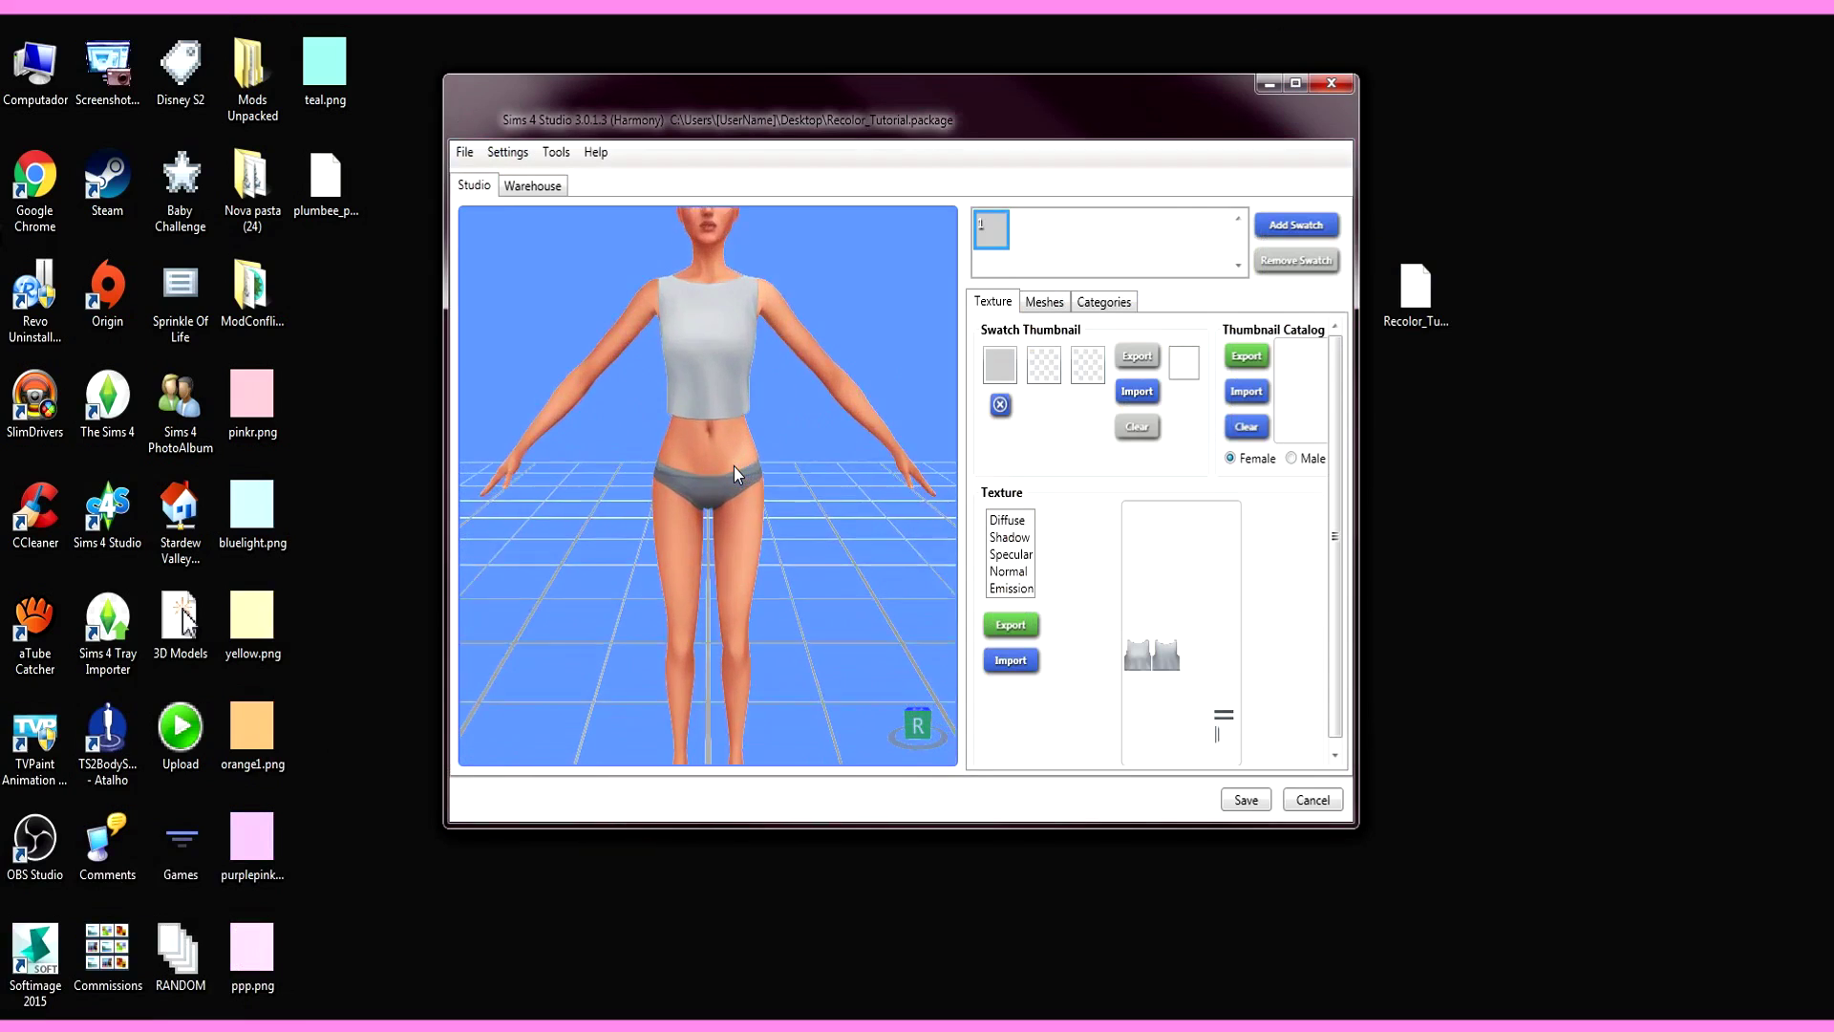
middle_click_drag(741, 373, 749, 602)
mouse_move(787, 561)
right_mouse_down()
mouse_move(571, 582)
mouse_move(844, 536)
mouse_move(573, 556)
mouse_move(858, 539)
mouse_move(668, 564)
mouse_move(812, 573)
mouse_move(631, 587)
mouse_move(785, 601)
mouse_move(342, 554)
mouse_move(1556, 560)
mouse_move(1405, 593)
mouse_move(812, 562)
mouse_move(817, 581)
right_mouse_up()
scroll(788, 605, "up", 5)
middle_click_drag(787, 533, 818, 486)
mouse_move(817, 485)
right_mouse_down()
mouse_move(548, 577)
mouse_move(697, 549)
mouse_move(736, 573)
mouse_move(814, 495)
right_mouse_up()
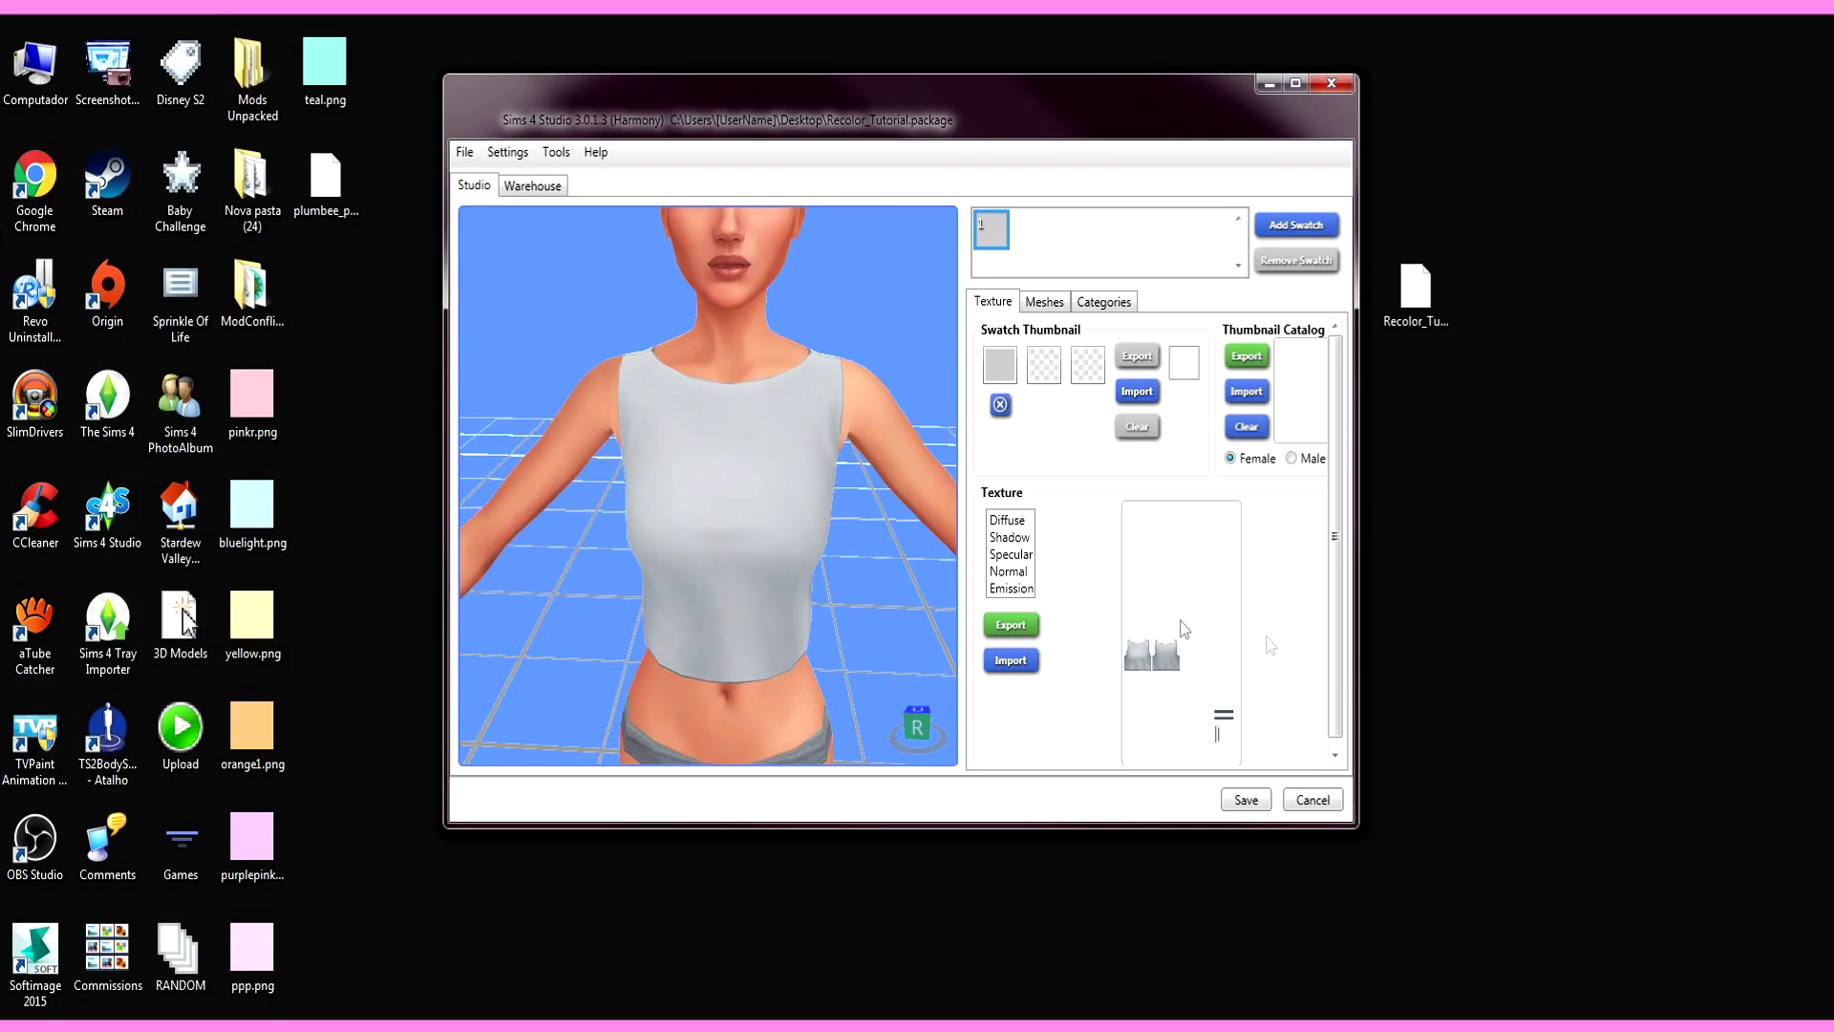
Step: Export the top's texture to the desktop as a PNG image named base1
left_click(1020, 622)
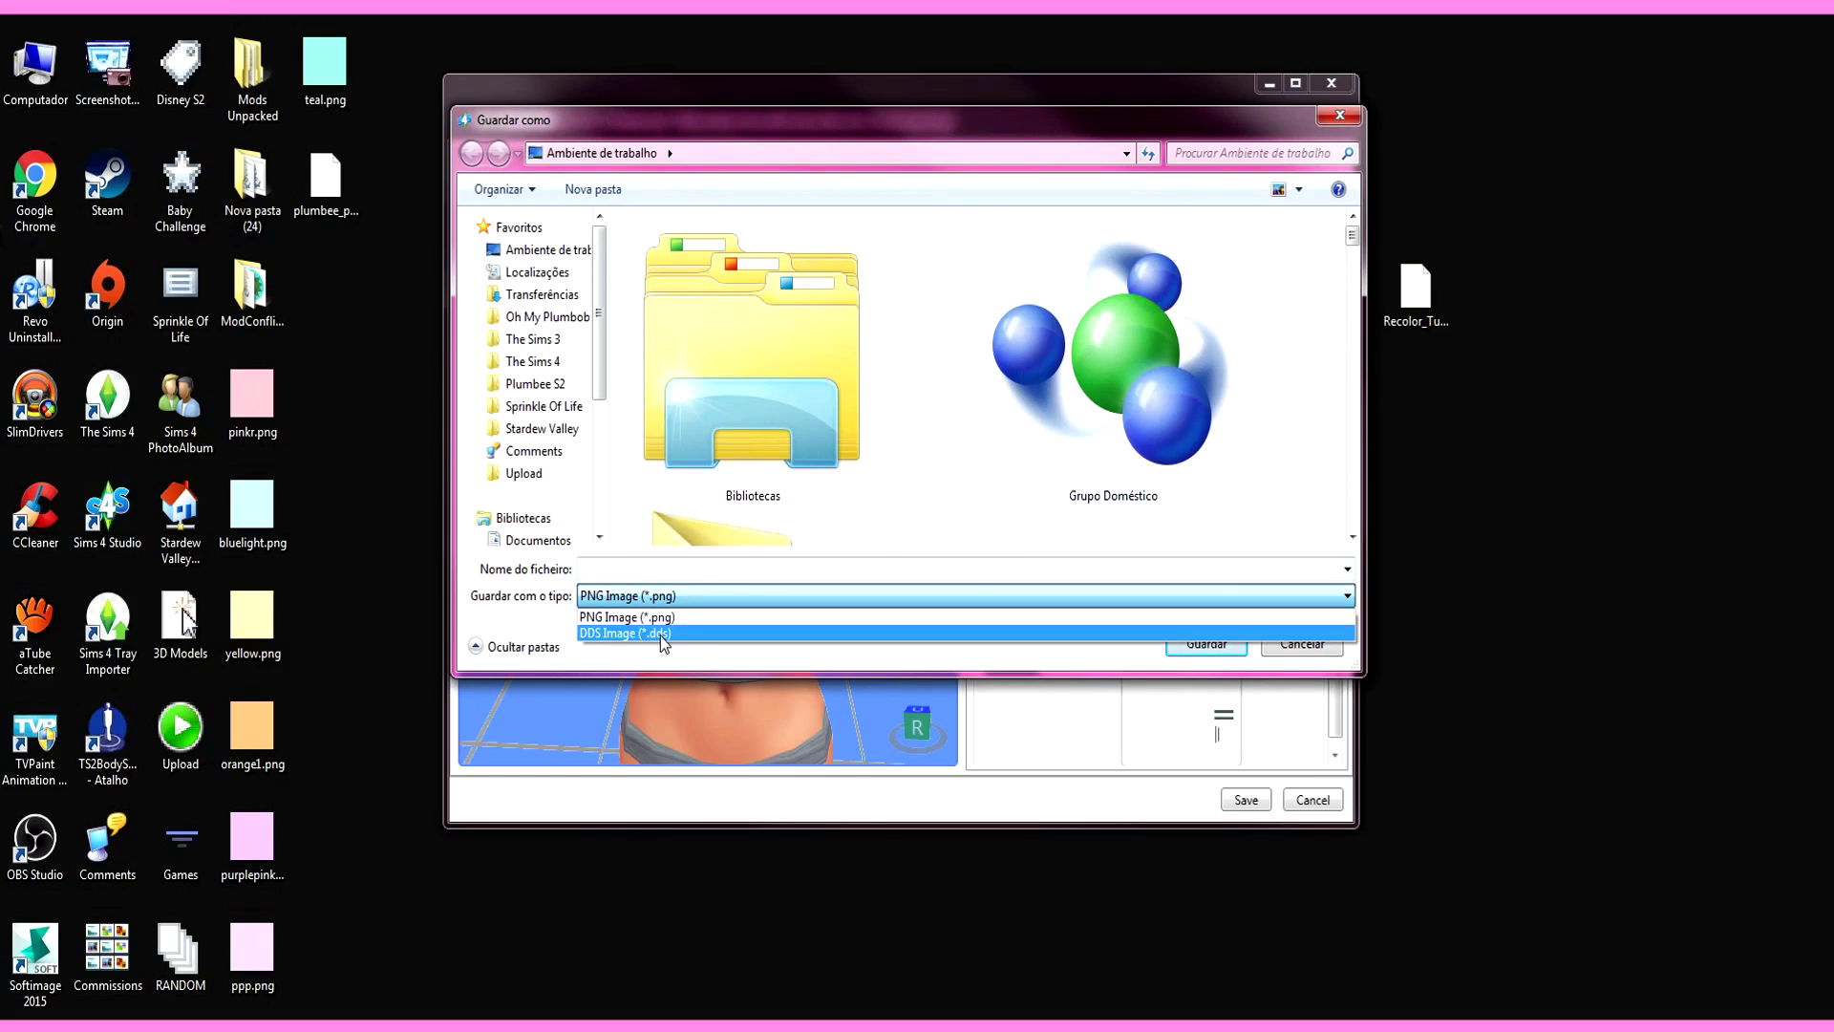
left_click(657, 618)
left_click(659, 569)
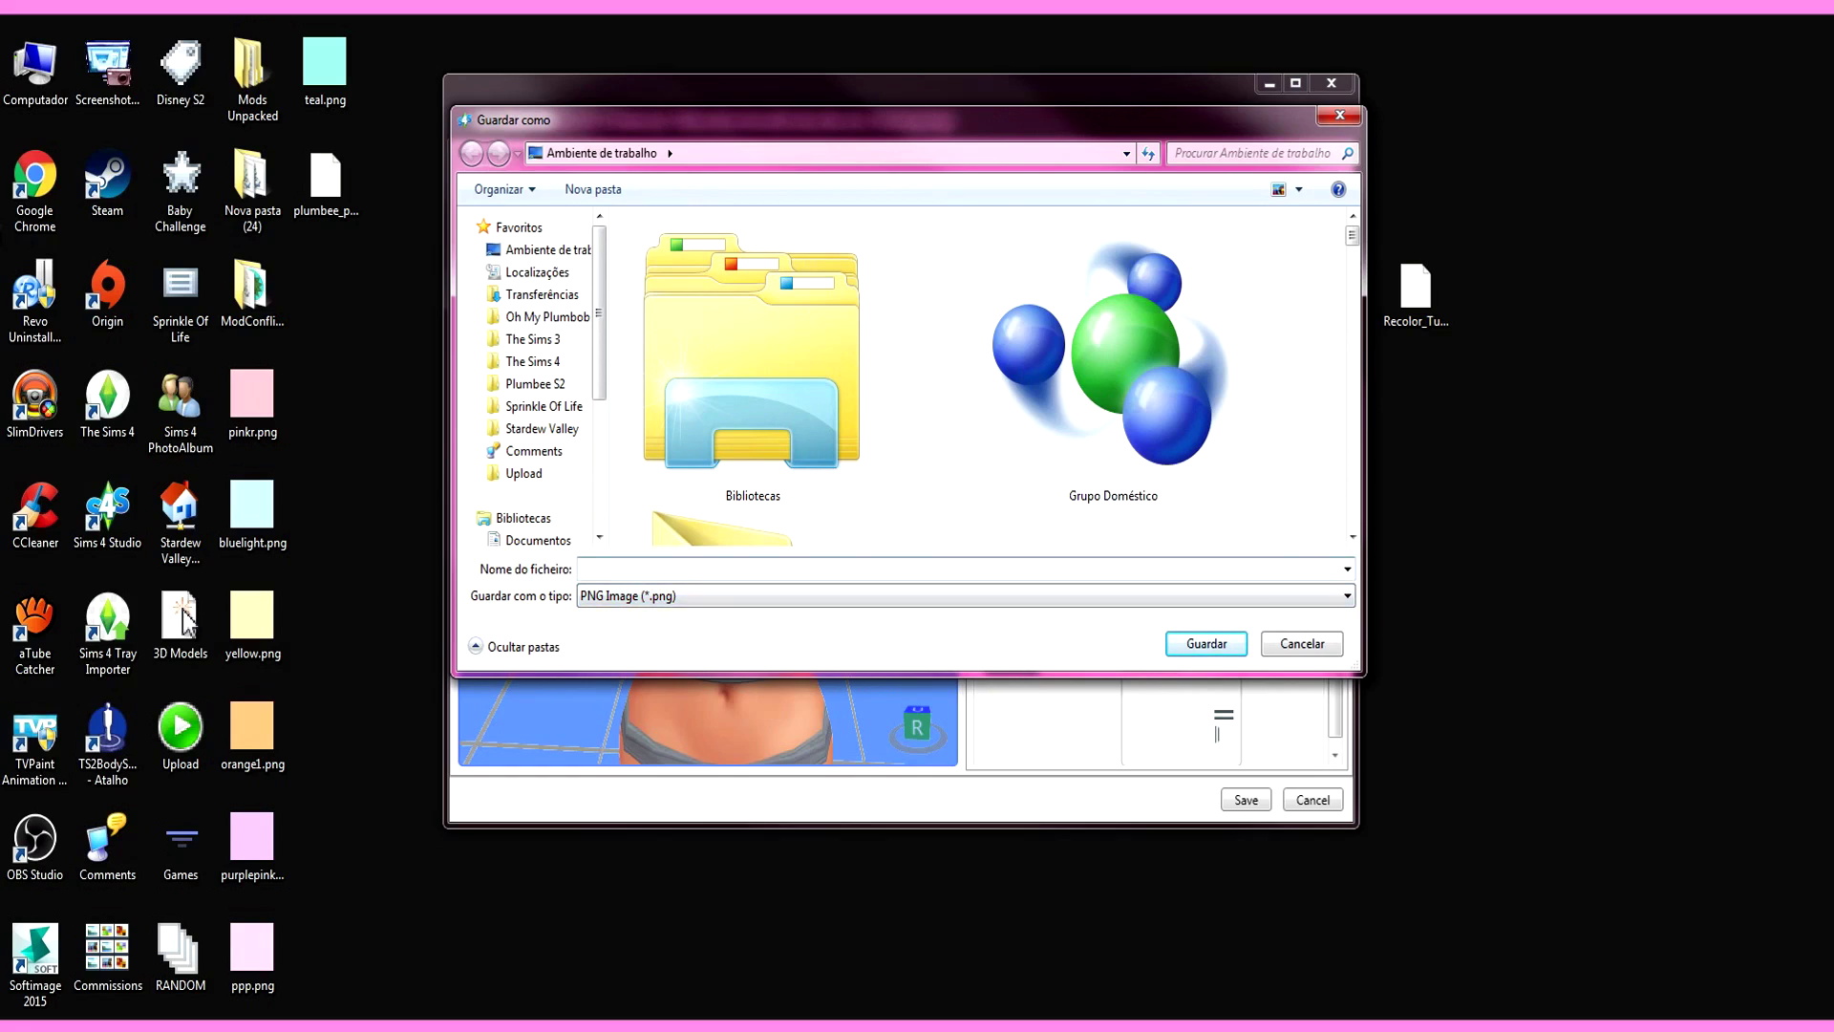
type("base1")
key("Return")
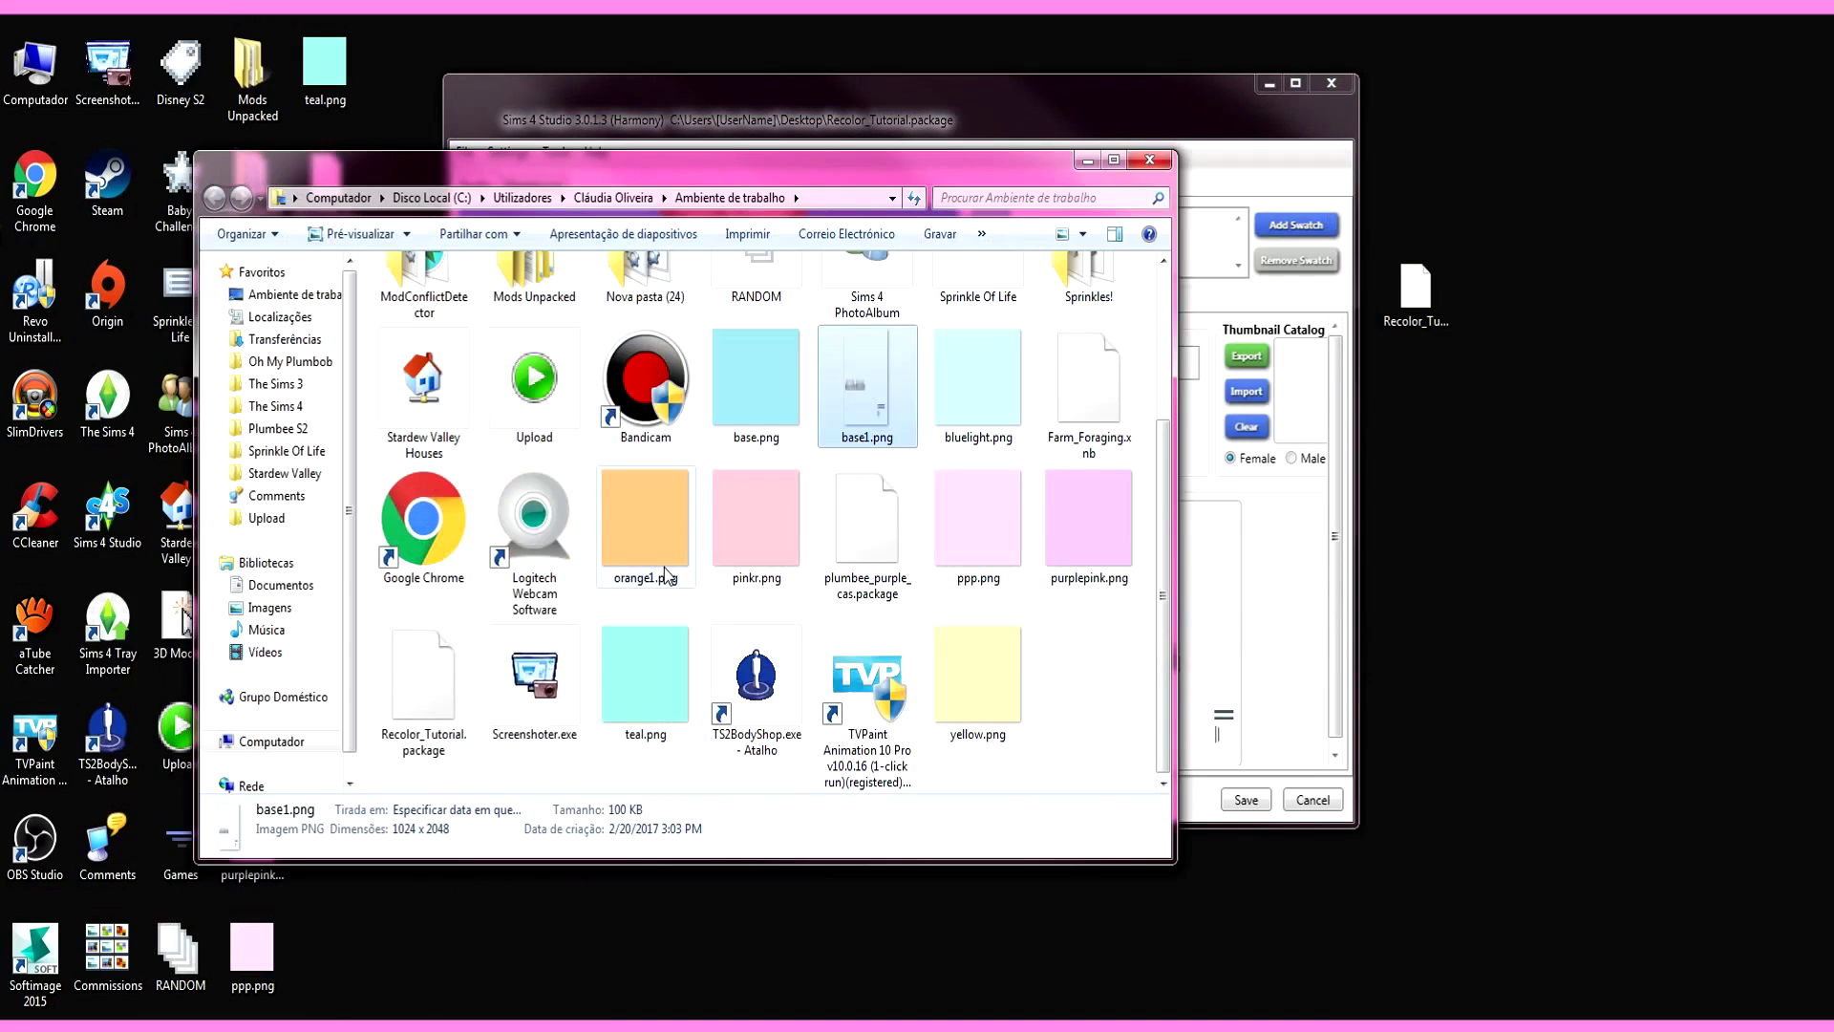
Step: Open base1.png in the image viewer, examine the top's texture pieces, and close the viewer
double_click(898, 370)
scroll(955, 410, "up", 3)
mouse_move(962, 462)
left_mouse_down()
mouse_move(993, 247)
mouse_move(984, 459)
left_mouse_up()
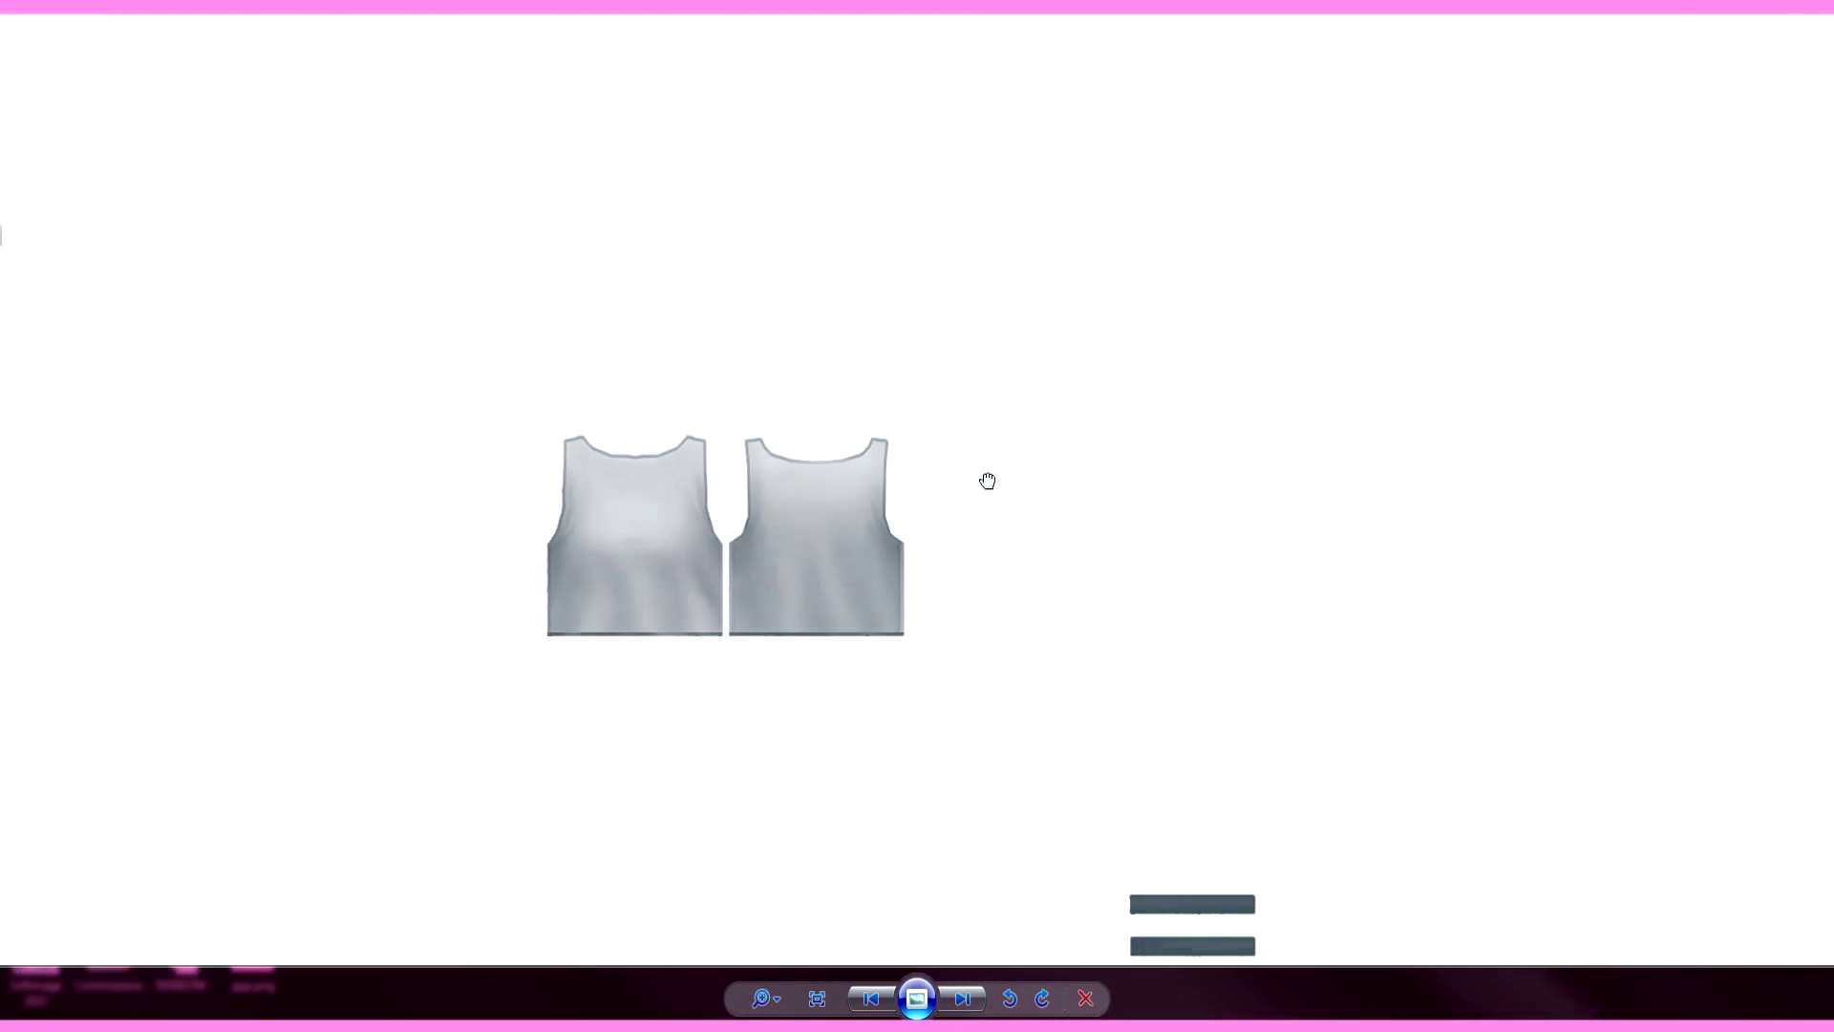
key("alt+F4")
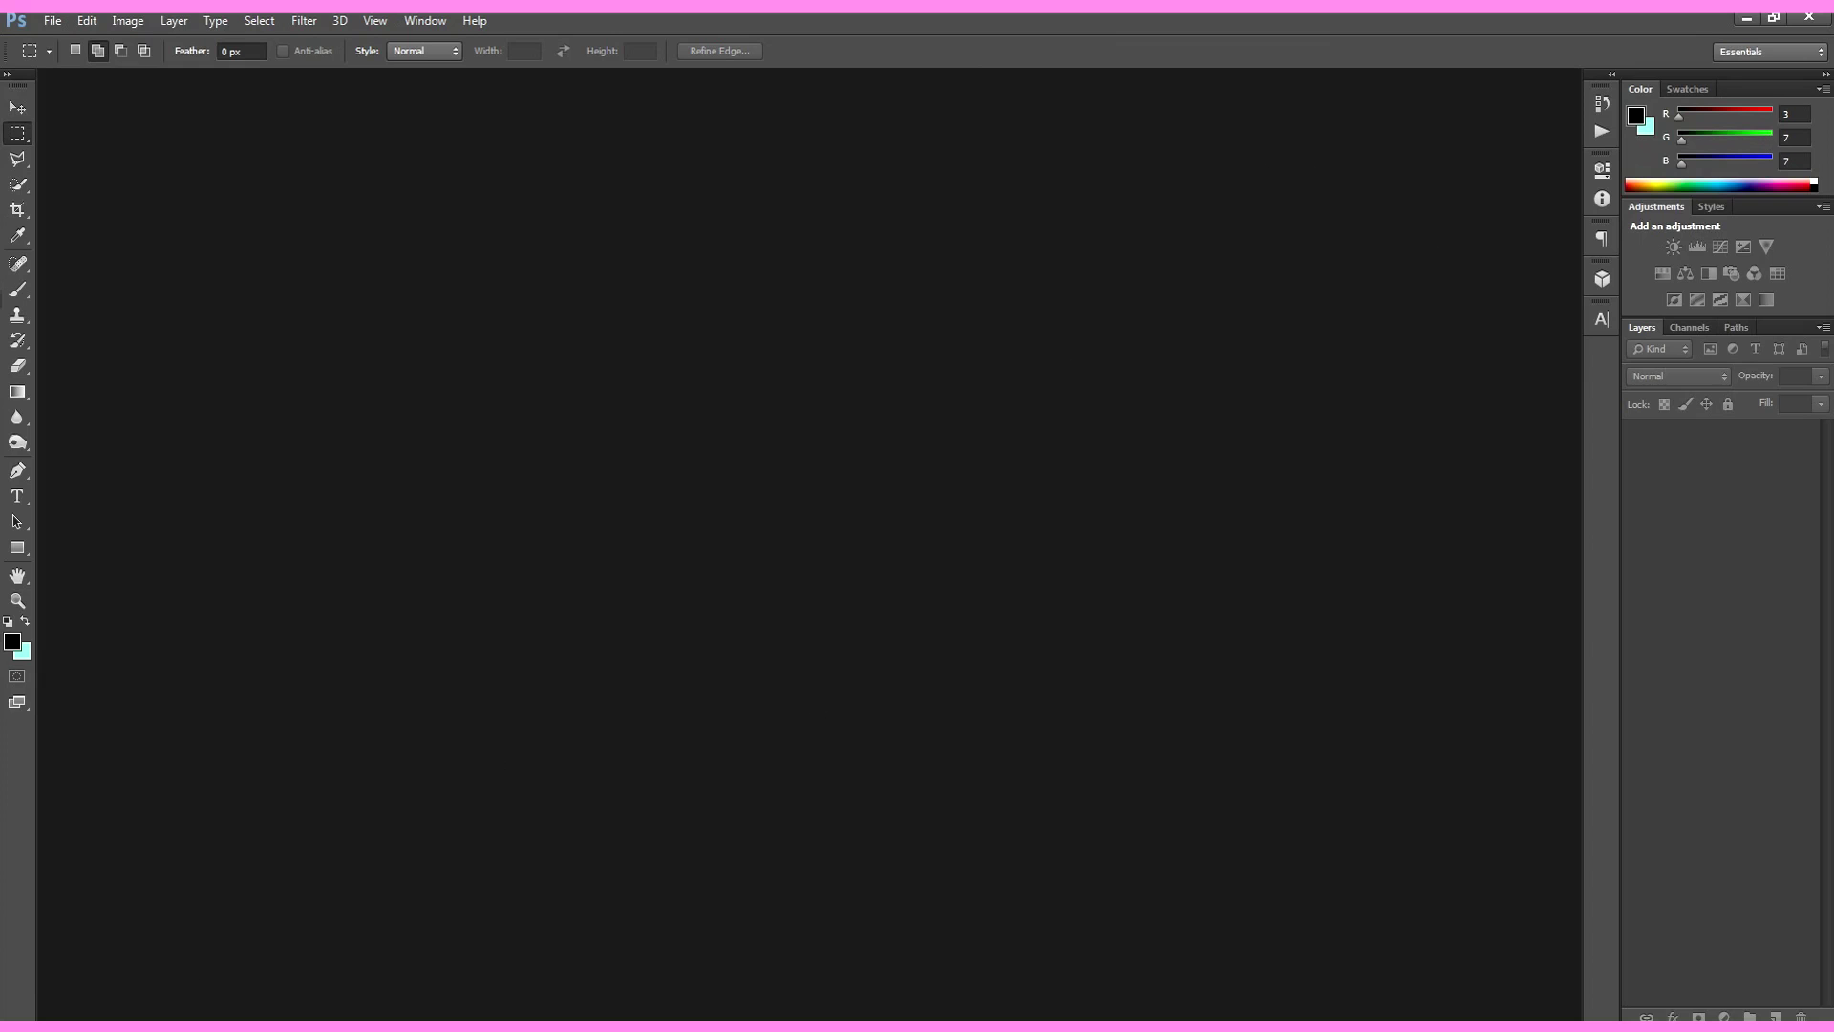
Step: Open base1.png from the desktop in Photoshop
left_click(143, 1026)
left_click(1273, 127)
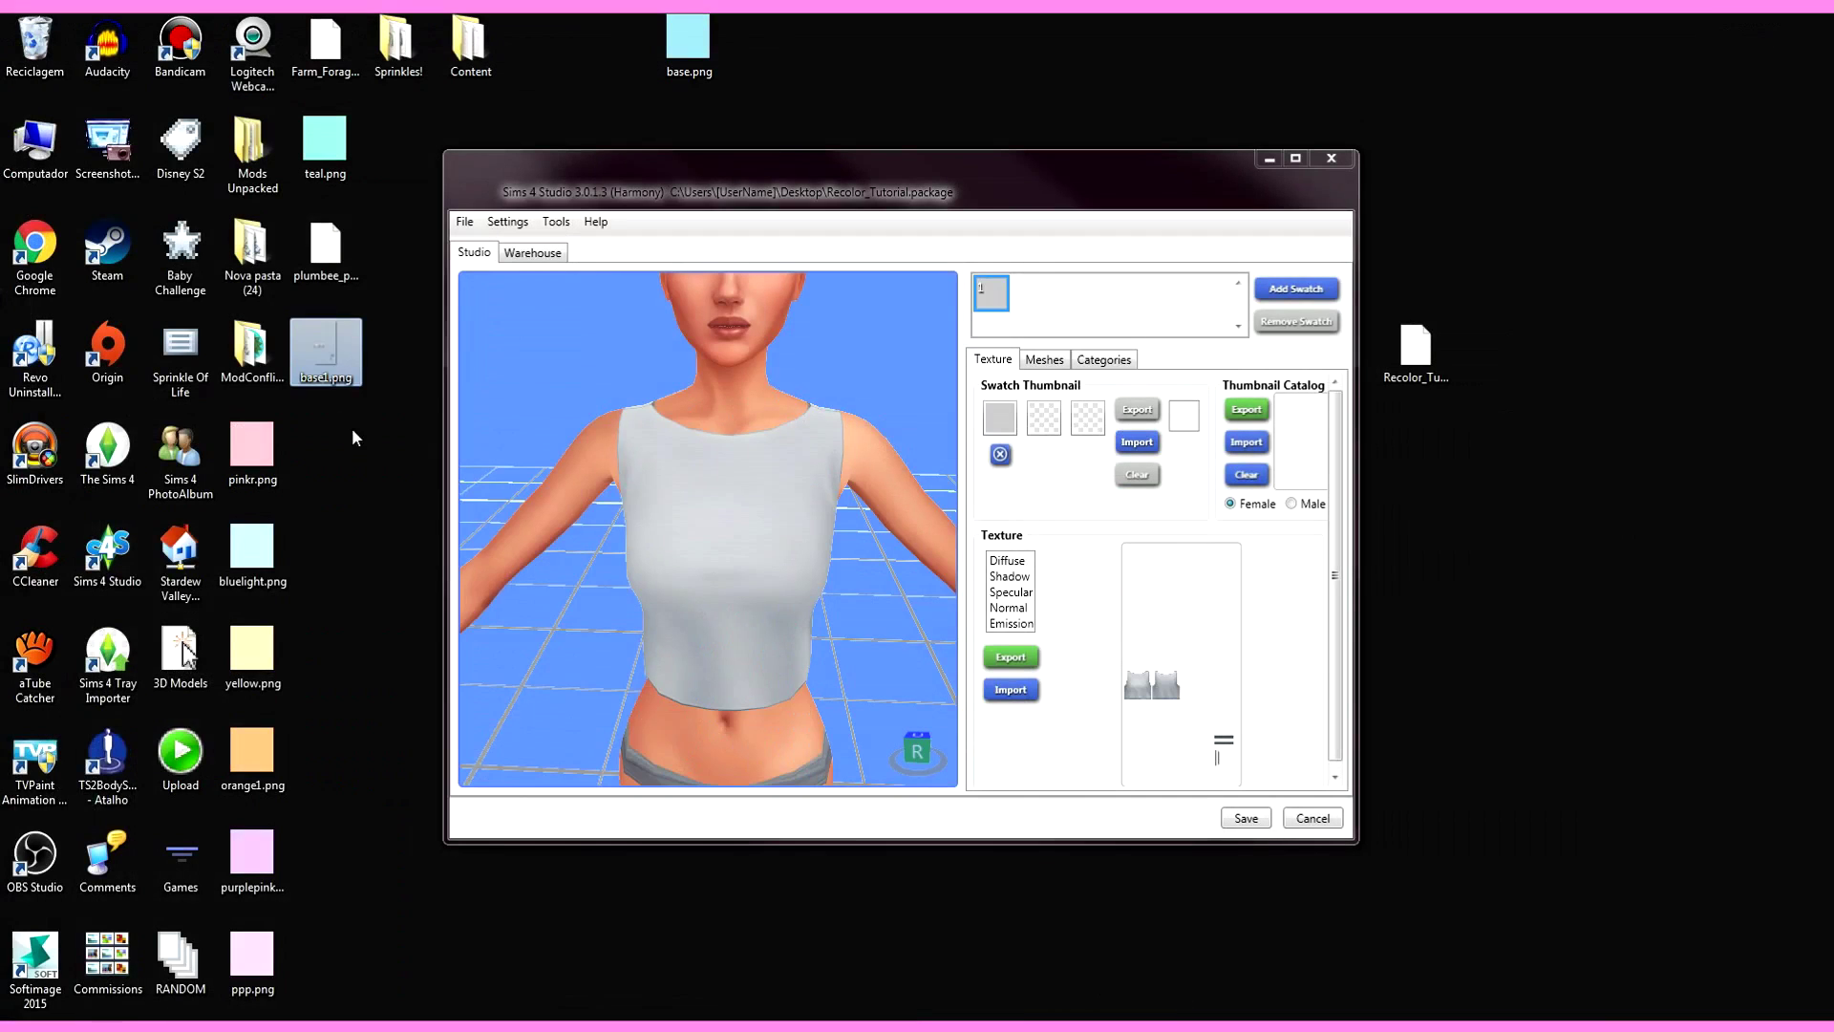
left_click_drag(328, 356, 426, 674)
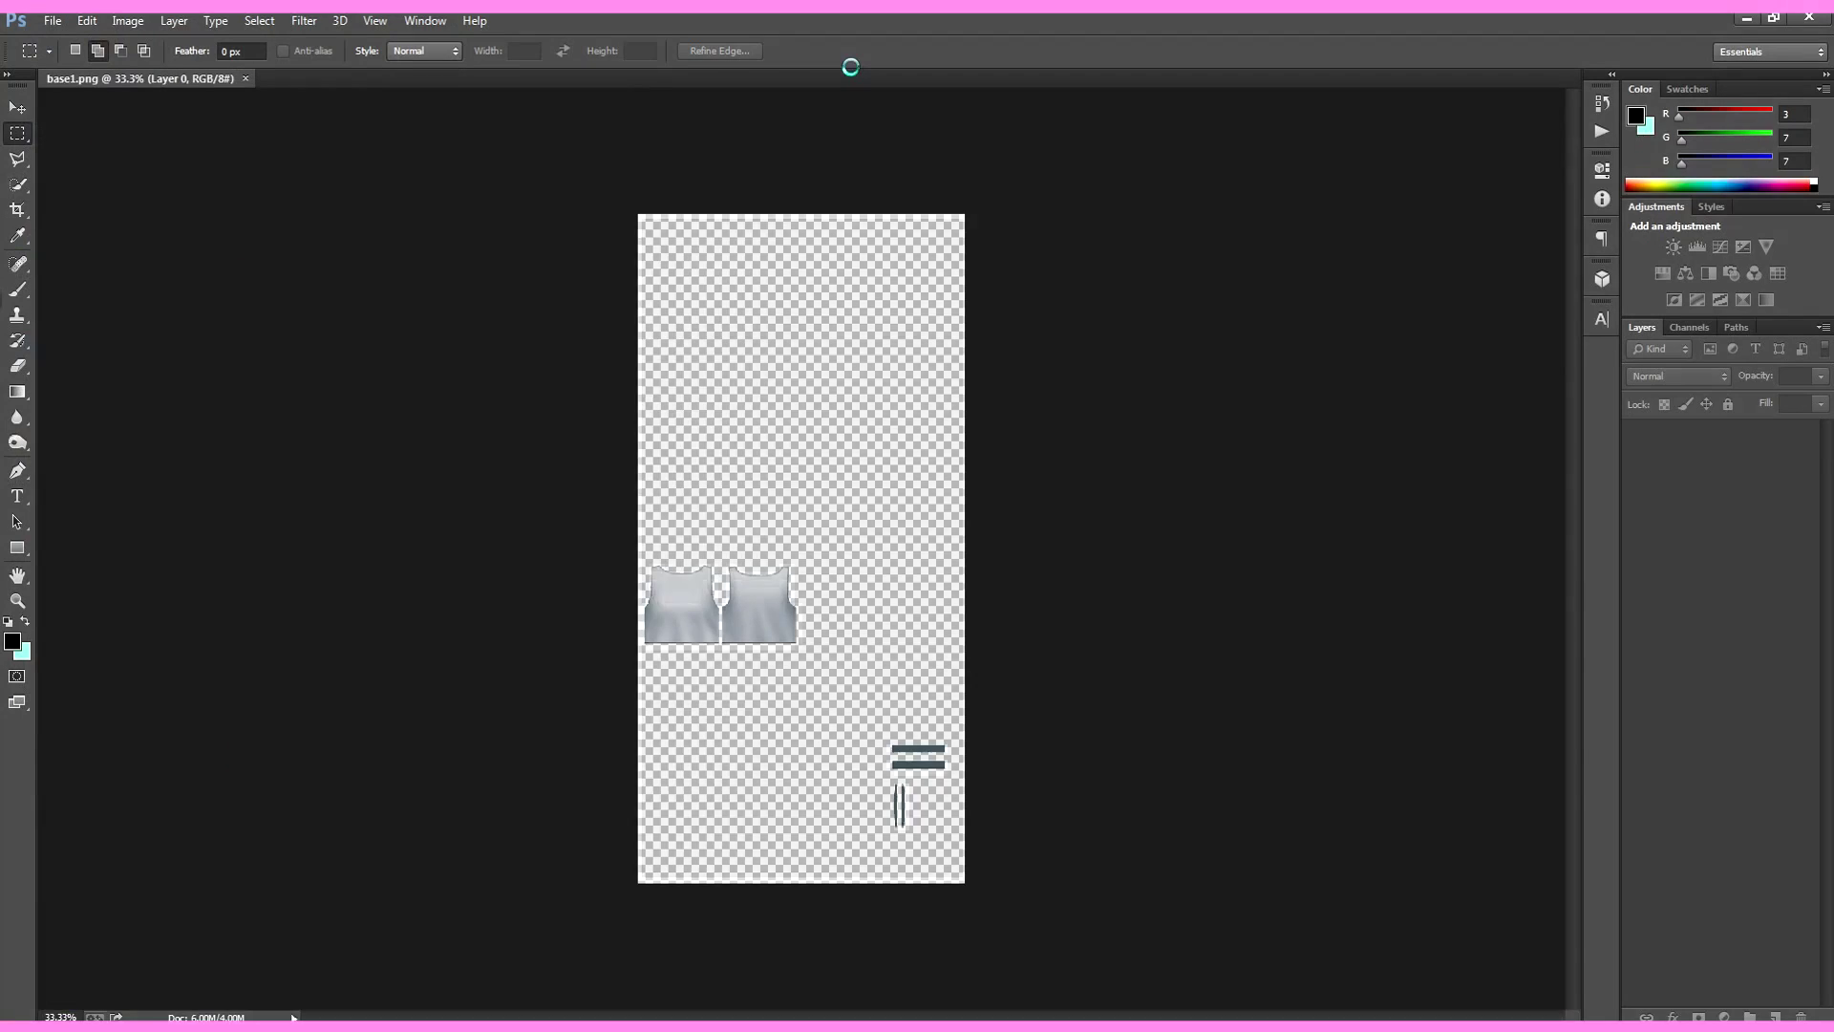
Step: Inspect the texture with the Move tool active and load Layer 0's shirt and trim pieces as a selection
left_click(17, 107)
scroll(621, 588, "up", 6, "alt")
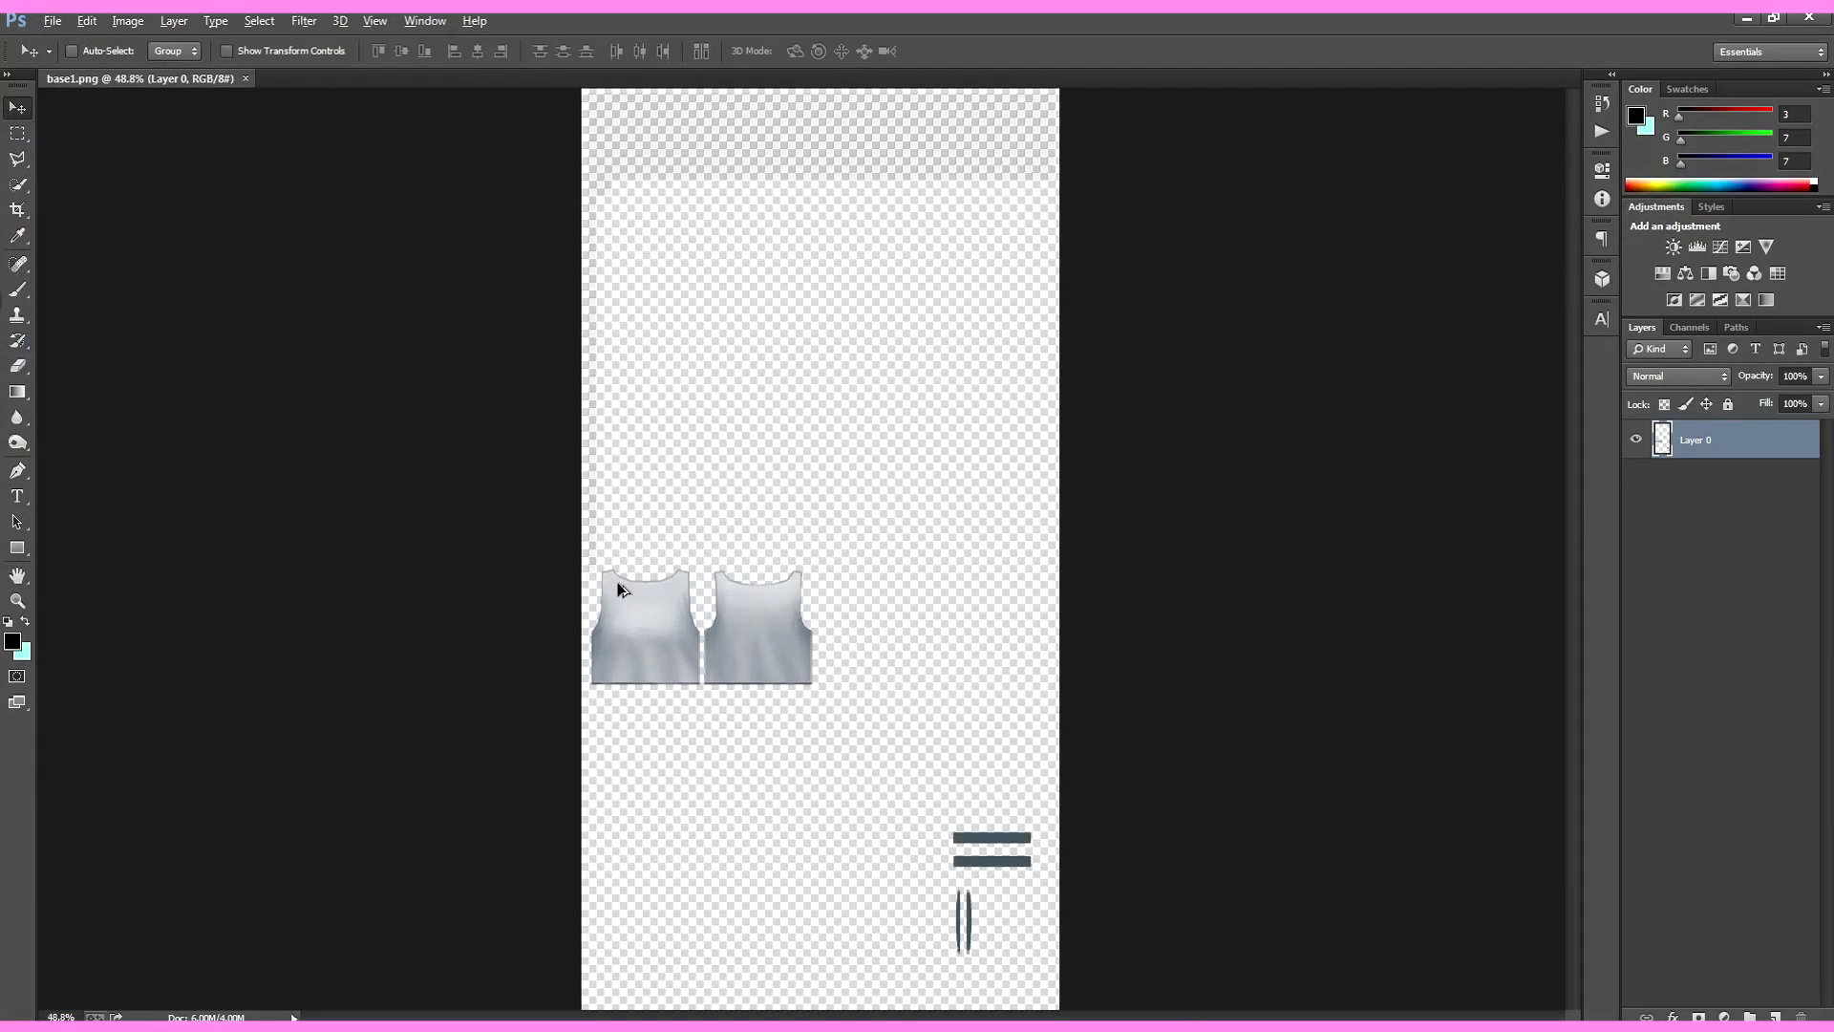
scroll(736, 586, "down", 5)
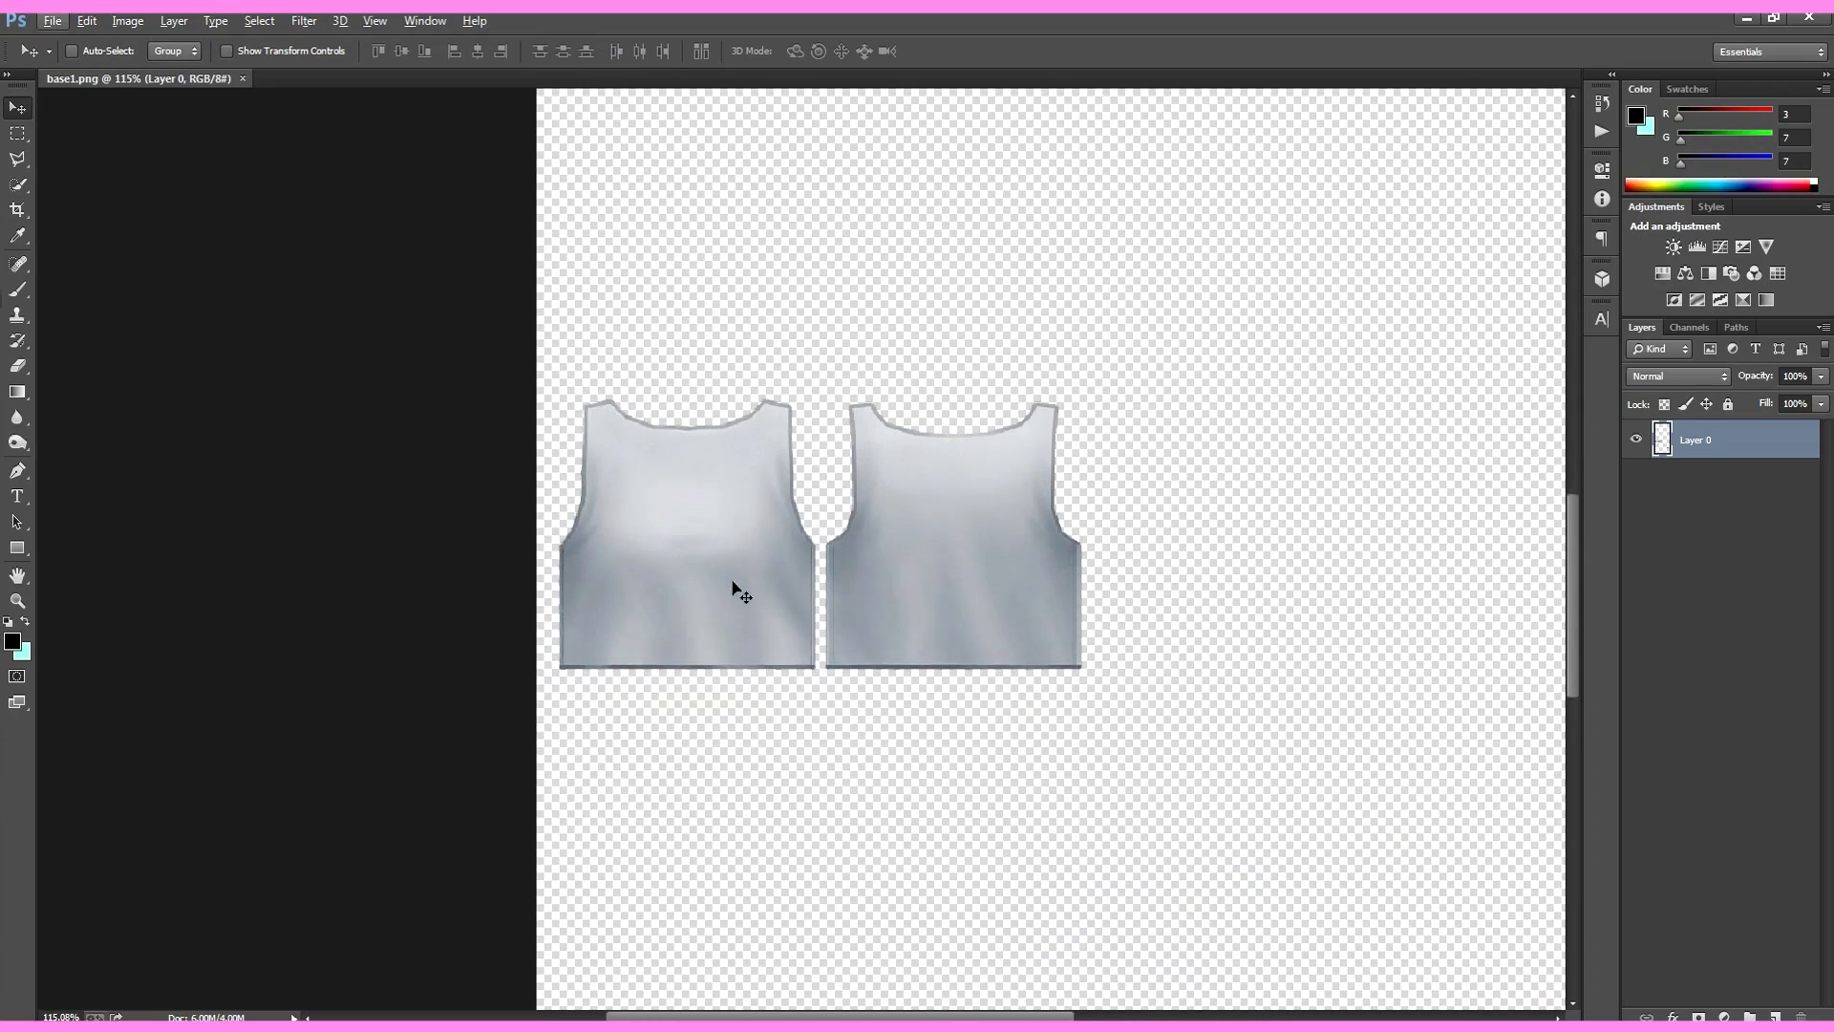
scroll(1173, 853, "down", 1)
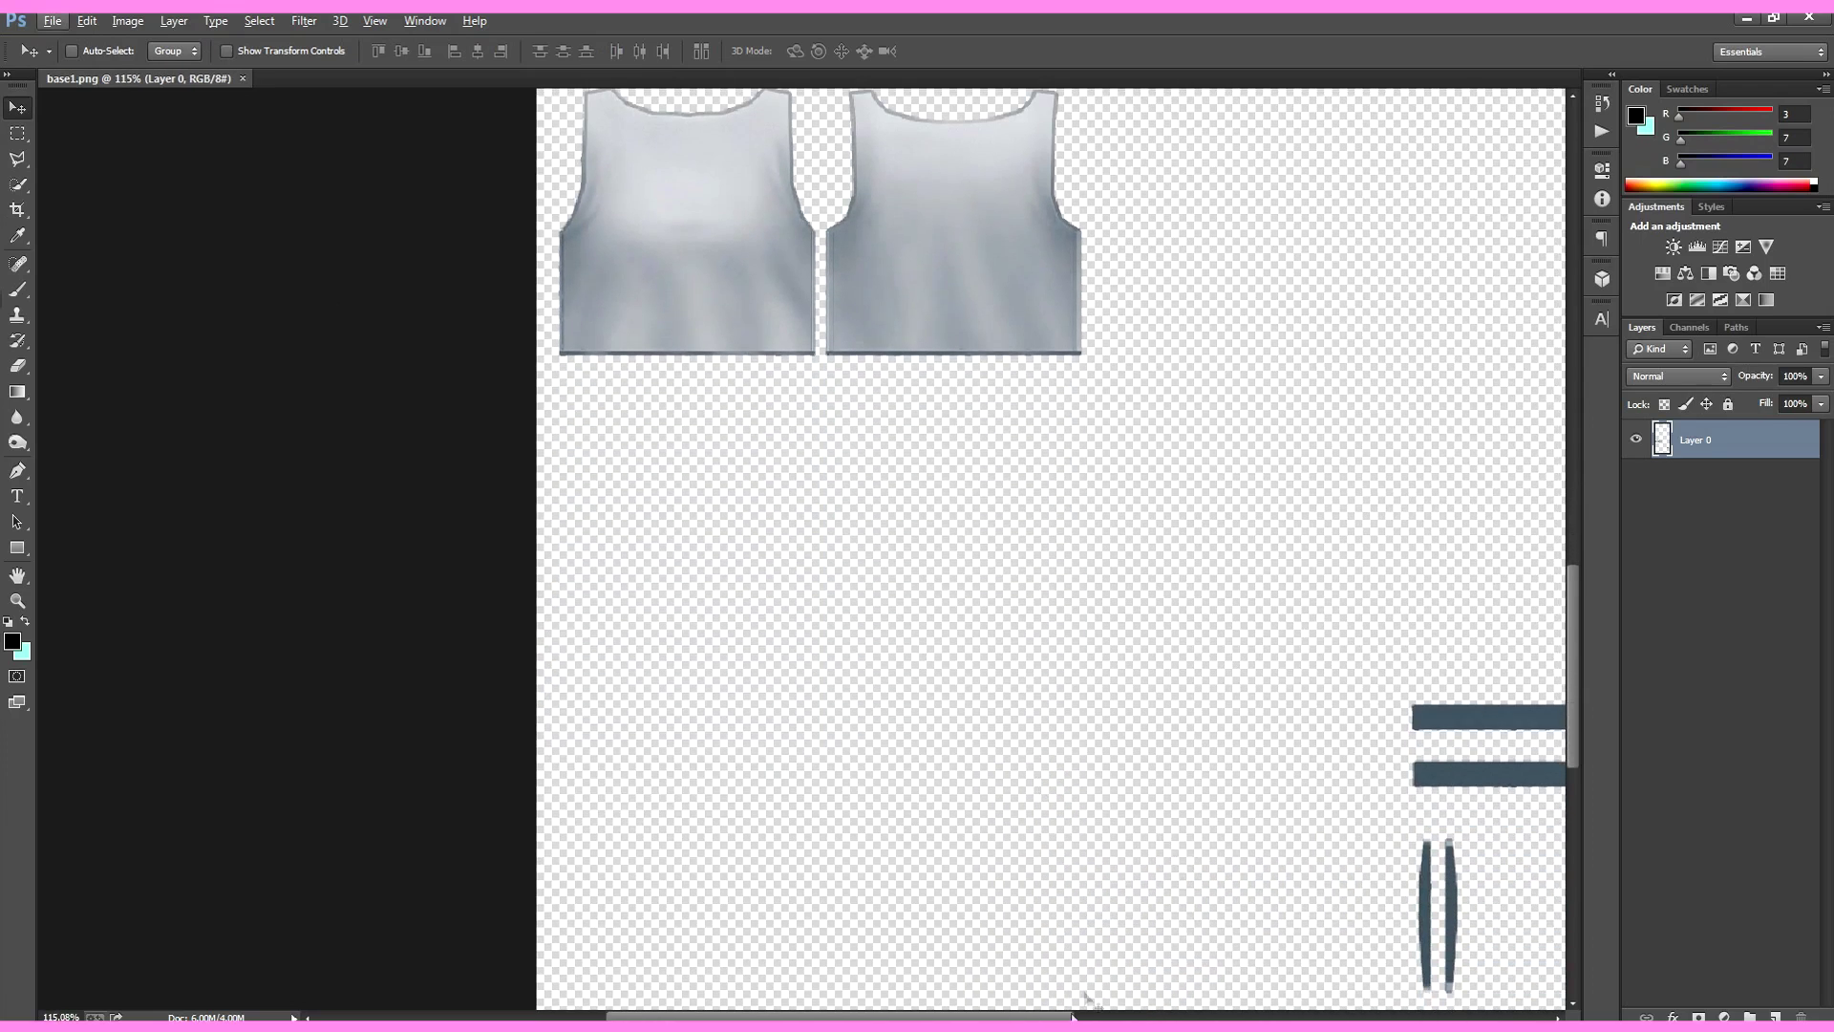
left_click_drag(1034, 1016, 1100, 1013)
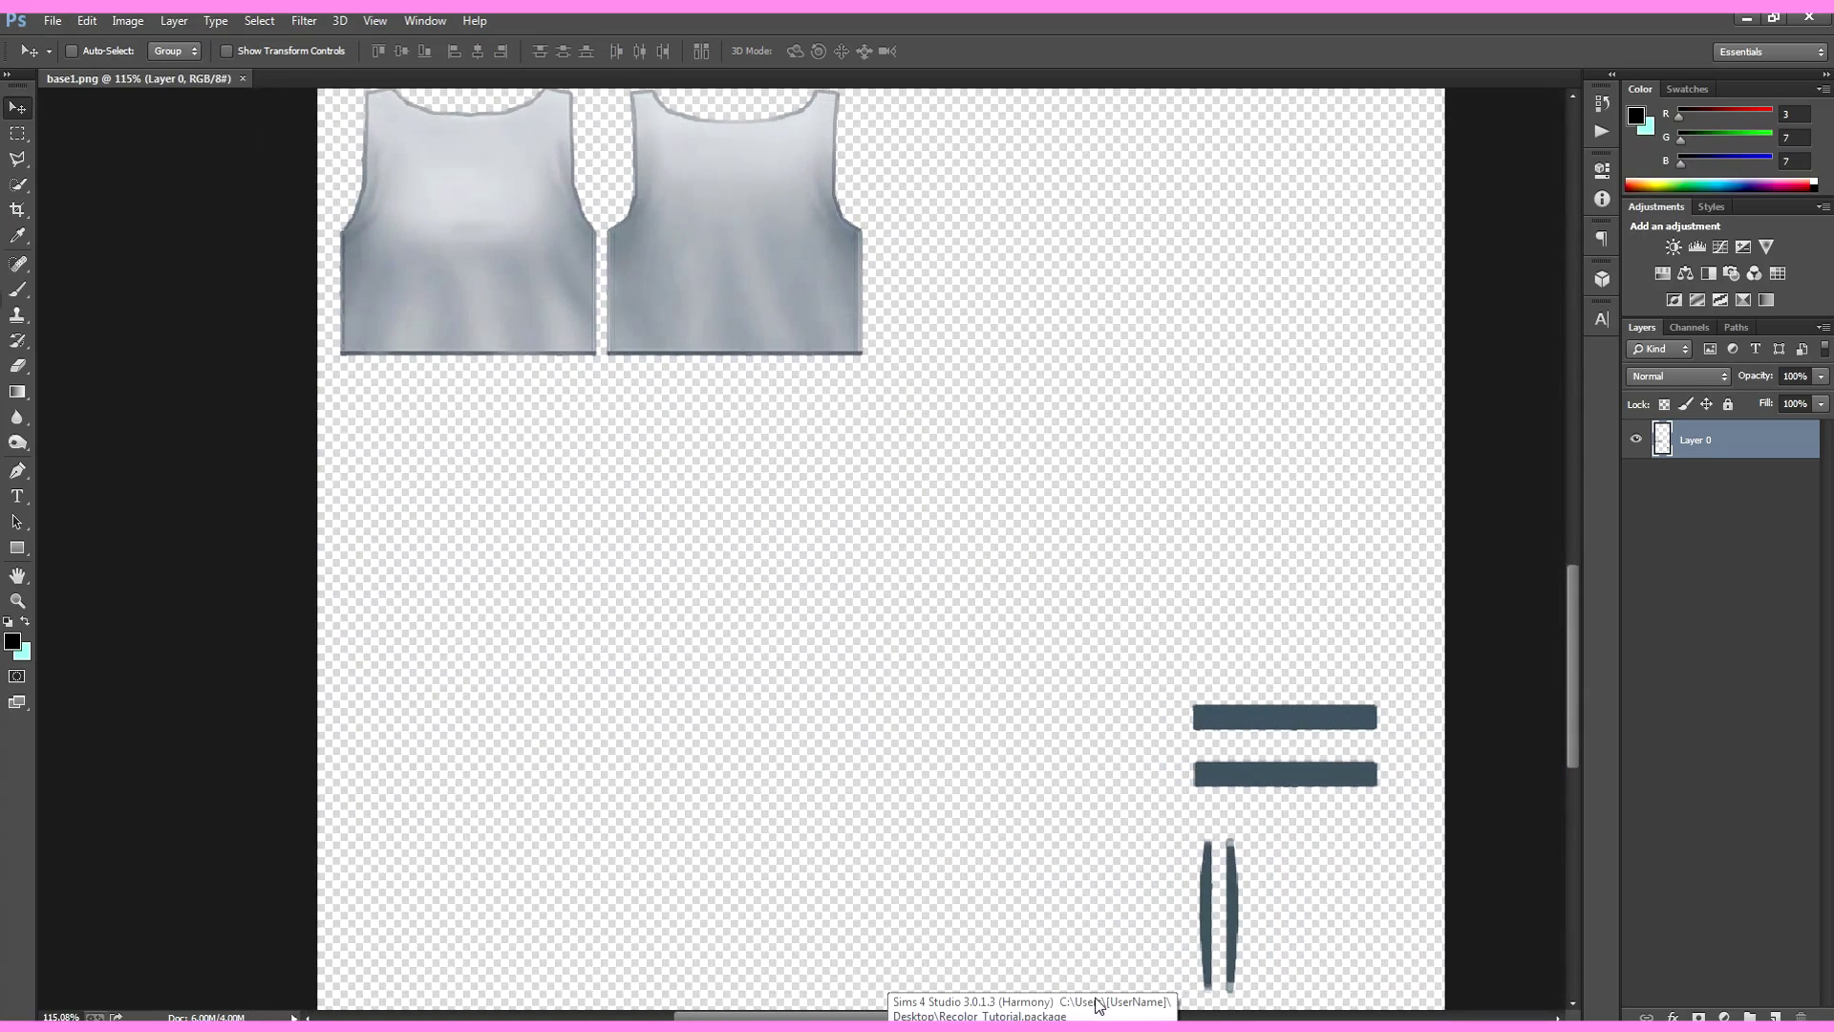
scroll(893, 717, "up", 3)
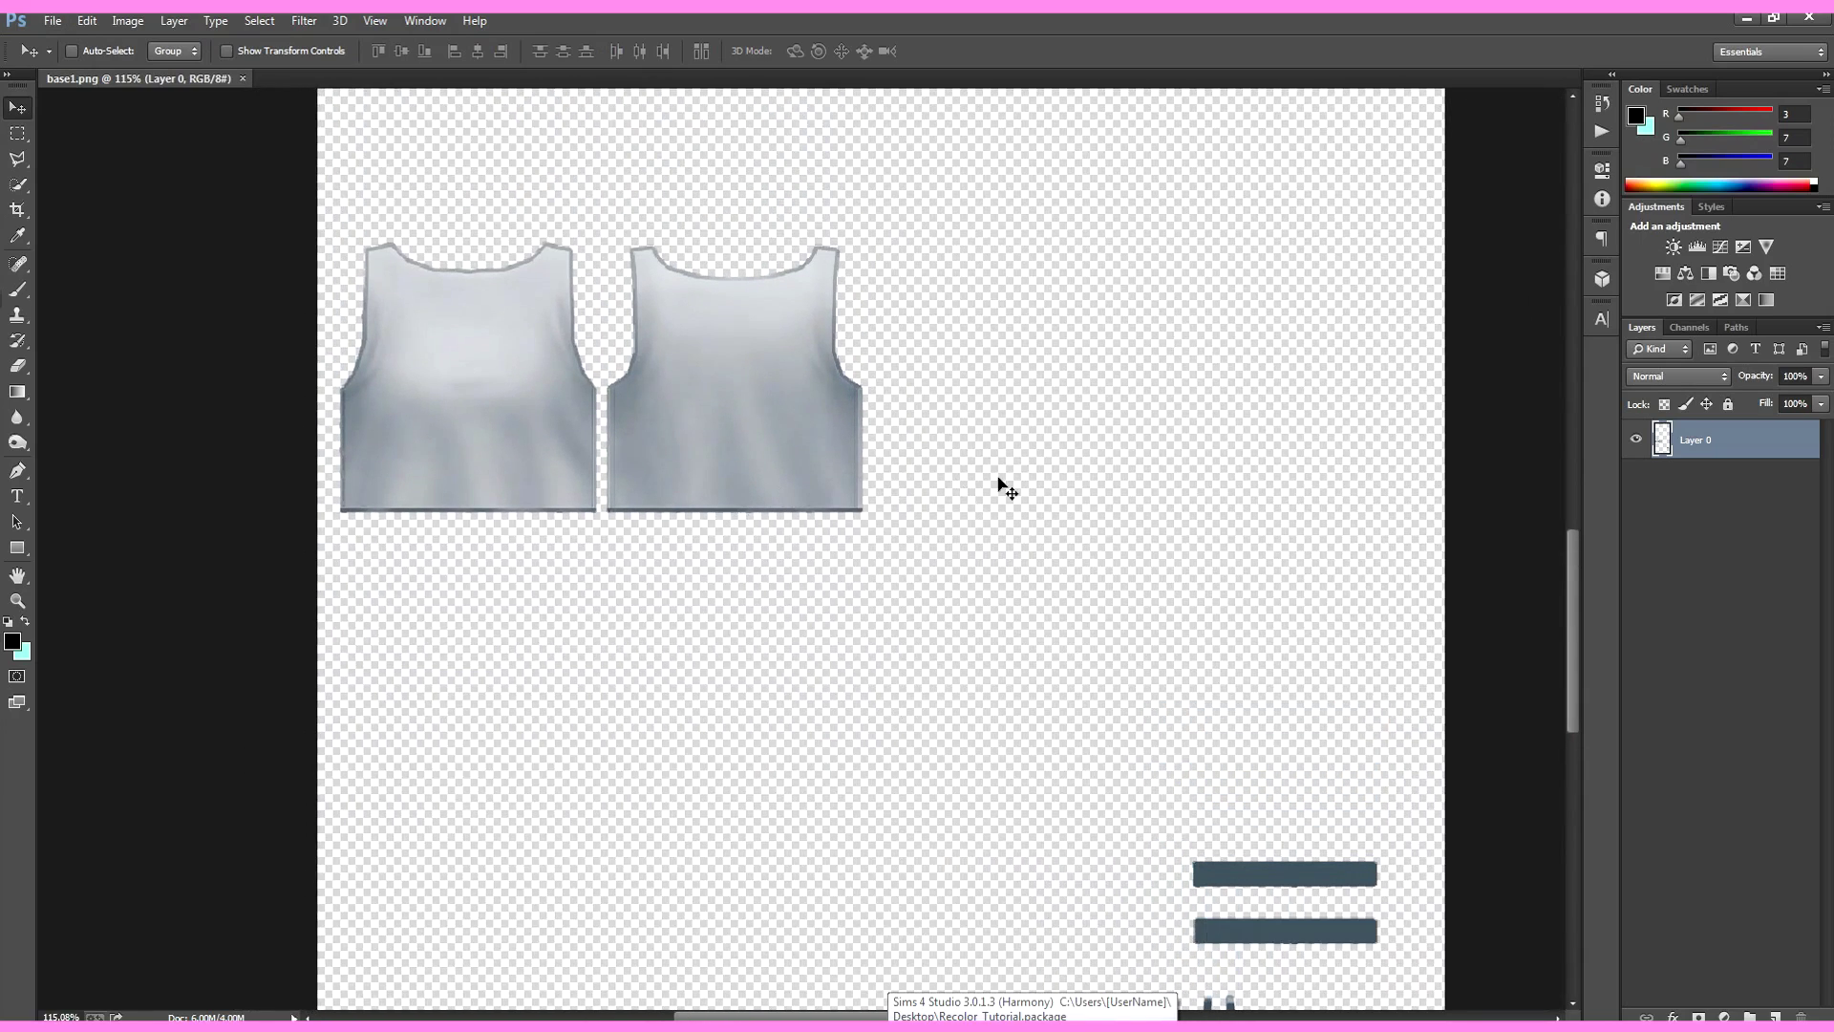
scroll(1003, 487, "up", 1)
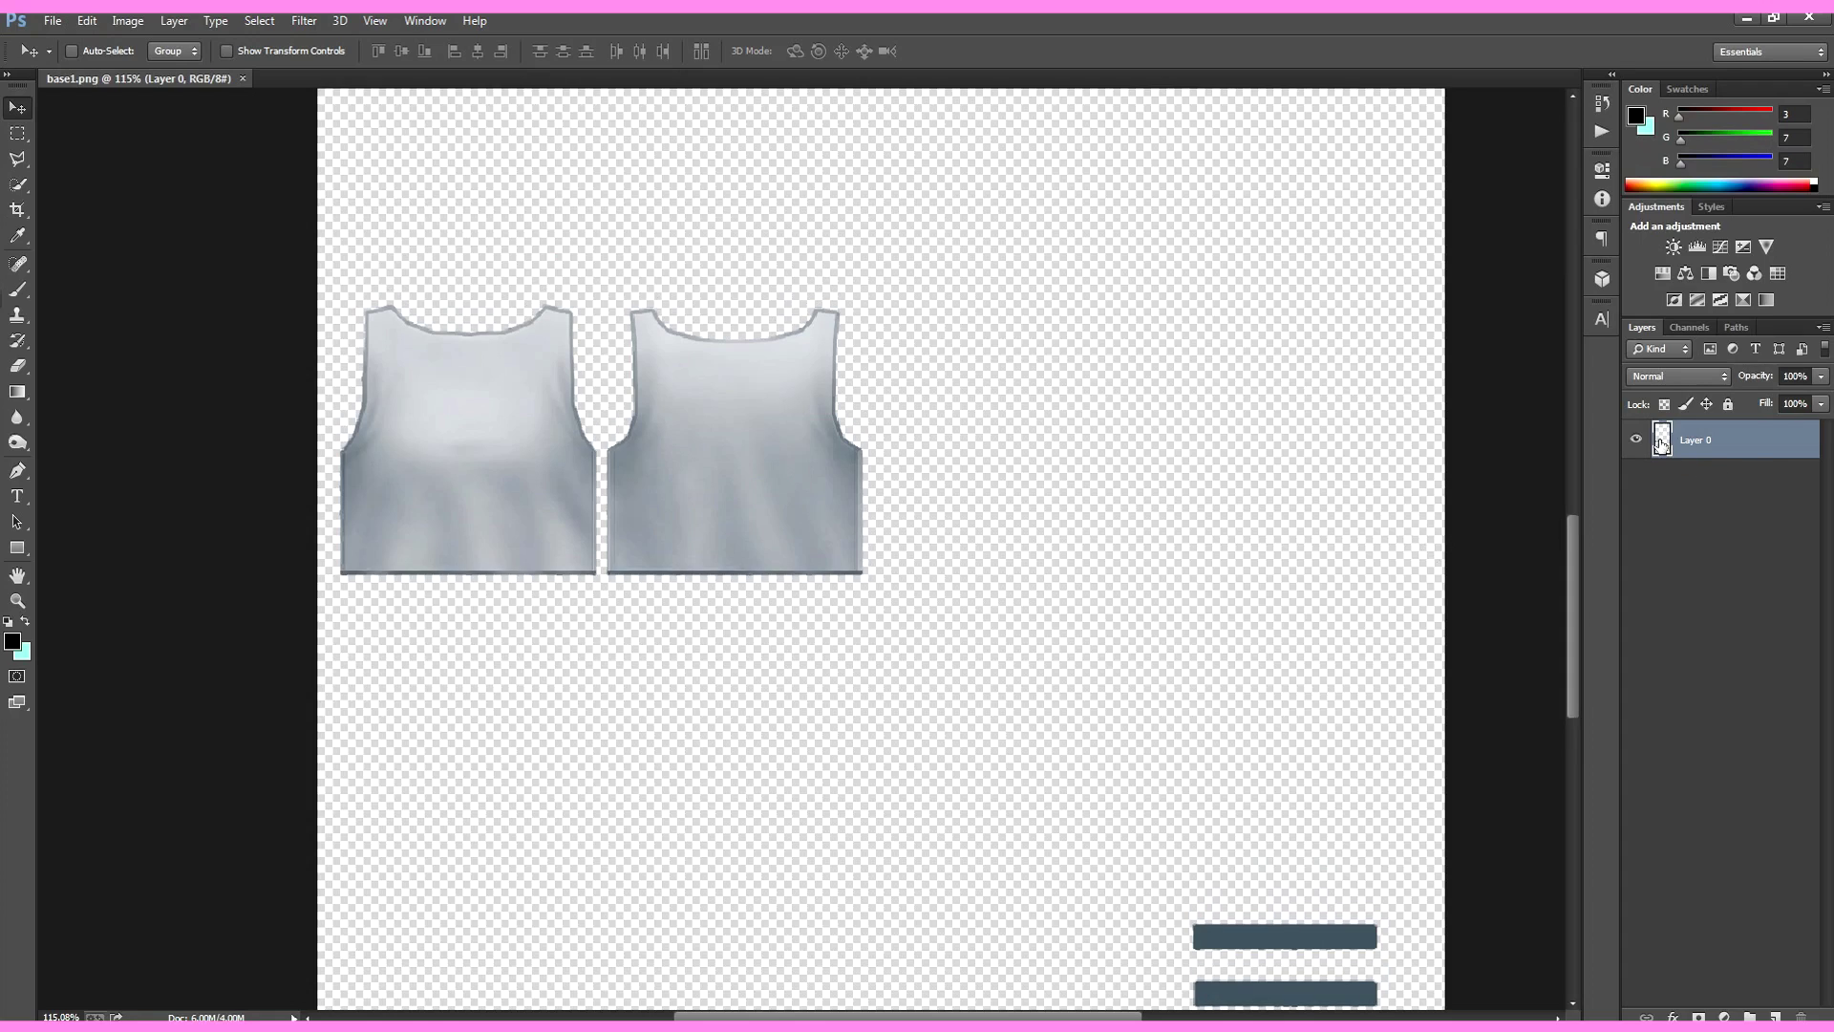
left_click(1663, 442, "ctrl")
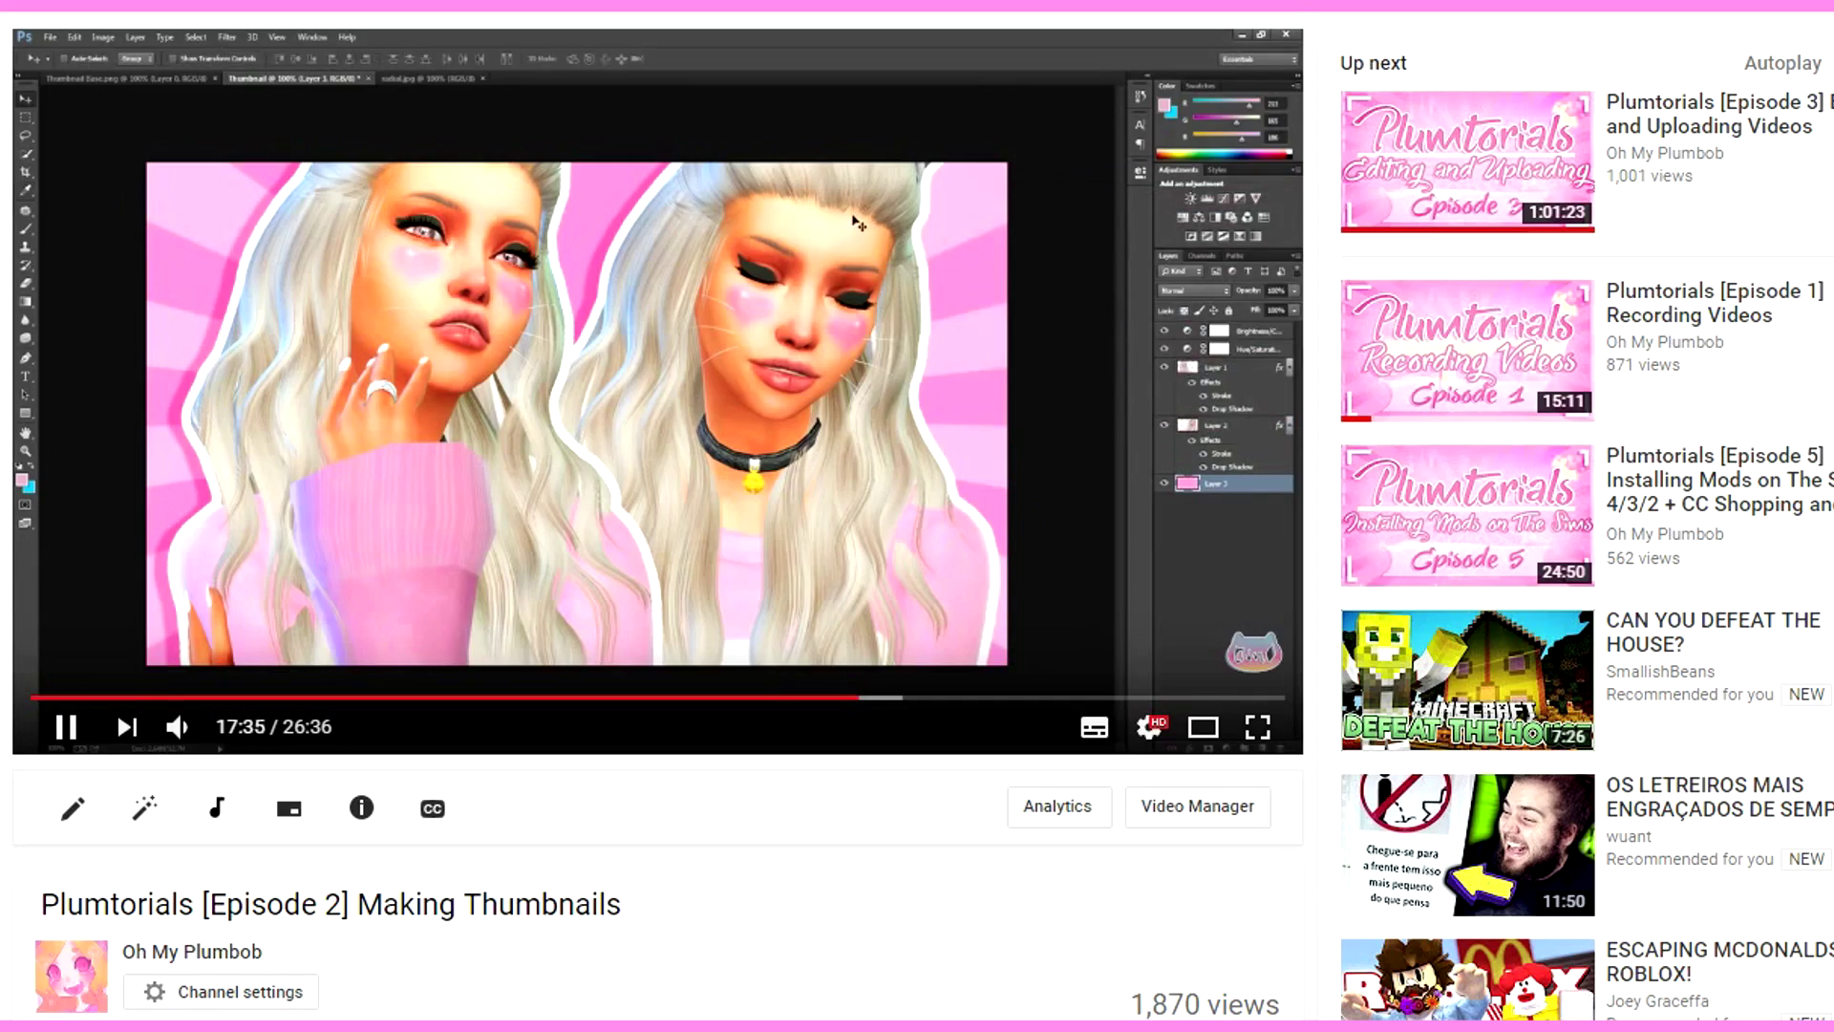
Step: View the YouTube page of Plumtorials [Episode 2] Making Thumbnails and highlight the video's title
scroll(657, 516, "down", 3)
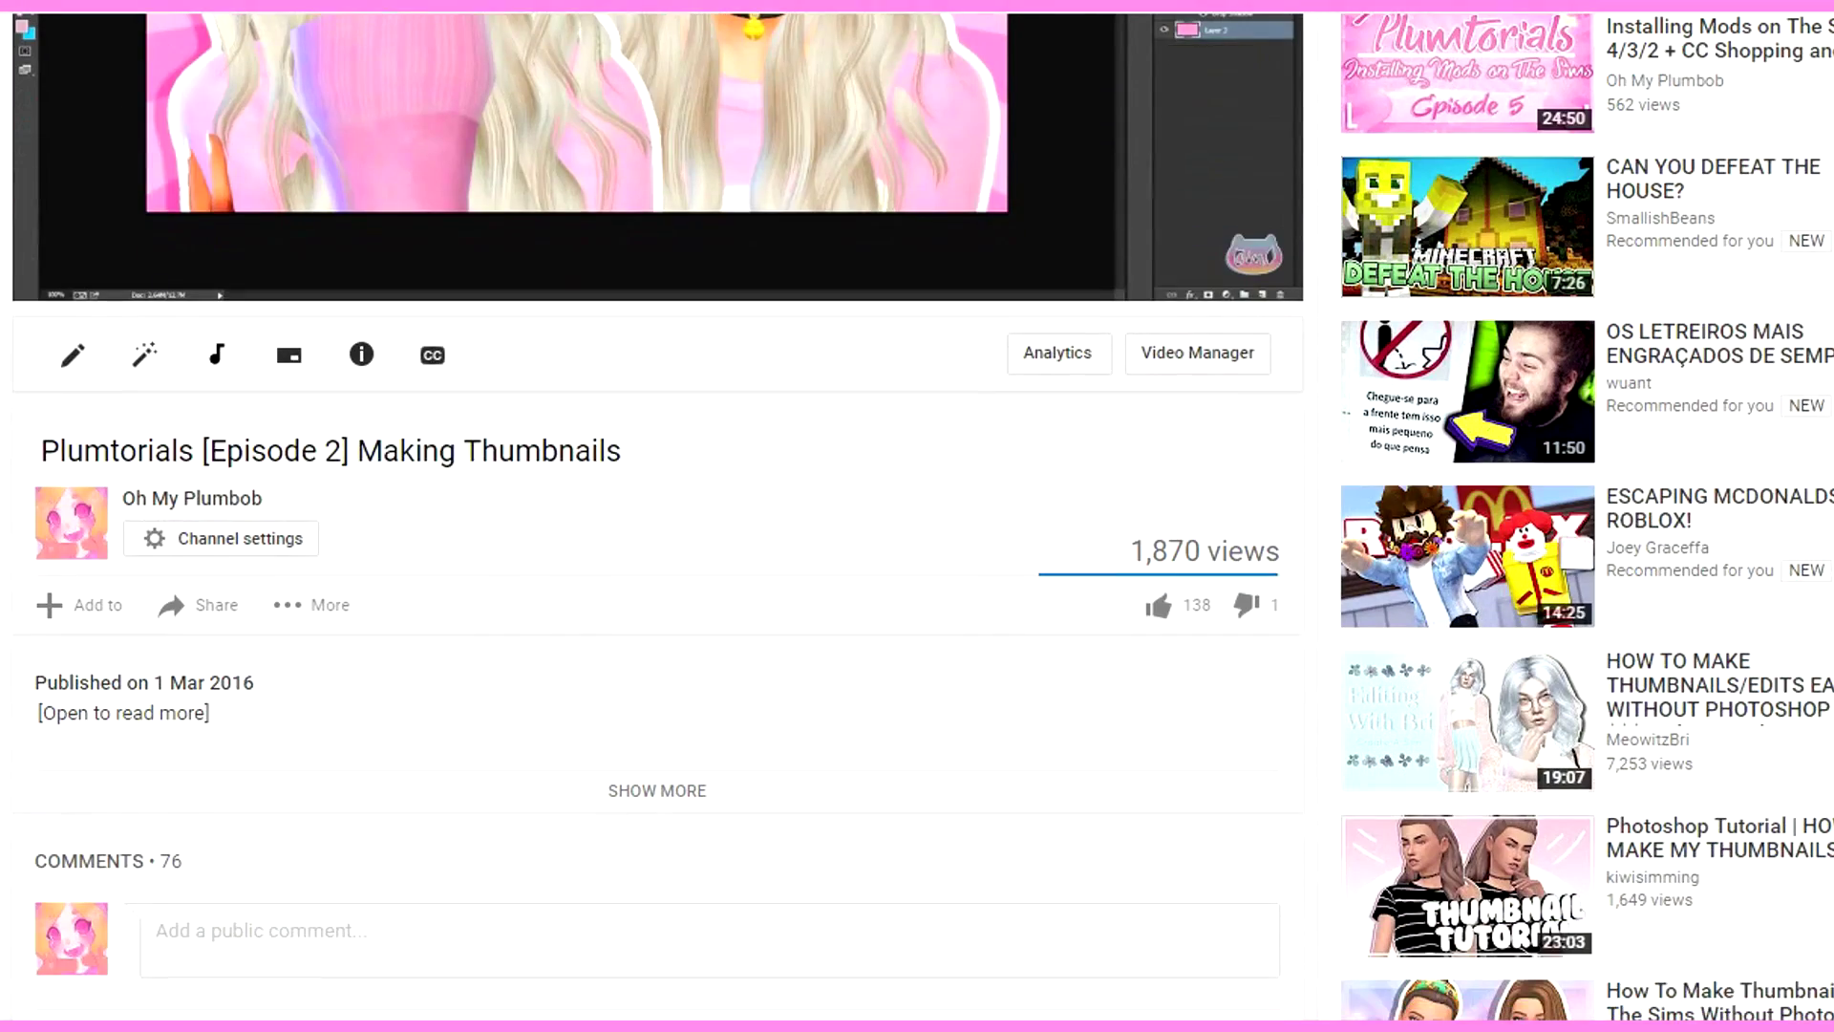
scroll(657, 516, "down", 2)
left_click_drag(630, 299, 41, 299)
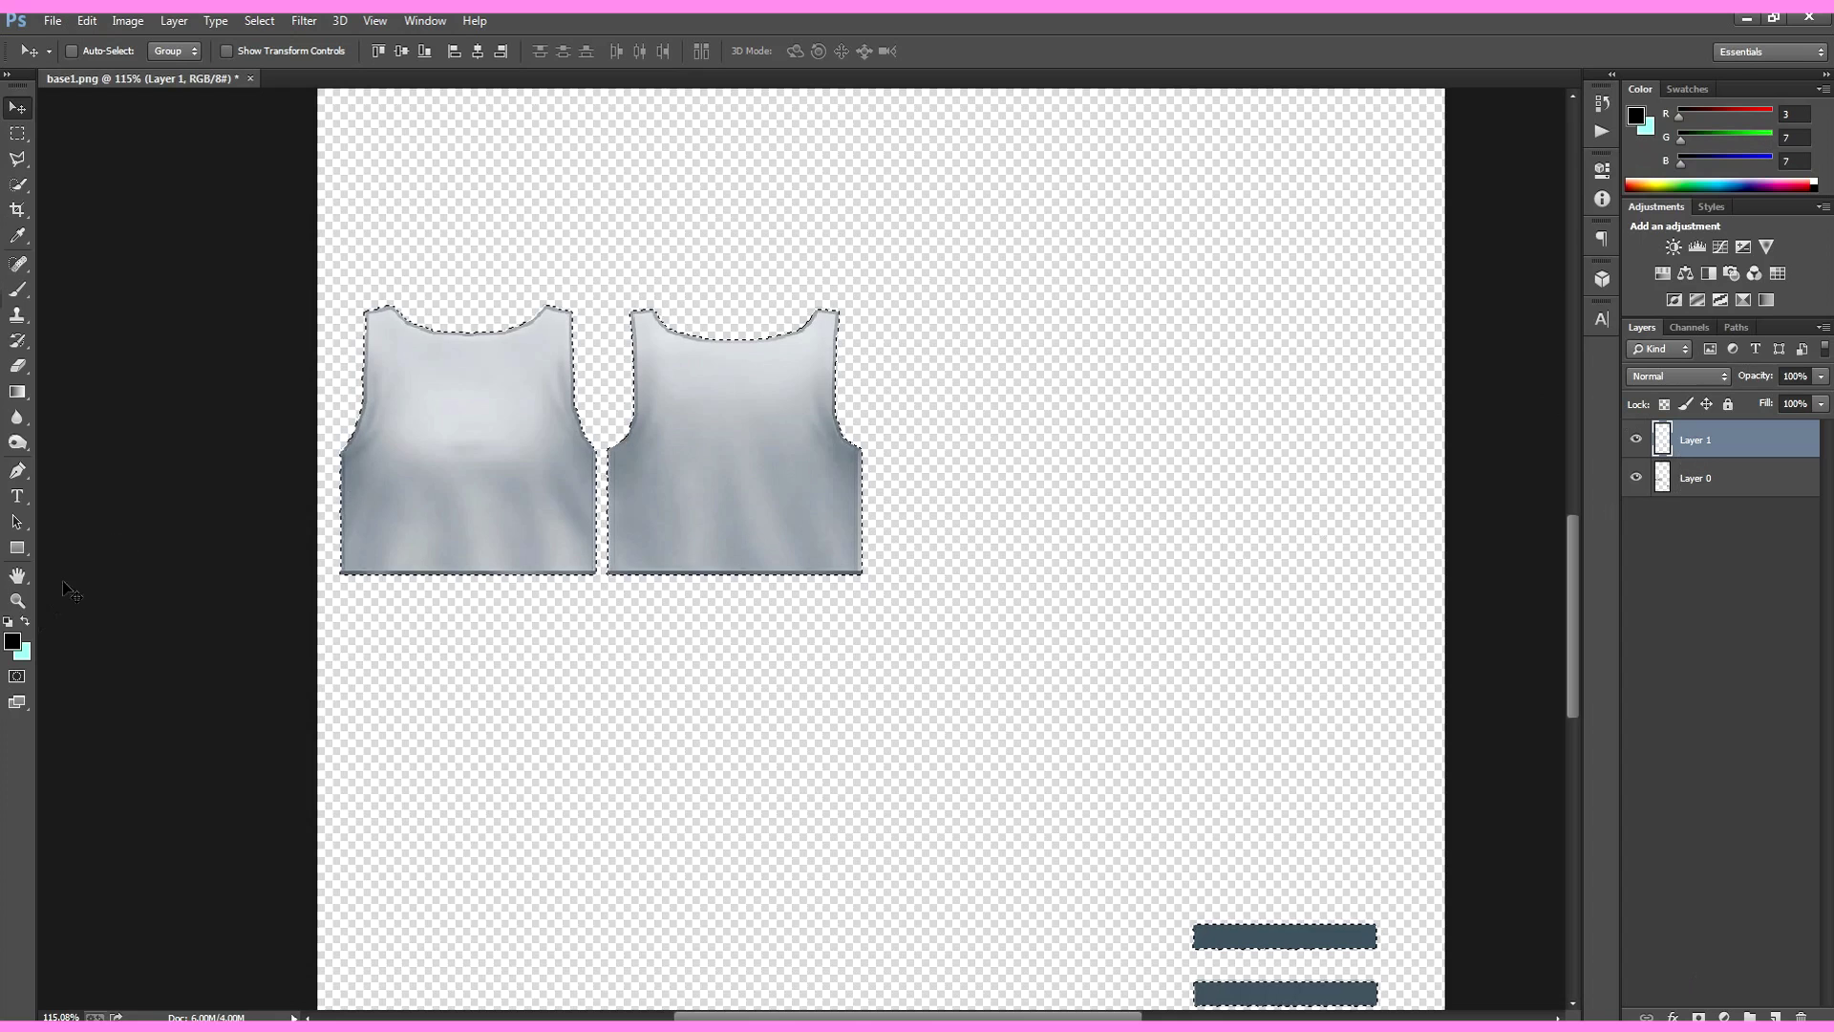
Step: Set the foreground colour to pink #ff4ca9
left_click(12, 641)
left_click(1519, 607)
left_click(1619, 628)
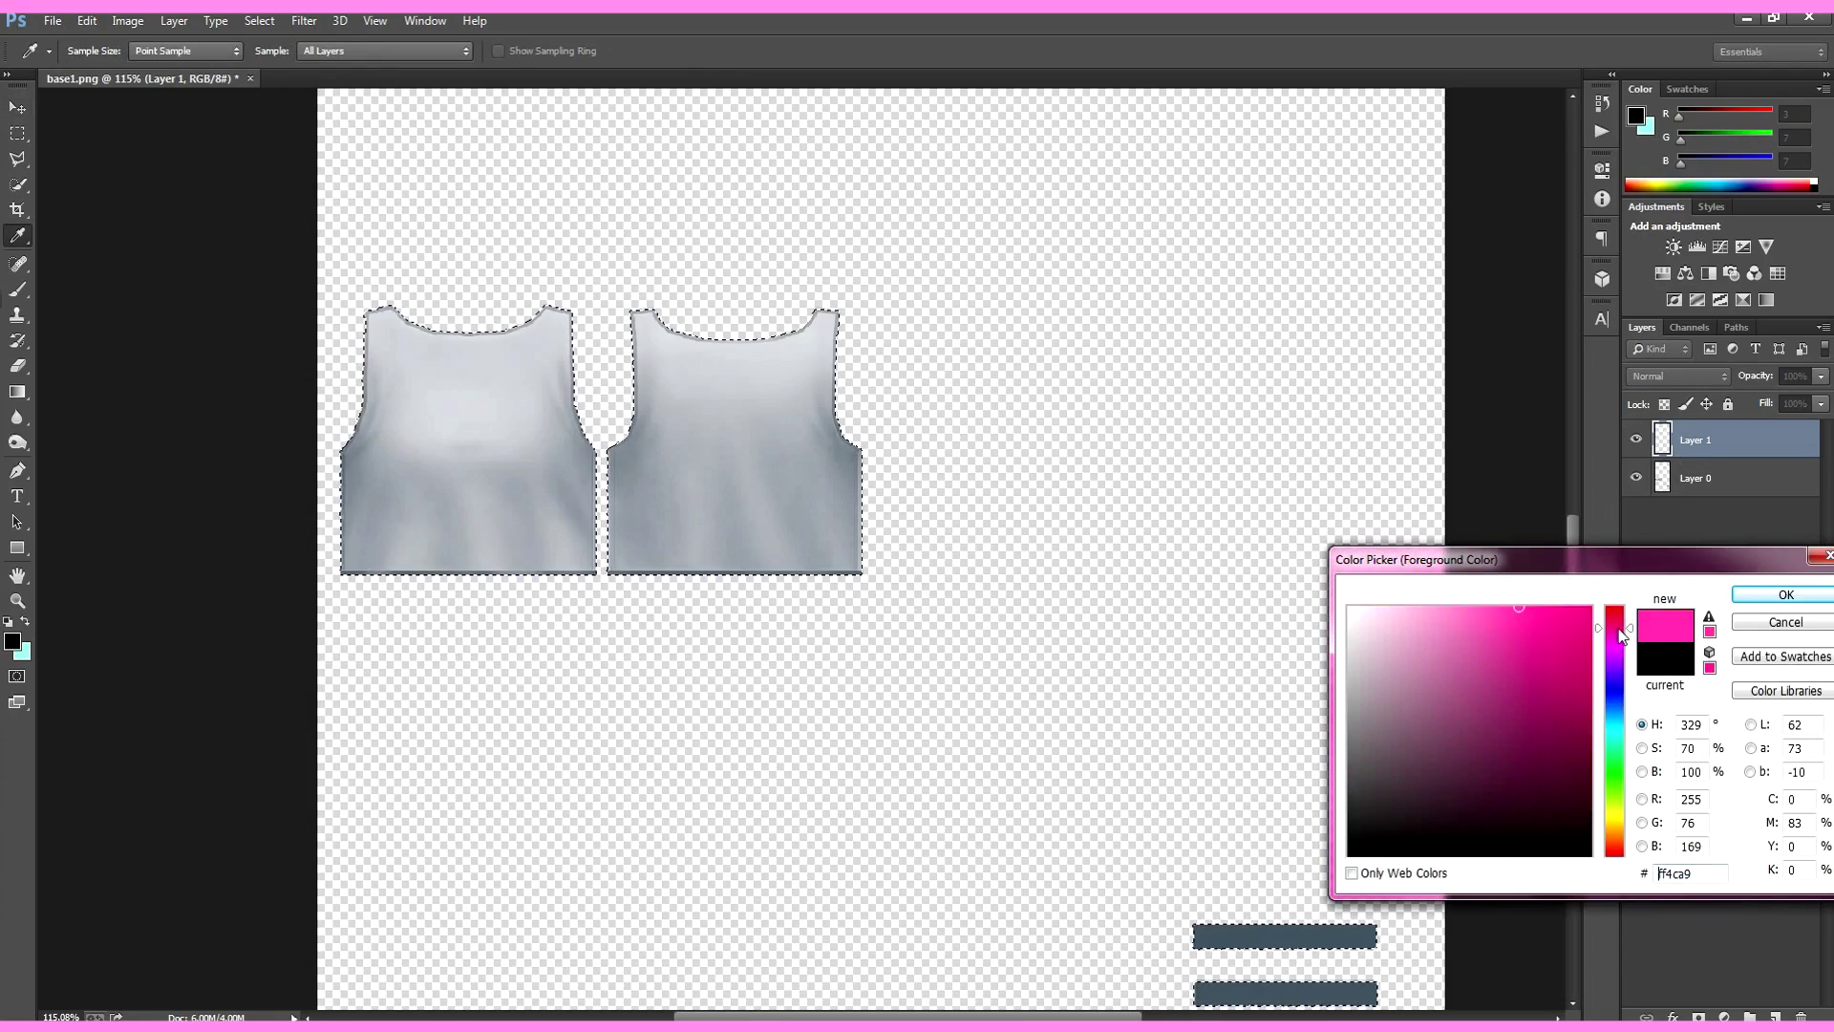
left_click(1786, 595)
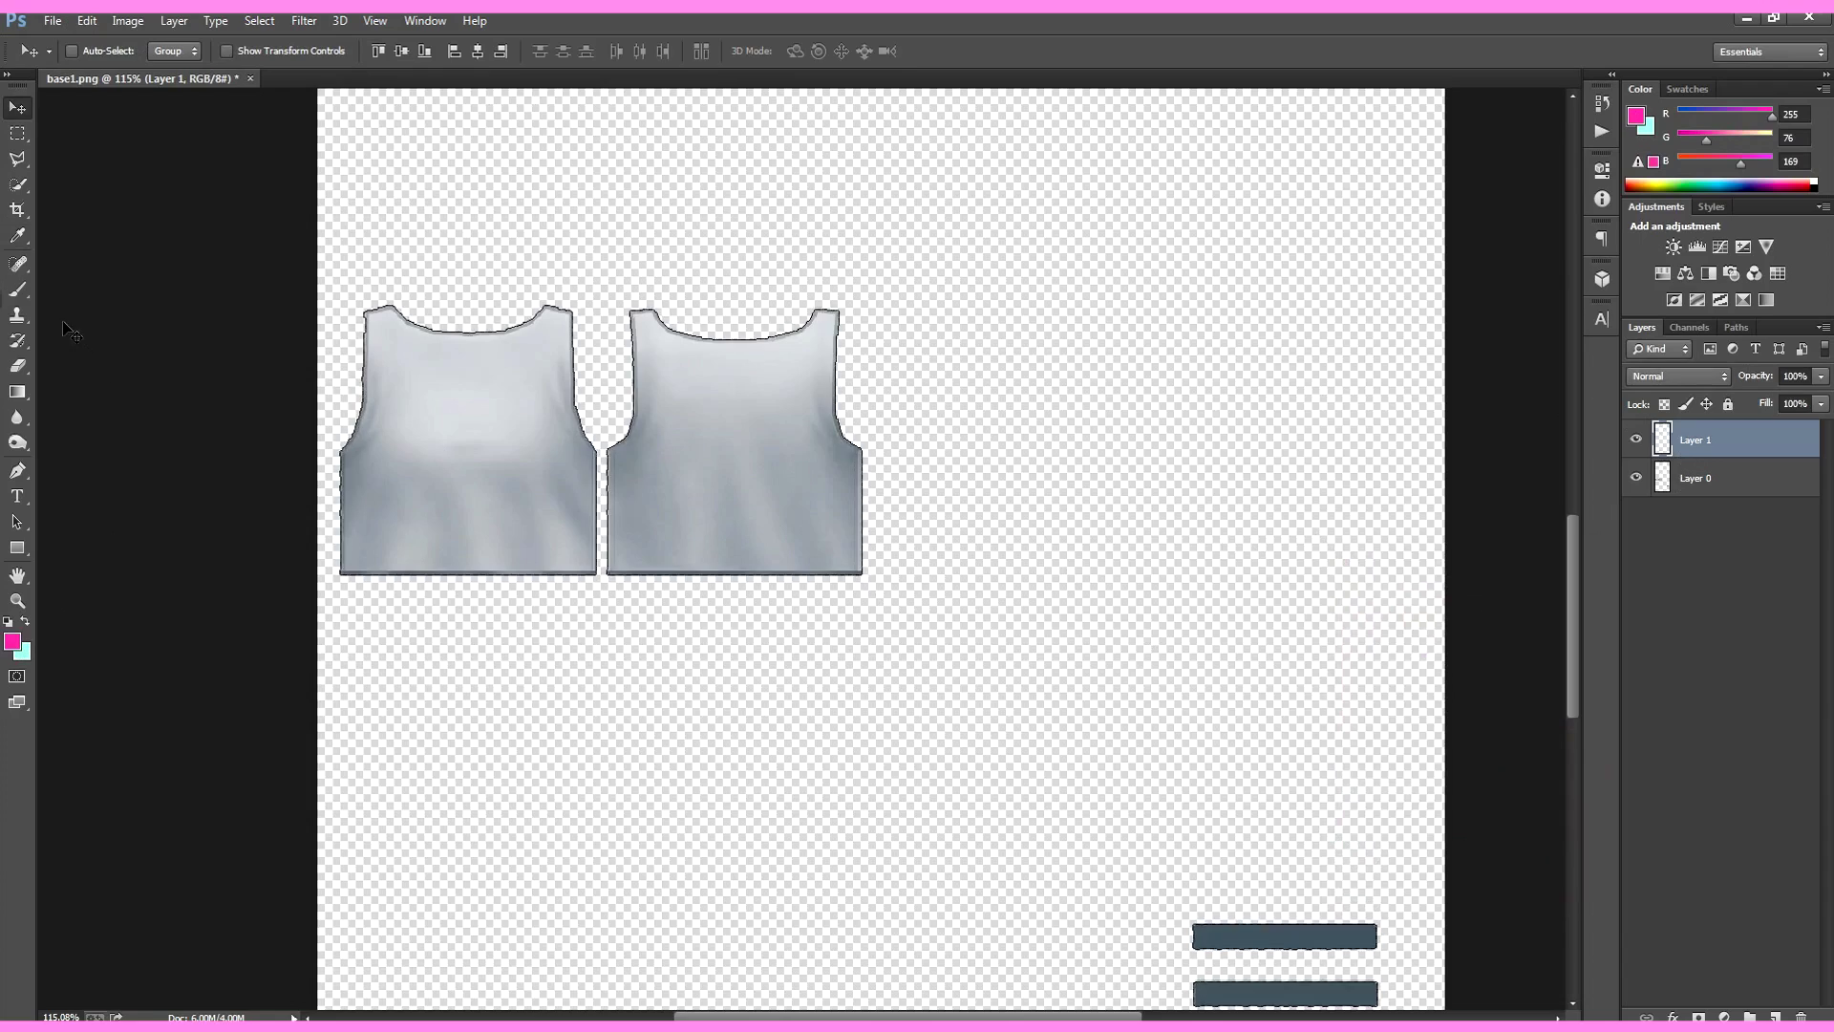
Step: Paint the selected shirt and trim pieces pink on Layer 1 using a size 114 brush, and clear the selection
left_click(17, 289)
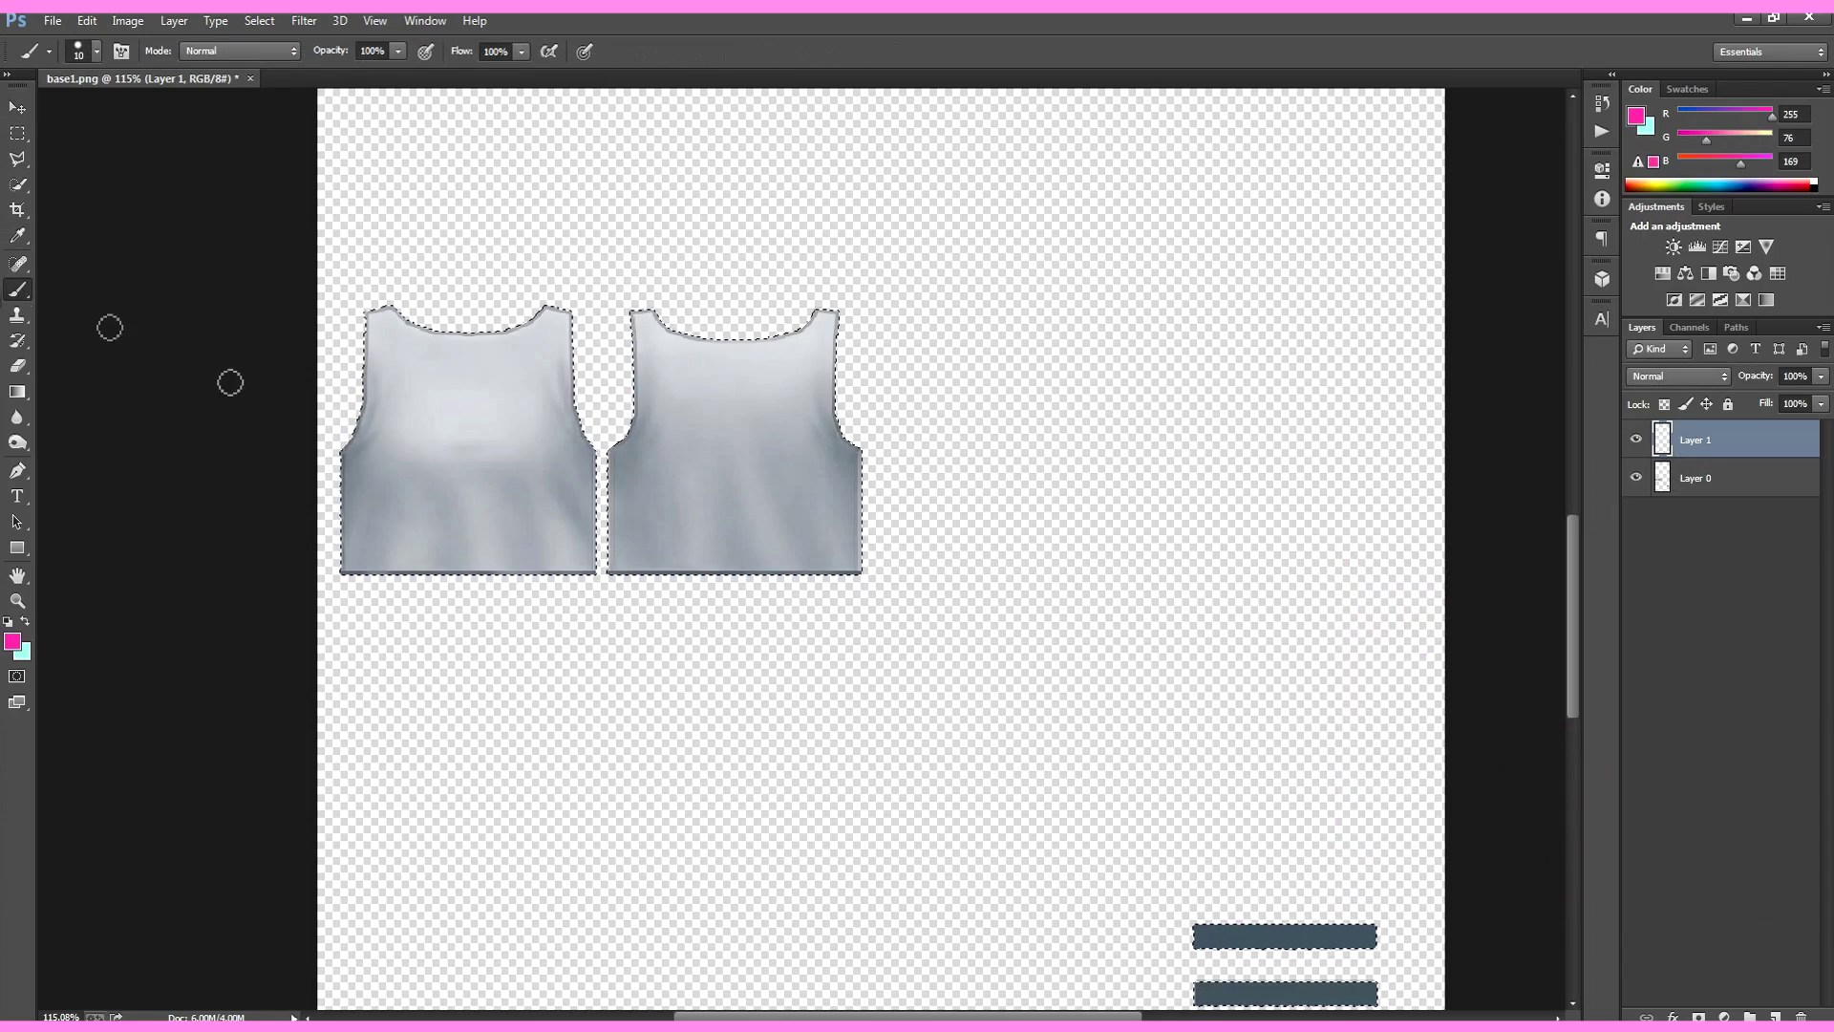
left_click(83, 59)
left_click_drag(117, 98, 159, 105)
key("Return")
mouse_move(305, 331)
left_mouse_down()
mouse_move(297, 422)
mouse_move(936, 525)
left_mouse_up()
scroll(1375, 597, "down", 1)
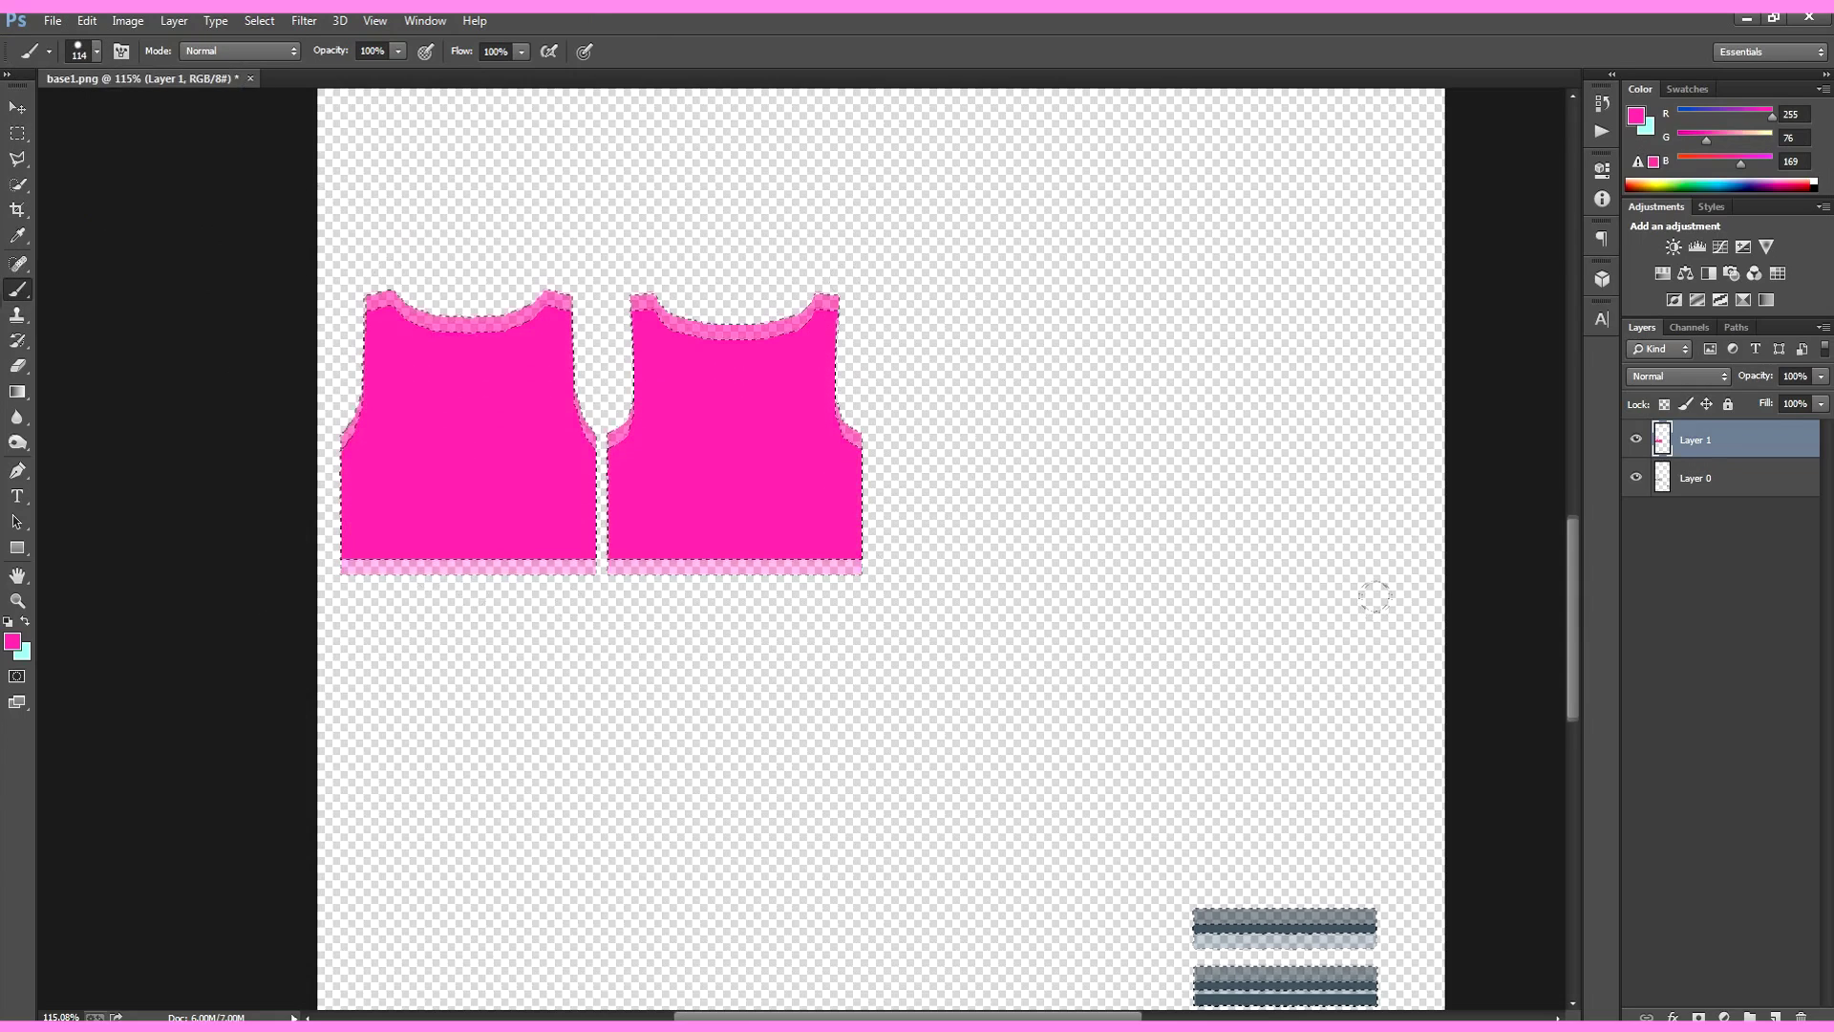
scroll(1323, 660, "down", 4)
mouse_move(1259, 589)
left_mouse_down()
mouse_move(1207, 541)
mouse_move(1217, 912)
mouse_move(1314, 708)
left_mouse_up()
scroll(761, 422, "up", 4)
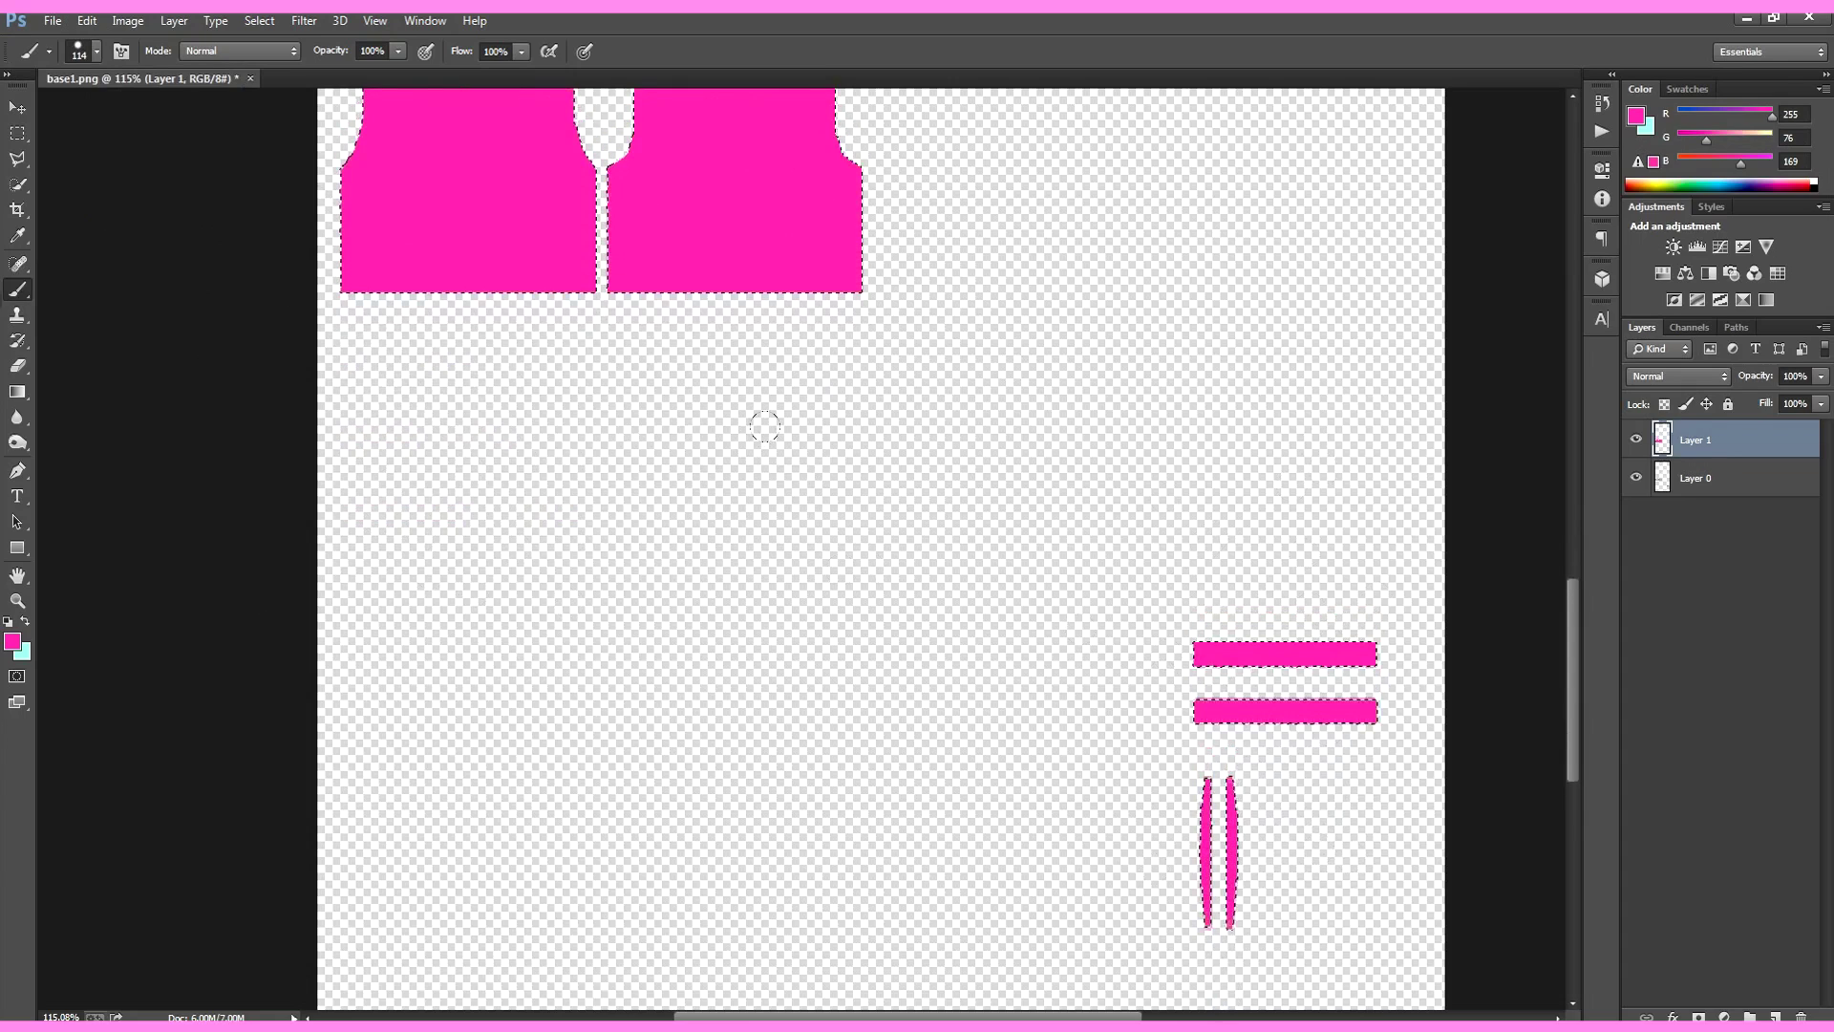
key("v")
key("ctrl+d")
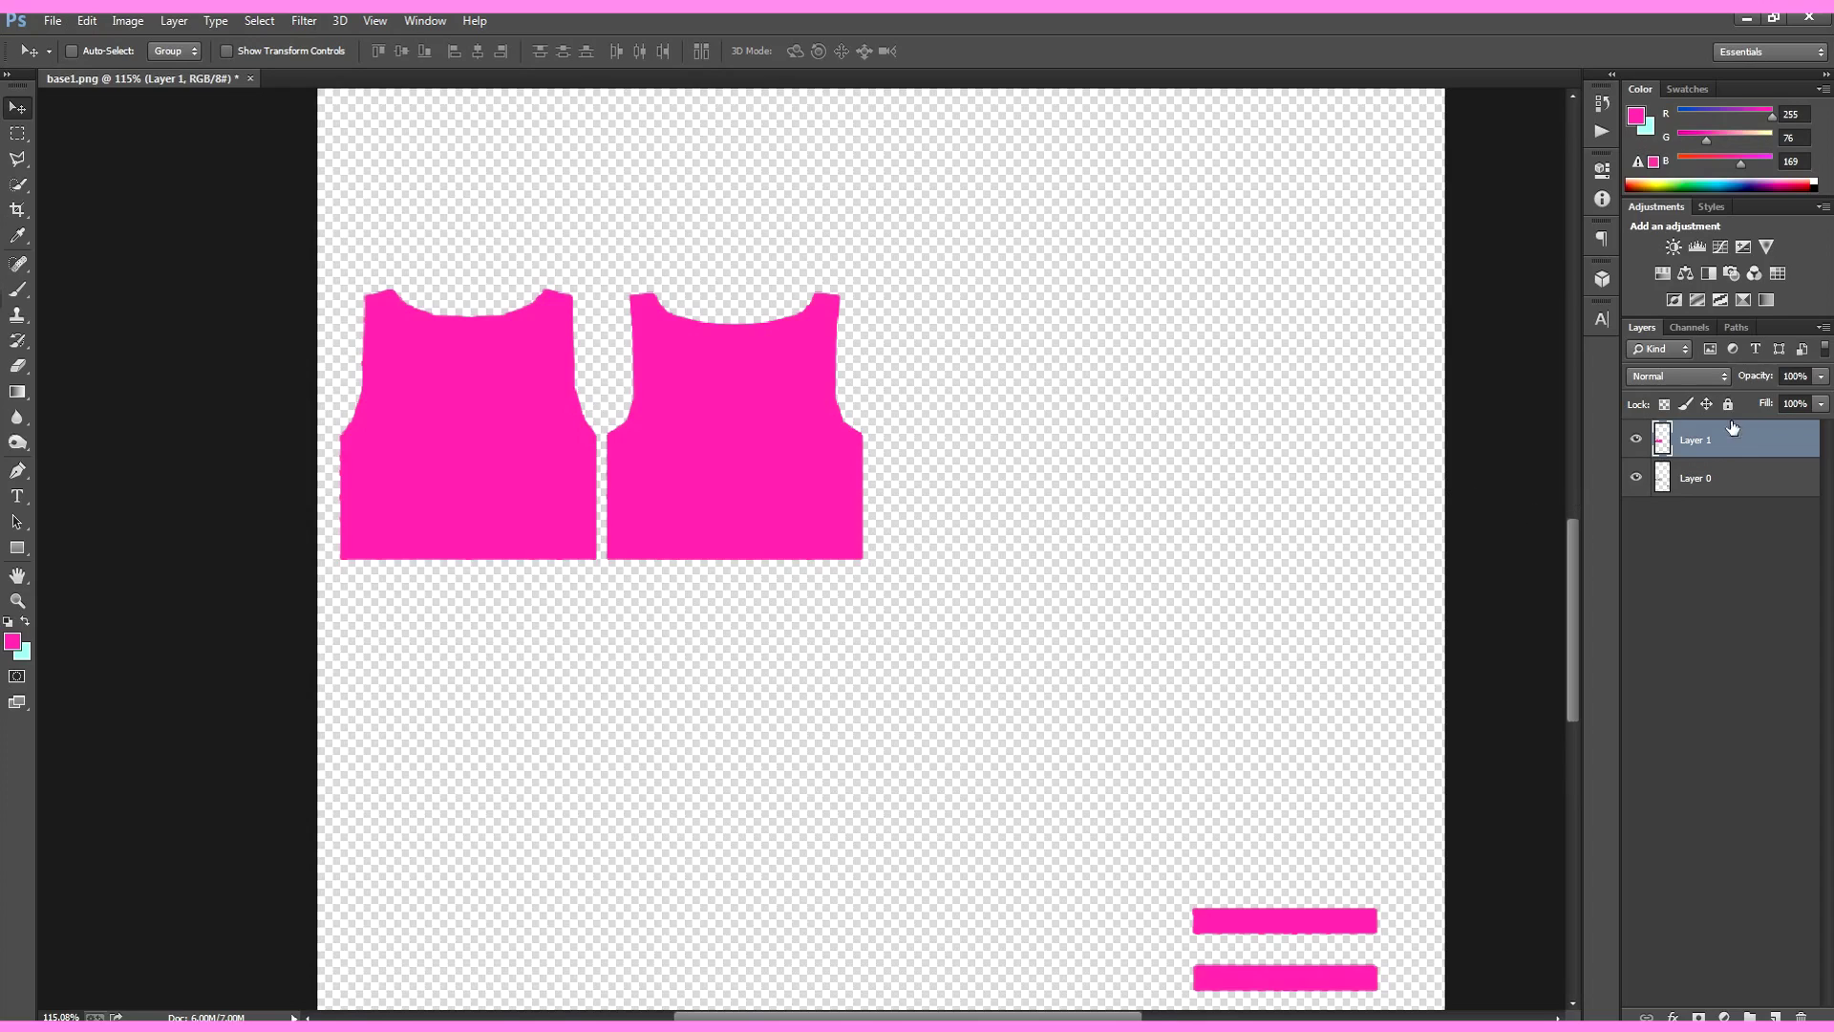
Step: Change Layer 1's blend mode to Screen so the pink blends with the shirt's original shading
left_click(1695, 371)
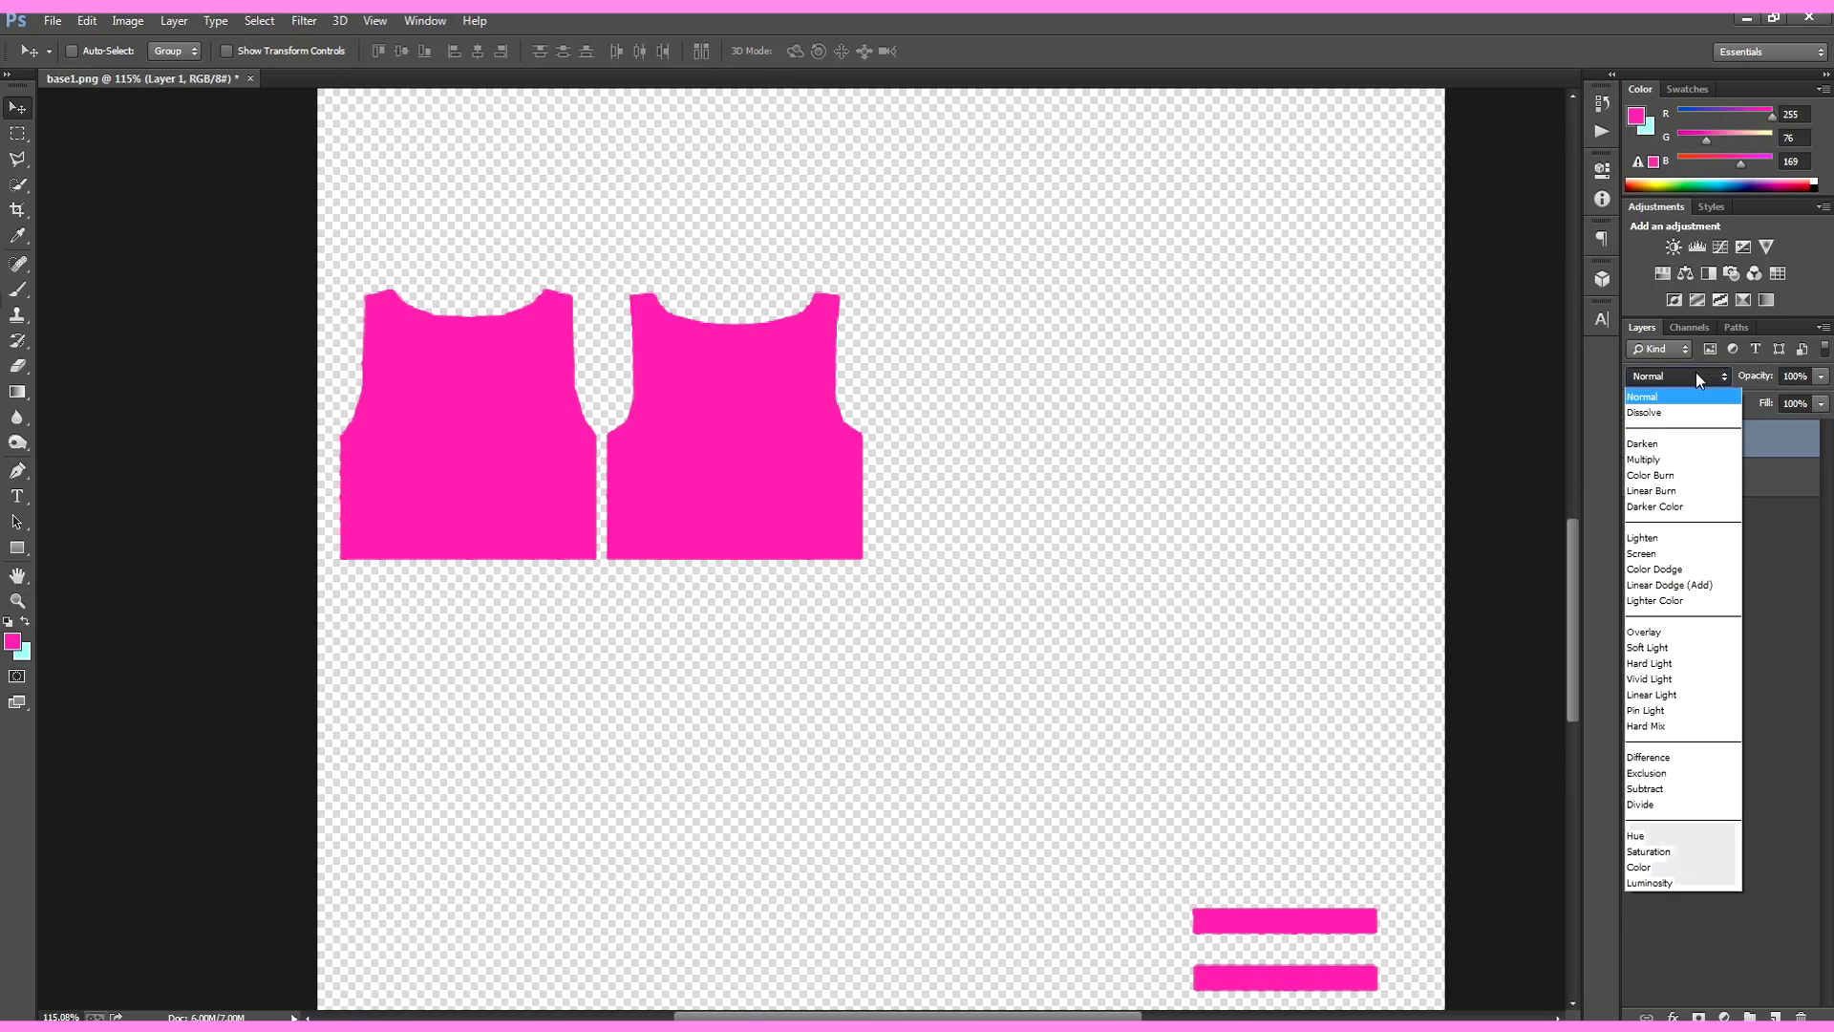
left_click(1678, 438)
key("Down")
key("Down")
key("Down")
key("Down")
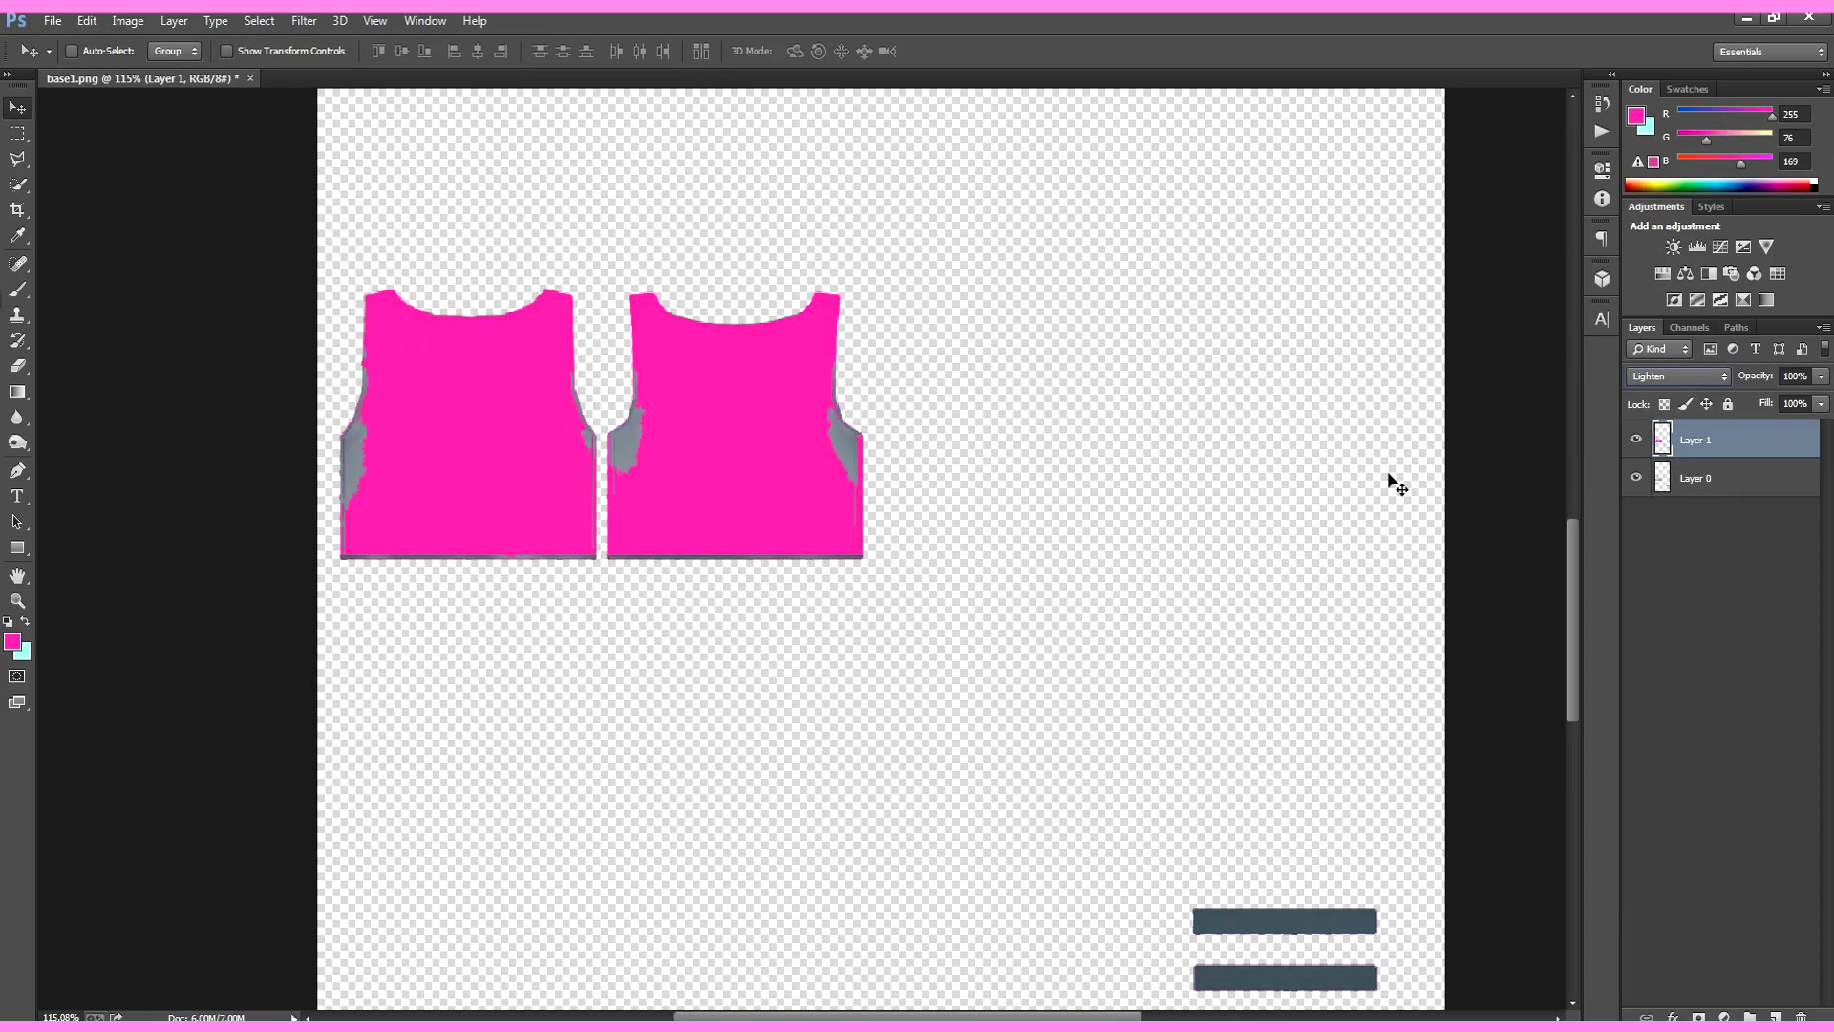
key("Down")
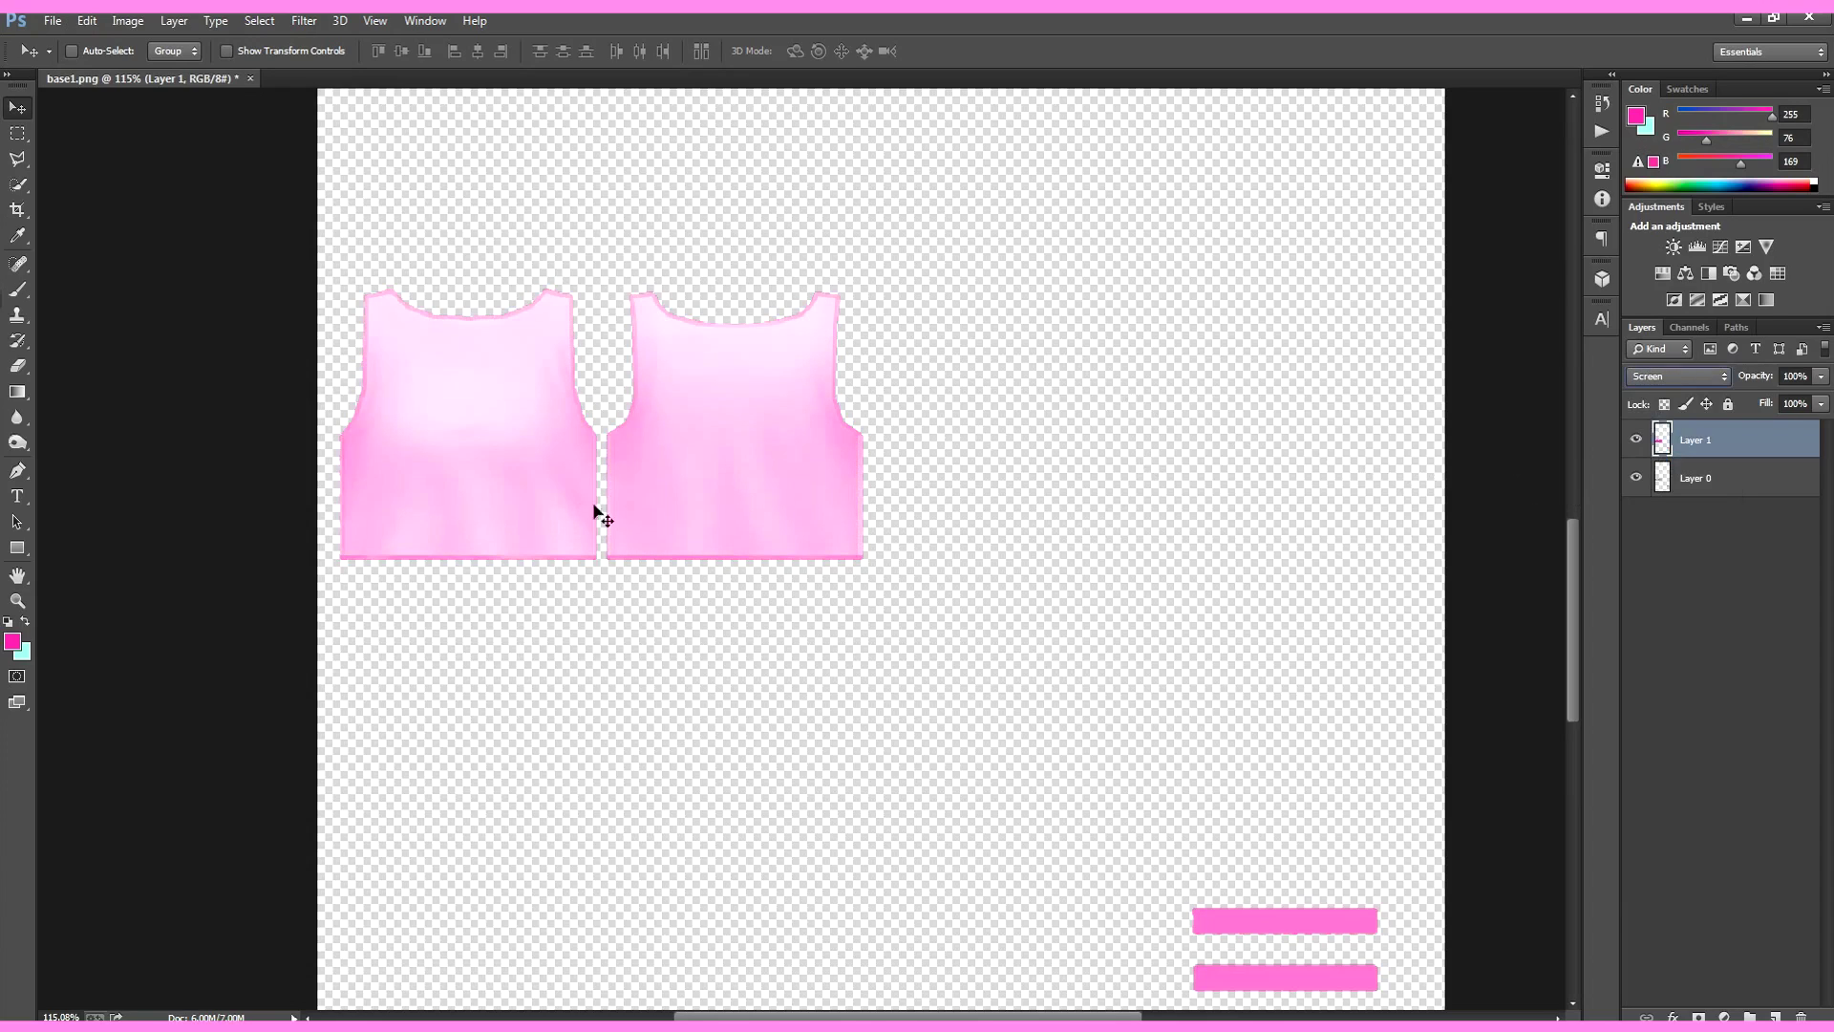
Step: Try other blend modes on Layer 1, including Overlay and Linear Light, and return it to Screen
key("Down")
key("Down")
key("Down")
key("Down")
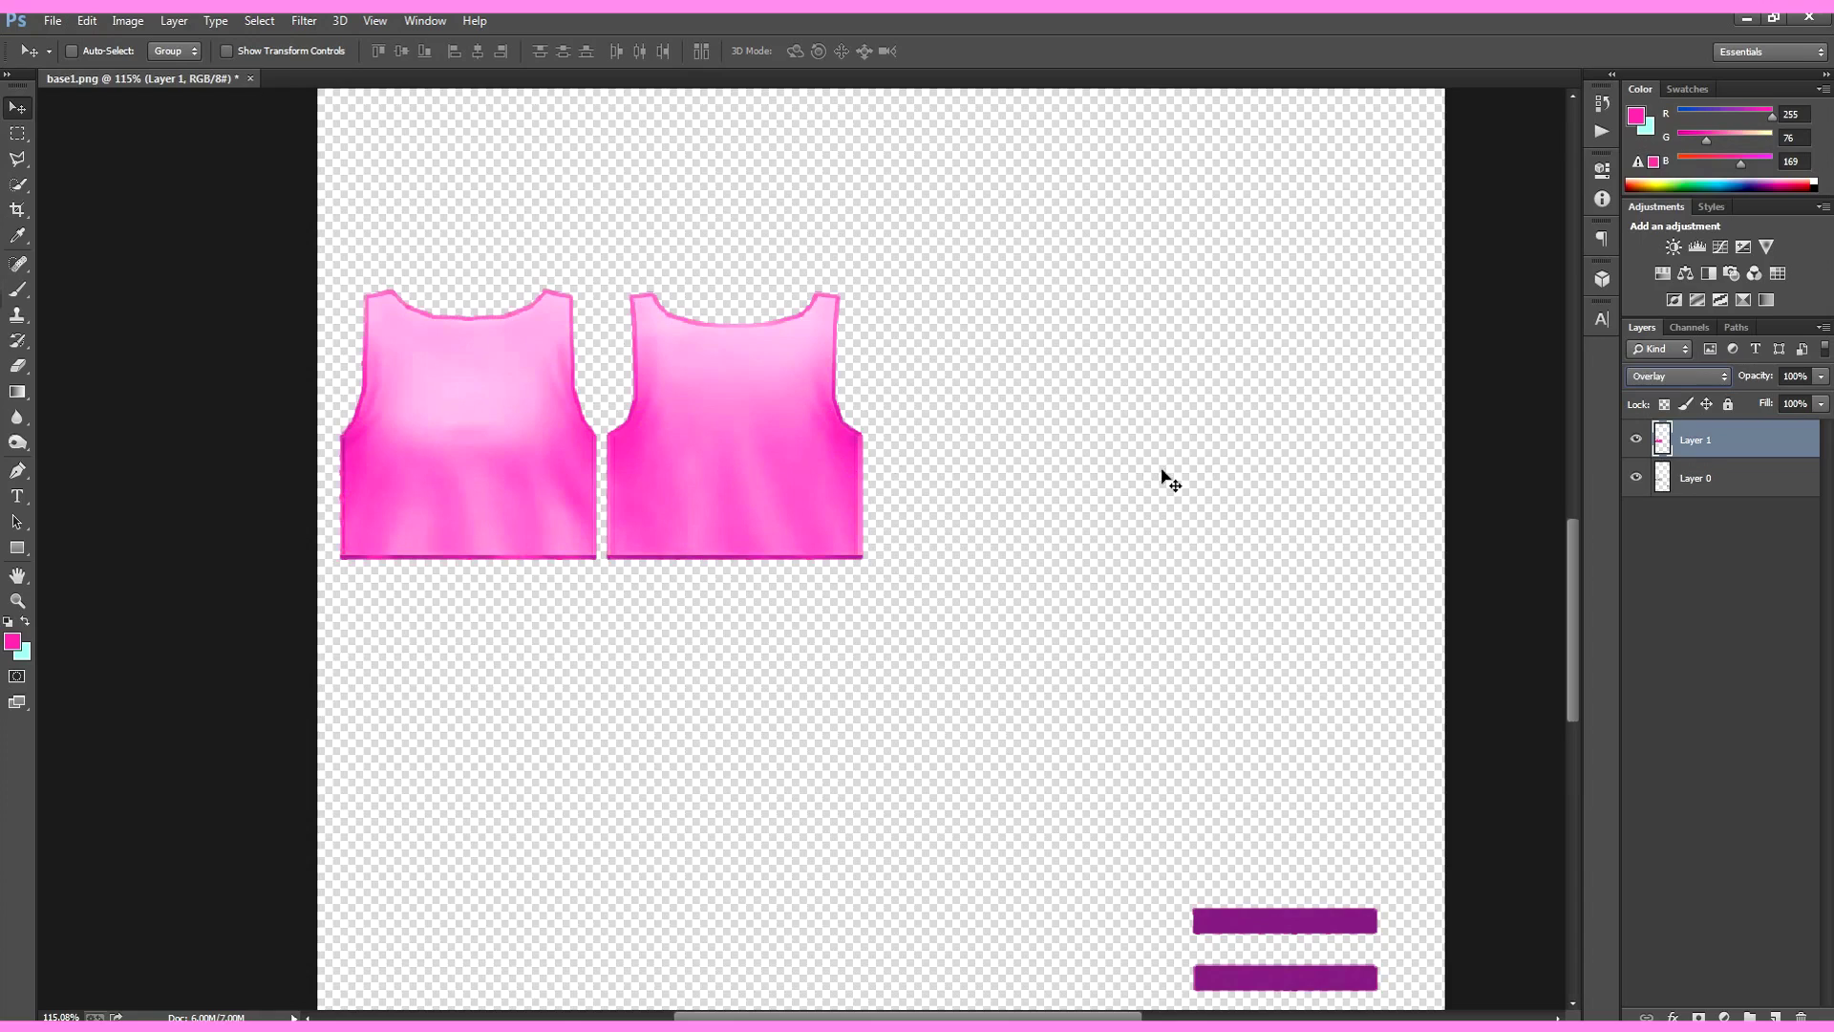
key("Down")
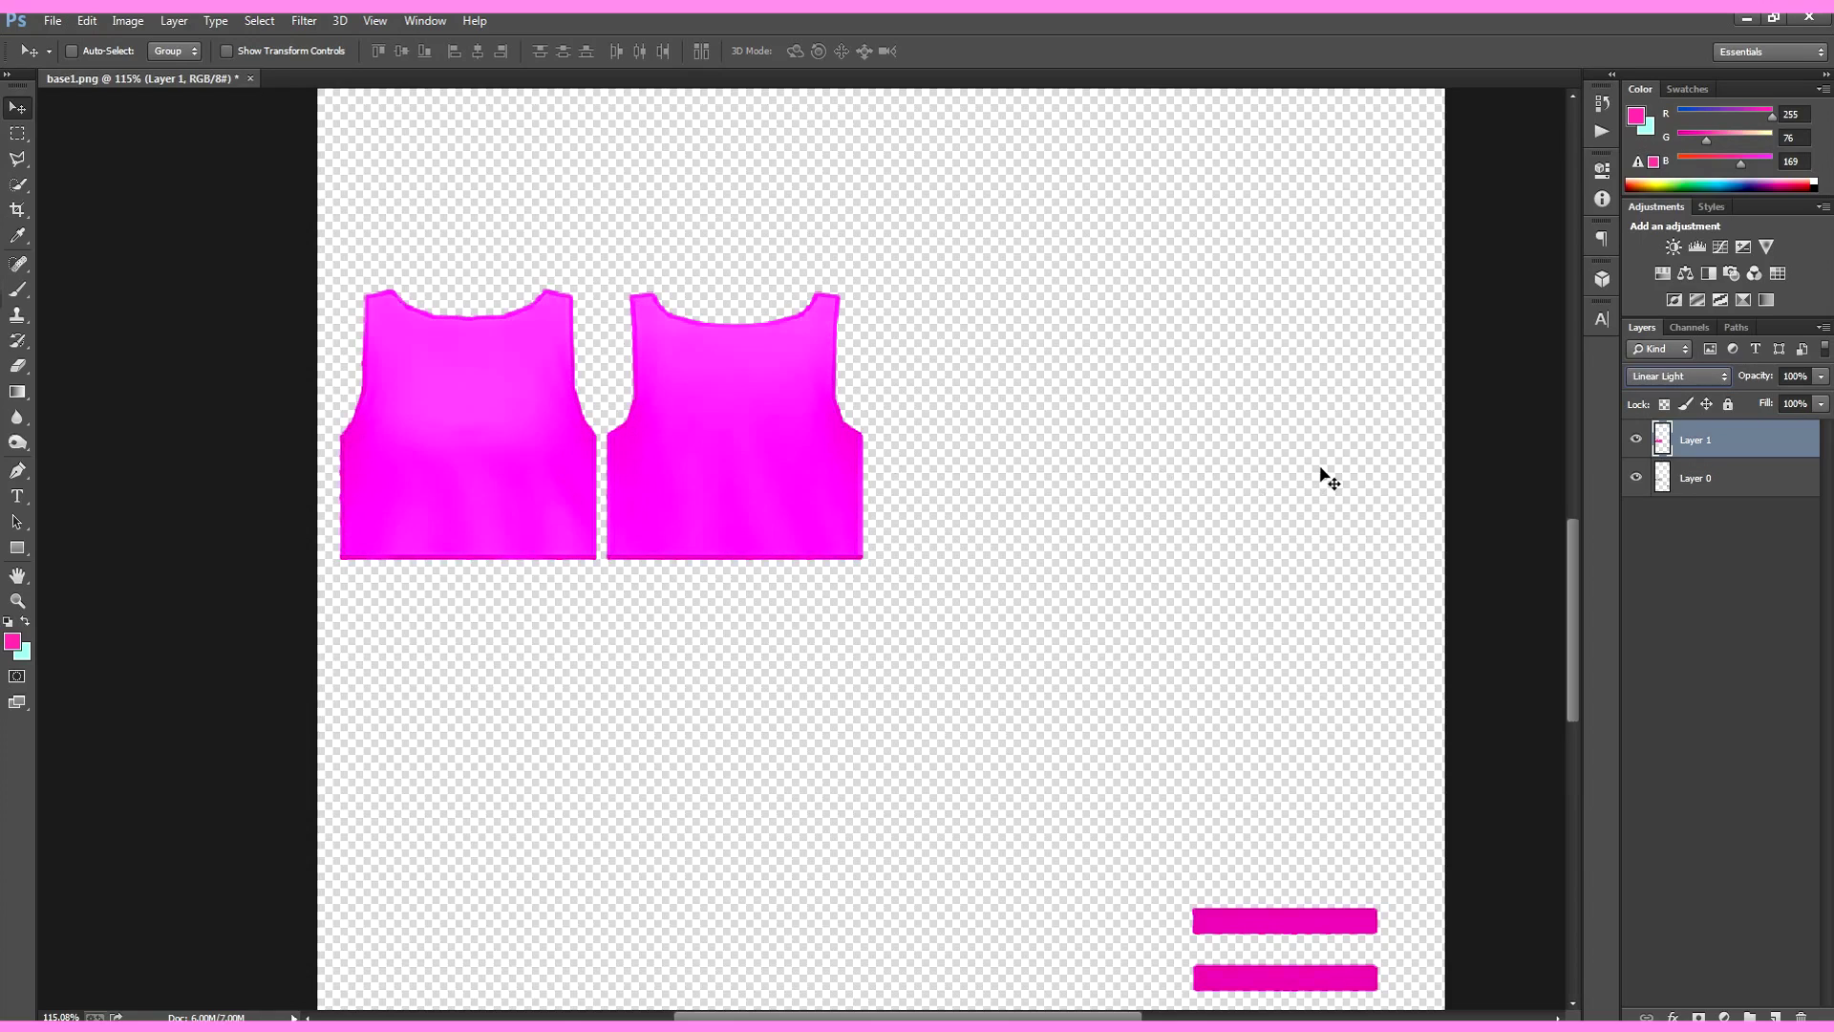
key("Up")
key("Up")
key("Up")
key("Up")
key("Up")
key("Up")
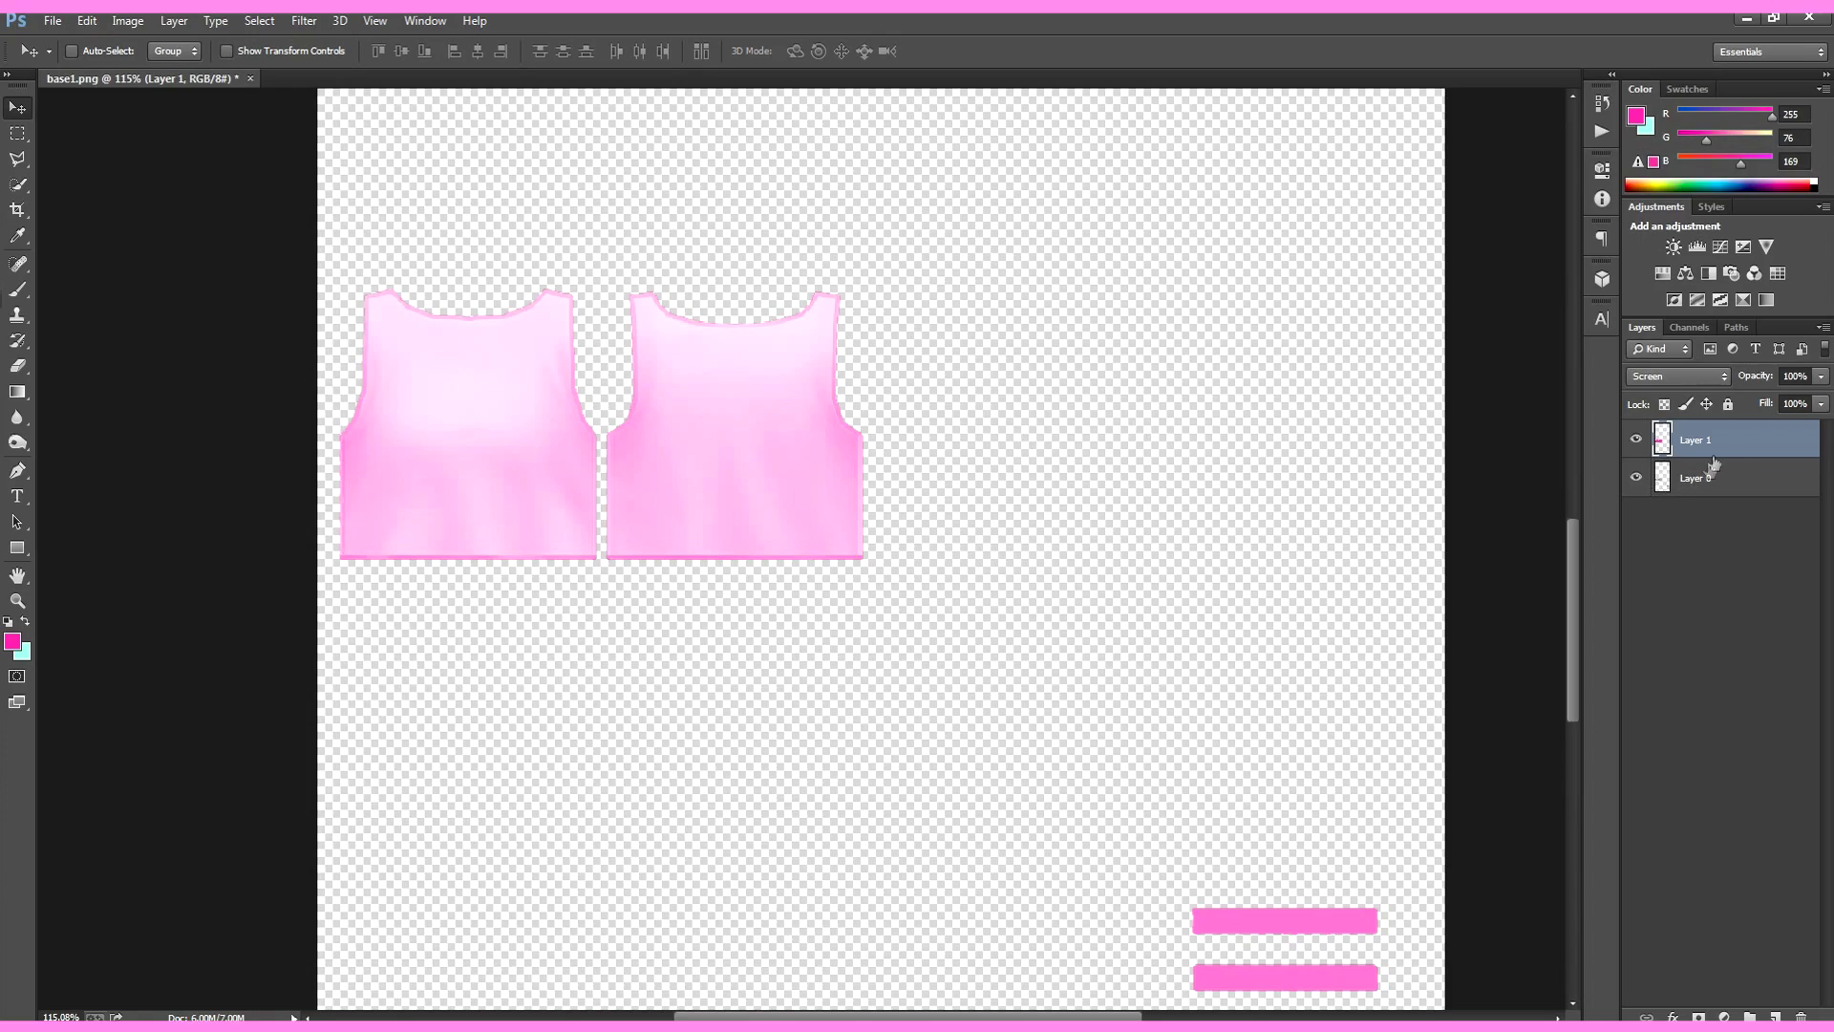
Step: Add a new layer above Layer 1 and set the foreground colour to white (ffffff) for the brush
left_click(1776, 1015)
left_click(18, 291)
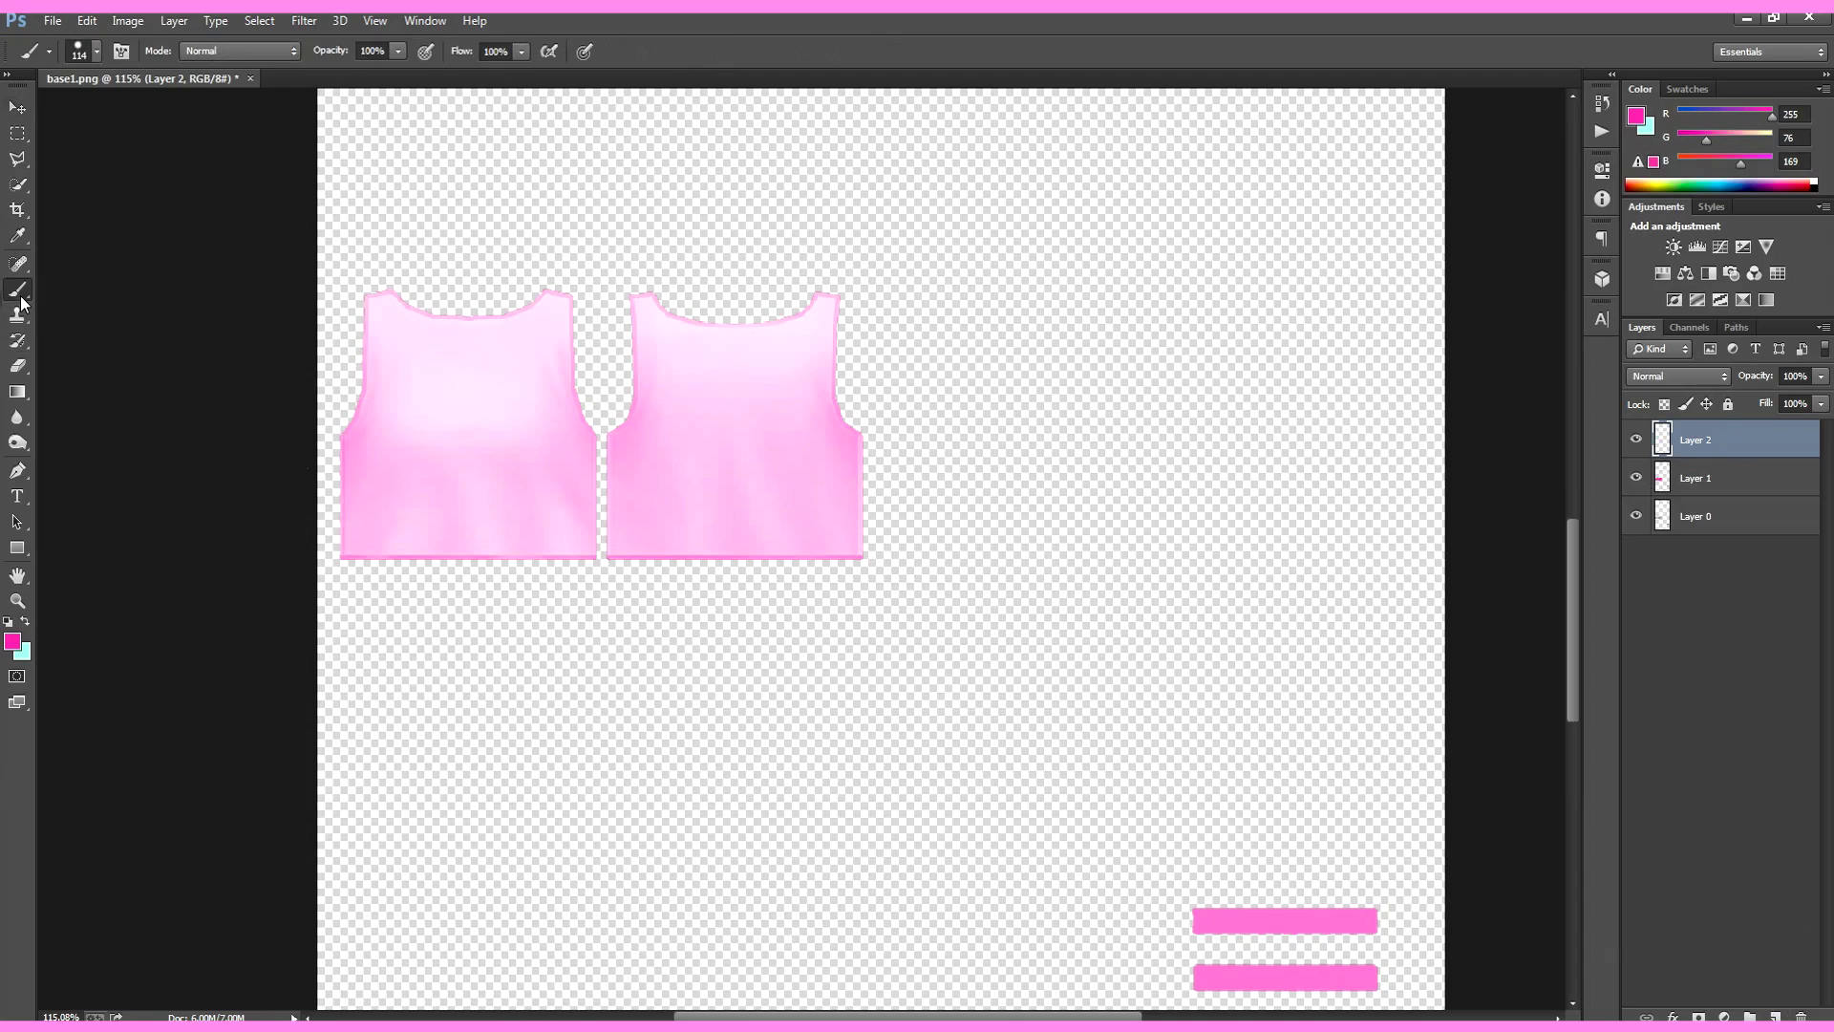
left_click(19, 646)
type("ffffff")
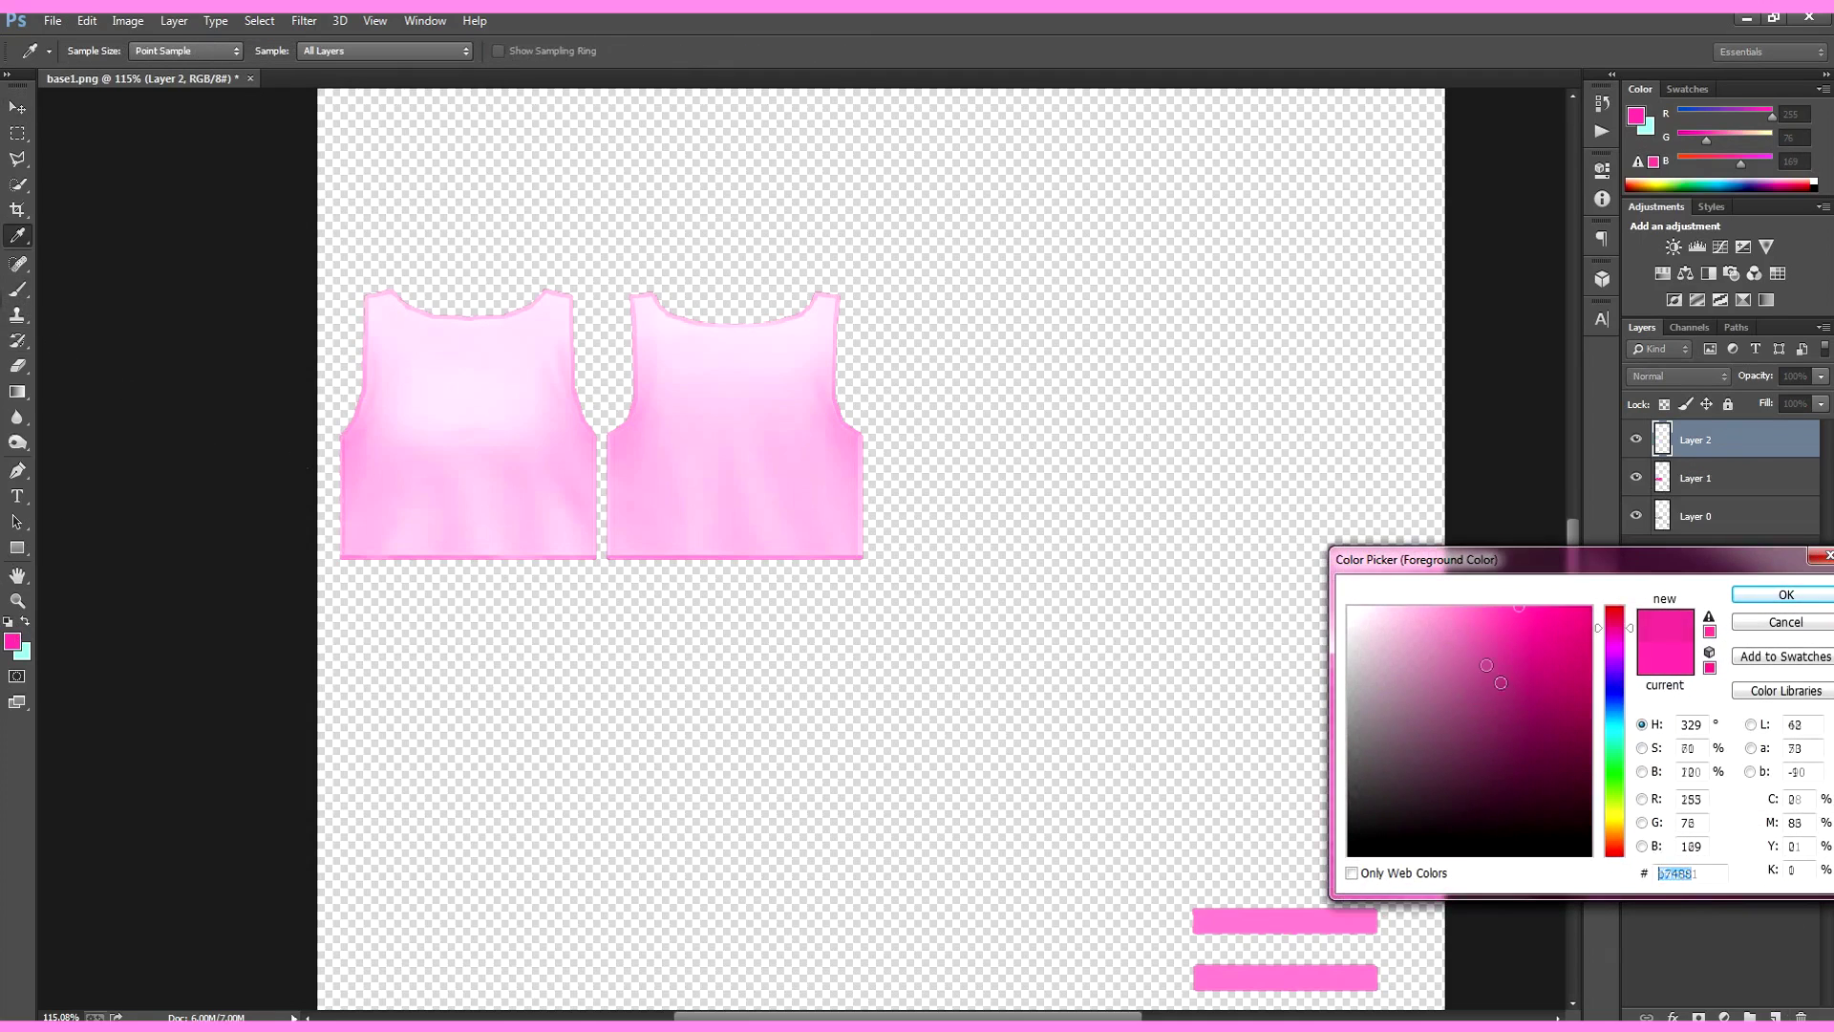
left_click(1784, 595)
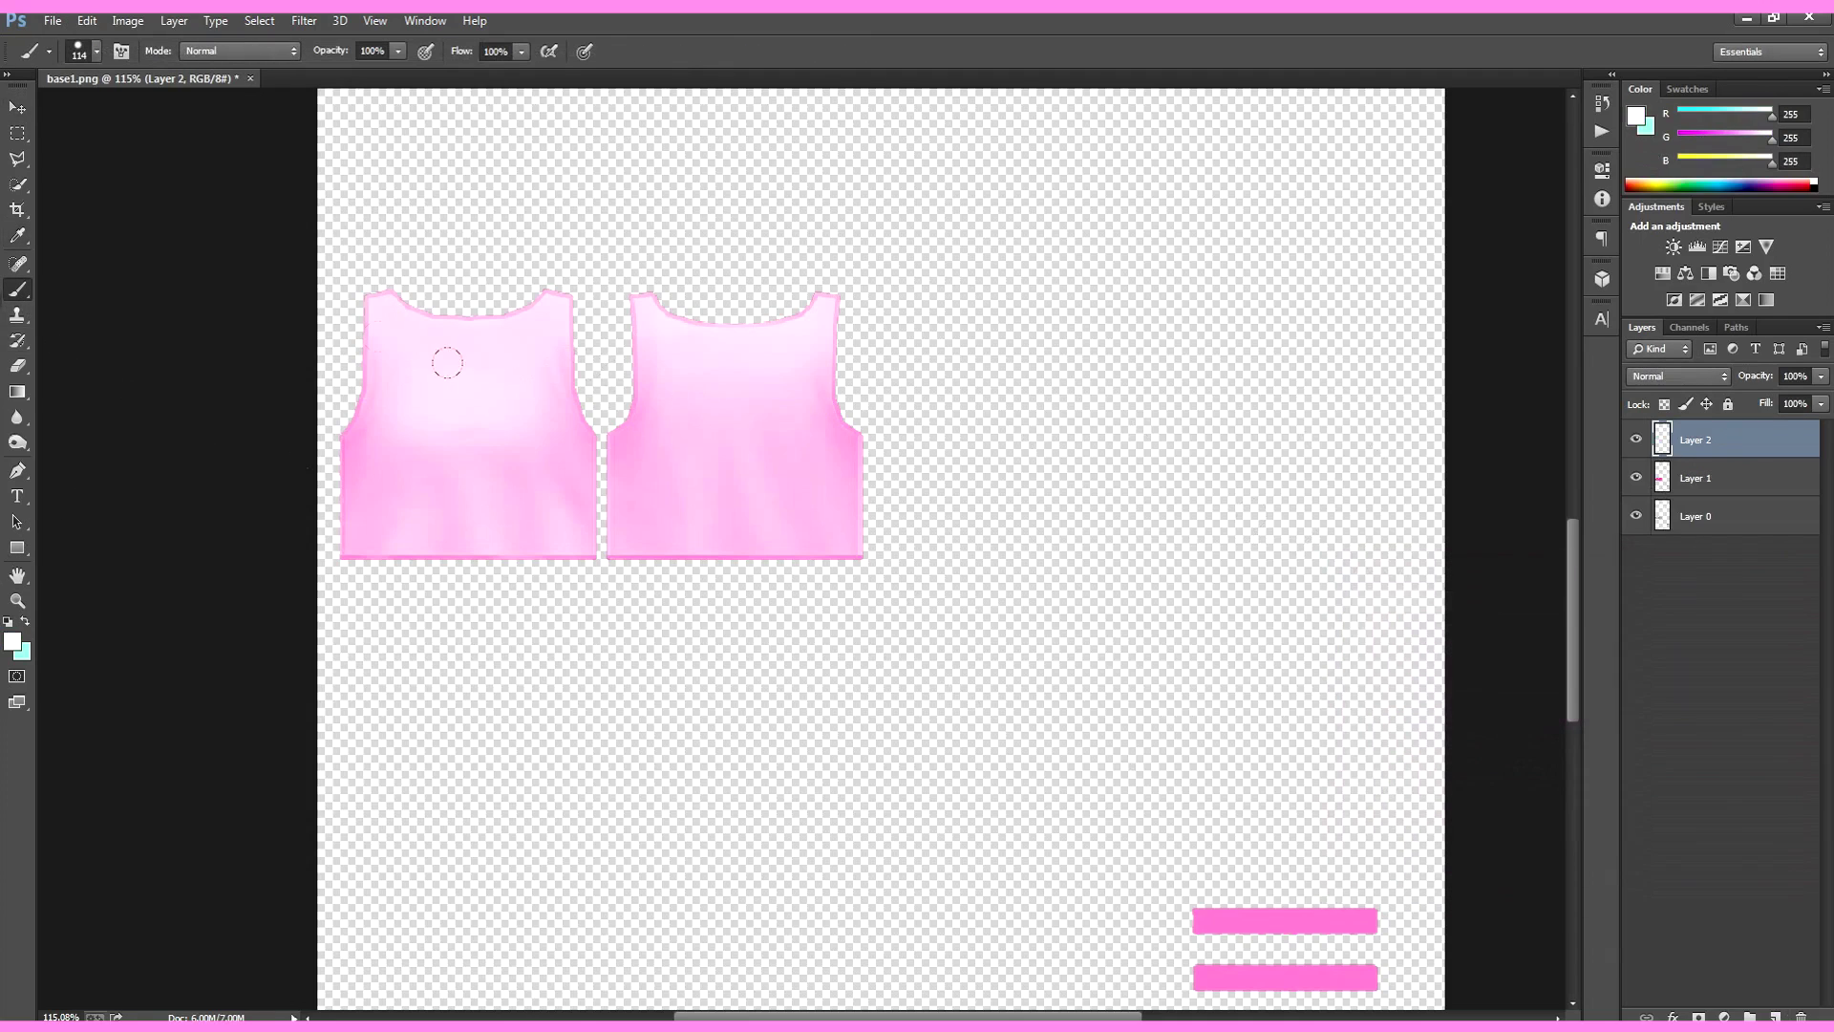
Step: Outline a tall diamond selection in the middle of the front shirt piece with the Polygonal Lasso
left_click(17, 159)
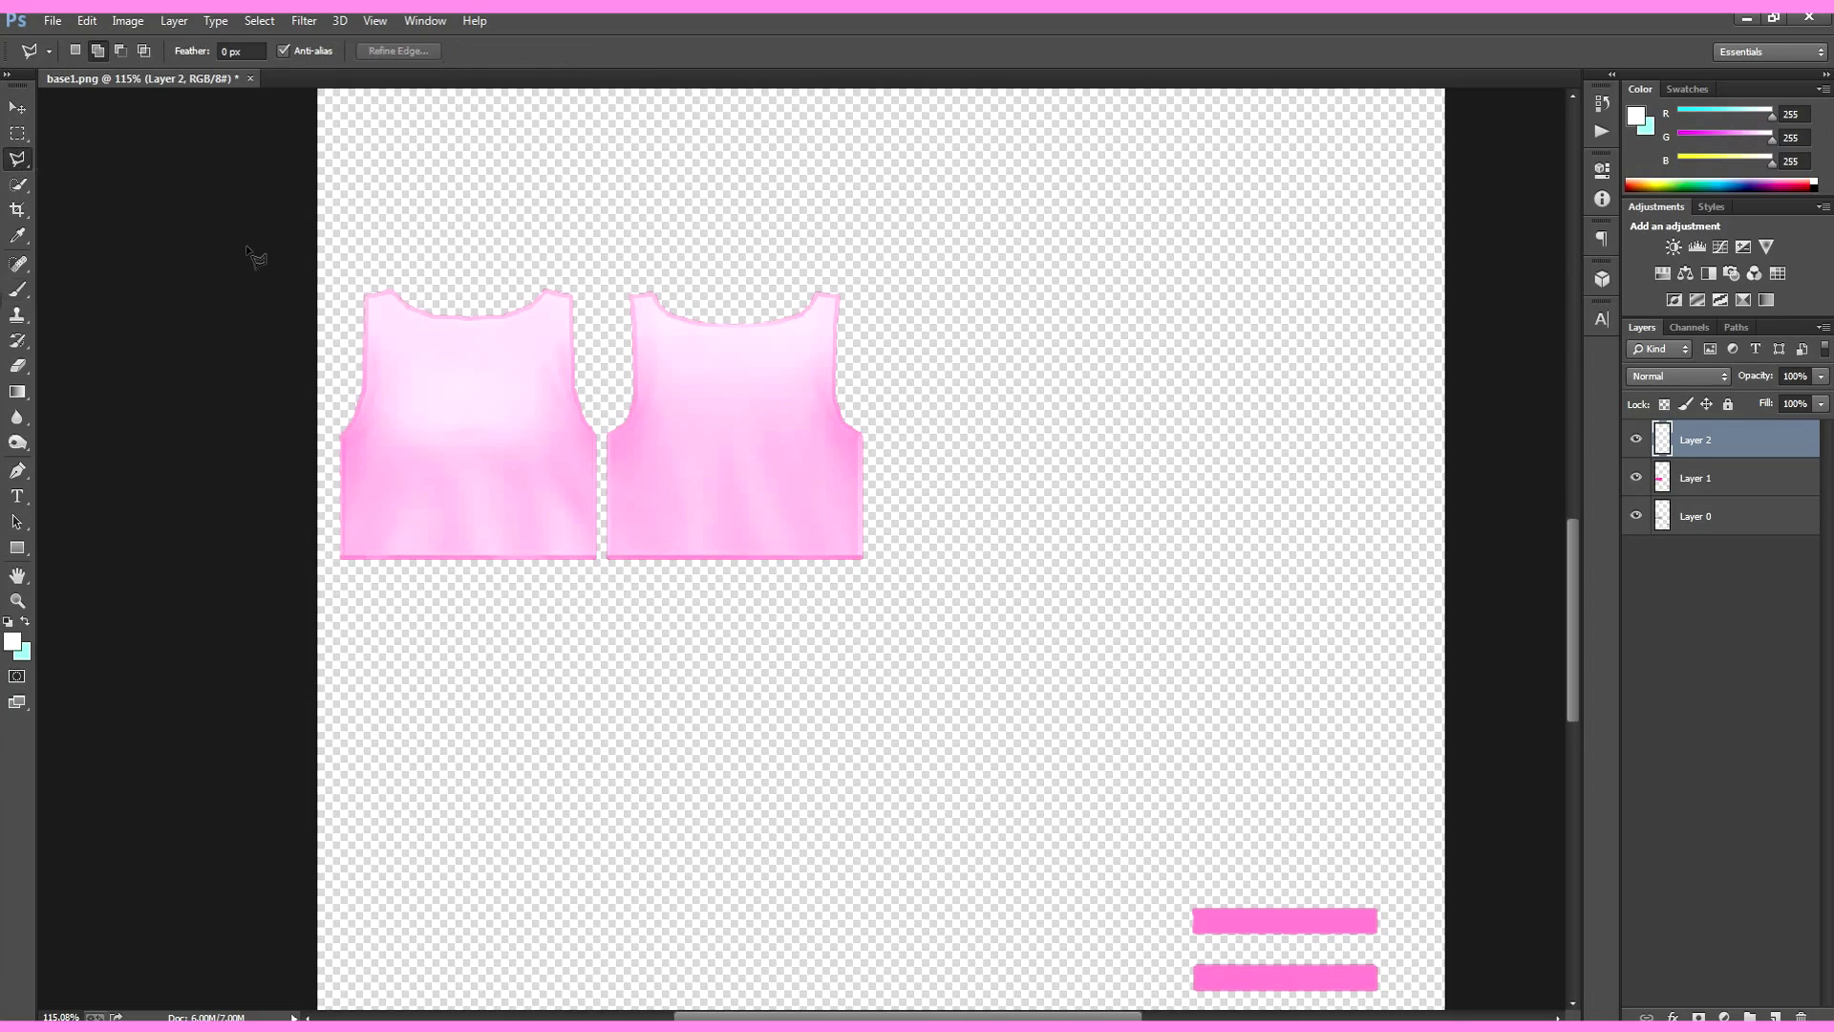
scroll(411, 344, "up", 5, "alt")
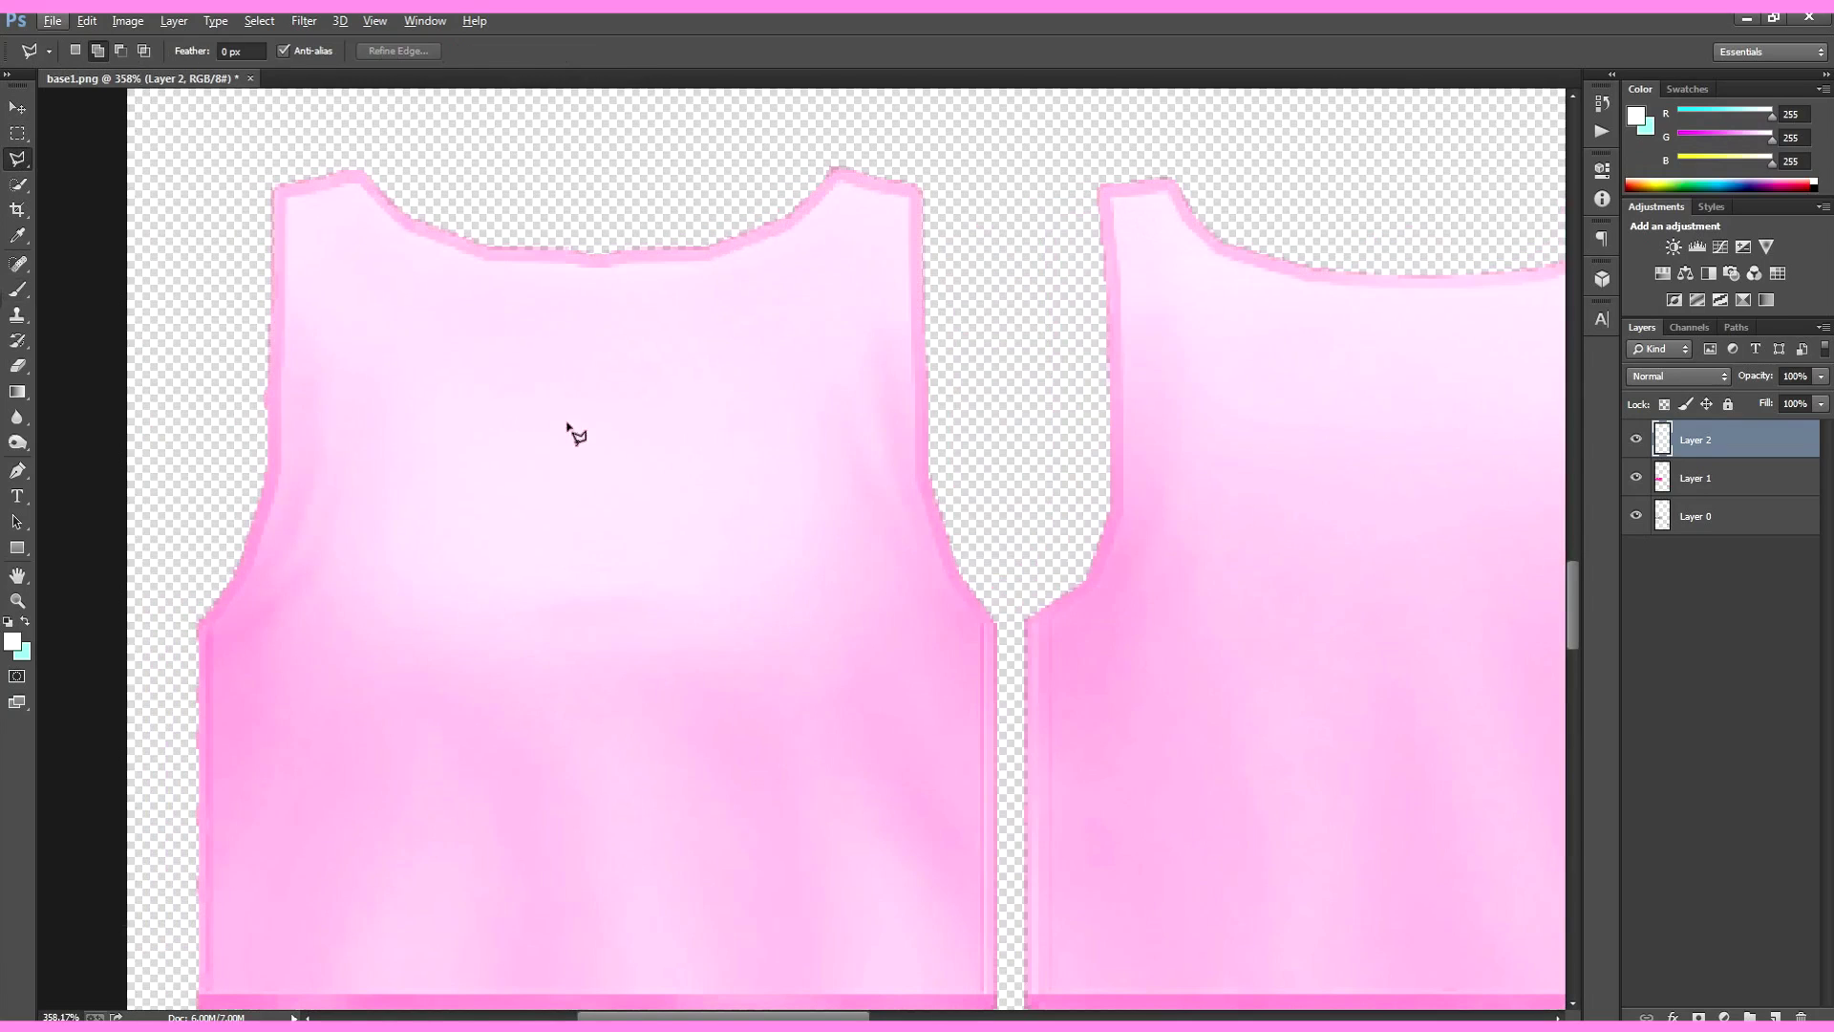
left_click(574, 406)
left_click(468, 597)
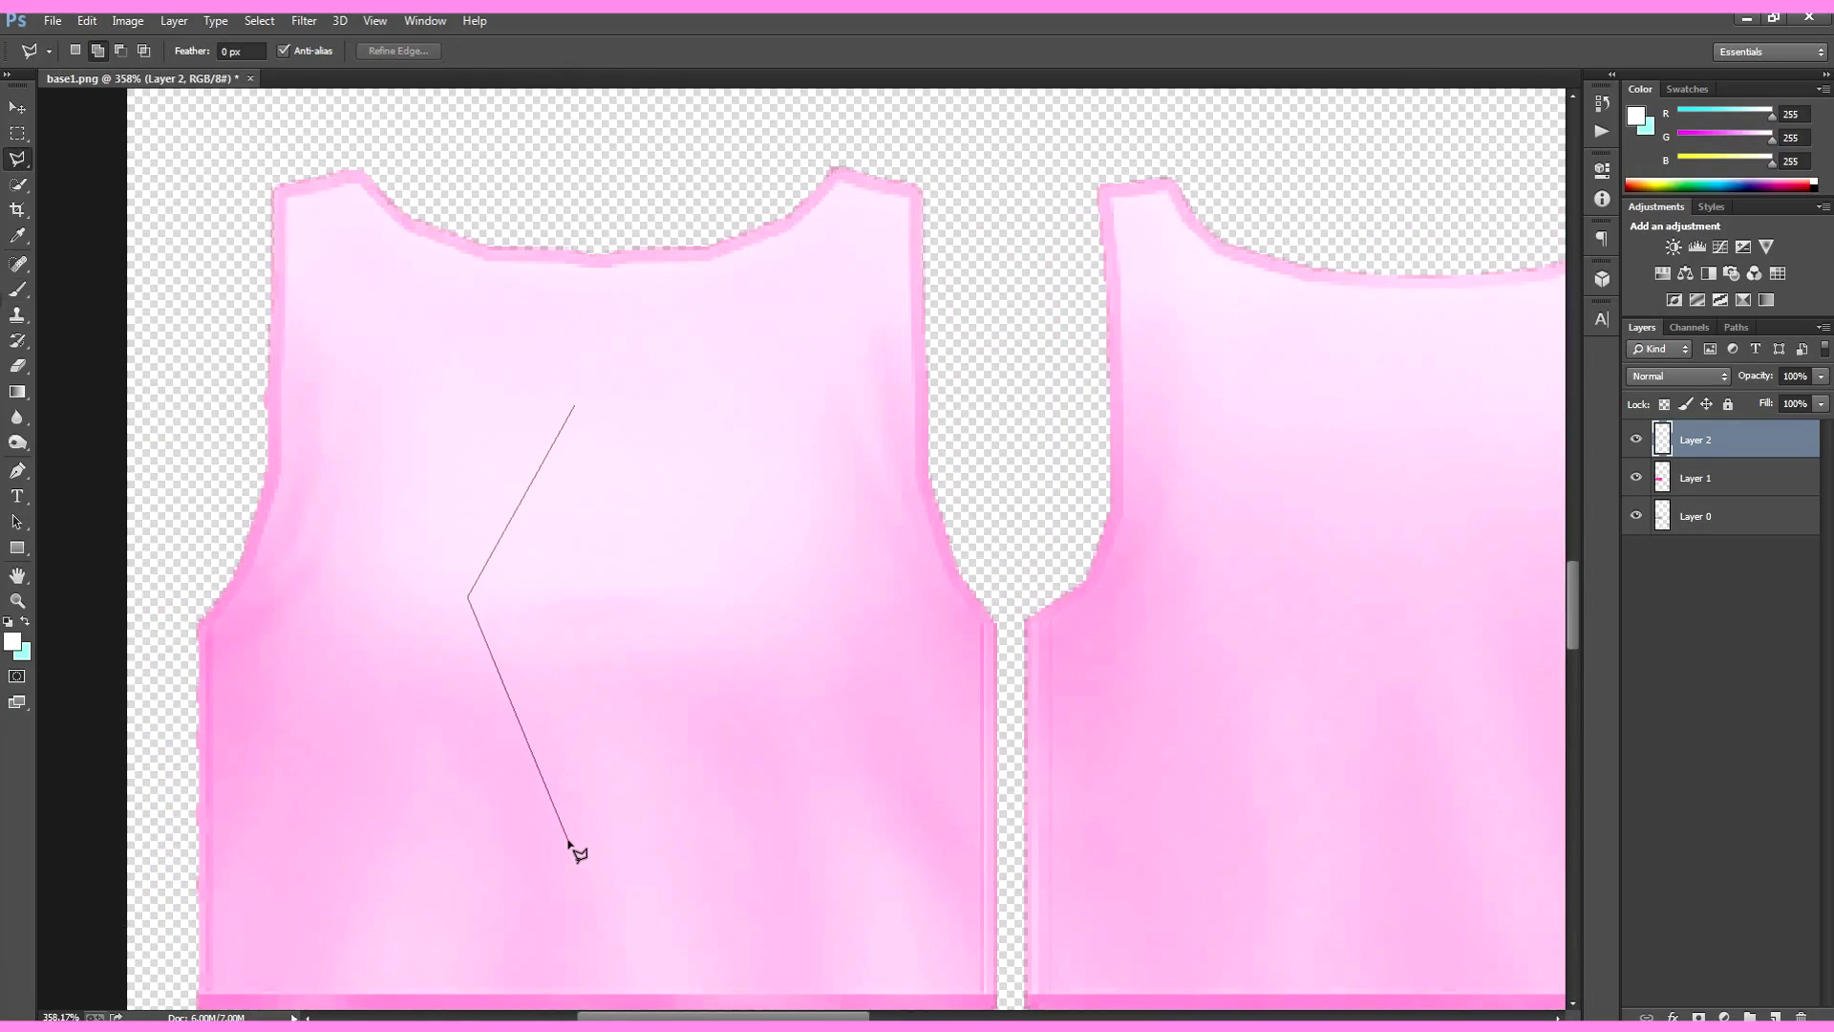
left_click(567, 835)
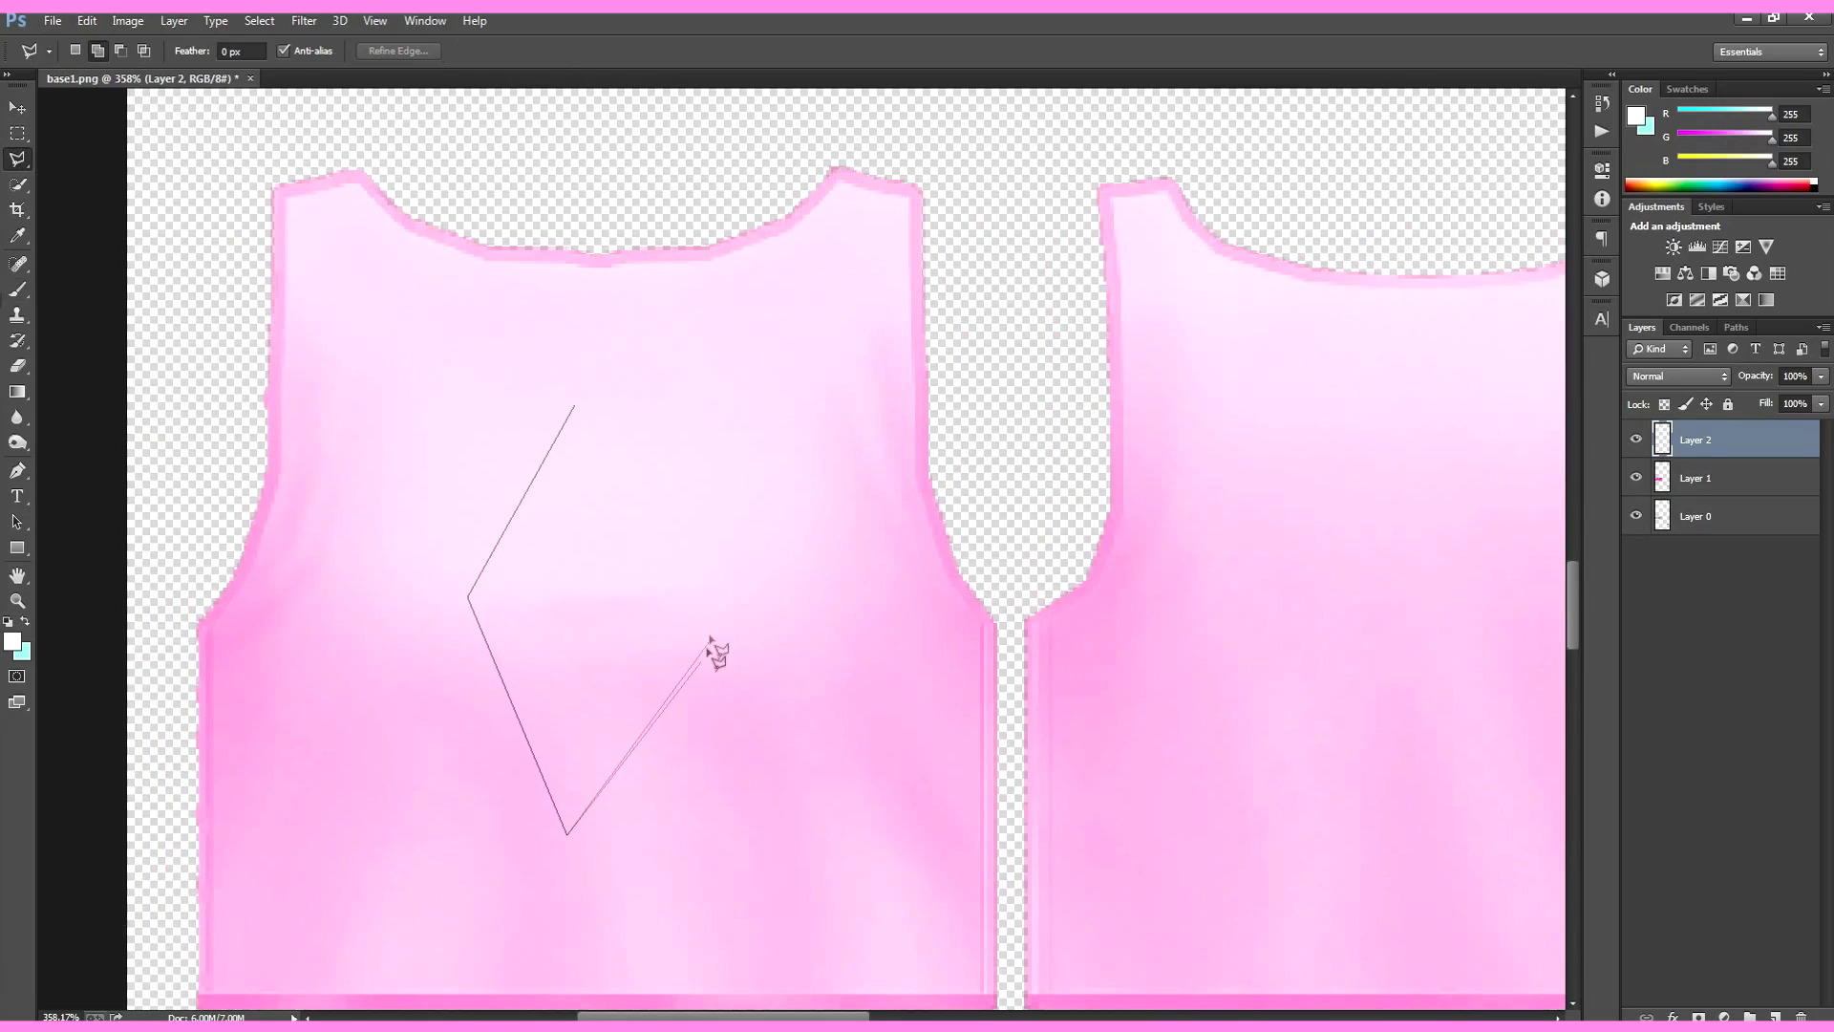
left_click(672, 610)
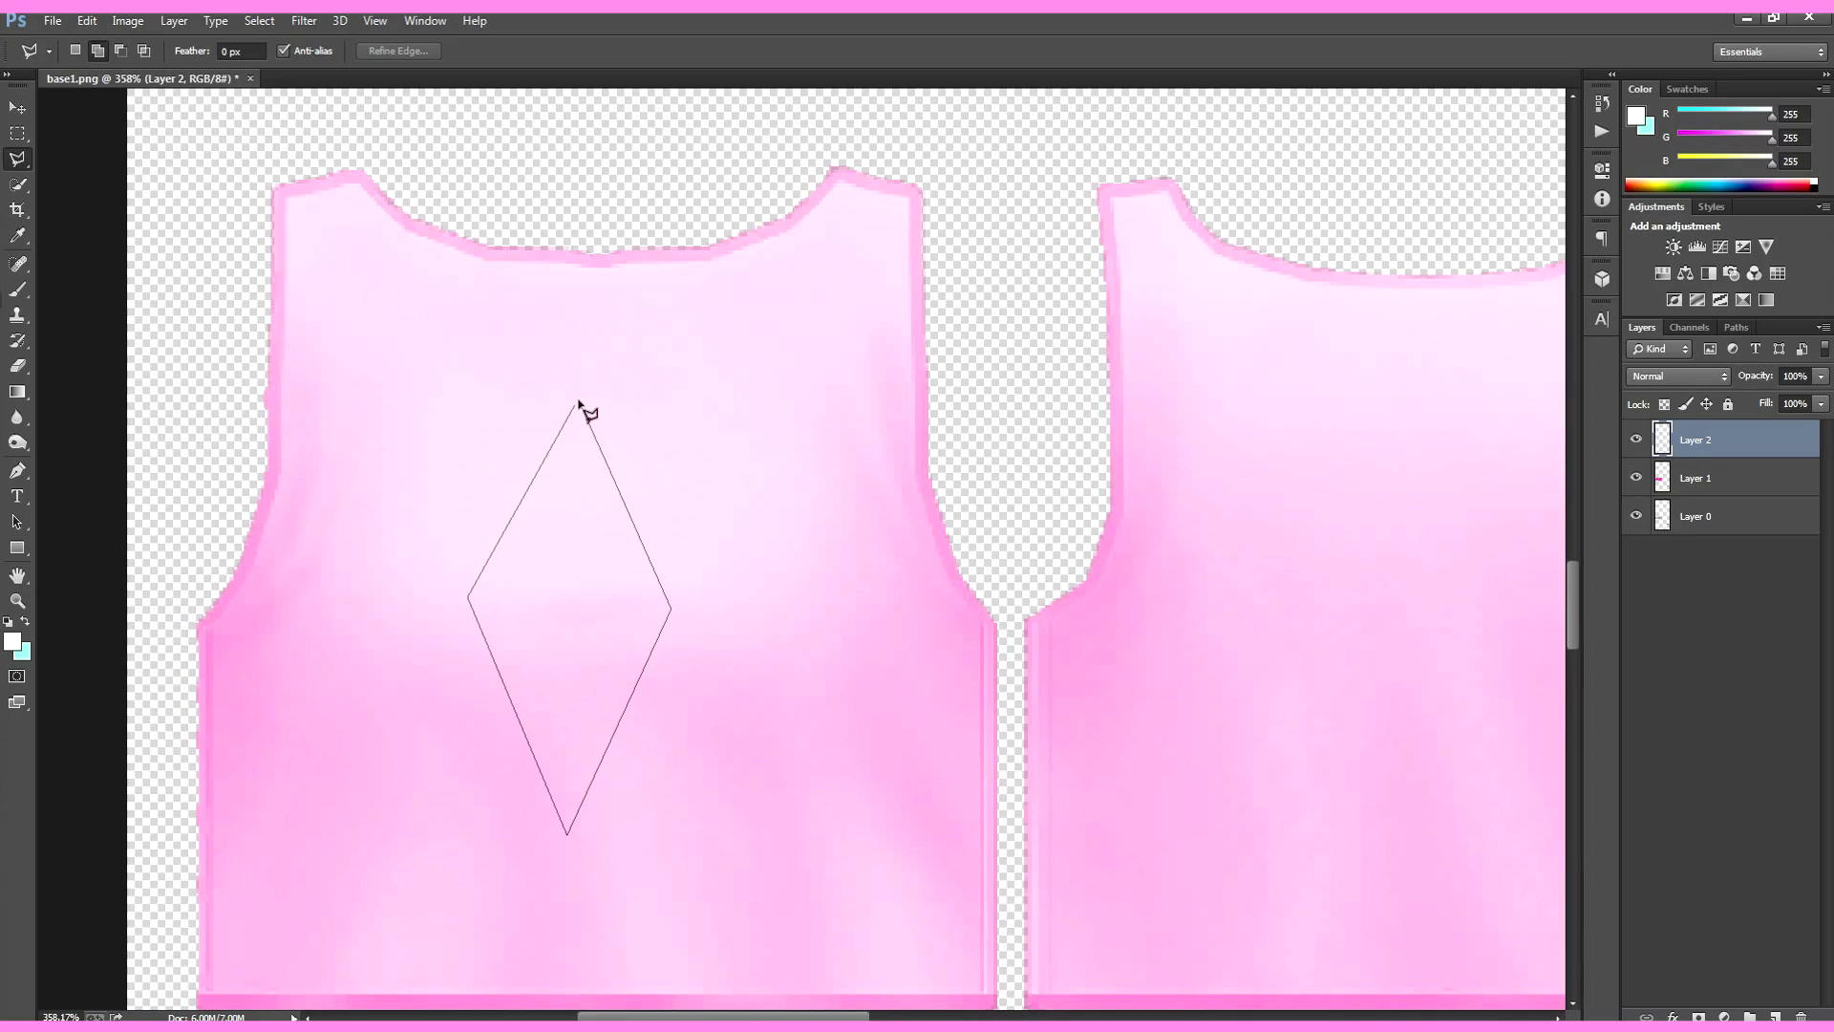
left_click(577, 407)
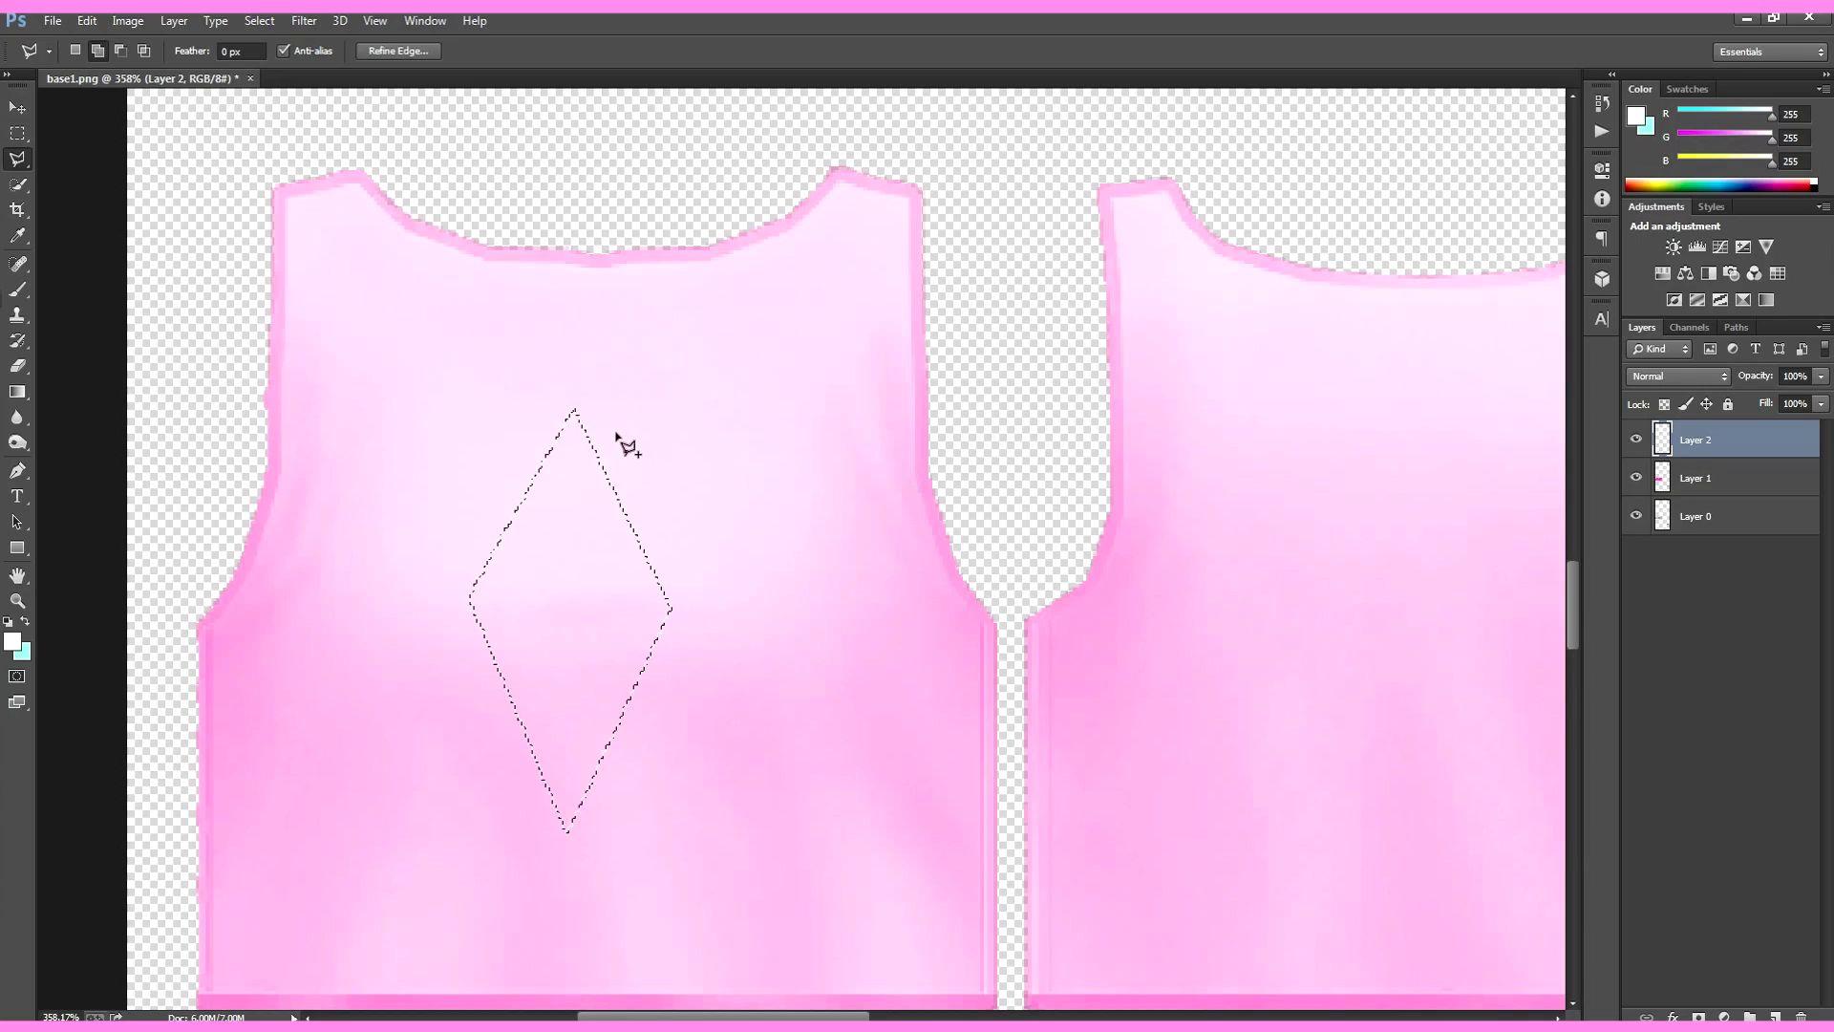
Step: Paint the diamond selection white on Layer 2 and clear the selection
left_click(16, 291)
left_click_drag(564, 534, 573, 707)
key("ctrl+d")
scroll(921, 697, "down", 3, "alt")
scroll(970, 696, "up", 2, "alt")
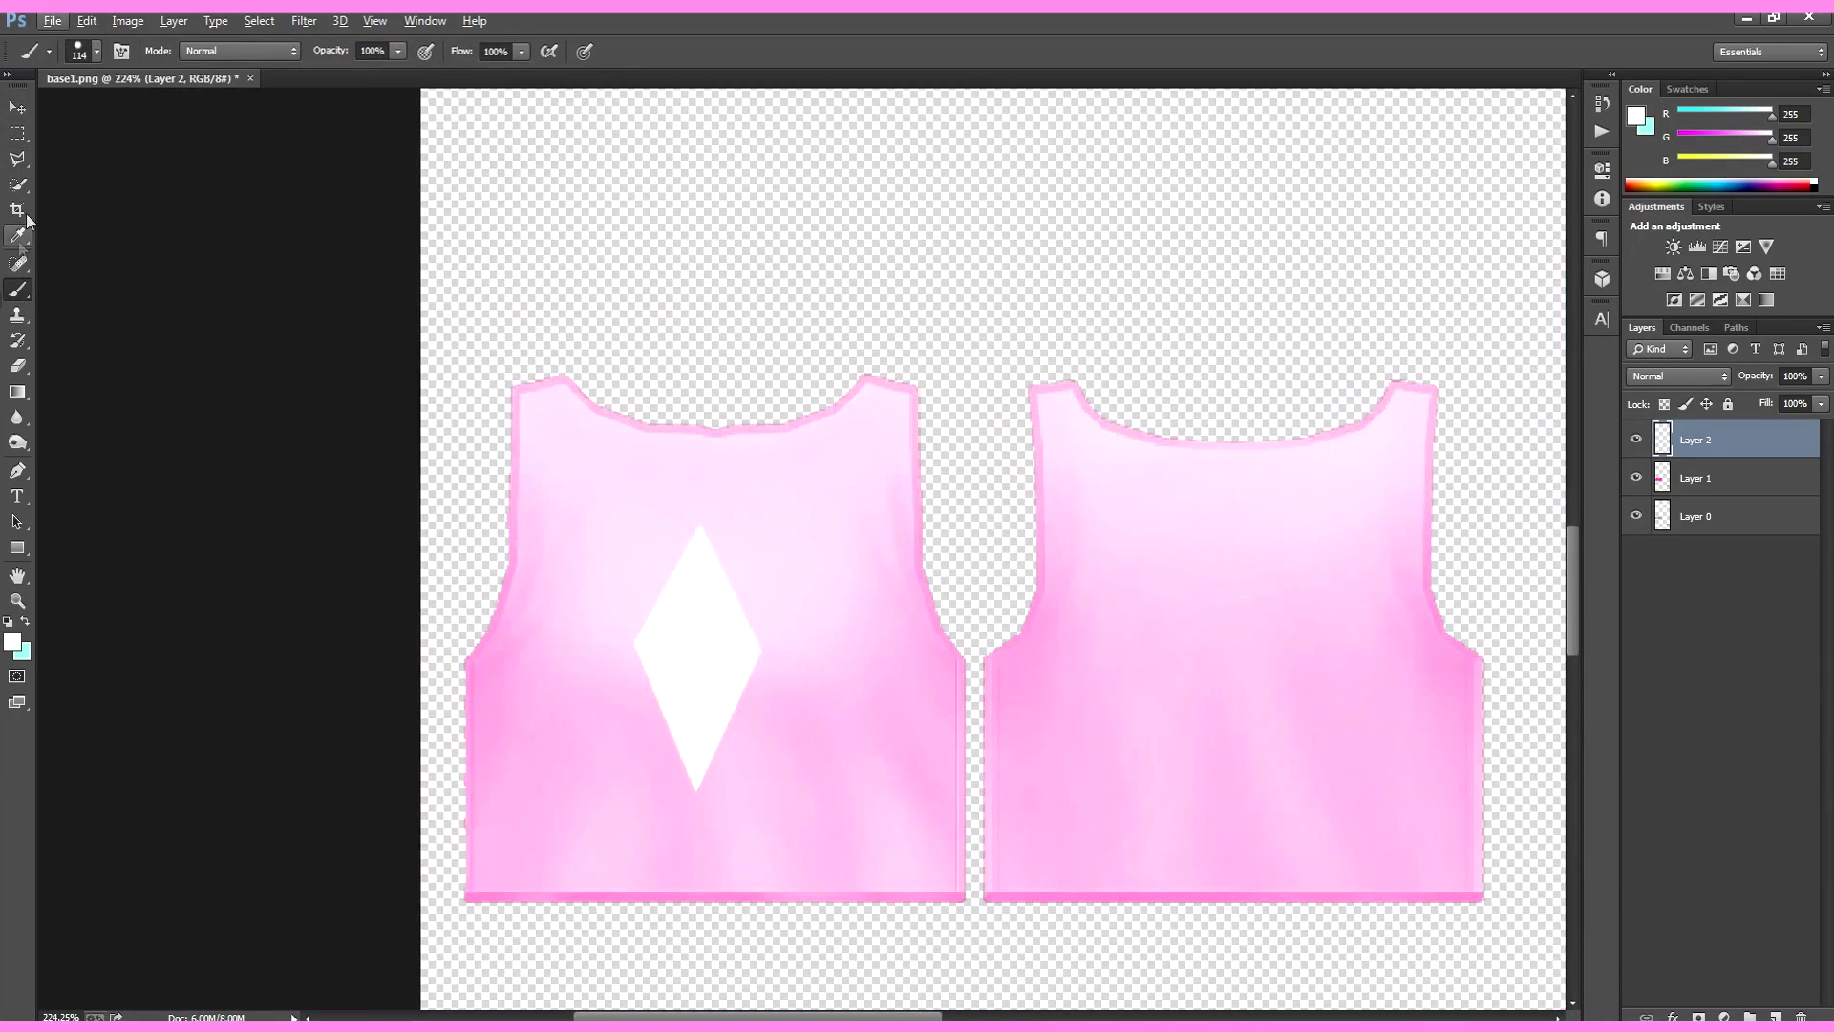
Step: Move the white diamond slightly sideways to centre it on the front shirt piece
left_click(16, 108)
left_click_drag(722, 646, 733, 646)
scroll(974, 705, "down", 4, "alt")
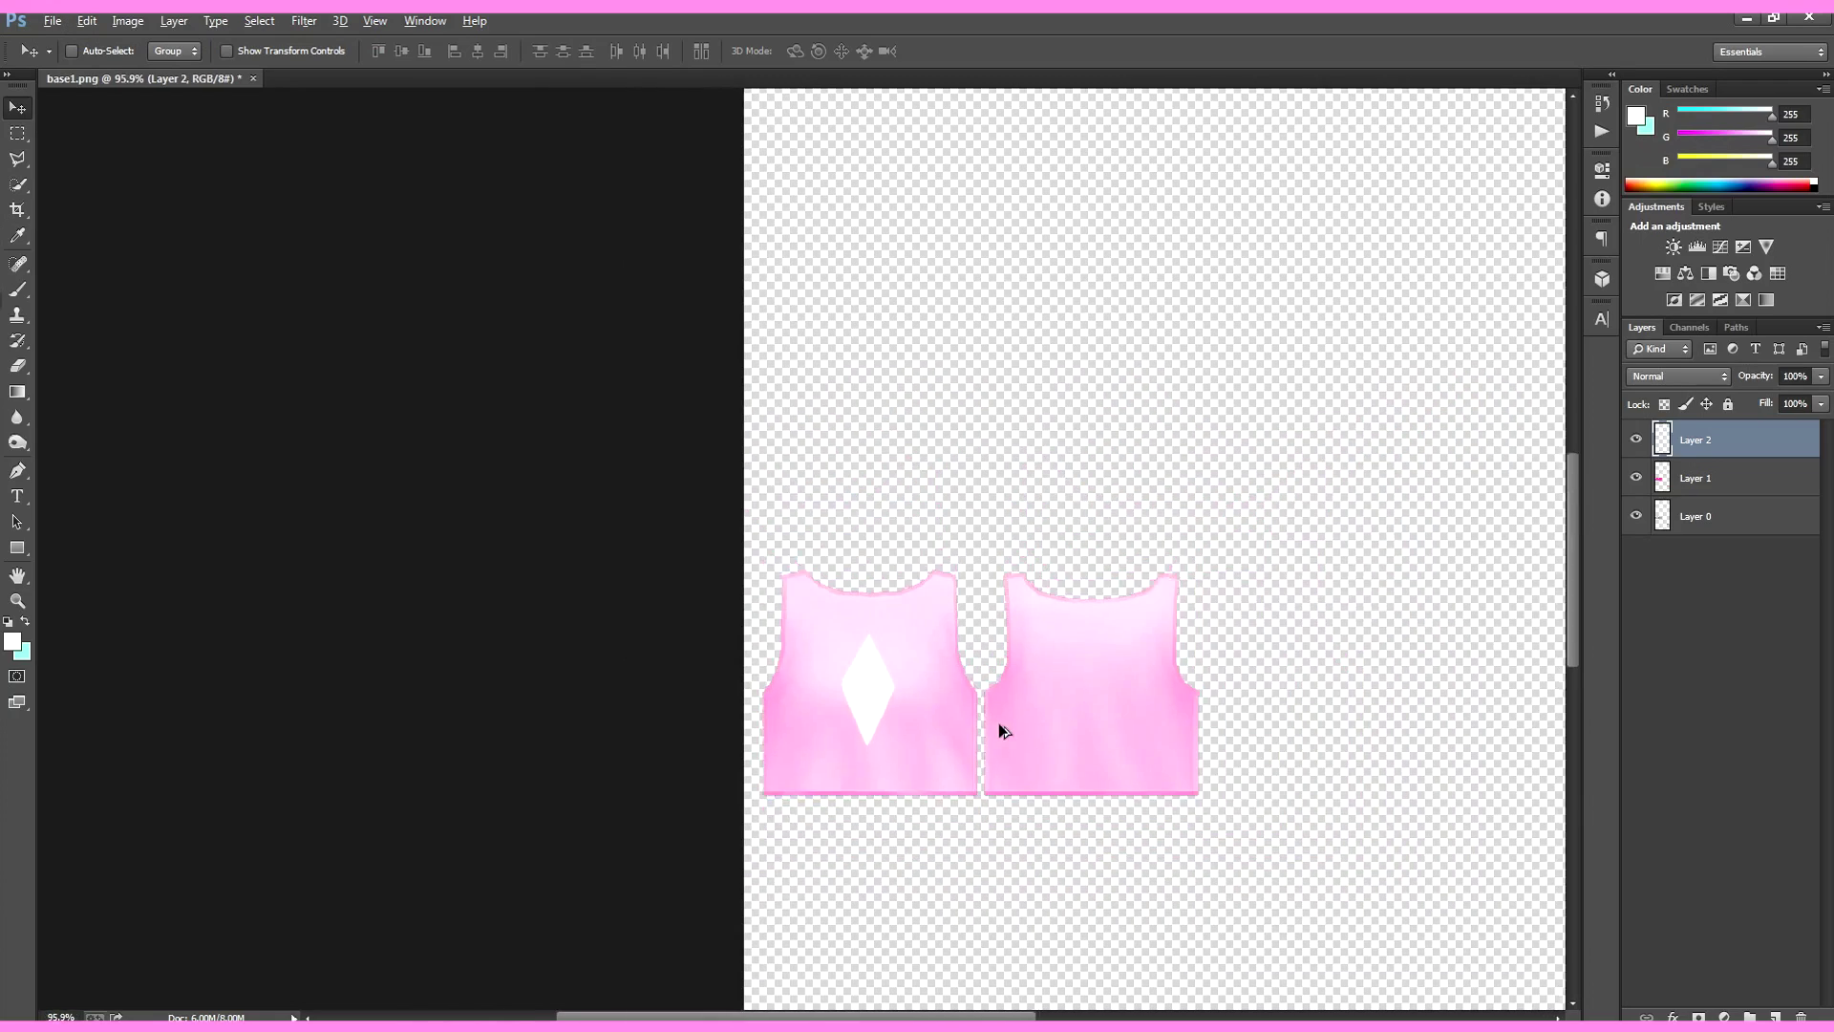
scroll(1003, 731, "down", 2, "alt")
scroll(520, 706, "up", 4, "alt")
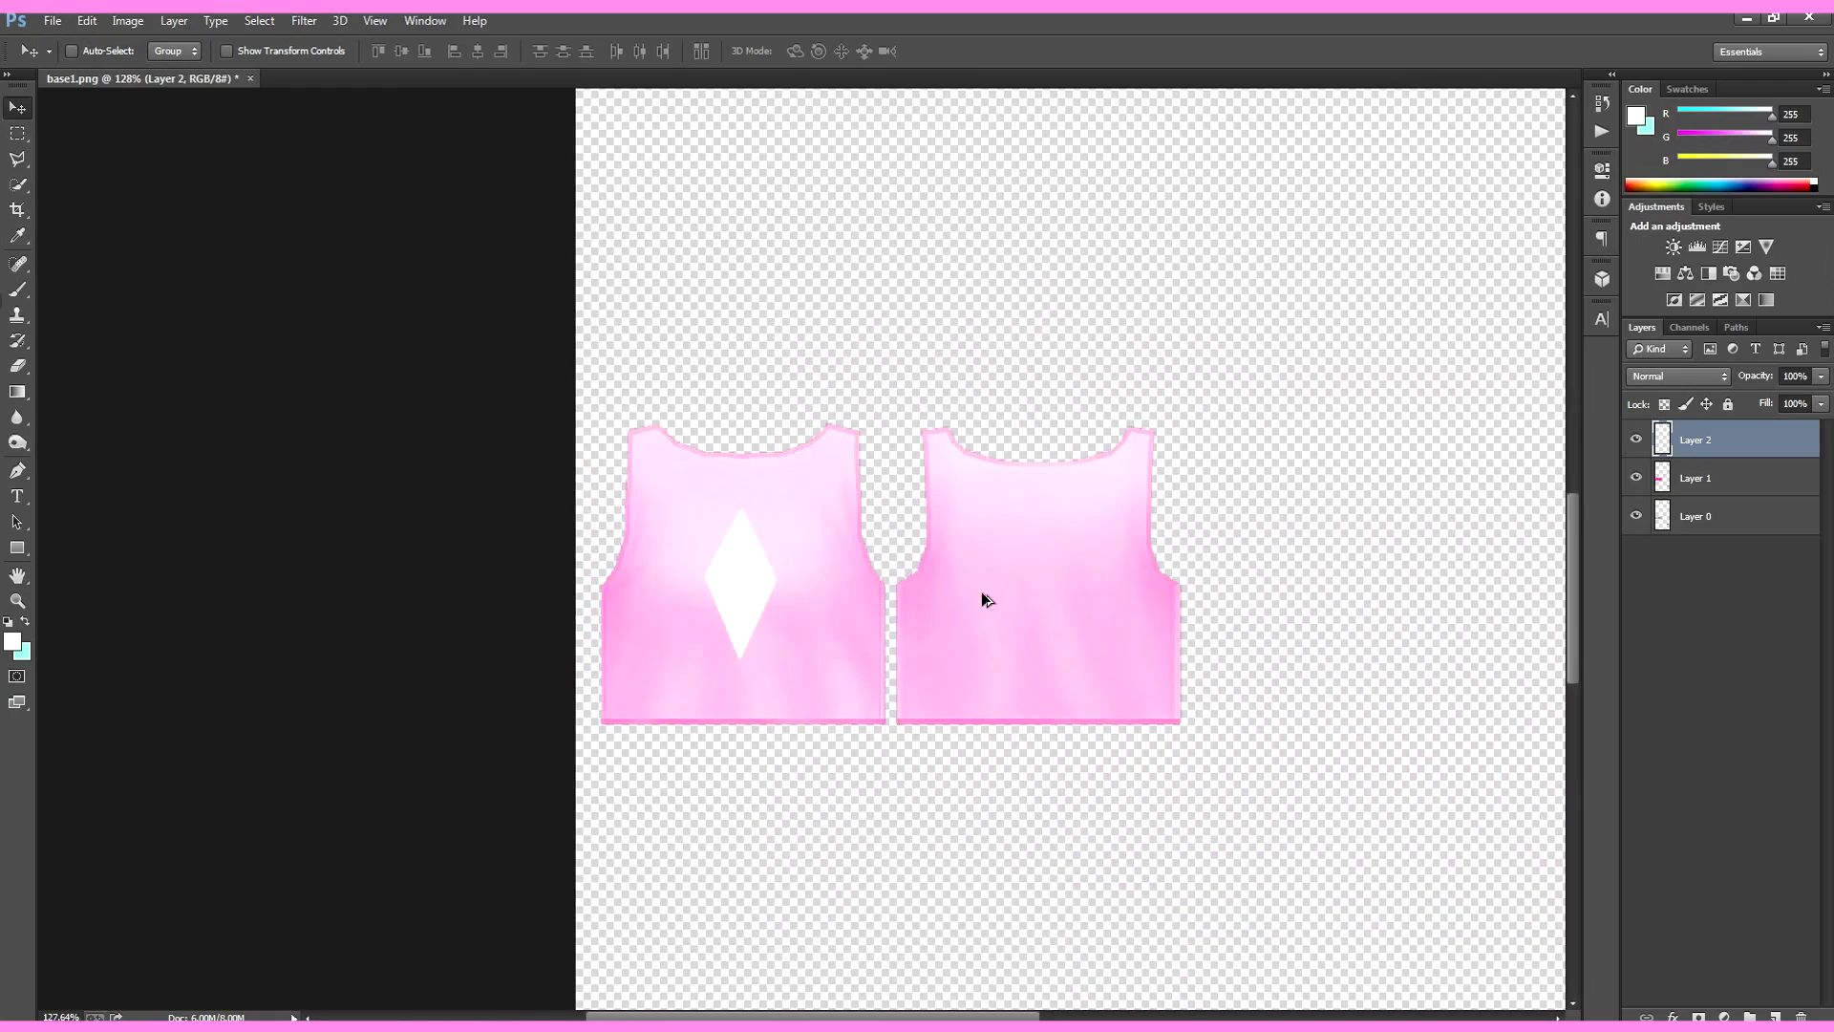
Step: Hide Layer 2 and cut its diamond shape out of both Layer 1 and Layer 0
scroll(984, 594, "up", 3, "alt")
left_click(1664, 439, "ctrl")
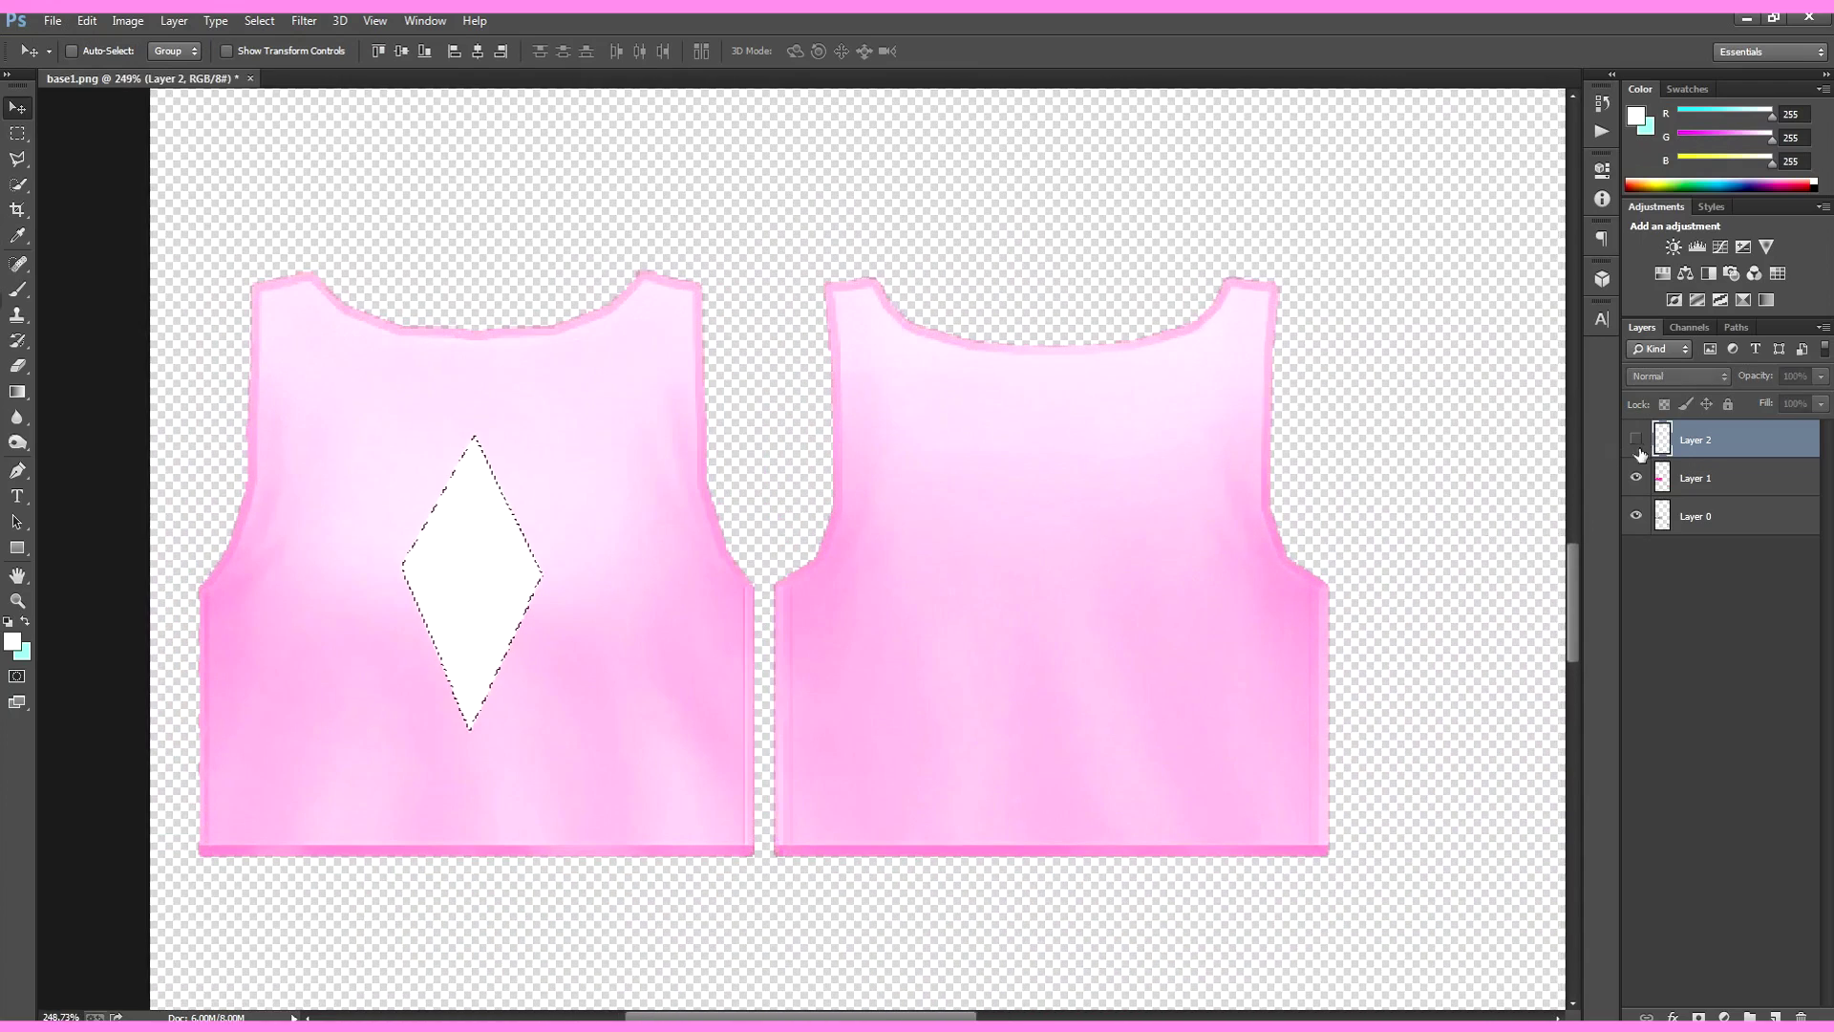
left_click(1636, 439)
left_click(1667, 478)
key("Delete")
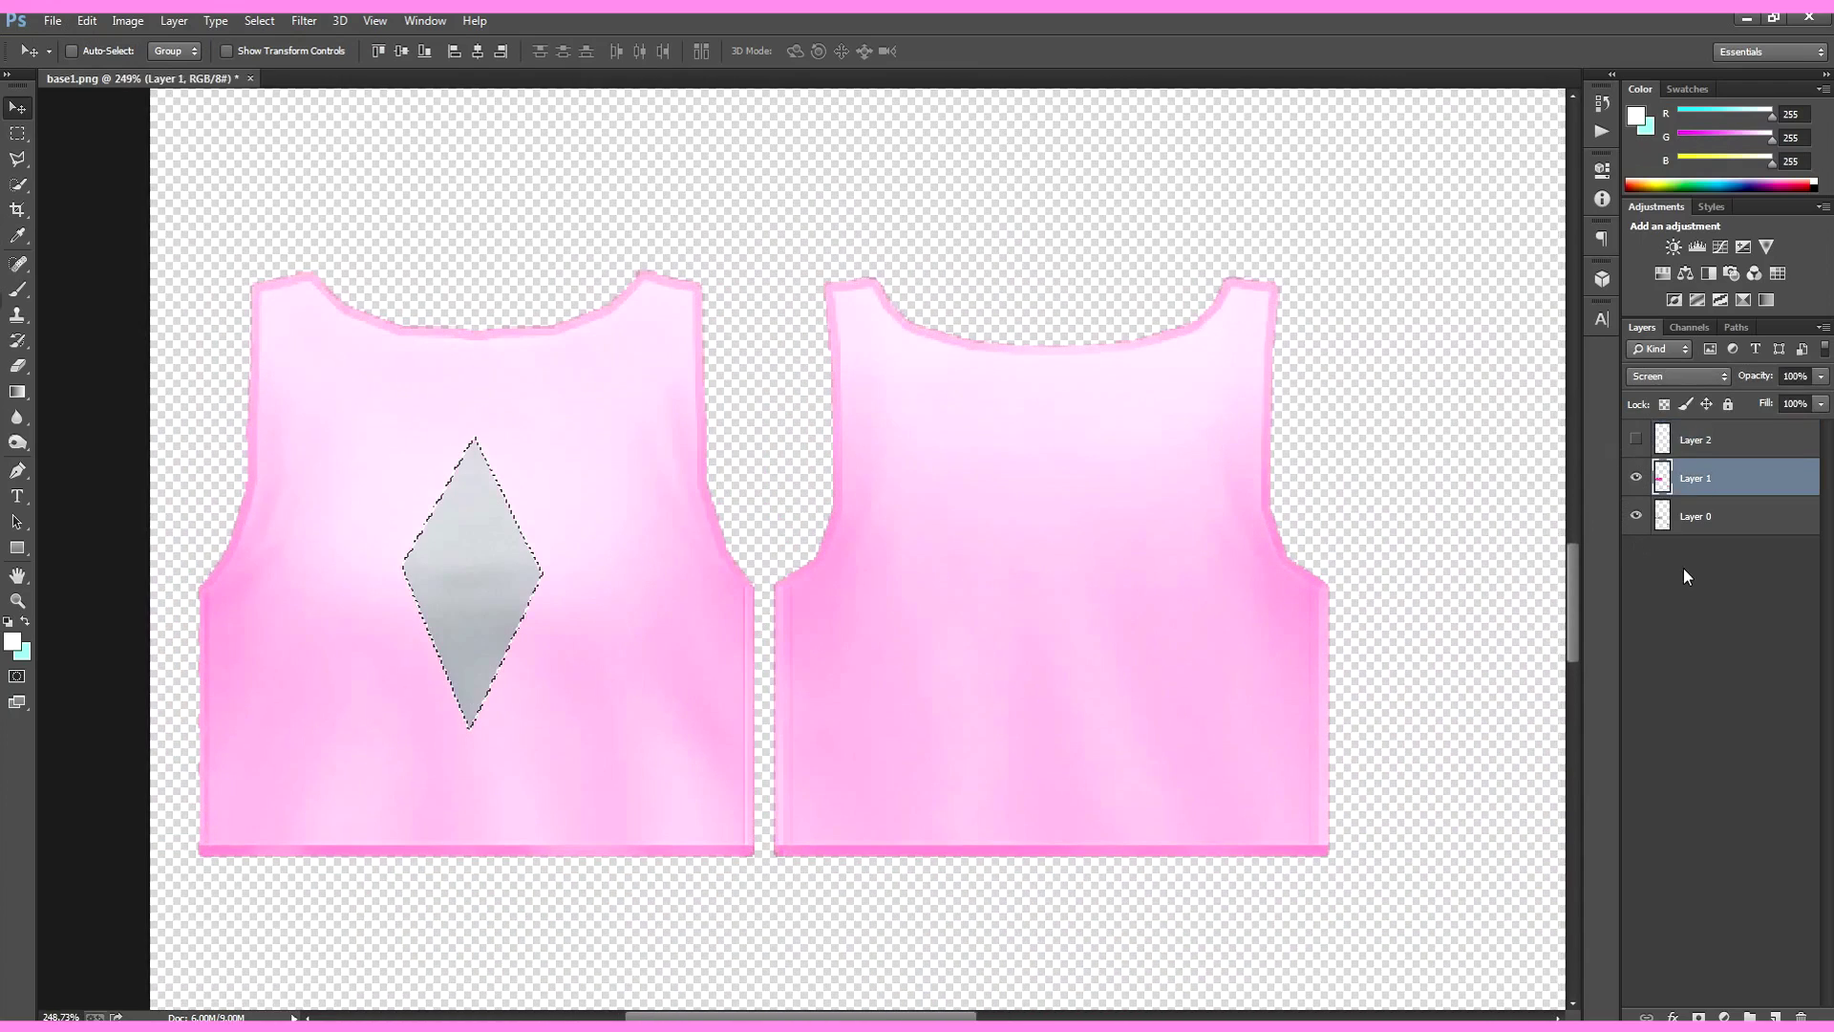
left_click(1681, 517)
key("Delete")
key("ctrl+d")
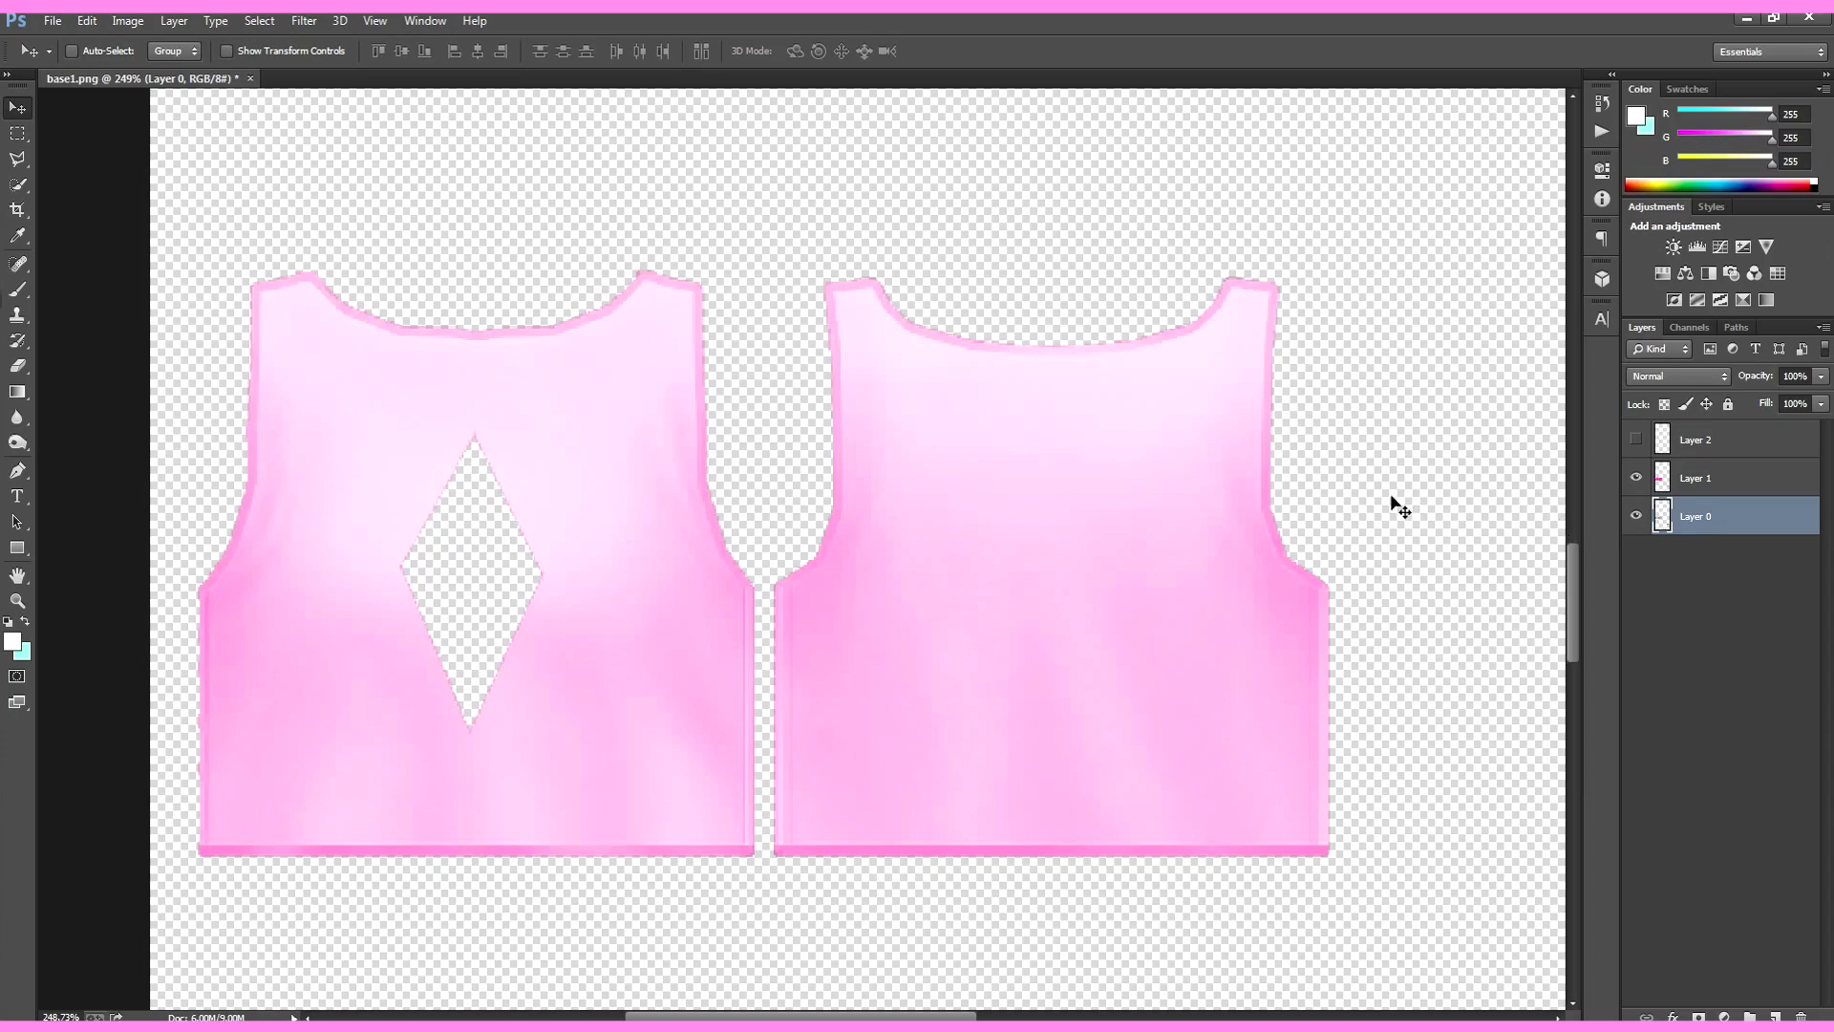
Step: Save the texture with the diamond cutout to the desktop as a PNG file named try
scroll(1295, 532, "down", 6, "alt")
scroll(1302, 549, "down", 1, "alt")
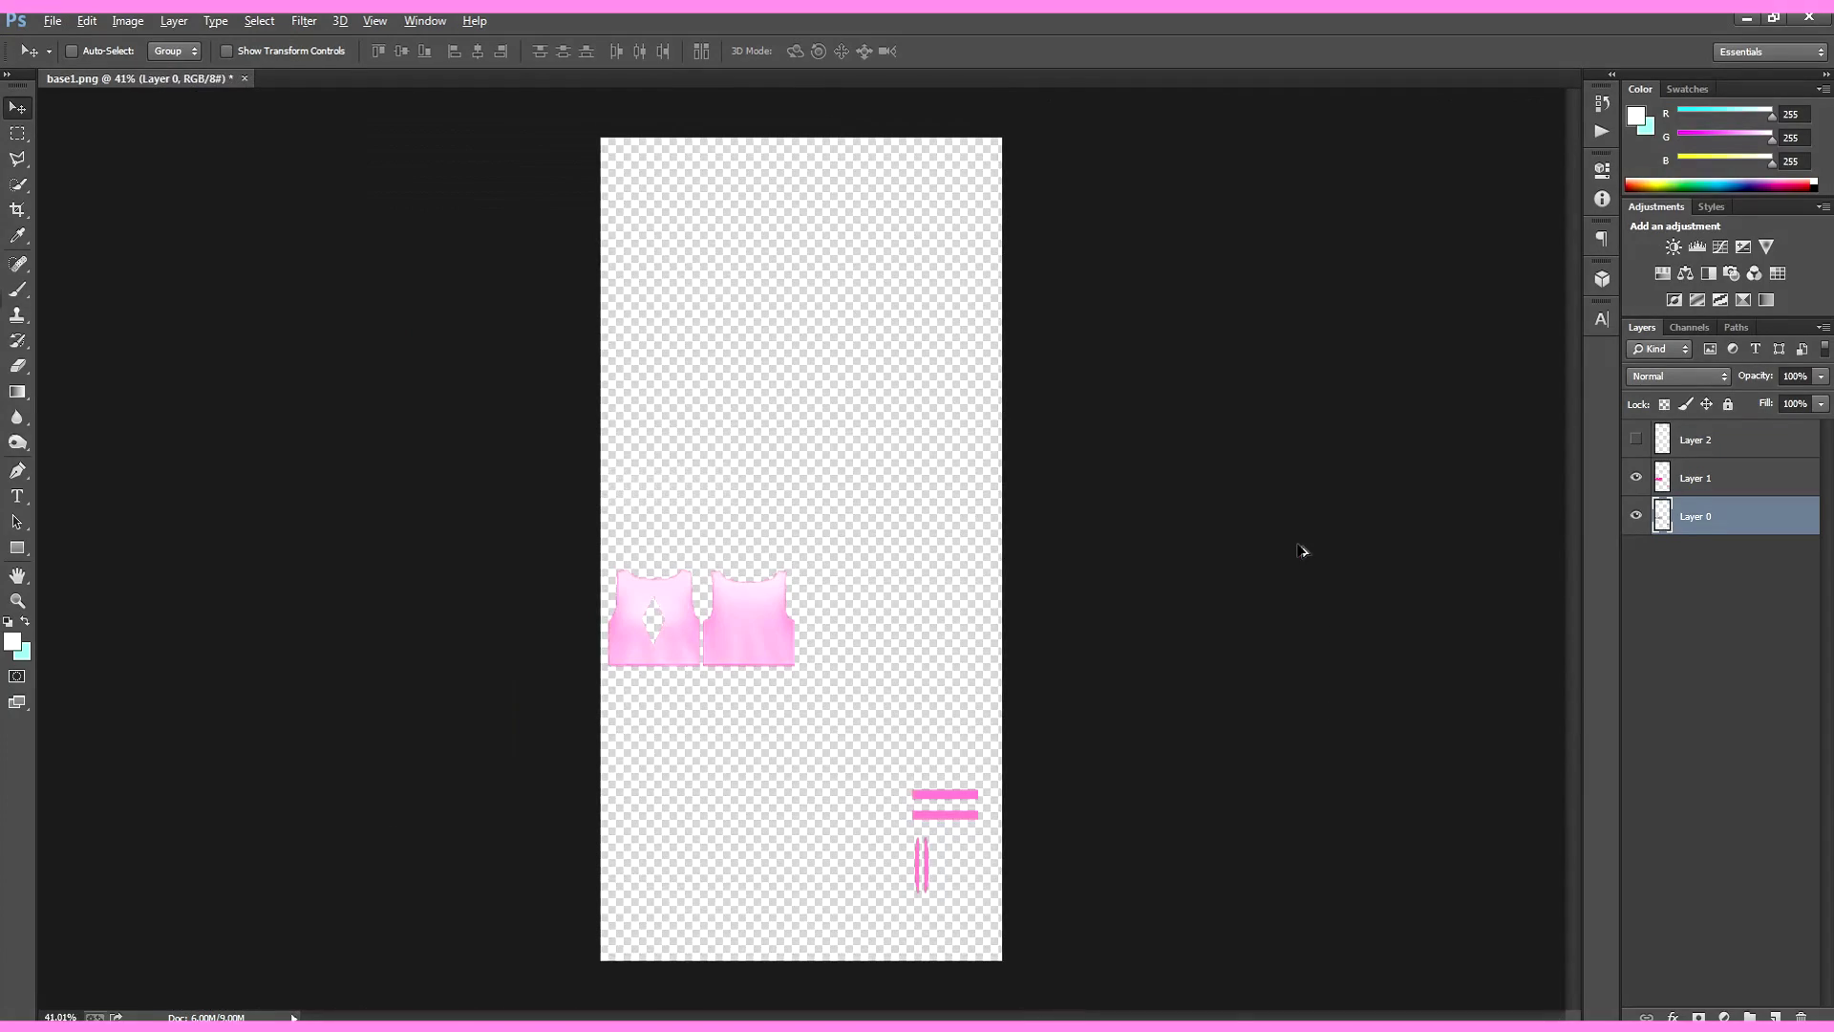
scroll(1060, 525, "up", 5, "alt")
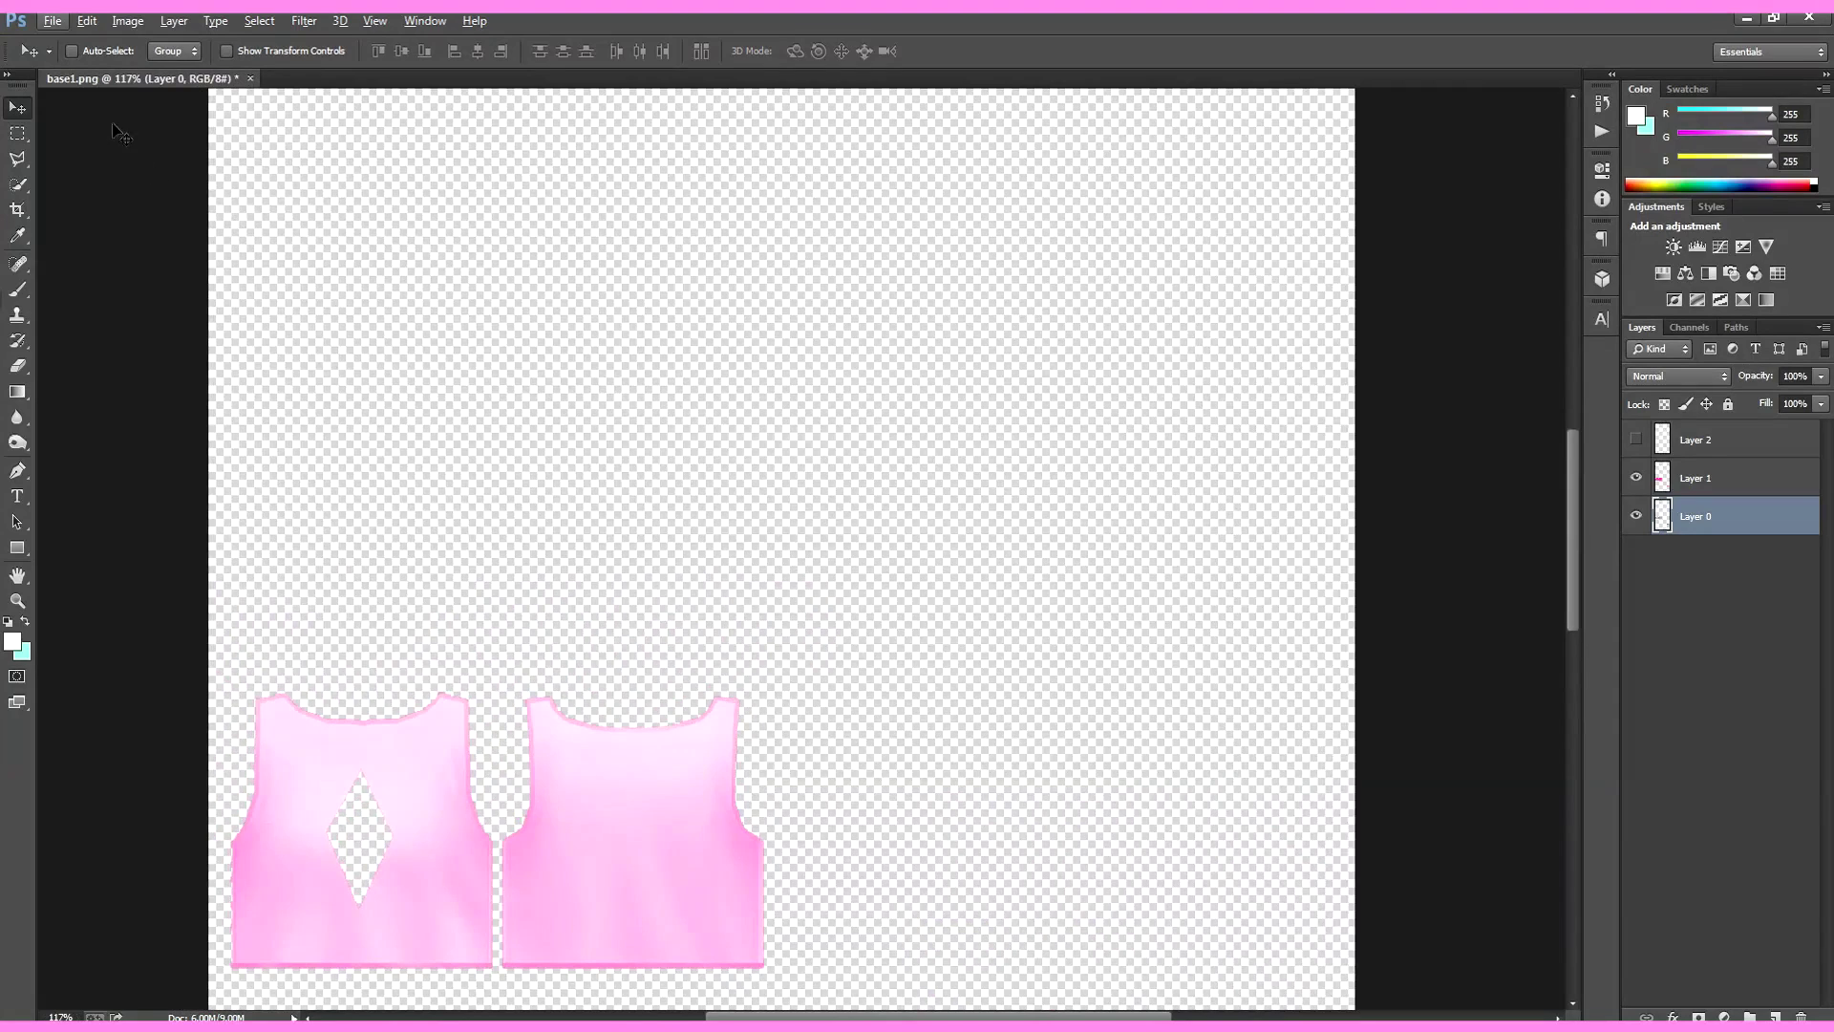
scroll(315, 455, "down", 3)
left_click(50, 21)
left_click(90, 256)
left_click(161, 434)
left_click(161, 434)
type("try")
left_click(764, 625)
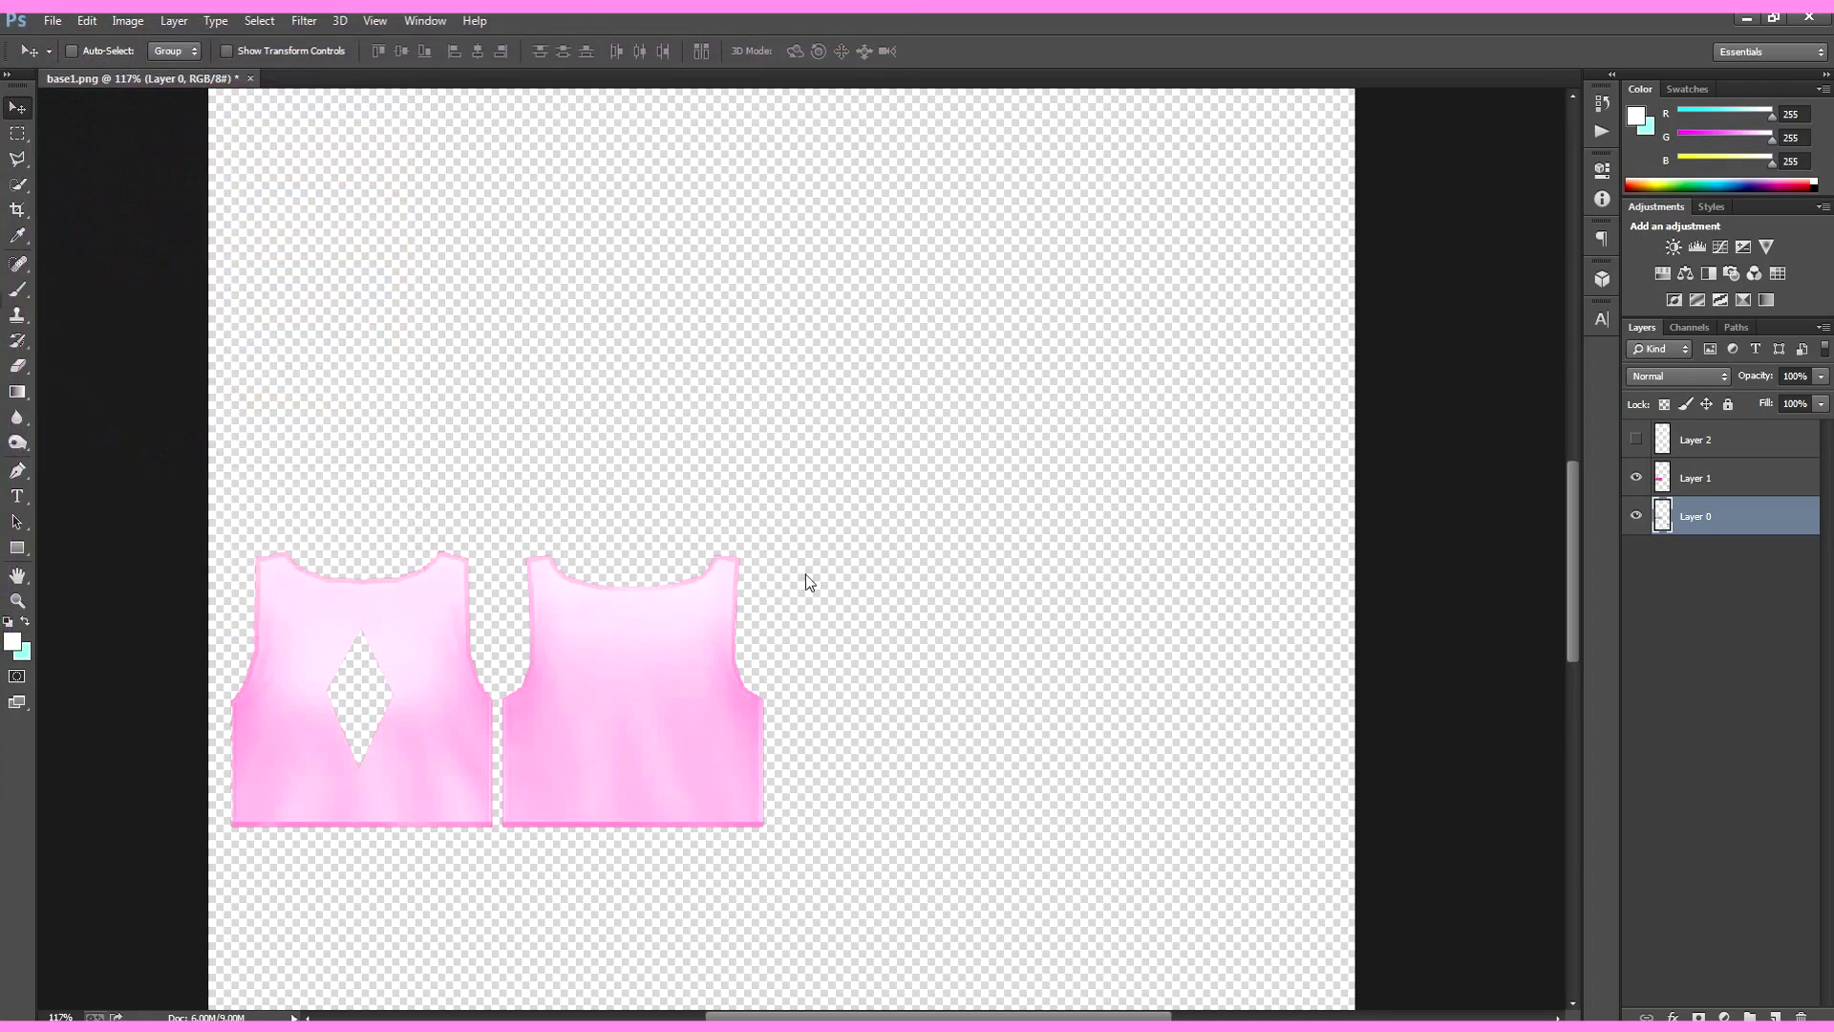
left_click(994, 337)
Step: Switch to Sims 4 Studio, import try.png as the top's texture, and examine it on the Sim model
left_click(1745, 18)
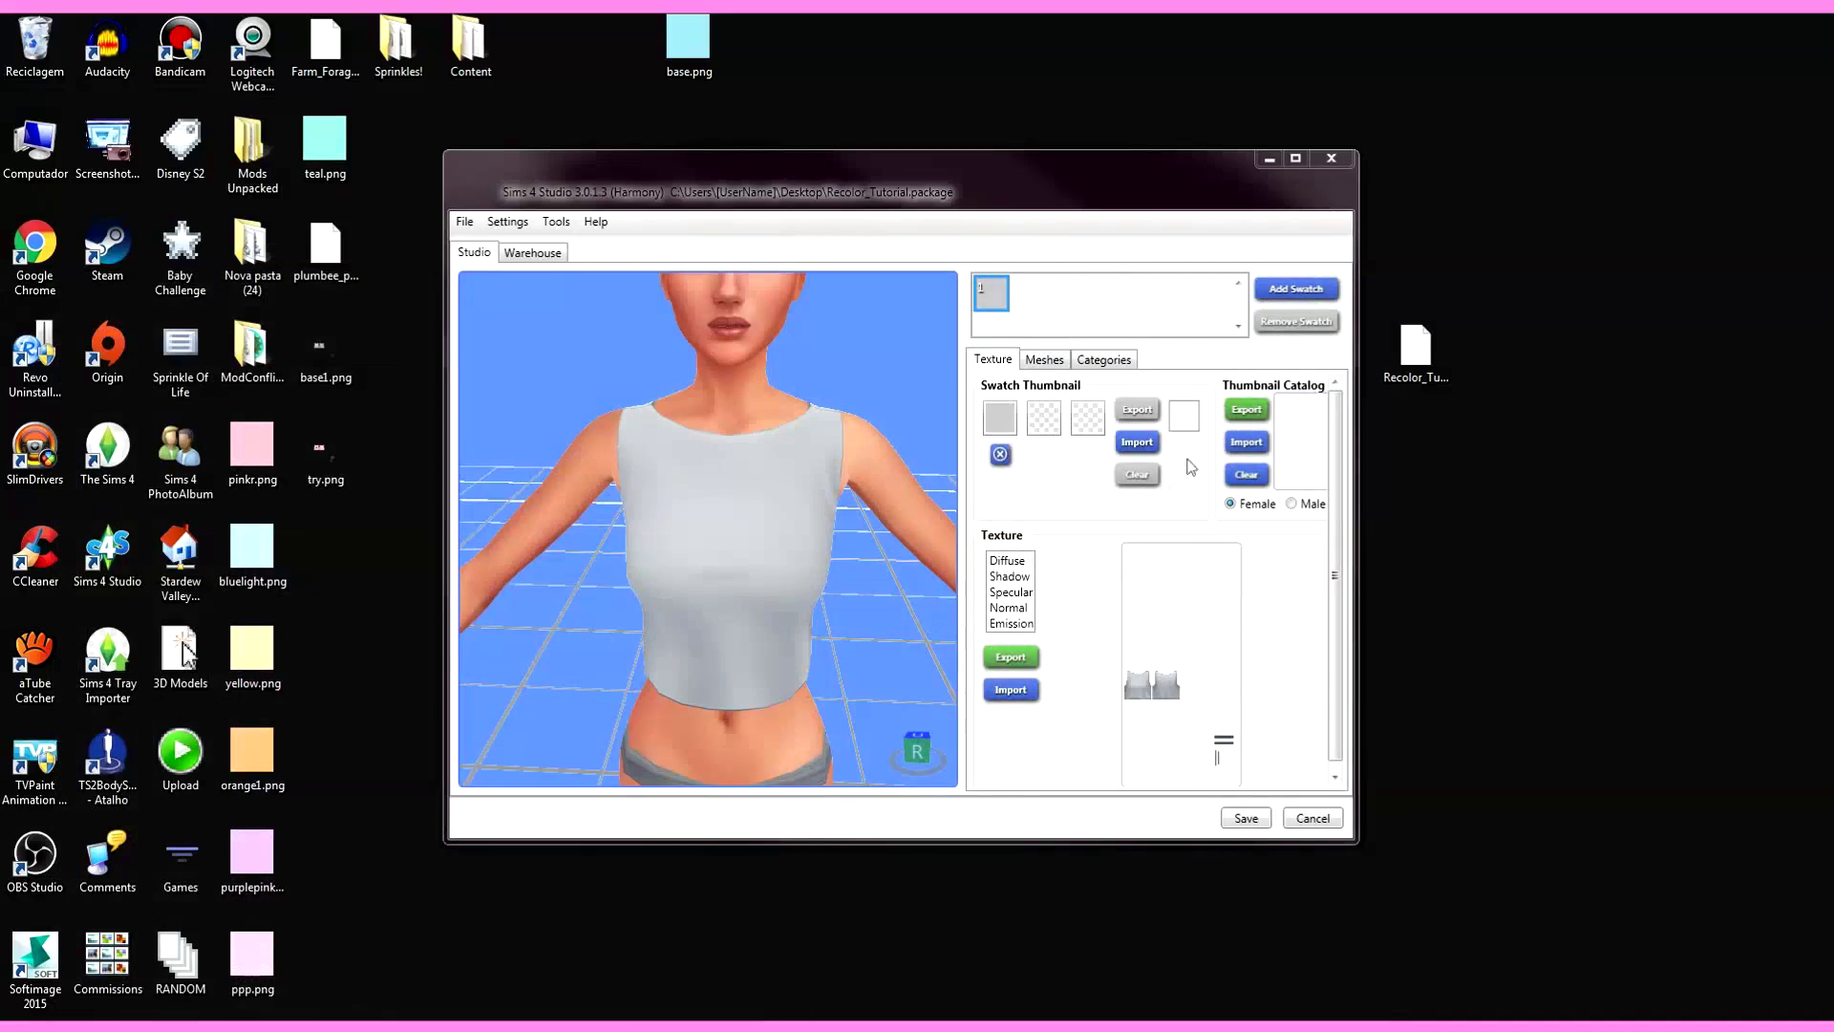
left_click(1023, 699)
left_click_drag(1355, 307, 1368, 580)
double_click(1113, 478)
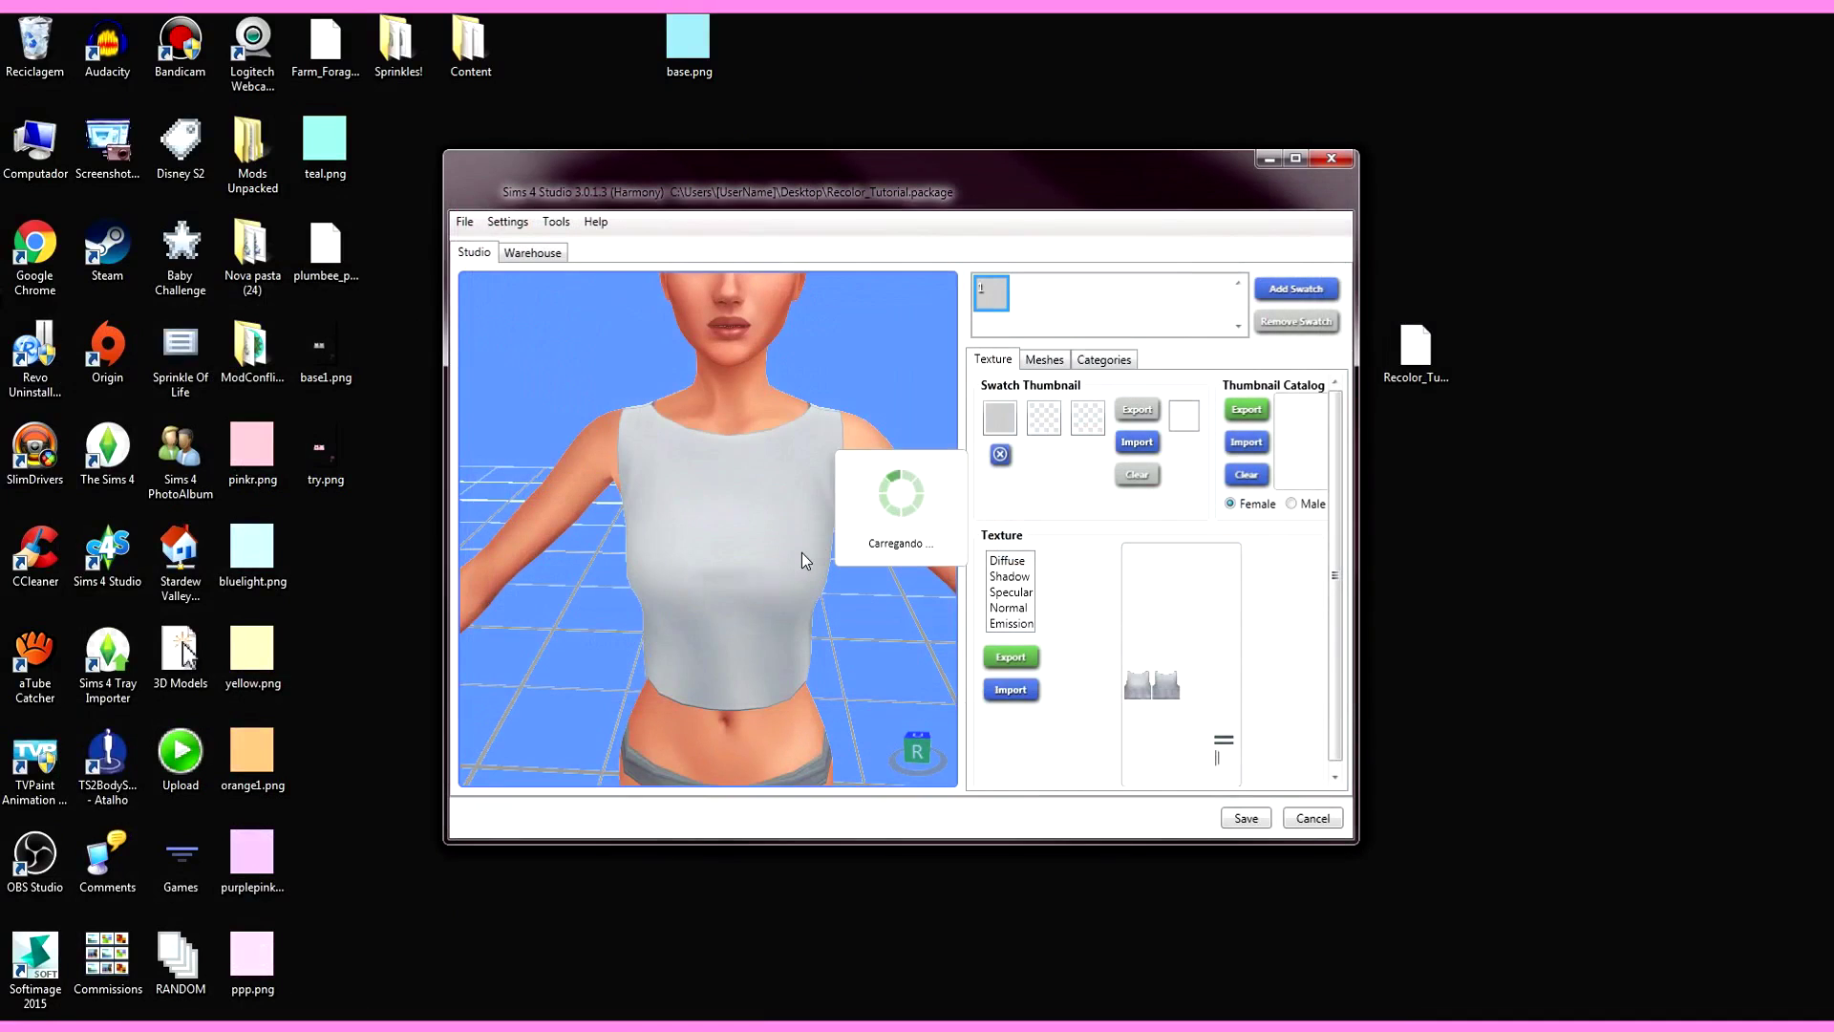
scroll(818, 577, "down", 5)
right_click_drag(795, 621, 801, 557)
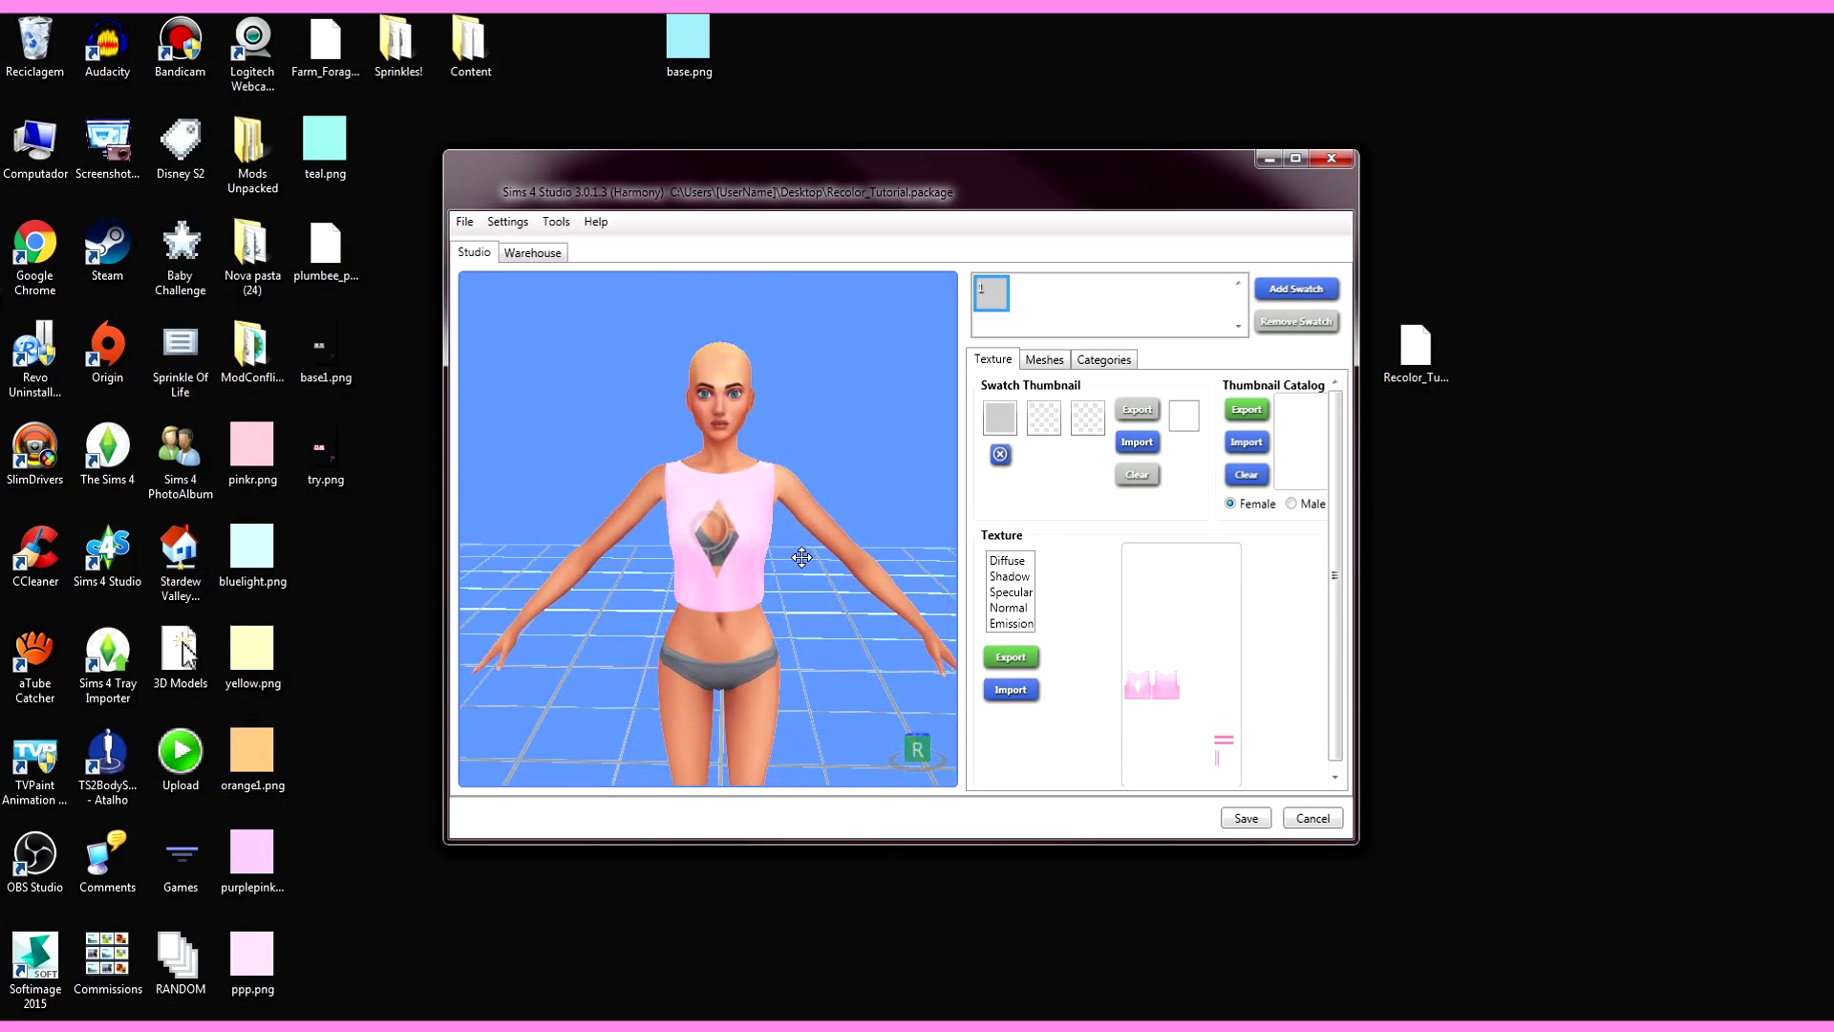
scroll(802, 557, "up", 5)
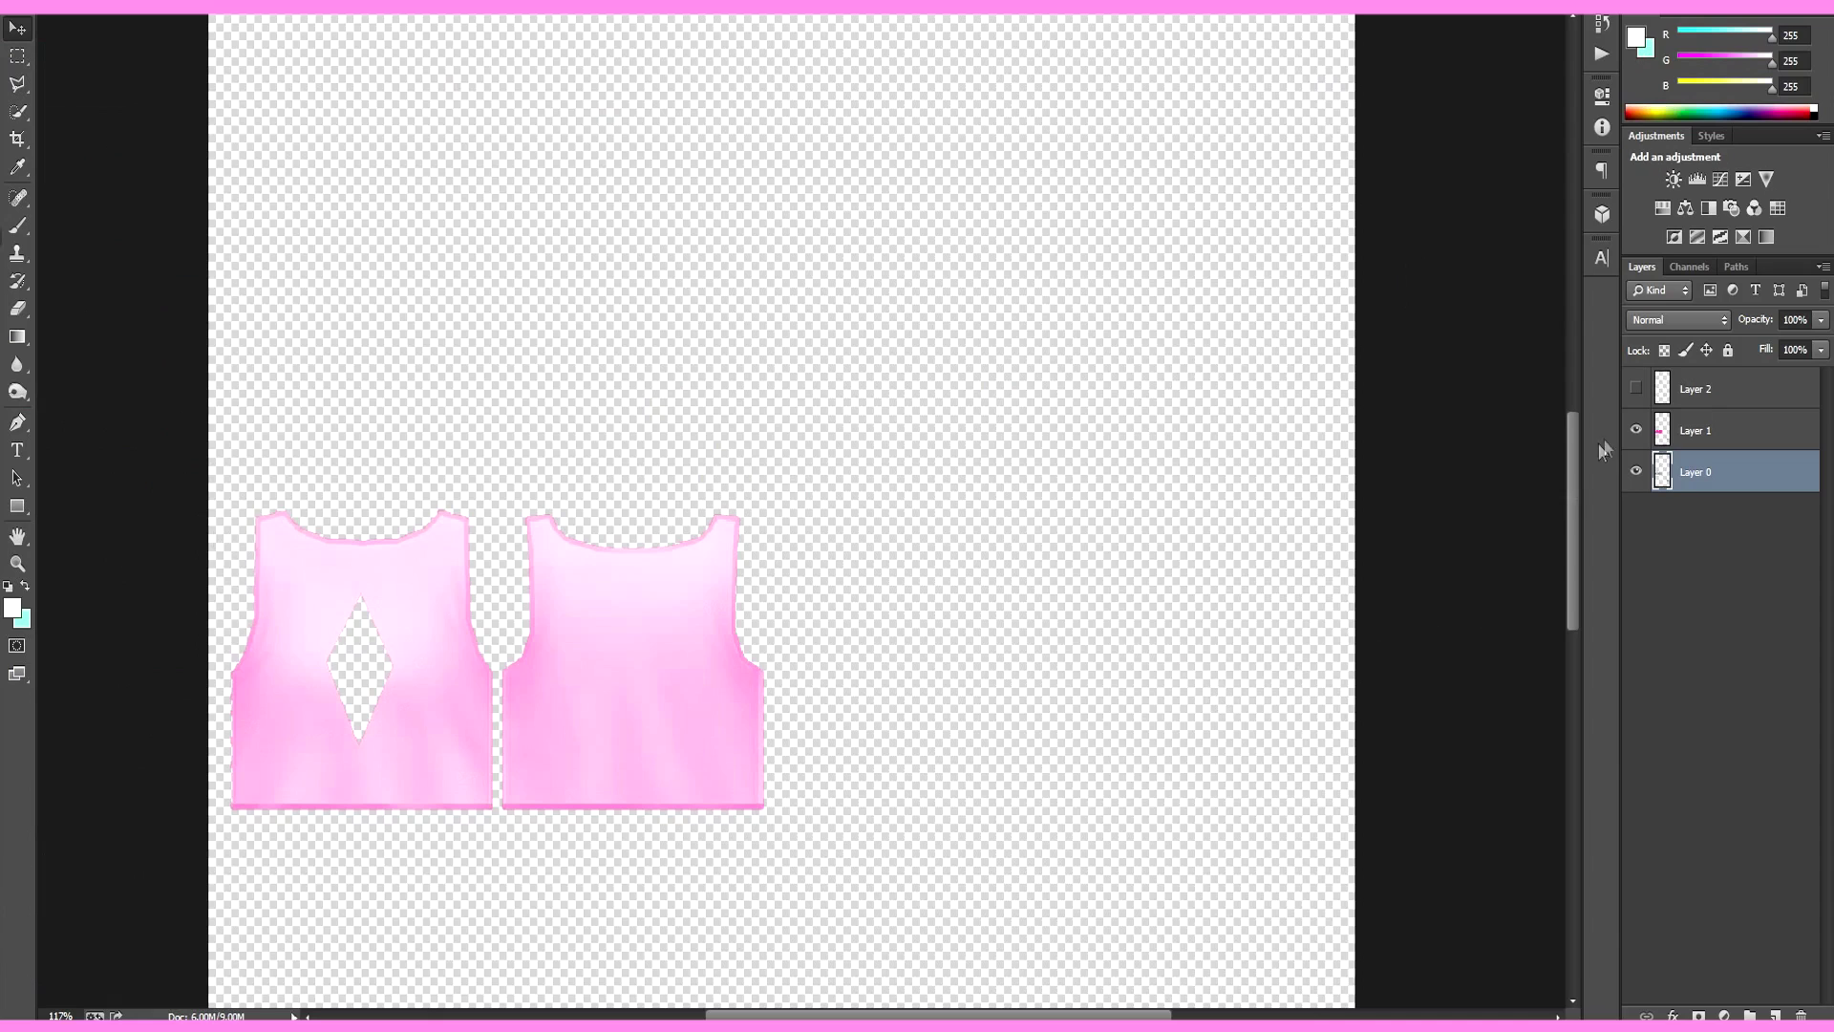
Step: Switch back to Photoshop and show Layer 2 with the white diamond again
left_click(1636, 388)
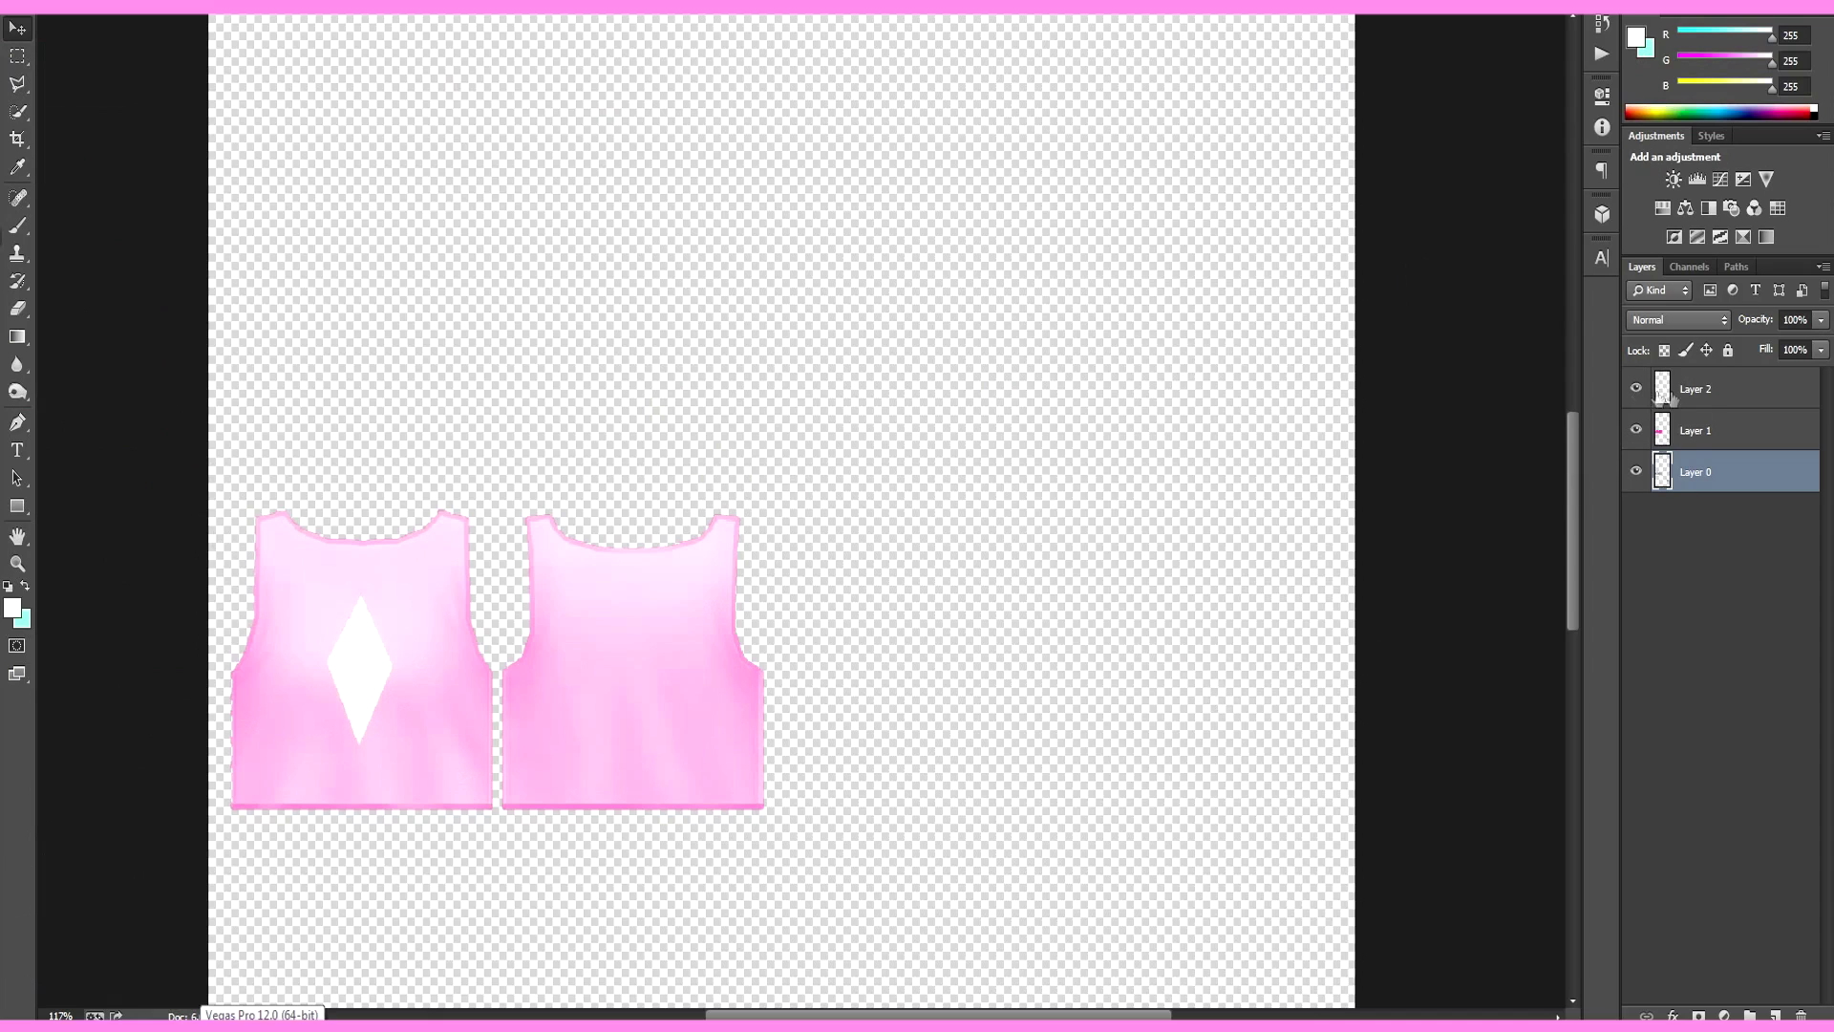
Step: Save the texture with the white diamond as a PNG file named white, keeping the default PNG options
left_click(1699, 389)
left_click(48, 5)
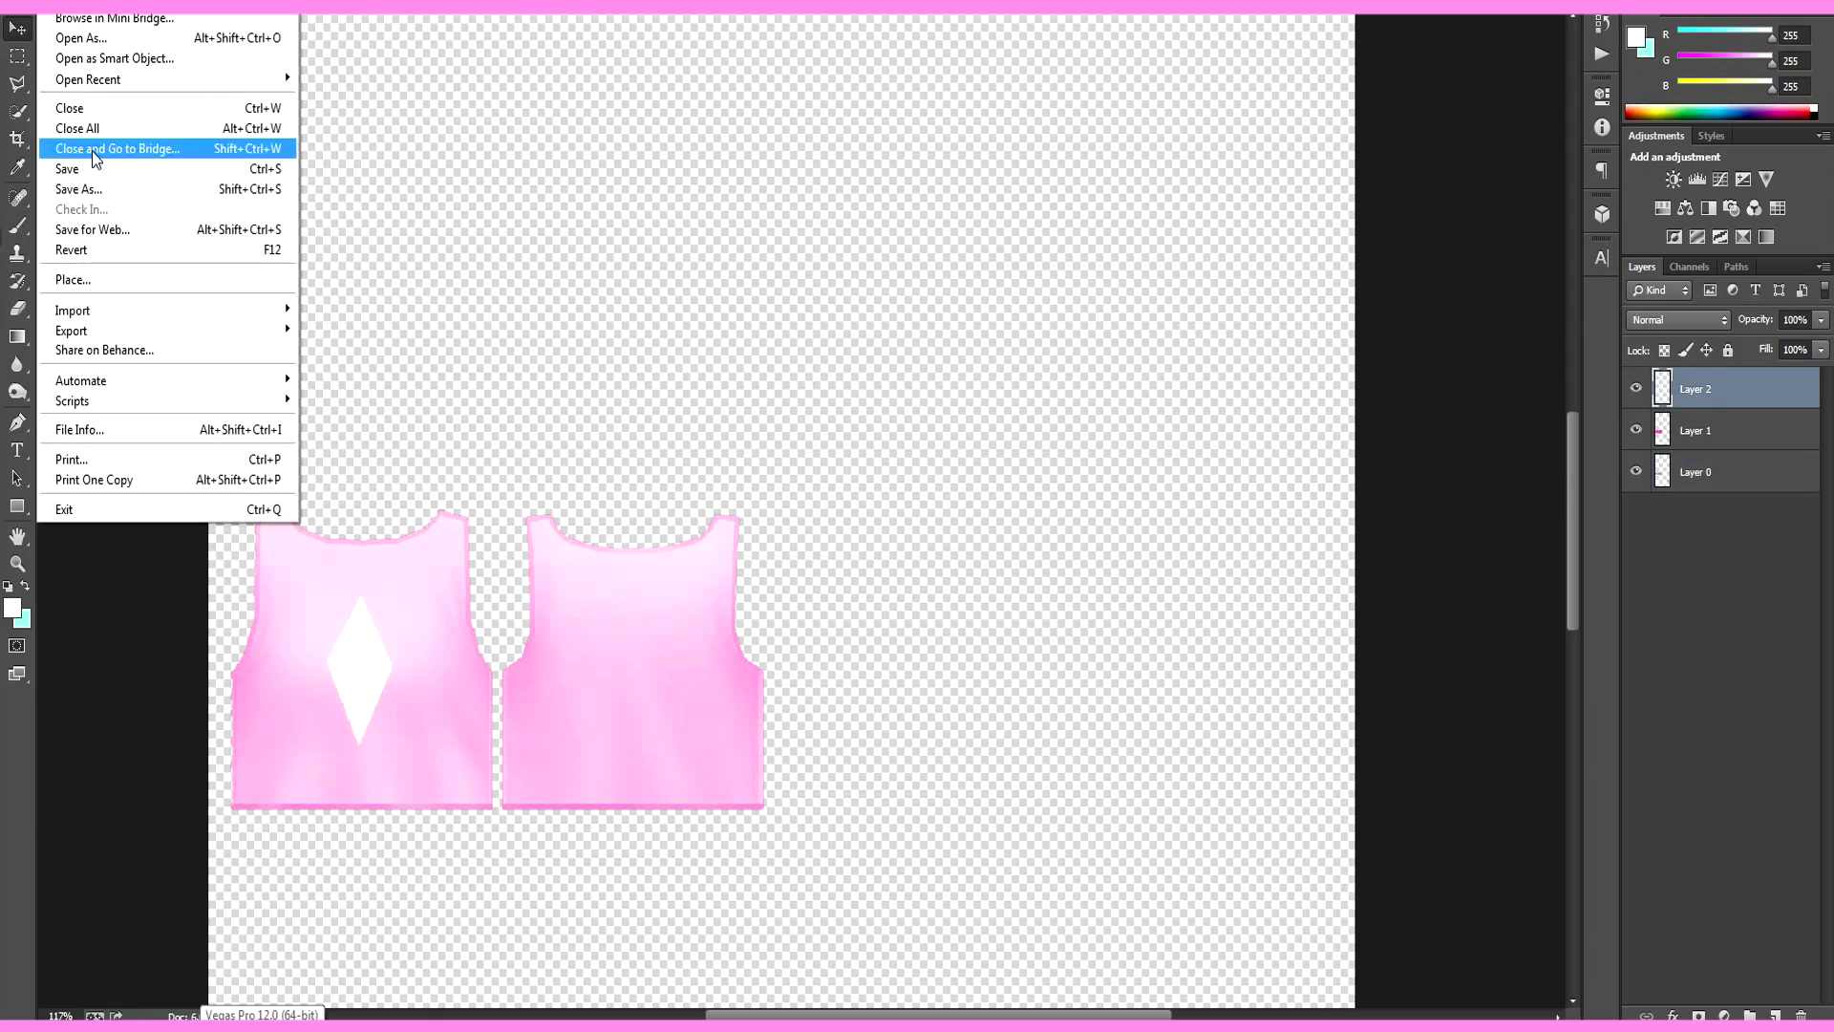
left_click(91, 192)
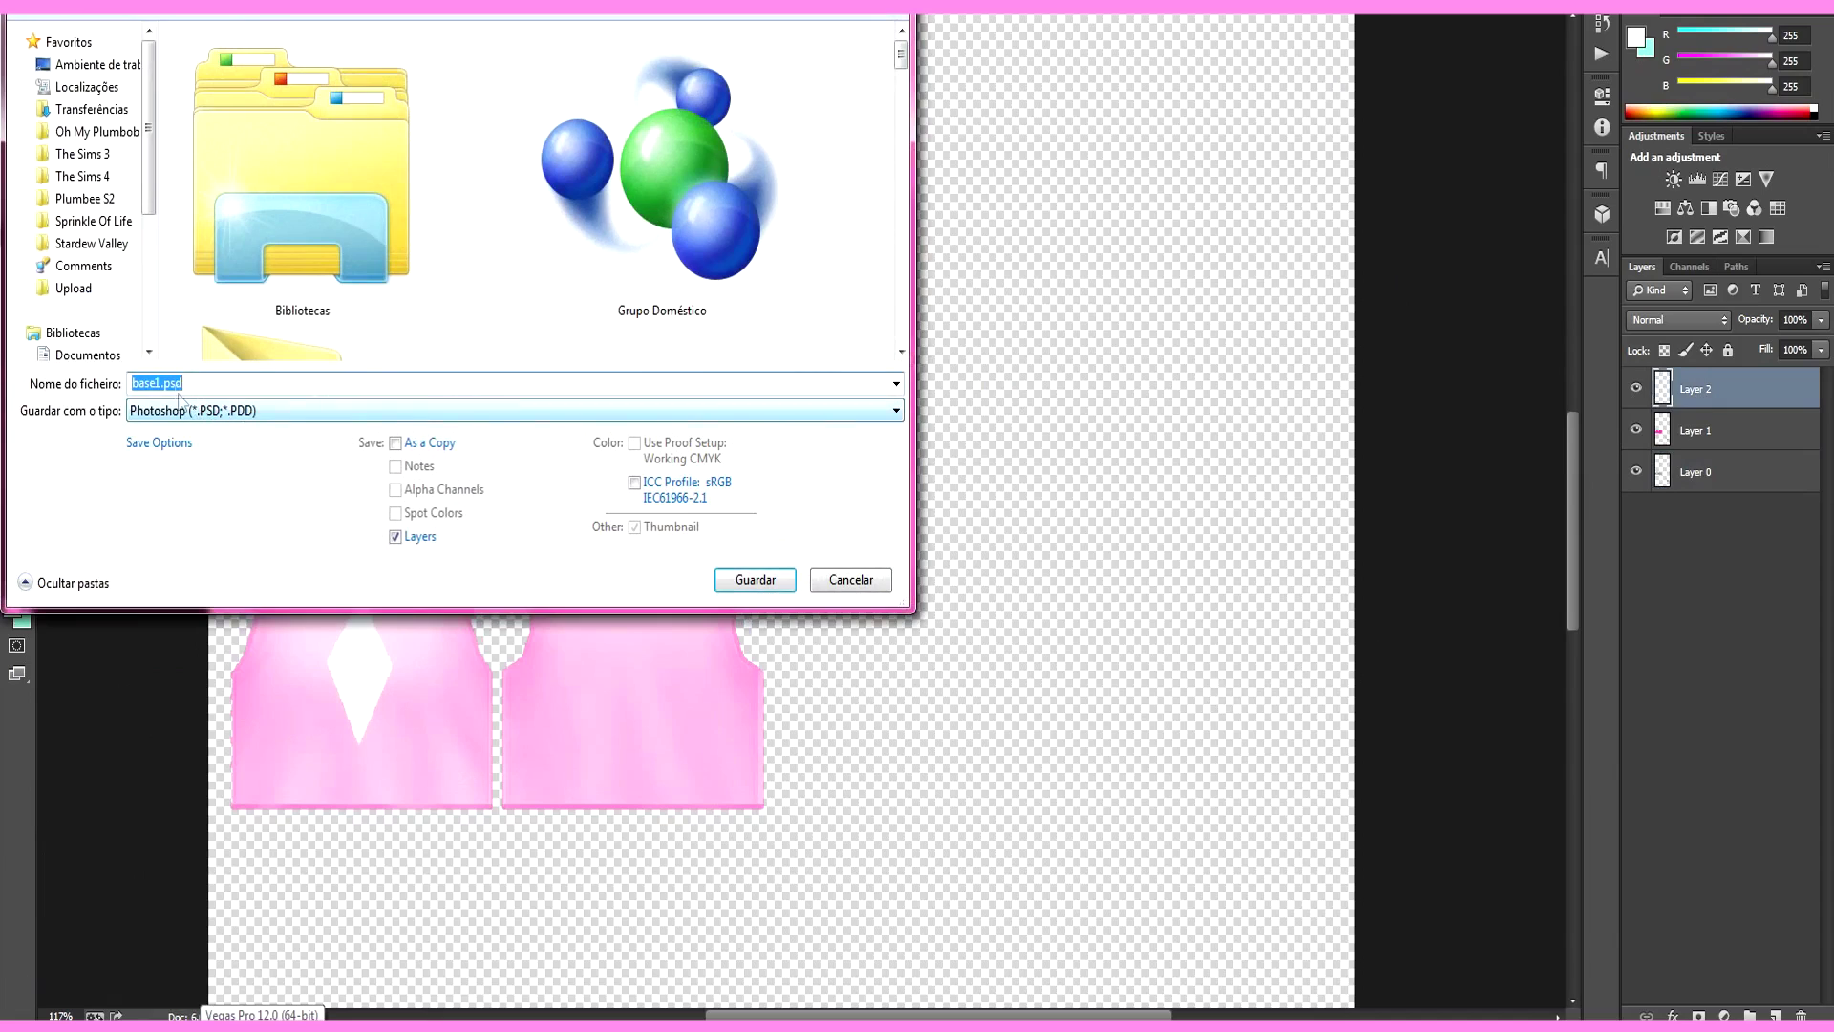
type("white")
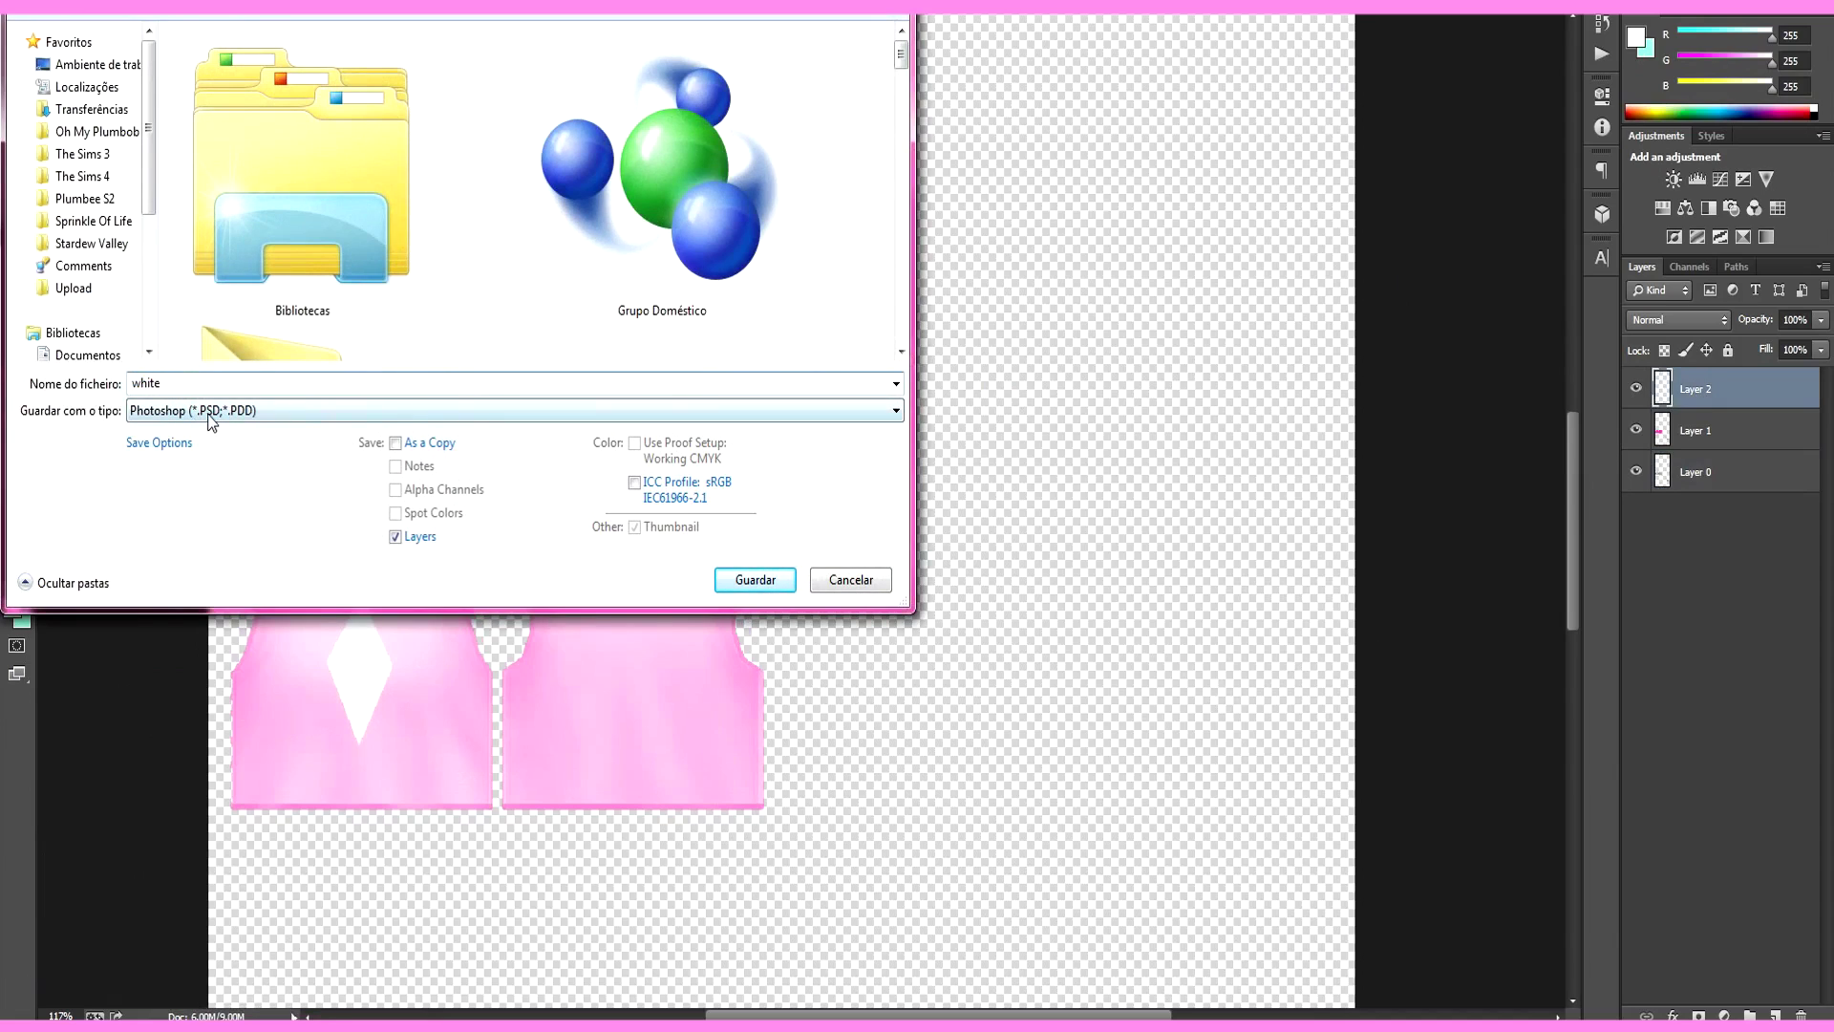
left_click(210, 412)
left_click(587, 652)
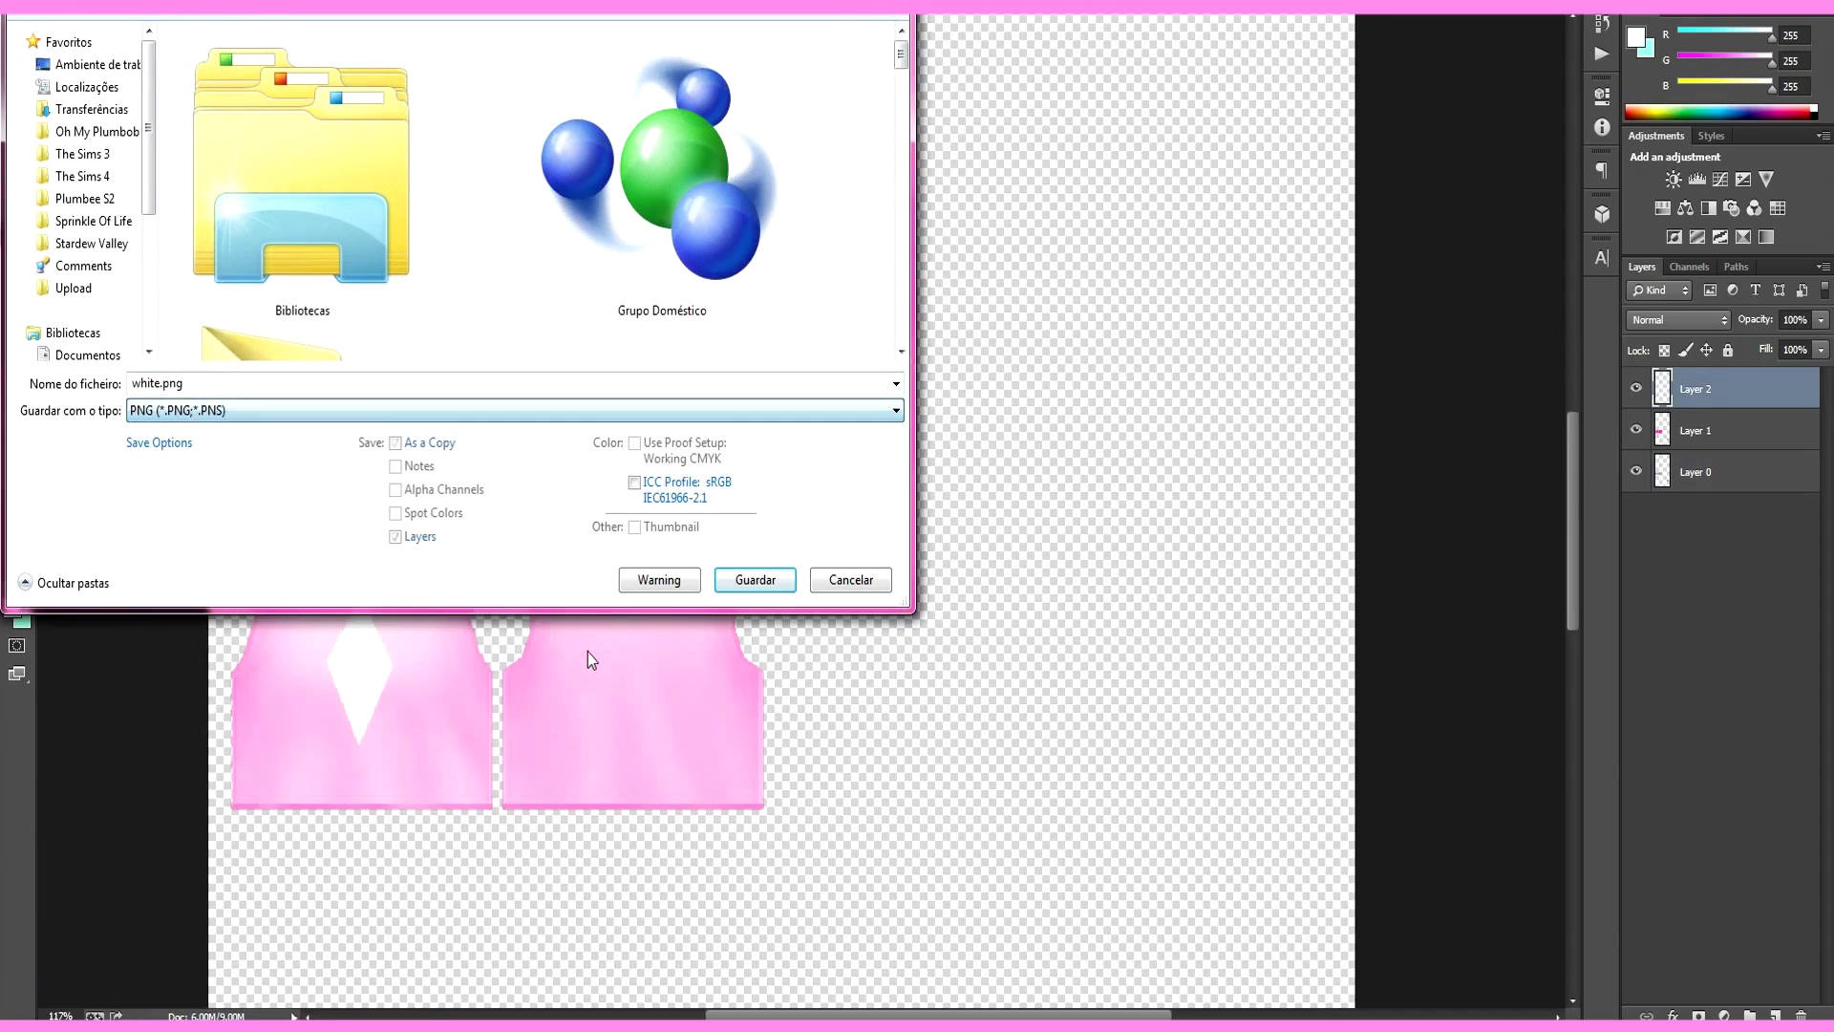
left_click(749, 583)
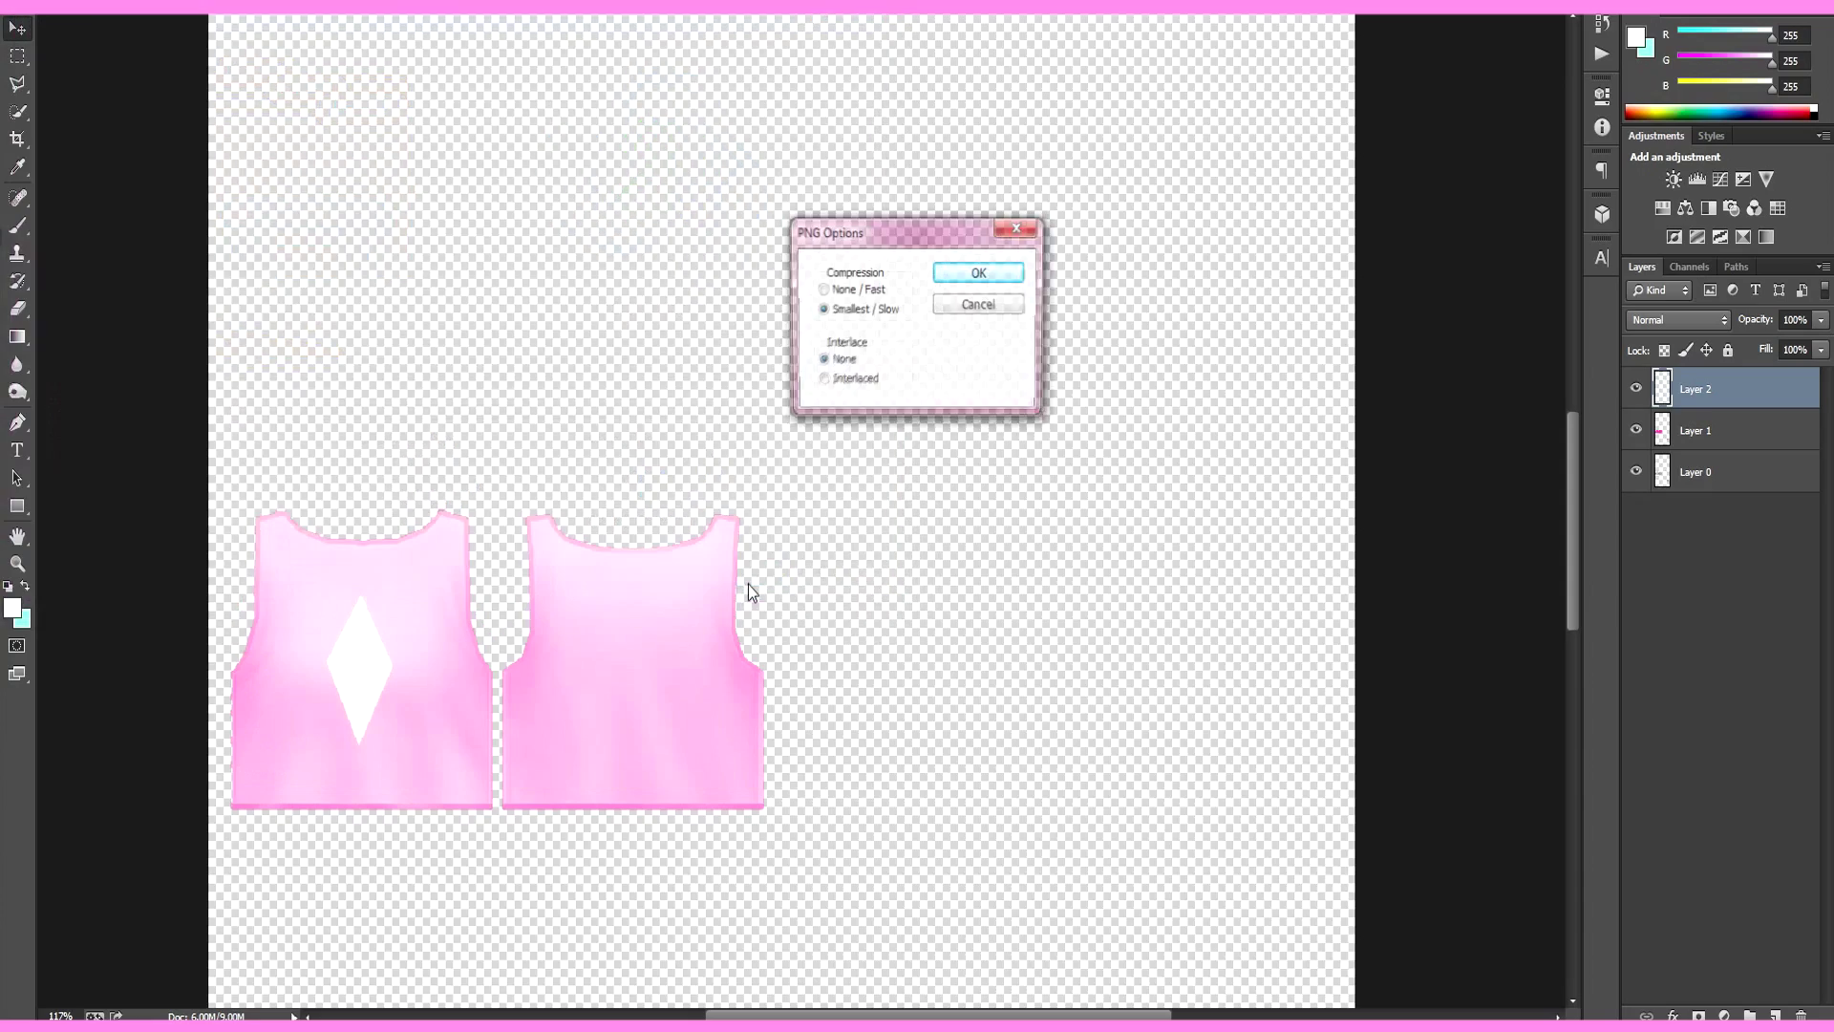
left_click(977, 274)
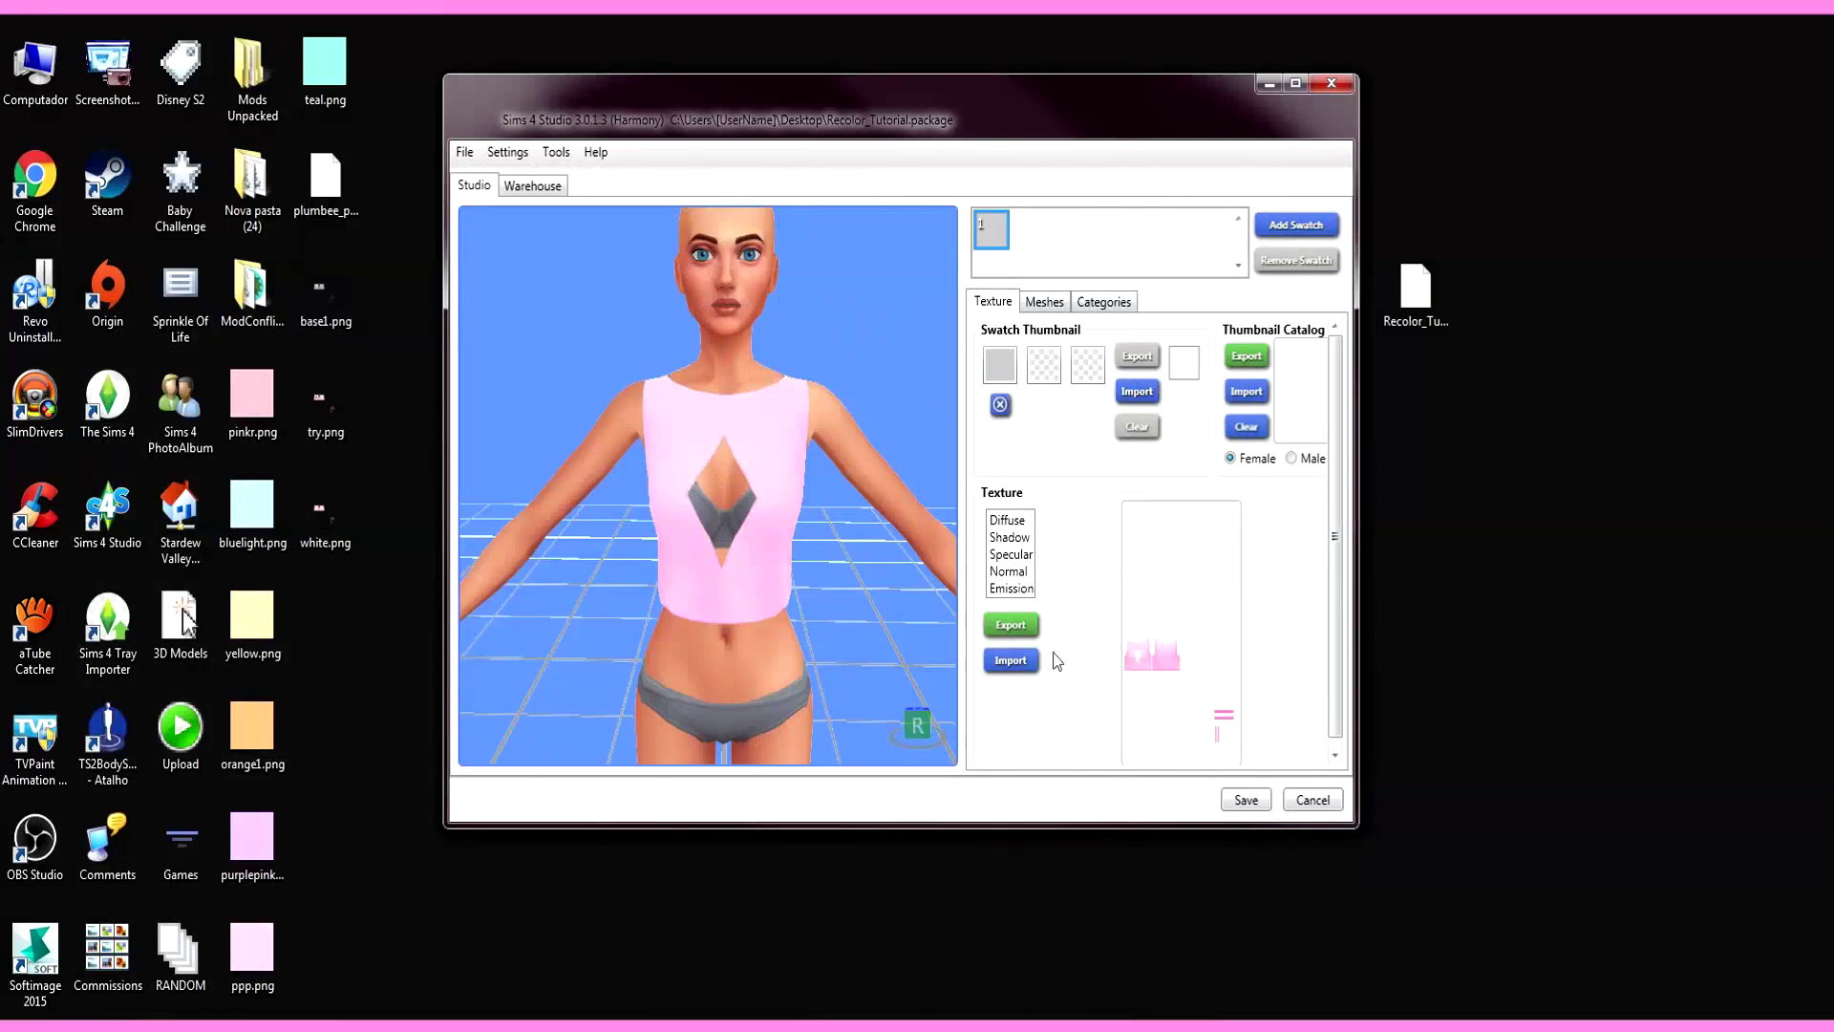
Step: Switch to Sims 4 Studio, import white.png as the top's texture, and save the package
left_click(1036, 659)
left_click_drag(1352, 239, 1348, 604)
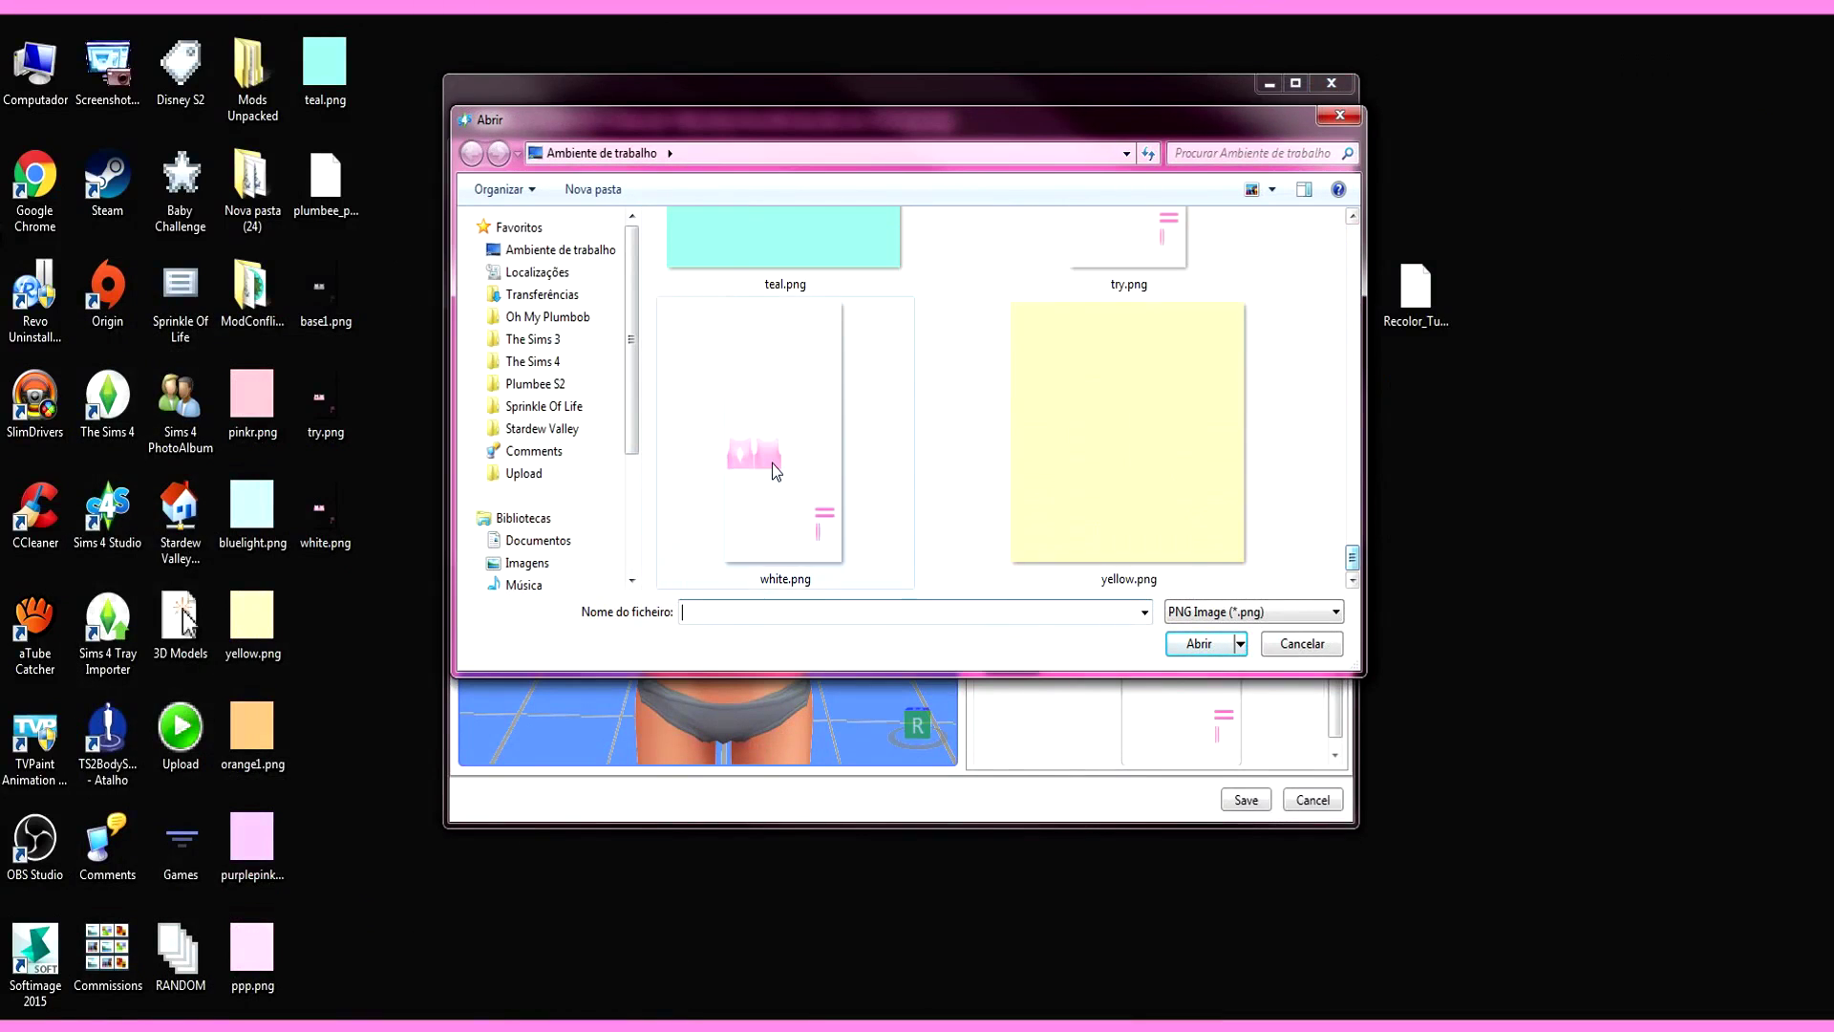
double_click(803, 501)
mouse_move(839, 532)
left_mouse_down()
mouse_move(418, 535)
mouse_move(1482, 520)
mouse_move(506, 530)
mouse_move(846, 525)
left_mouse_up()
scroll(845, 526, "up", 5)
mouse_move(846, 528)
right_mouse_down()
mouse_move(1143, 566)
mouse_move(1474, 557)
mouse_move(872, 562)
mouse_move(832, 469)
mouse_move(914, 532)
mouse_move(851, 536)
right_mouse_up()
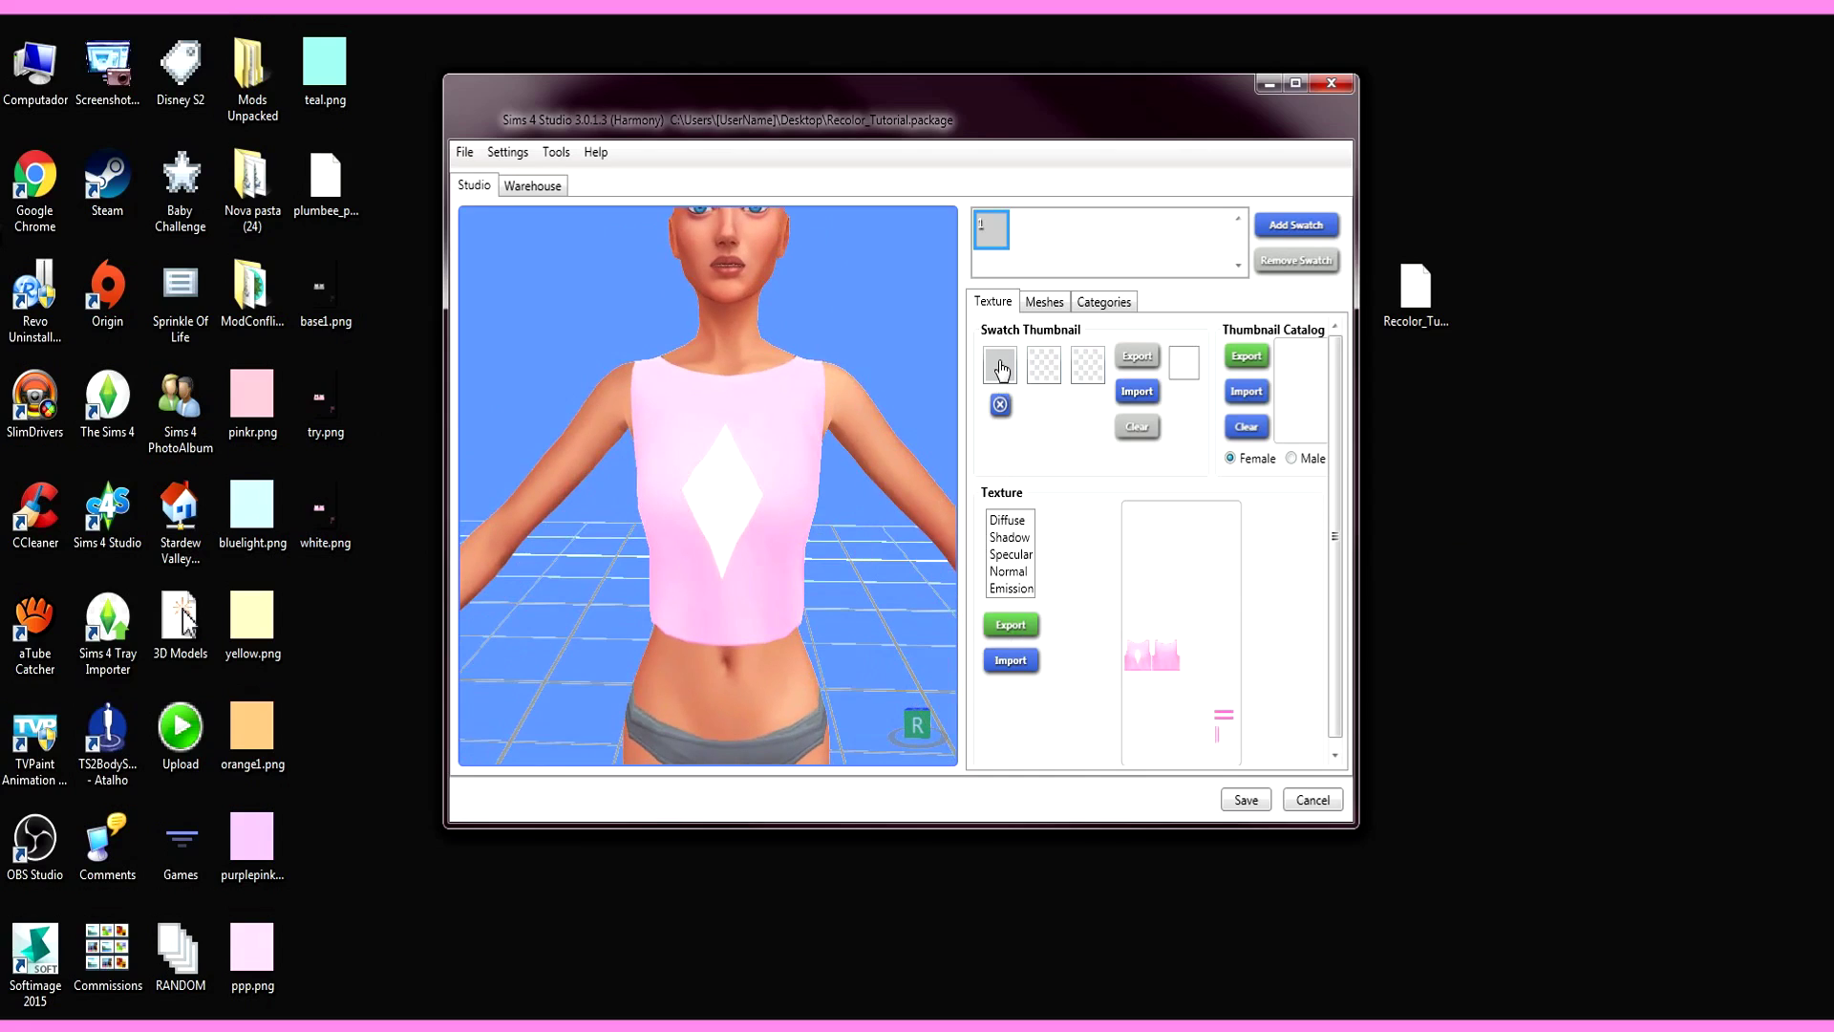
left_click(1244, 802)
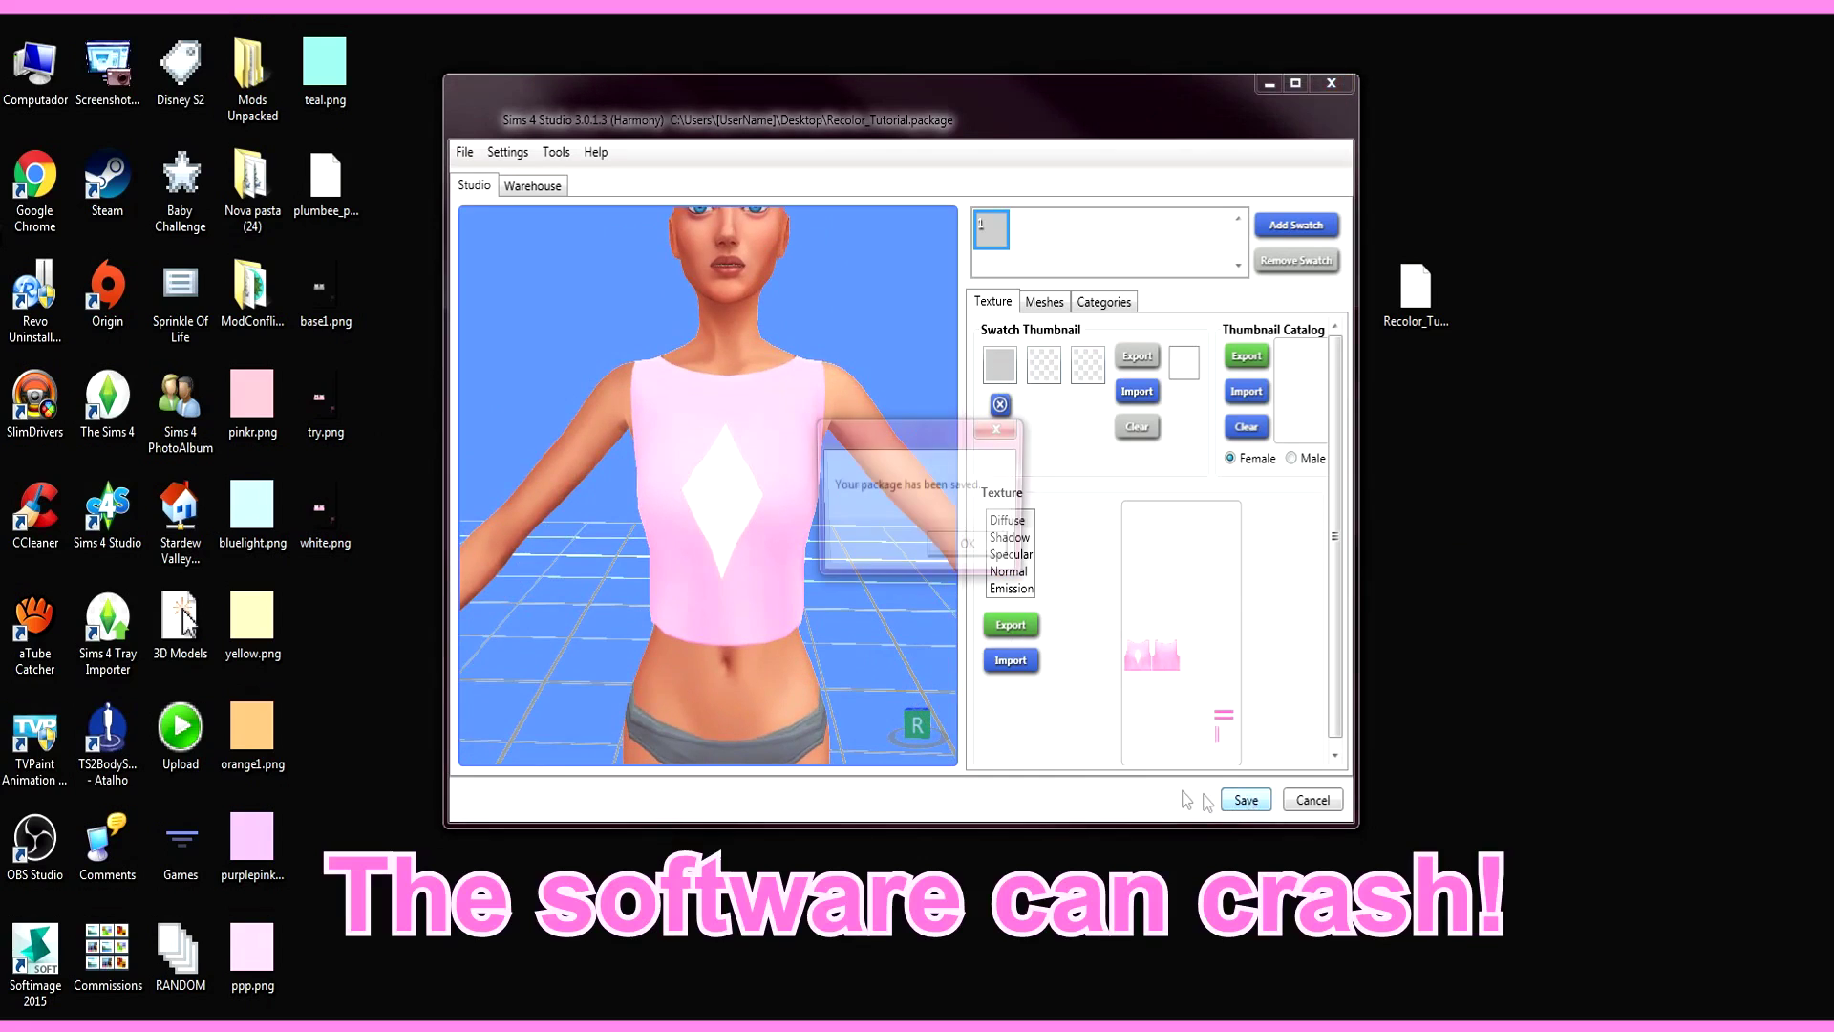
left_click(962, 541)
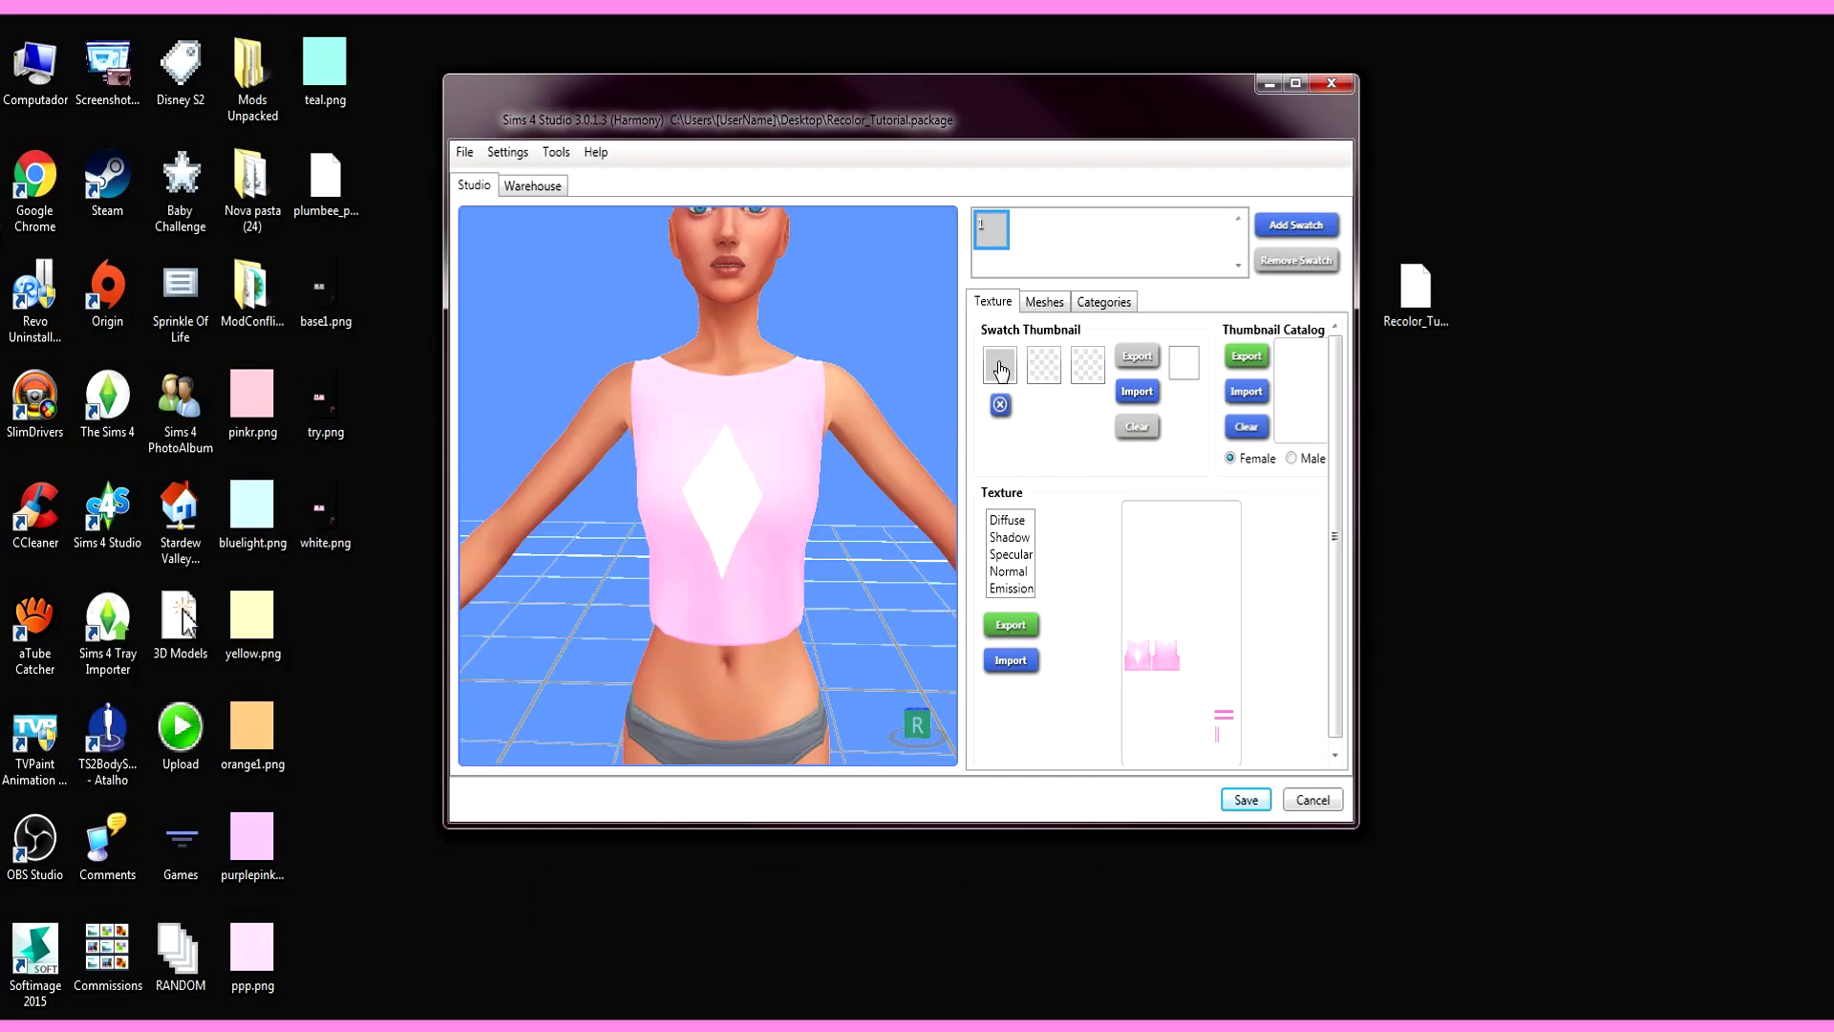
Step: Set the first swatch thumbnail colour to light pink #FFCBE4
left_click(1001, 368)
left_click_drag(1023, 422, 1036, 374)
left_click_drag(1194, 525, 1195, 518)
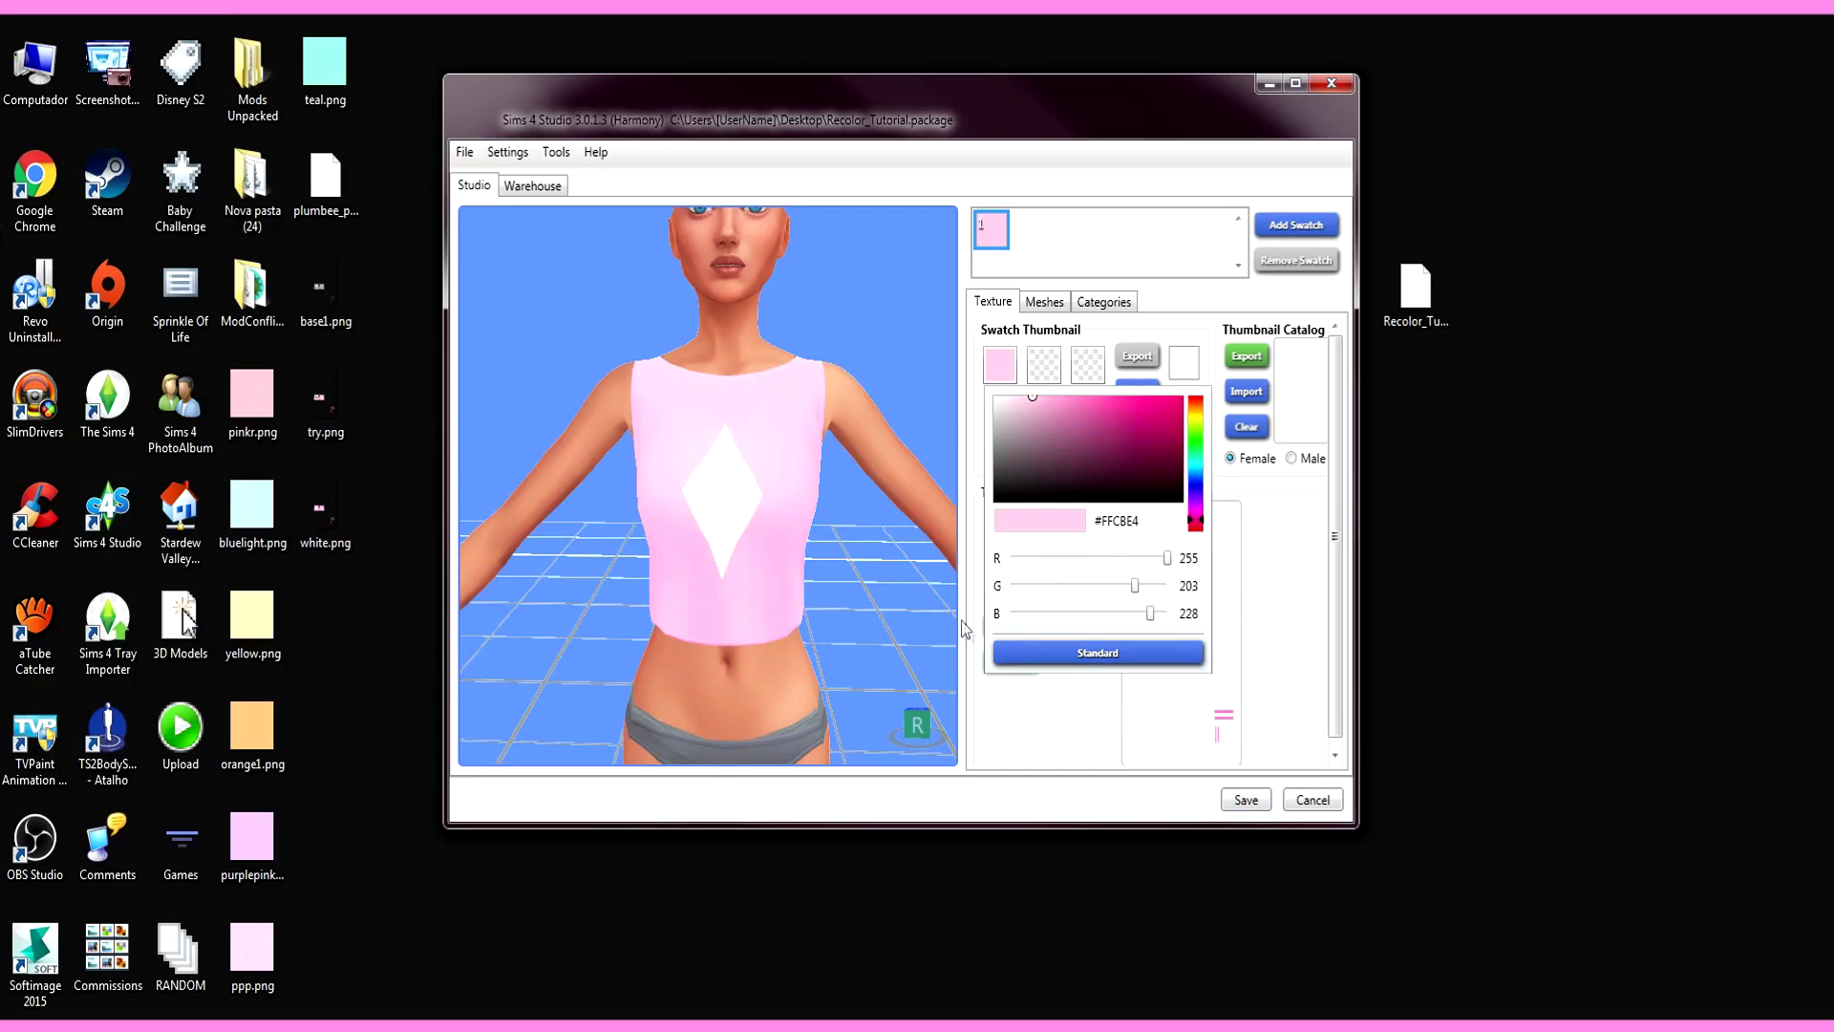
left_click(1040, 684)
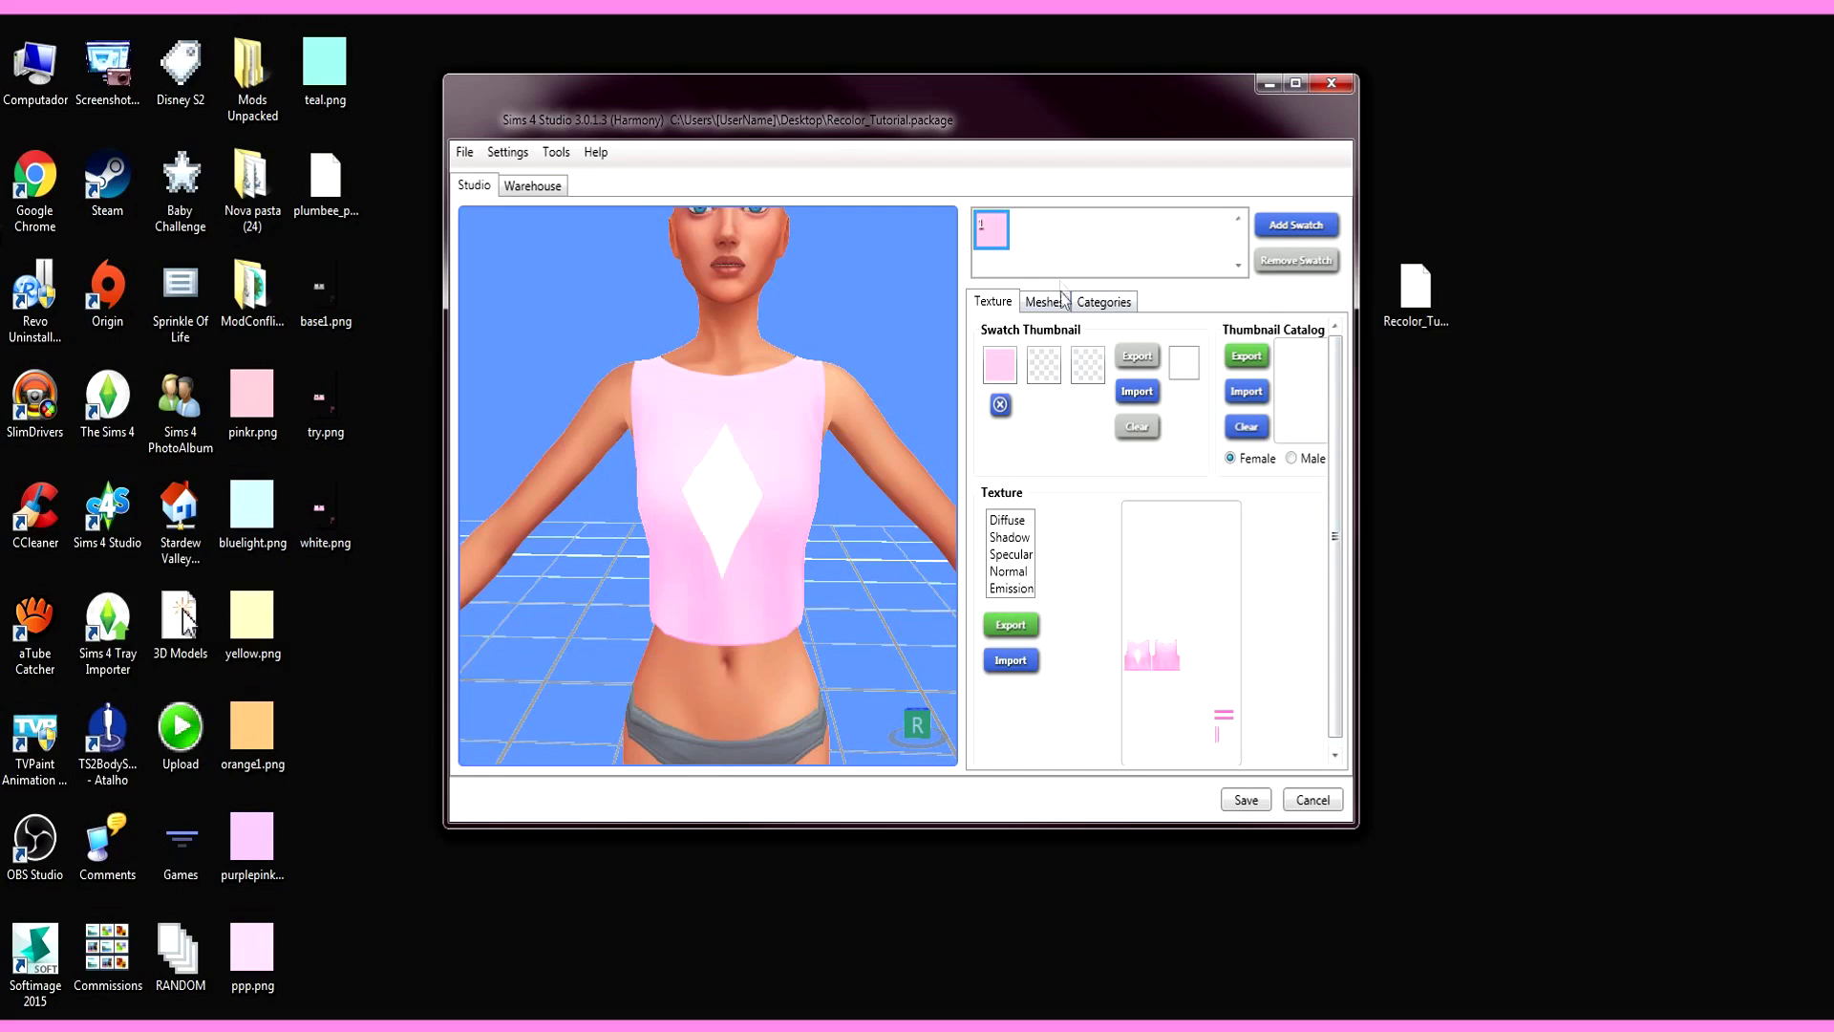
Step: Enable the Rosa colour, Adulto age and Alienígena occult categories for the top, and save the package
left_click(1127, 304)
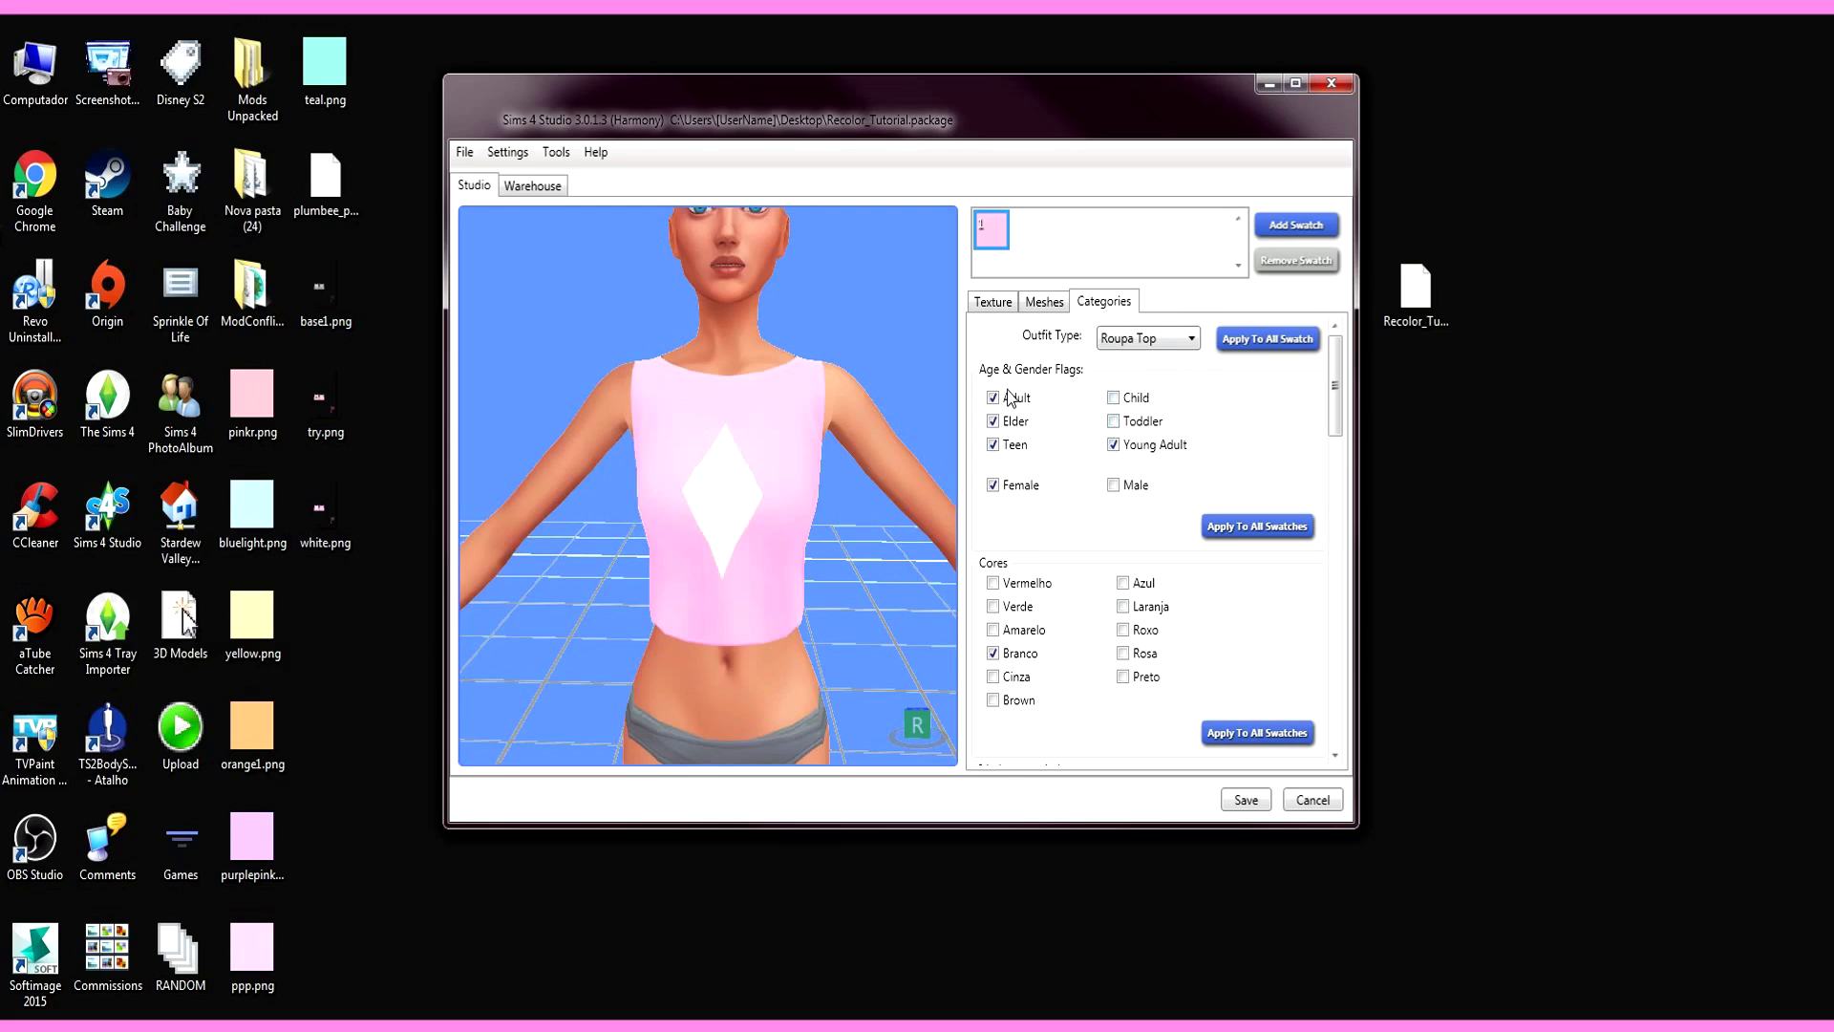
scroll(995, 559, "down", 2)
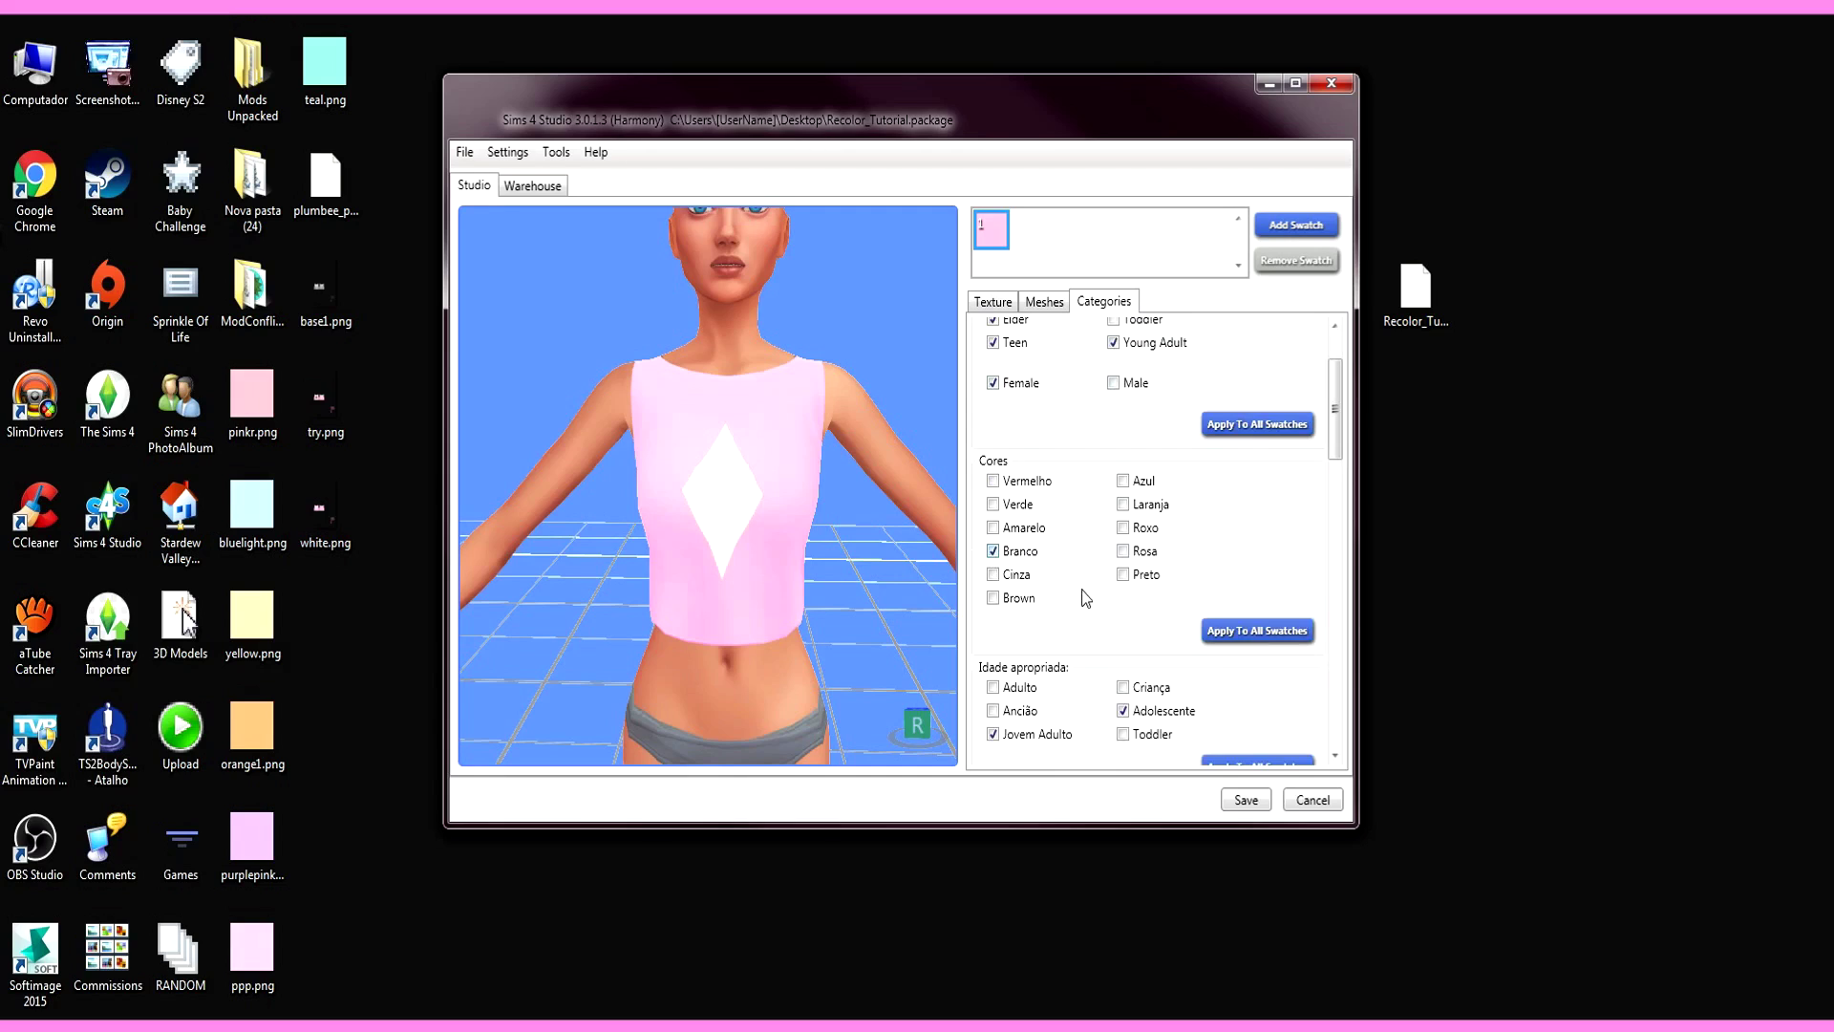
scroll(1264, 555, "down", 4)
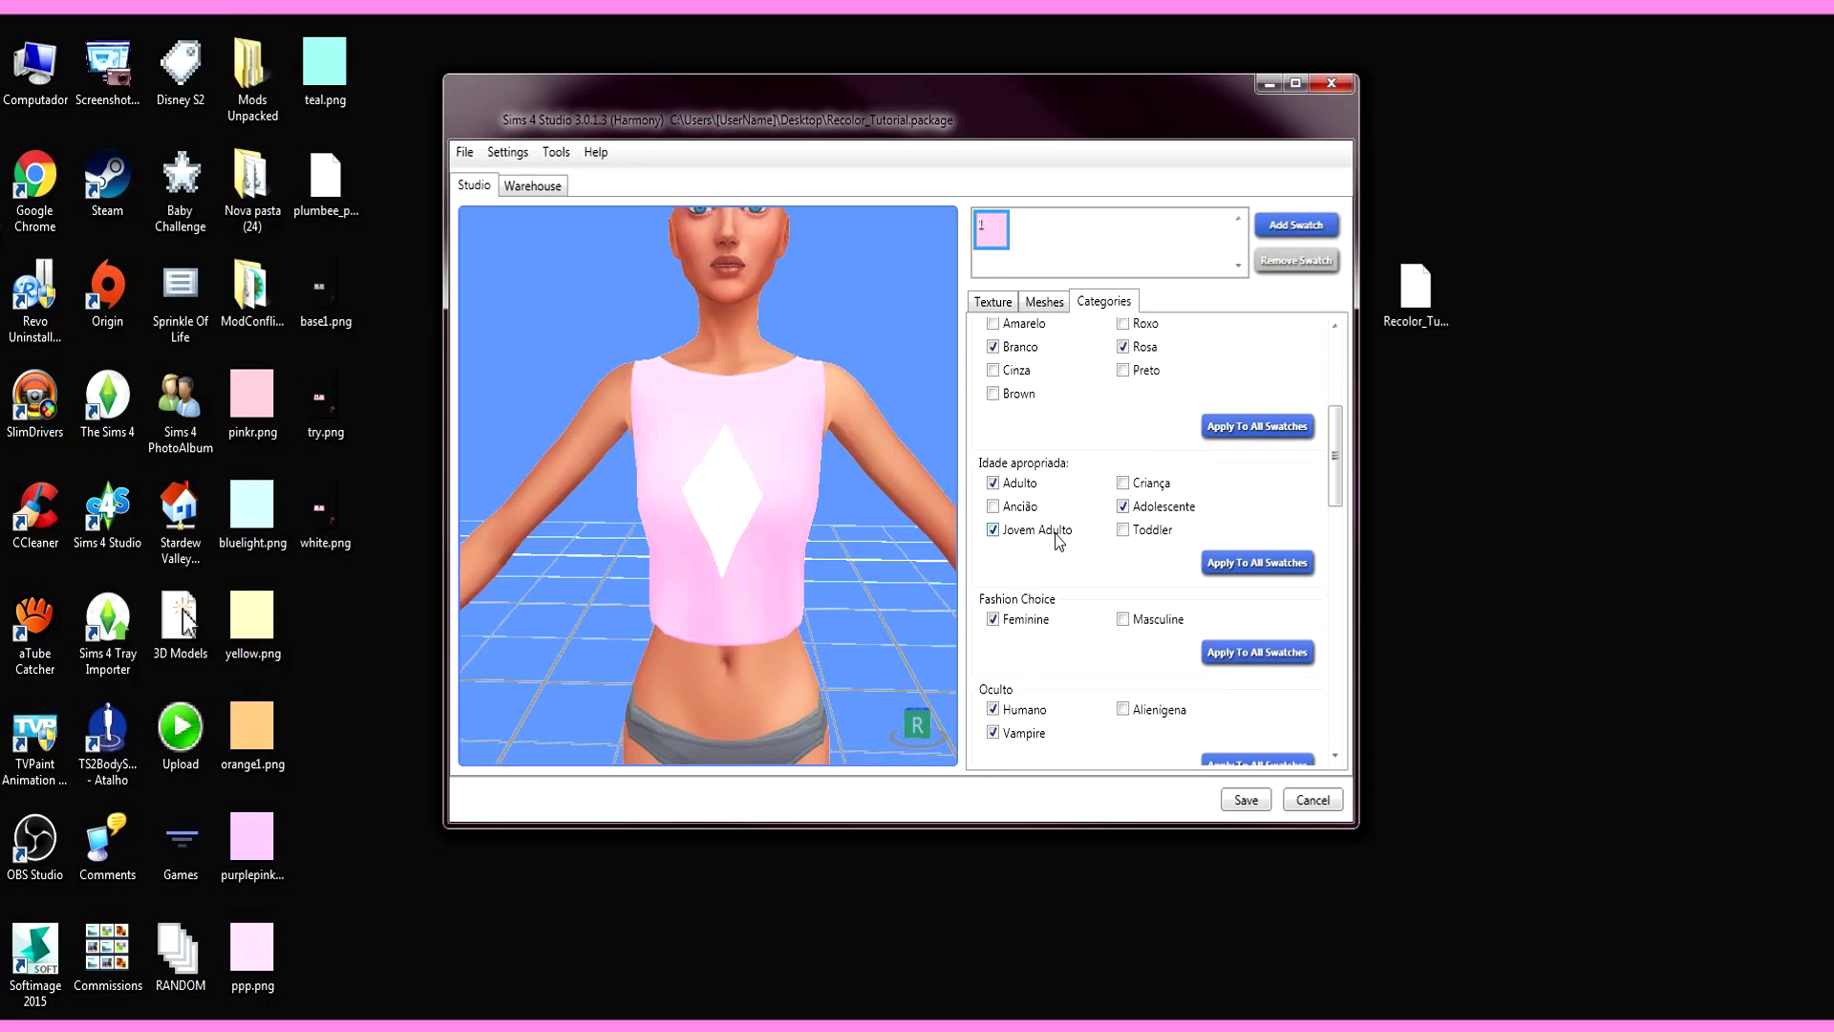
scroll(1099, 569, "down", 3)
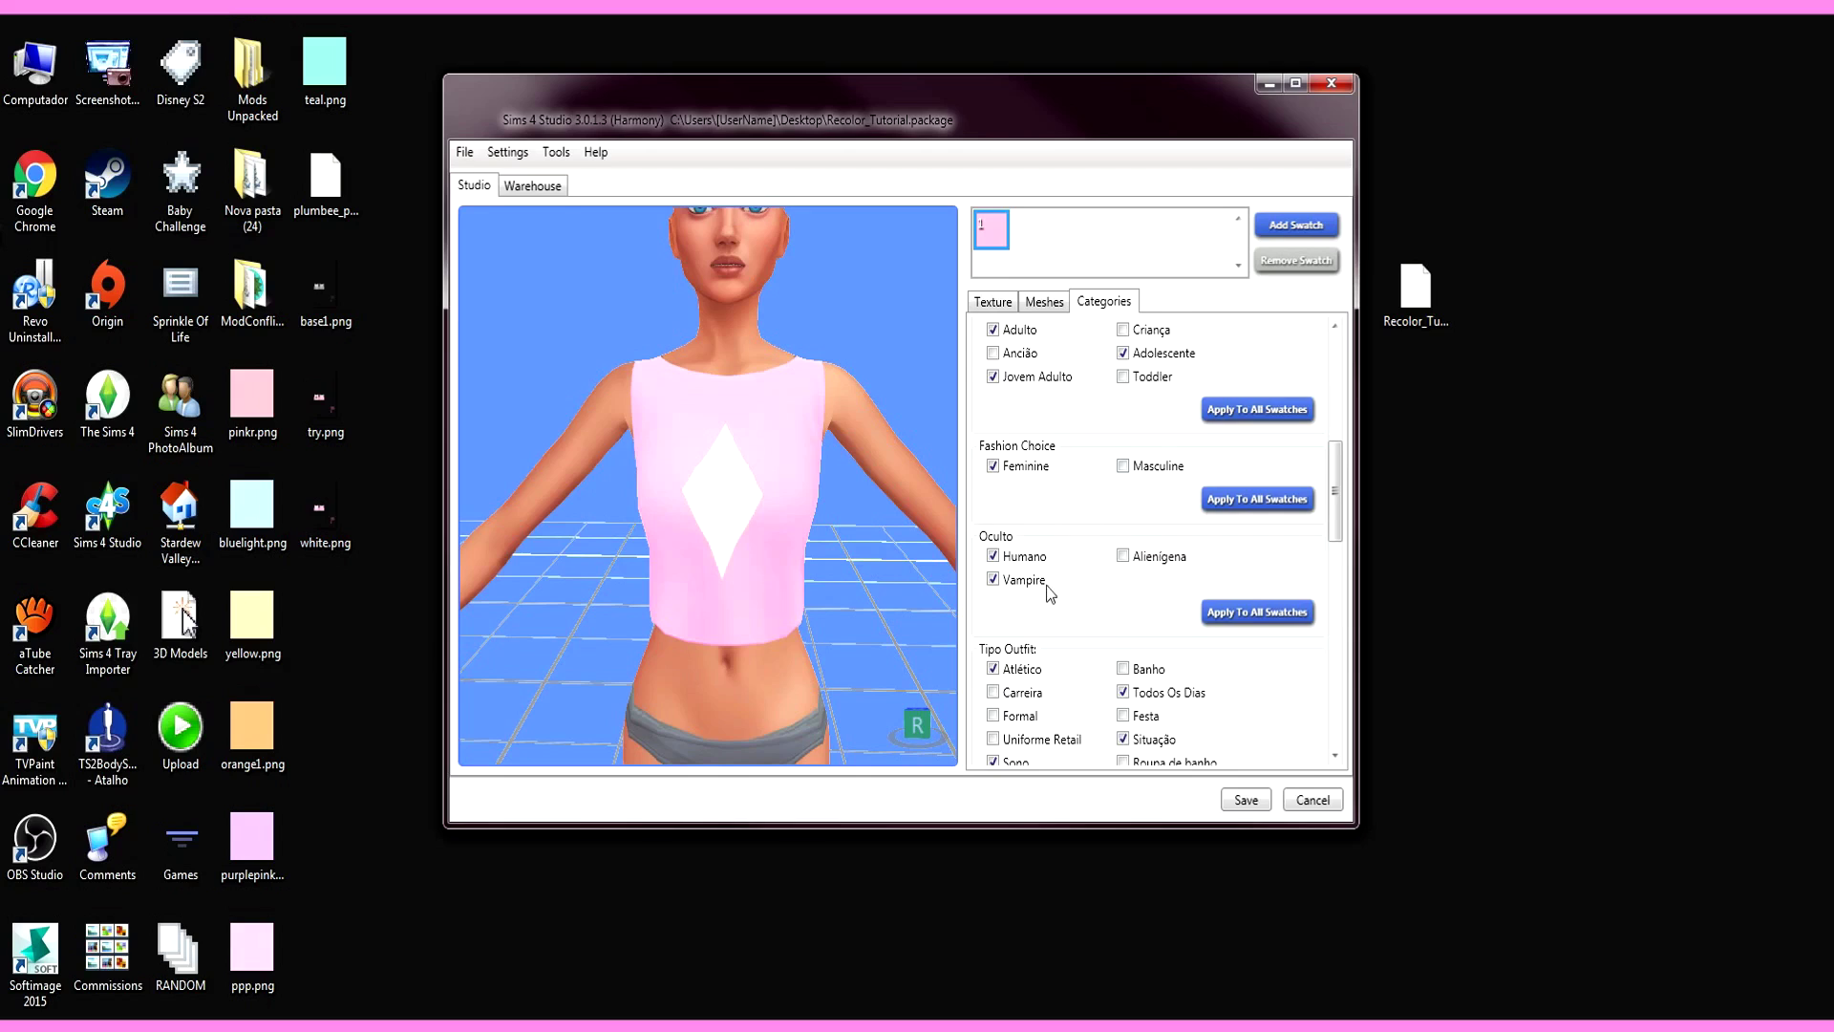
scroll(1030, 515, "down", 1)
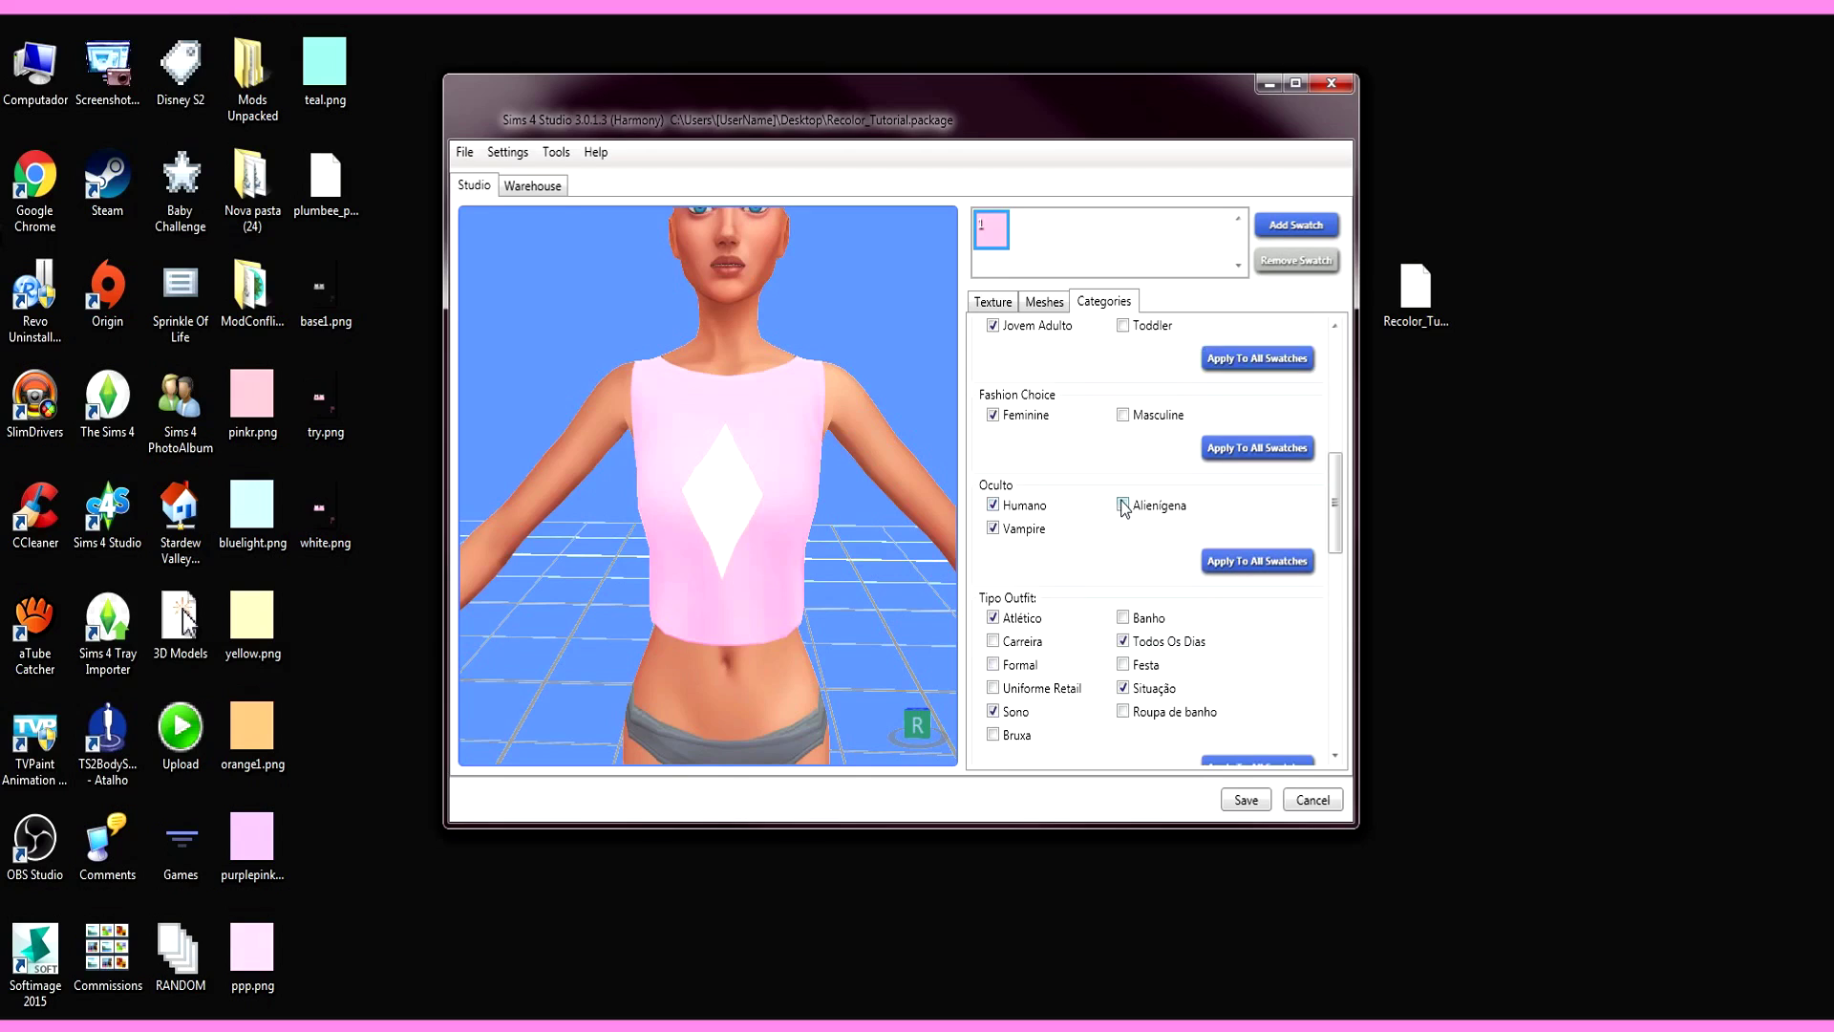
scroll(1106, 554, "down", 3)
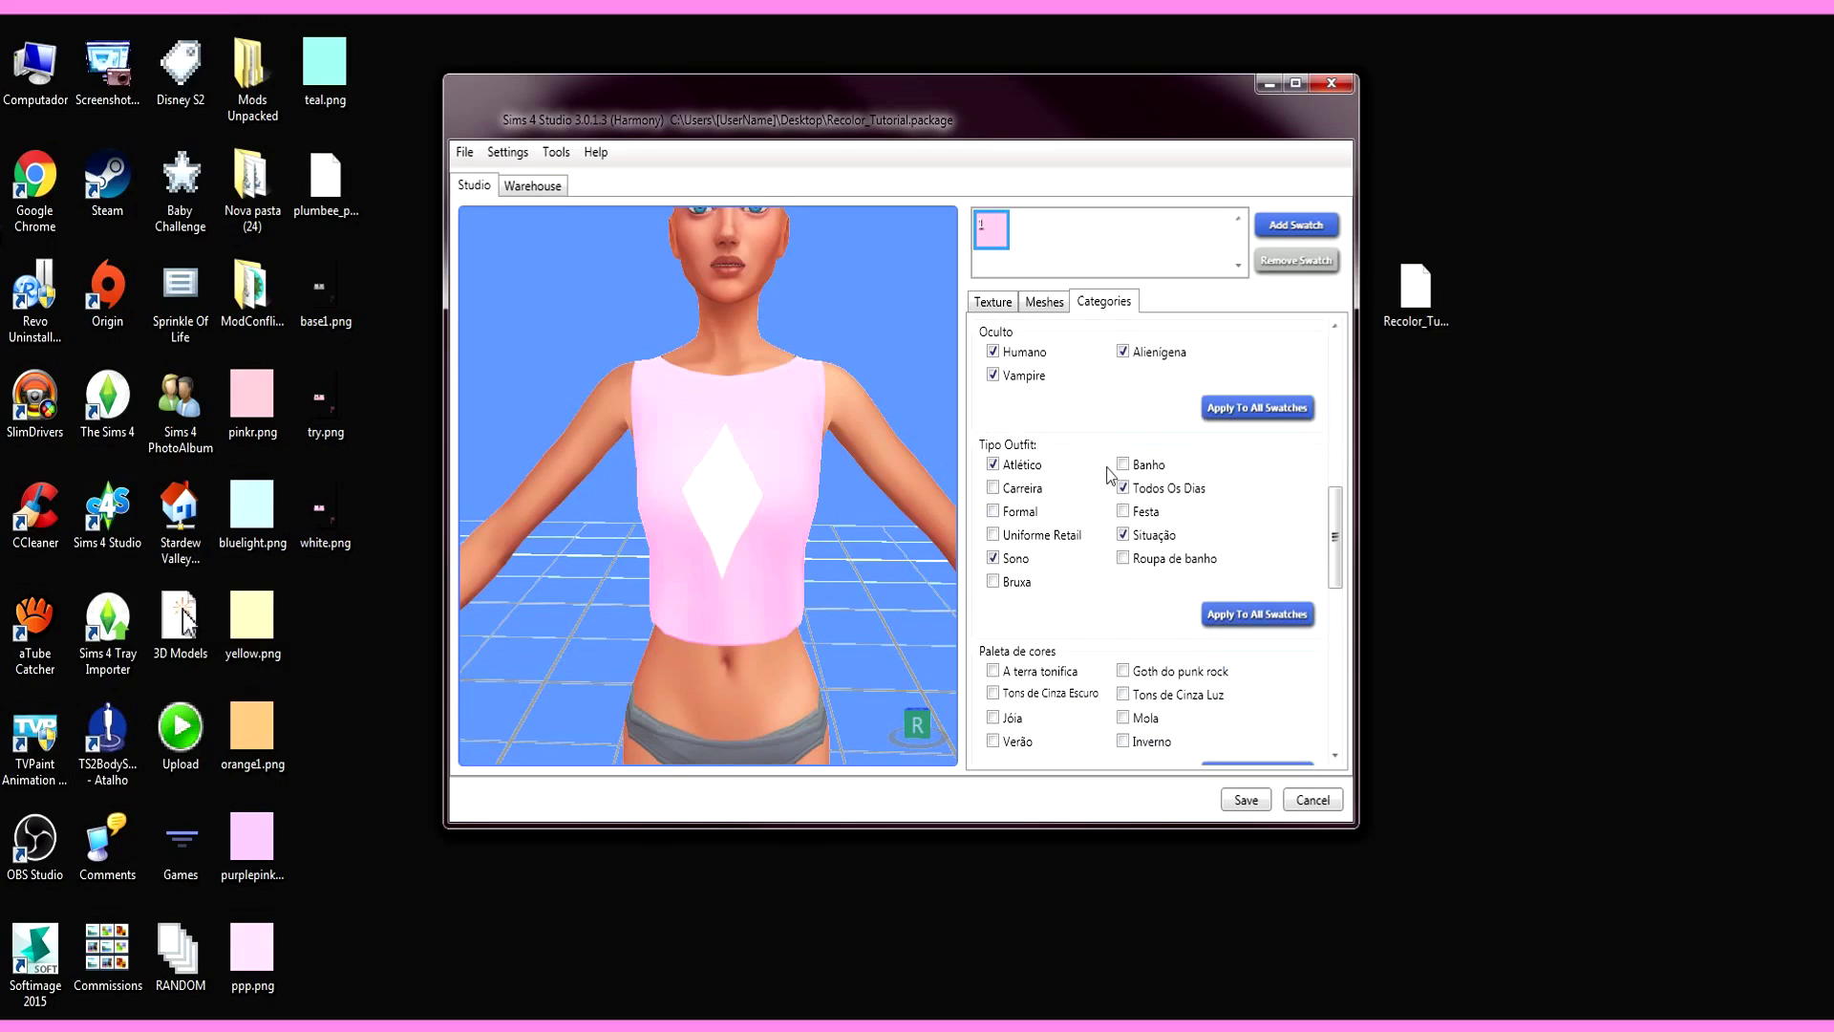
scroll(1108, 475, "down", 12)
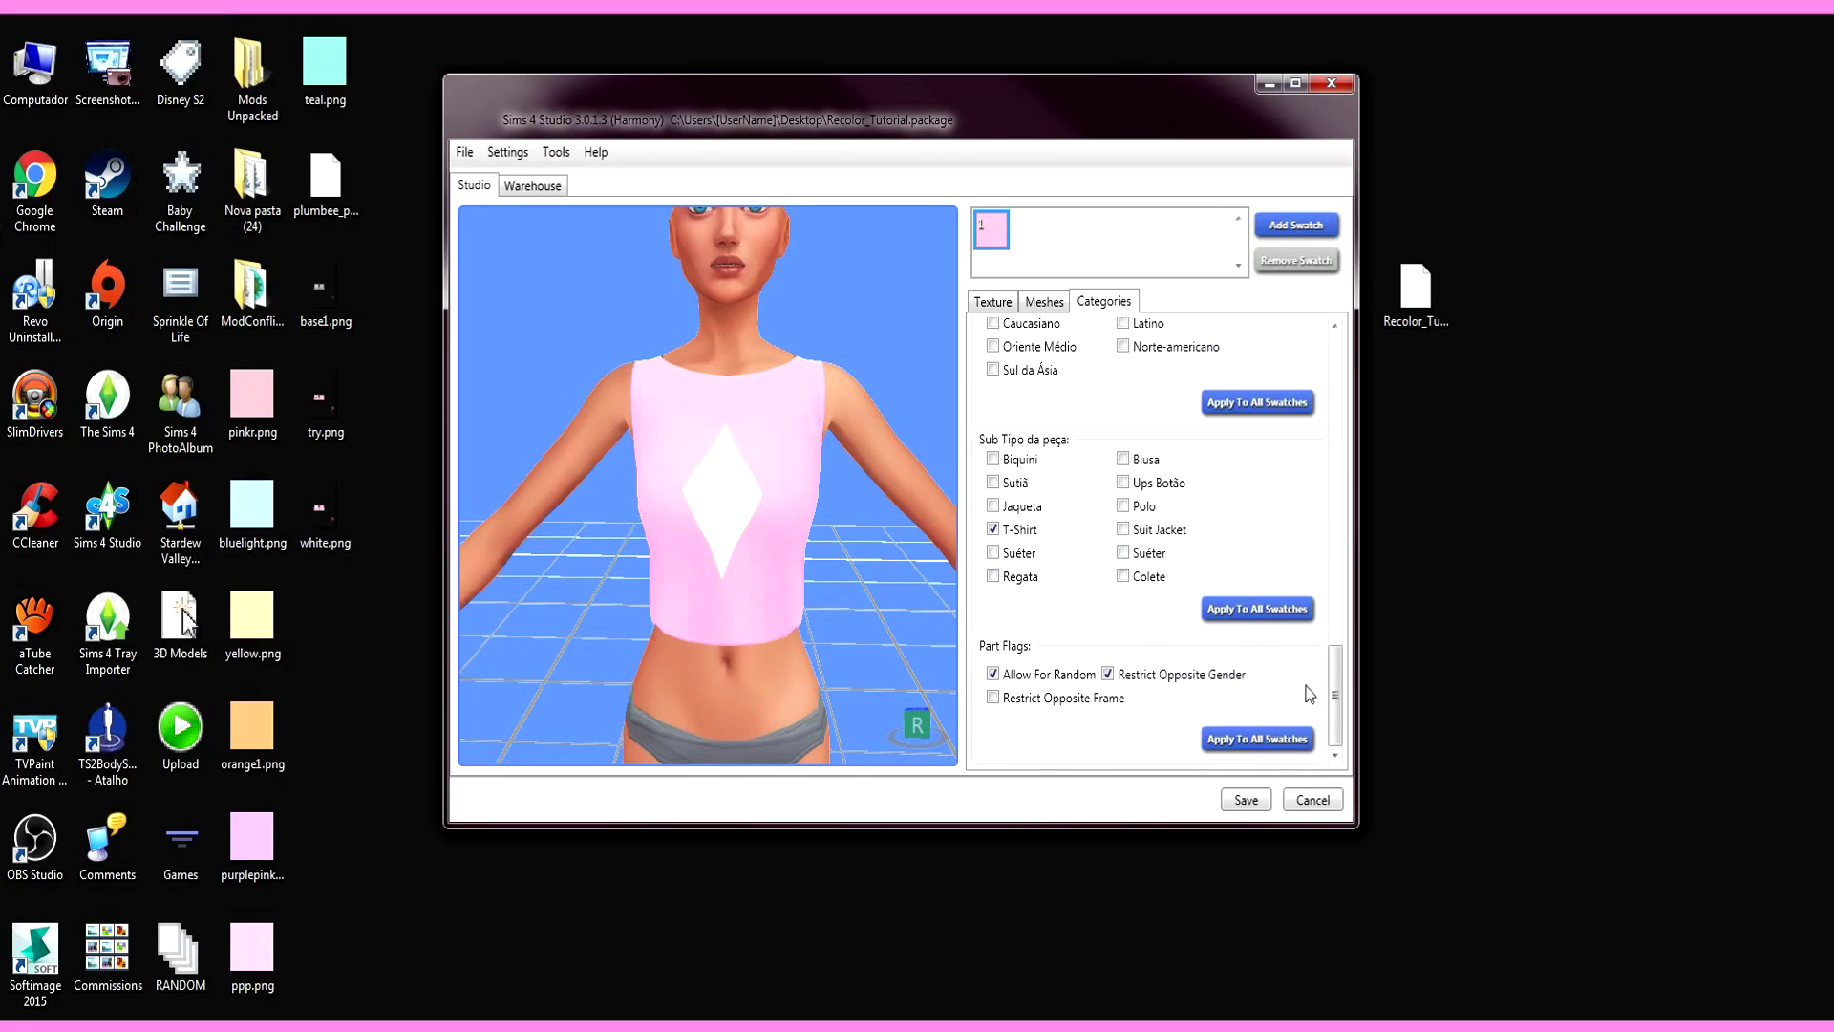
left_click(1248, 799)
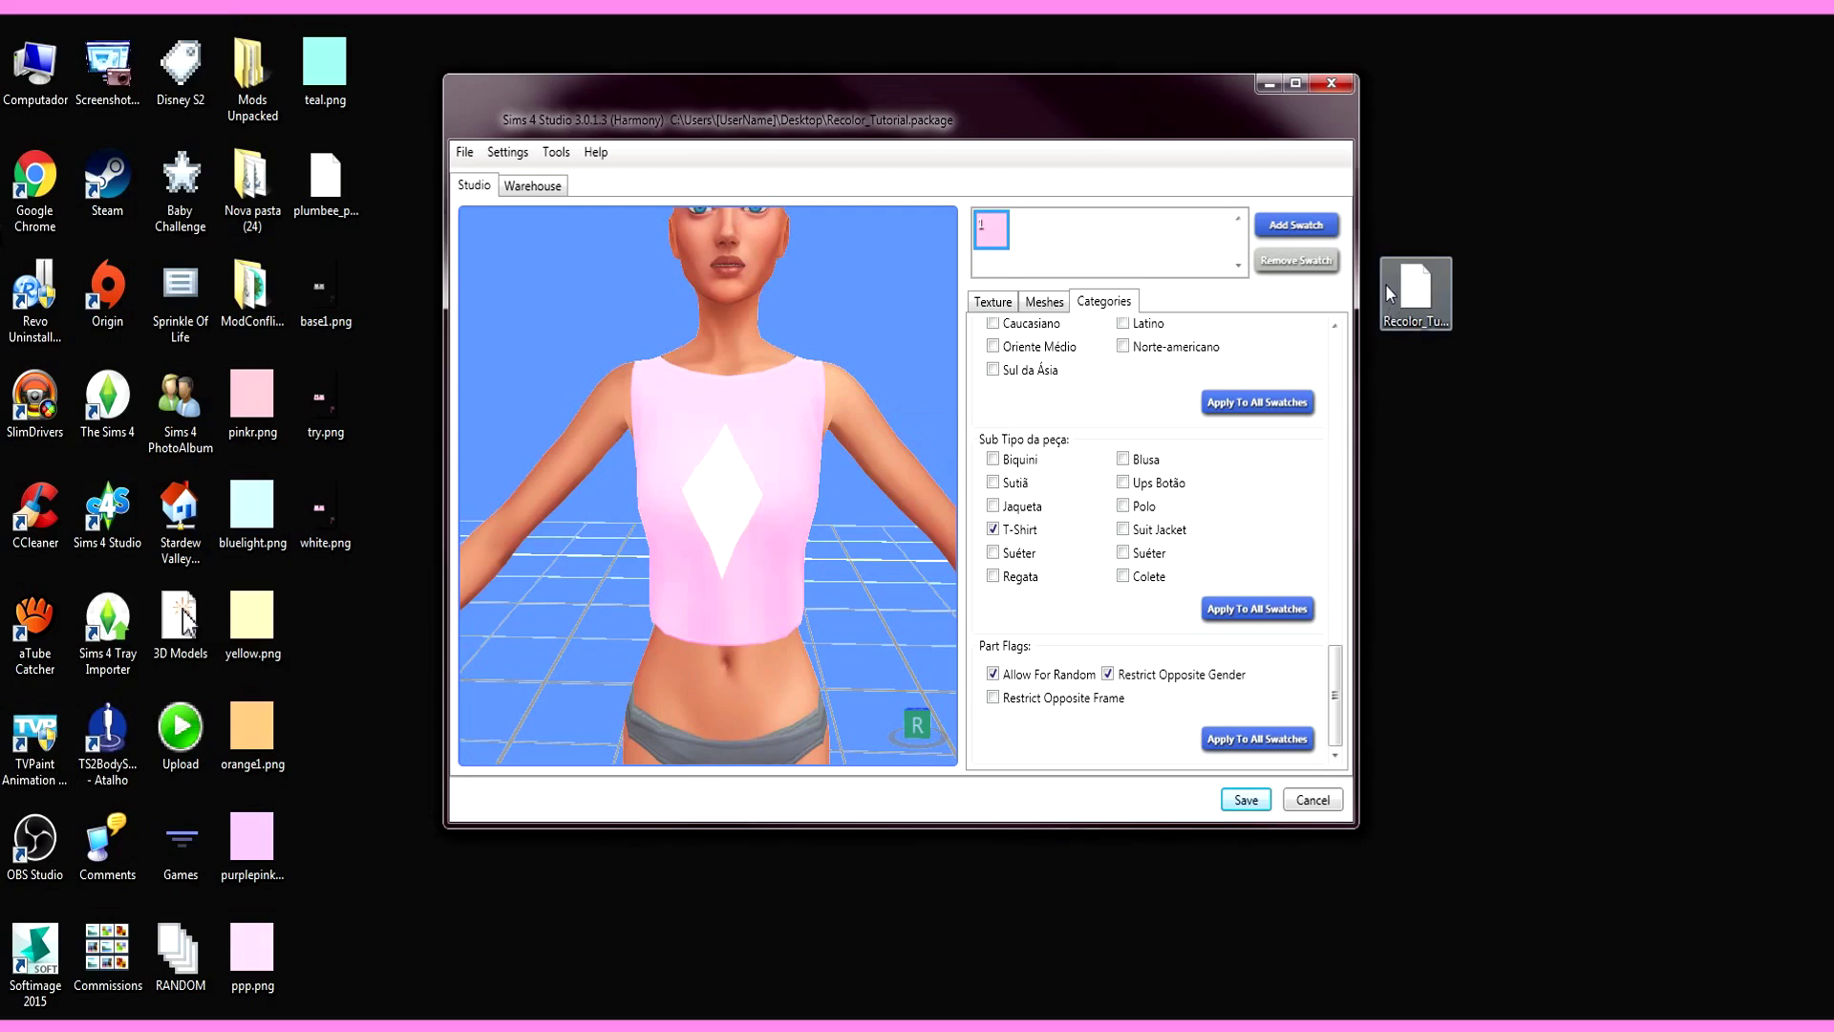
Step: Move the Recolor_Tutorial package from the desktop into a subfolder of the Sims 4 Mods folder, and close the folder window
left_click(1432, 287)
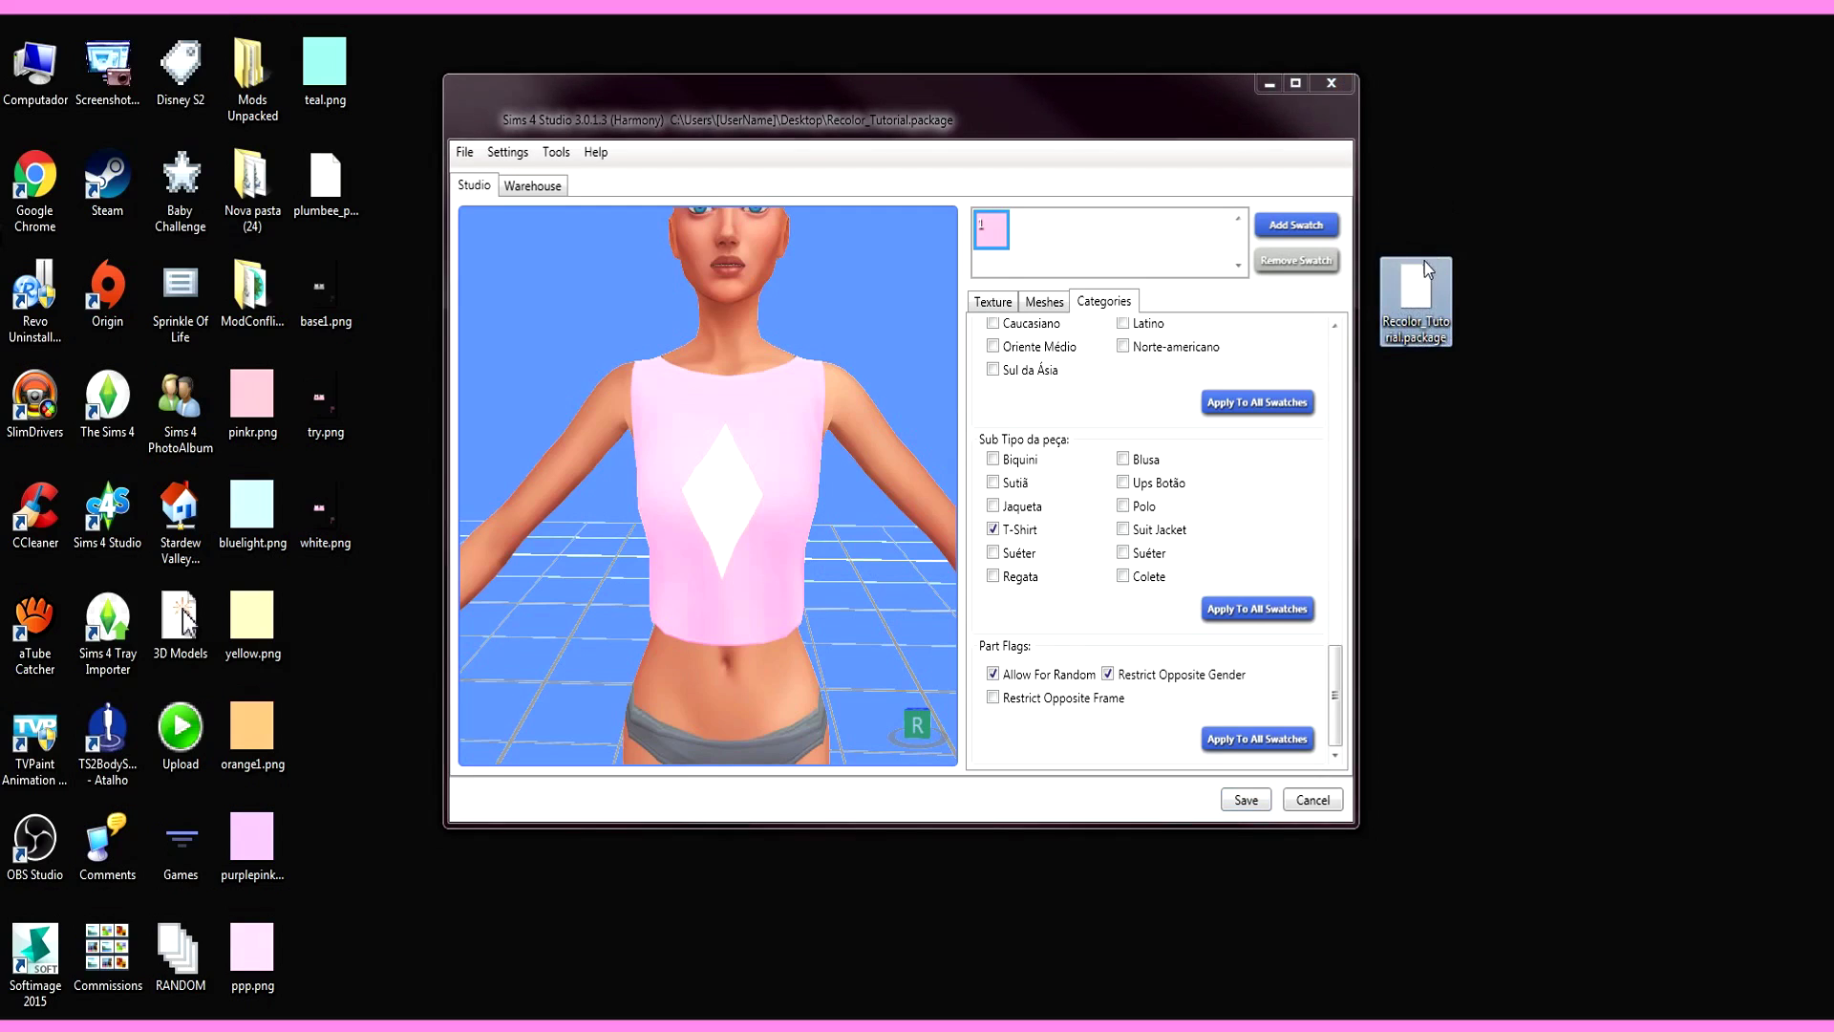
left_click(210, 1023)
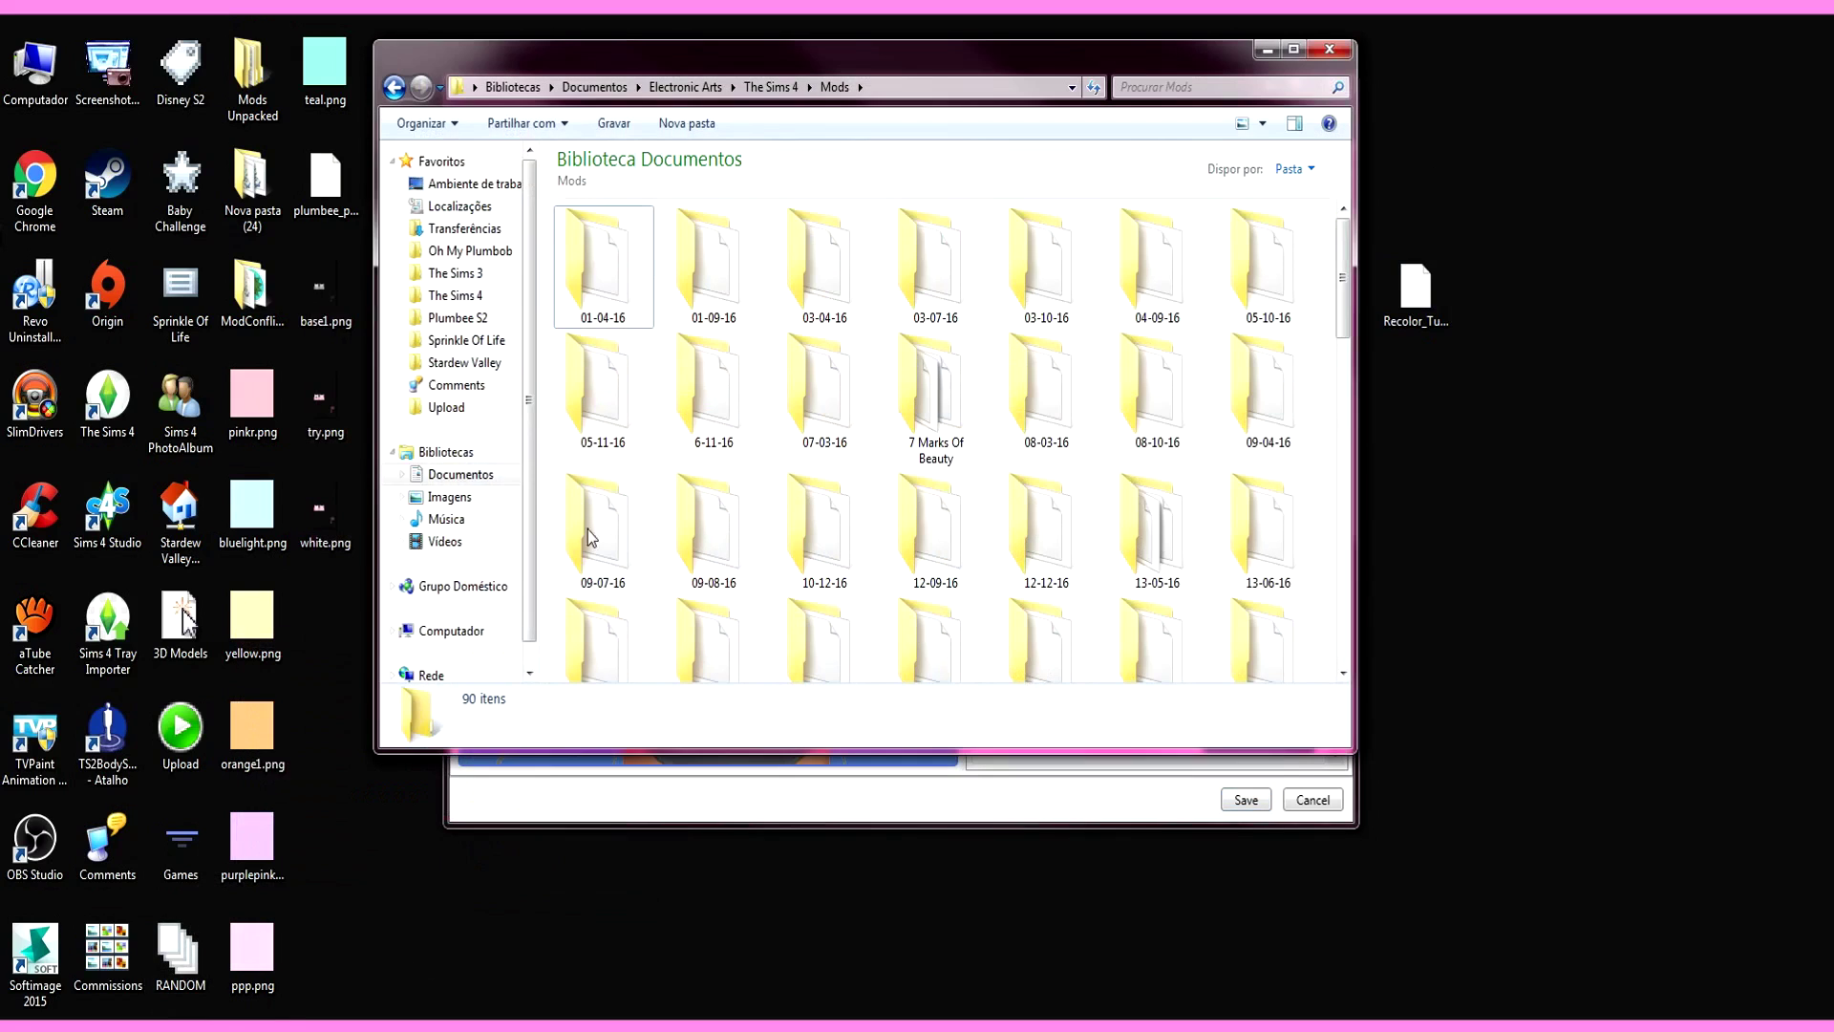
left_click_drag(1344, 336, 1344, 415)
double_click(1047, 468)
left_click_drag(1416, 287, 1300, 325)
left_click(1329, 49)
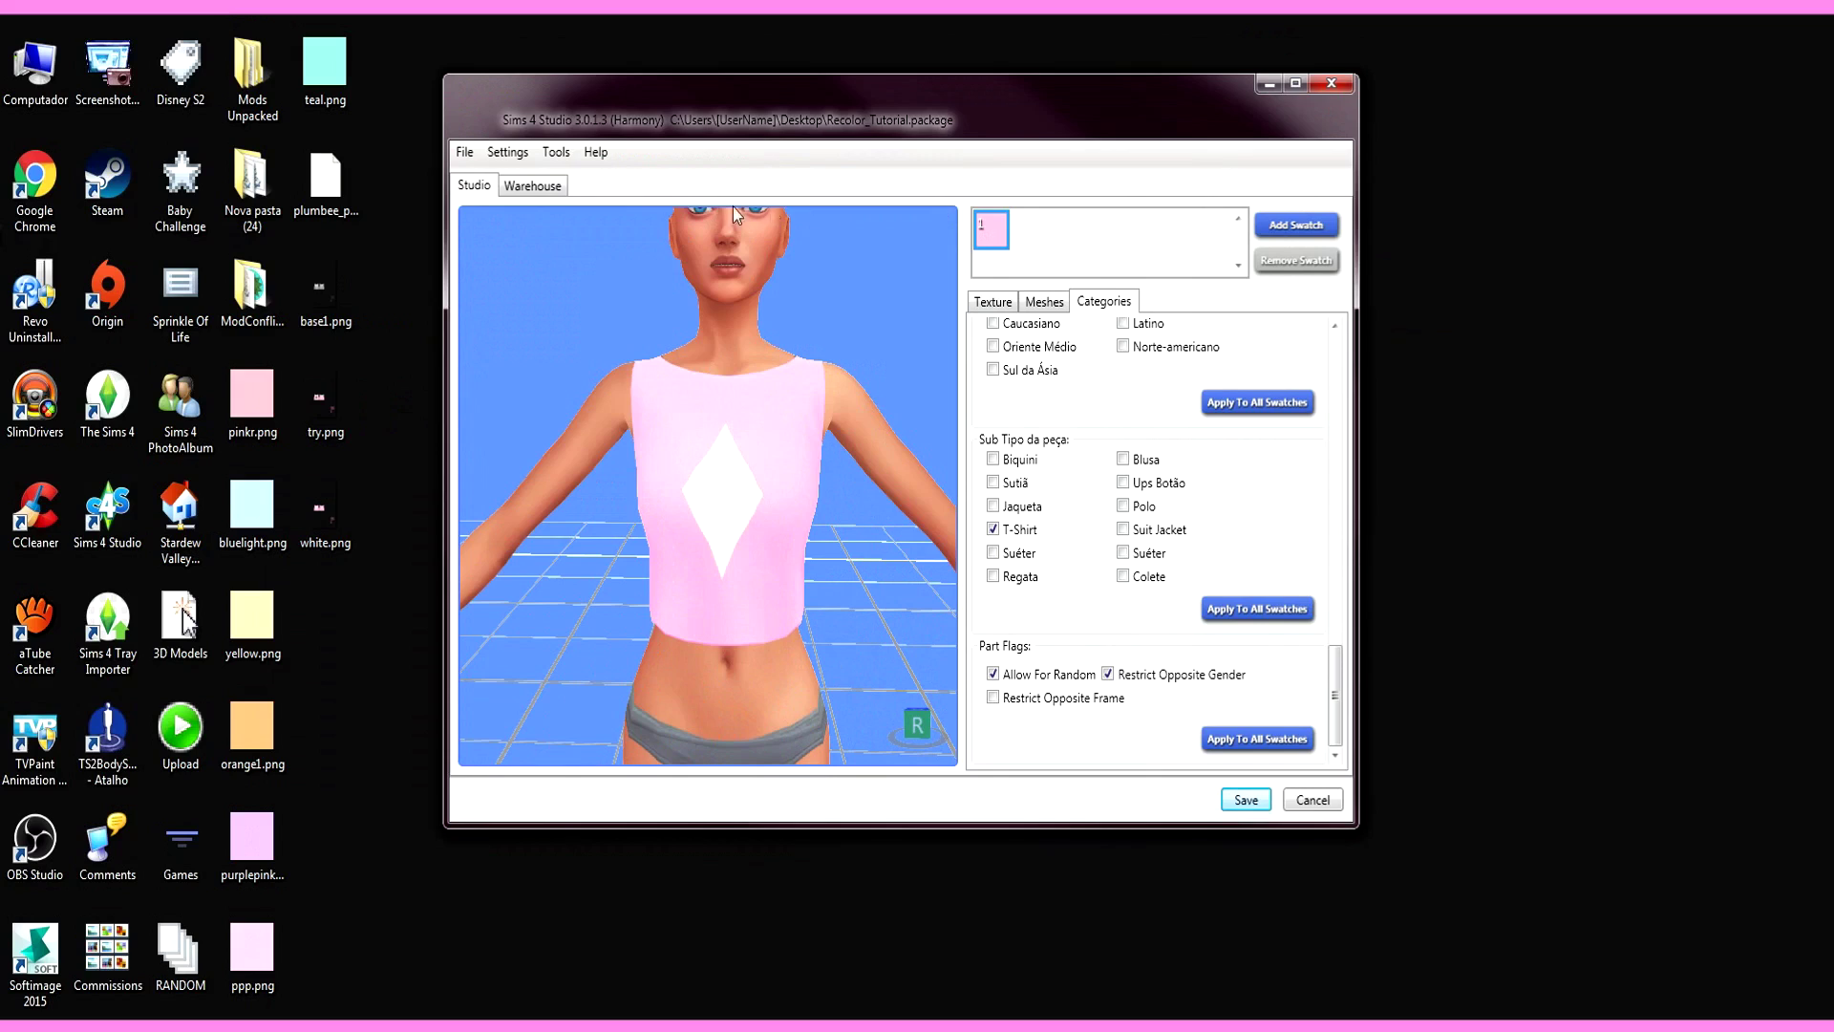
Step: Close the top's project, start a standalone object recolor, and select the light blue children's chair with wooden legs
left_click(468, 152)
left_click(507, 190)
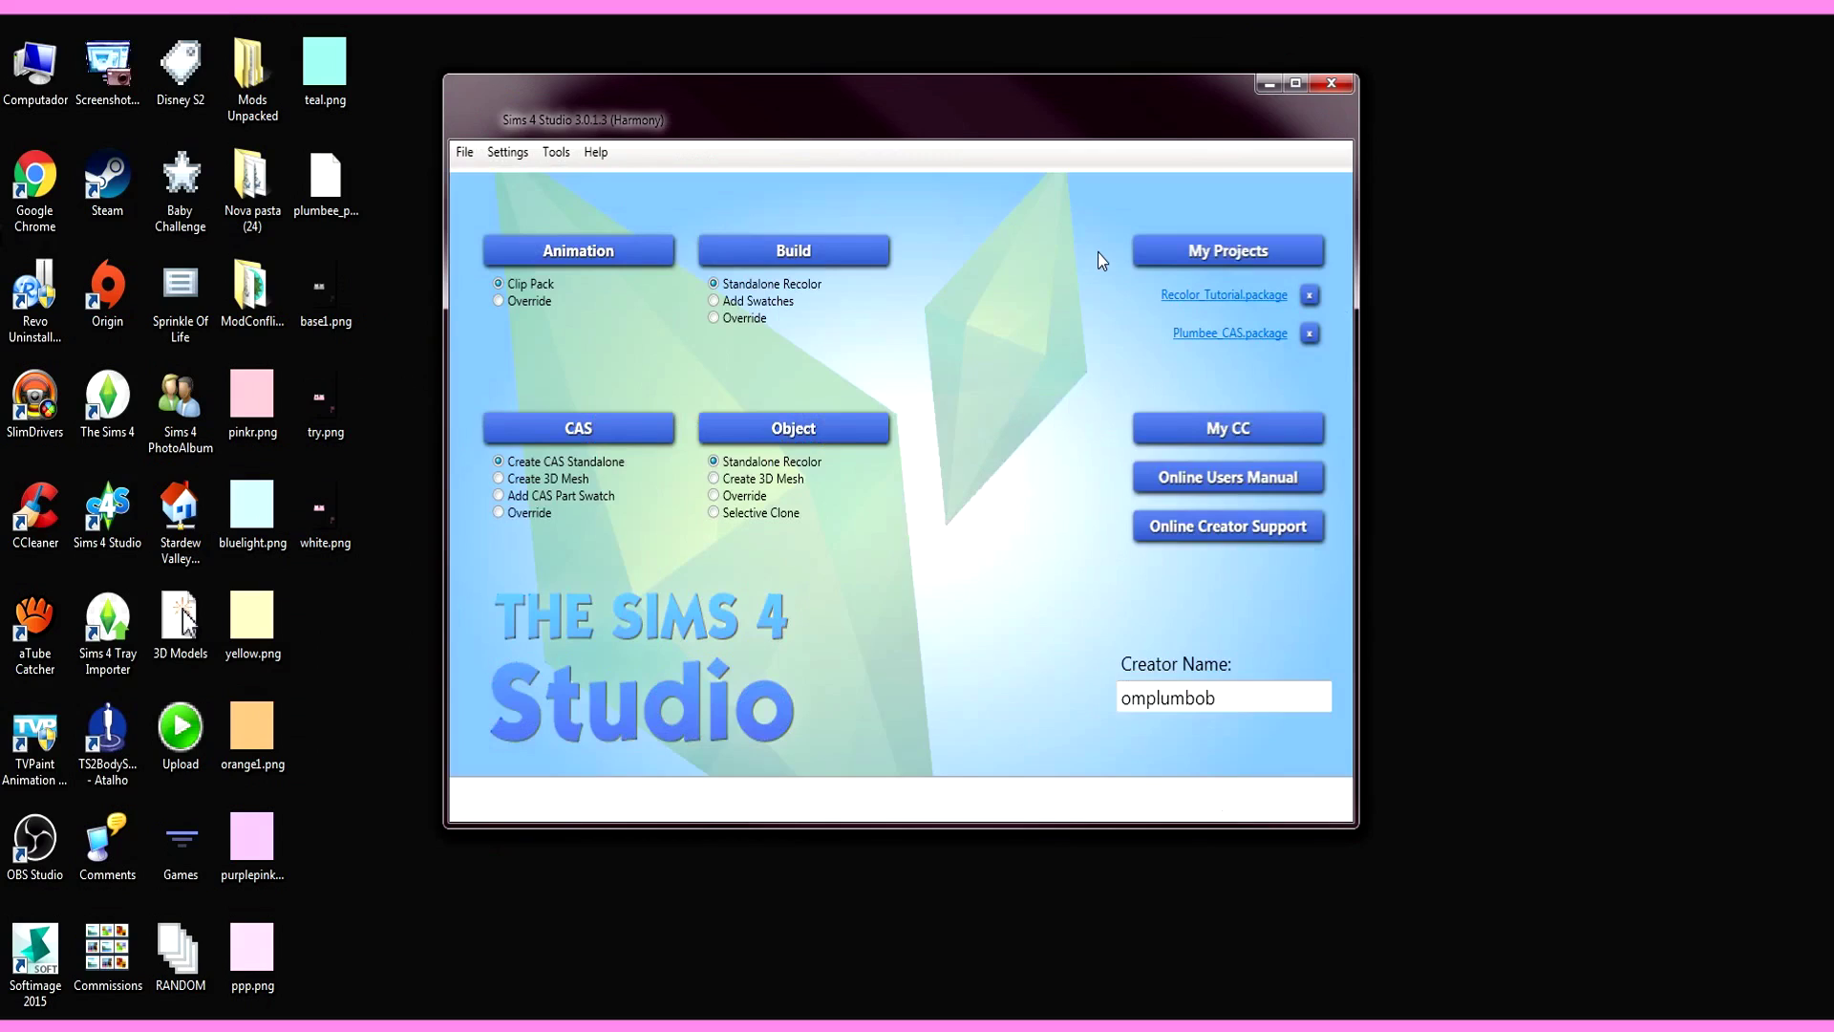
left_click(815, 437)
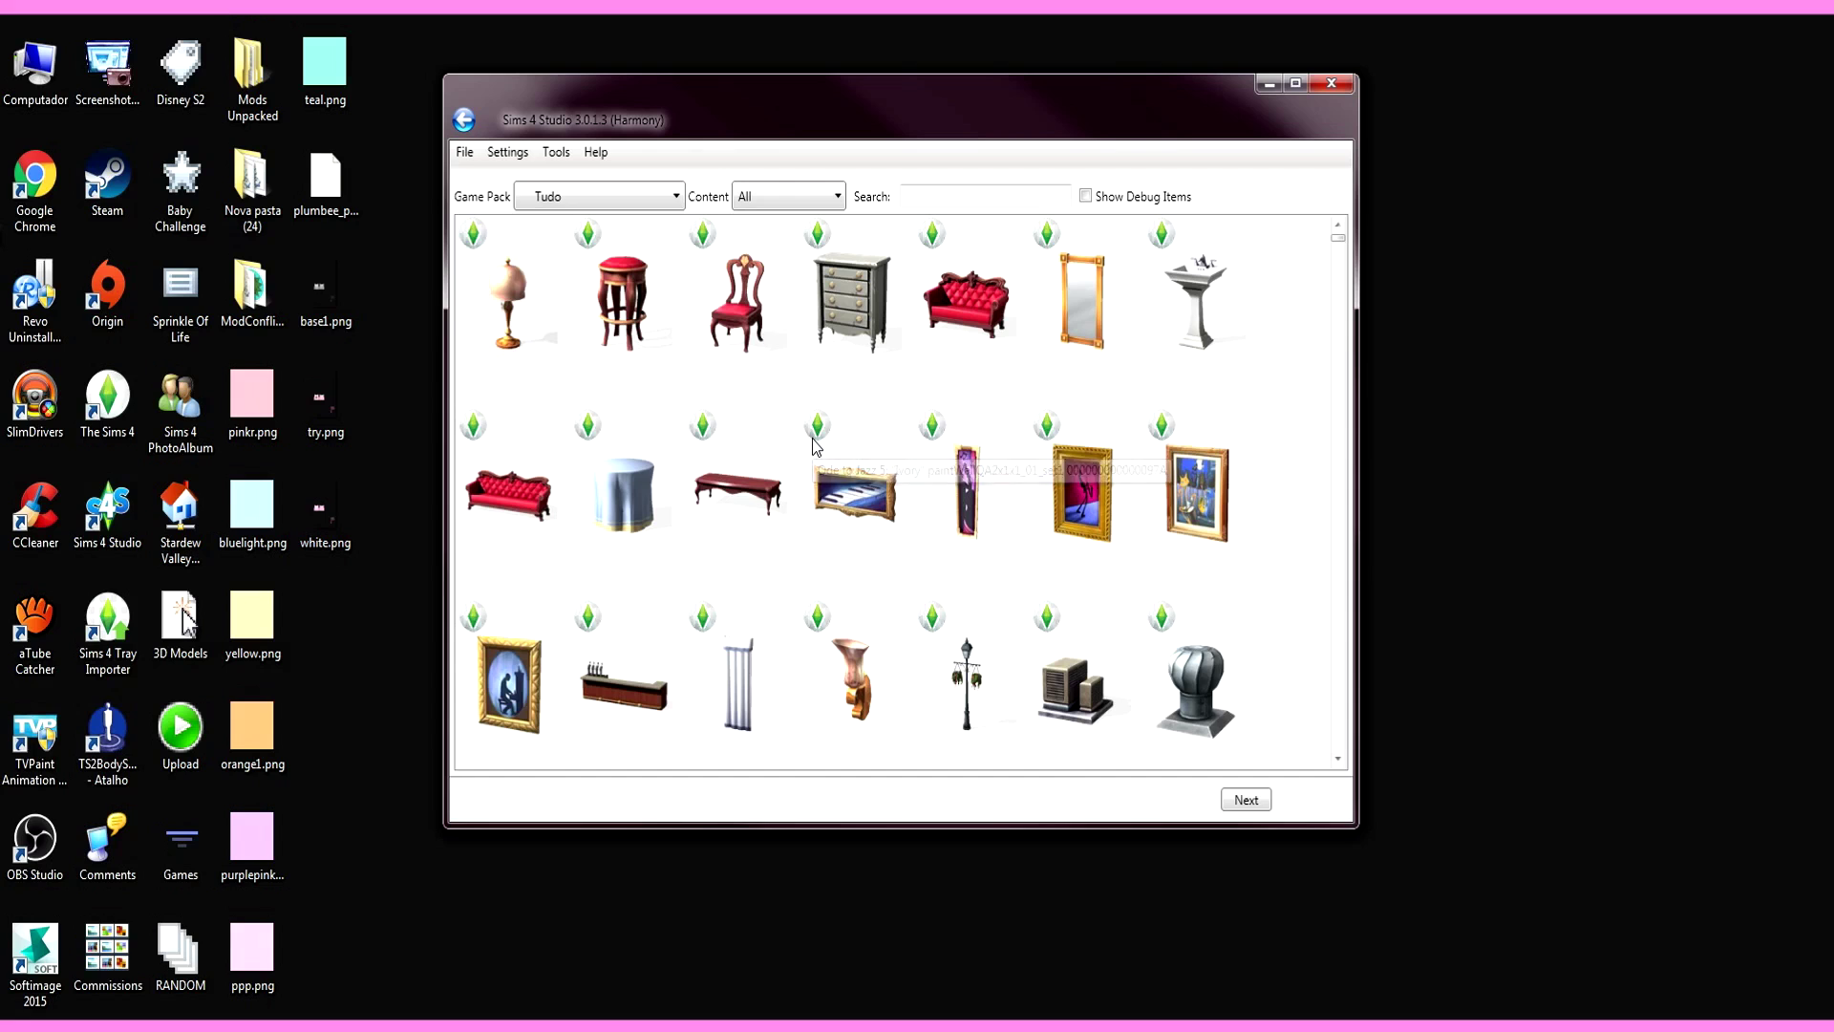
scroll(1189, 346, "down", 8)
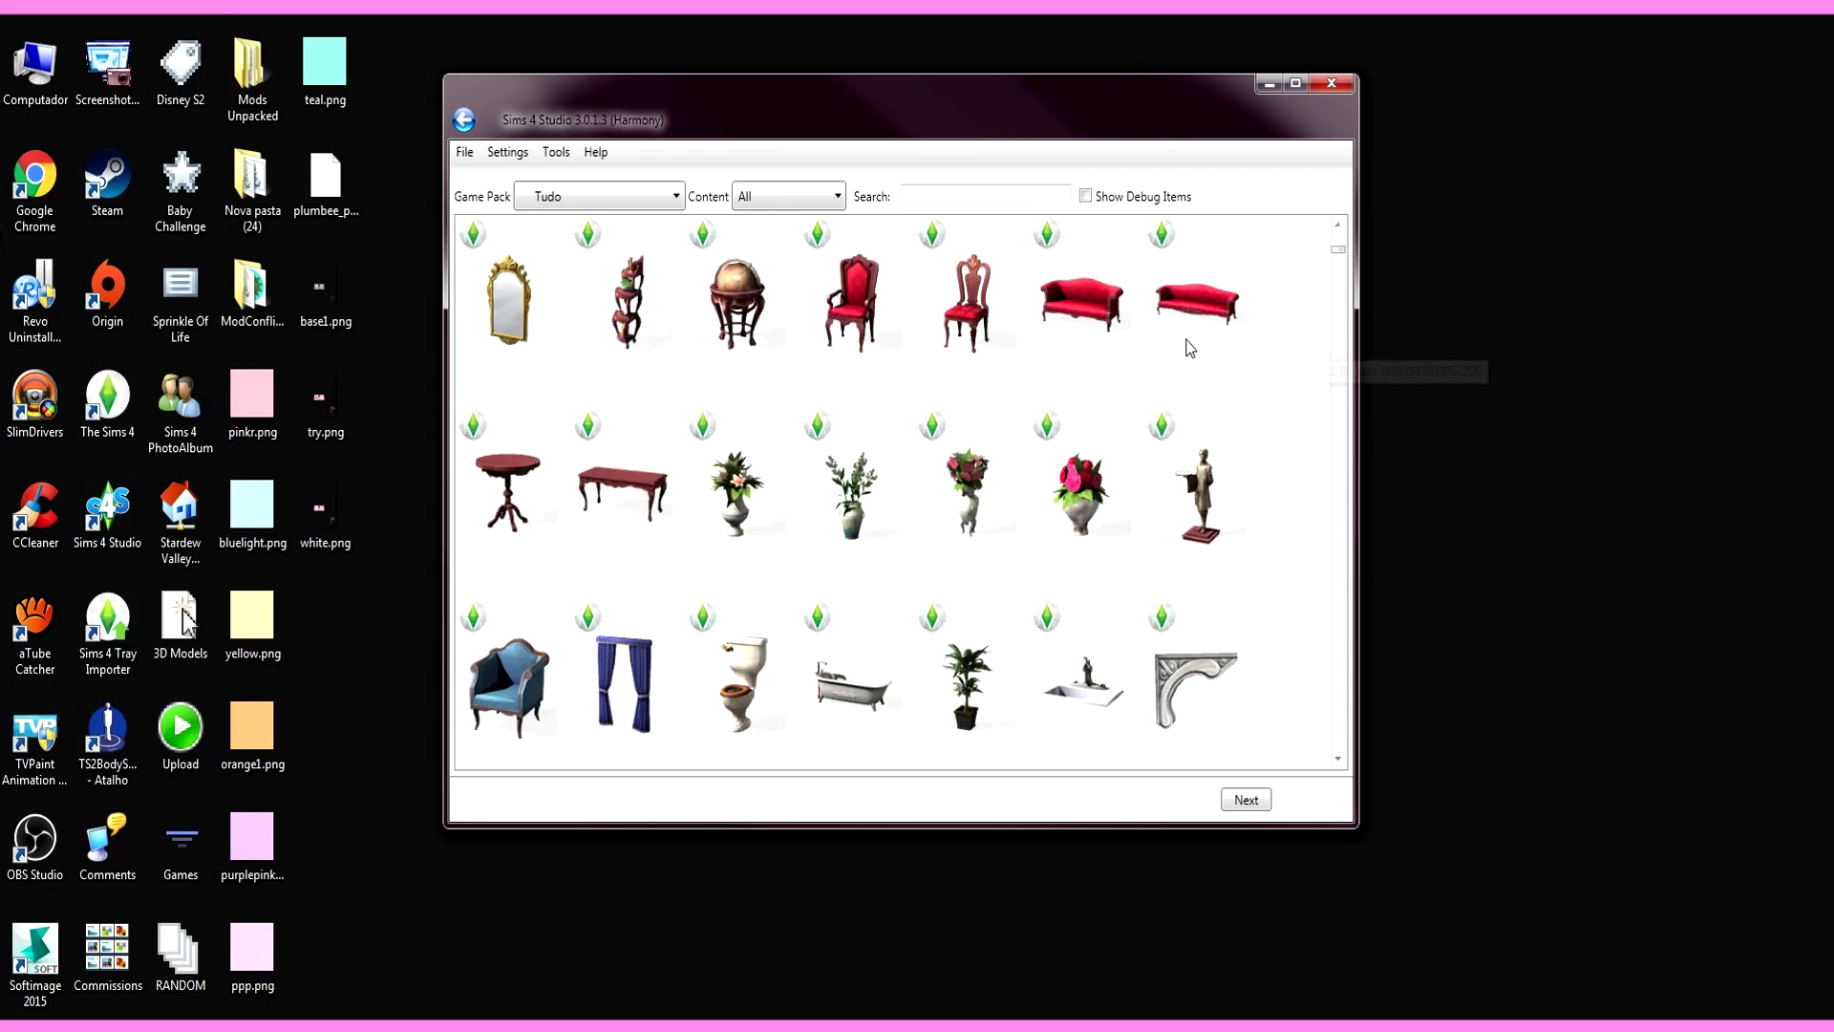
scroll(1189, 347, "down", 8)
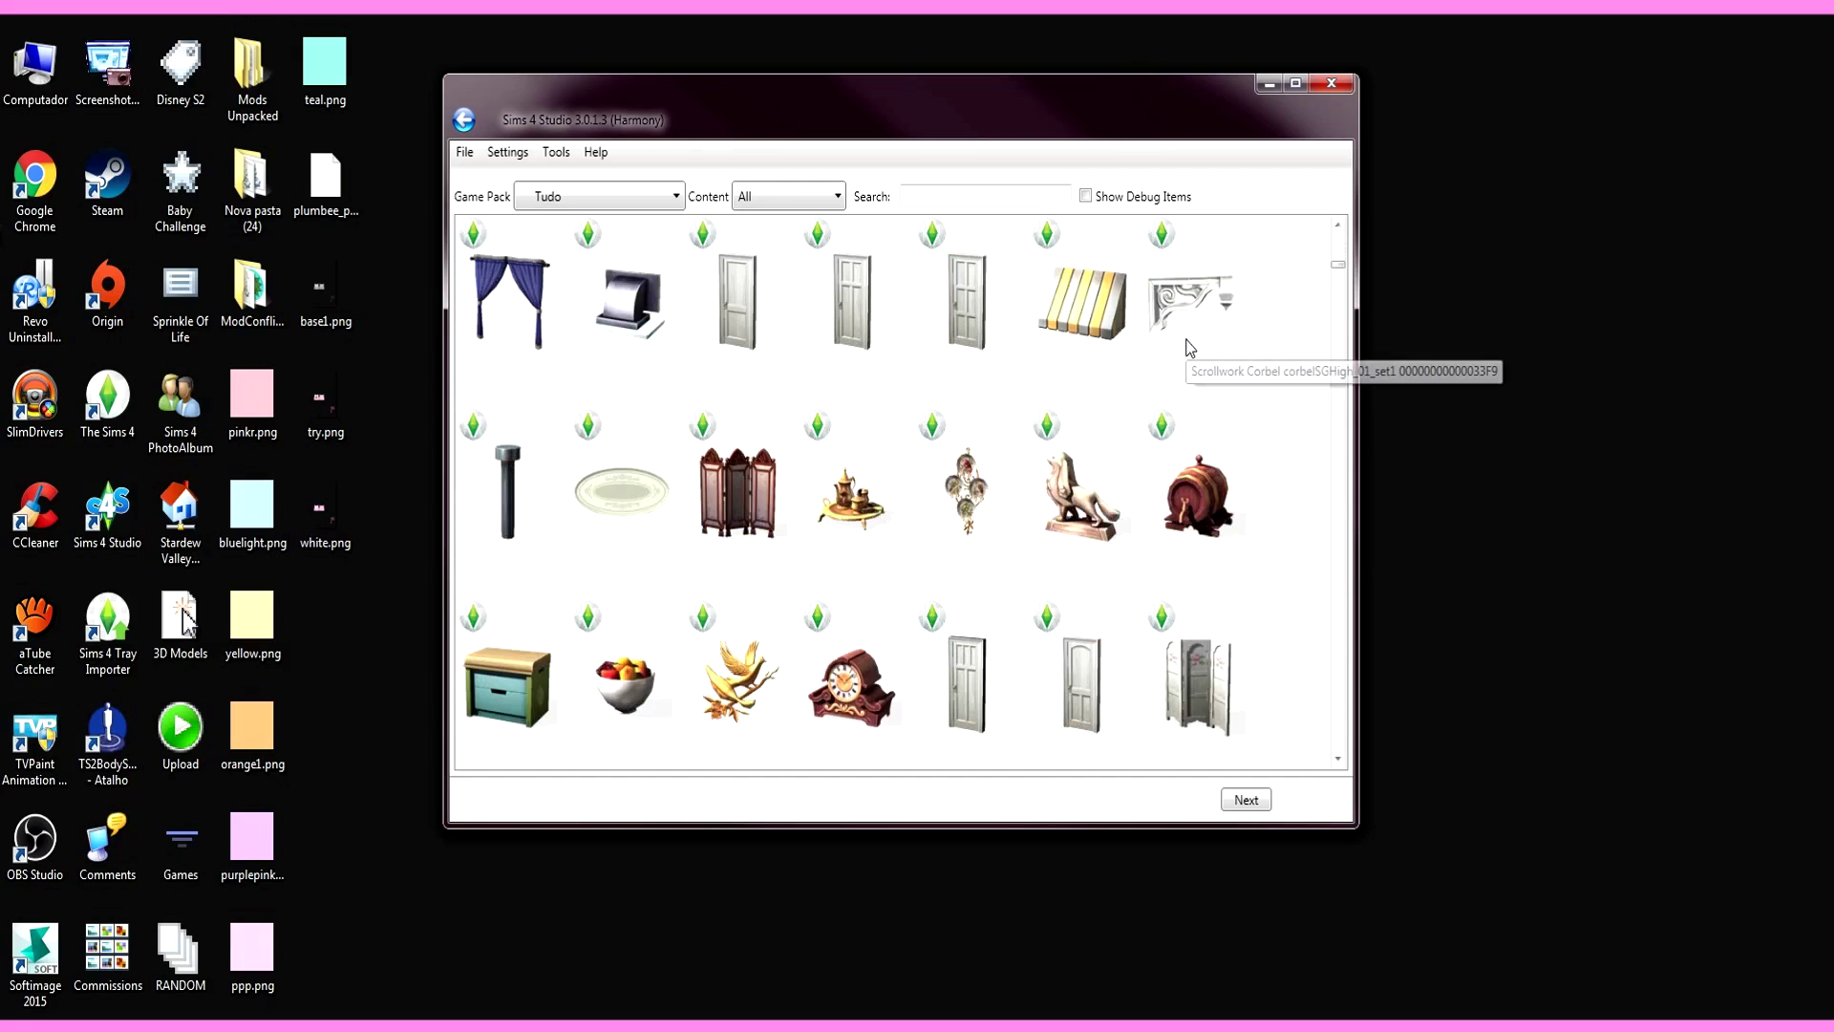
scroll(1189, 347, "down", 8)
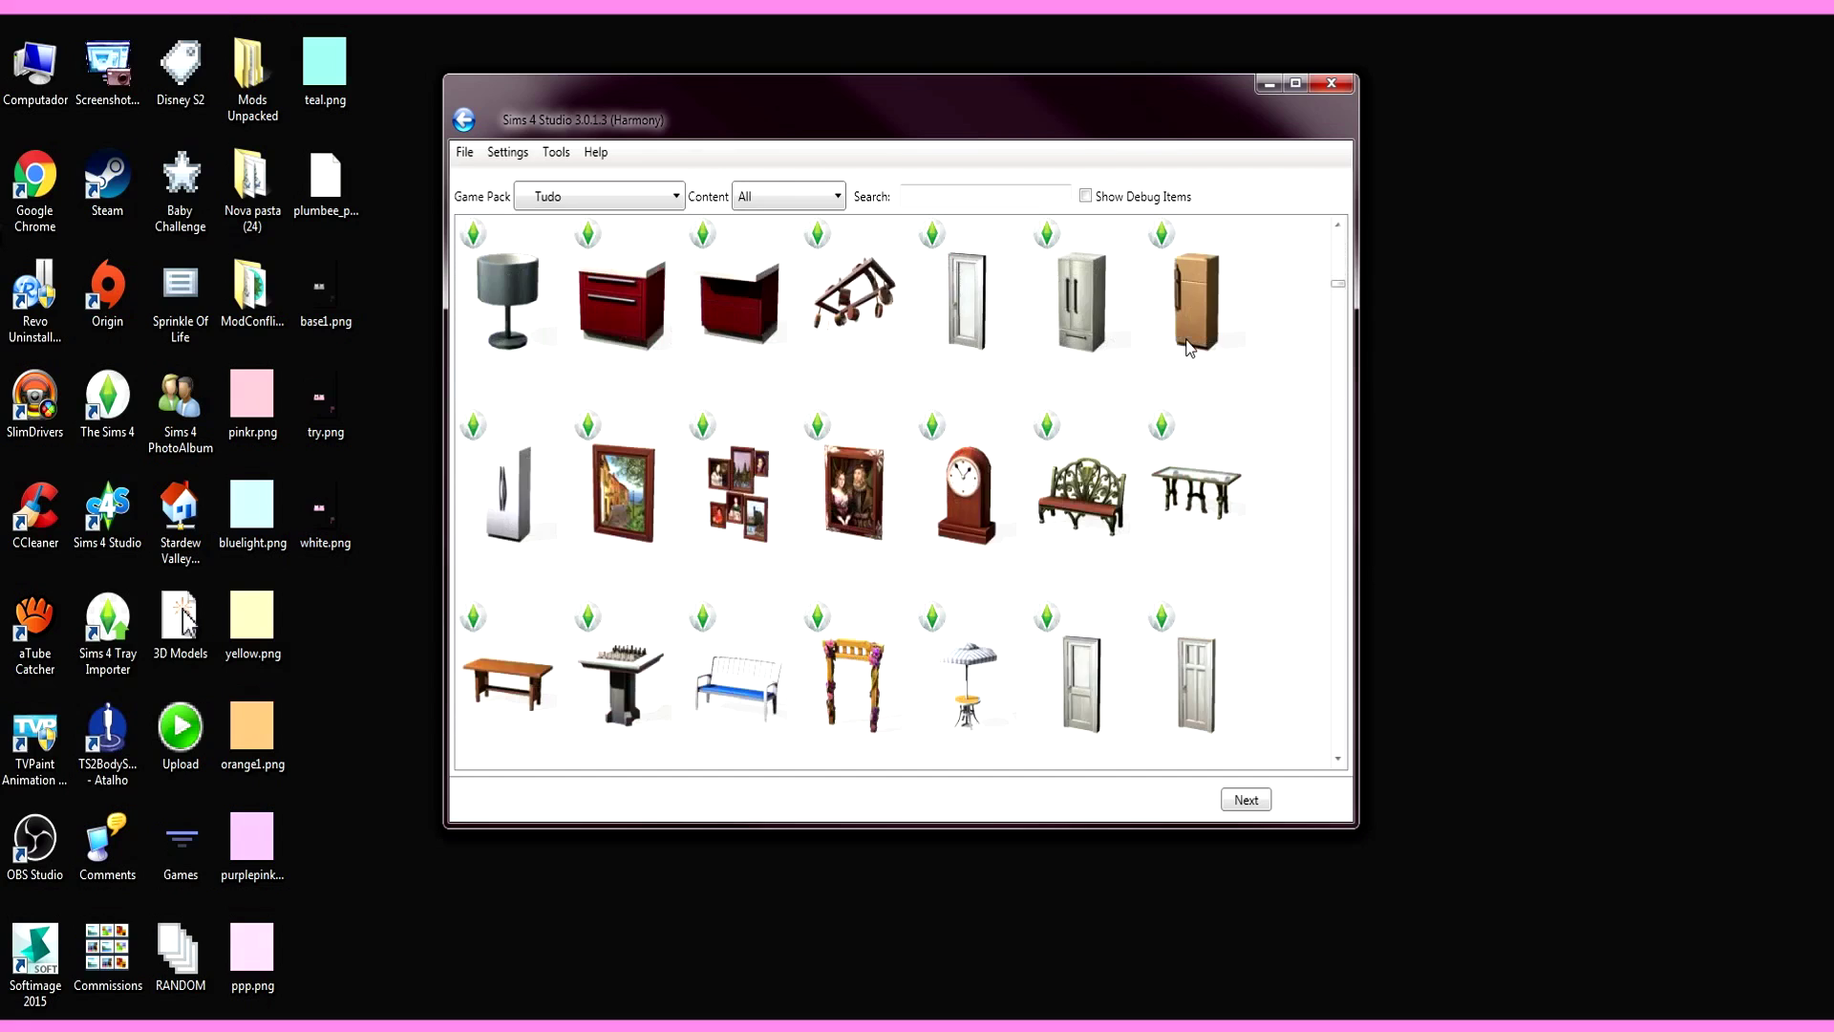
scroll(1189, 347, "down", 8)
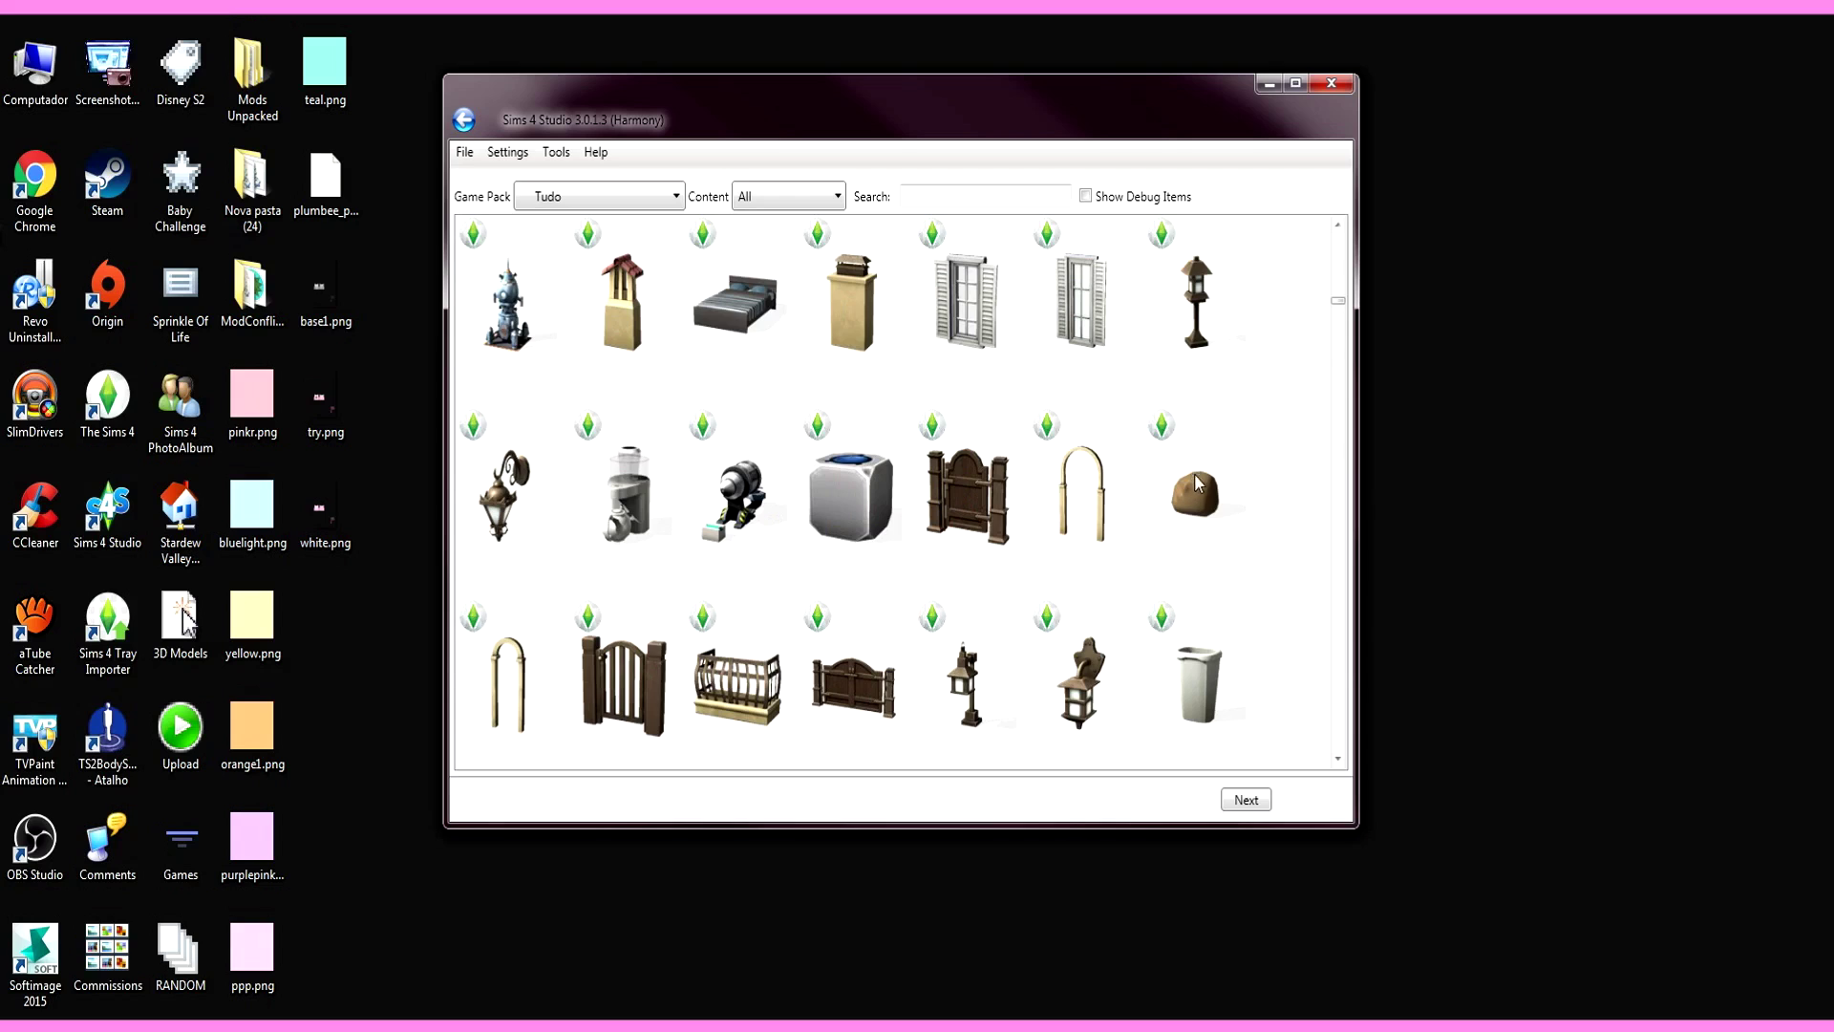
scroll(1307, 497, "down", 5)
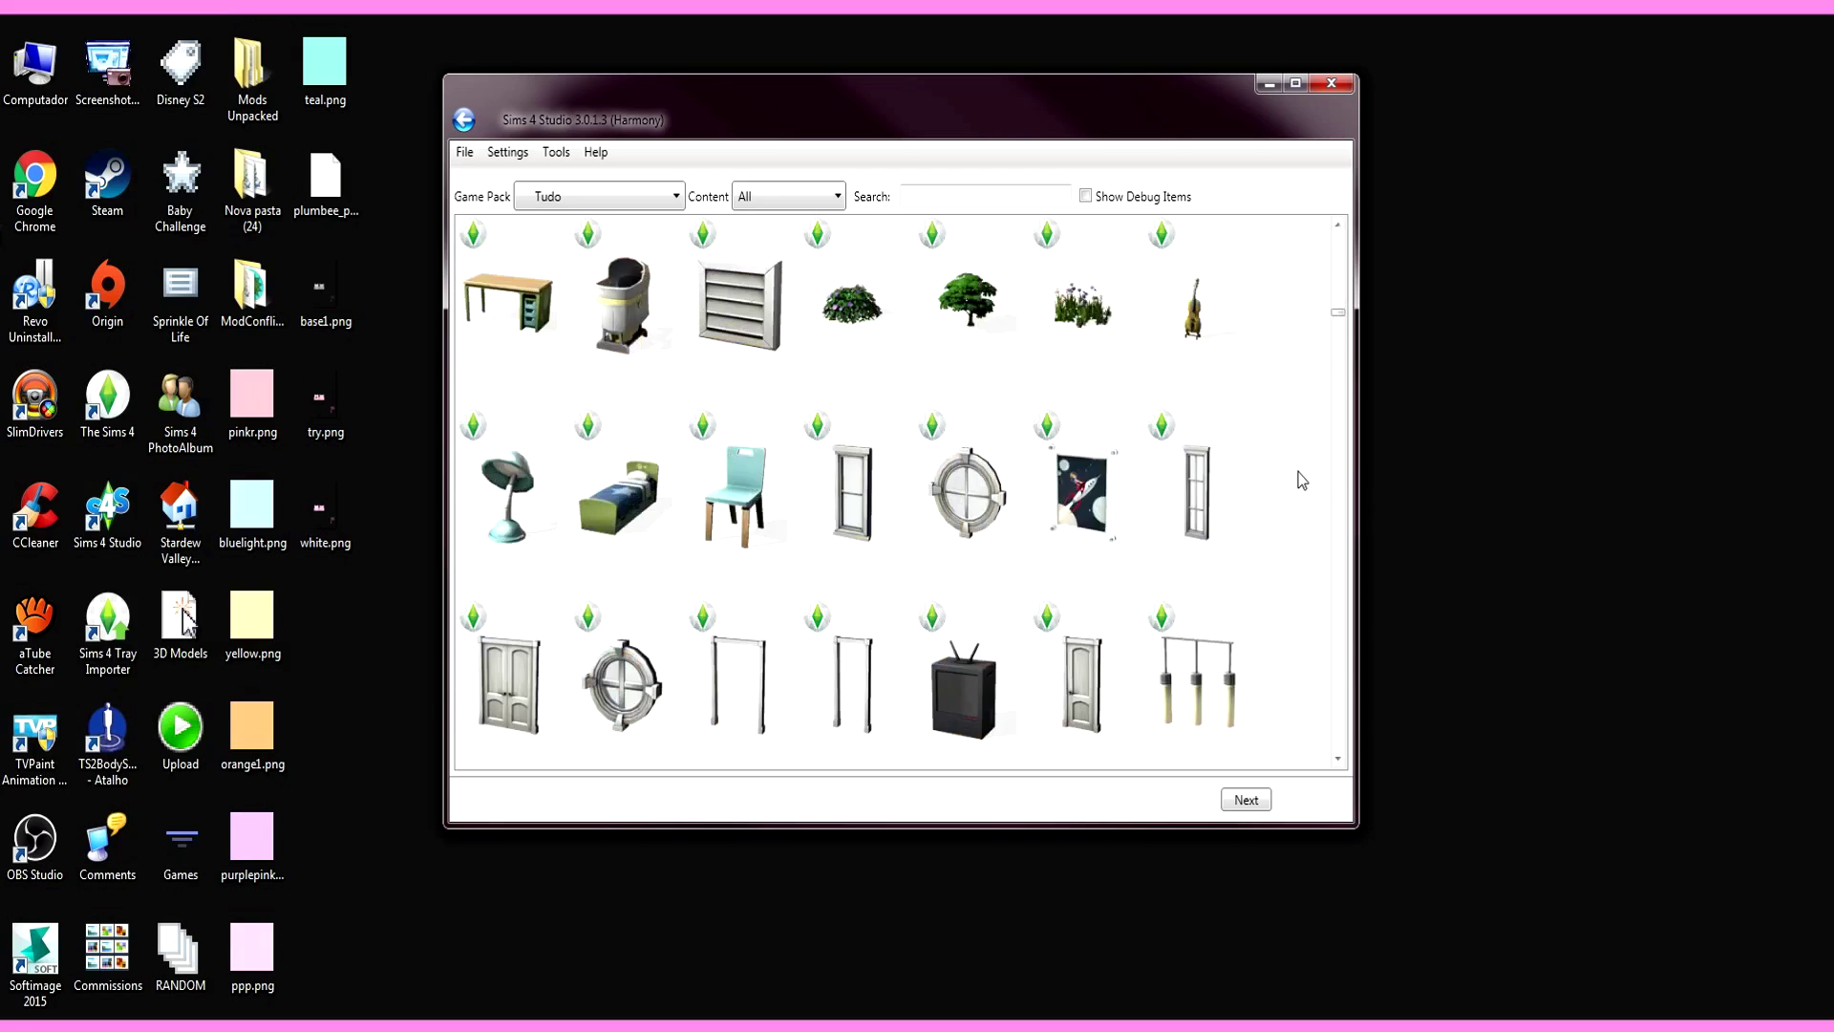
scroll(1304, 487, "up", 3)
left_click(744, 522)
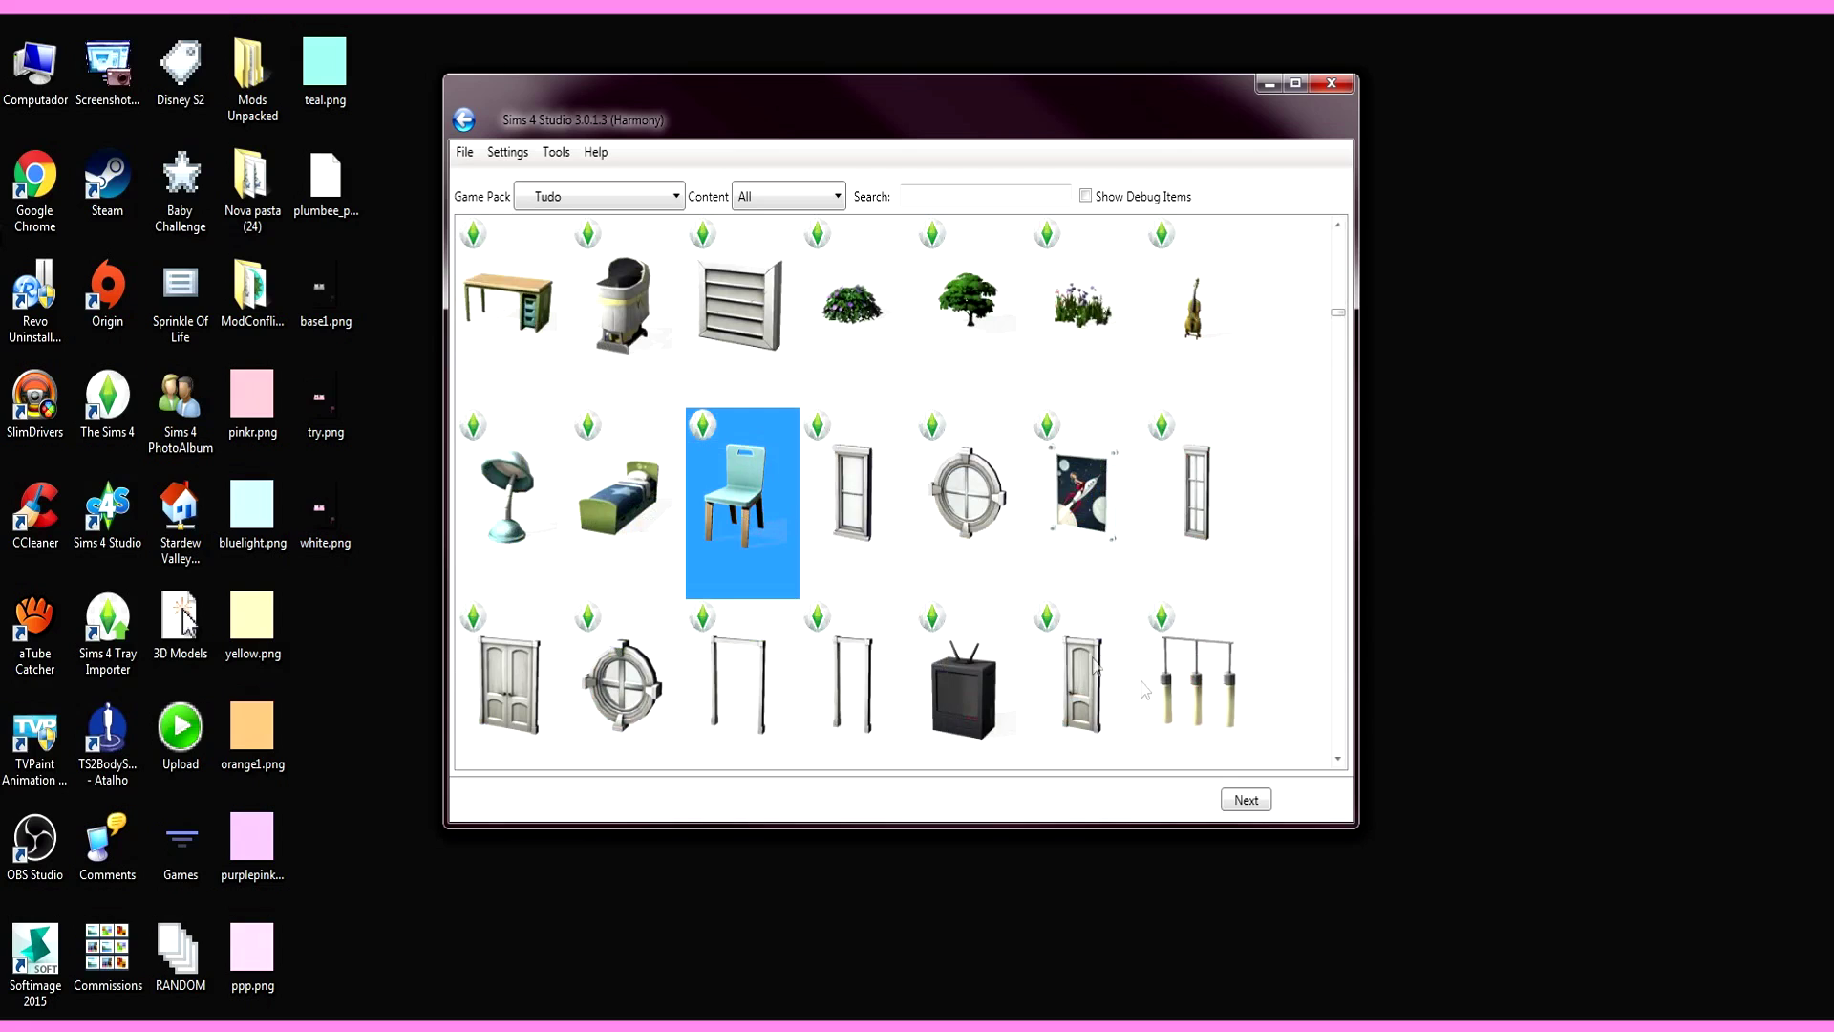
Step: Save the chair's package to the desktop as Tutorial_REcolor_Chair, and place its icon in the empty desktop area beside the program window
left_click(1247, 802)
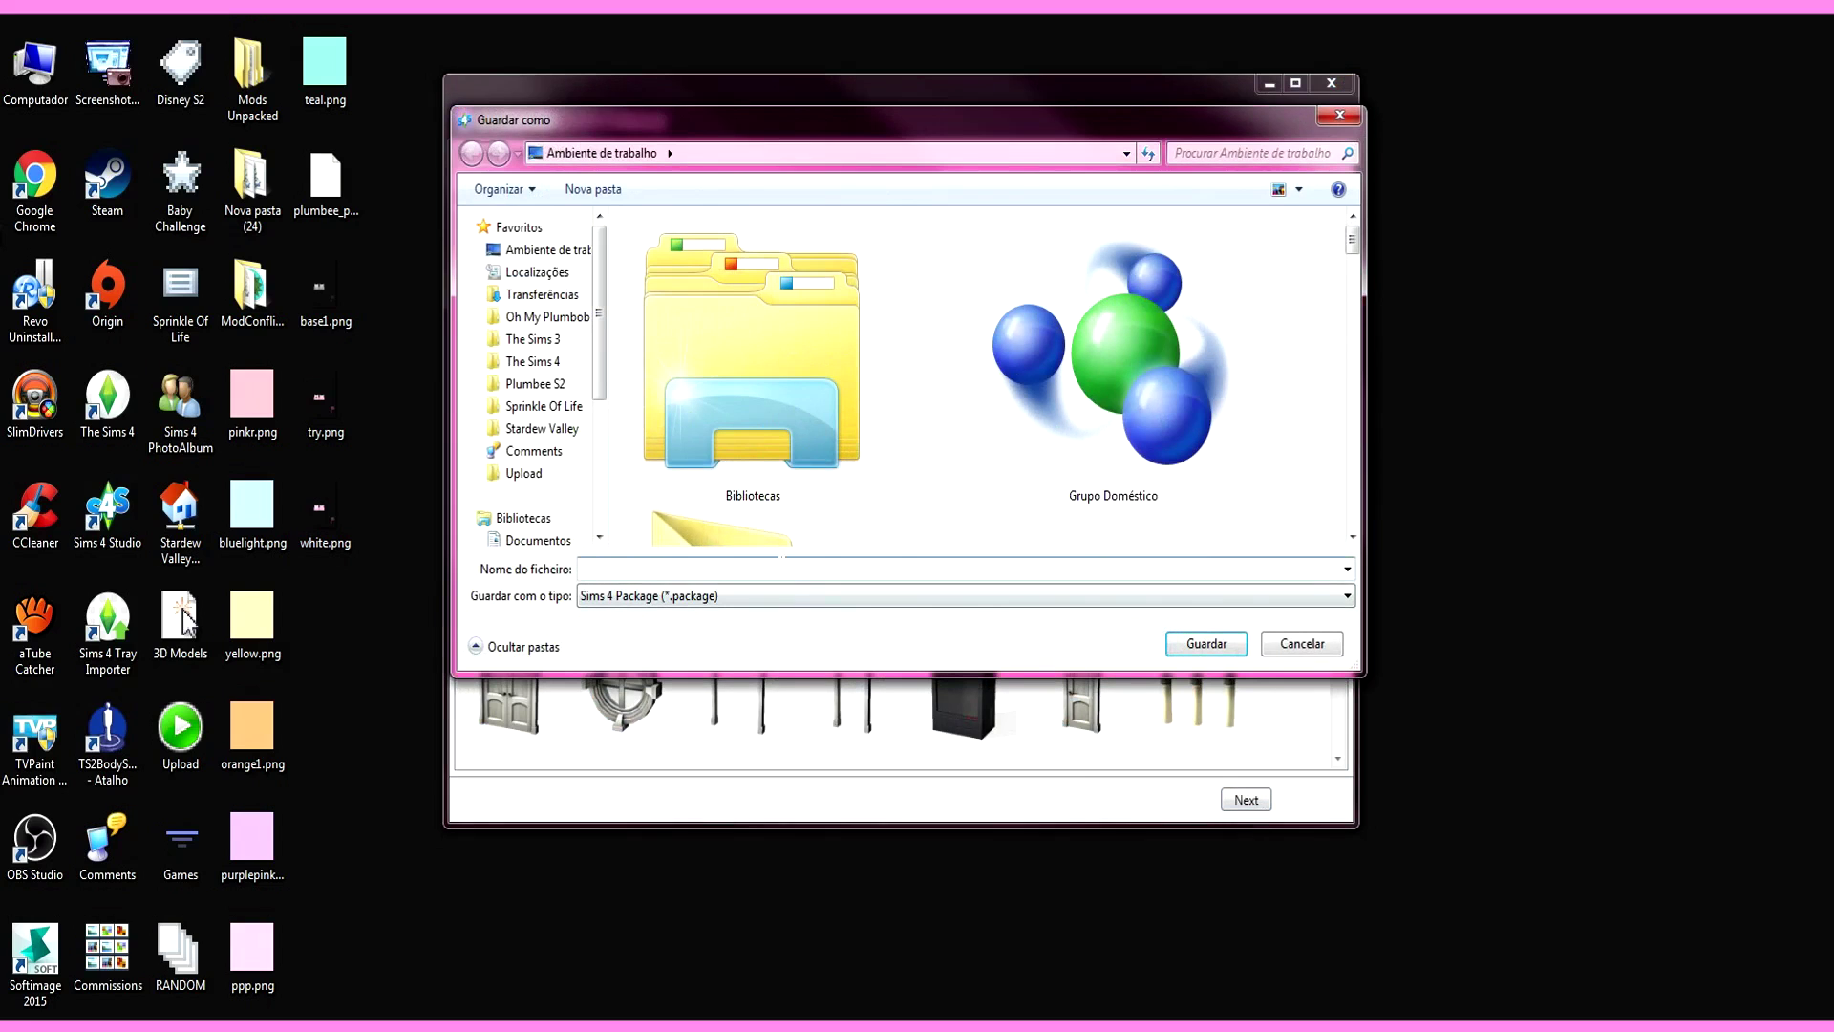
type("Tutorial_REcolor_Chair")
left_click(1202, 644)
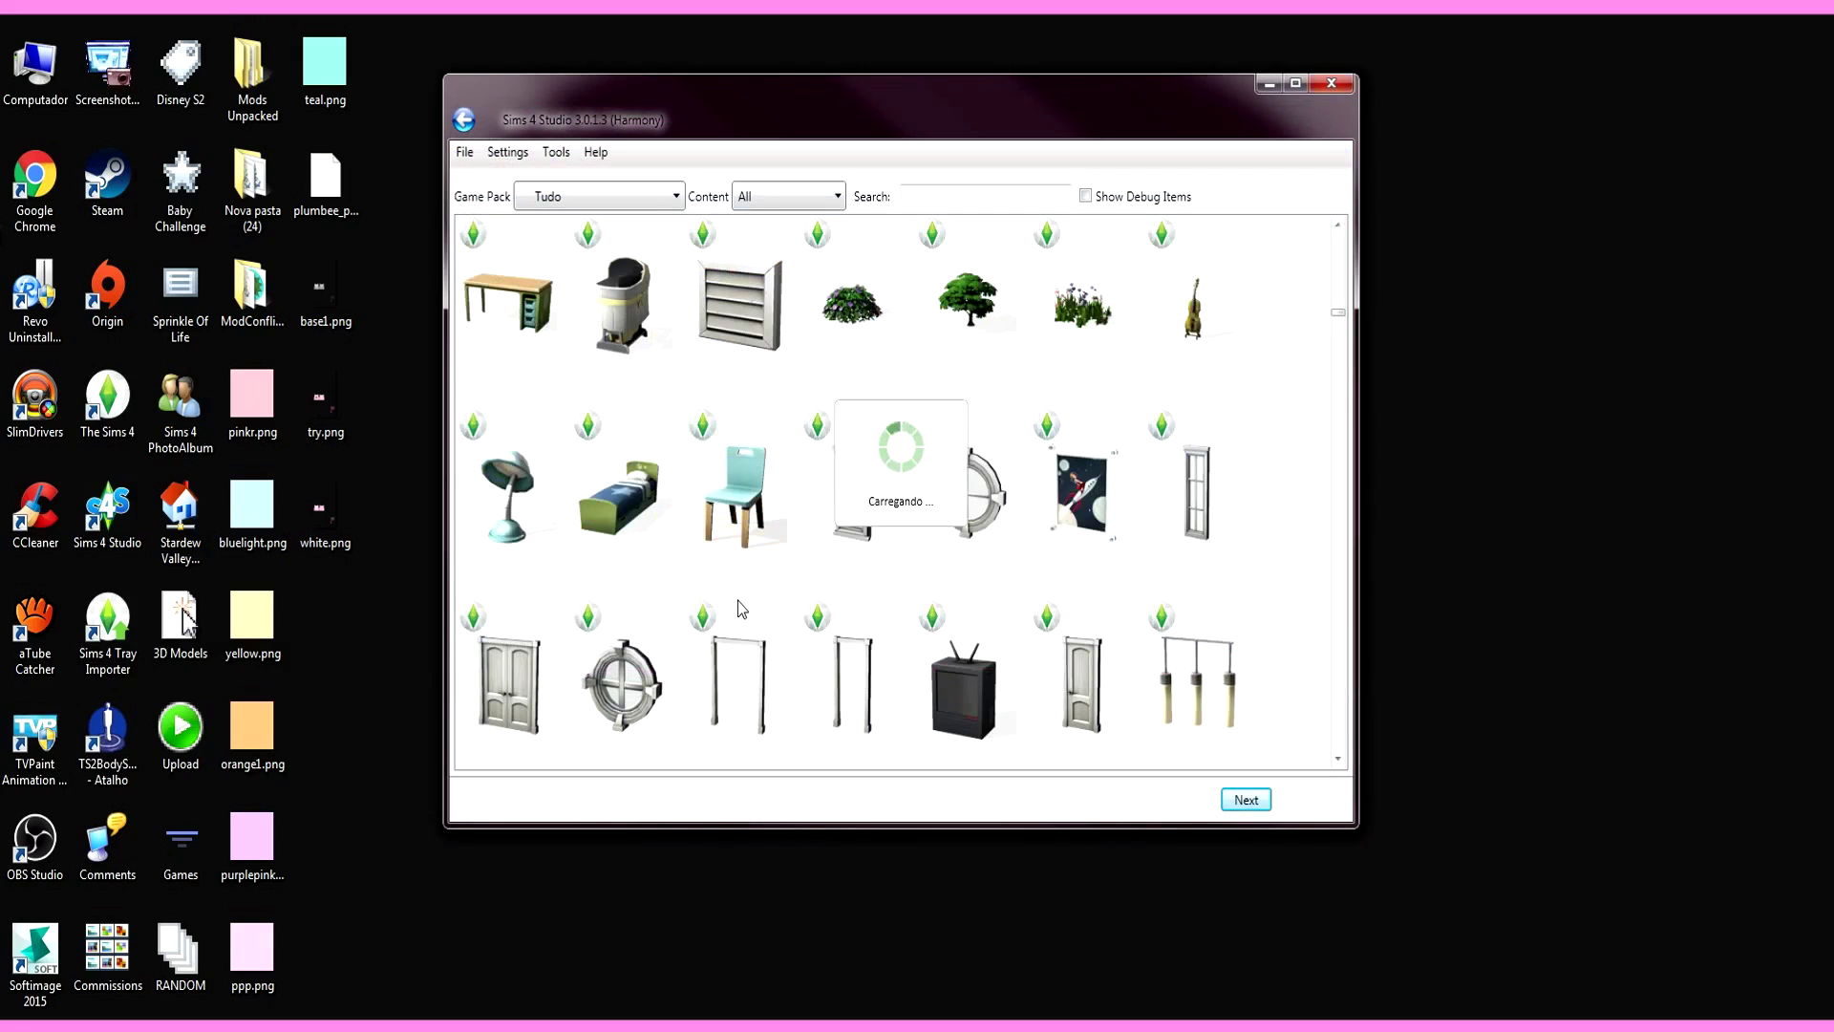
left_click_drag(325, 626, 1437, 401)
left_click(1504, 521)
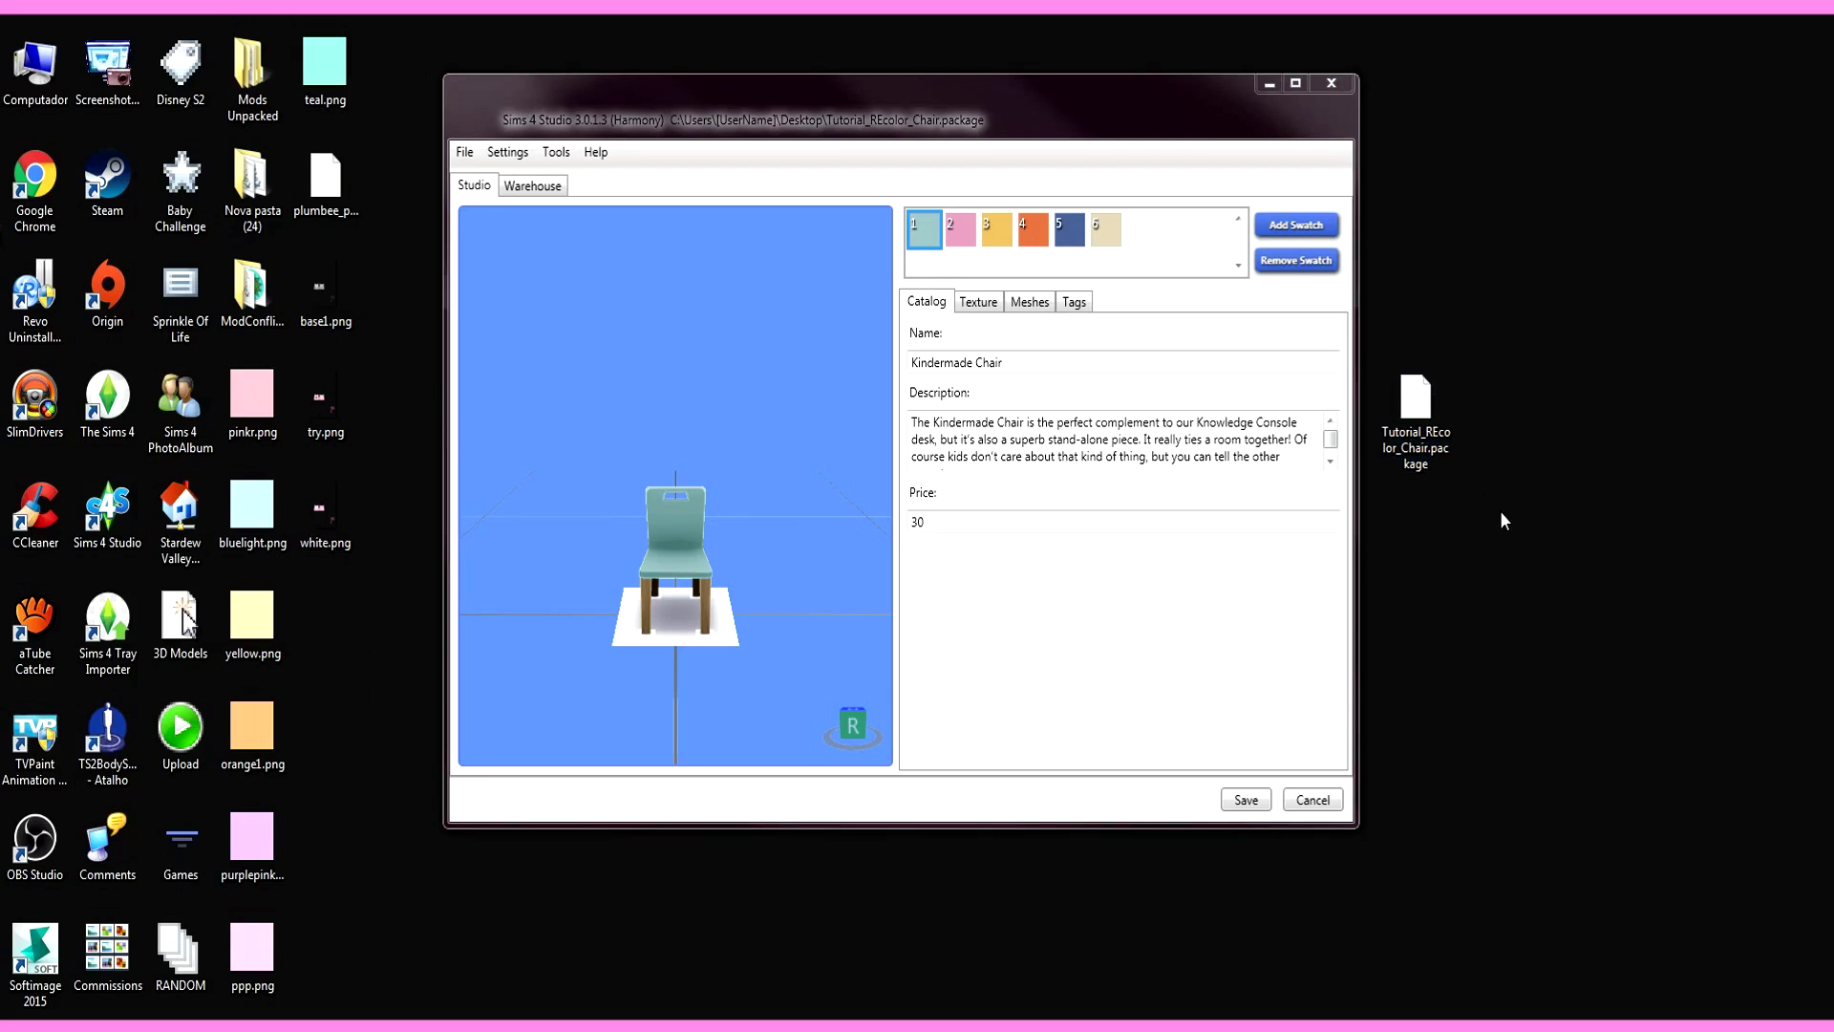
Step: Set the chair's catalog price to 5 and look over its name and description
left_click(1022, 522)
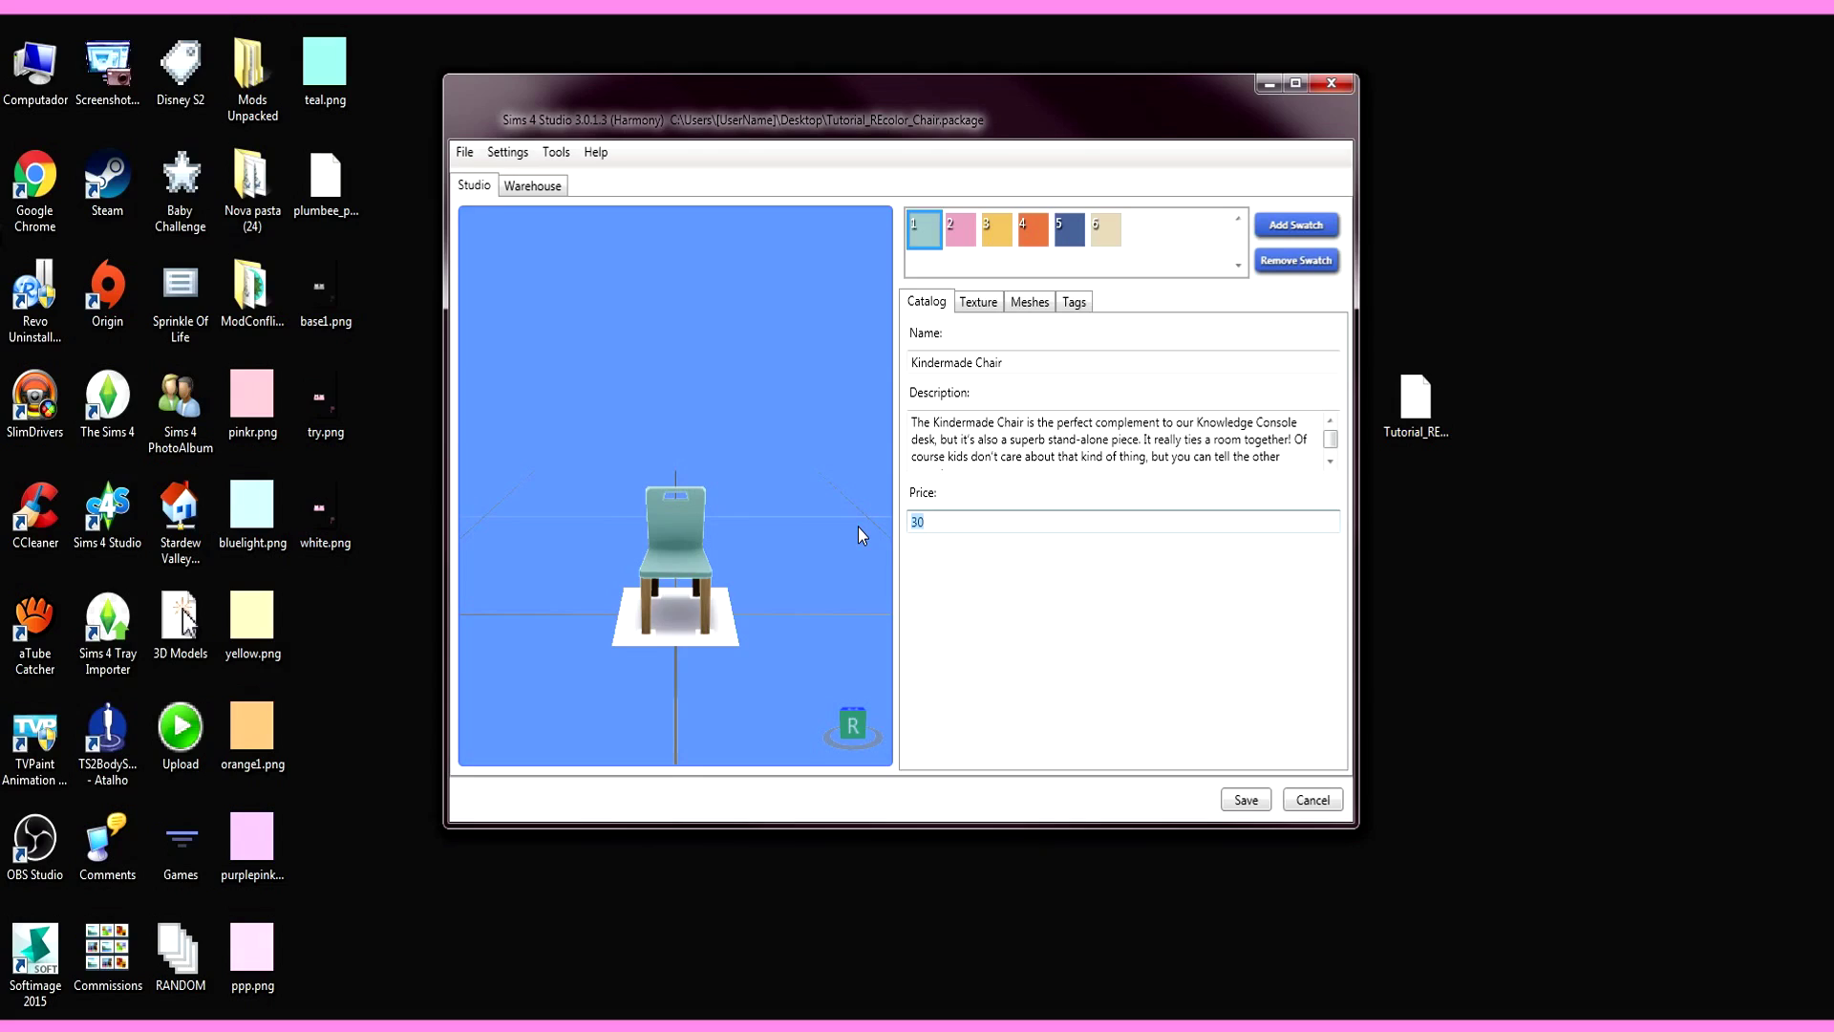
type("5")
key("shift+Tab")
key("shift+Tab")
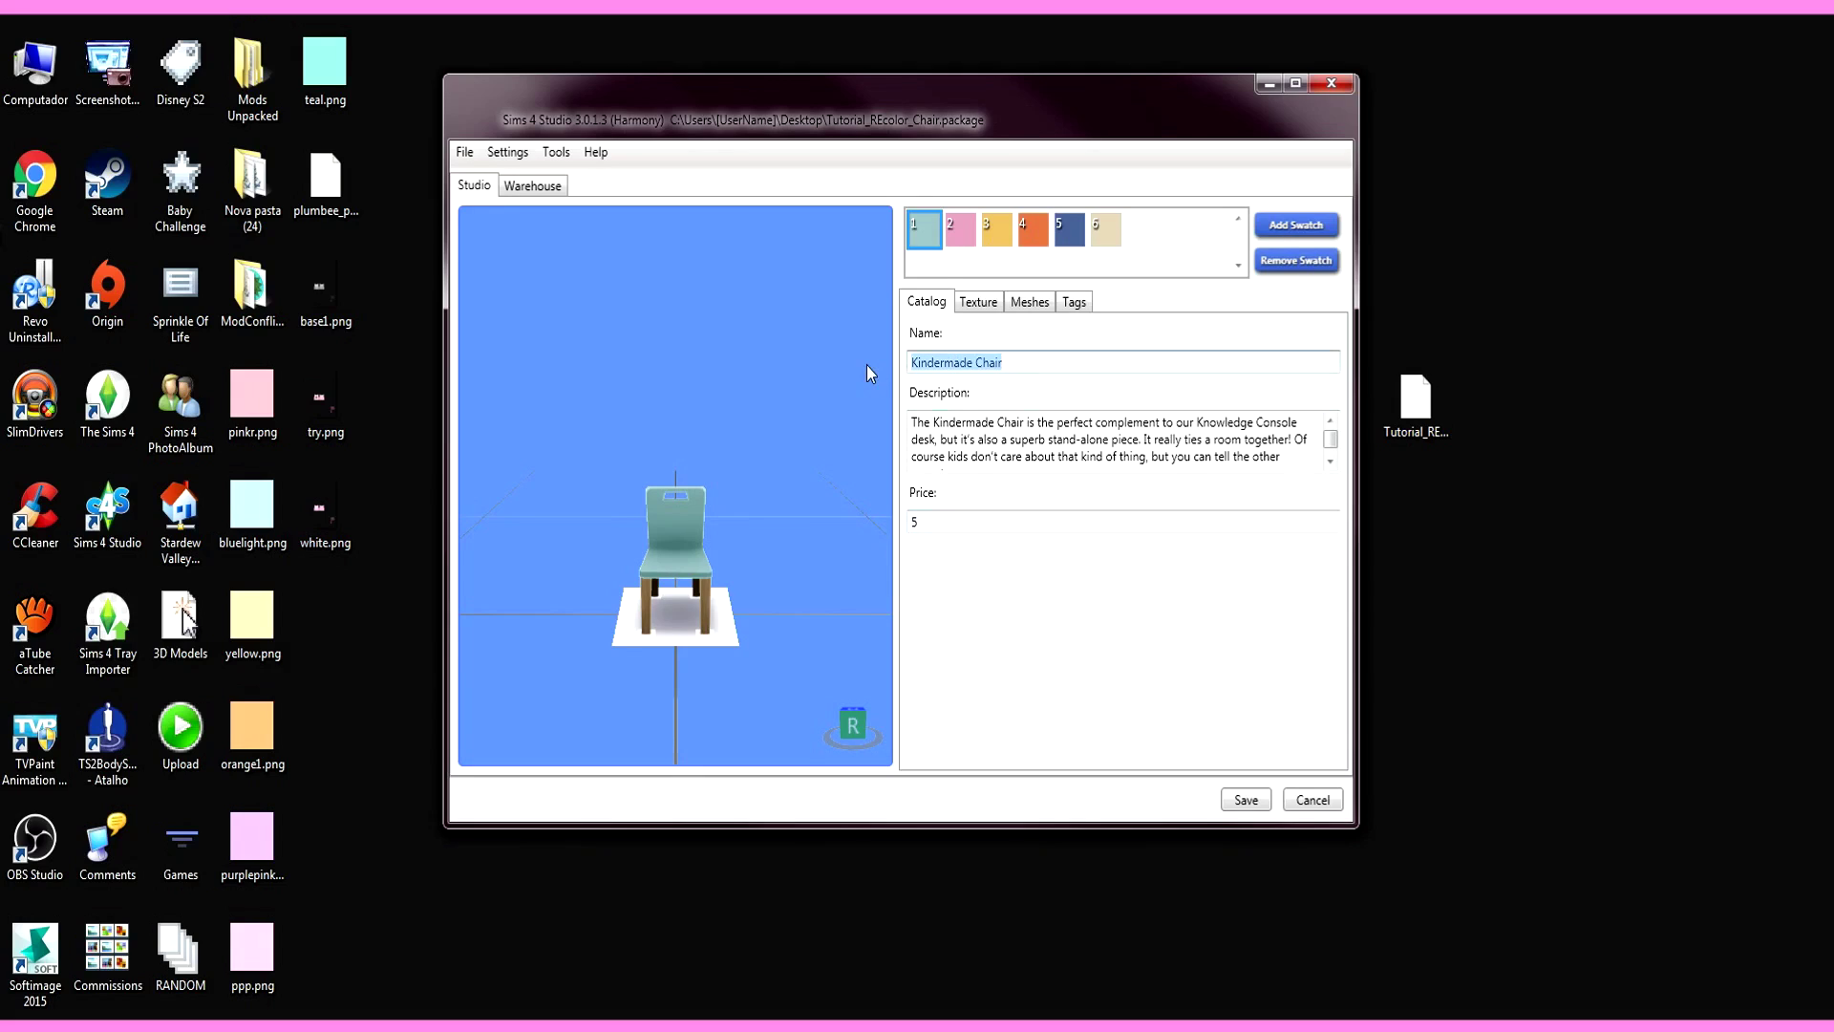
left_click(985, 457)
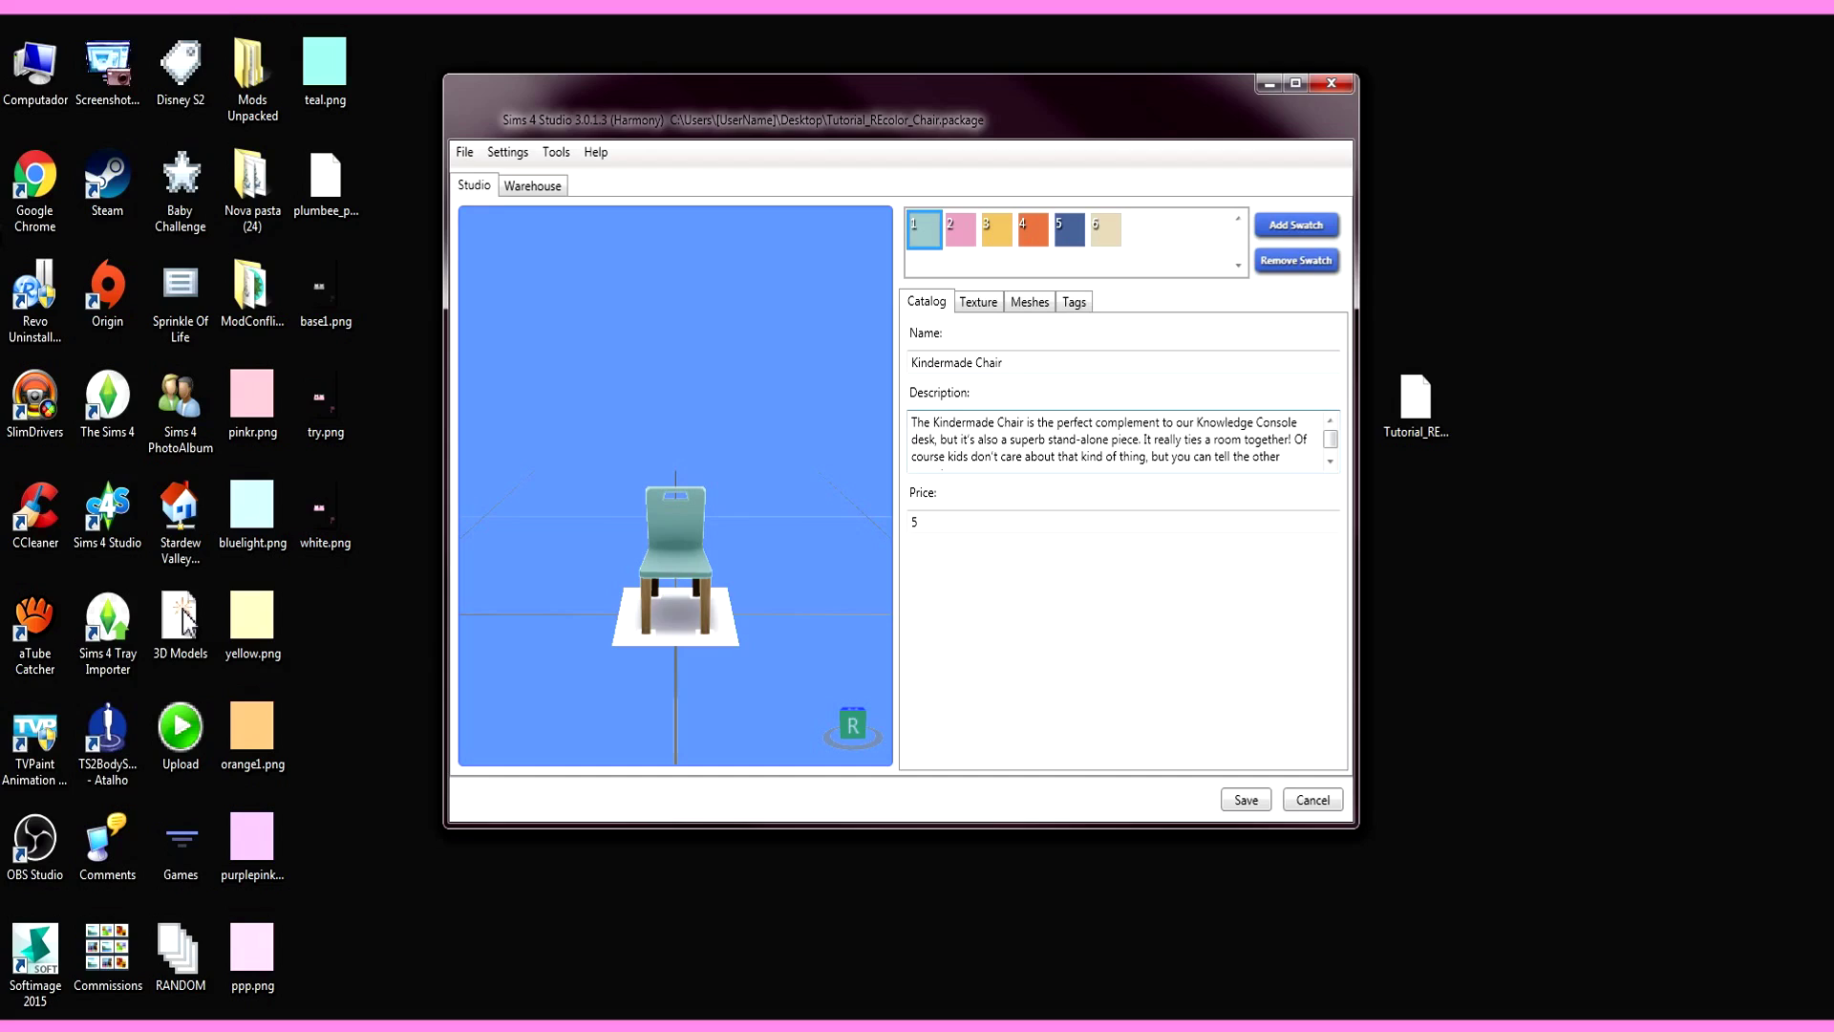
left_click(1330, 461)
scroll(1332, 449, "up", 1)
Step: Preview the chair's colour variants, remove the pink, yellow, orange, dark blue and beige swatches, and add one new swatch
left_click(954, 238)
left_click(1007, 241)
left_click(1035, 238)
left_click(1070, 239)
left_click(1105, 242)
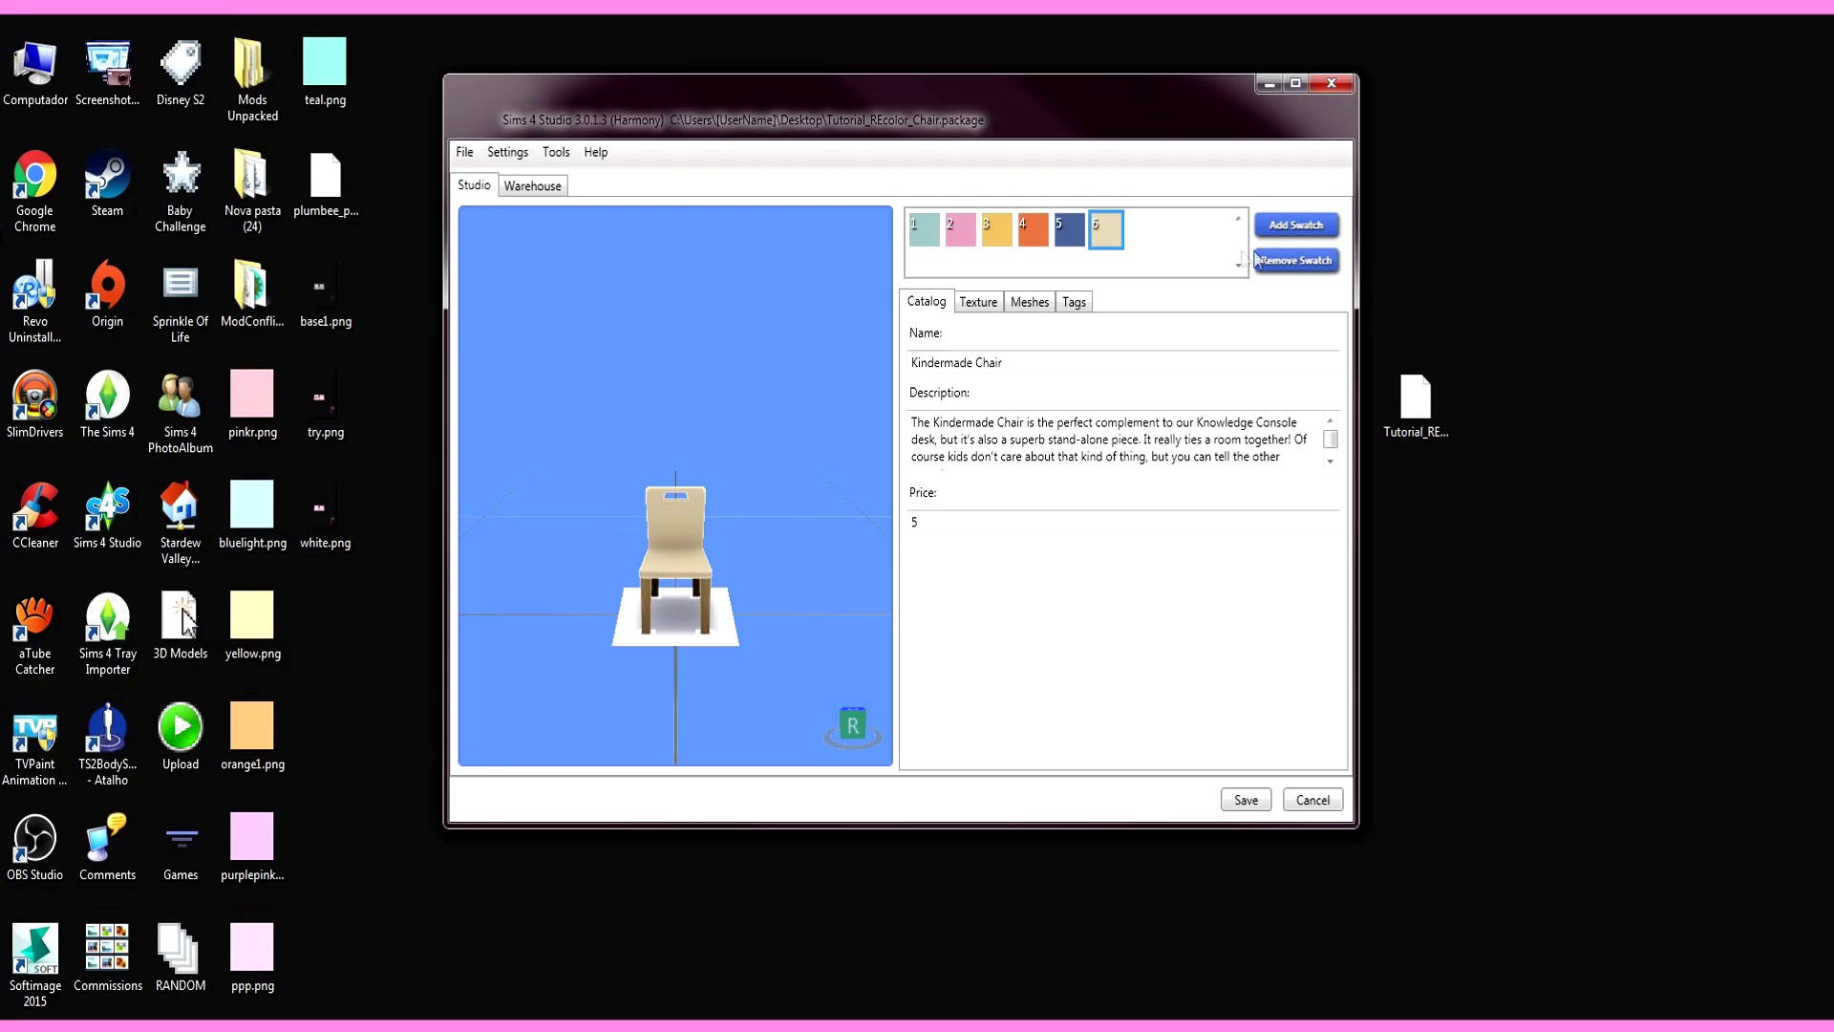
left_click(1279, 270)
left_click(1279, 268)
left_click(1279, 268)
left_click(1279, 267)
left_click(1280, 268)
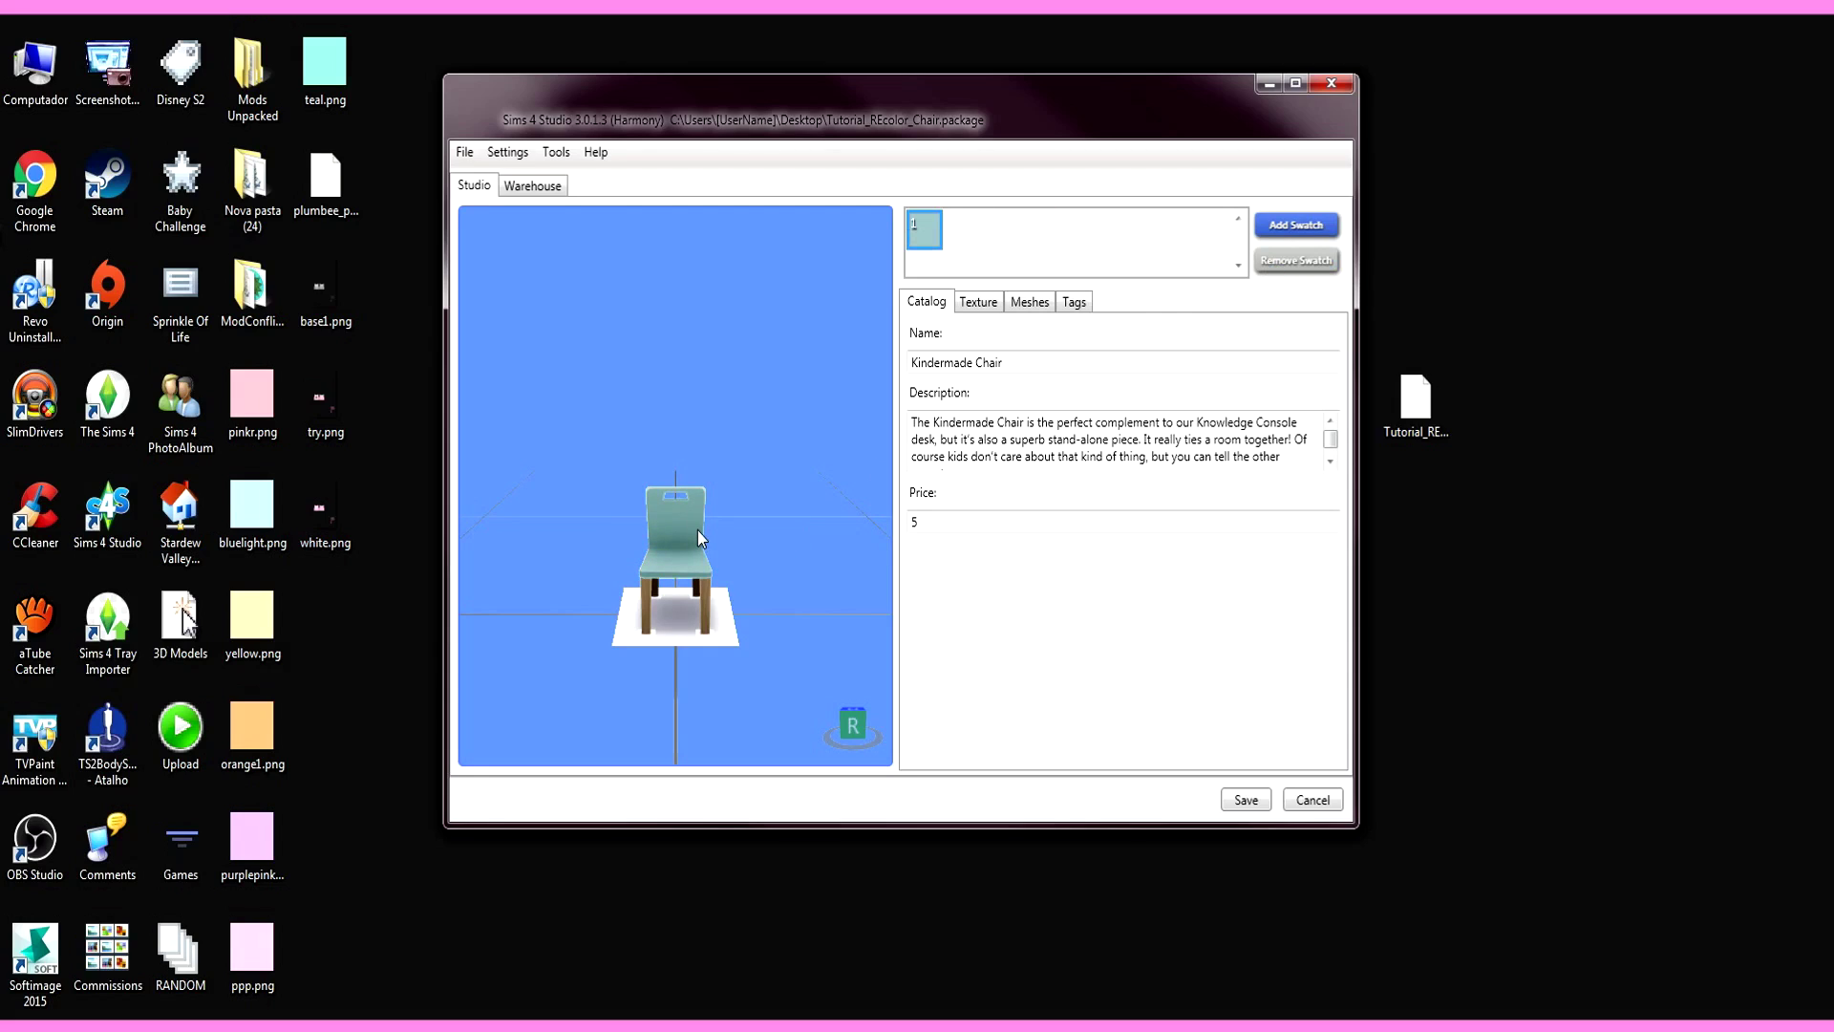
left_click(1296, 225)
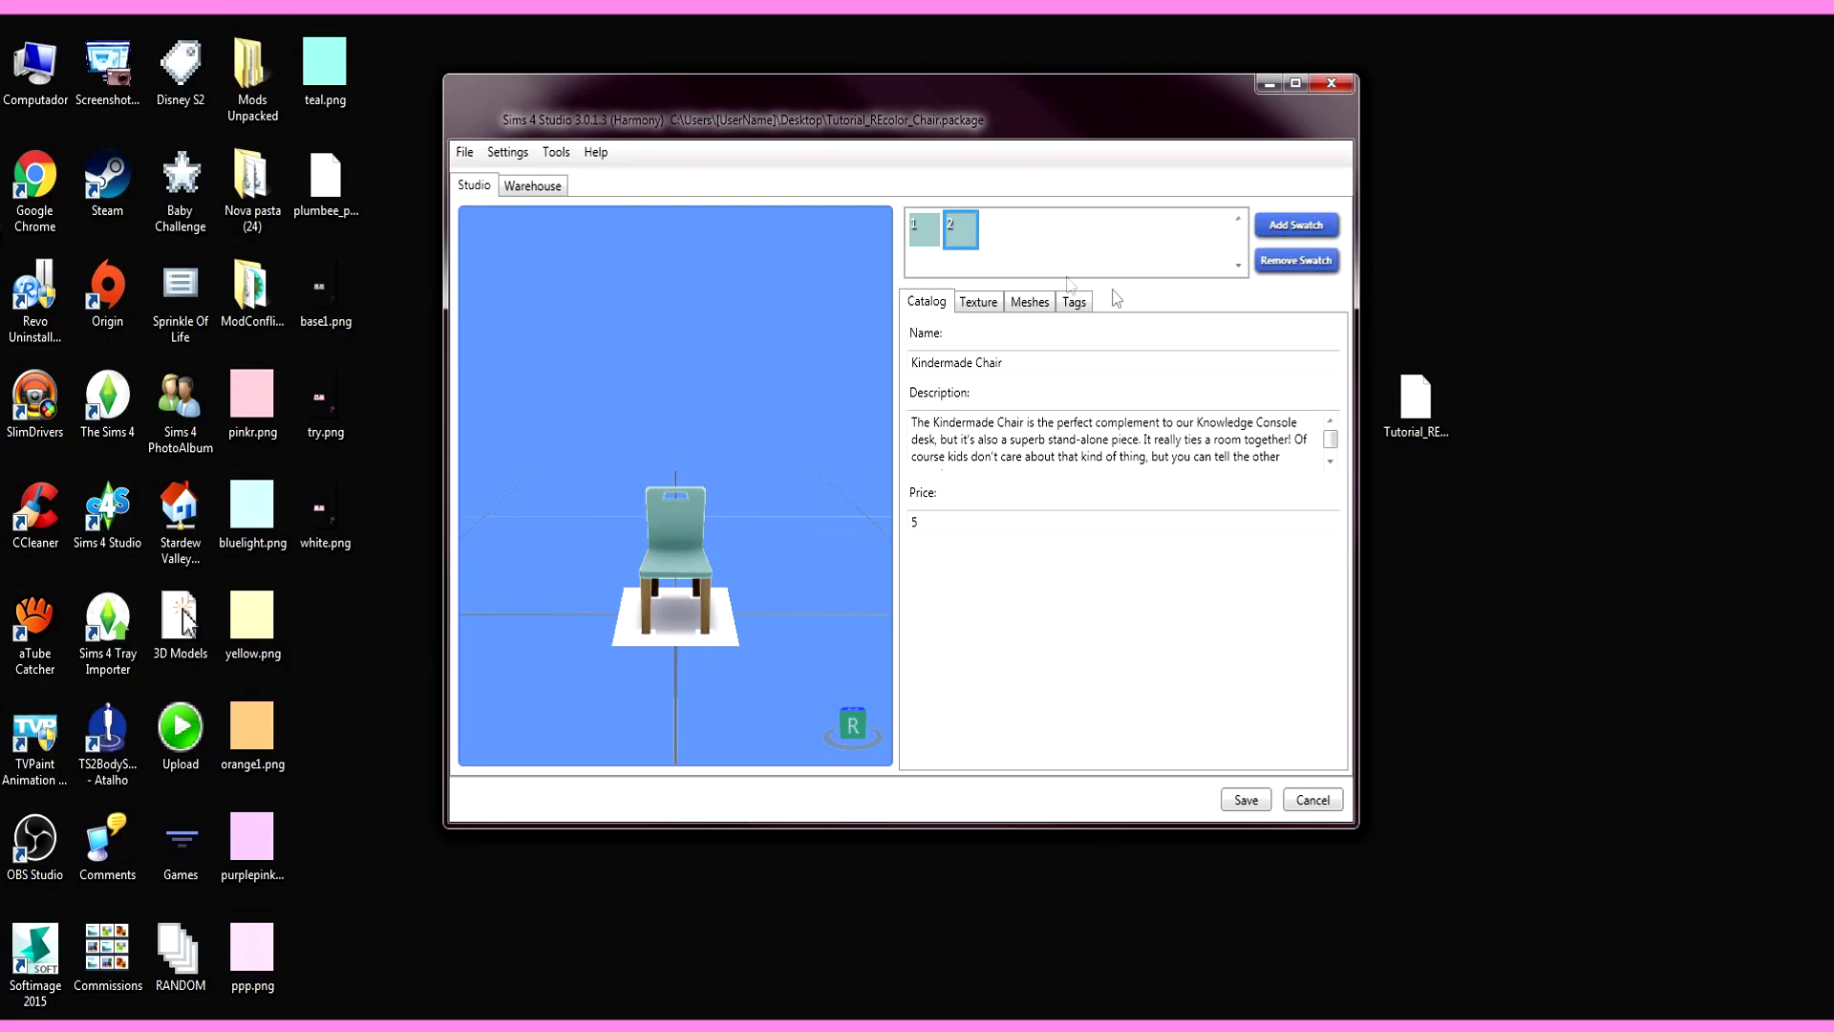
Step: Export the first swatch's texture to the desktop as the PNG chairbase, and open that file in Photoshop
left_click(926, 232)
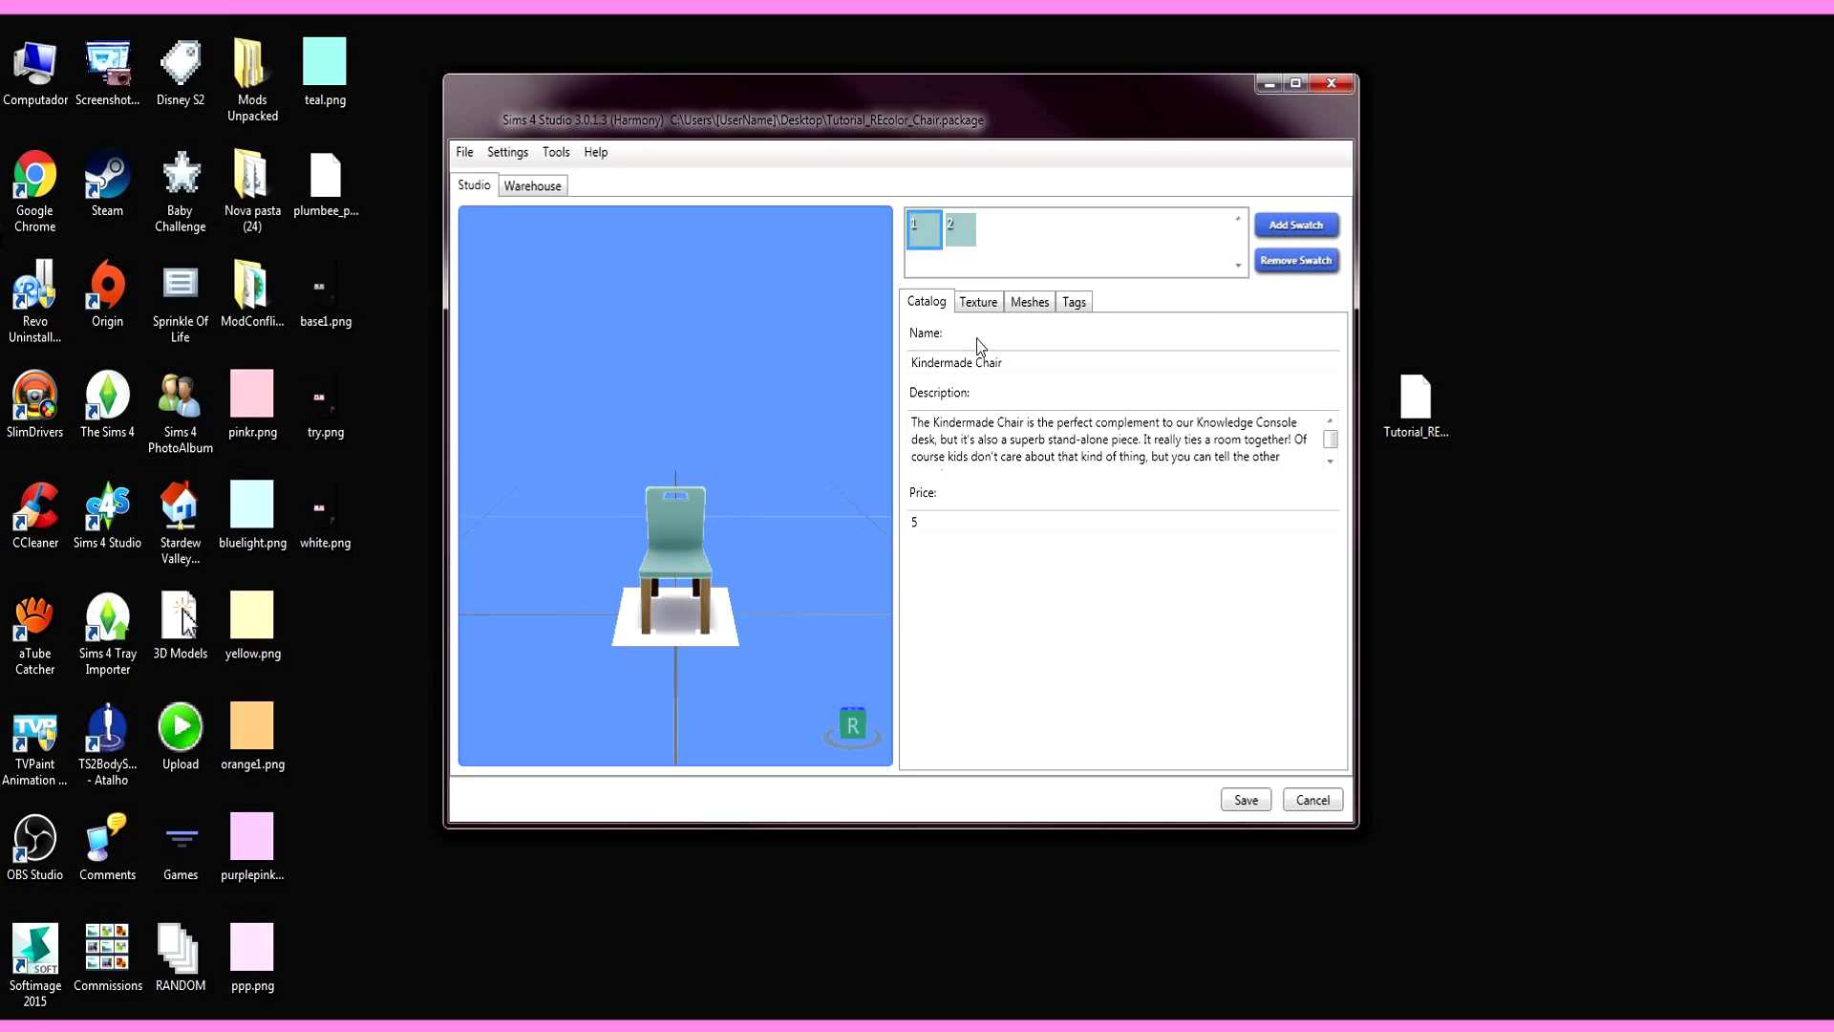
left_click(987, 306)
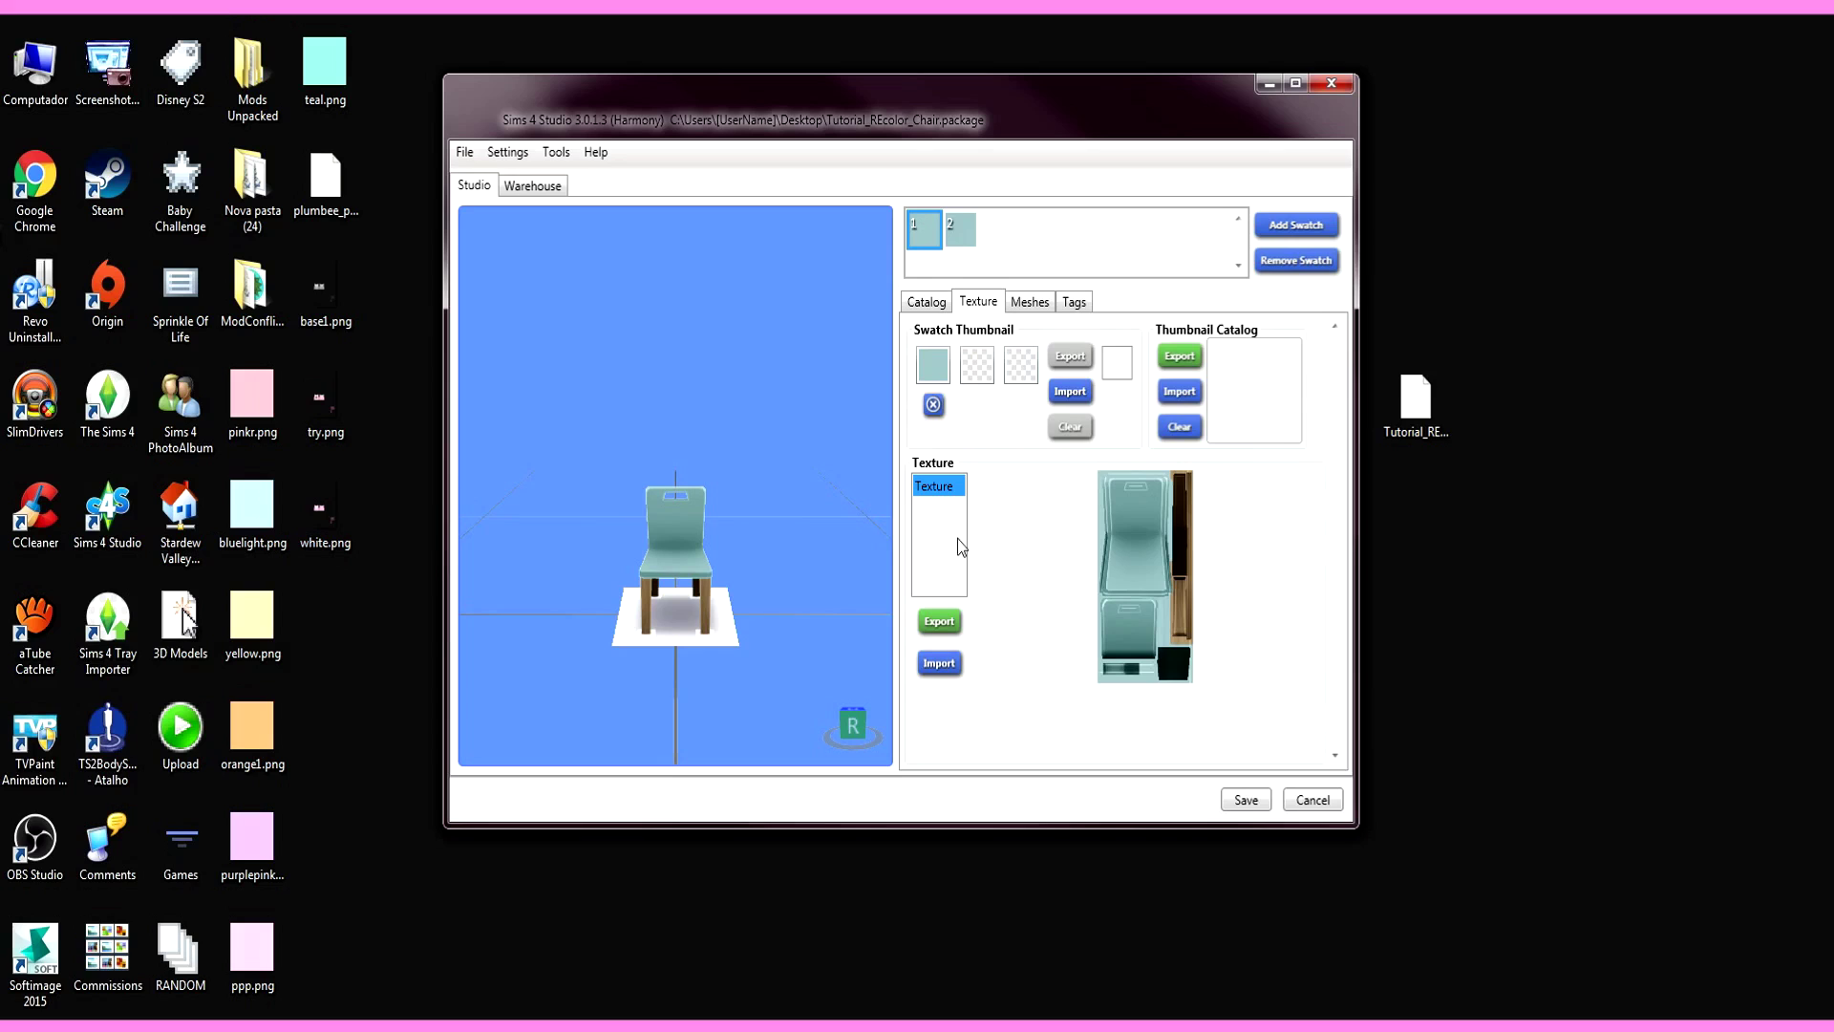
left_click(942, 624)
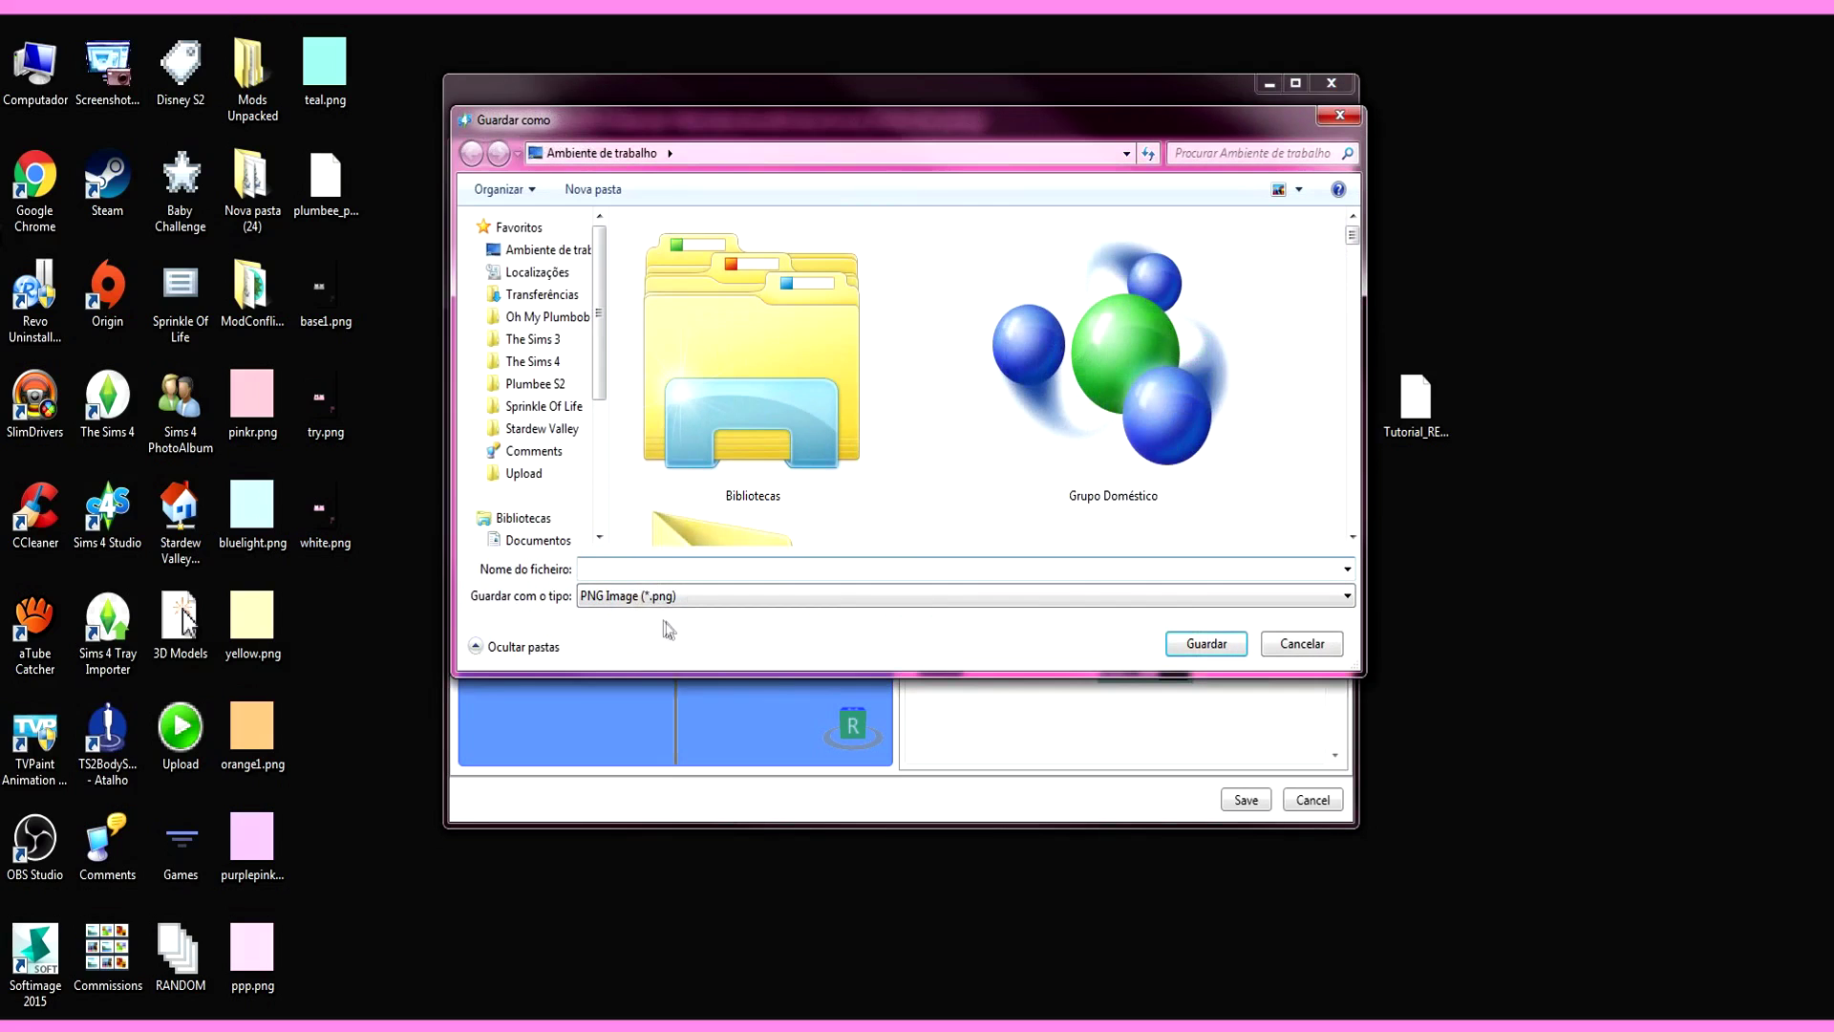
type("chairbase")
key("Return")
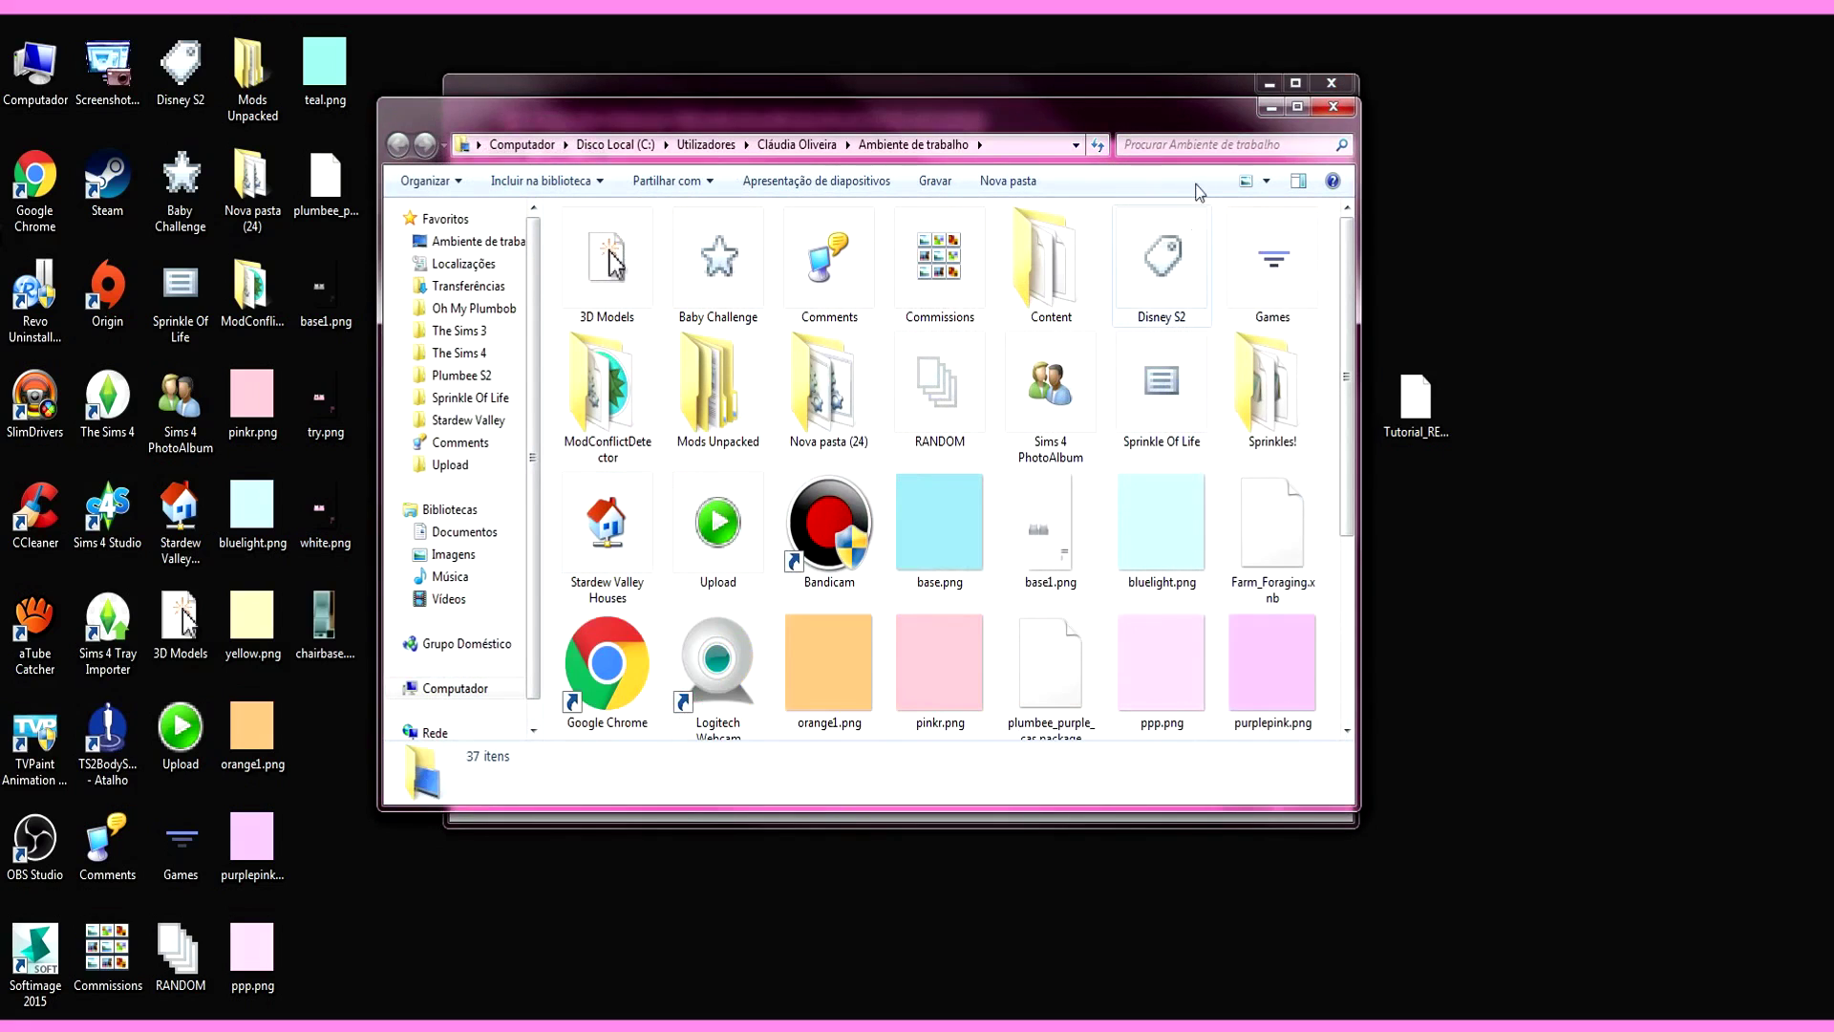
left_click(1330, 107)
left_click_drag(325, 626, 1413, 287)
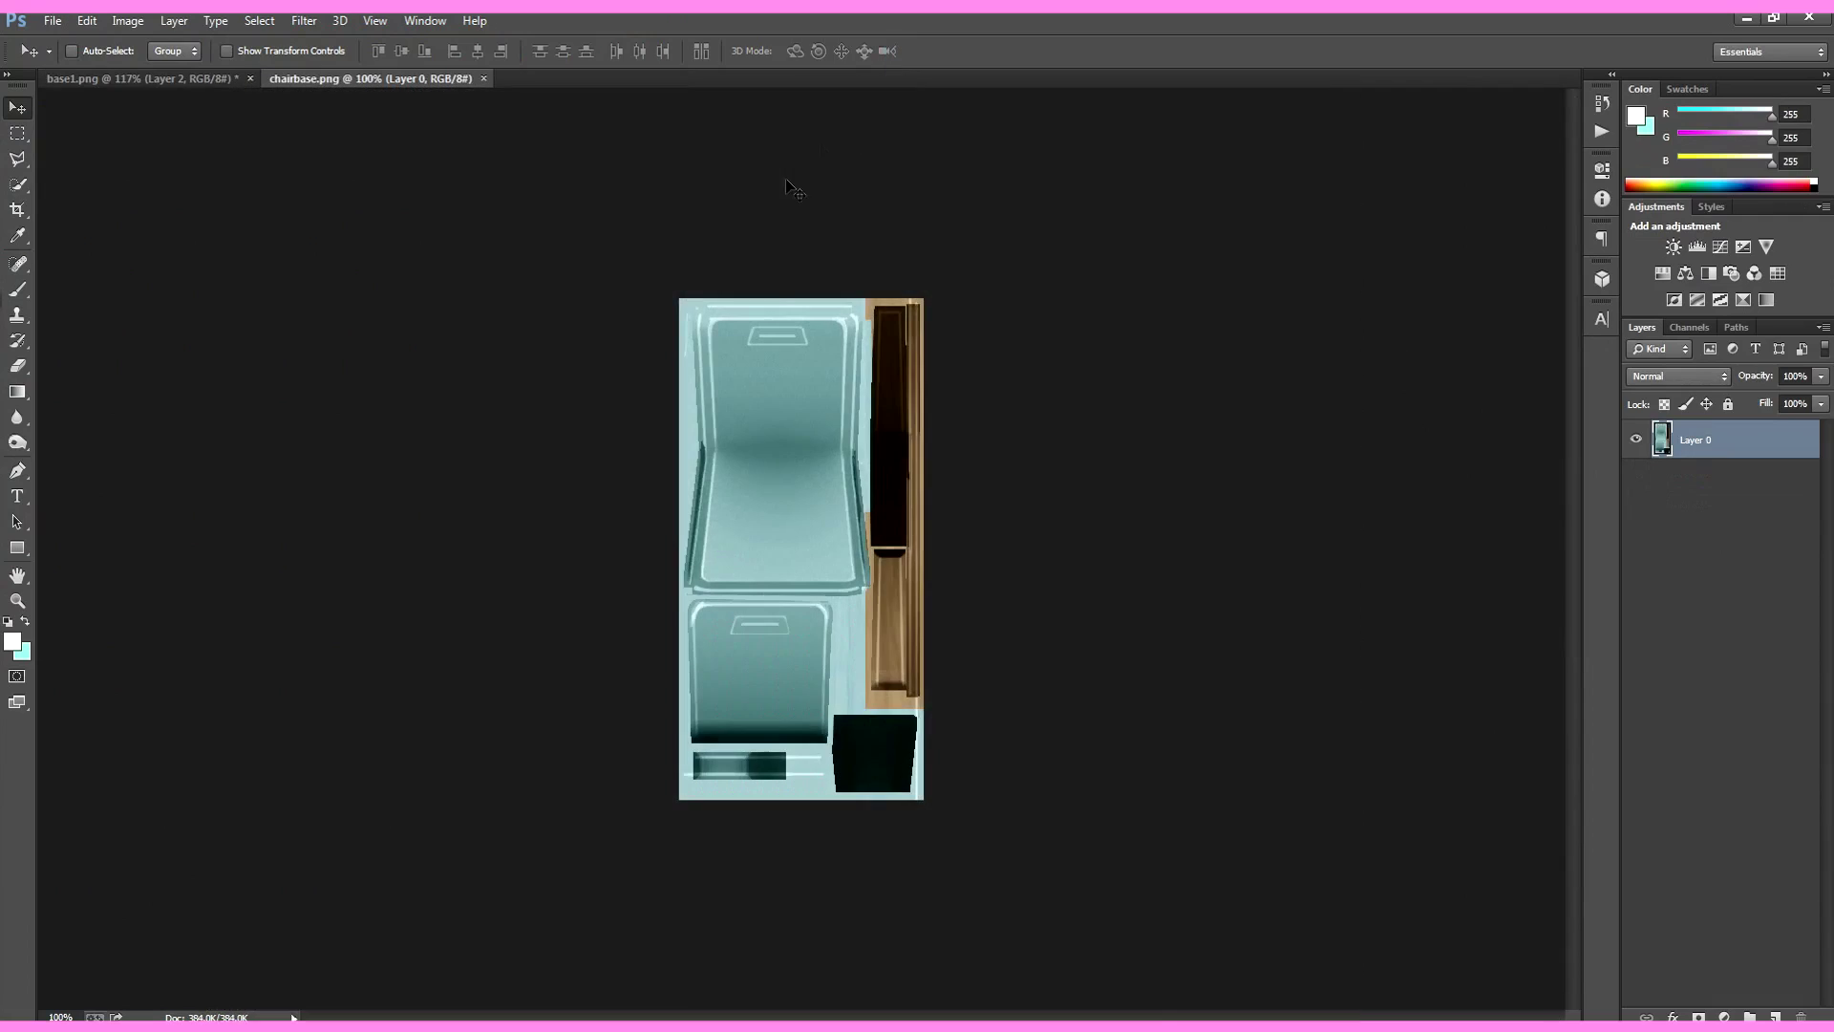
Step: Select the teal areas of the chair texture with rectangular marquees, leaving out the wooden leg area
scroll(776, 329, "up", 4, "alt")
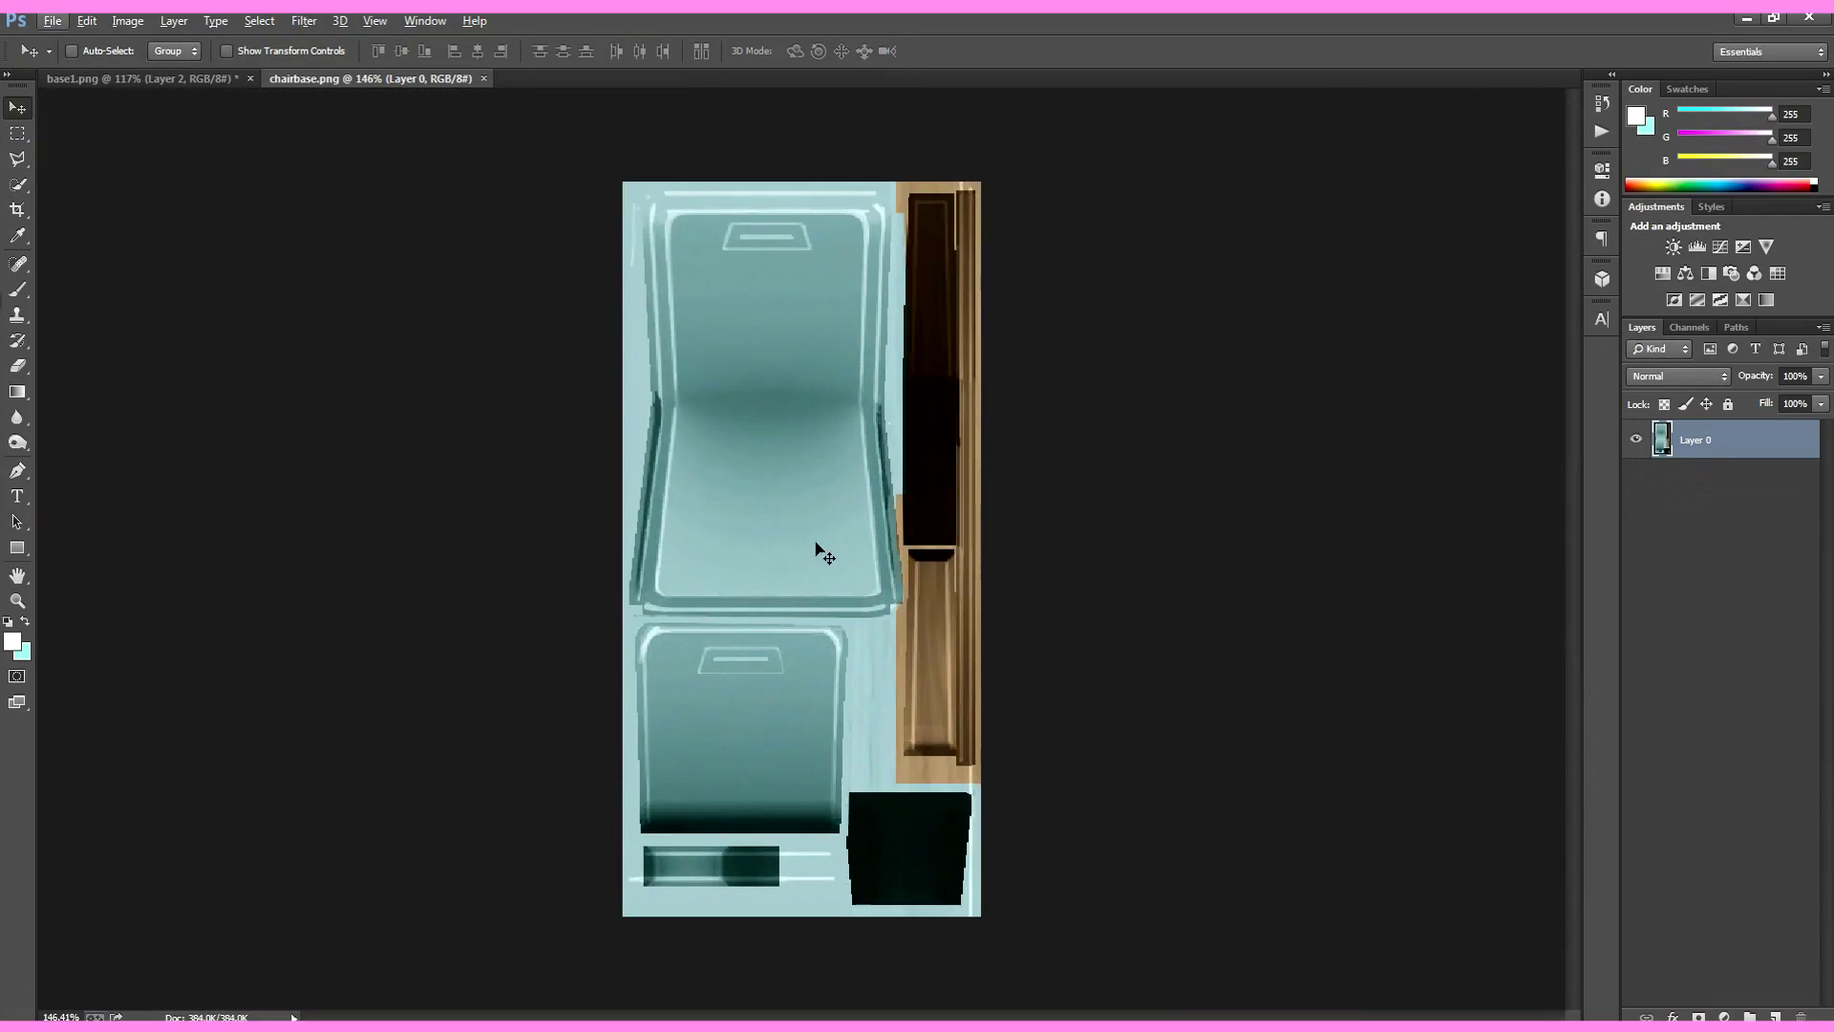
left_click(17, 133)
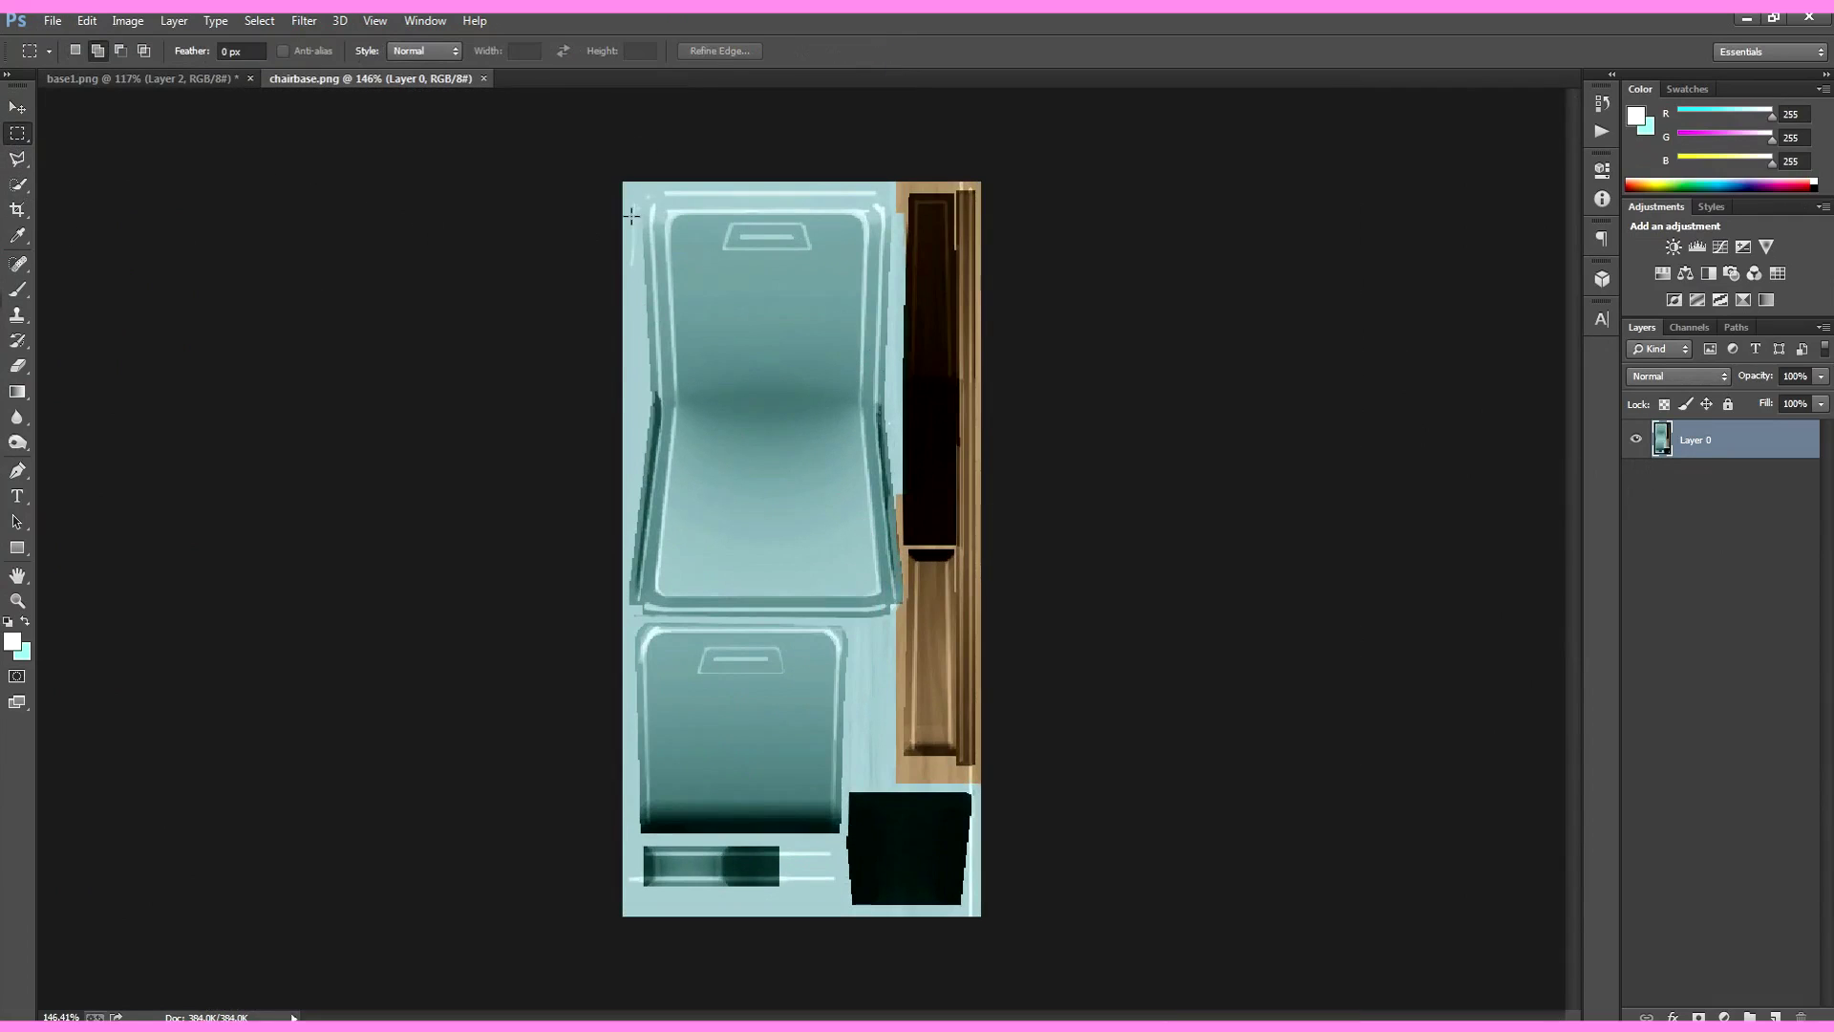
scroll(727, 238, "up", 4, "alt")
scroll(668, 239, "up", 5, "alt")
left_click_drag(461, 167, 1169, 719)
scroll(1241, 669, "up", 1)
left_click_drag(1423, 770, 1168, 368)
scroll(1453, 606, "up", 1)
left_click_drag(1567, 653, 1566, 329)
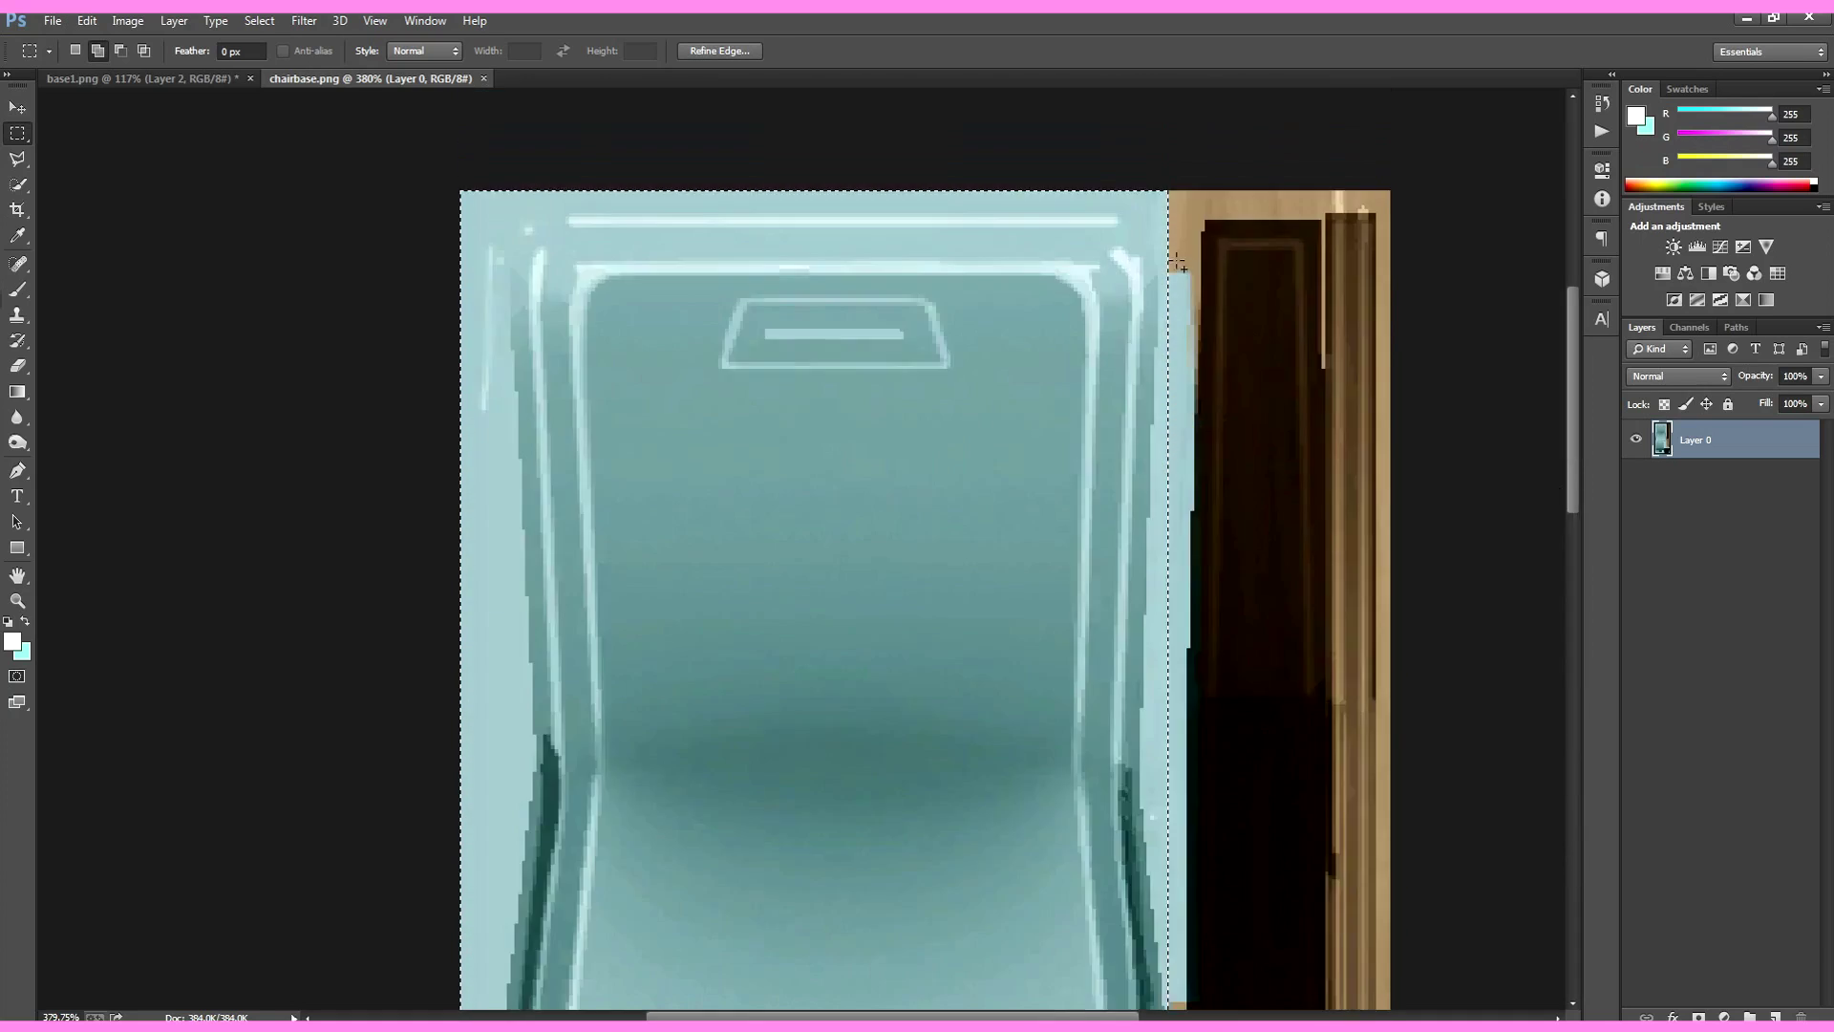
scroll(1206, 470, "up", 2, "alt")
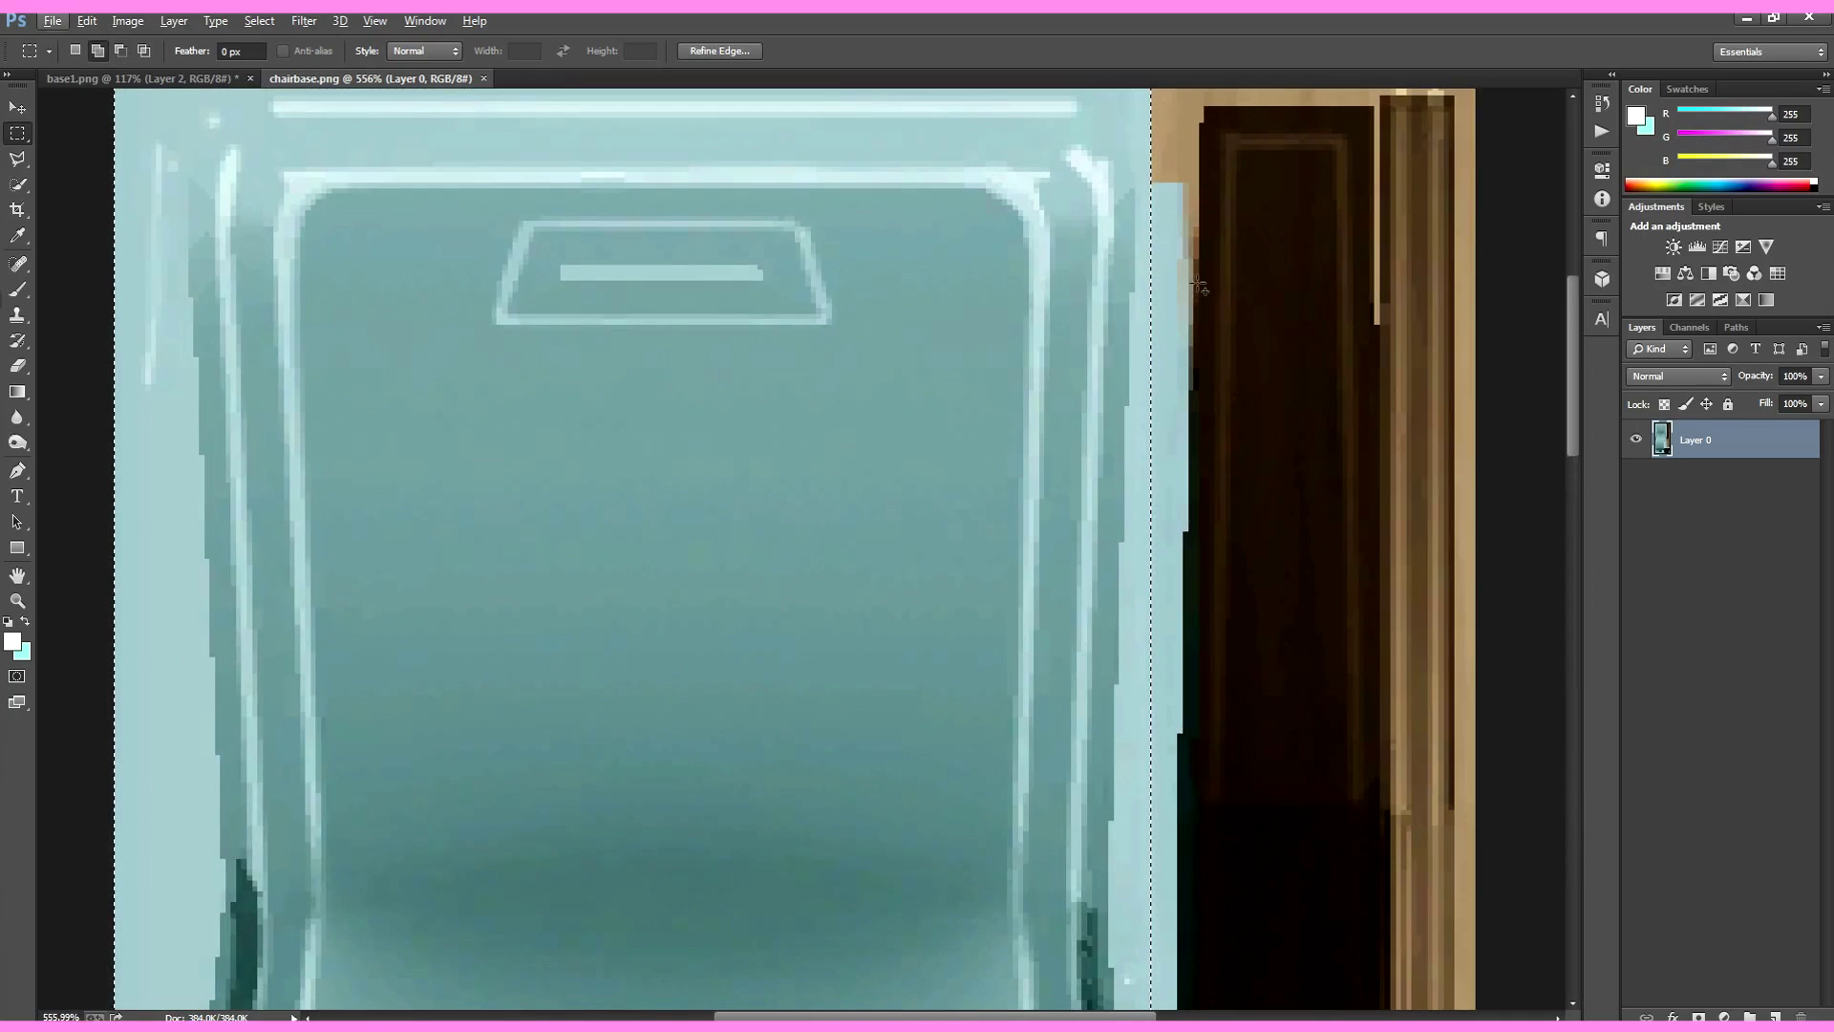
mouse_move(1140, 182)
left_mouse_down()
mouse_move(1184, 322)
mouse_move(1181, 543)
left_mouse_up()
Step: Refine the selection with Quick Selection so it follows the uneven border between the teal seat parts and the wood
left_click(18, 185)
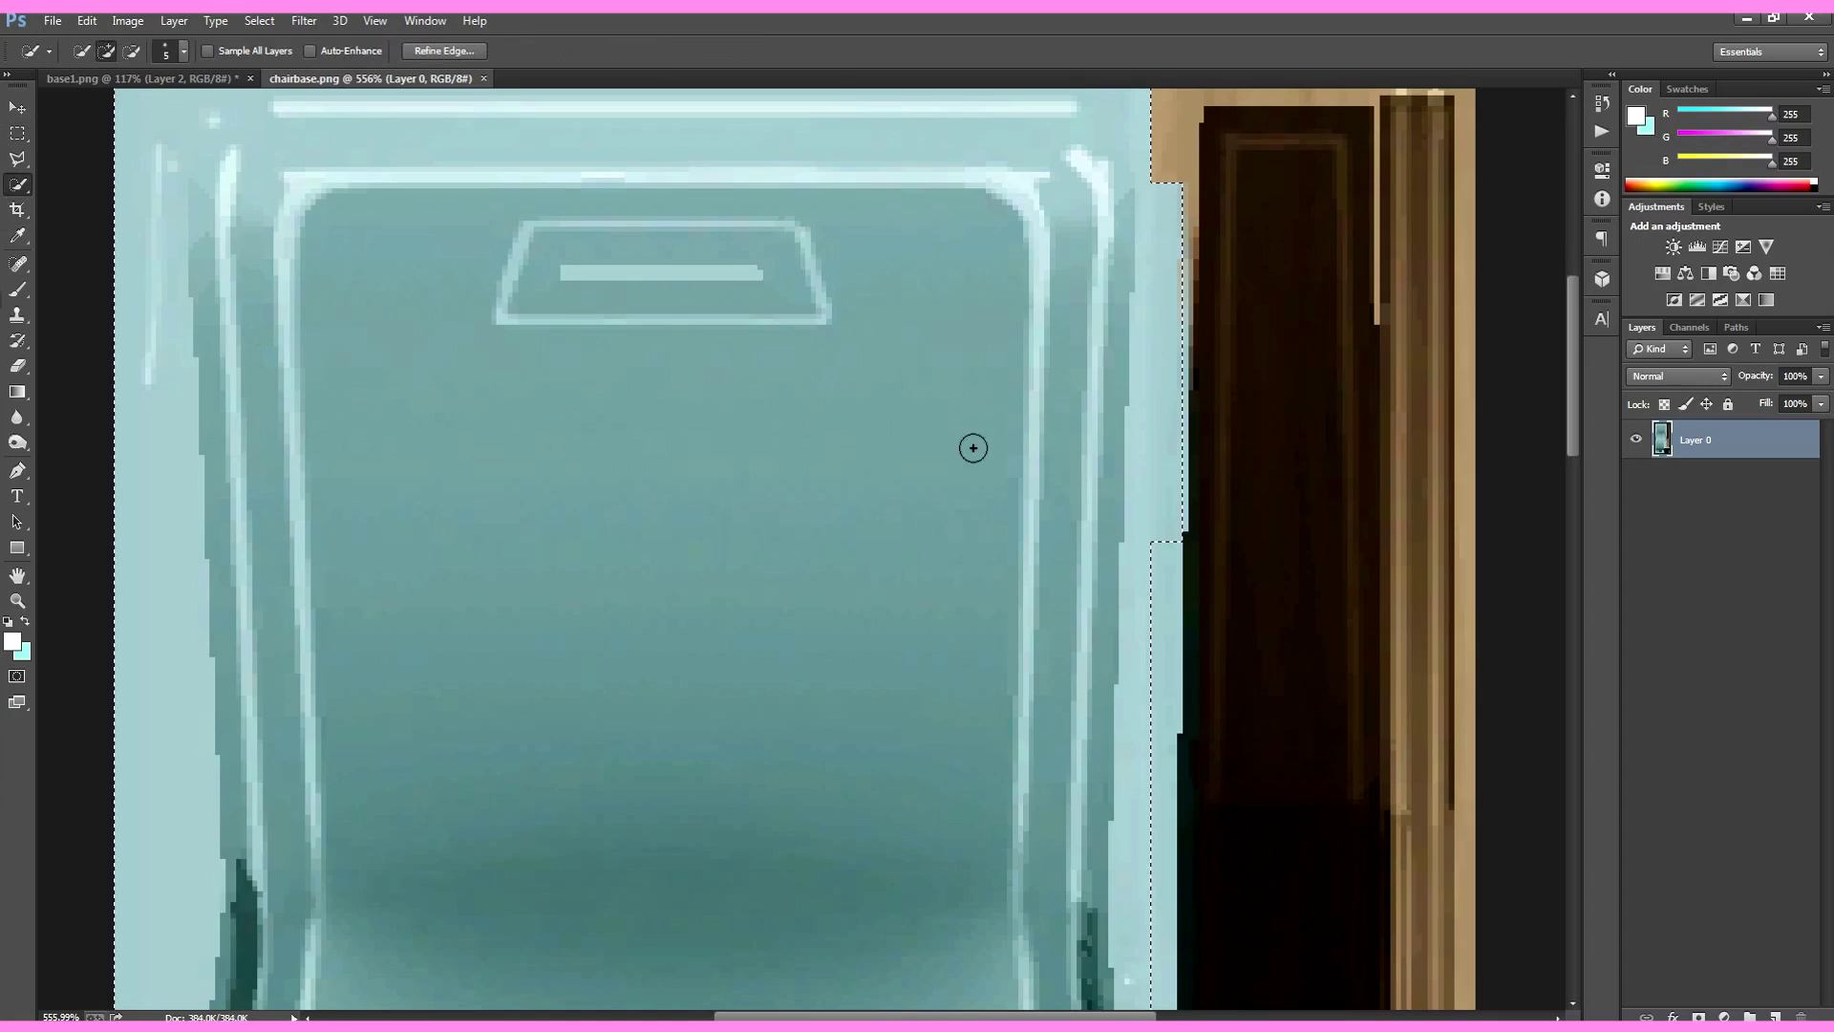
left_click_drag(1171, 414, 1170, 651)
scroll(1242, 621, "down", 2)
scroll(1227, 401, "up", 1)
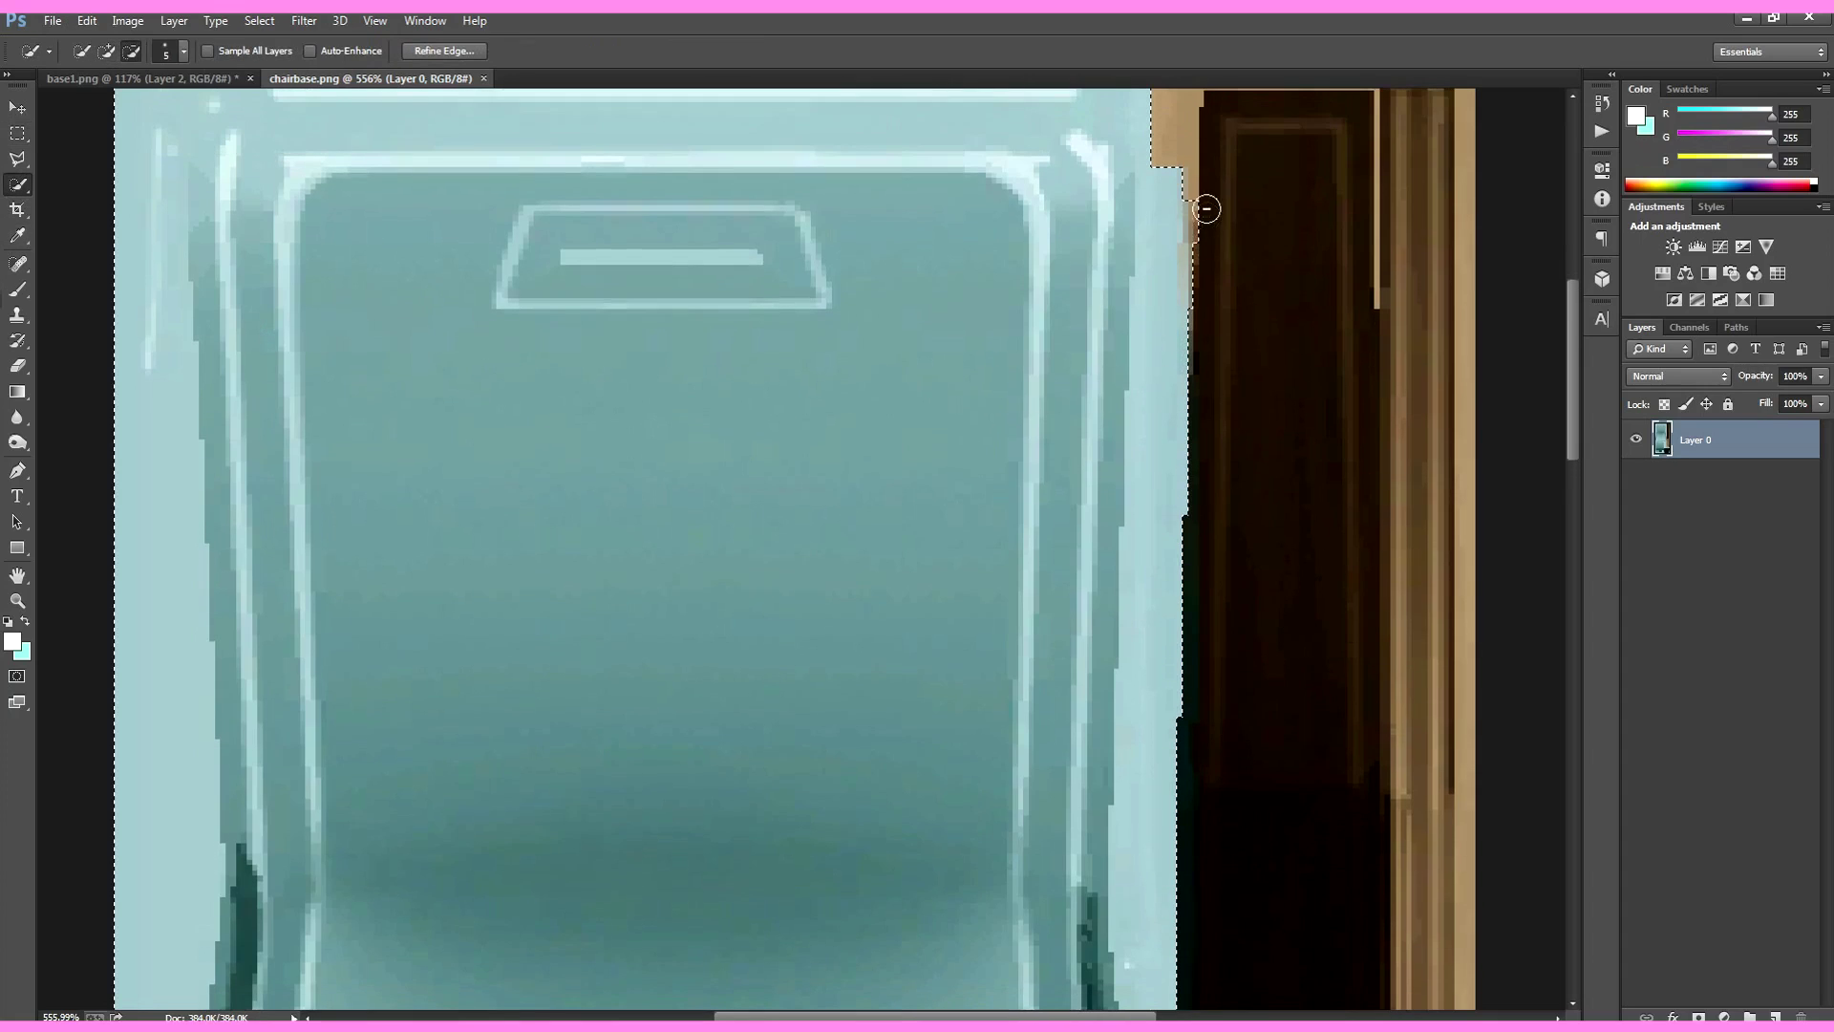
scroll(1220, 236, "down", 8)
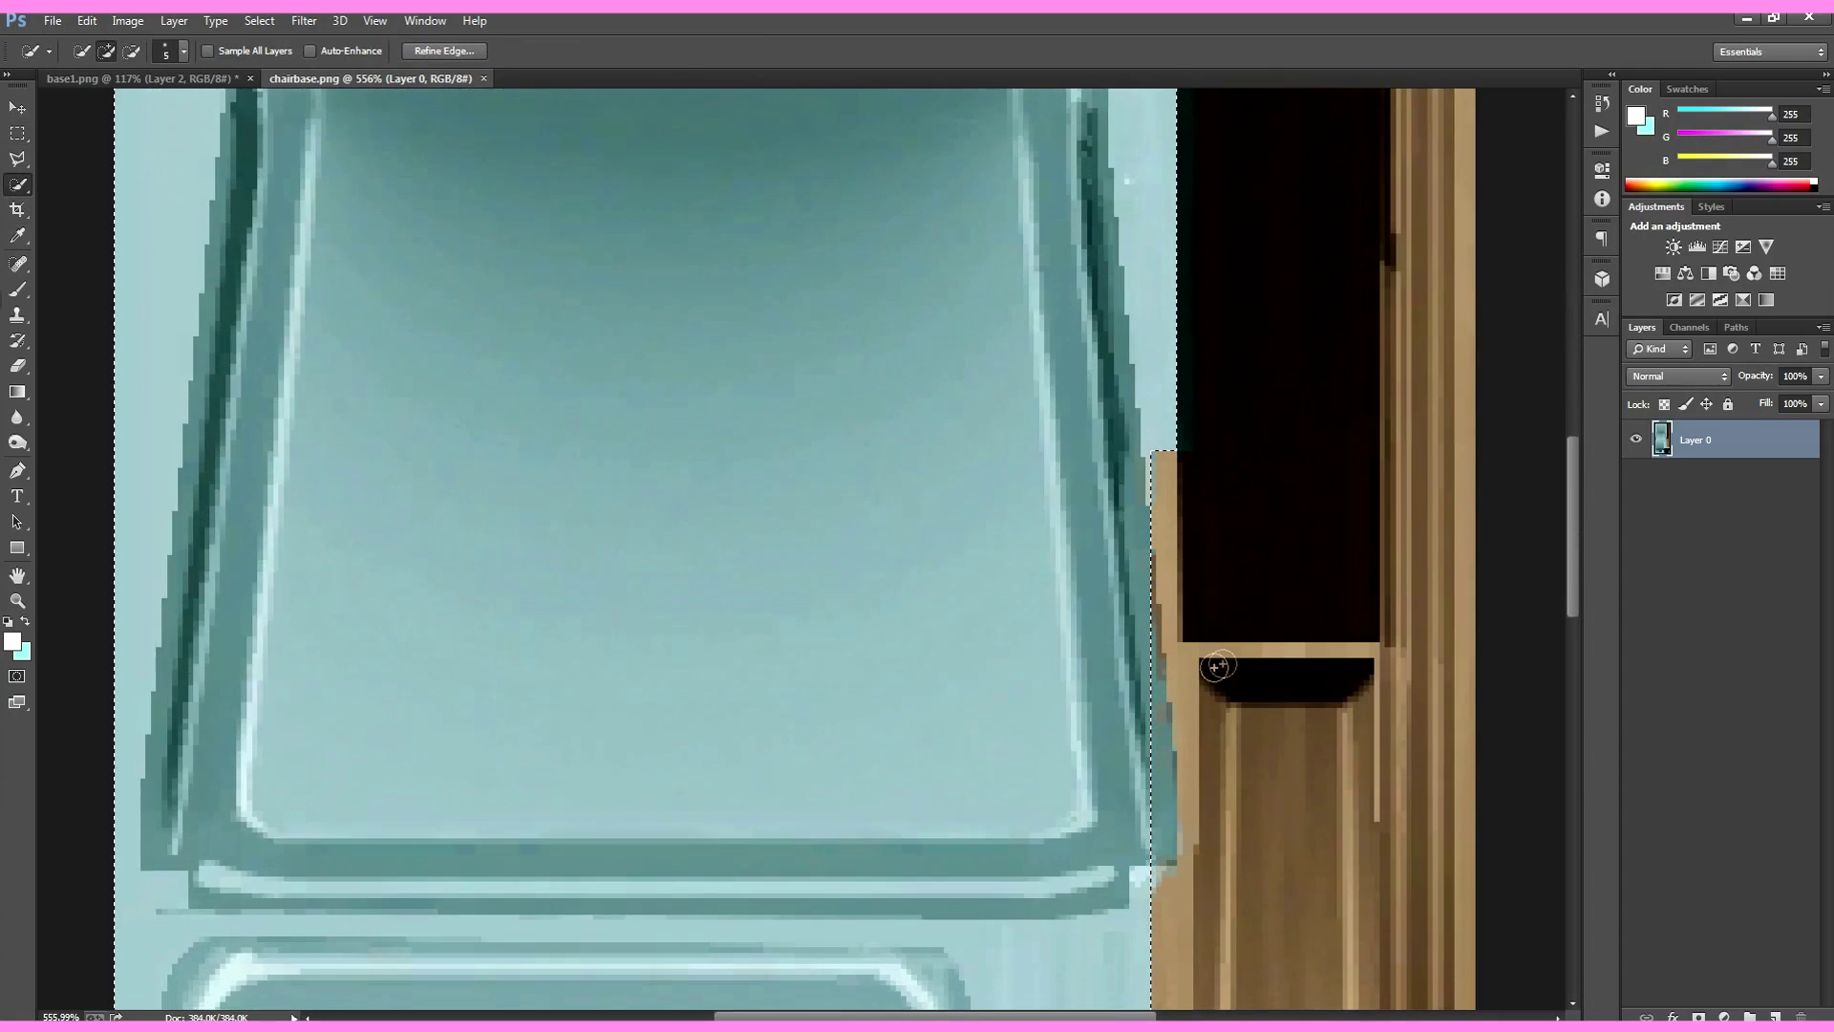
left_click(1162, 798)
scroll(1338, 745, "down", 5, "alt")
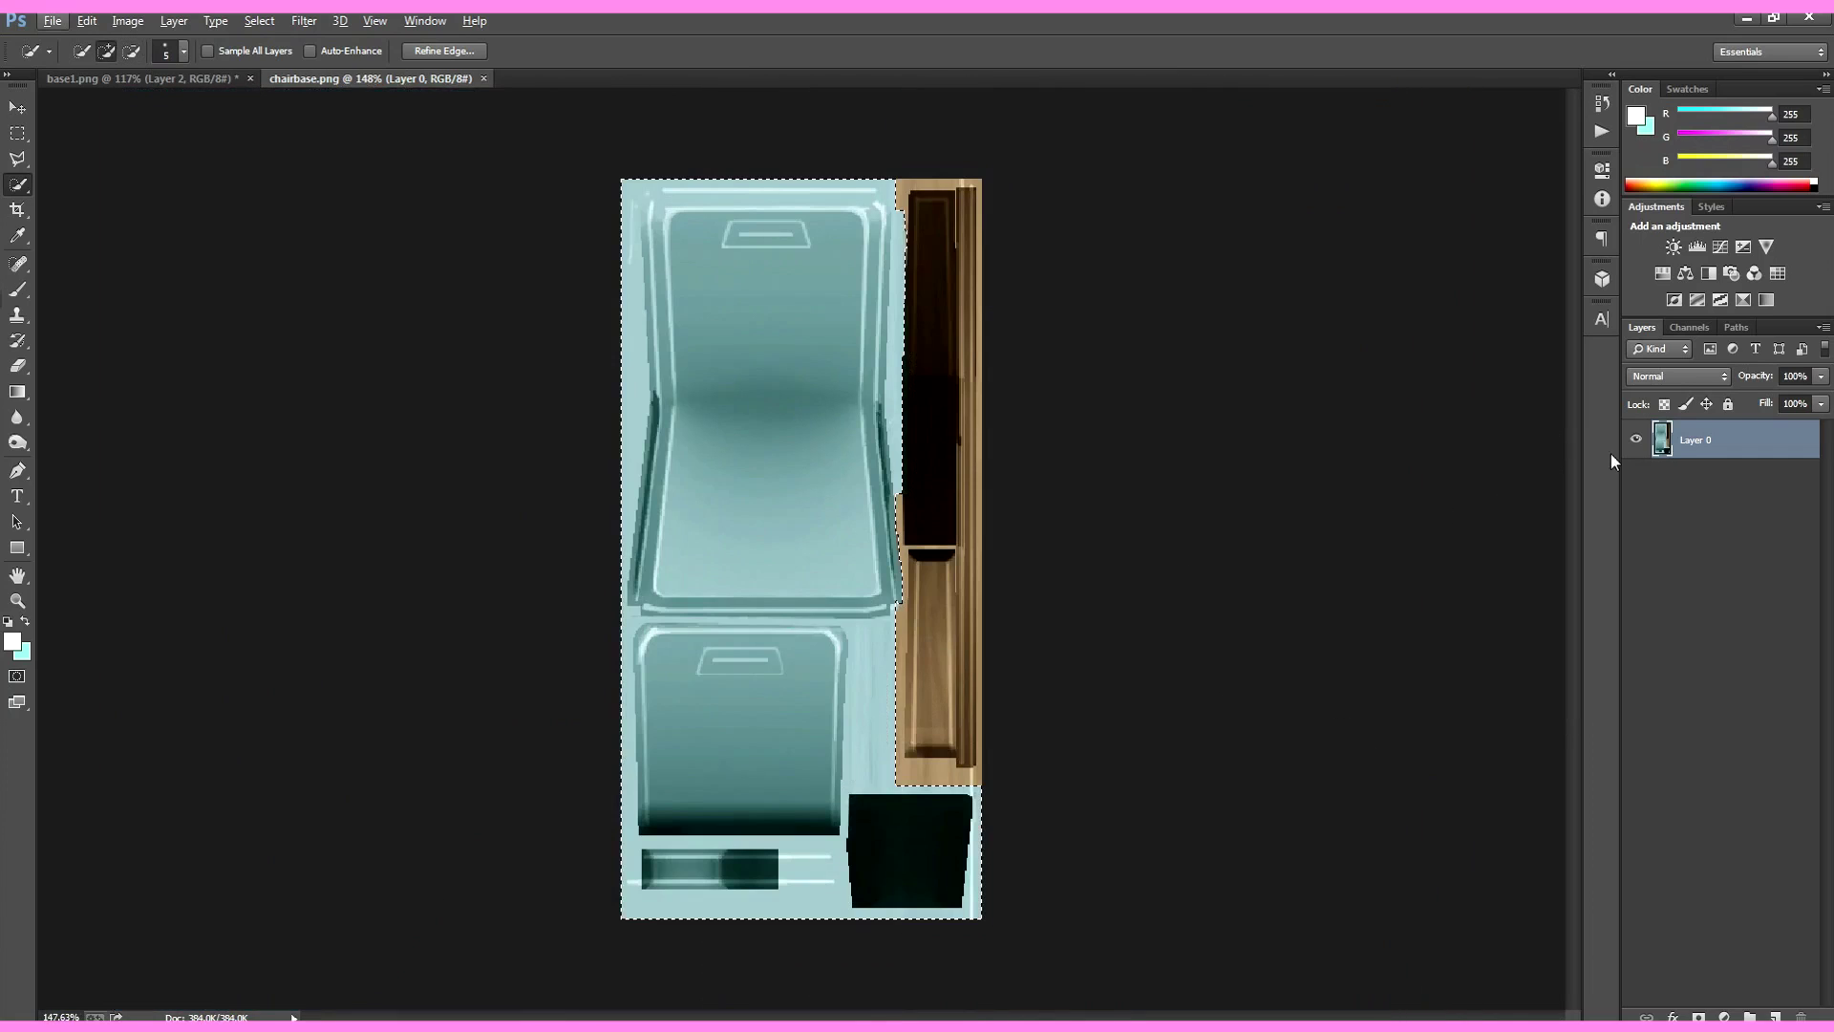
Step: Add a new layer and brush the selected chair area solid white
left_click(1774, 1017)
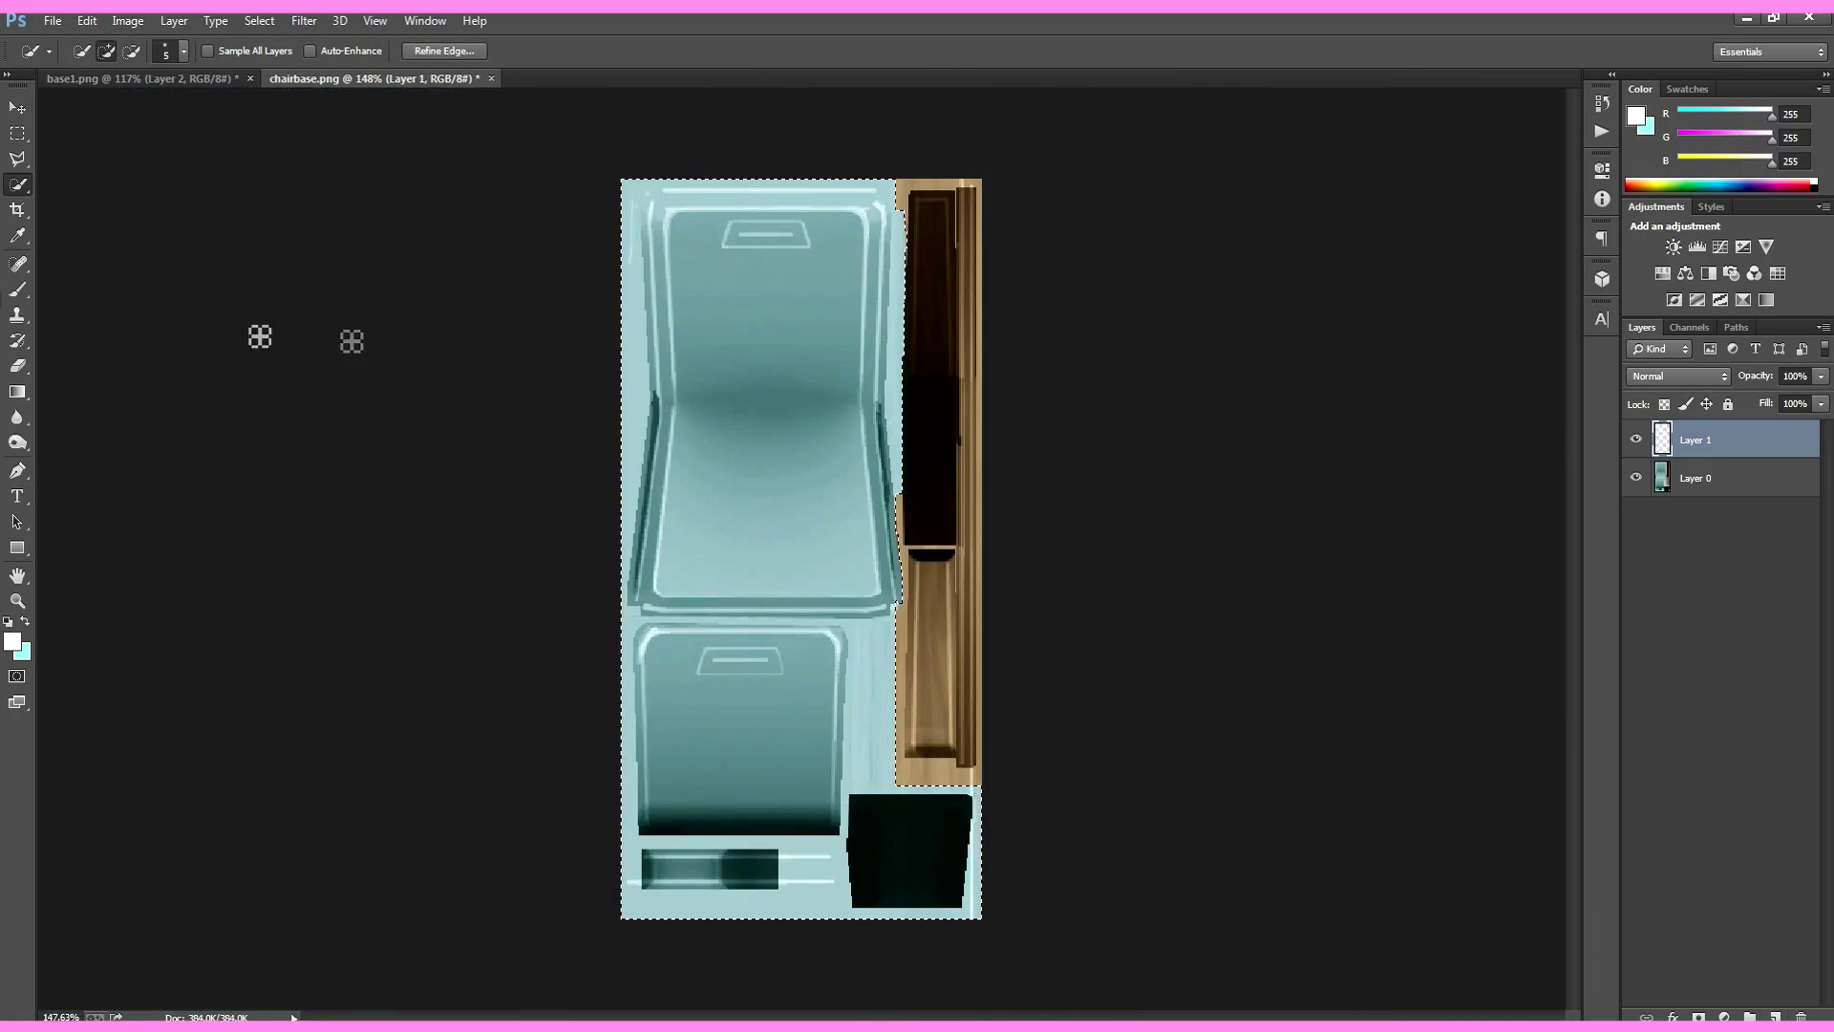
left_click(18, 289)
left_click(13, 641)
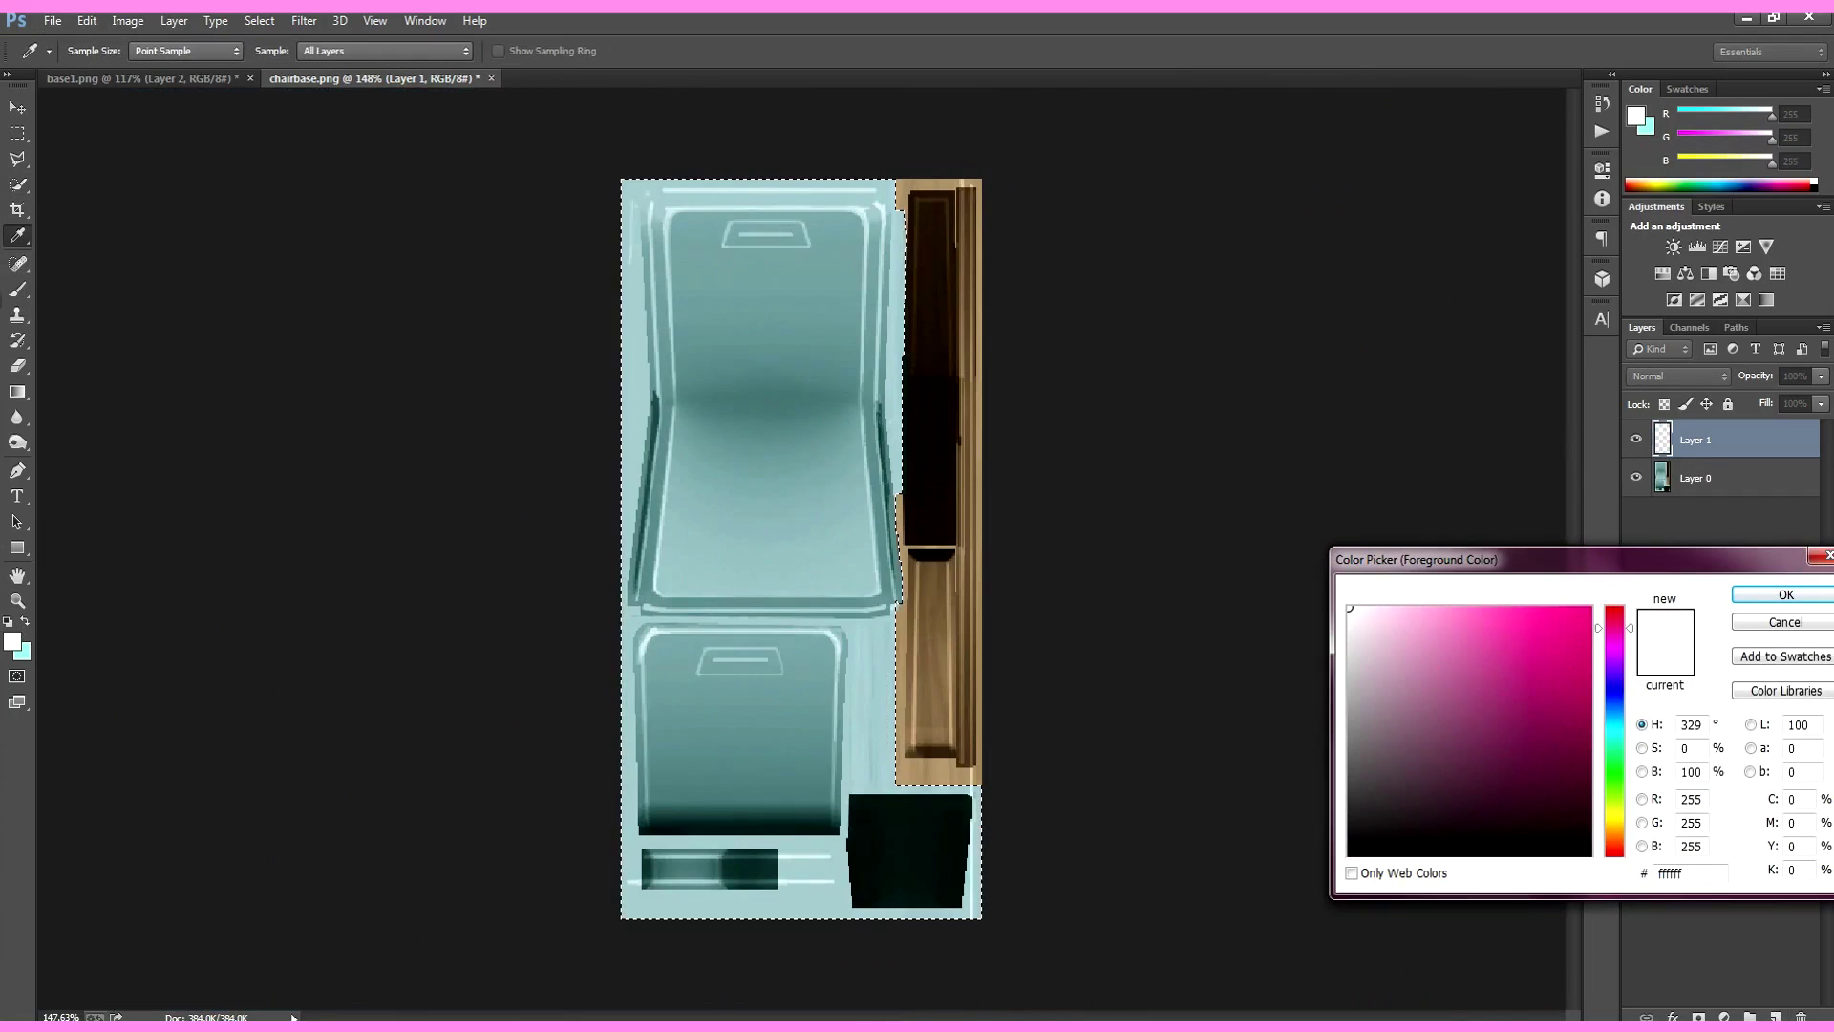
left_click(1815, 596)
mouse_move(773, 556)
left_mouse_down()
mouse_move(764, 258)
mouse_move(840, 191)
mouse_move(846, 572)
mouse_move(917, 860)
left_mouse_up()
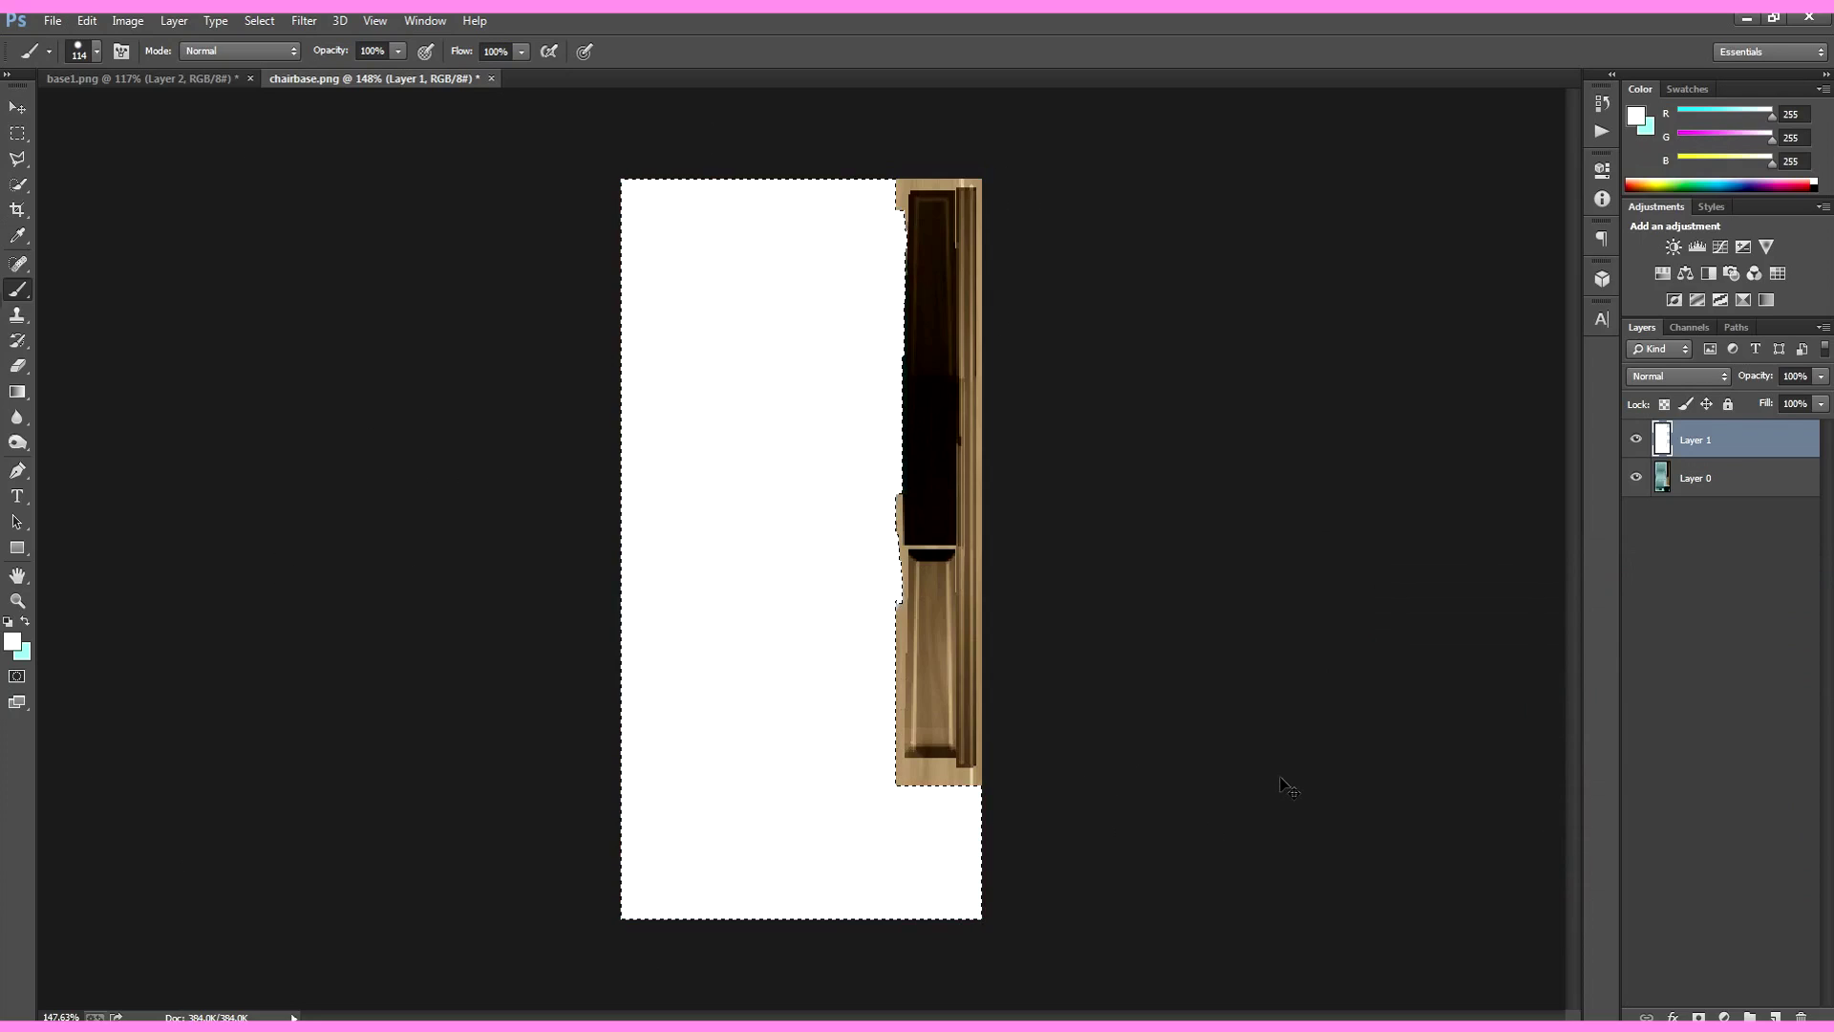
Step: Hide the white layer and desaturate the selected area of Layer 0 with Hue/Saturation at saturation -100
left_click(1636, 439)
left_click(1698, 485)
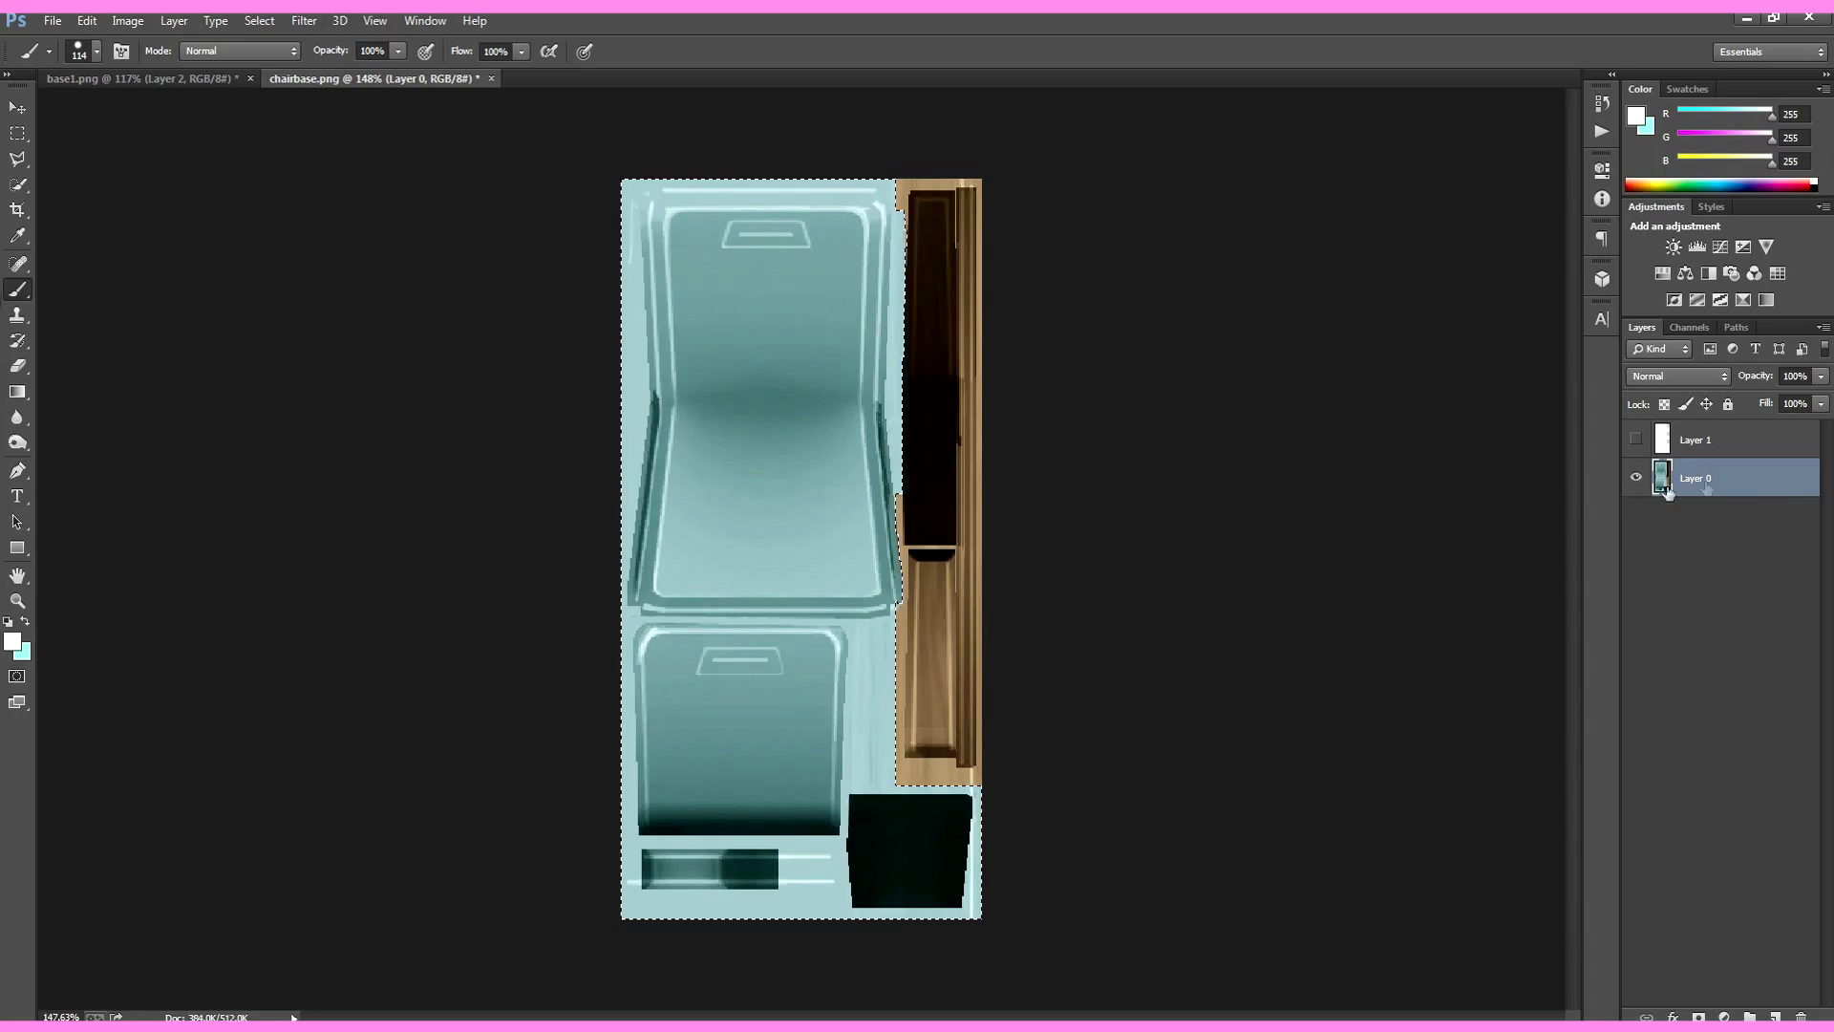
left_click(127, 20)
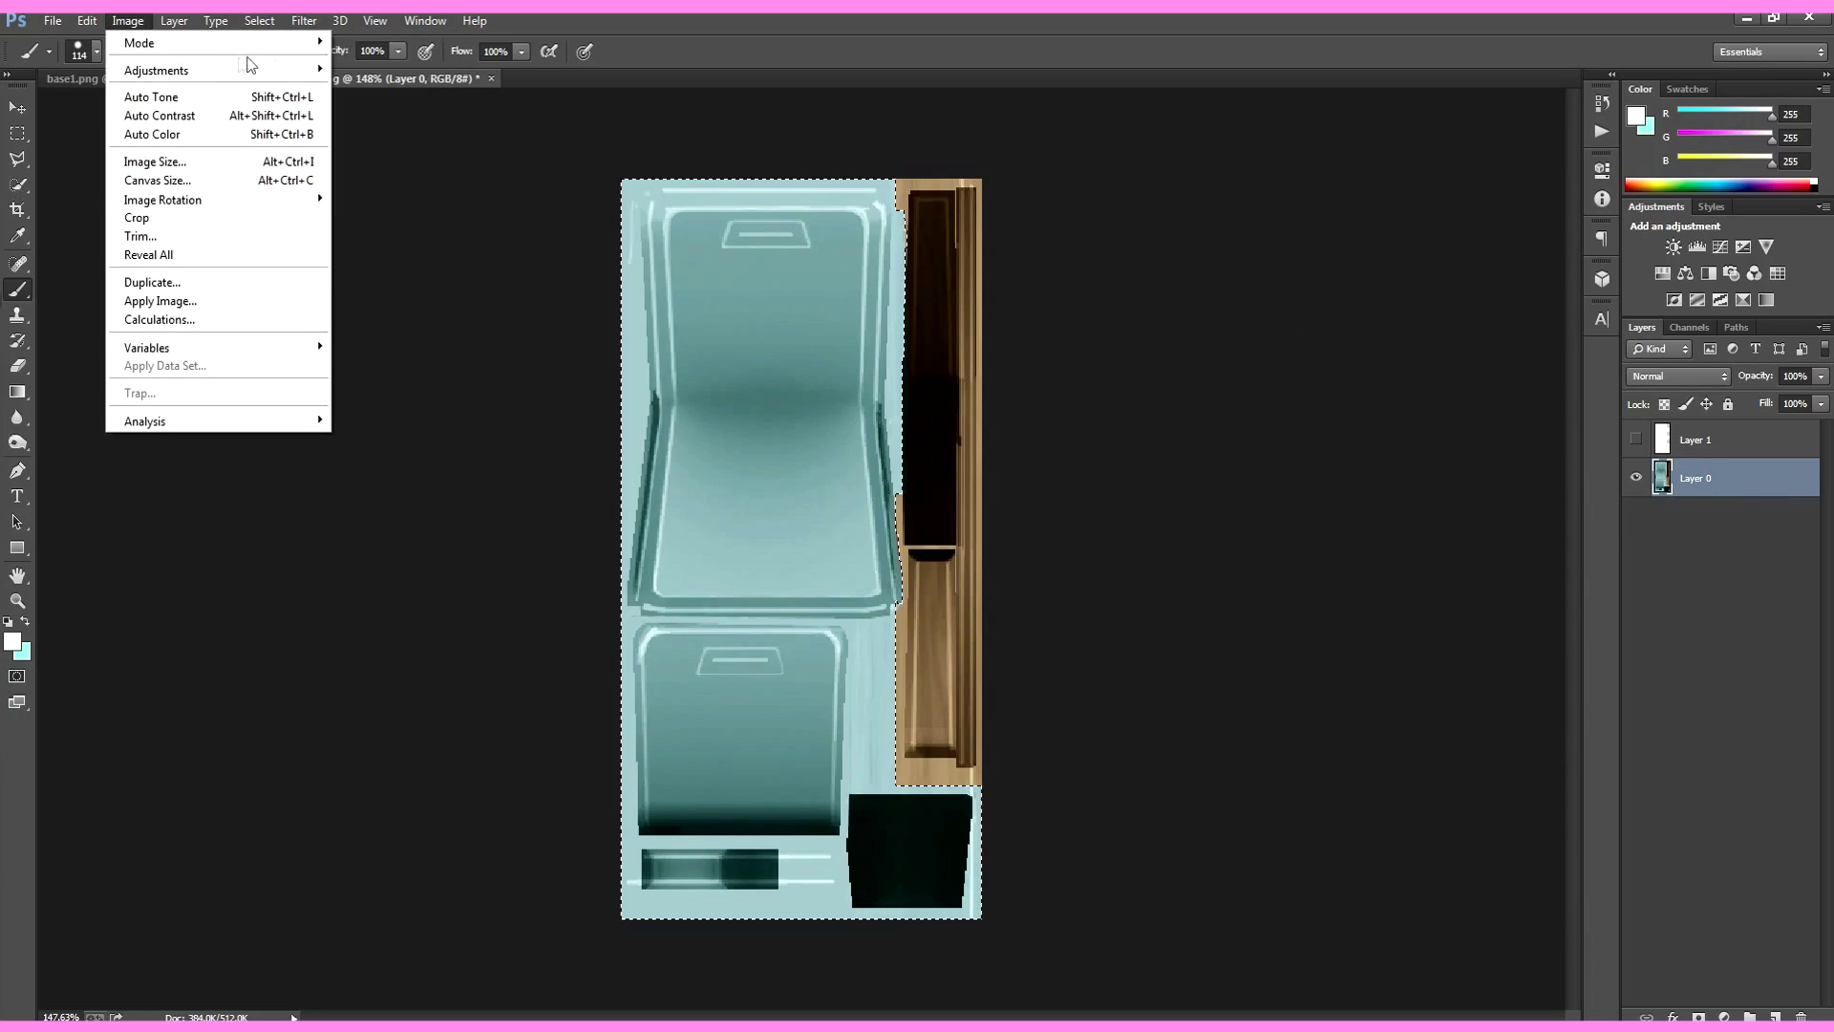
mouse_move(294, 69)
left_click(437, 172)
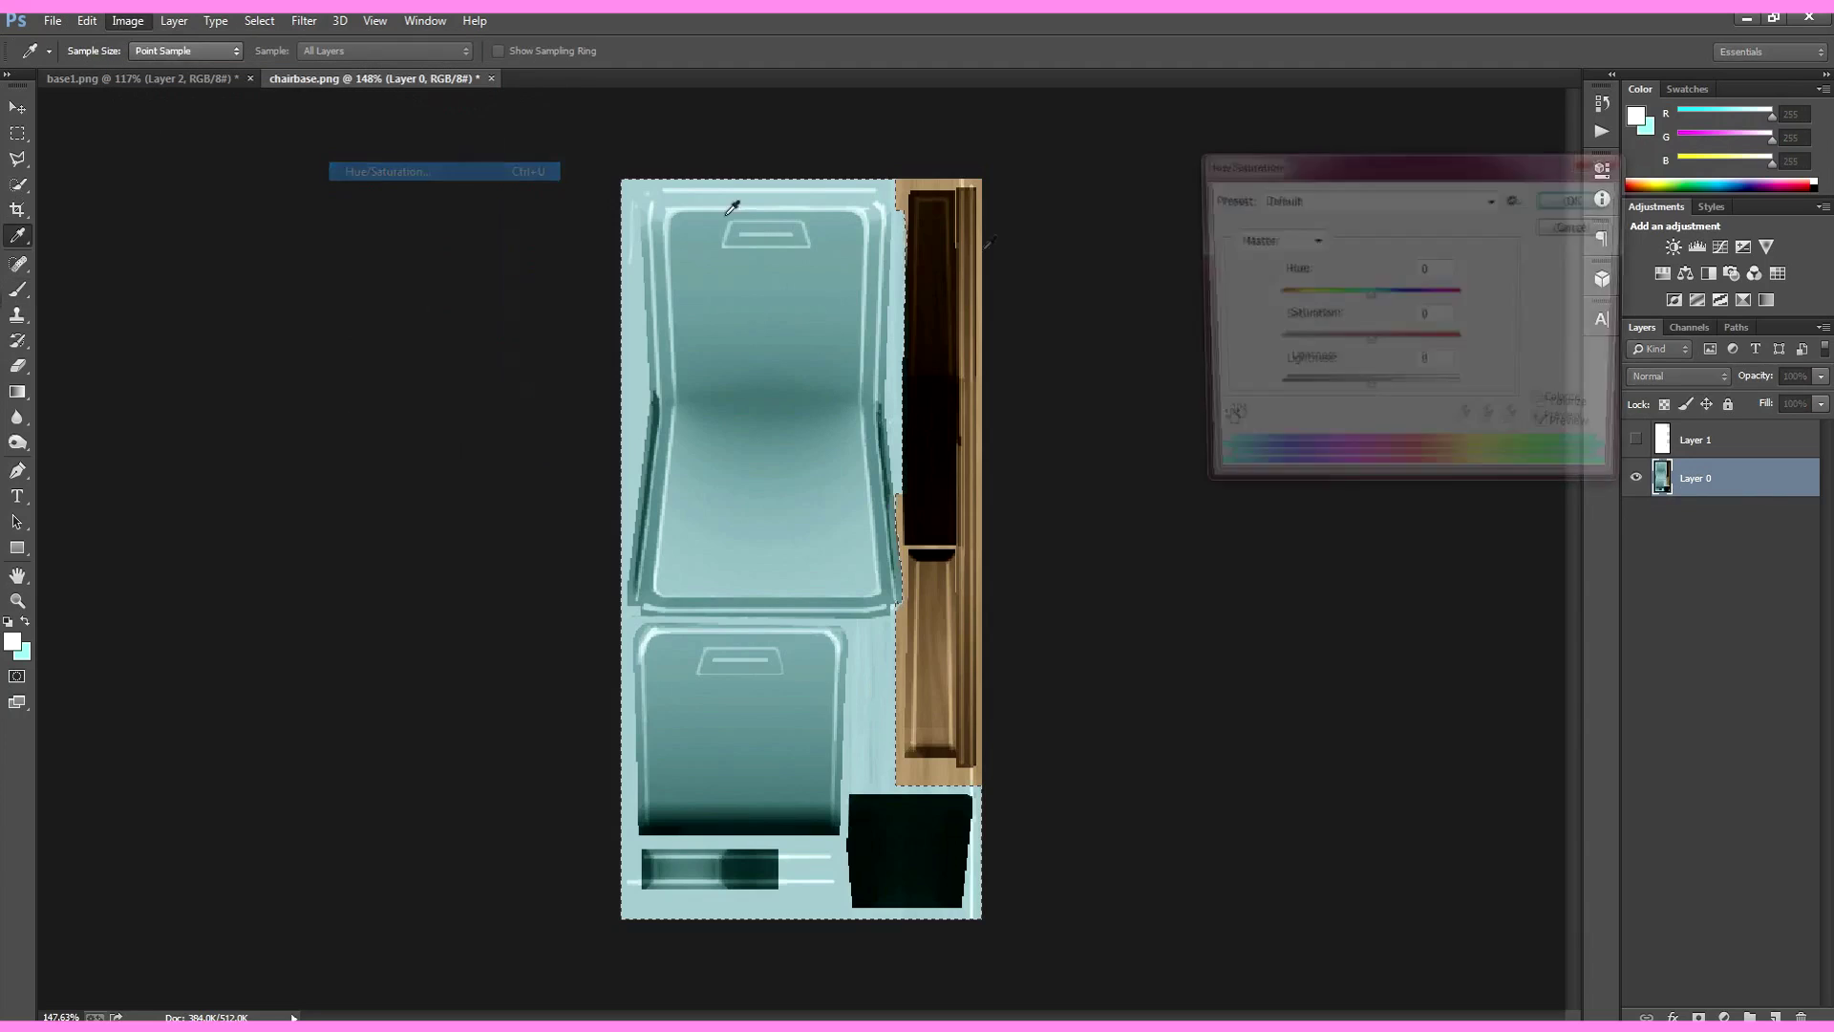
left_click_drag(1369, 341, 1235, 349)
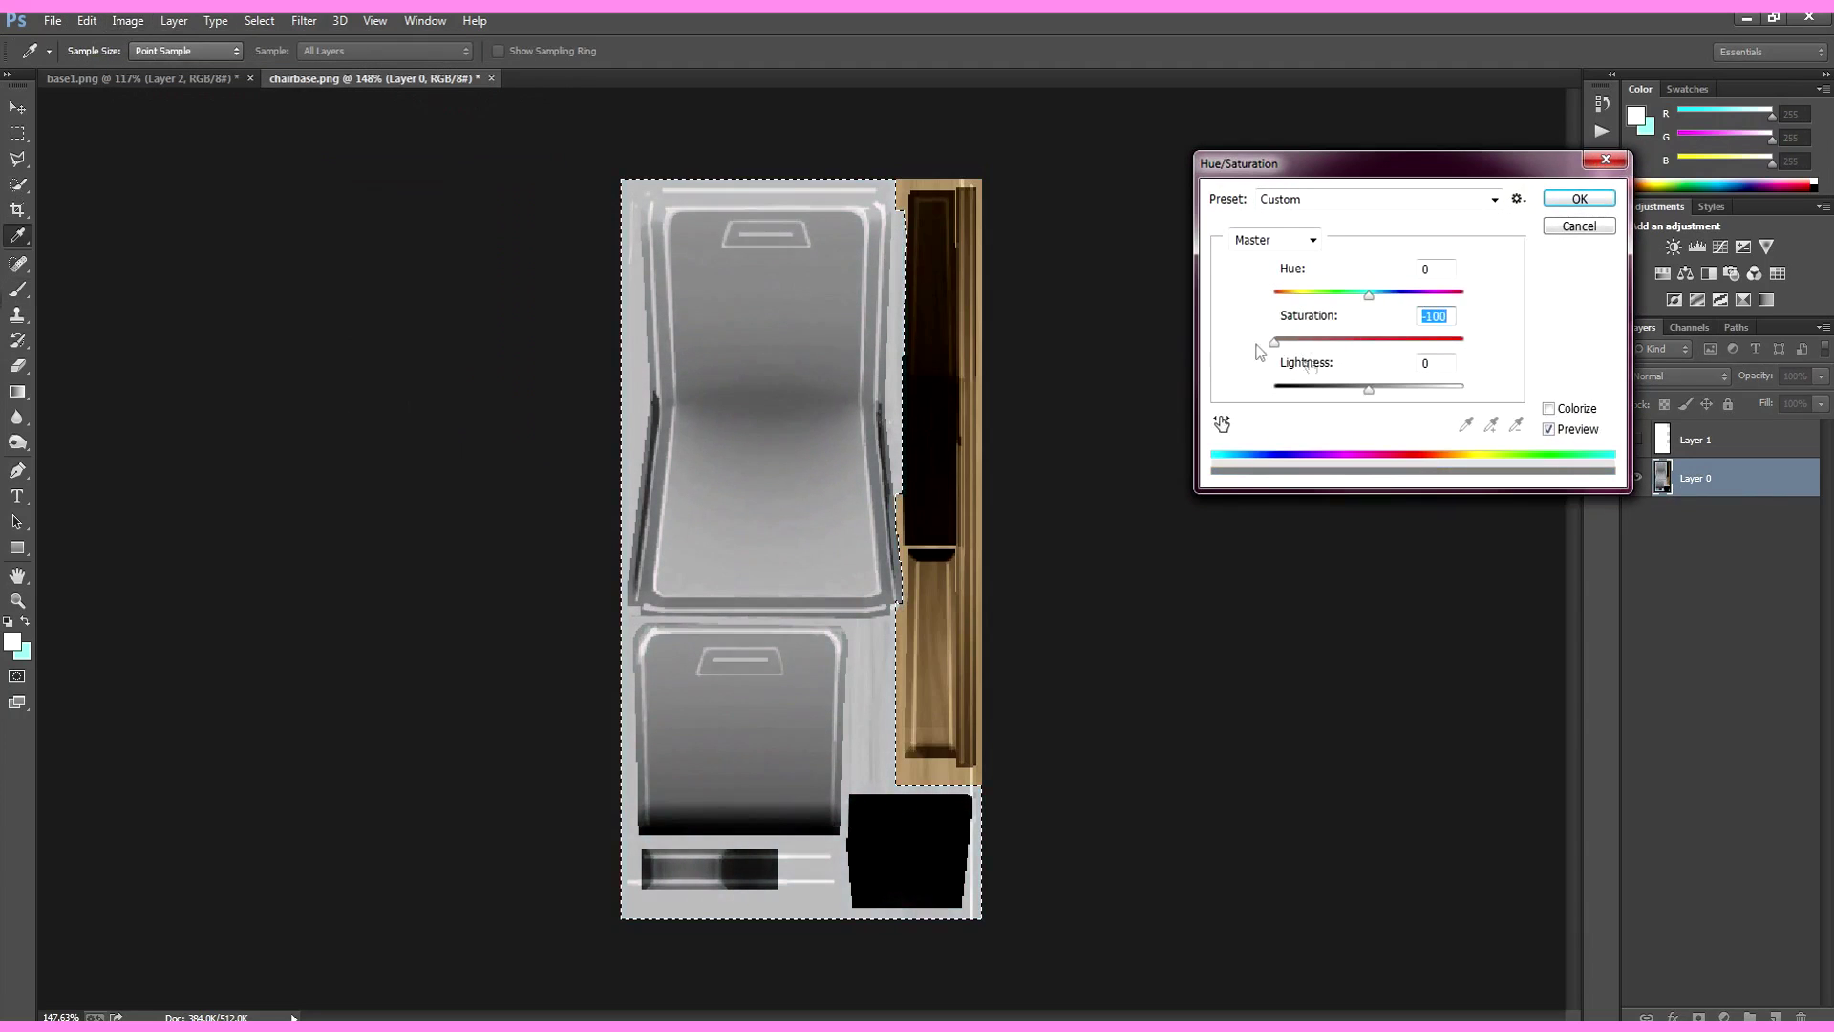
left_click(1577, 201)
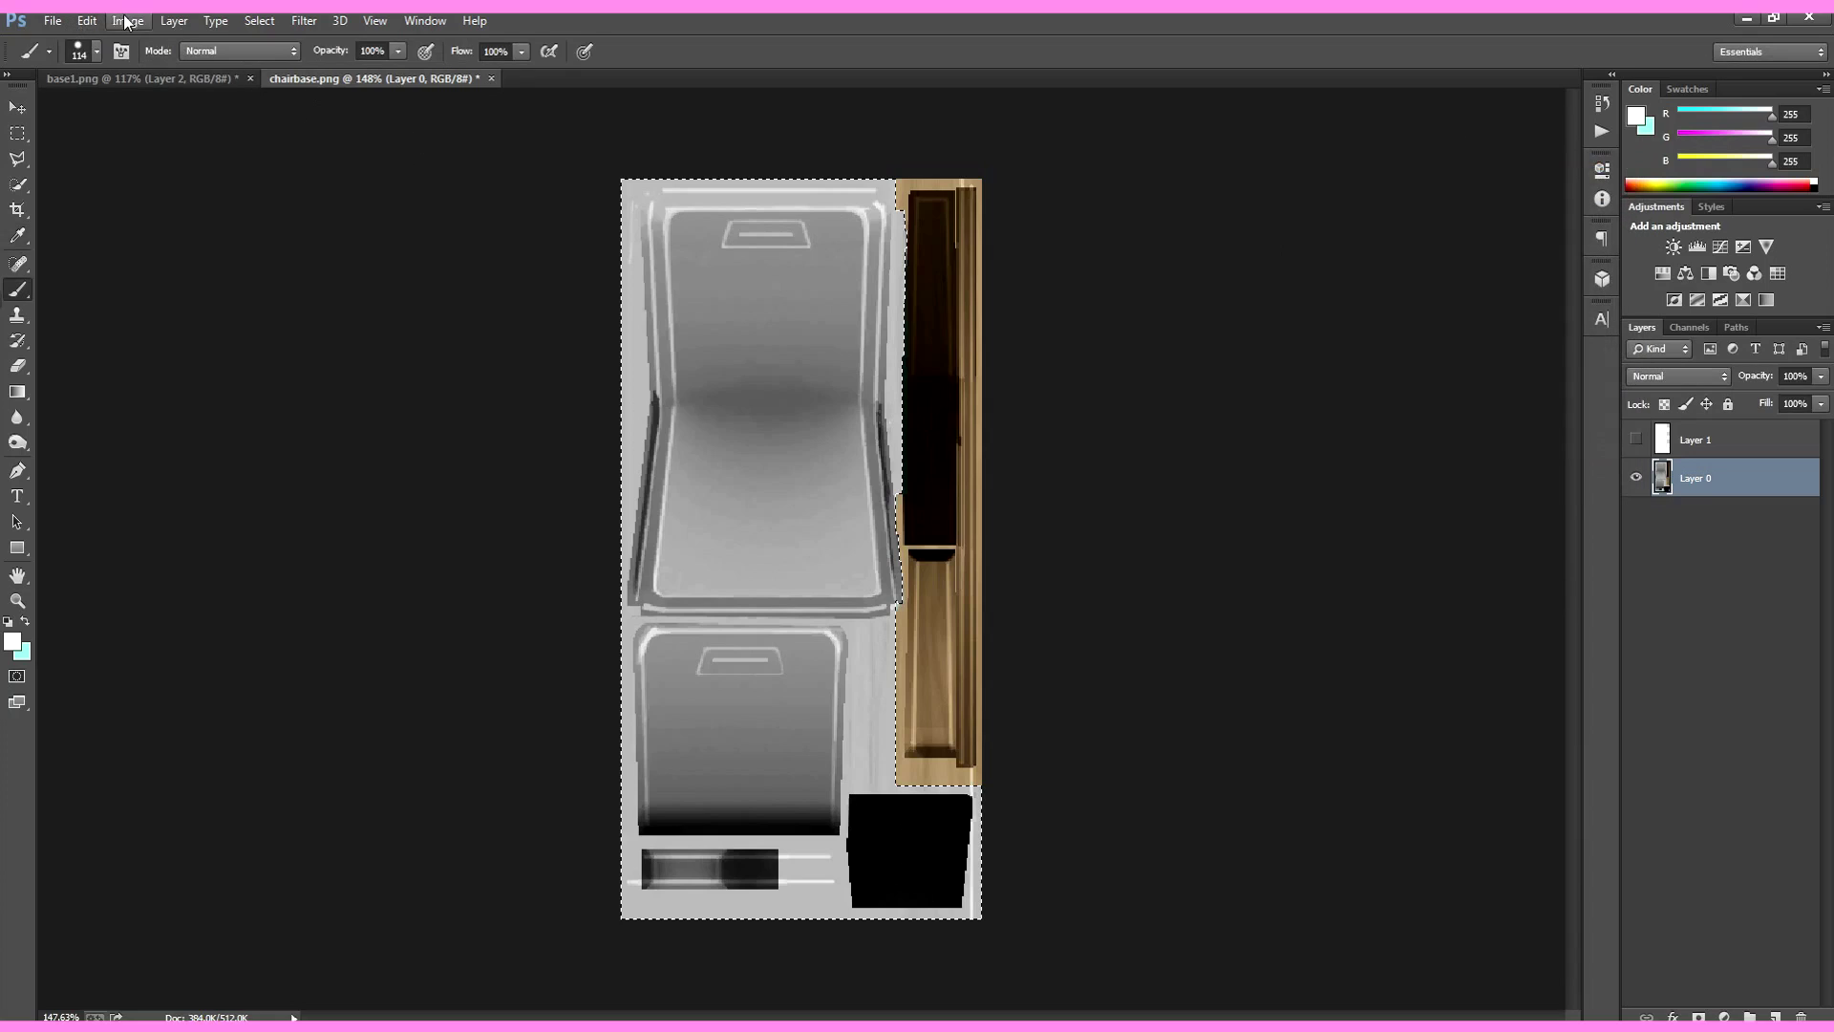
Step: Show the white layer again and set its blend mode to Soft Light
left_click(1635, 440)
left_click(1701, 442)
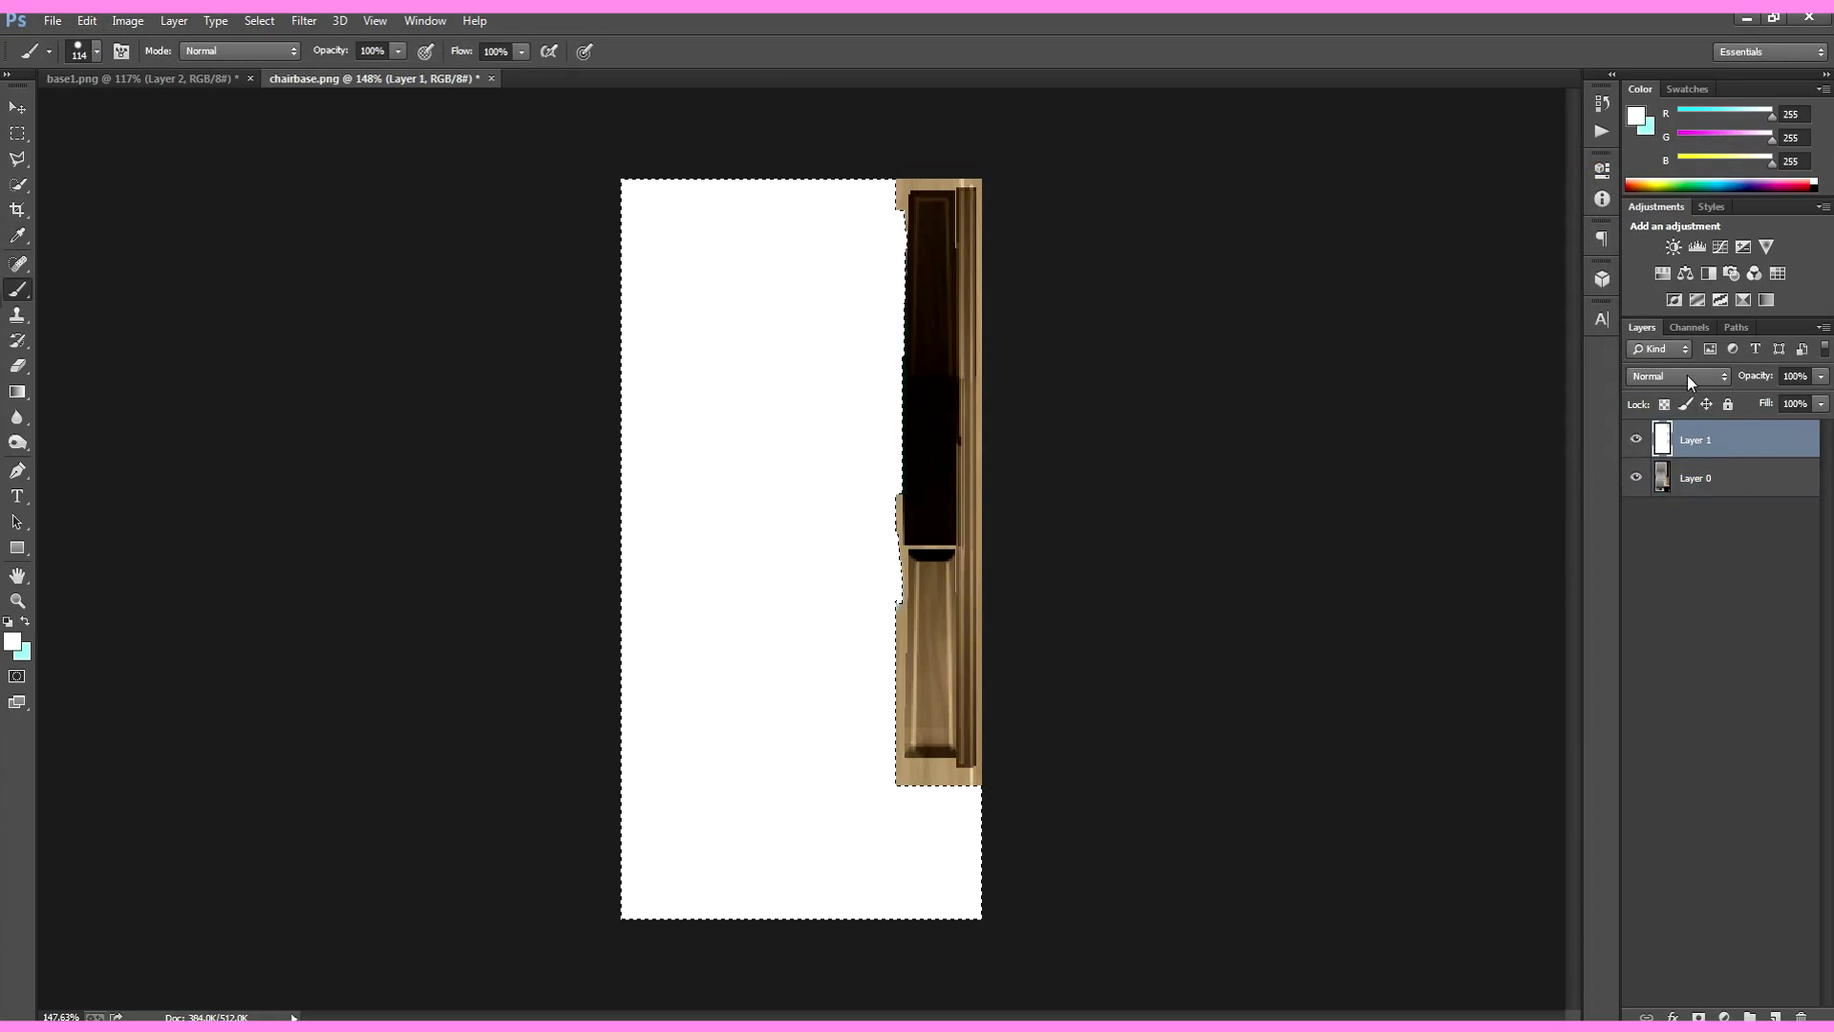
left_click(1687, 375)
left_click(1671, 445)
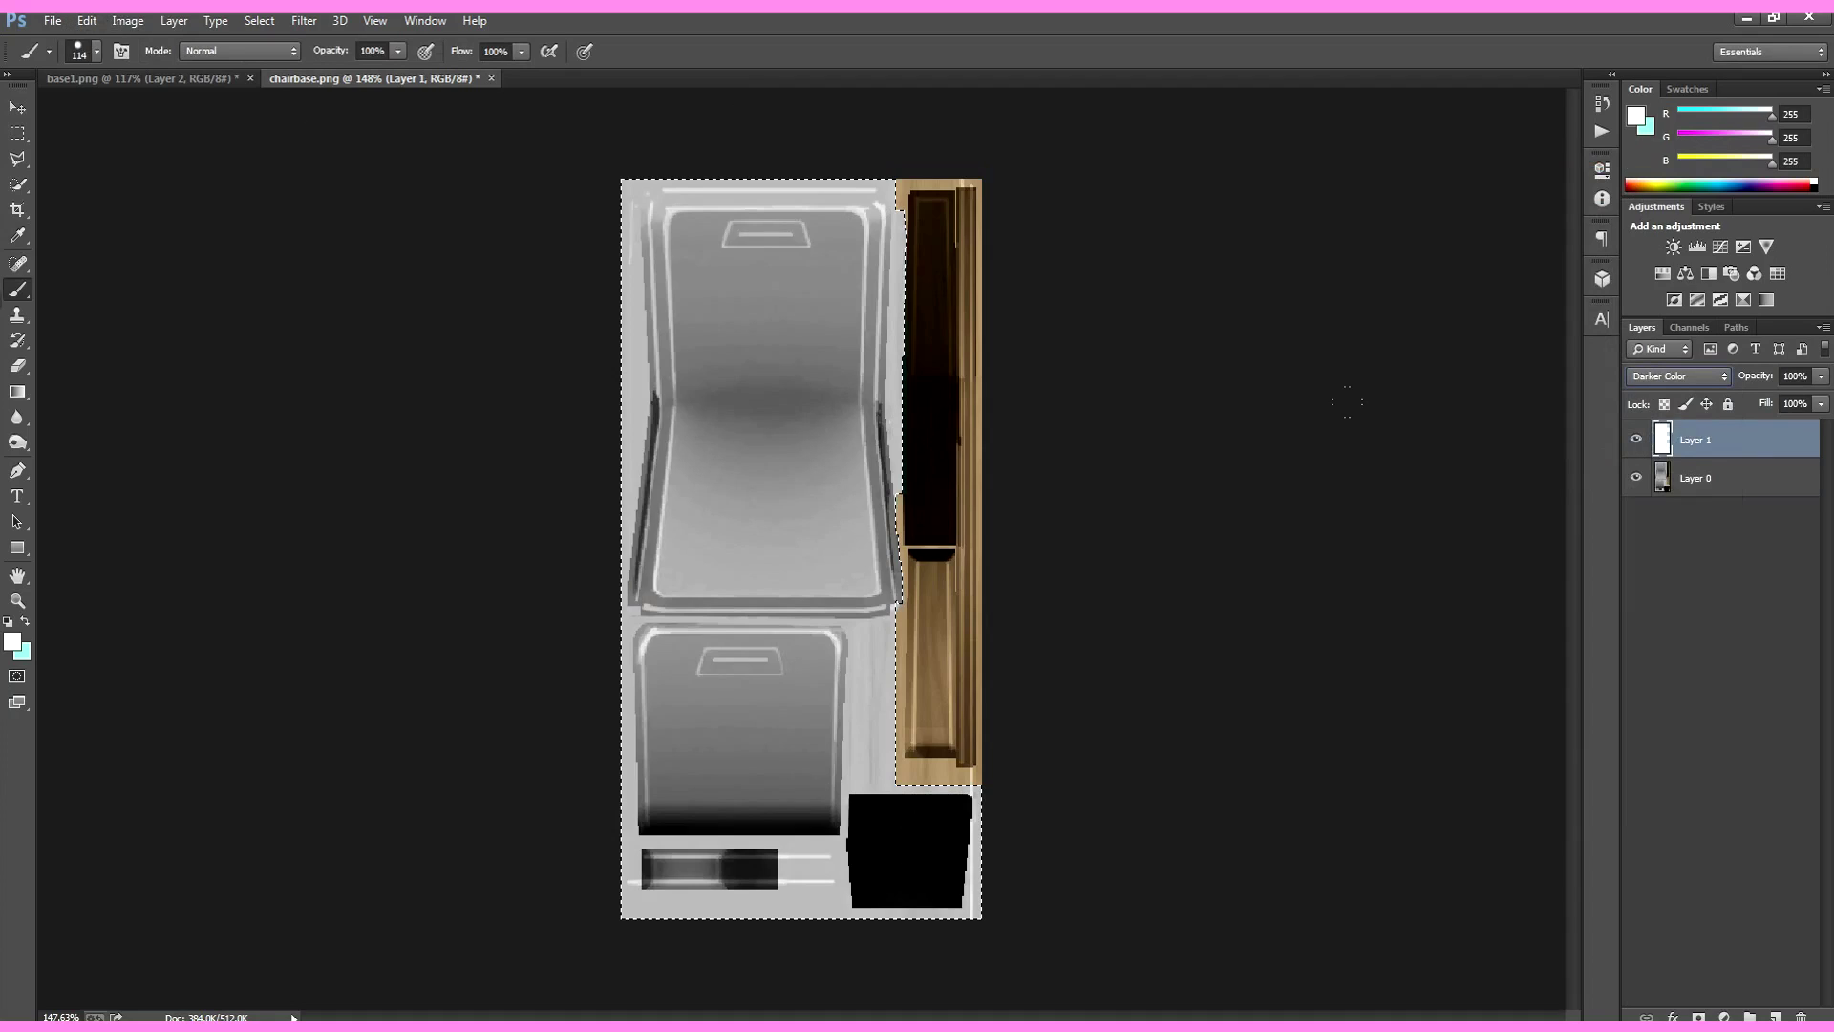
key("Down")
key("Down")
key("Down")
key("Down")
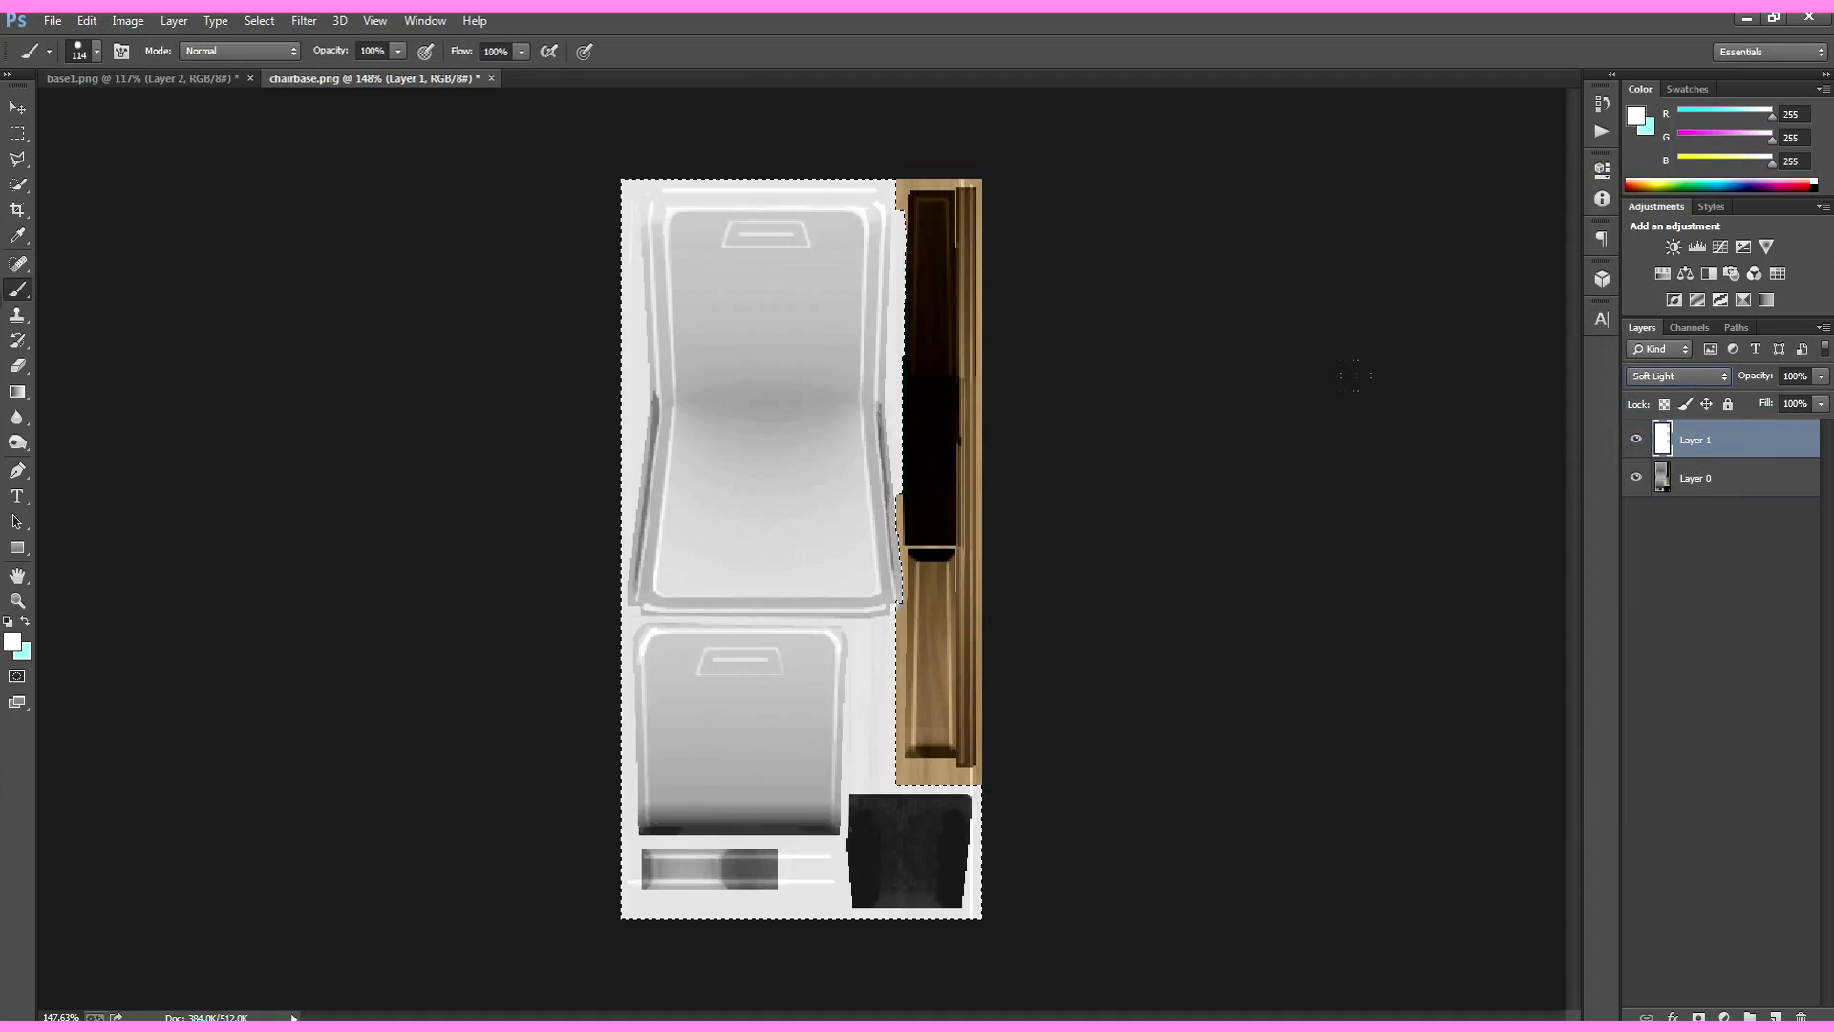
left_click(1722, 541)
Step: Brighten the selected area of Layer 0 with Exposure +1.30, Offset +0.0854 and Gamma Correction 0.71
left_click(1717, 484)
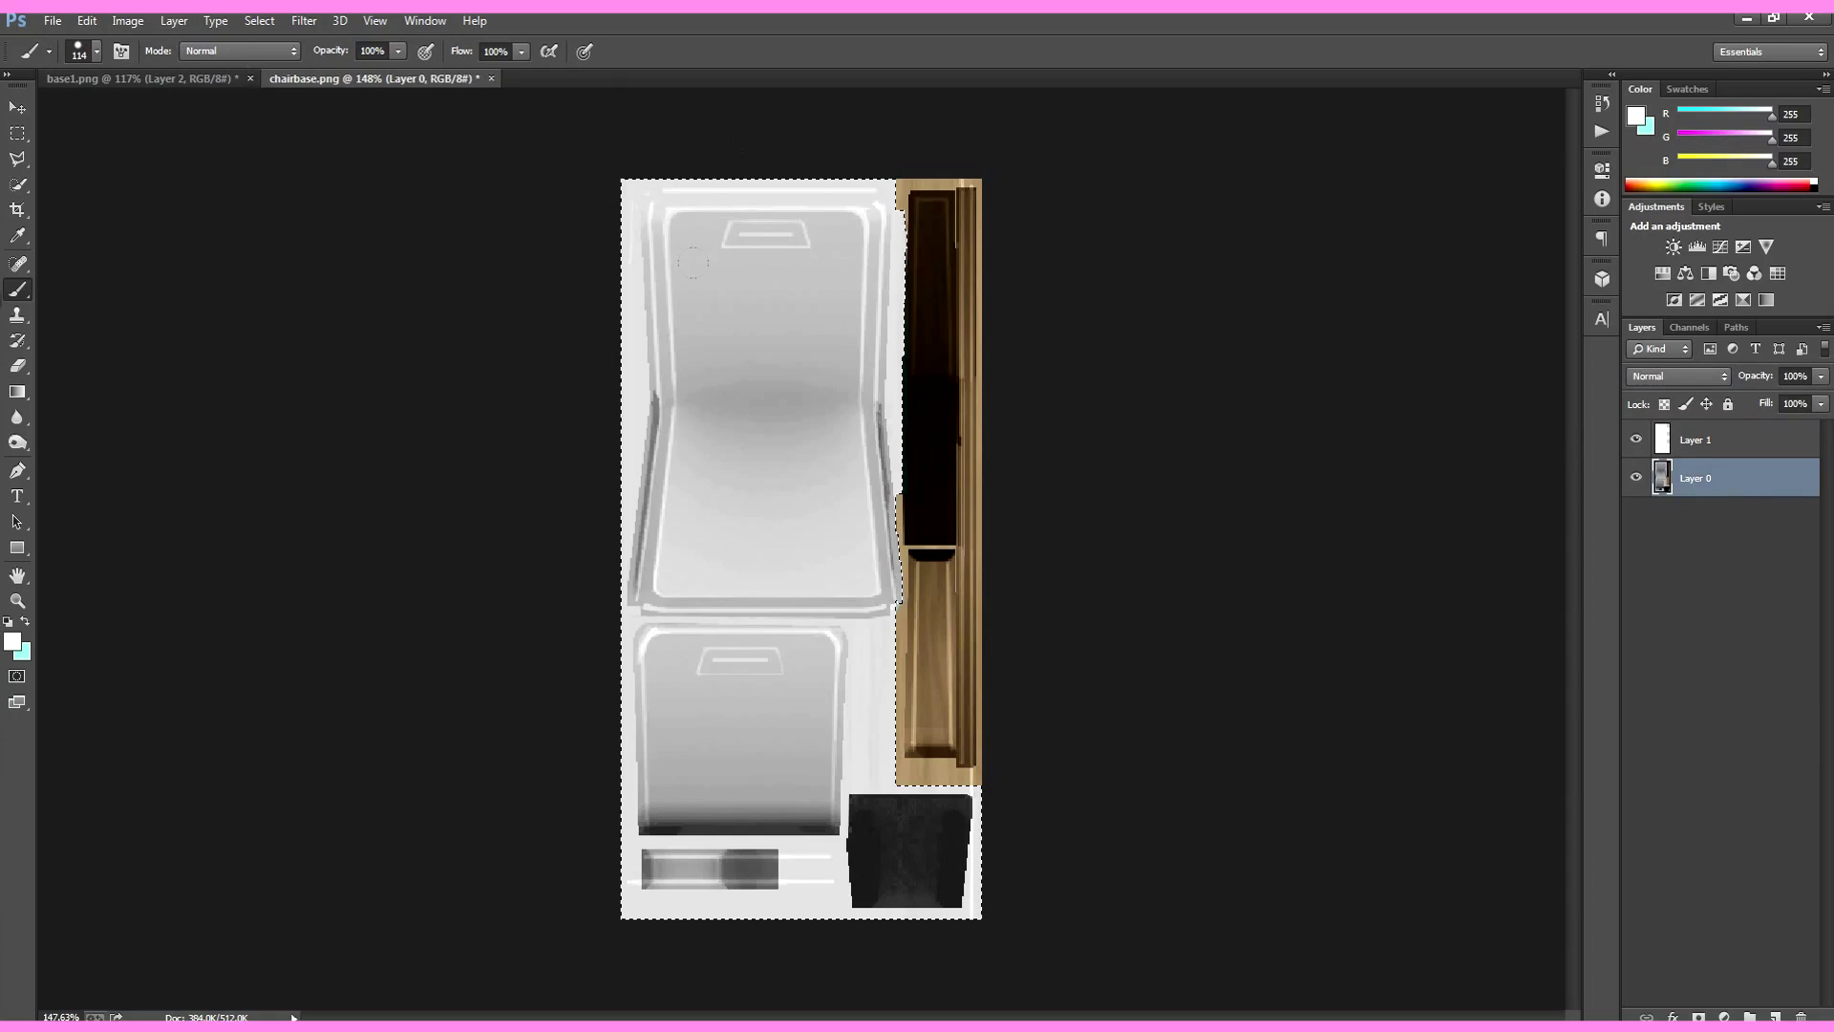
left_click(127, 20)
mouse_move(191, 69)
left_click(382, 125)
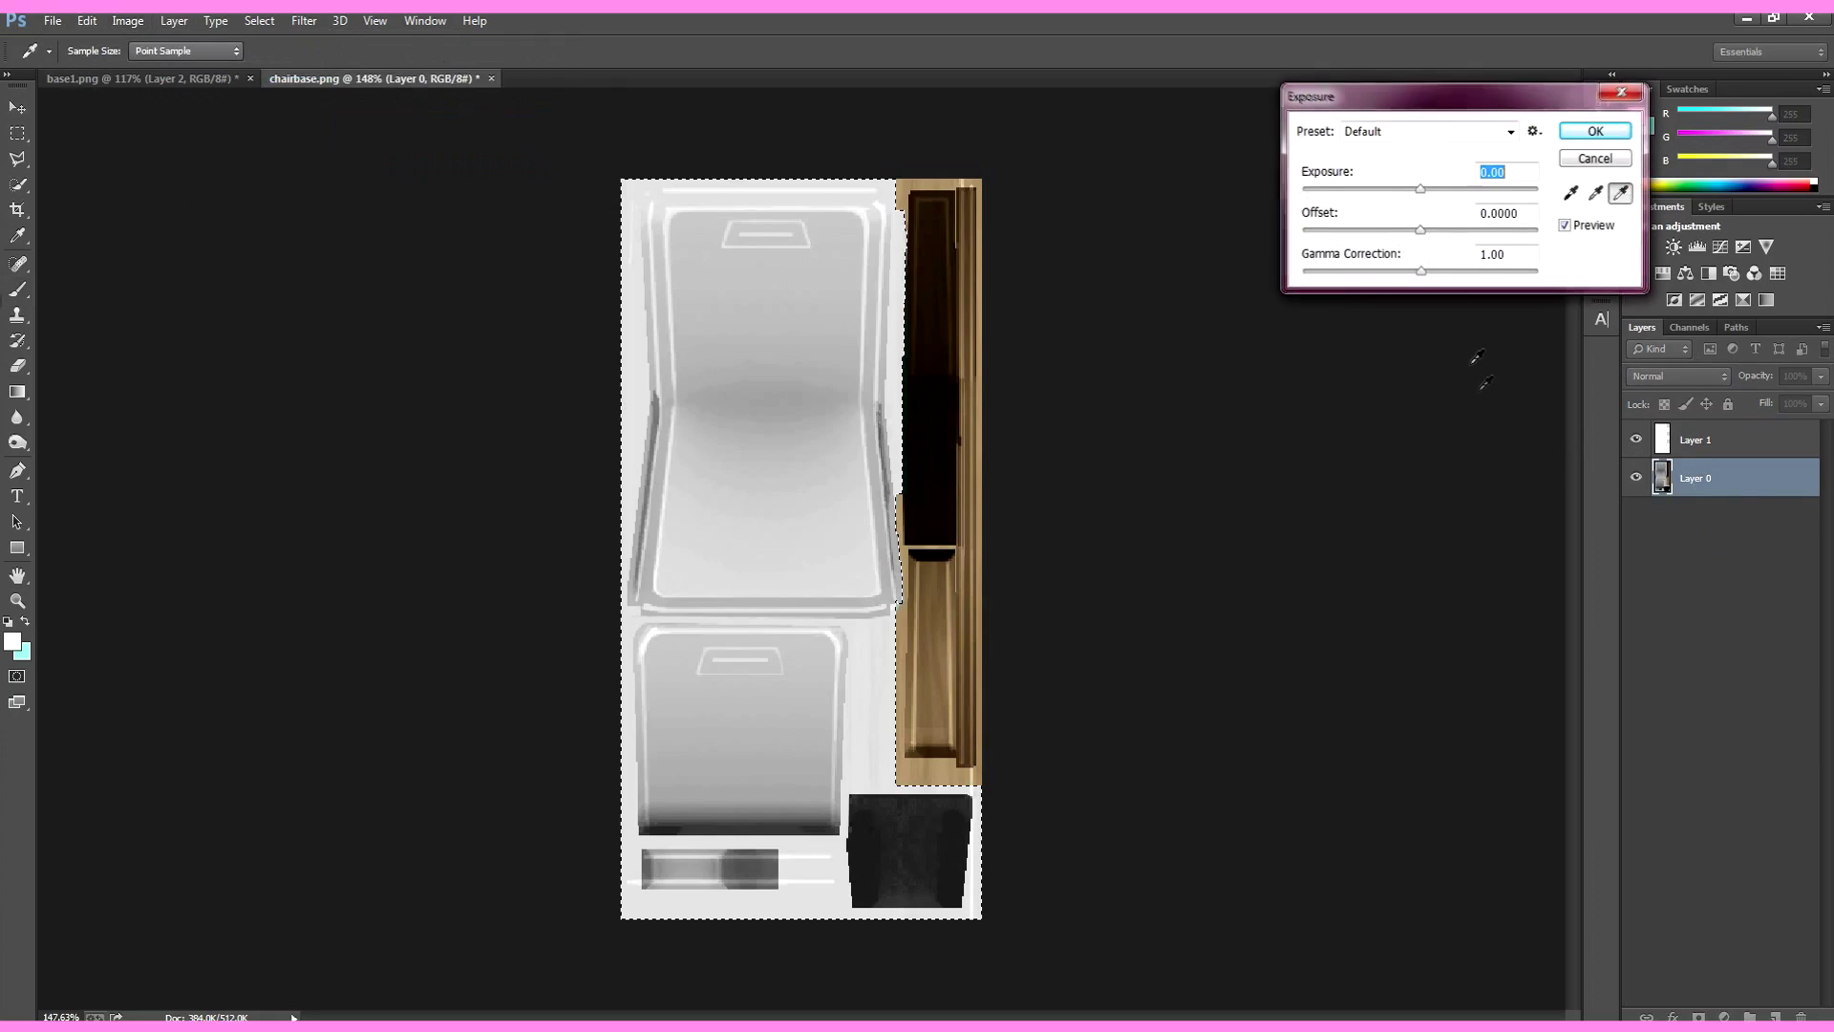
left_click_drag(1420, 272, 1442, 182)
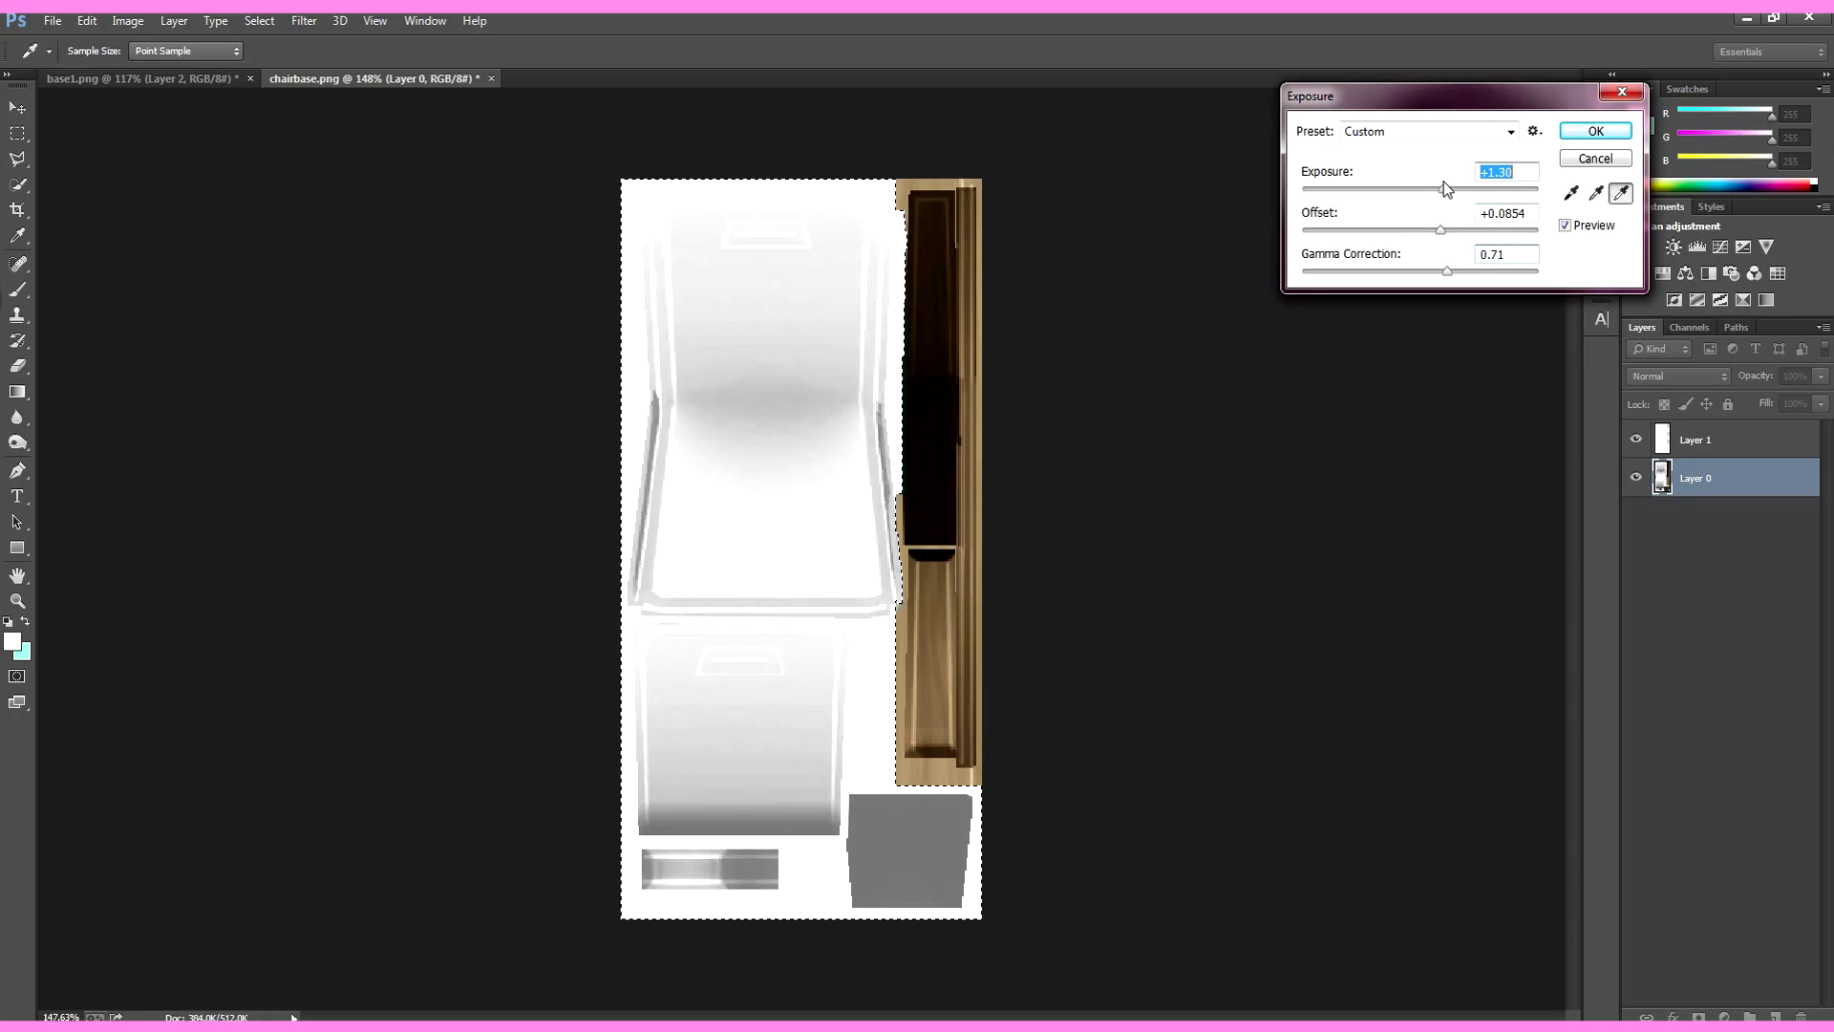
left_click(1593, 131)
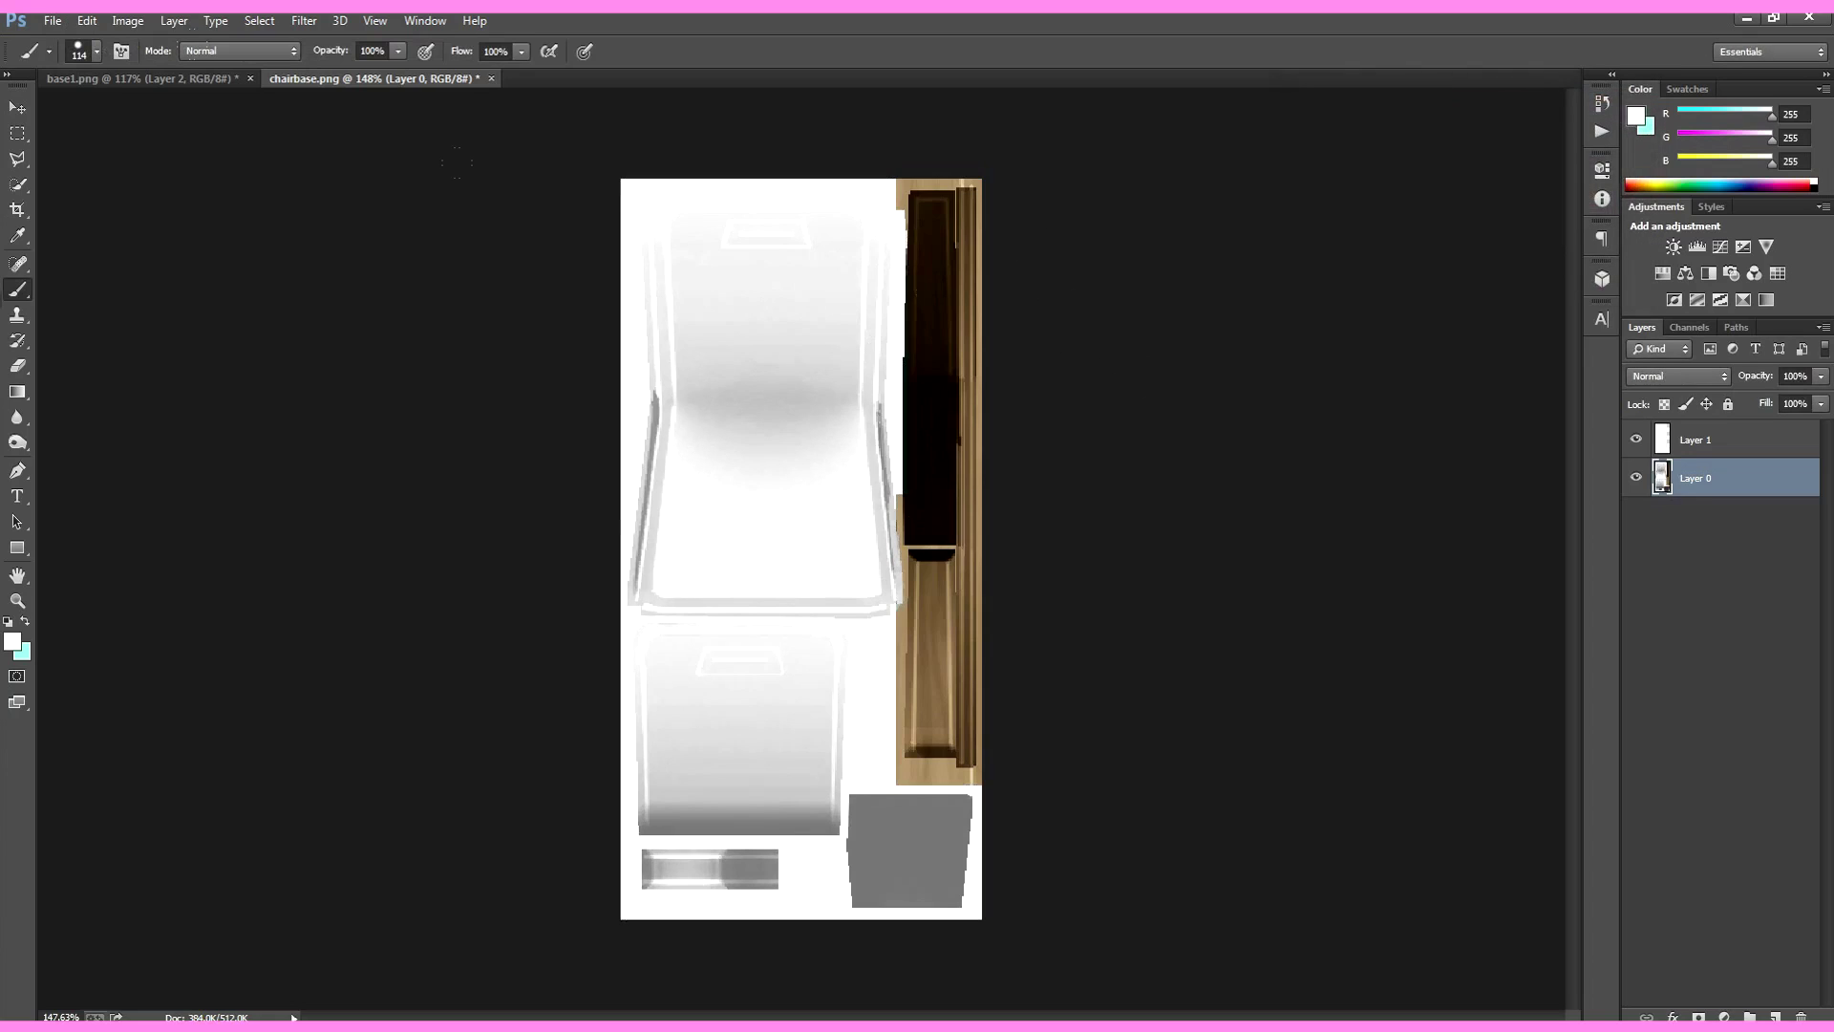
Step: Save the whitened chair texture as a PNG file named whitechair
left_click(53, 20)
left_click(140, 255)
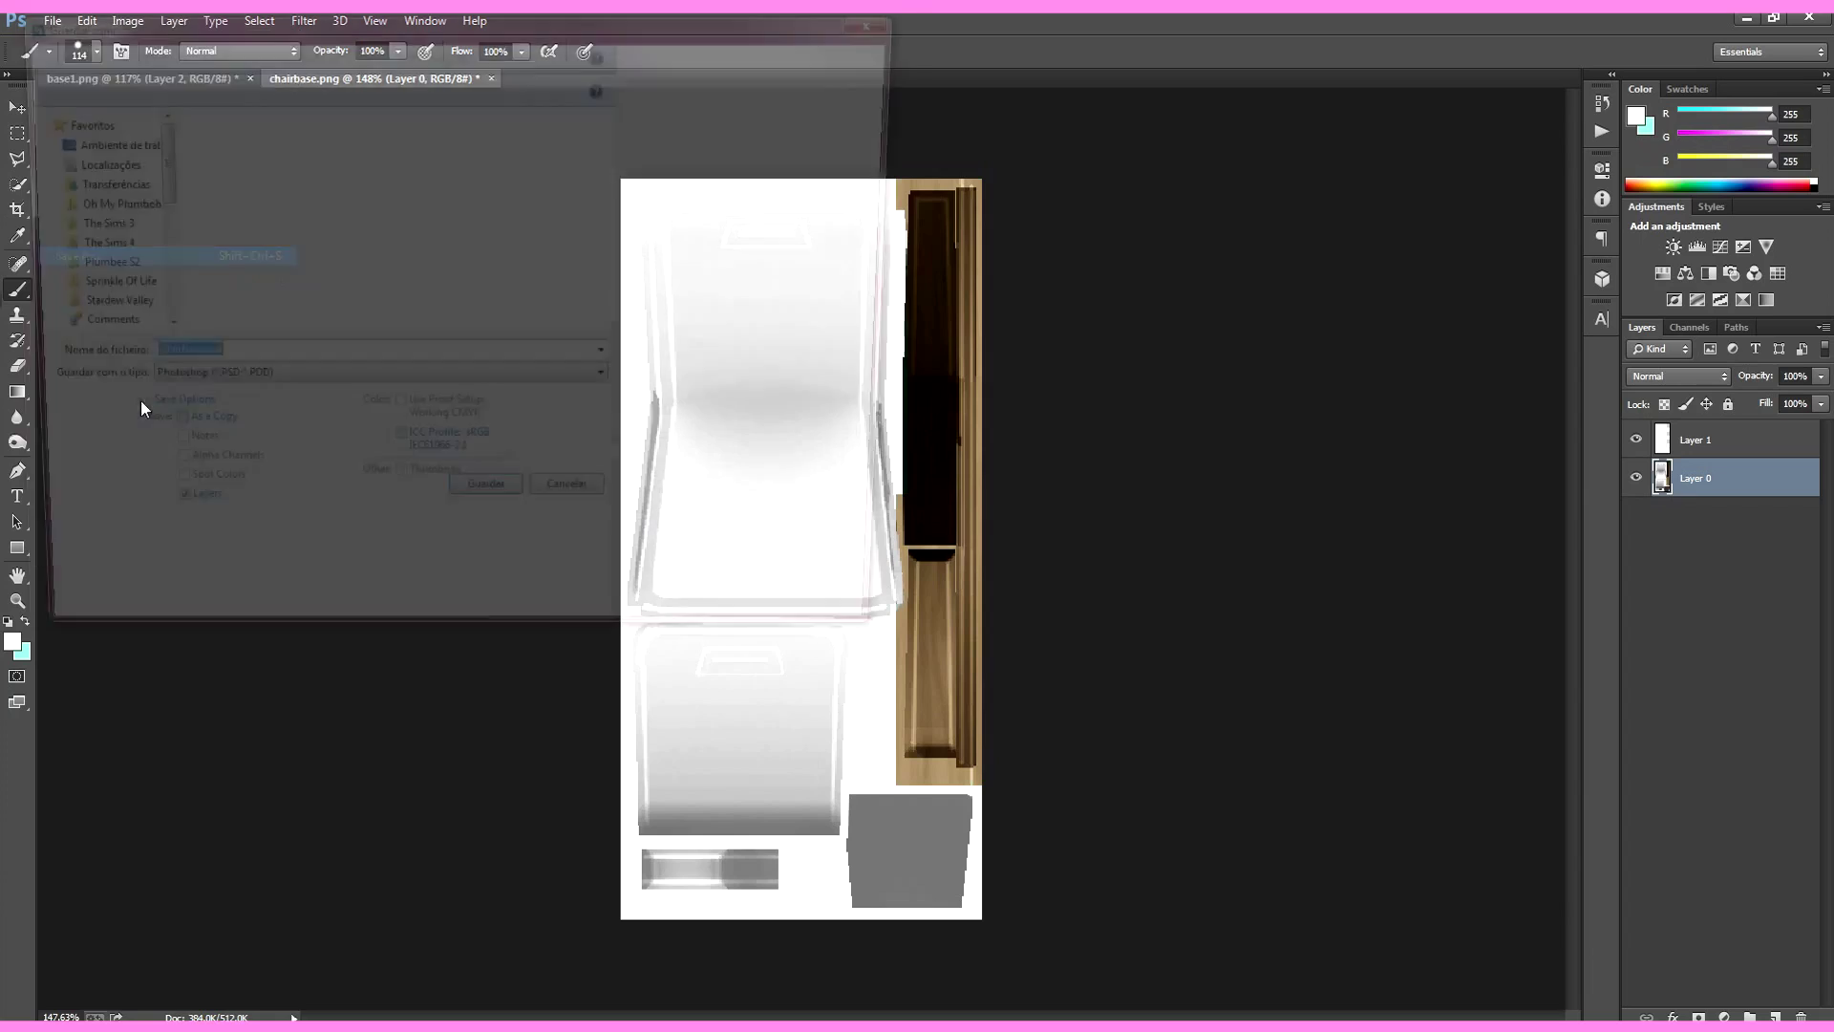
type("whitechair")
left_click(286, 461)
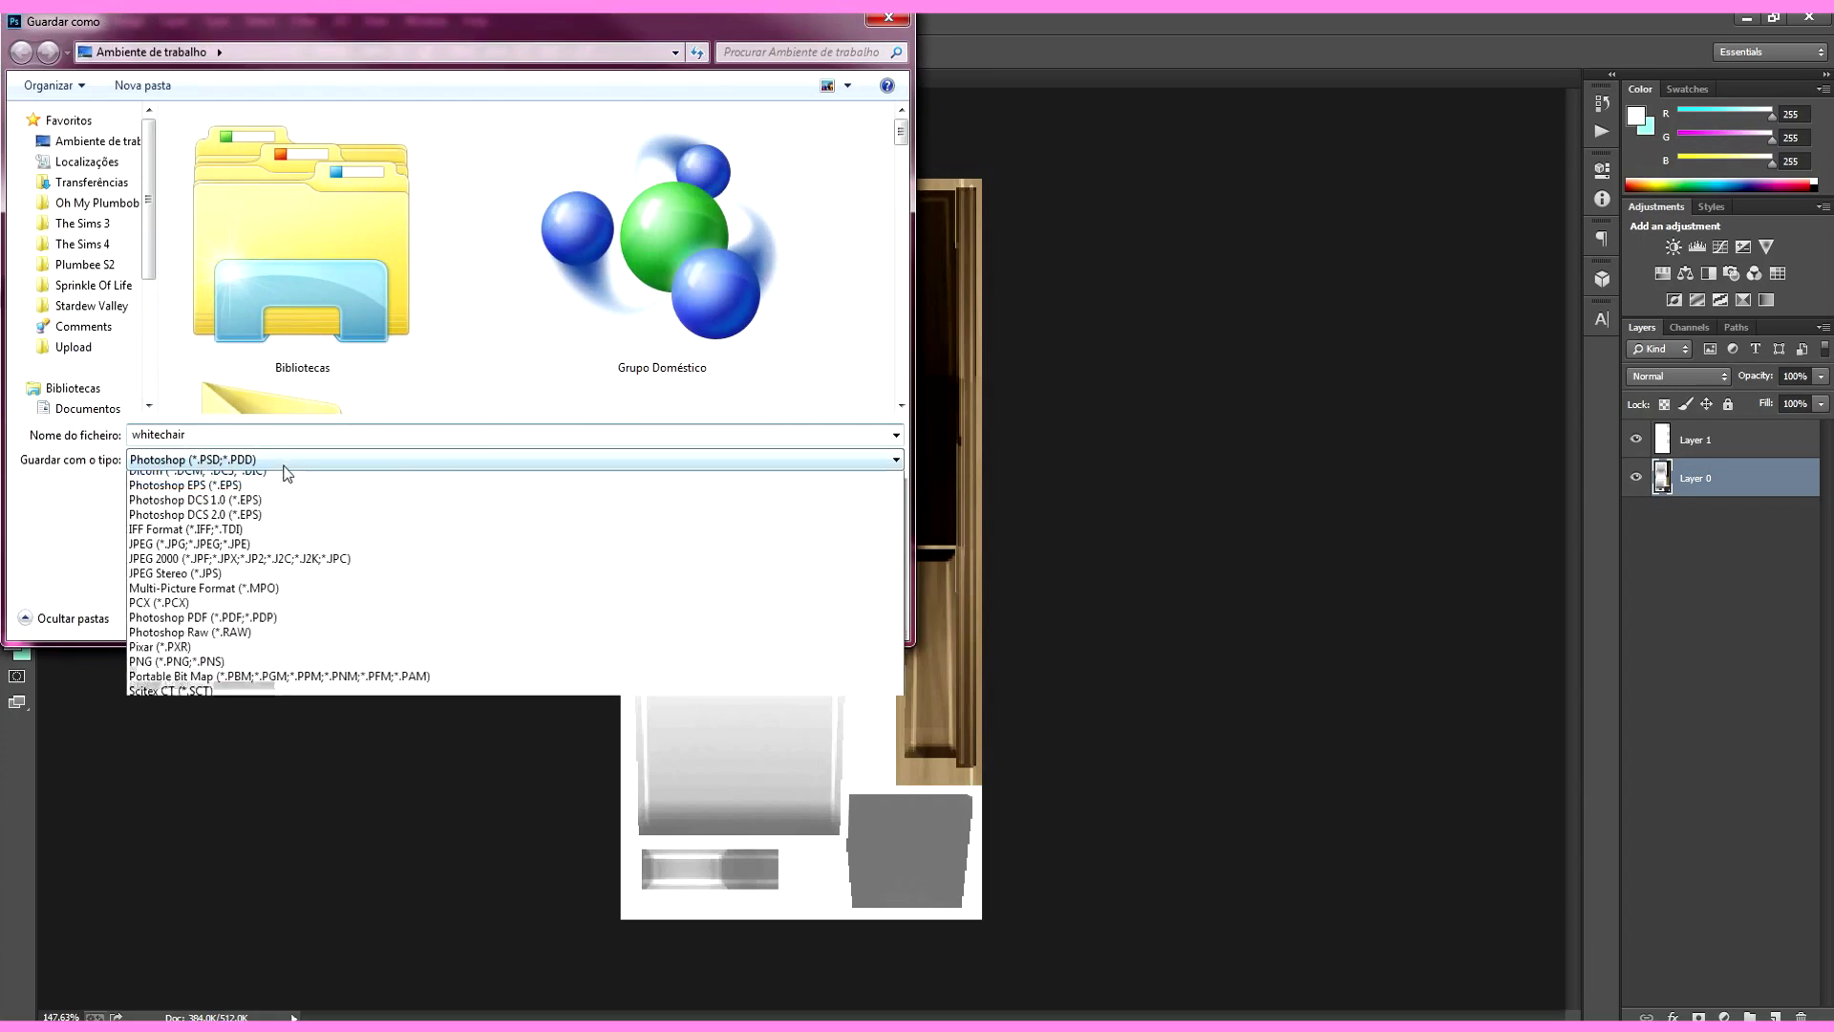
left_click(192, 747)
left_click(742, 619)
left_click(975, 331)
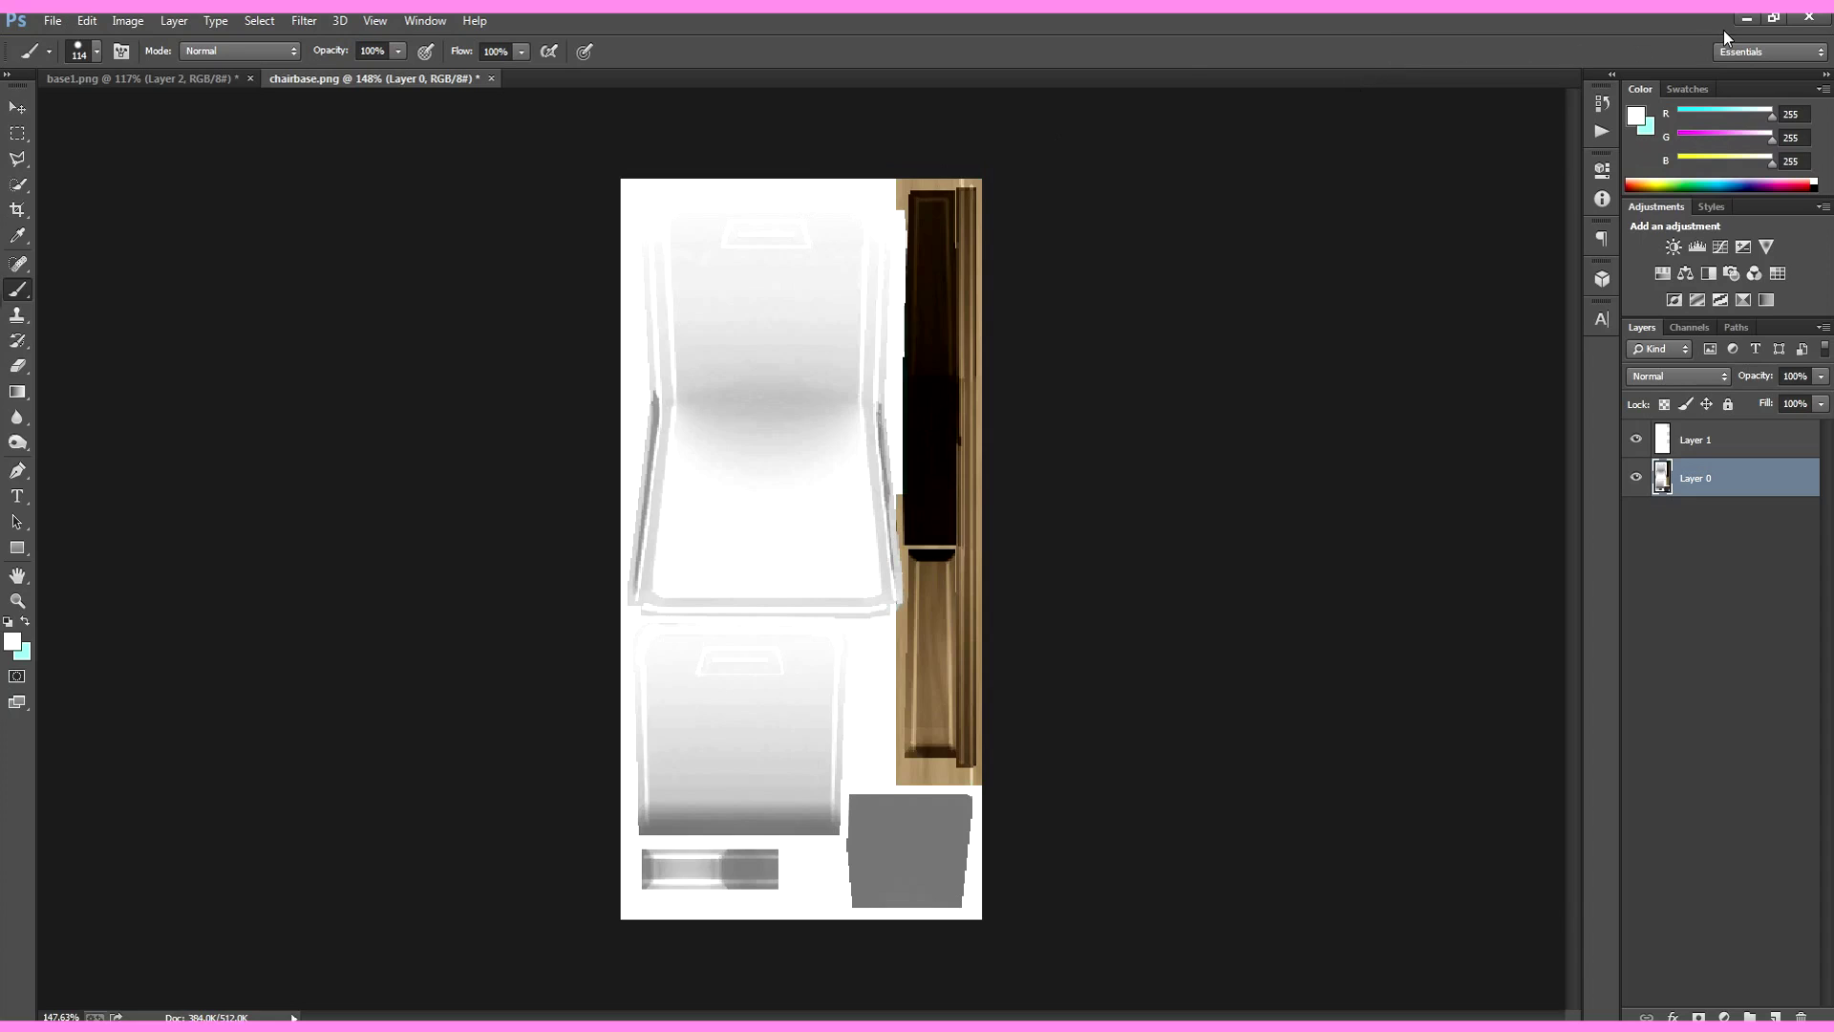
Step: Switch to Sims 4 Studio, import whitechair.png as the first swatch's texture, and inspect the chair from several angles
left_click(1747, 18)
left_click(941, 686)
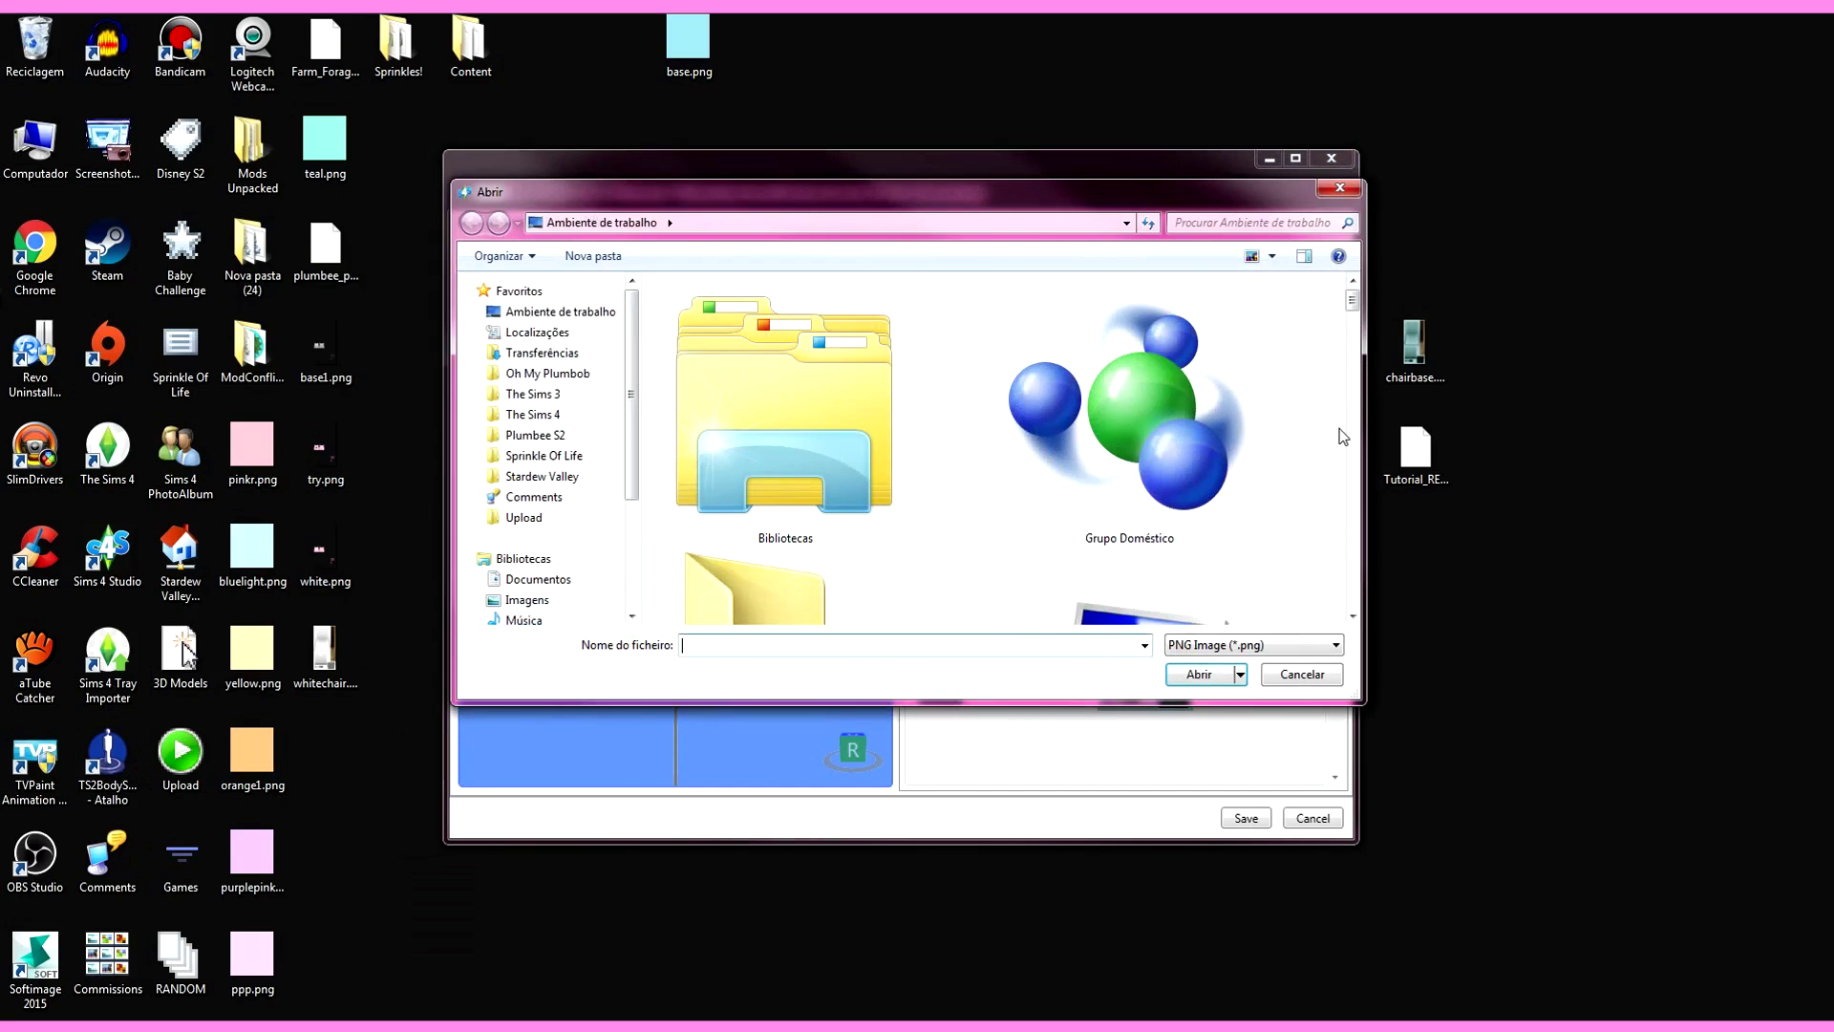
left_click_drag(1353, 301, 1349, 597)
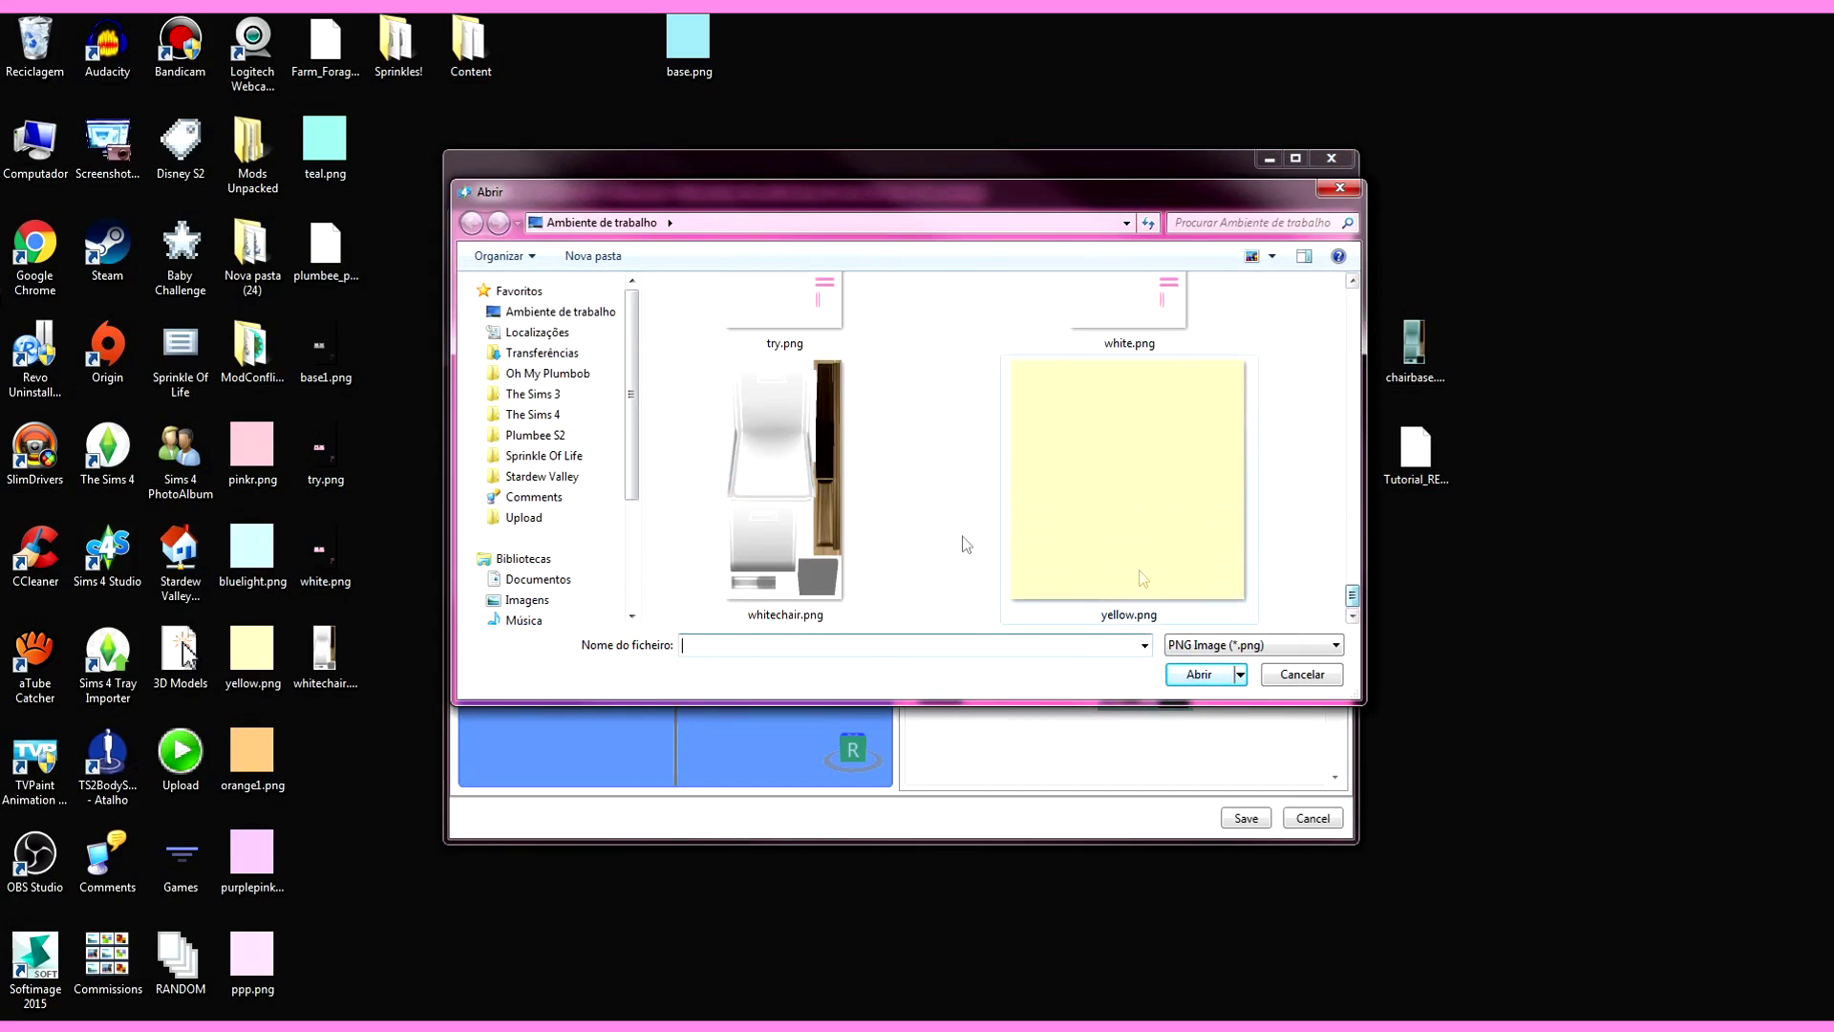
left_click(758, 485)
double_click(758, 486)
left_click_drag(736, 621, 649, 613)
right_click_drag(950, 561, 1004, 561)
mouse_move(630, 630)
right_mouse_down()
mouse_move(822, 592)
mouse_move(859, 593)
mouse_move(726, 636)
mouse_move(860, 606)
right_mouse_up()
Step: Set the first swatch's thumbnail colour to white and replace the second swatch with a newly added one
left_click(935, 421)
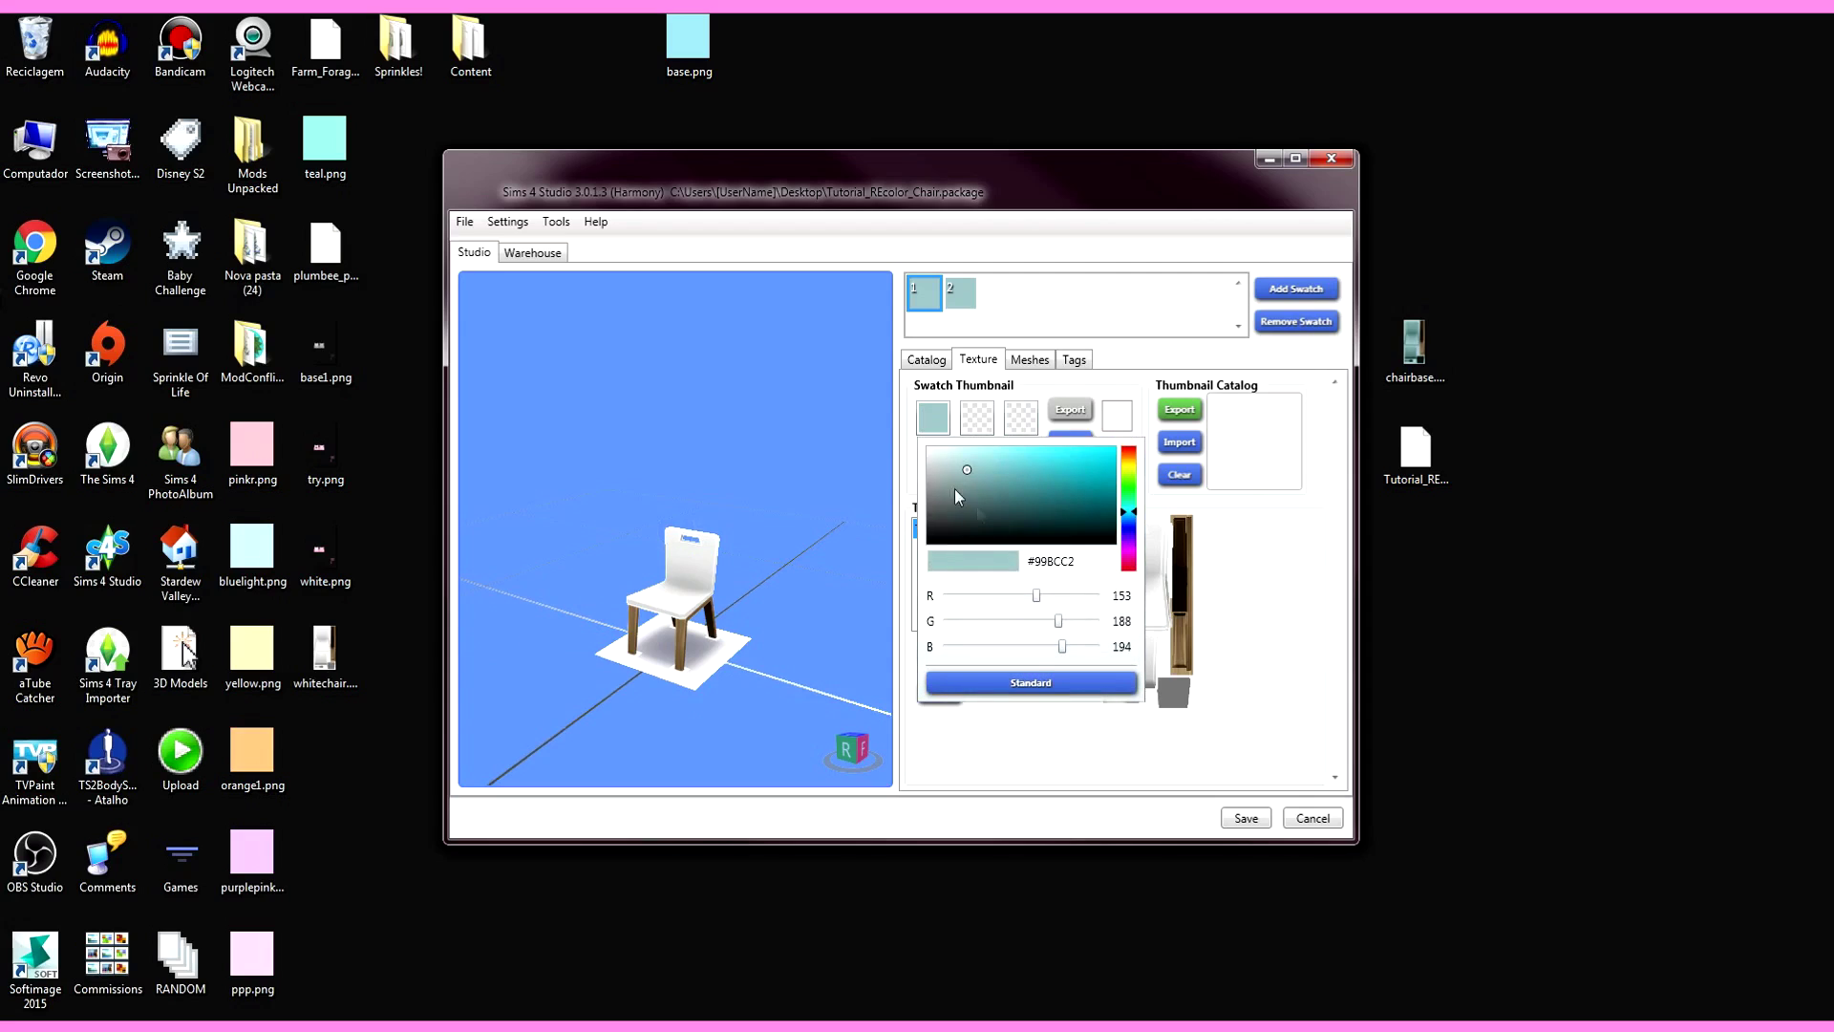
left_click(1297, 579)
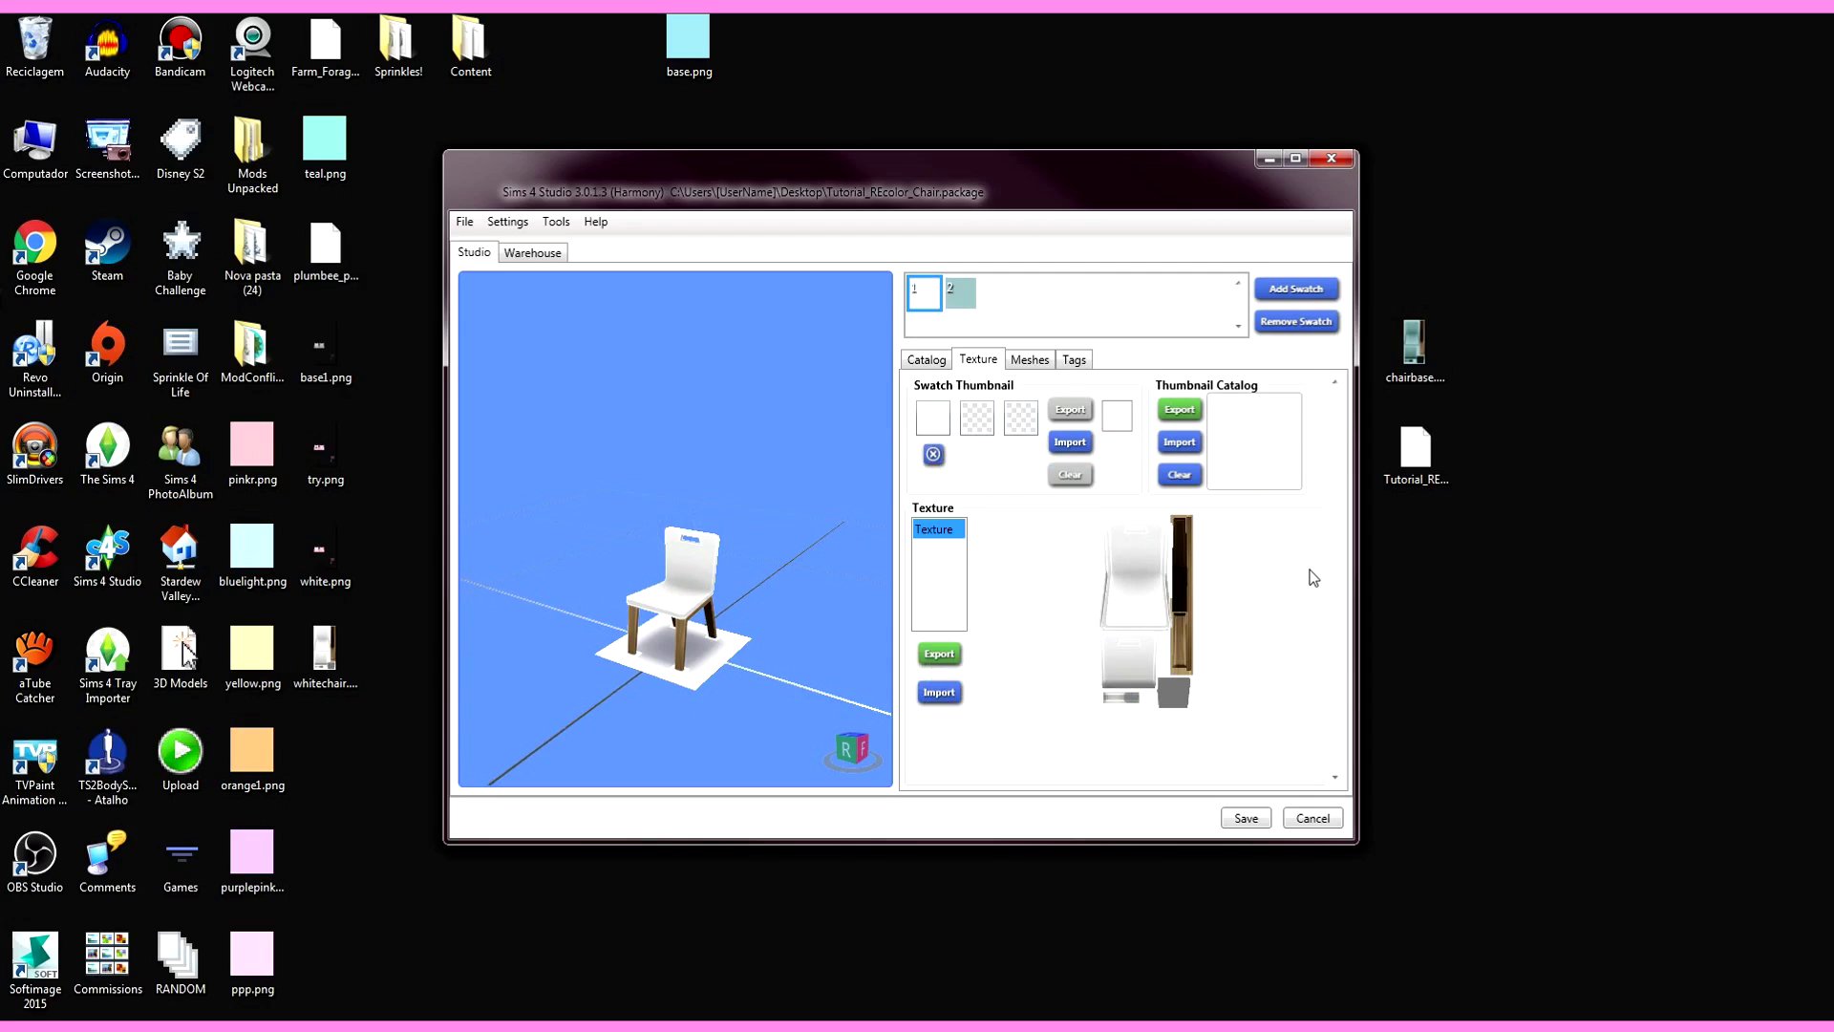
left_click(954, 293)
key("Delete")
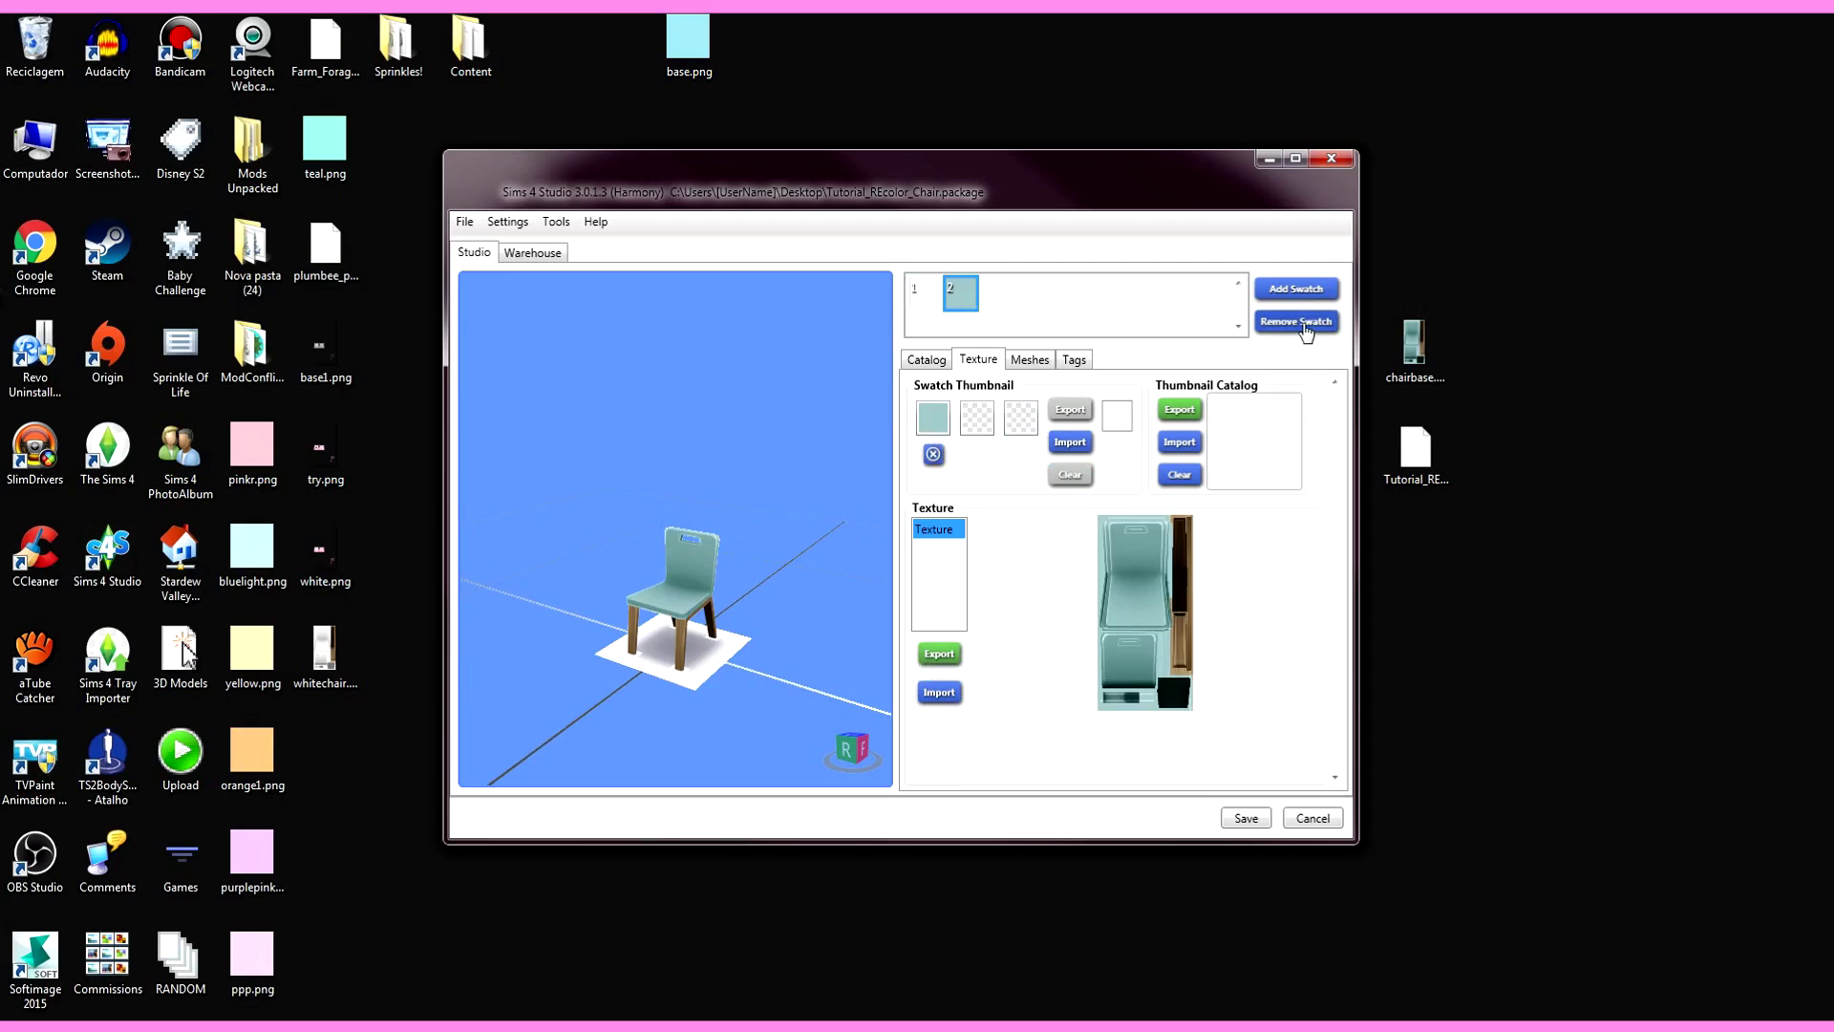
left_click(1280, 292)
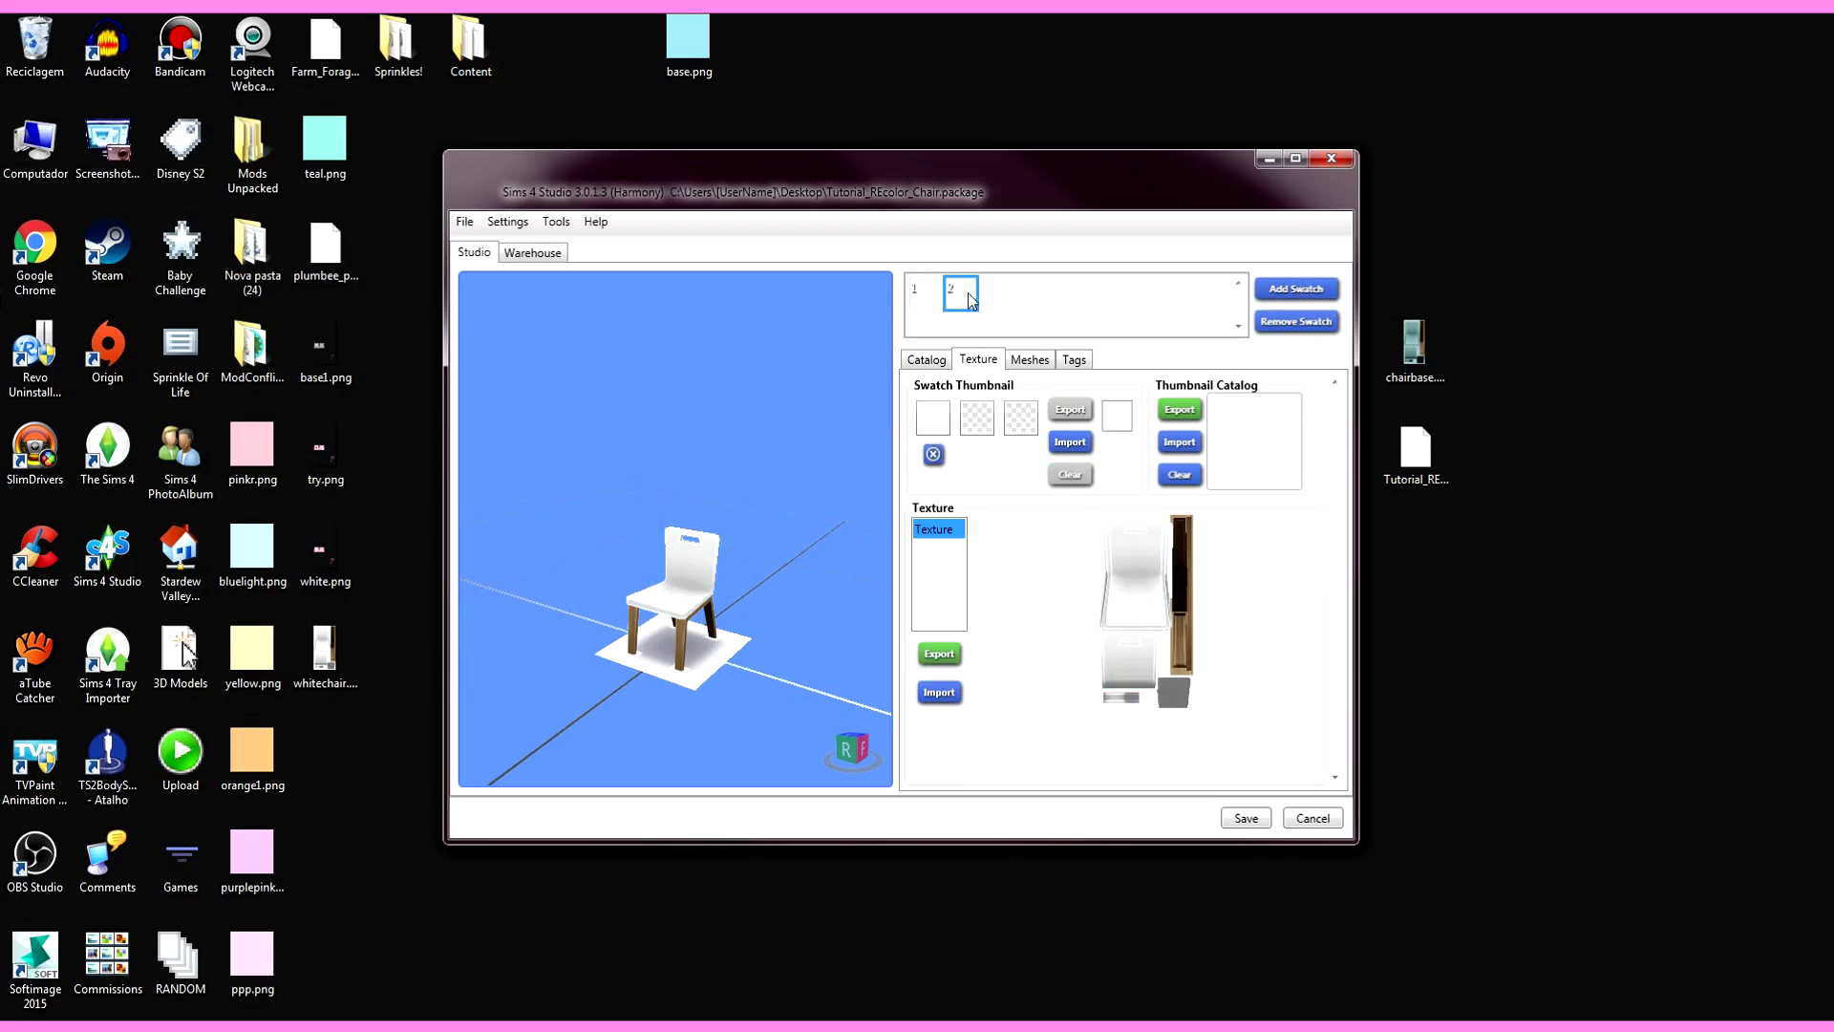
Step: Set the second swatch's thumbnail colour to black
left_click(933, 417)
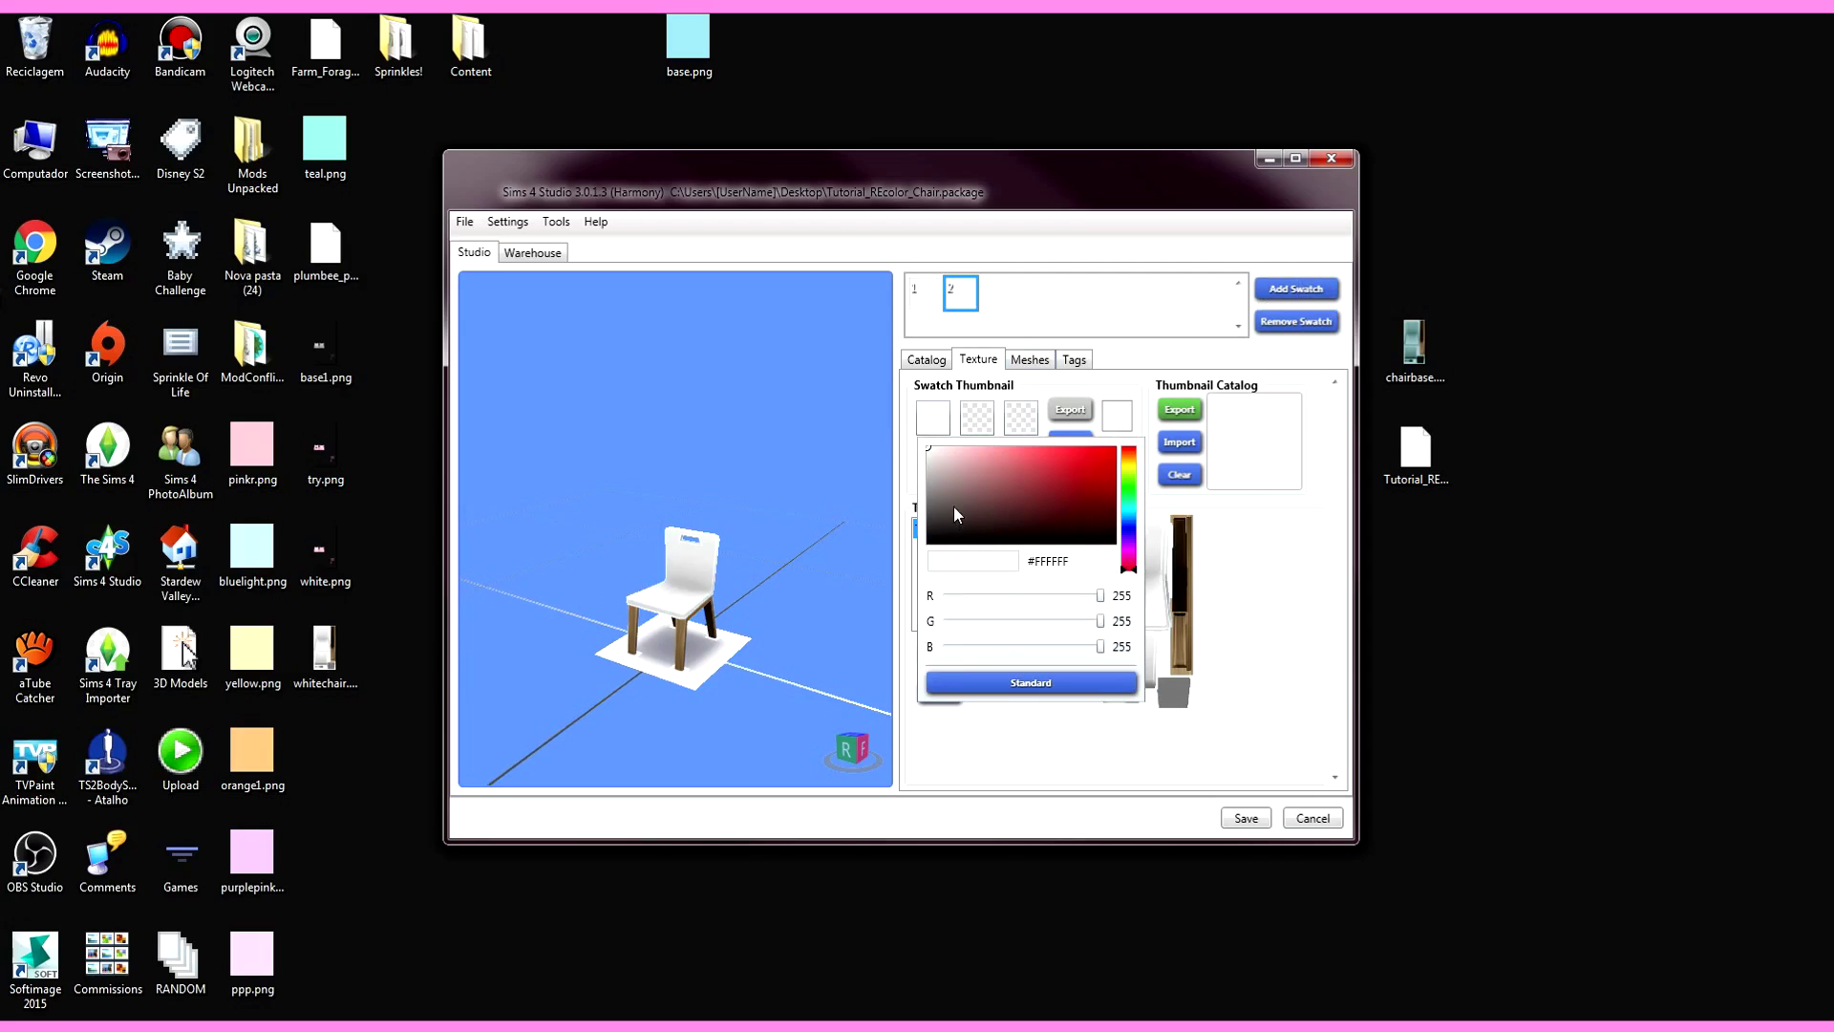
left_click_drag(953, 506, 943, 607)
left_click(1280, 600)
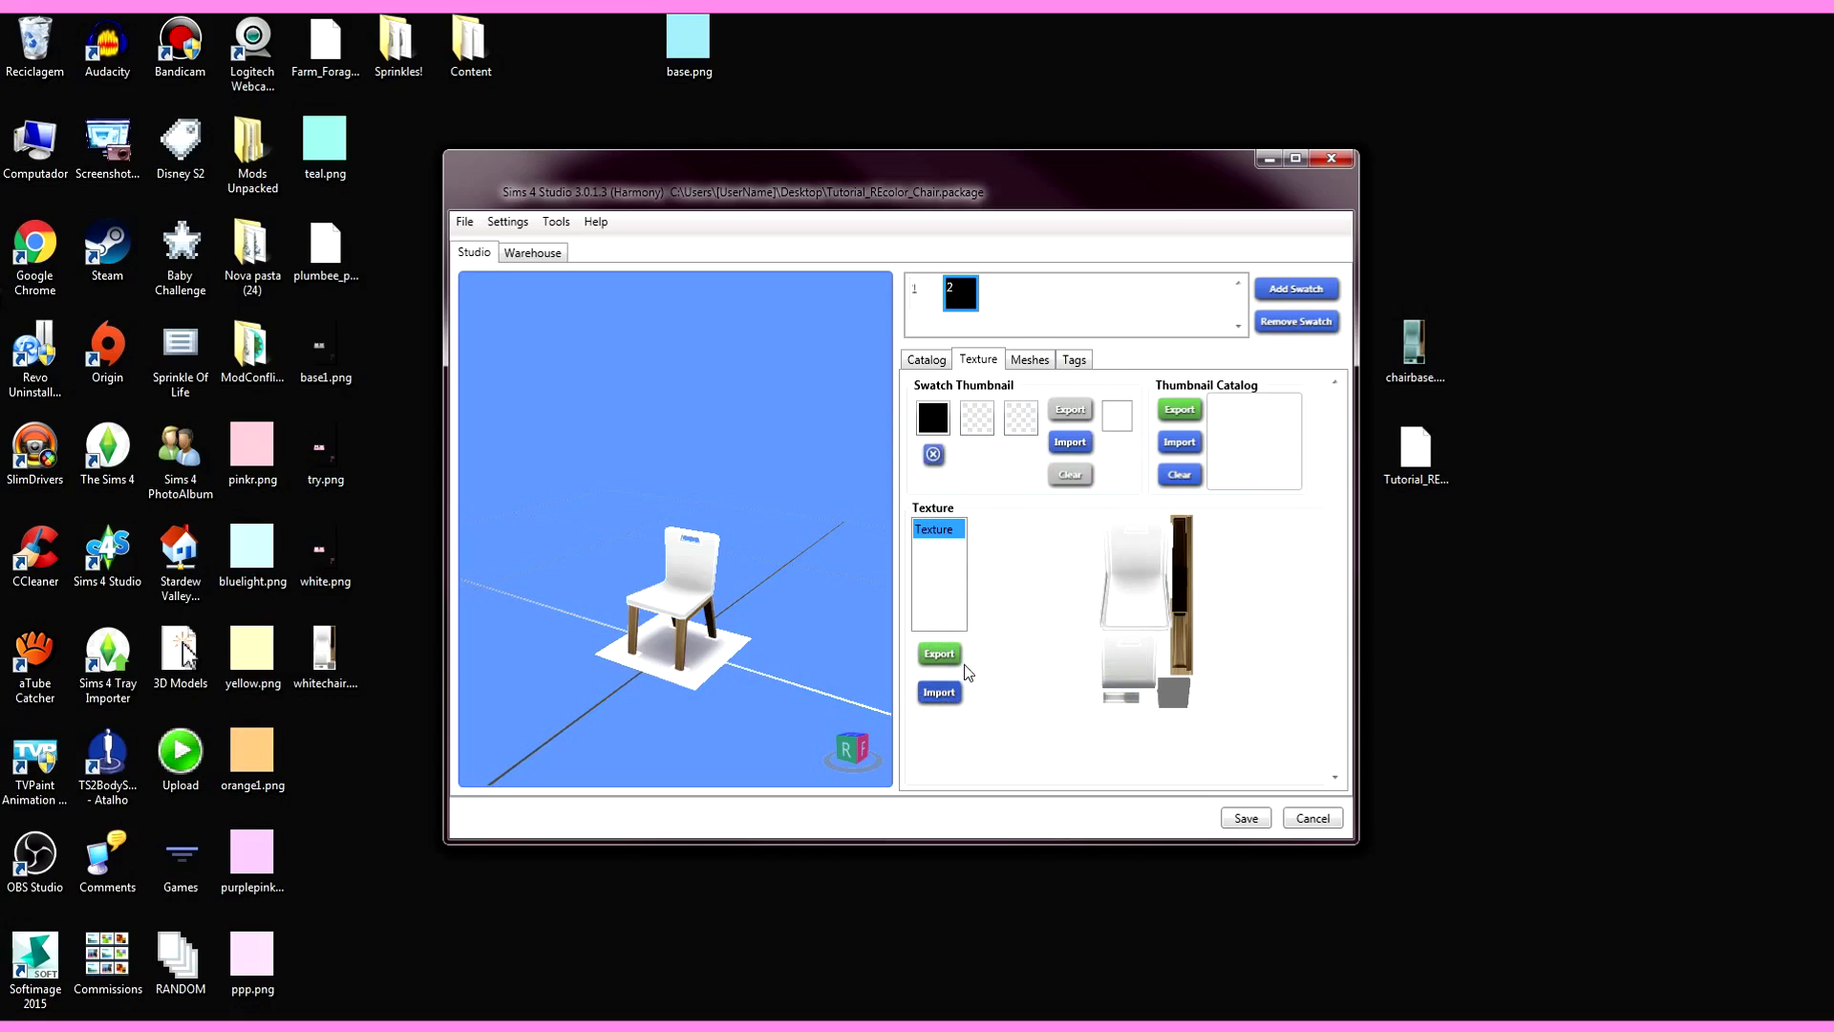
Step: Switch to Photoshop and brush the selected chair area of Layer 1 with the near-black colour #1c1c1c
key("alt+Tab")
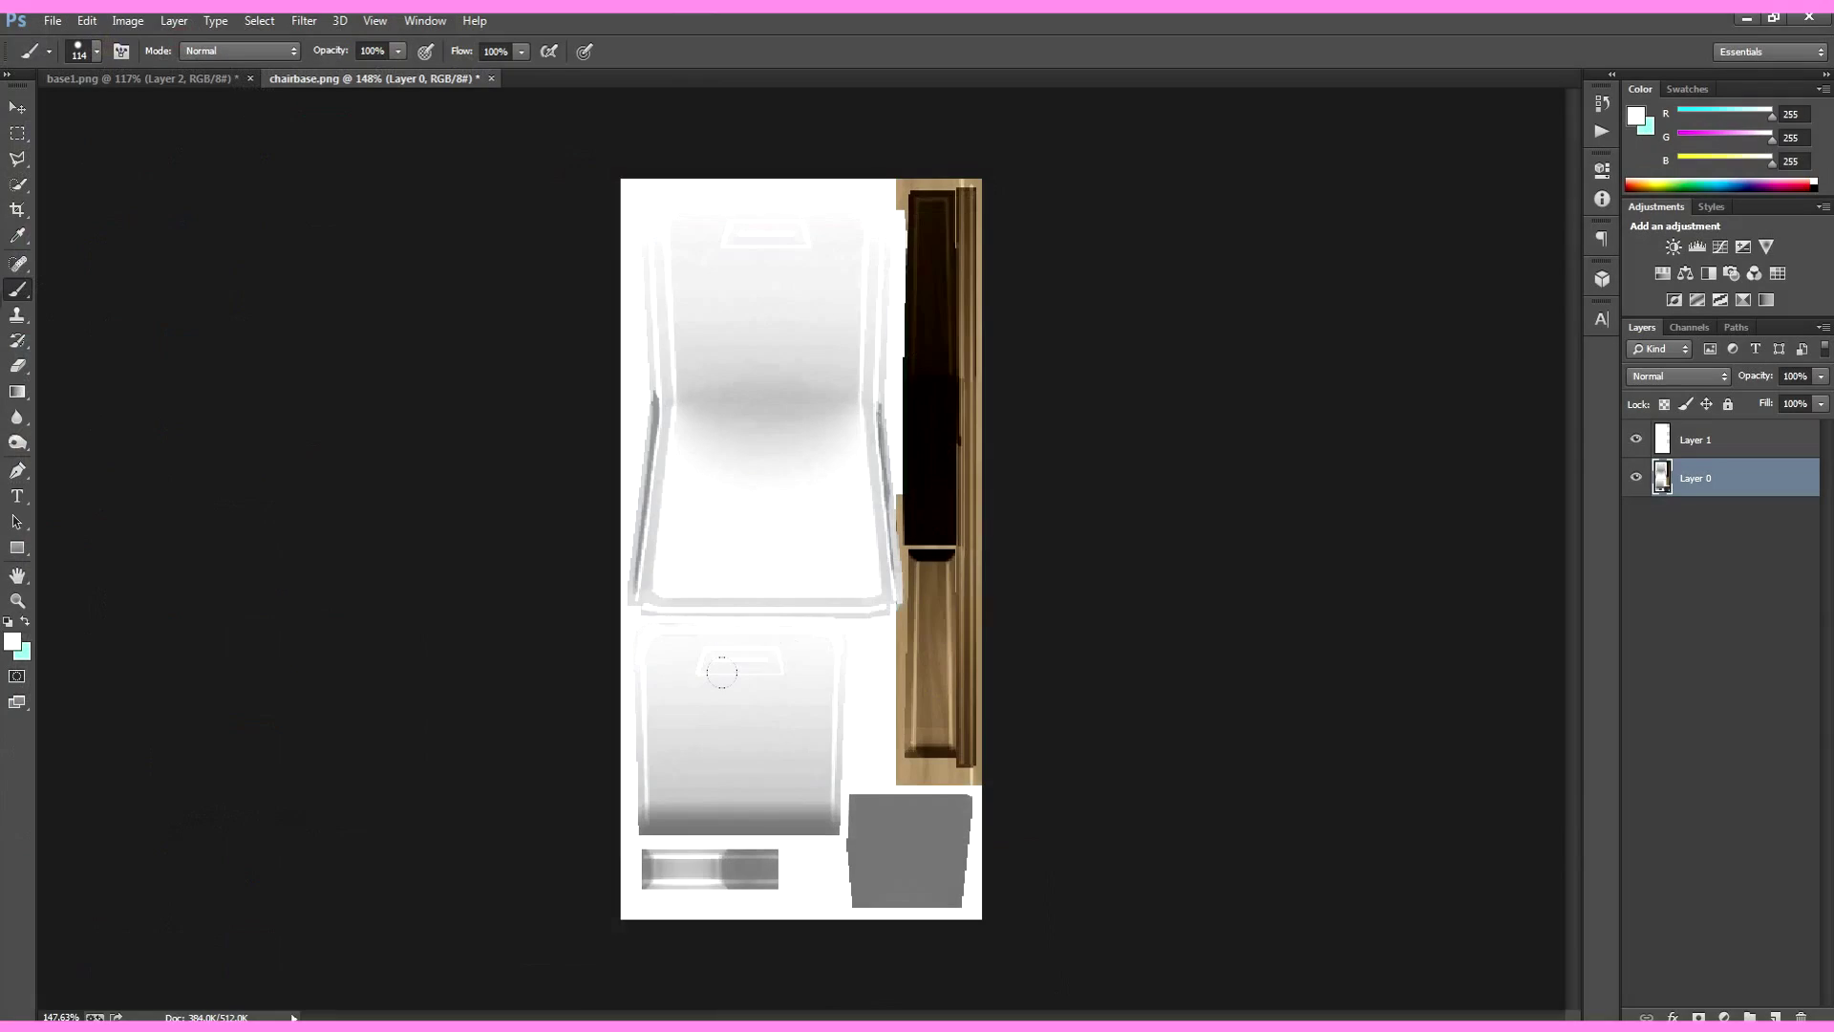
left_click(1717, 460)
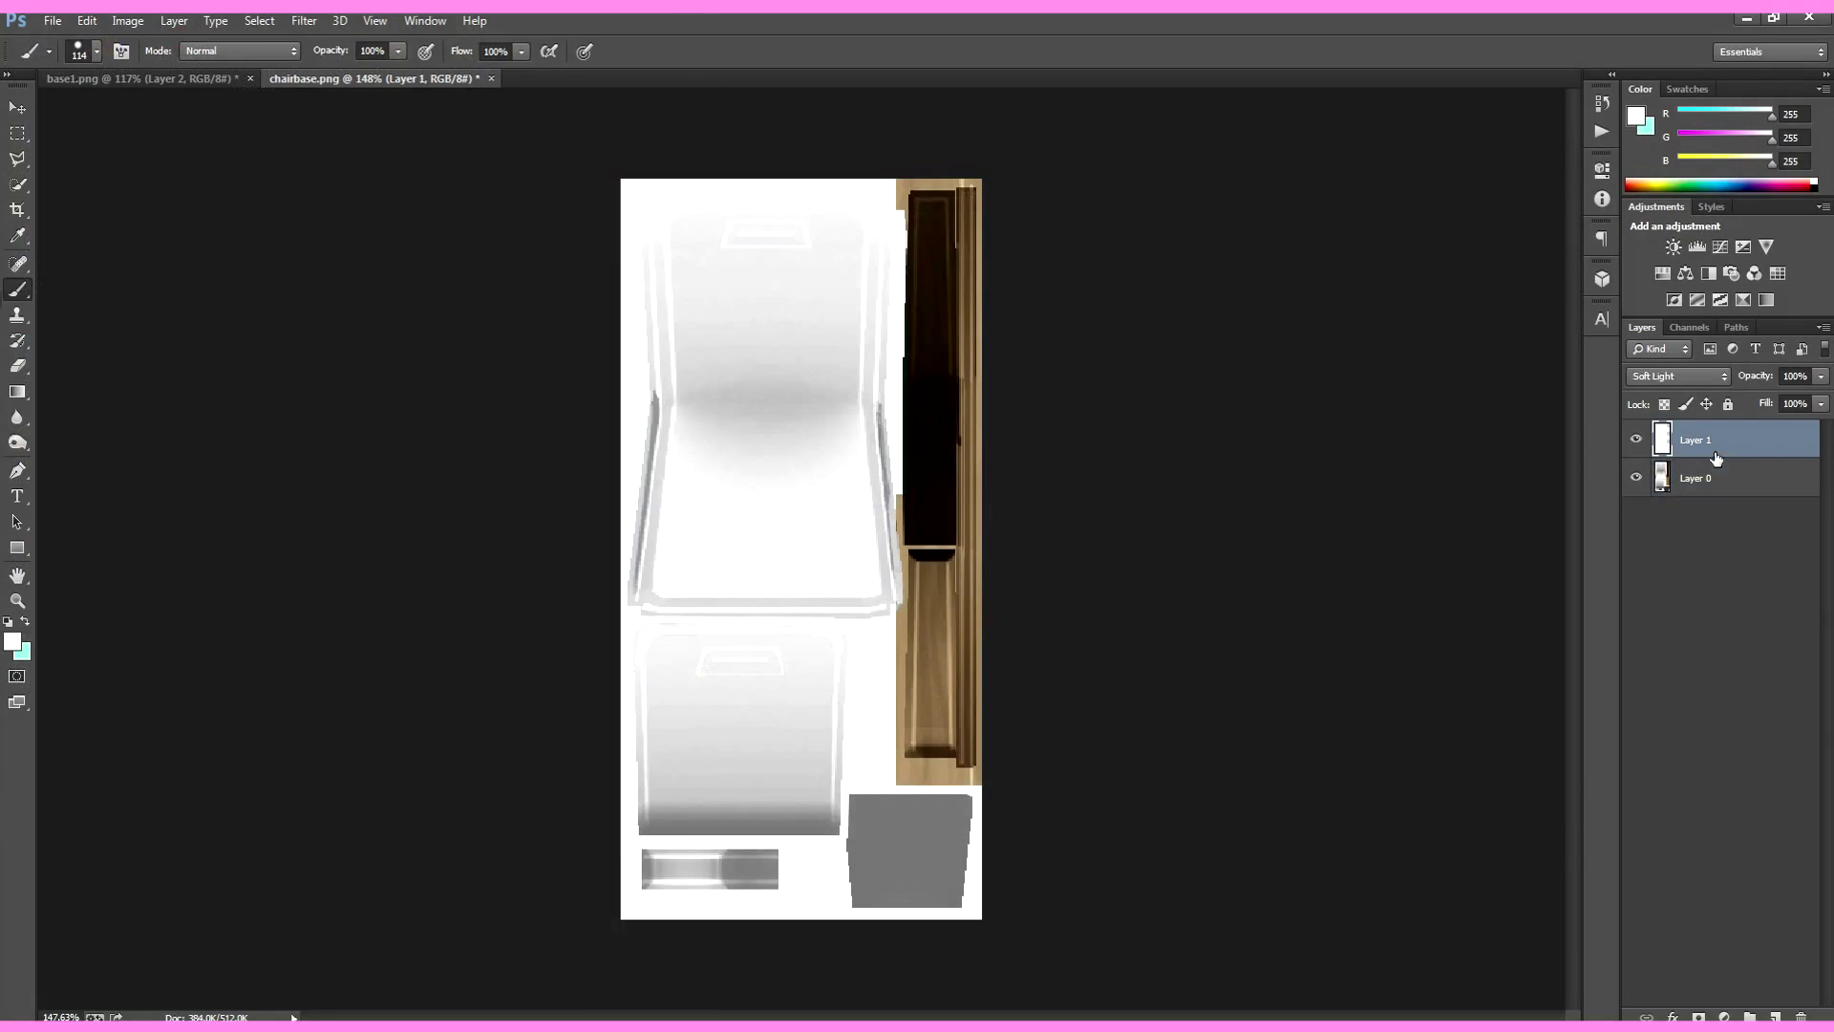
left_click(19, 650)
left_click(1234, 726)
left_click(1216, 830)
left_click(1778, 596)
key("b")
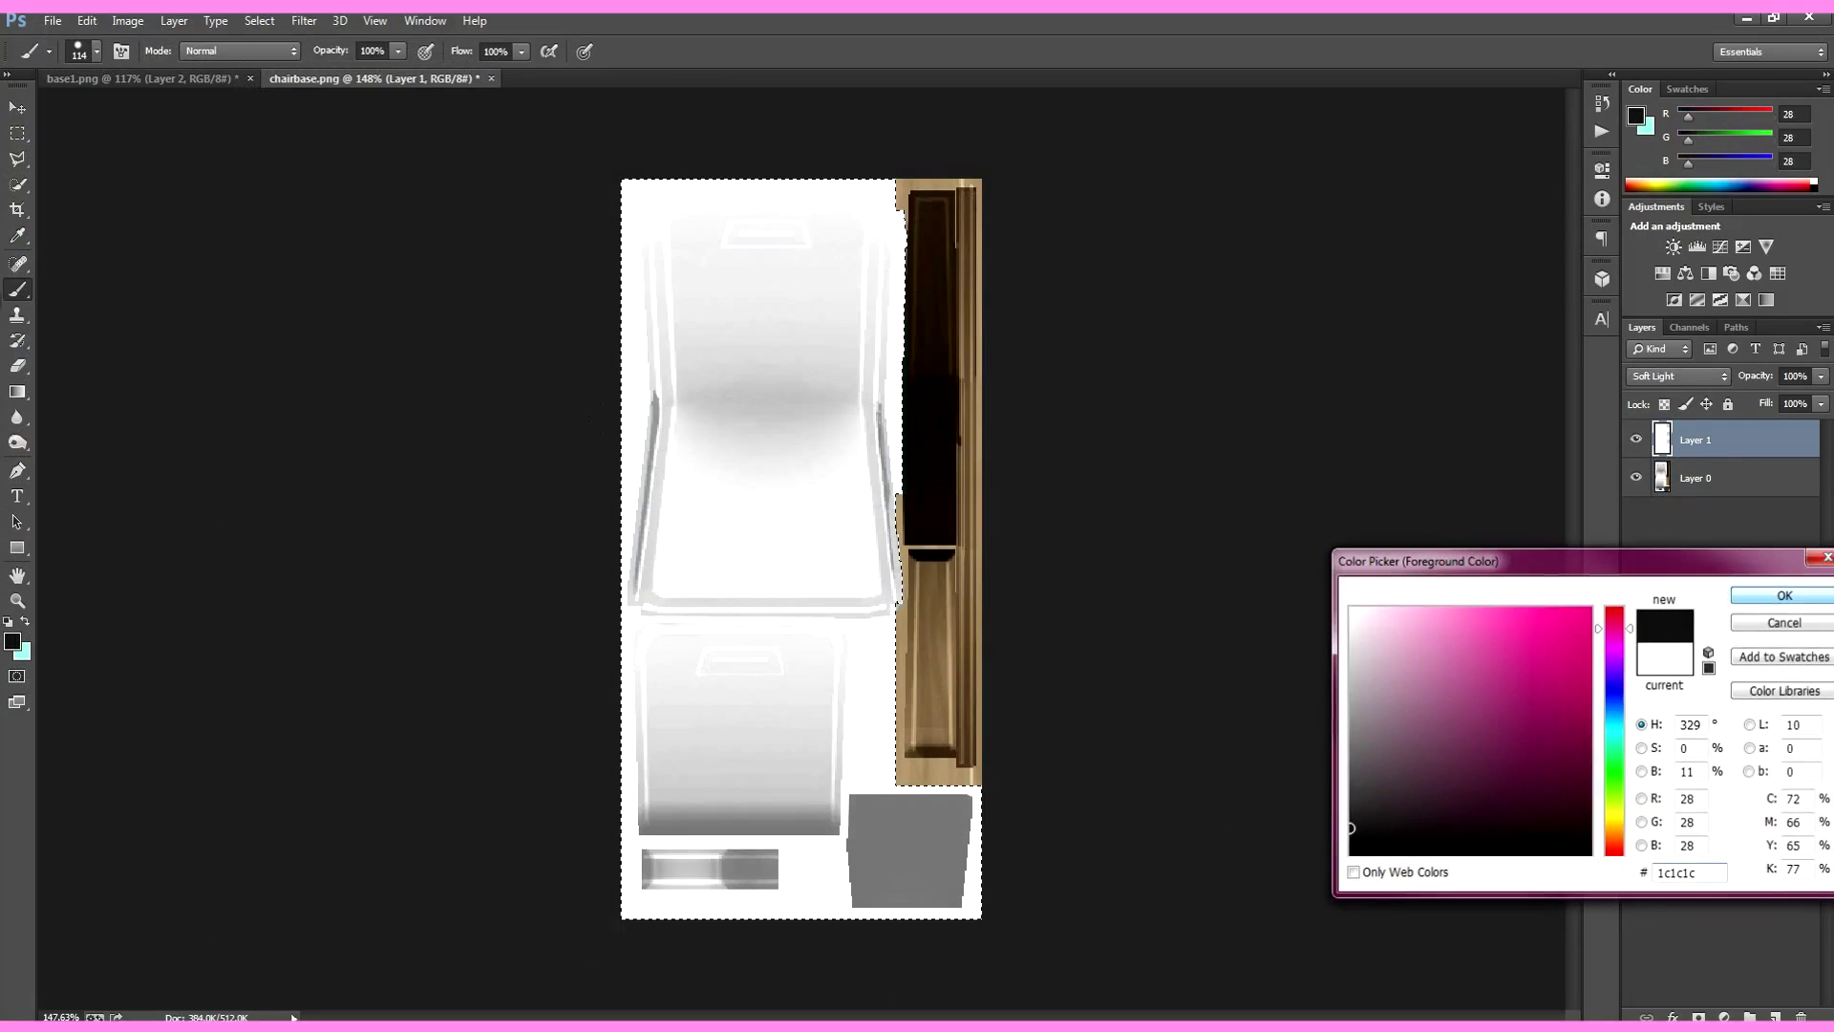
left_click_drag(650, 411, 879, 306)
left_click_drag(660, 258, 879, 253)
mouse_move(822, 420)
left_mouse_down()
mouse_move(692, 399)
mouse_move(745, 668)
mouse_move(908, 822)
mouse_move(865, 881)
left_mouse_up()
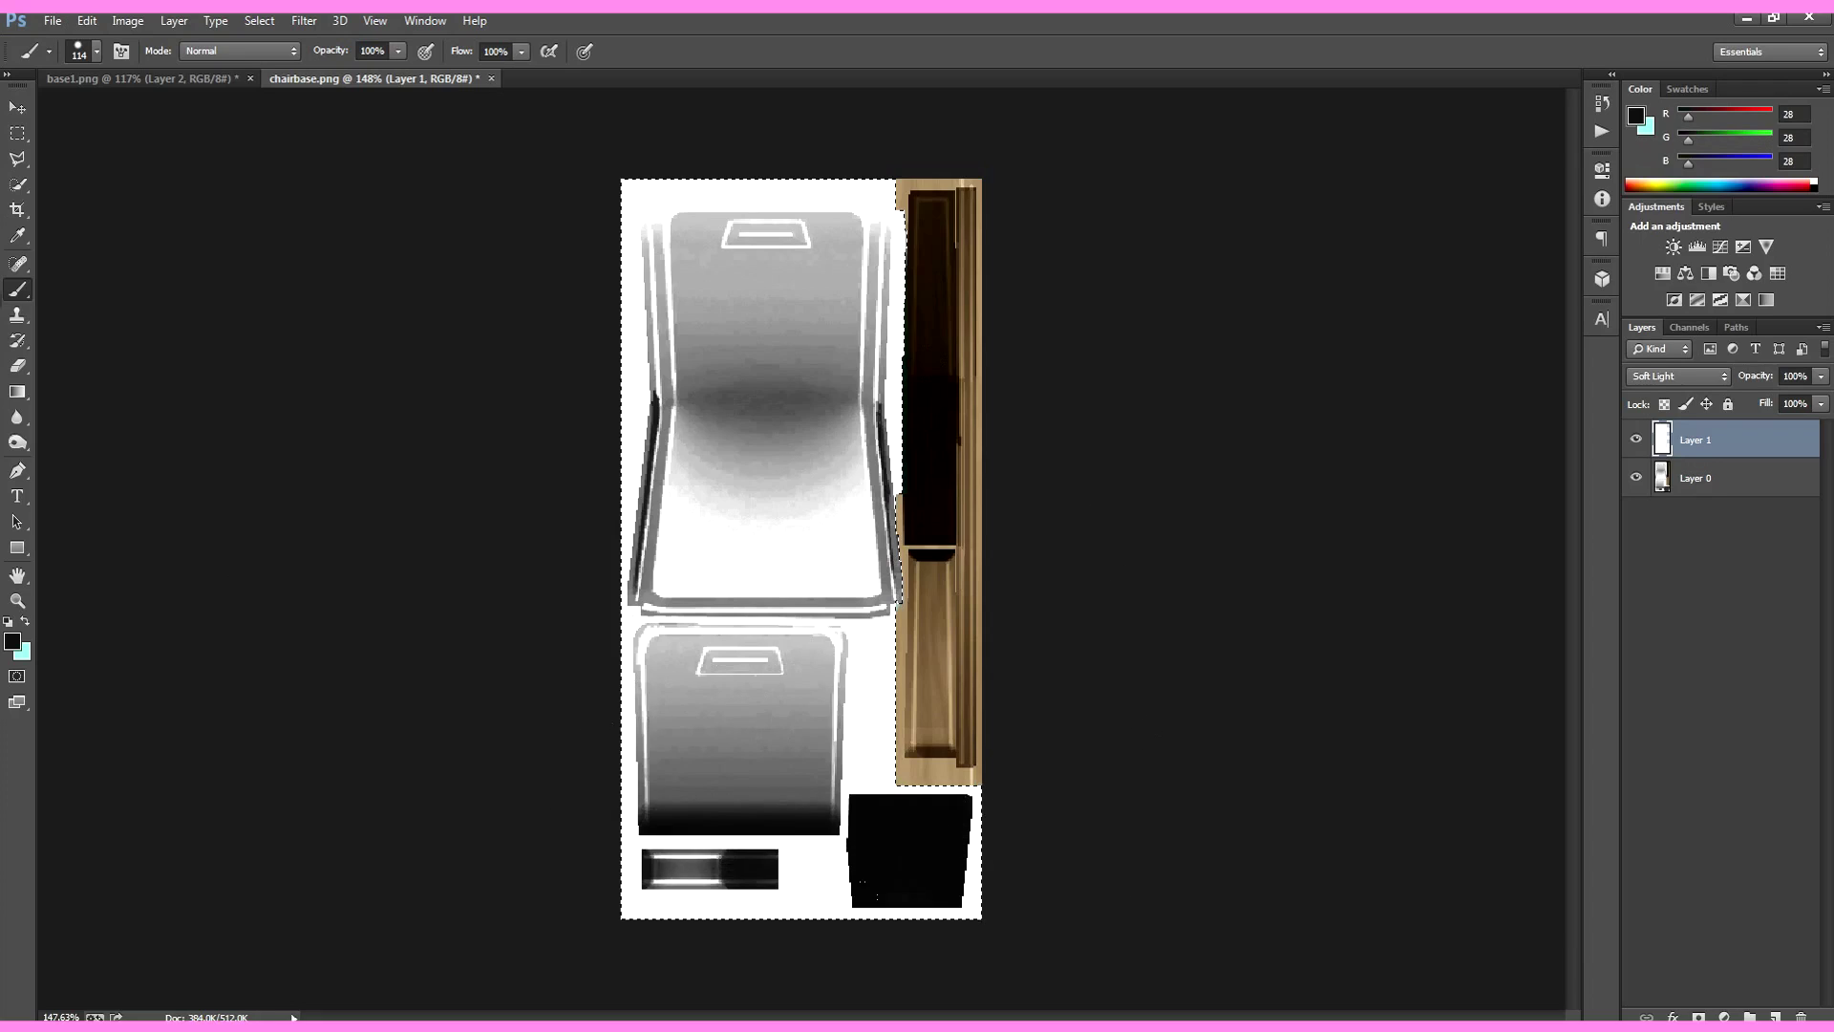
Step: Try several blend modes on Layer 1, from Dissolve to Color Burn, and settle on Multiply
left_click(1662, 474)
left_click(1664, 480, "ctrl")
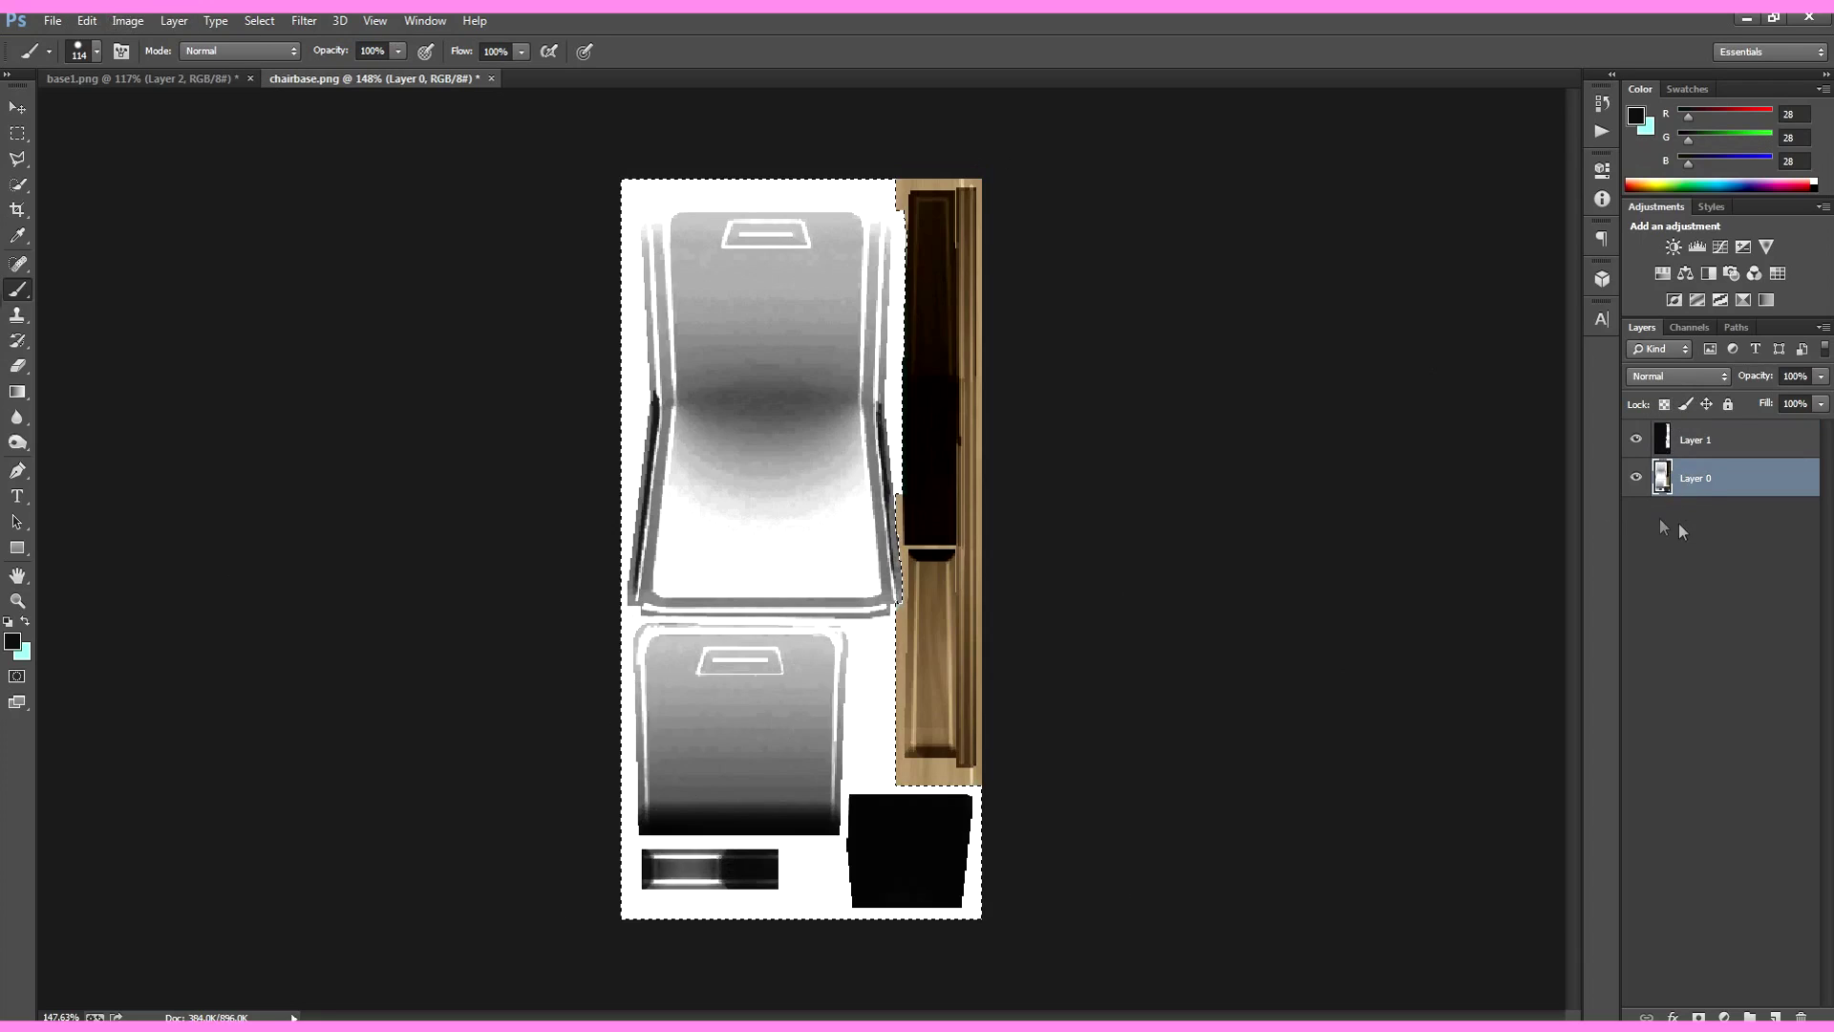
left_click(1682, 440)
left_click(1679, 375)
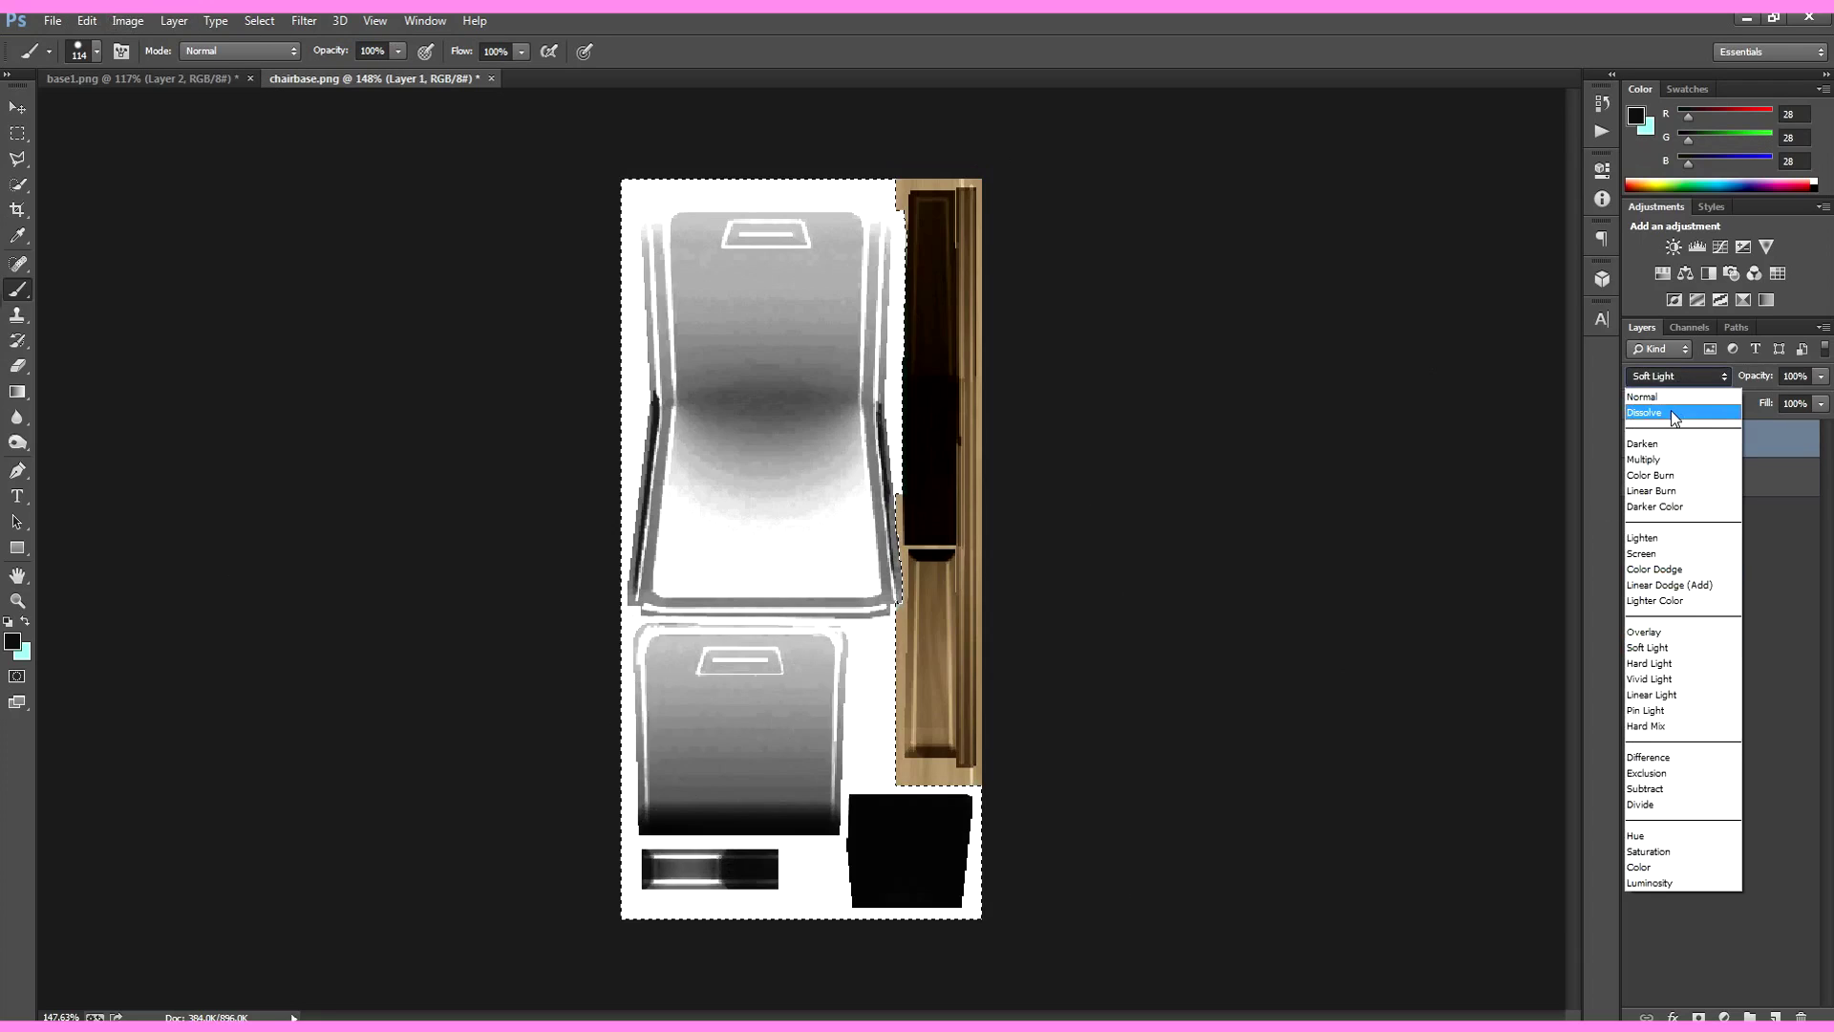
left_click(1671, 413)
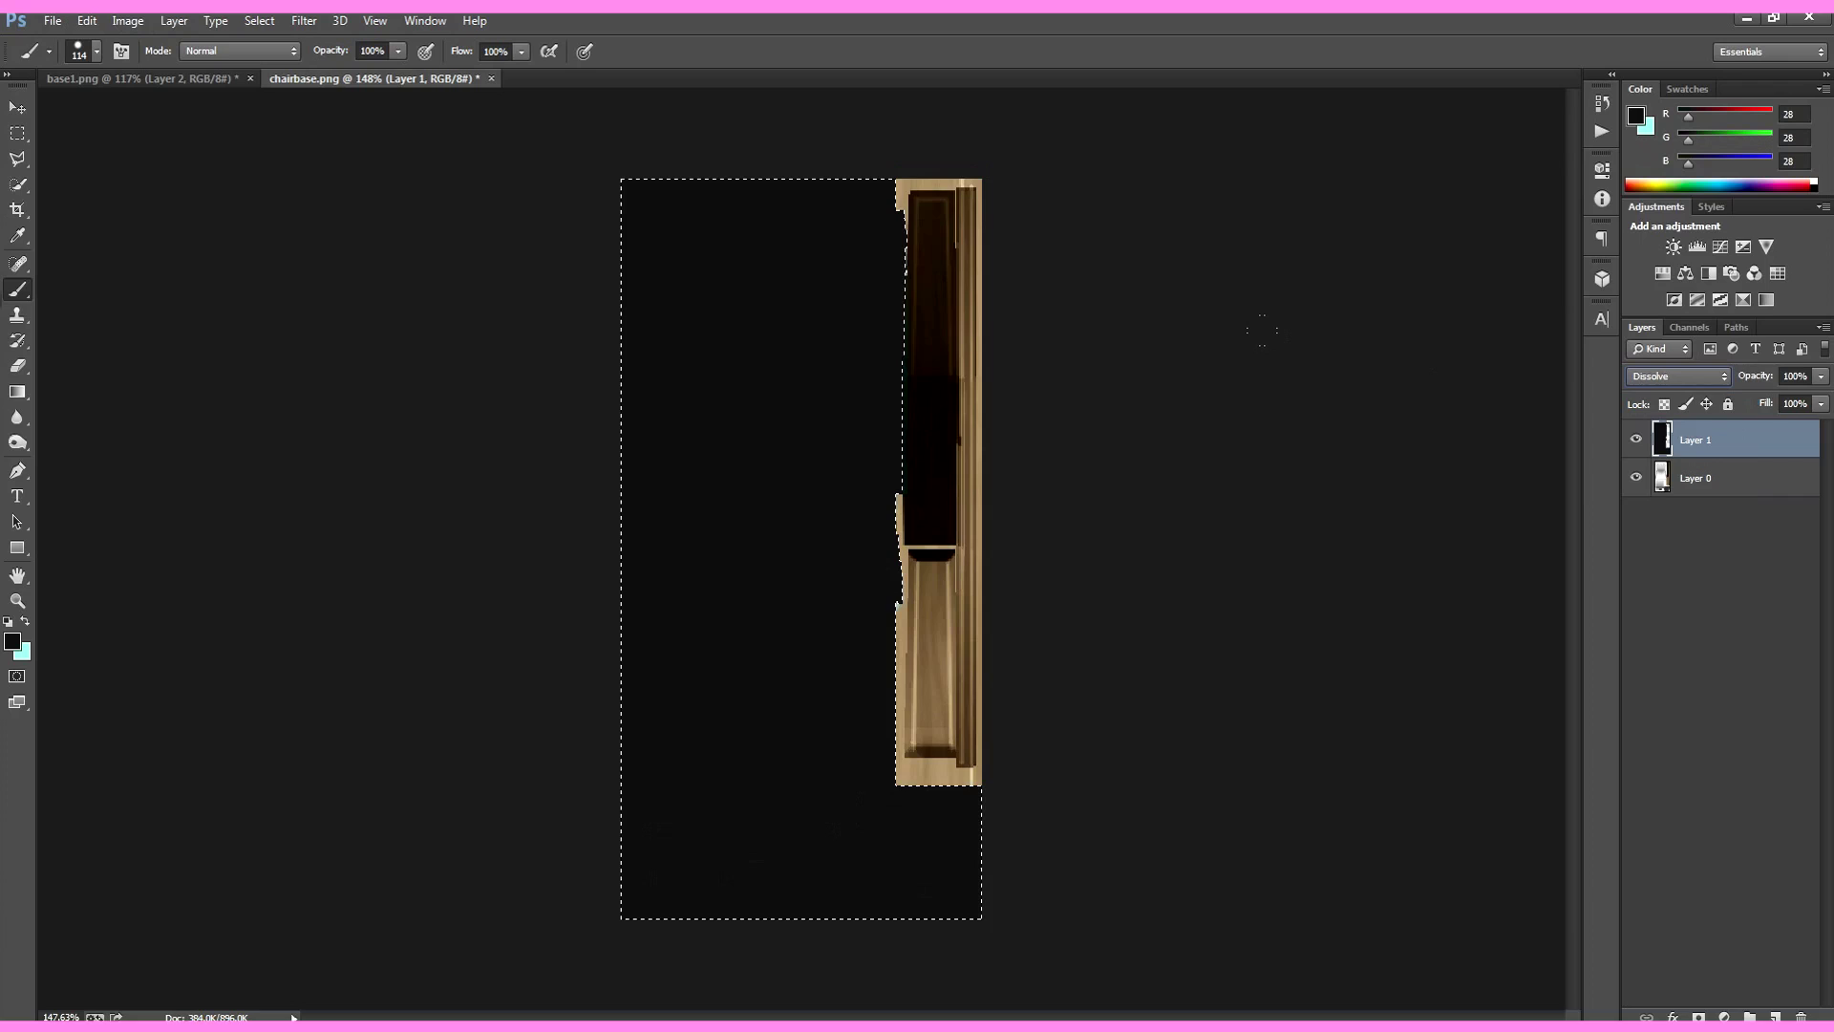
key("Down")
key("Down")
key("Down")
key("Down")
key("Down")
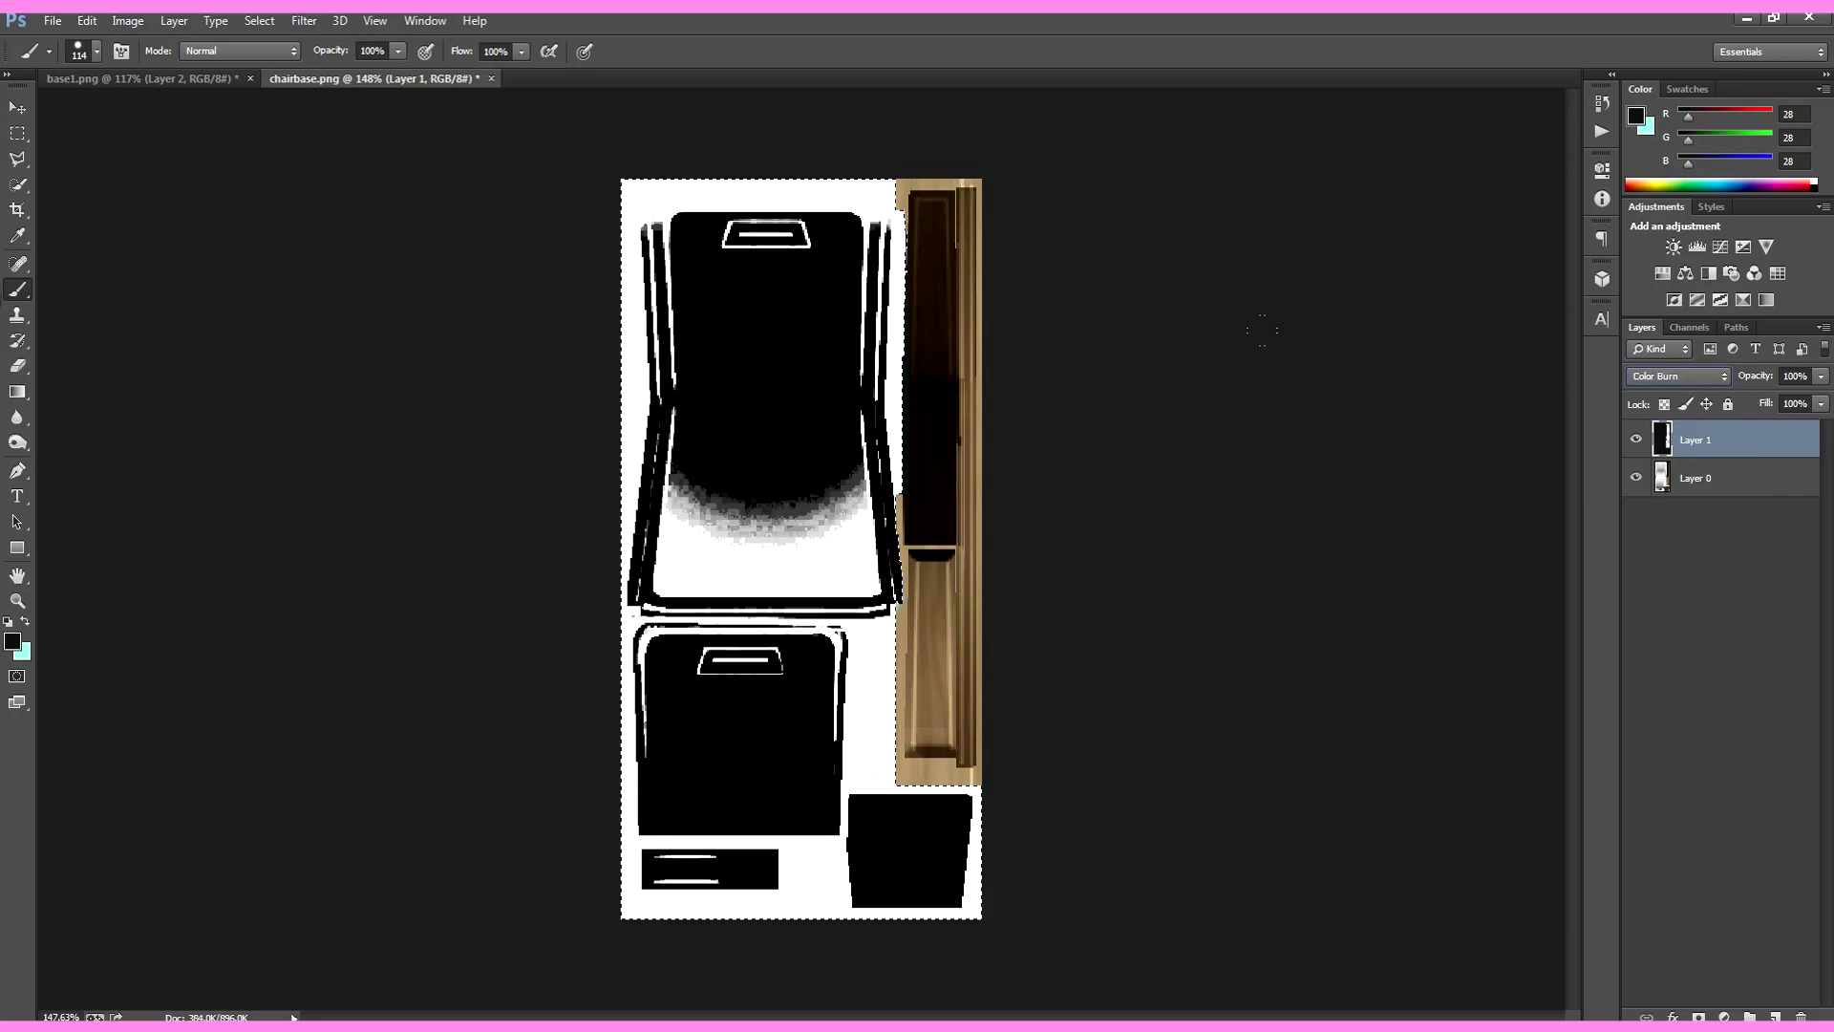
key("Up")
key("Up")
key("Up")
key("Up")
key("Up")
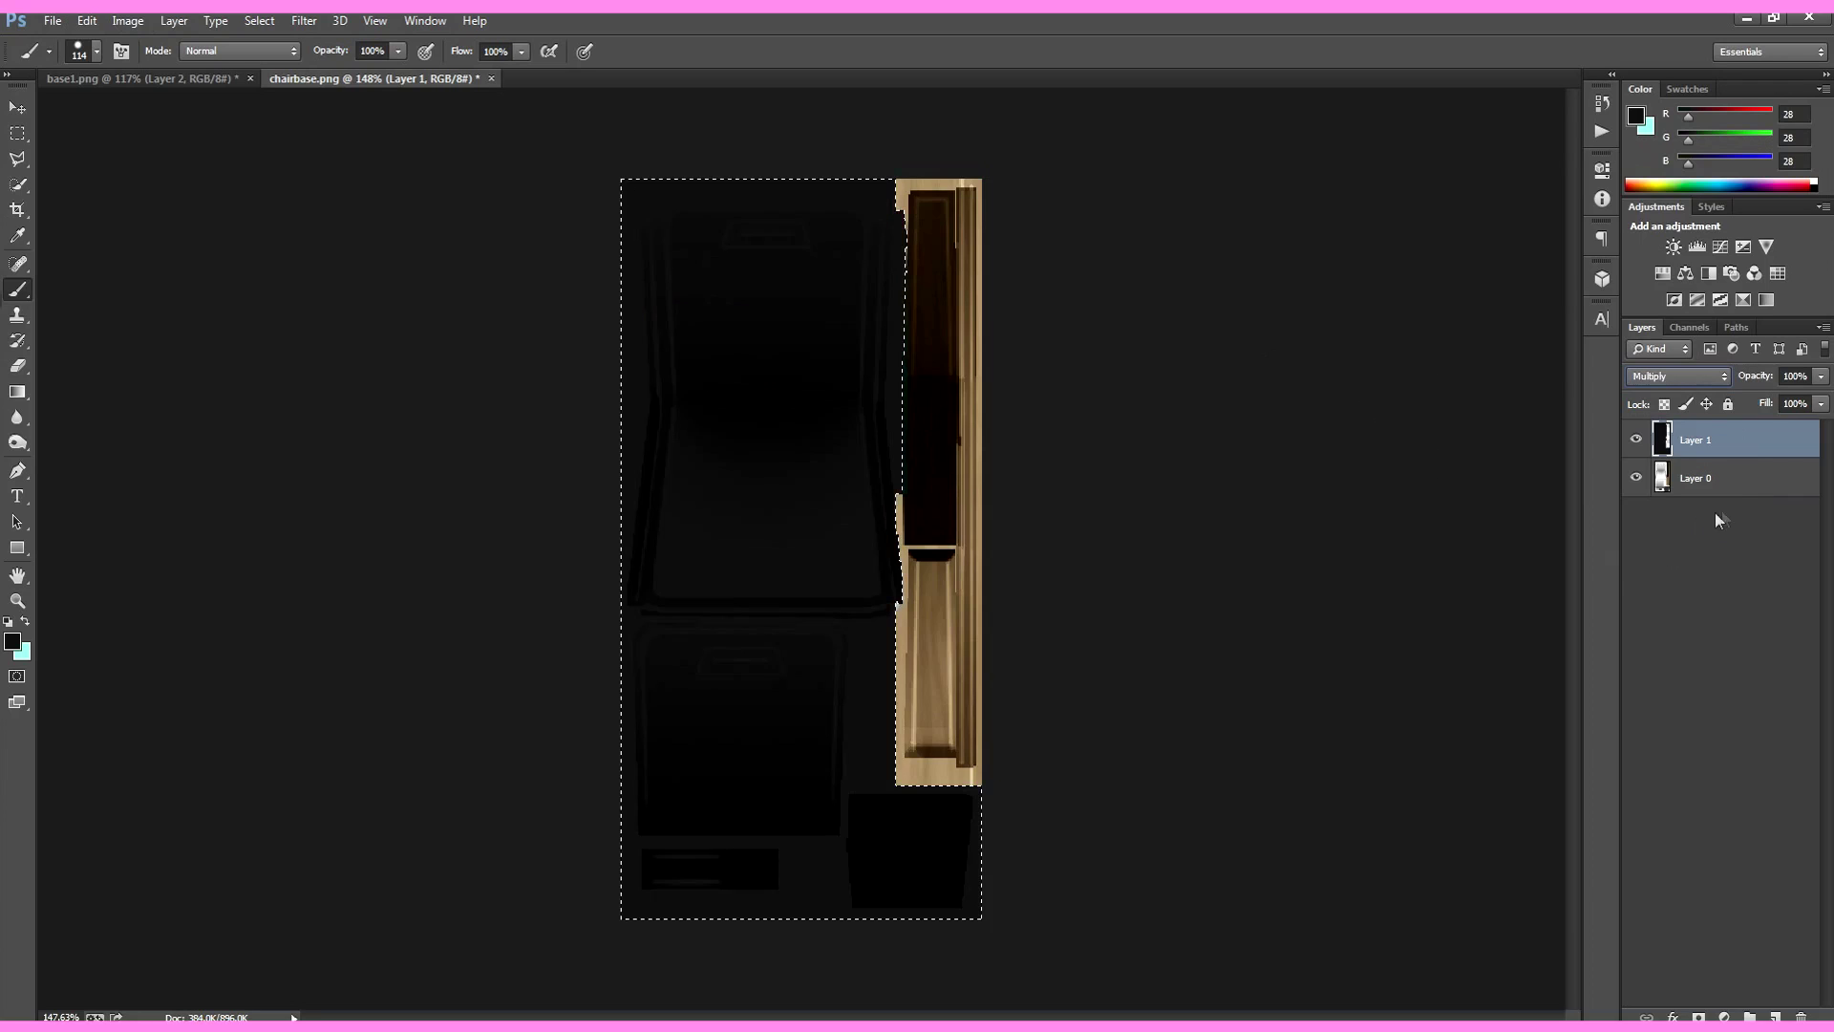
Step: Darken the chair area with an Exposure adjustment layer above Layer 0, using Offset -0.1198 and a changed gamma and exposure, and compare it on and off
left_click(1700, 478)
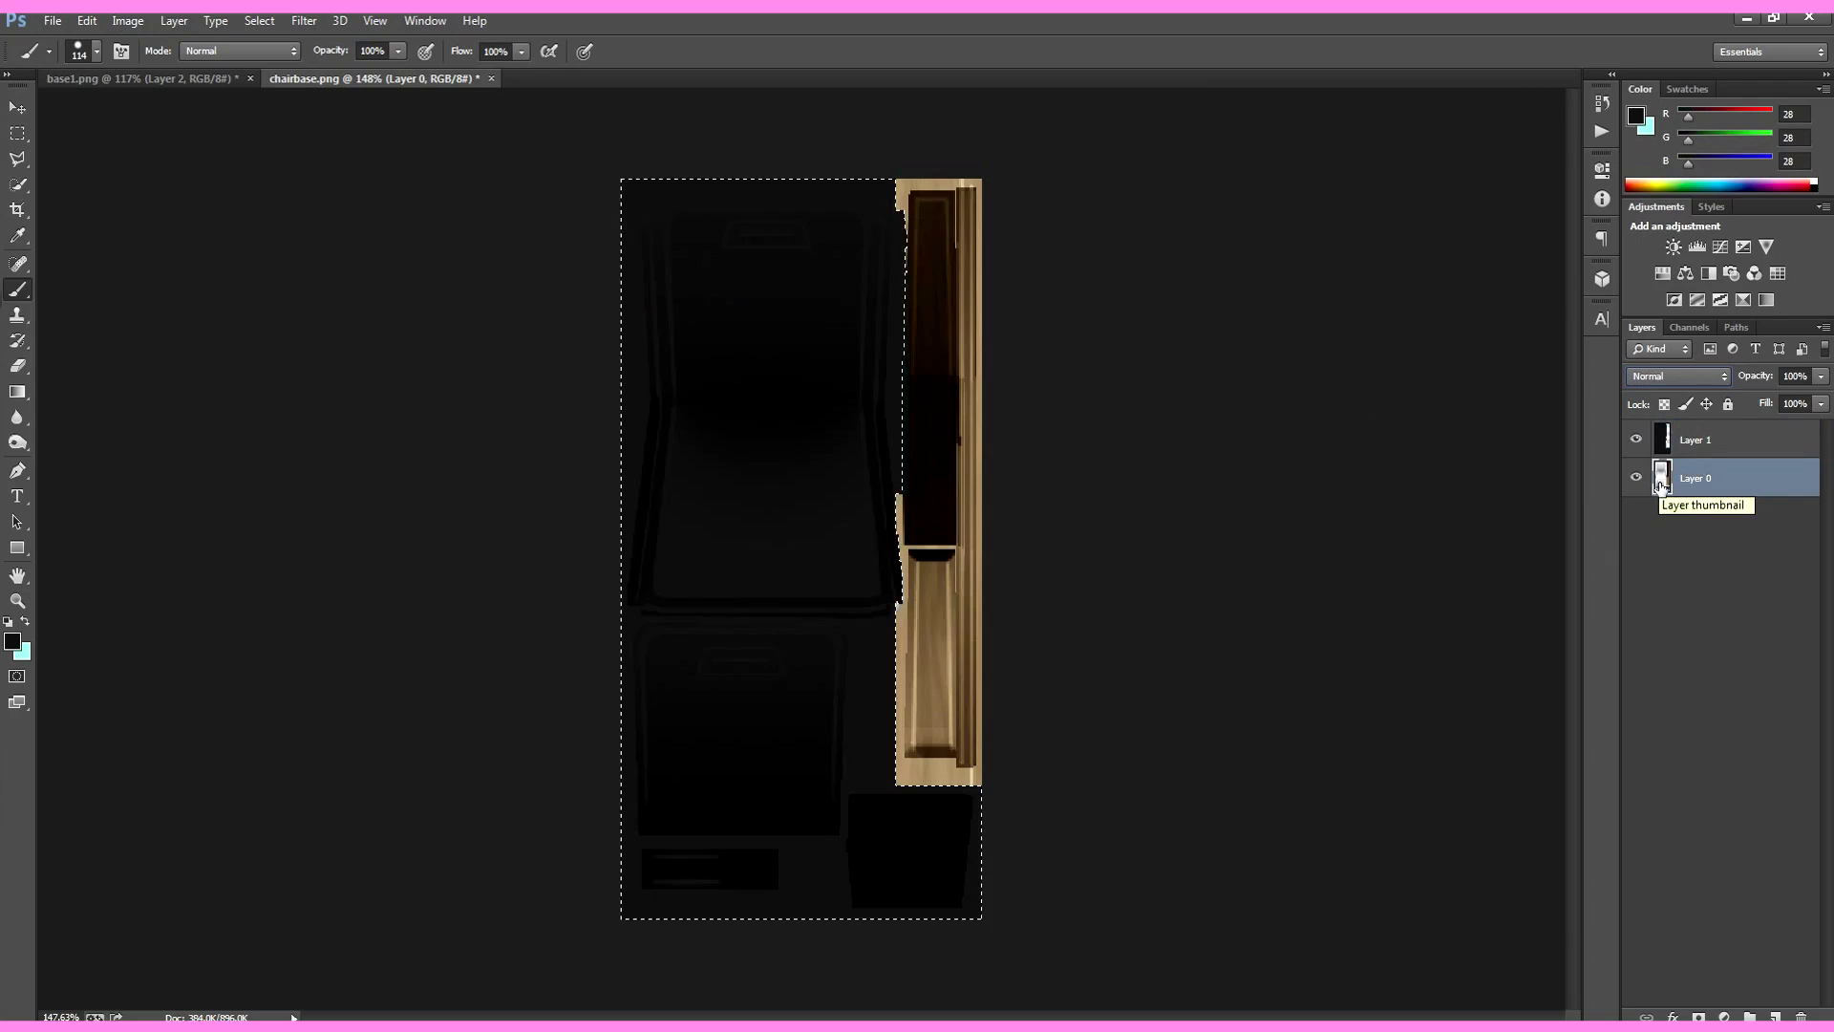
left_click(1725, 1017)
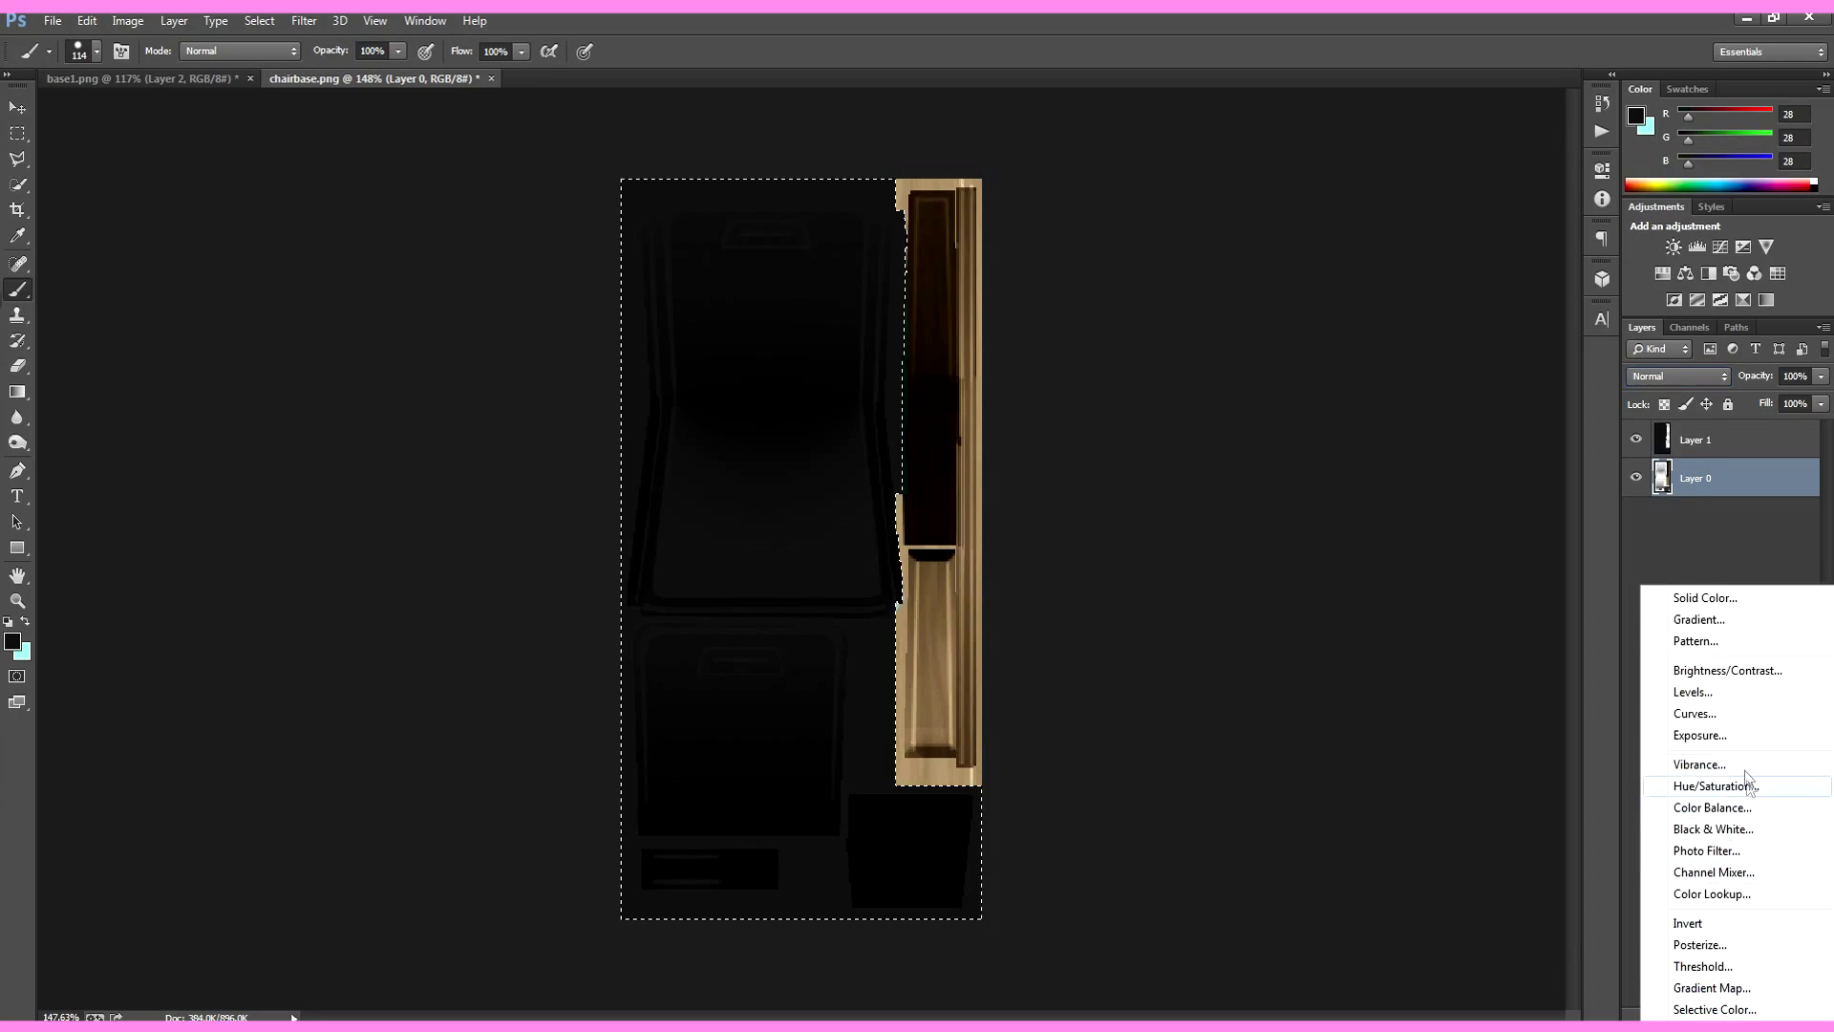
left_click(1700, 735)
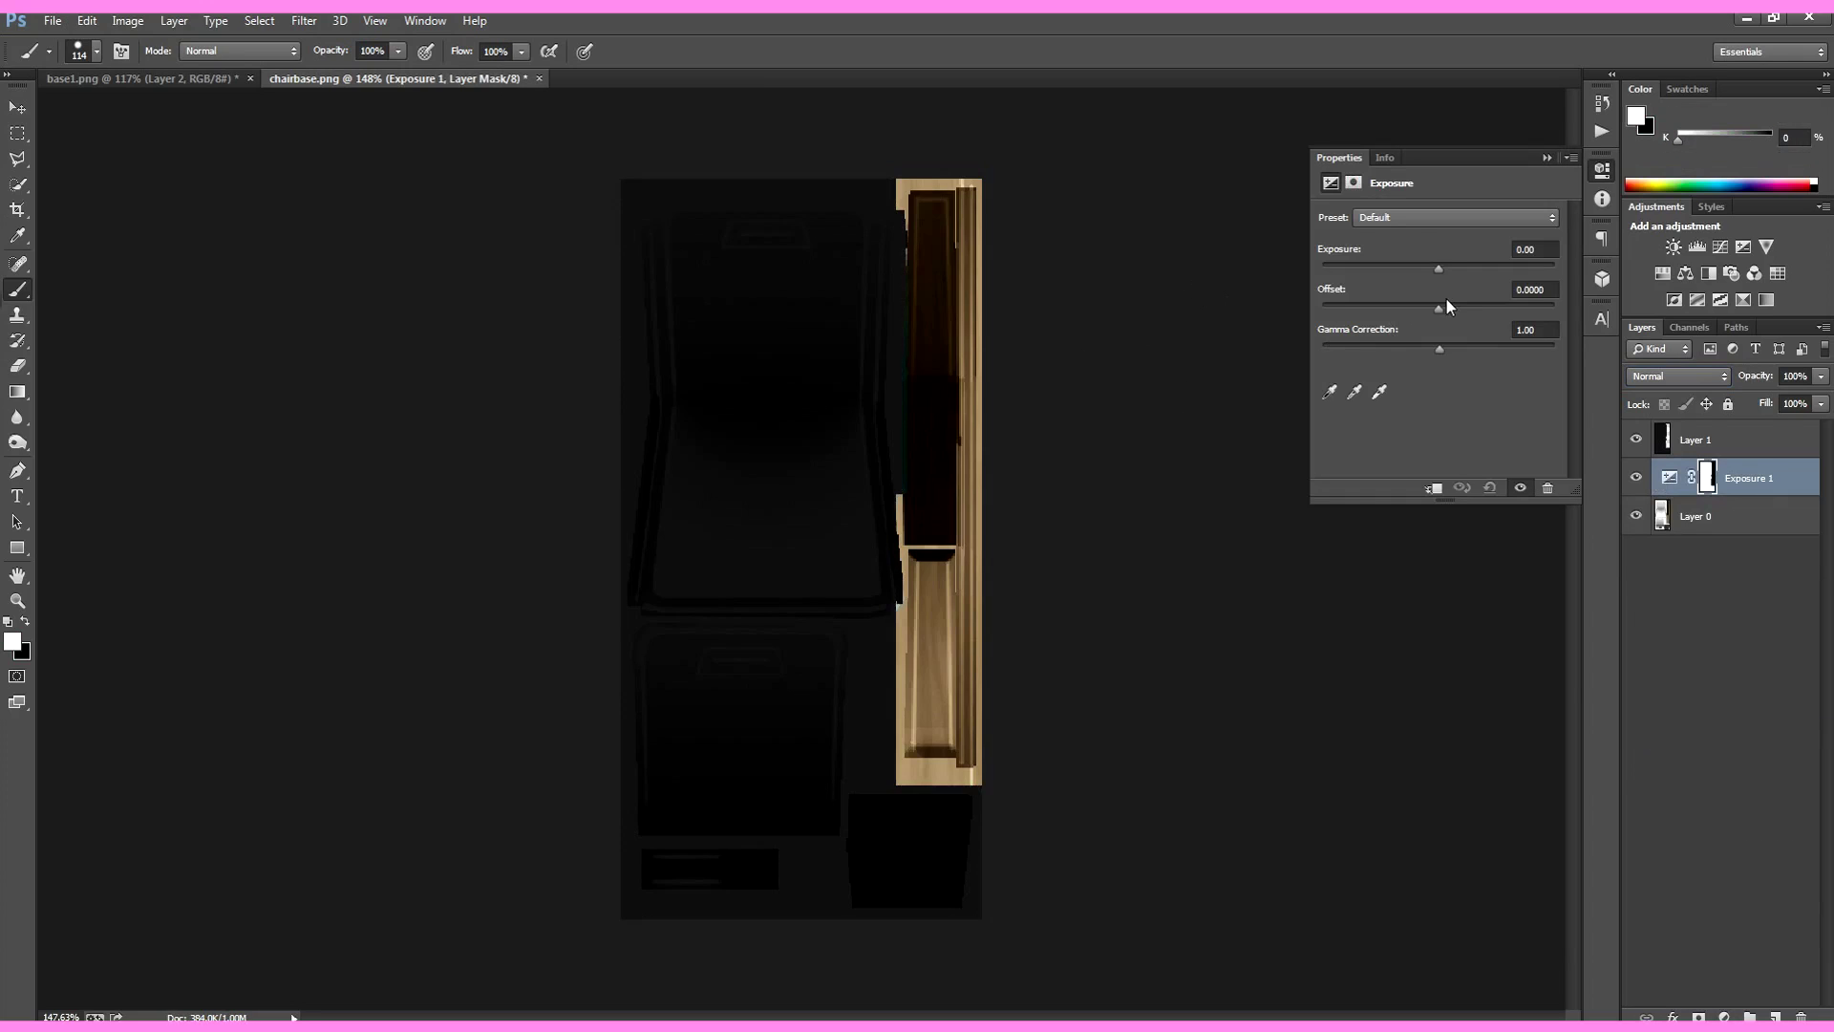
left_click_drag(1440, 308, 1483, 350)
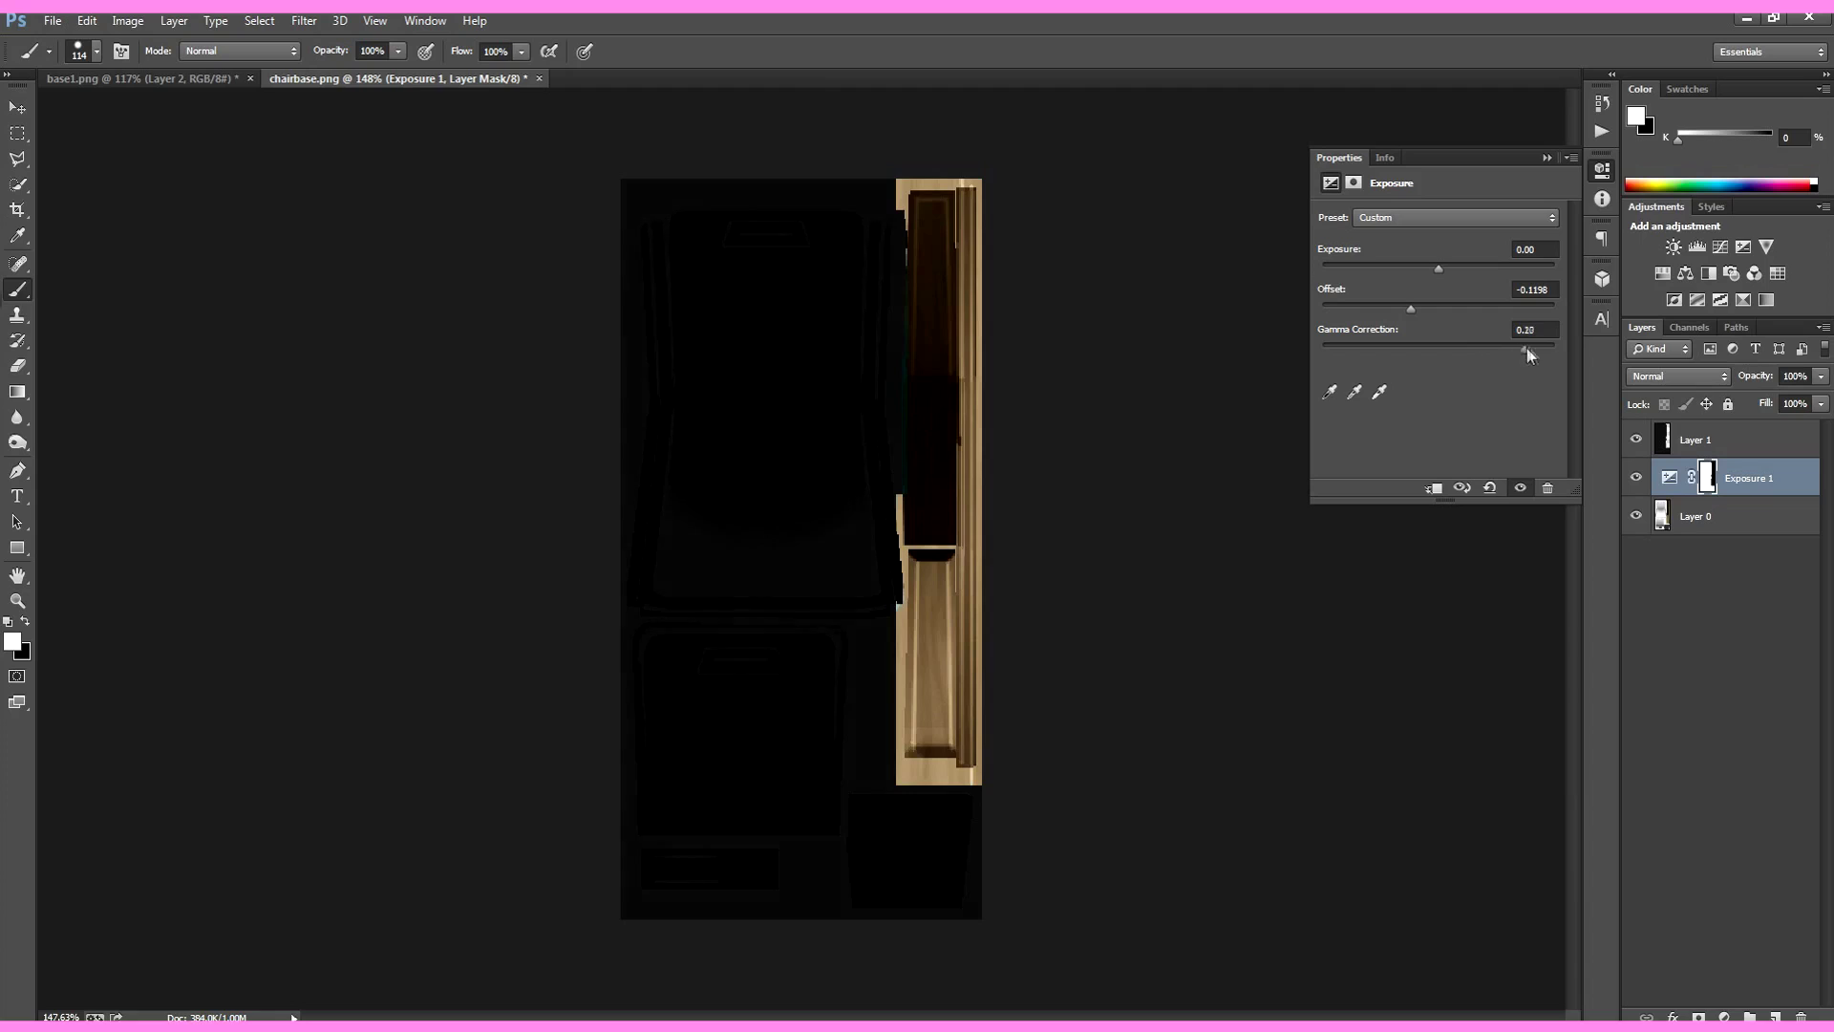
left_click_drag(1462, 269, 1435, 271)
left_click(1600, 172)
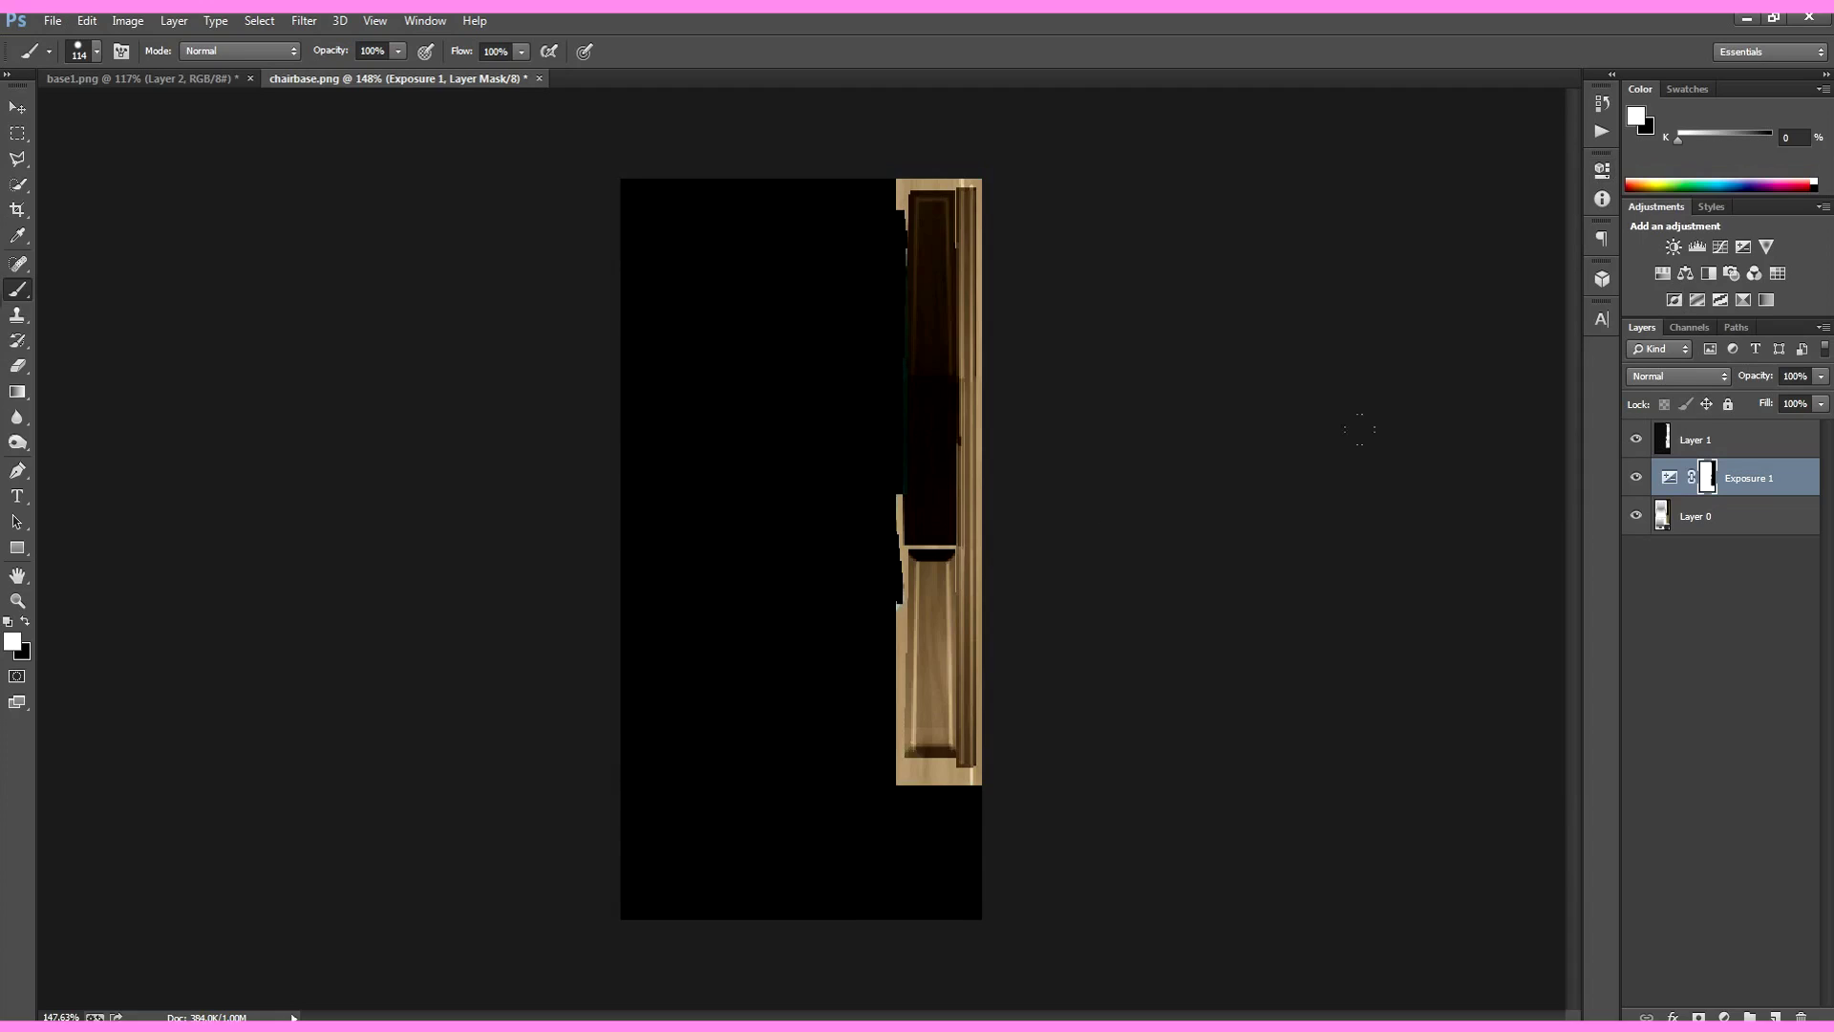
left_click(1637, 479)
left_click(1638, 481)
left_click(1638, 482)
left_click(1637, 482)
left_click(1637, 483)
Step: Save the darkened chair texture as a PNG file named black chair
left_click(53, 20)
left_click(96, 253)
type("black chair")
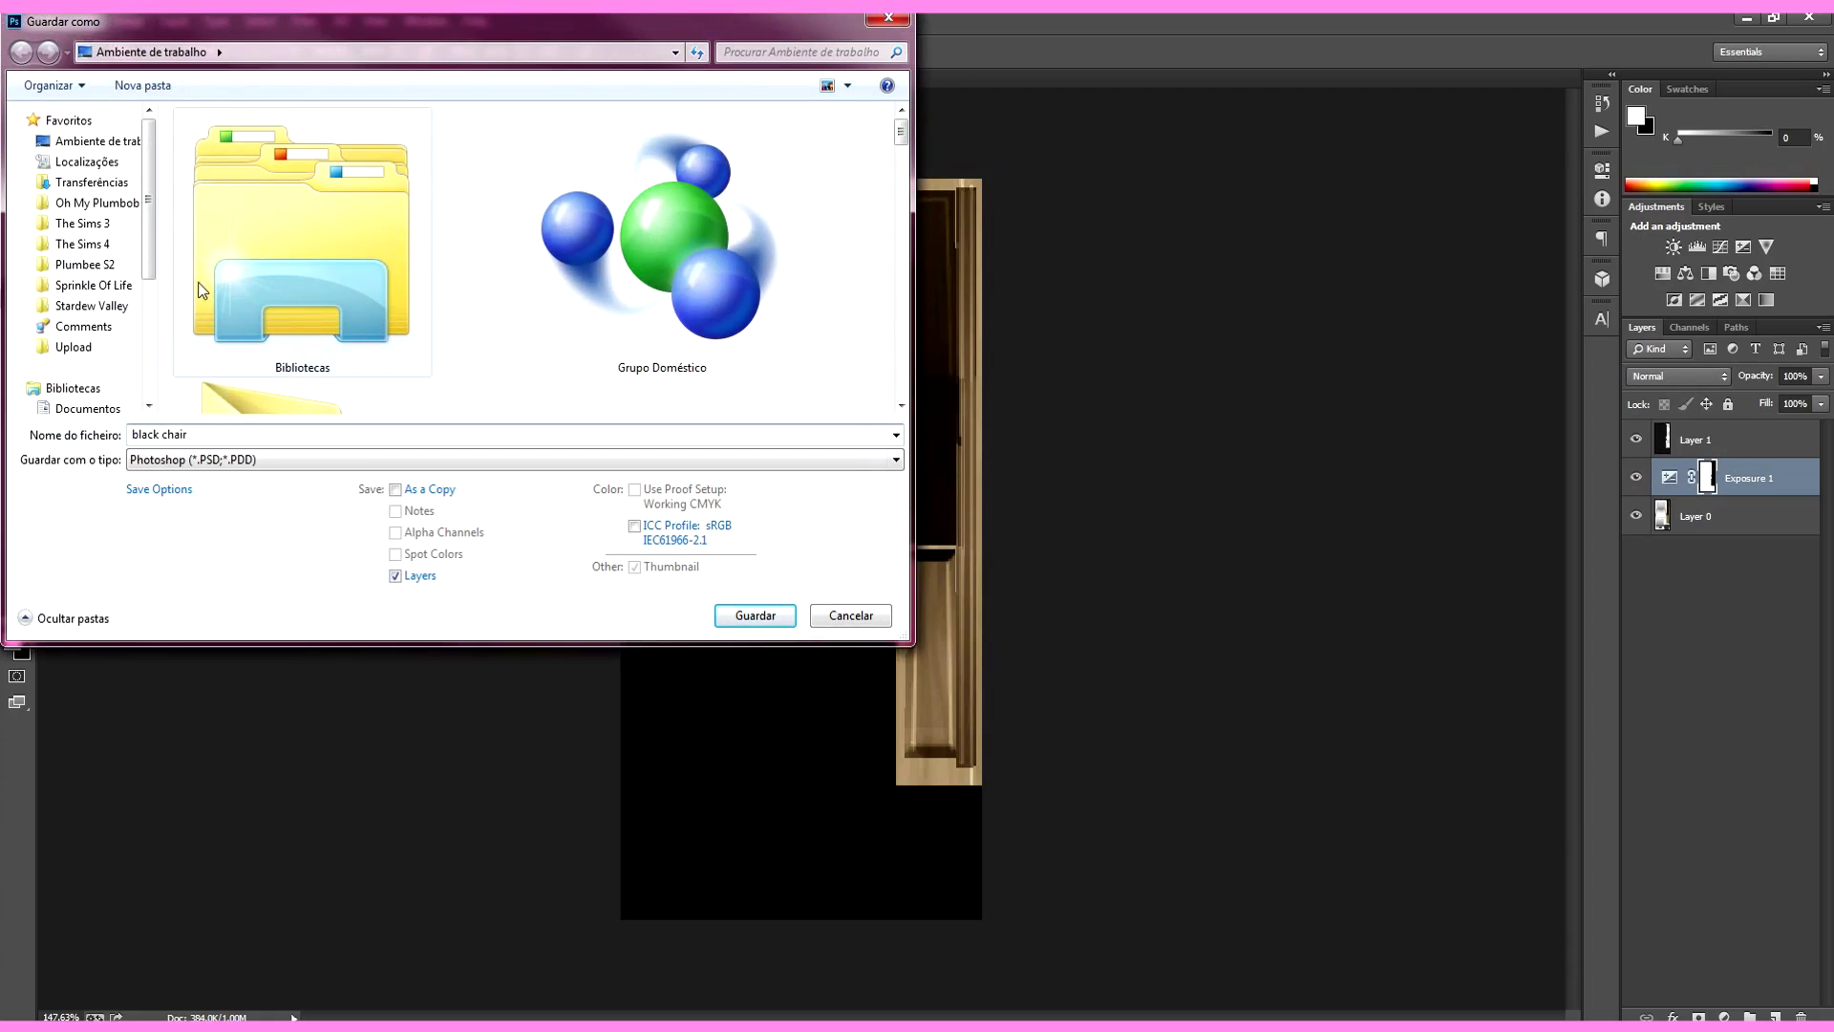
left_click(573, 460)
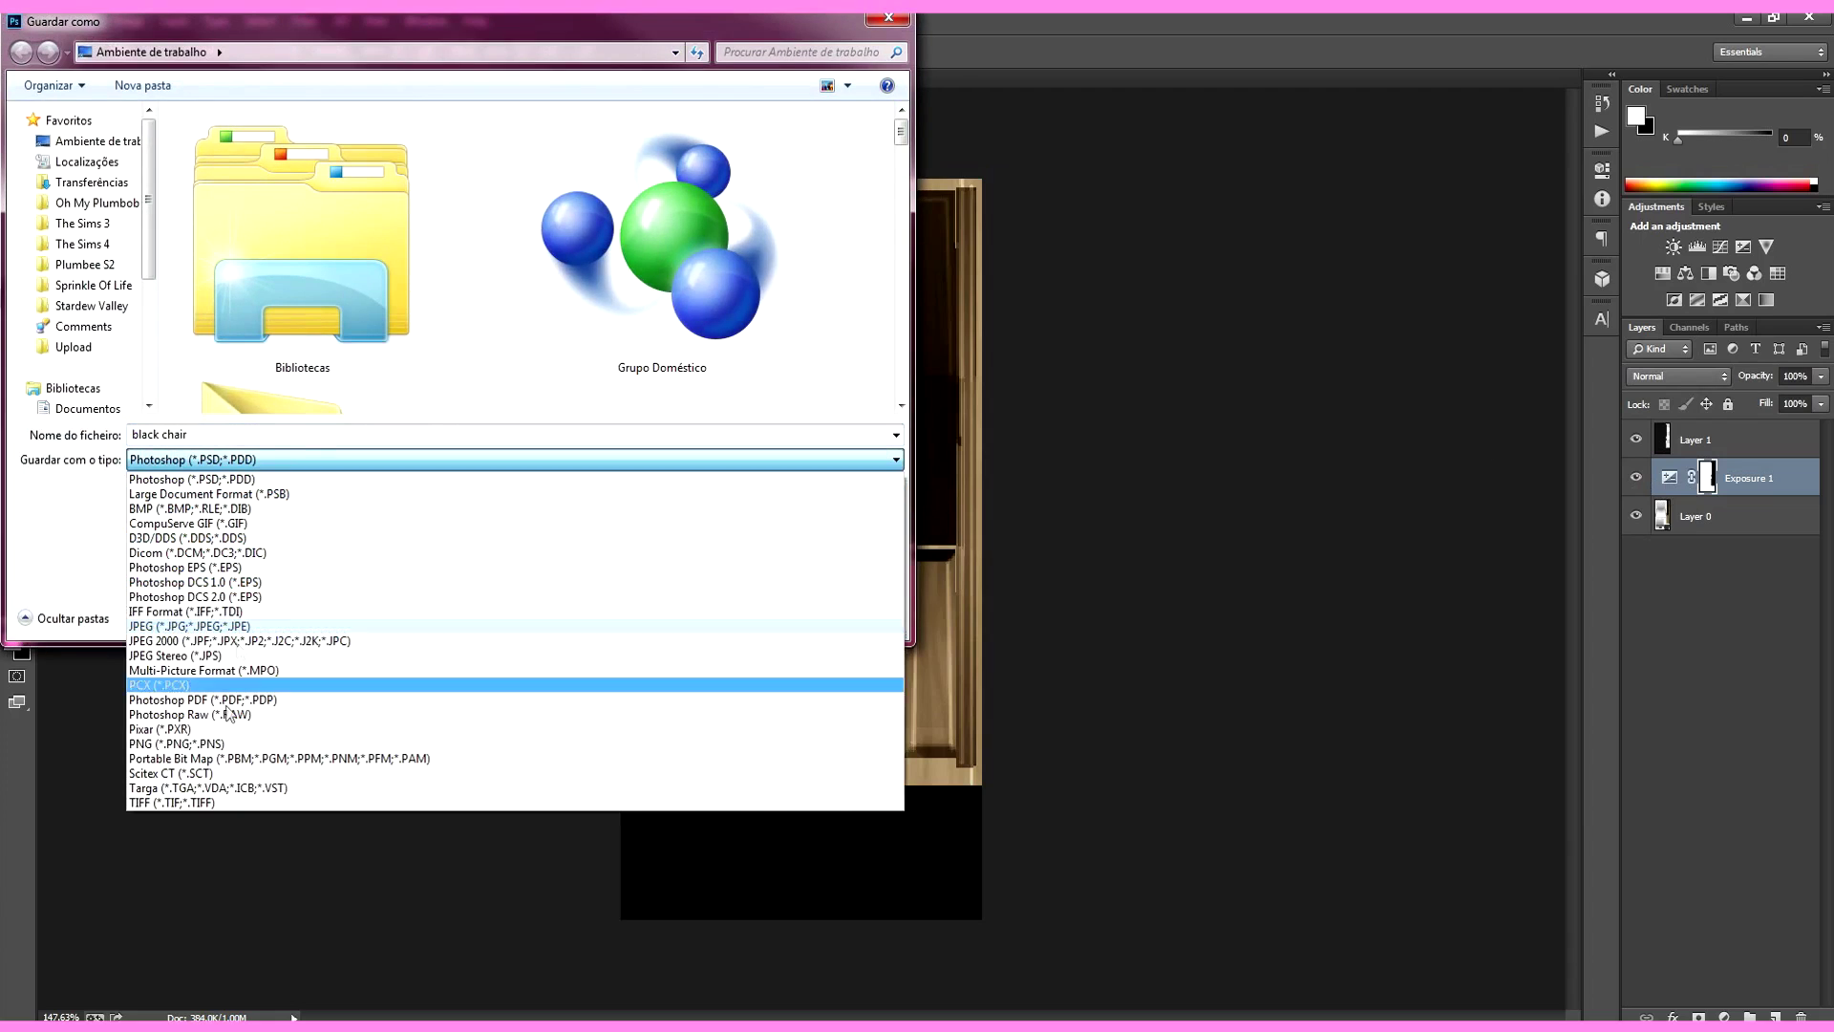
left_click(659, 747)
left_click(755, 615)
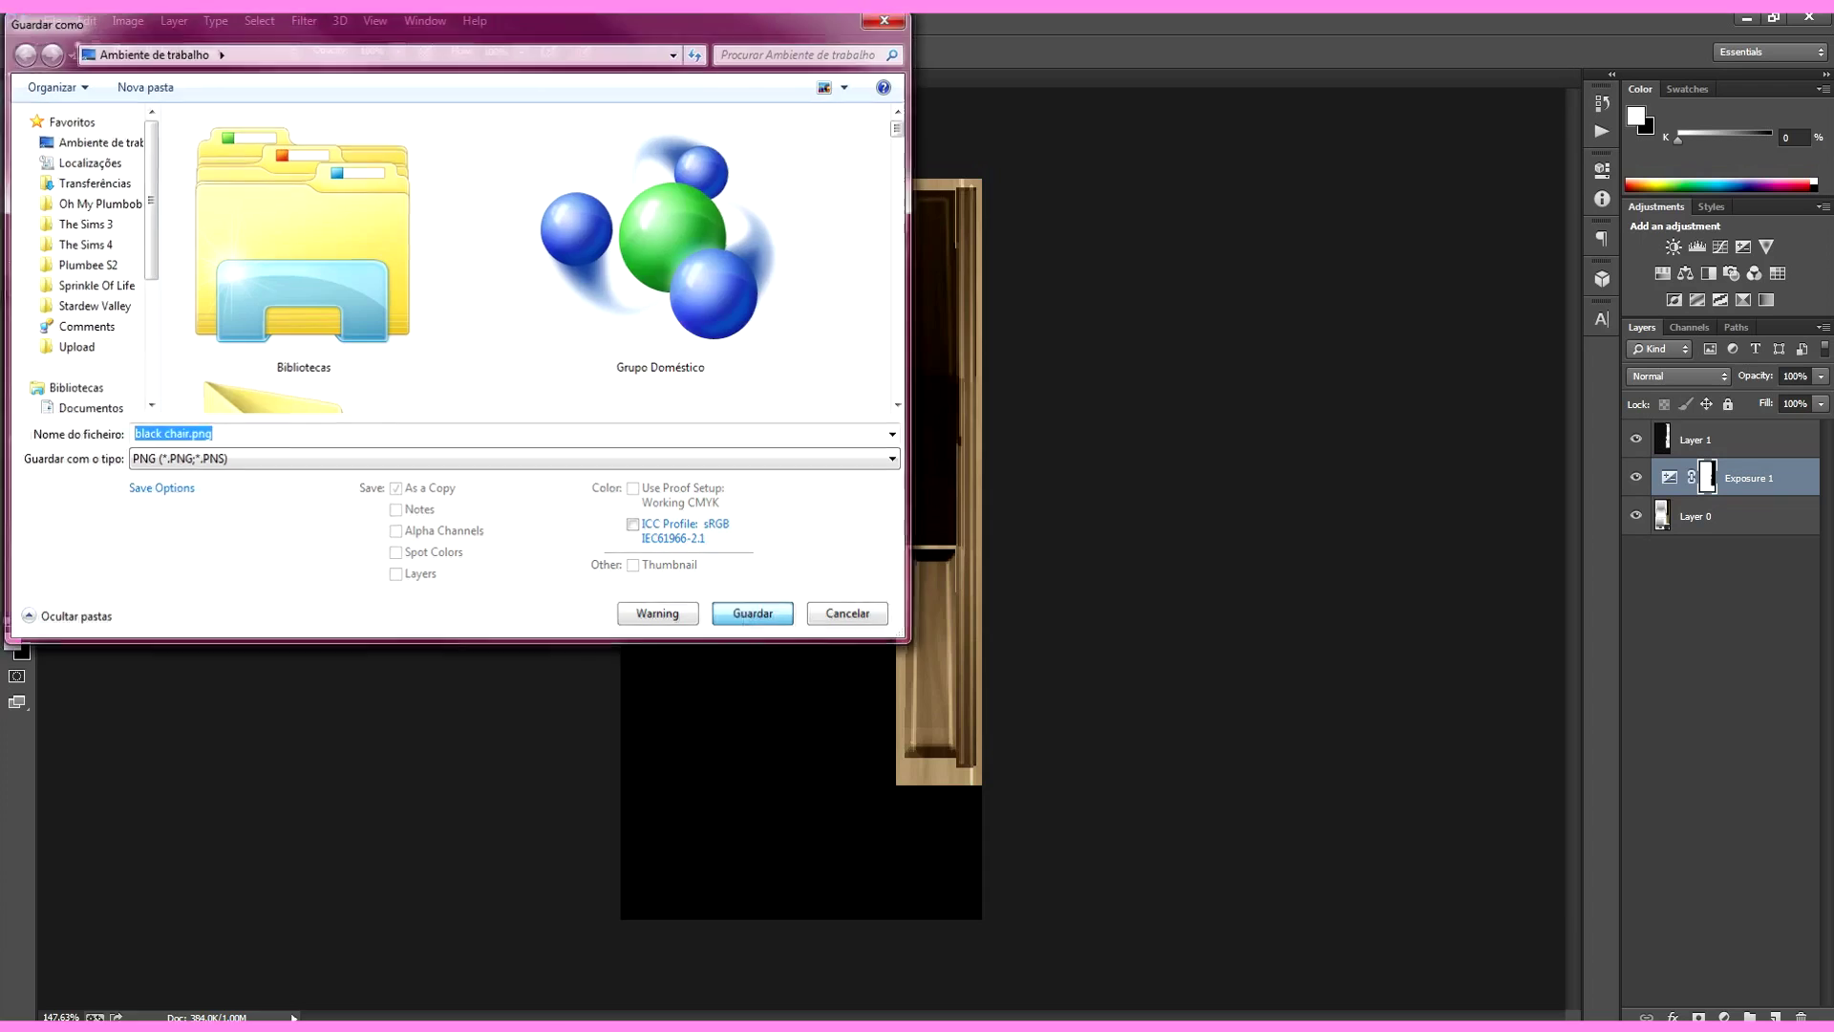
left_click(975, 328)
Step: Switch to Sims 4 Studio, import black chair.png as the second swatch's texture, and check the chair in both swatches
left_click(1748, 18)
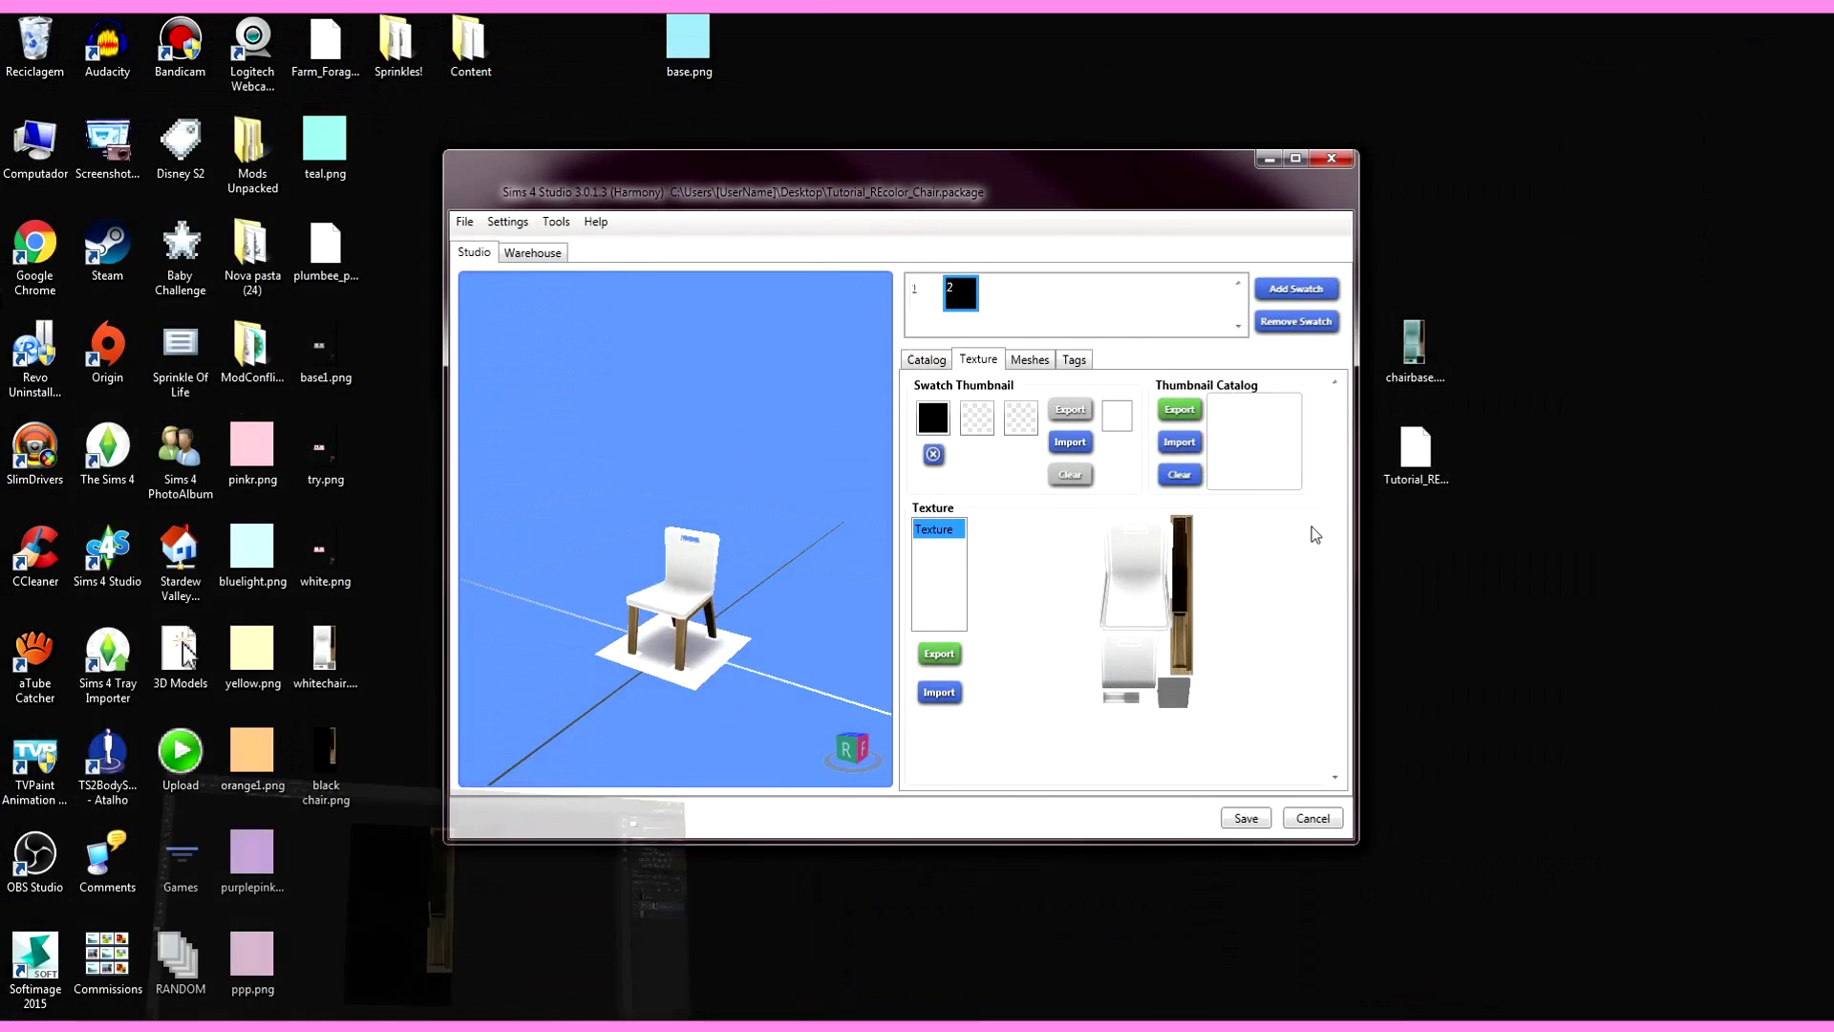
left_click(940, 692)
scroll(901, 450, "down", 5)
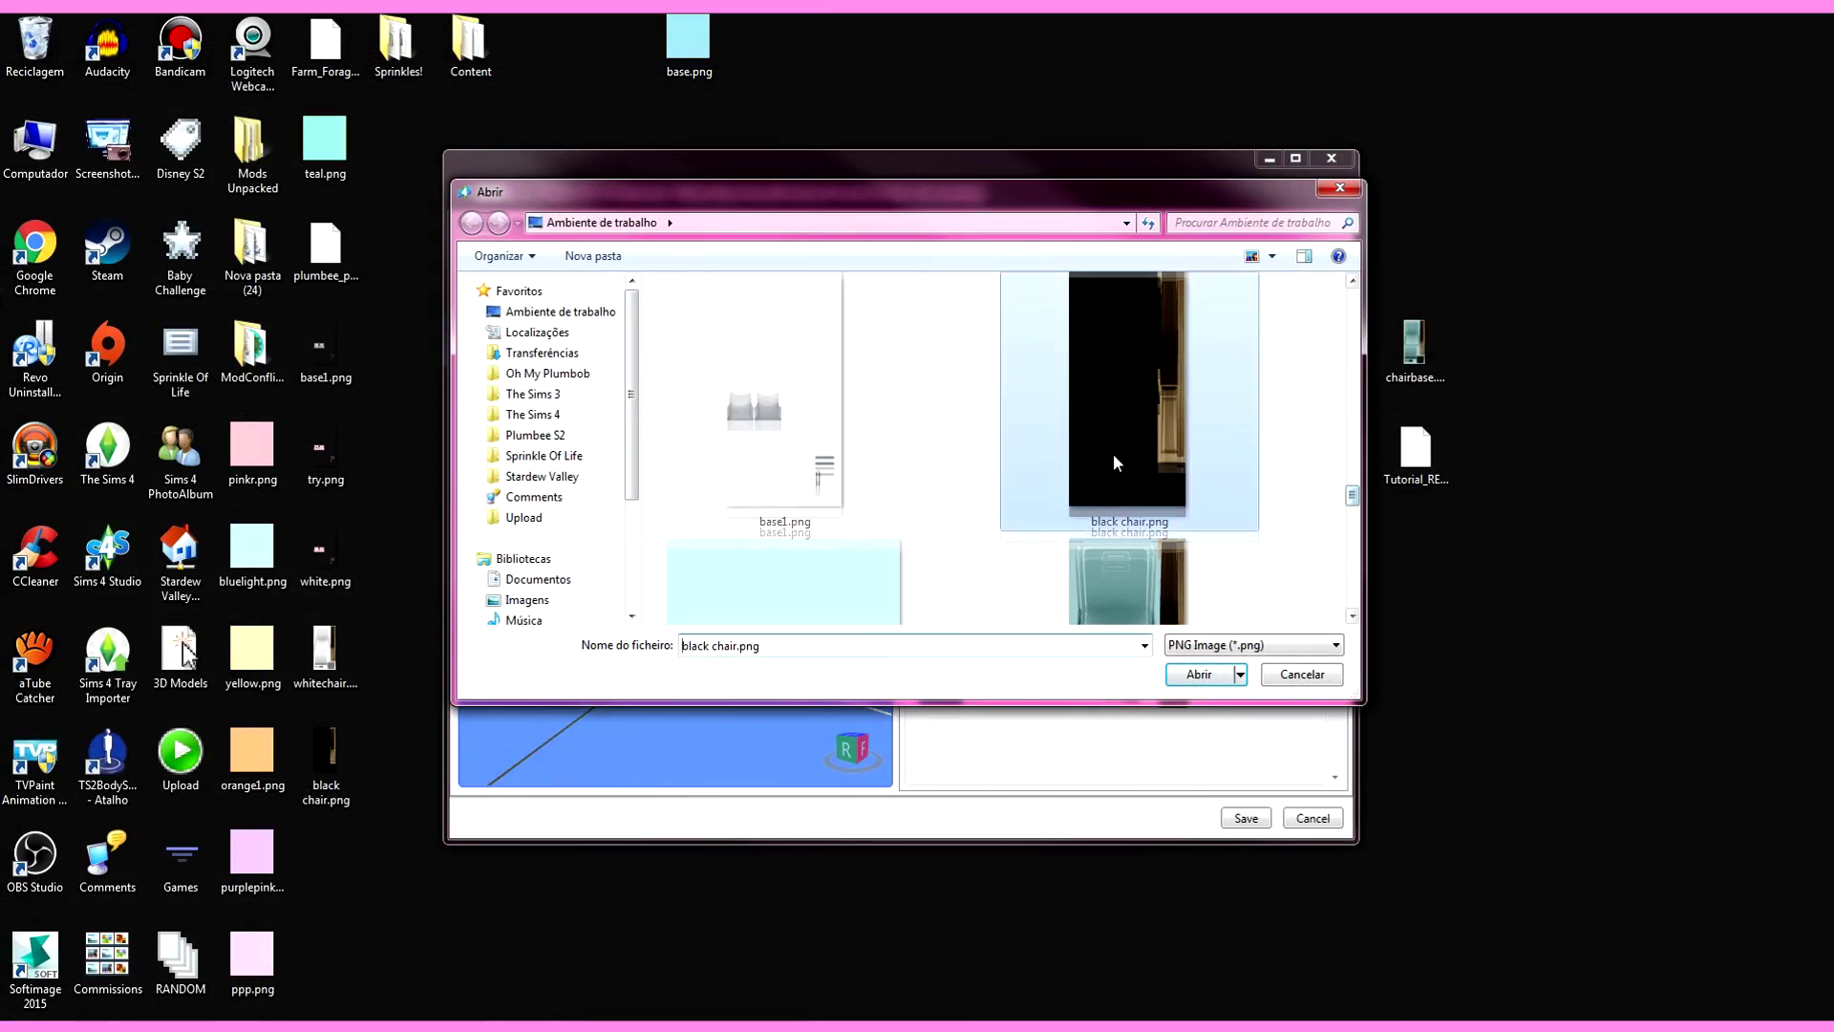
double_click(1155, 410)
left_click_drag(699, 619, 782, 574)
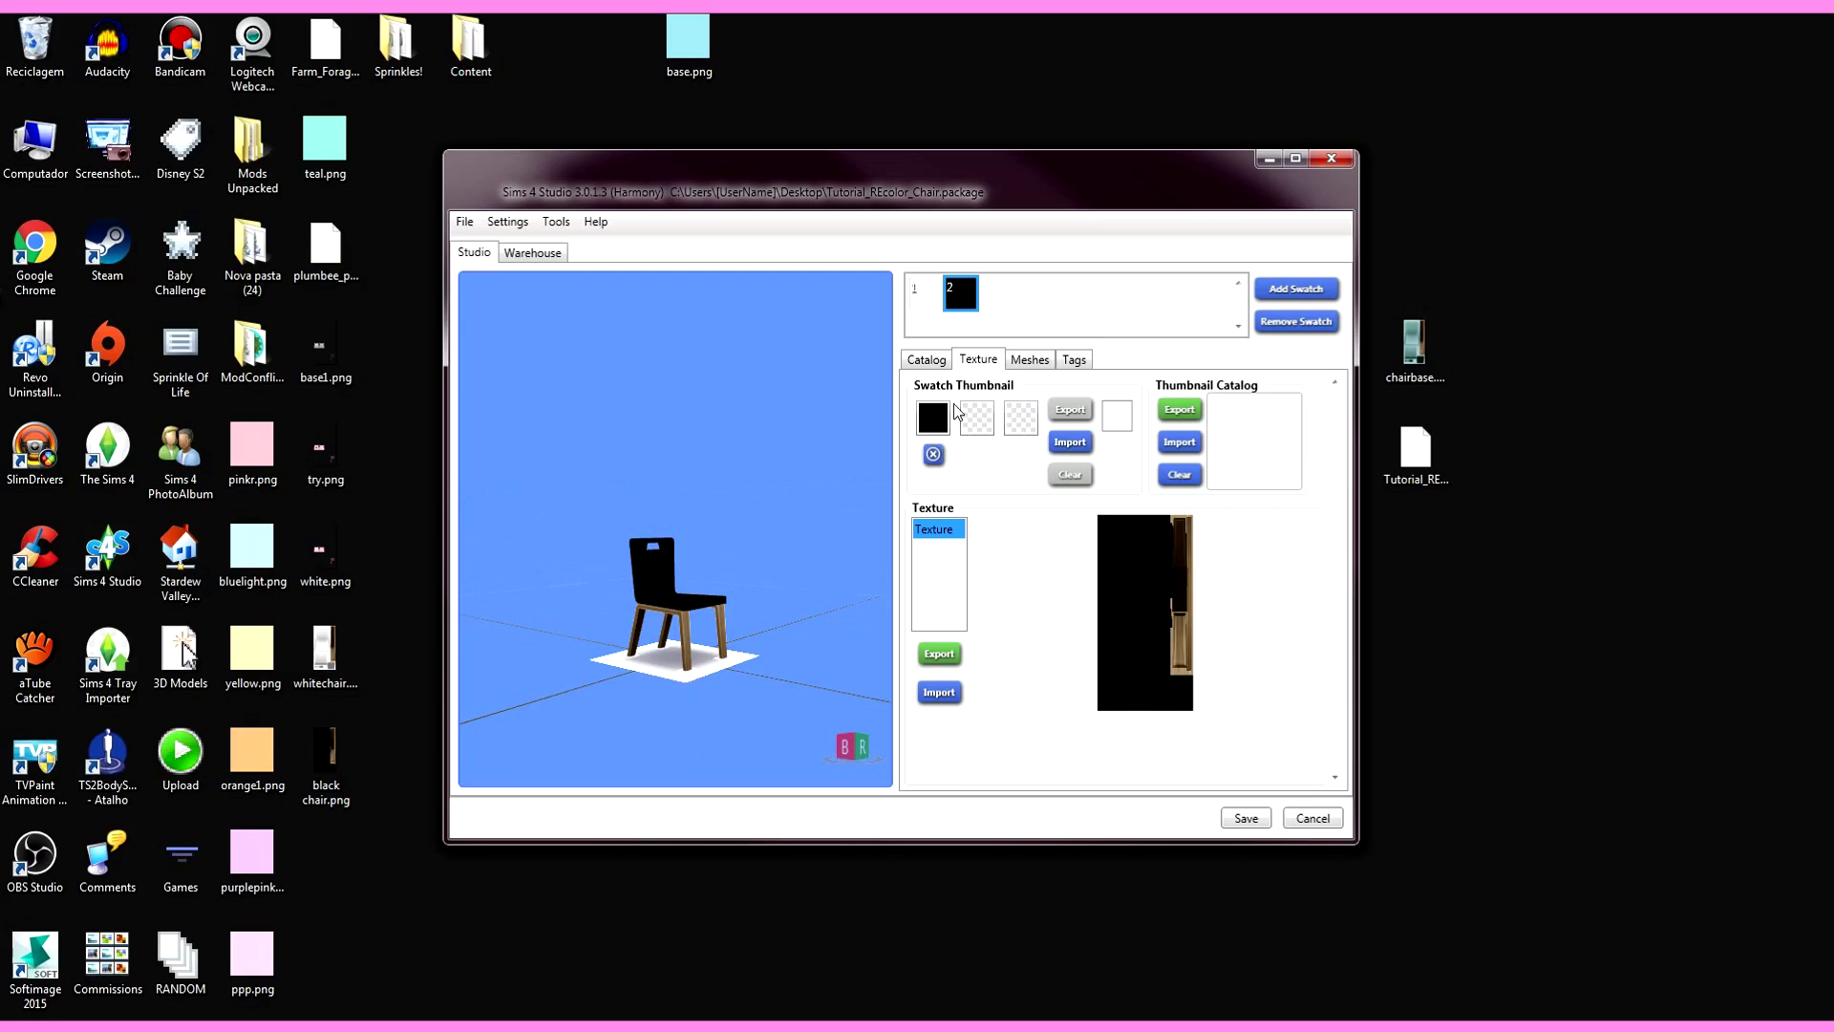
left_click(929, 294)
left_click(952, 294)
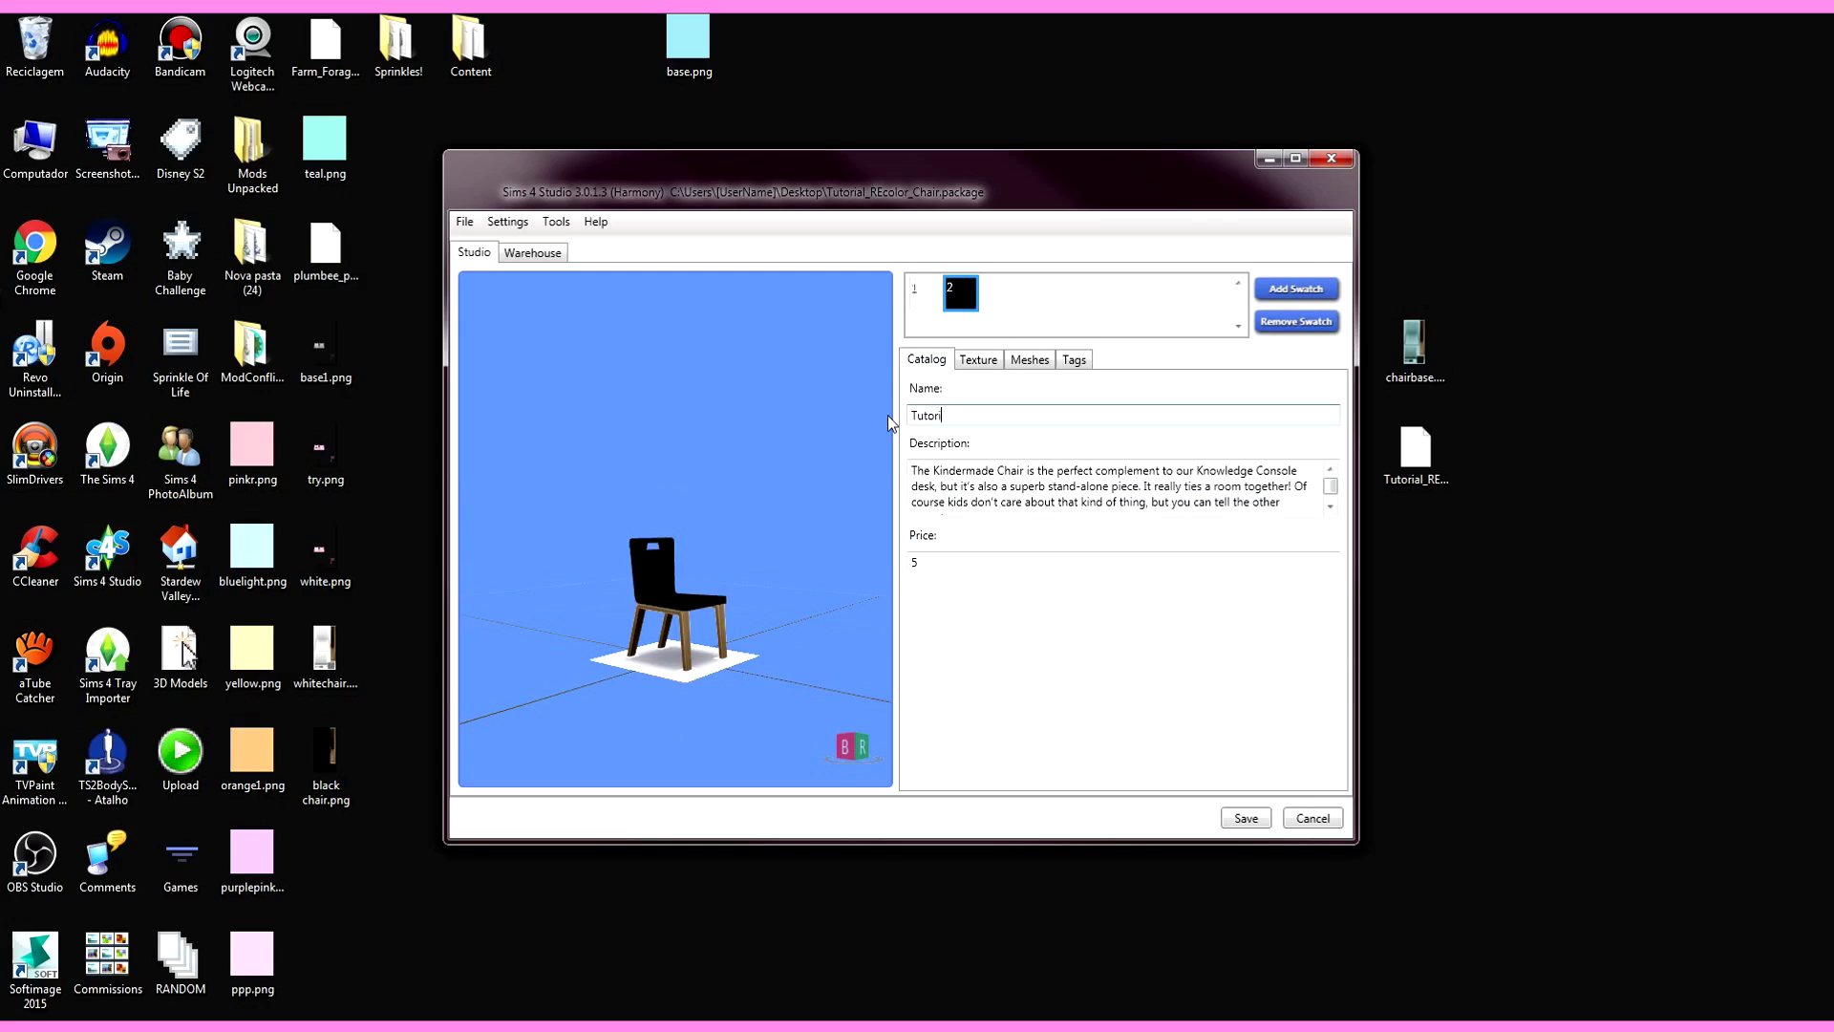
Step: Set the chair's catalog name to Tutorial and replace its description with Tutorial
type("al")
key("Tab")
left_click_drag(784, 461, 738, 456)
key("BackSpace")
left_click_drag(958, 468, 860, 455)
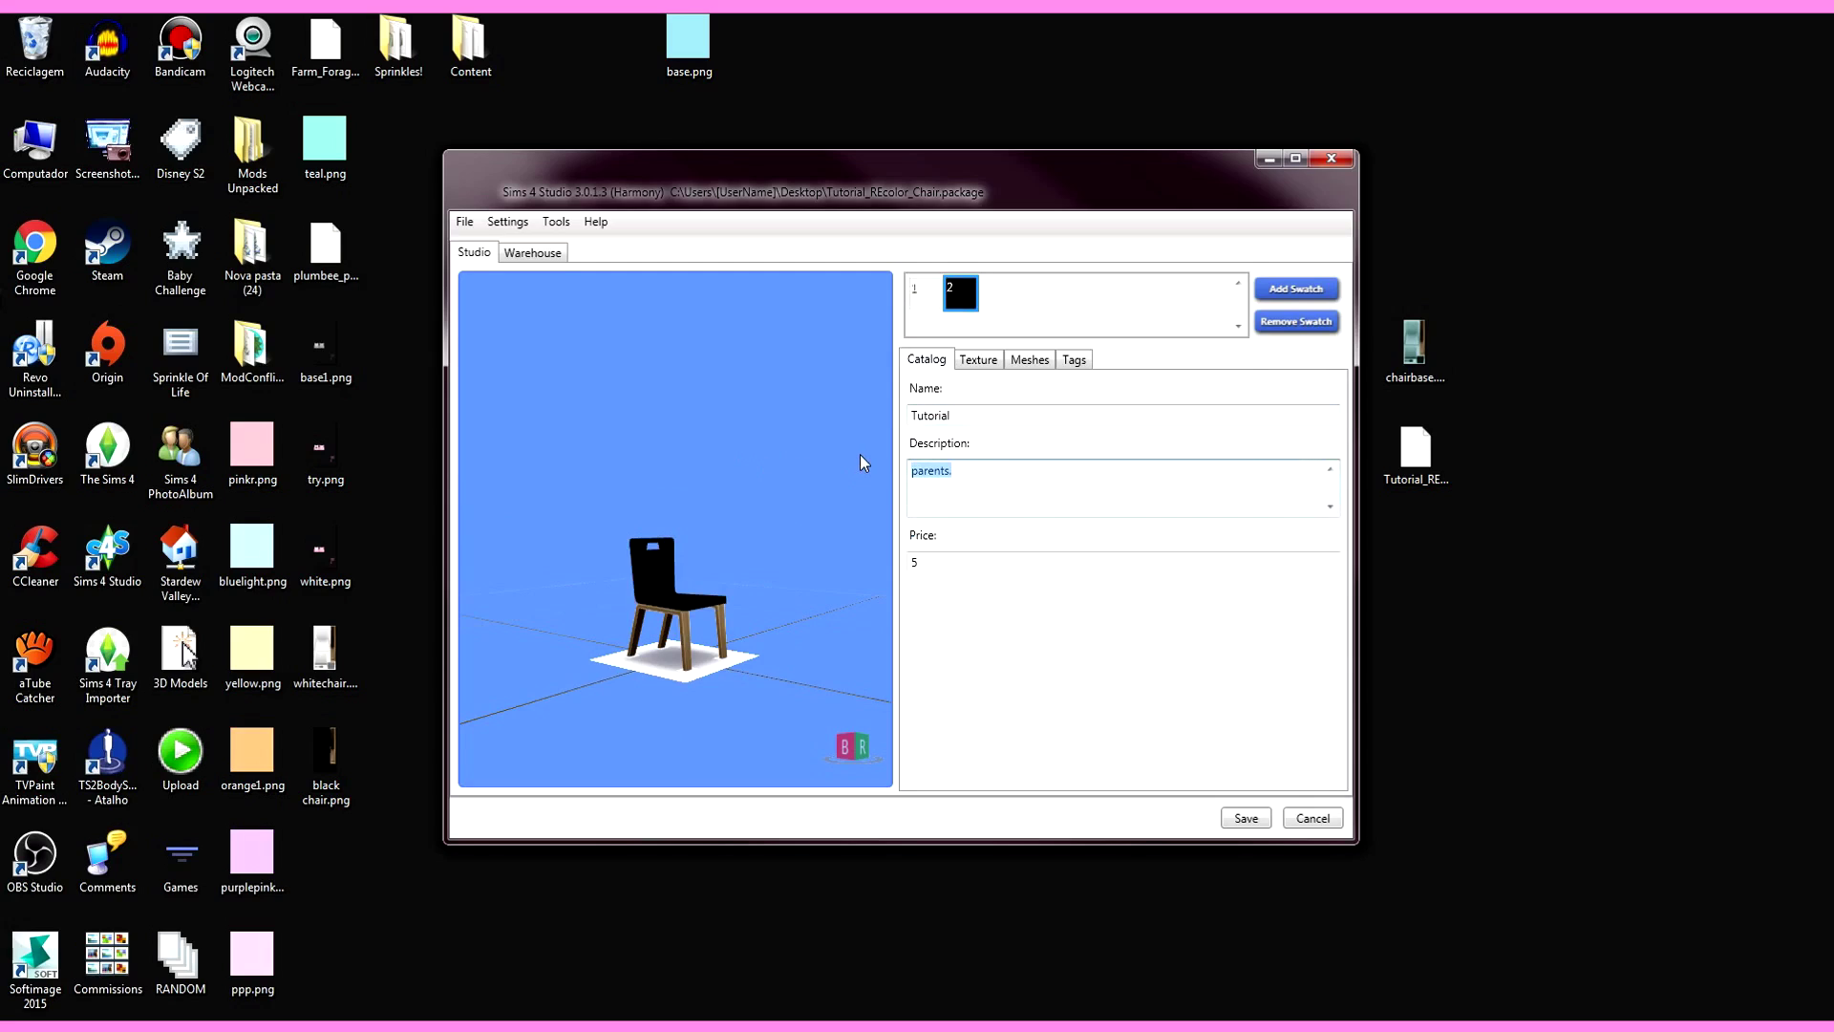
type("Tutorial")
Step: Review the second swatch's tag categories, including colours and comfort, and save the chair package
left_click(1076, 361)
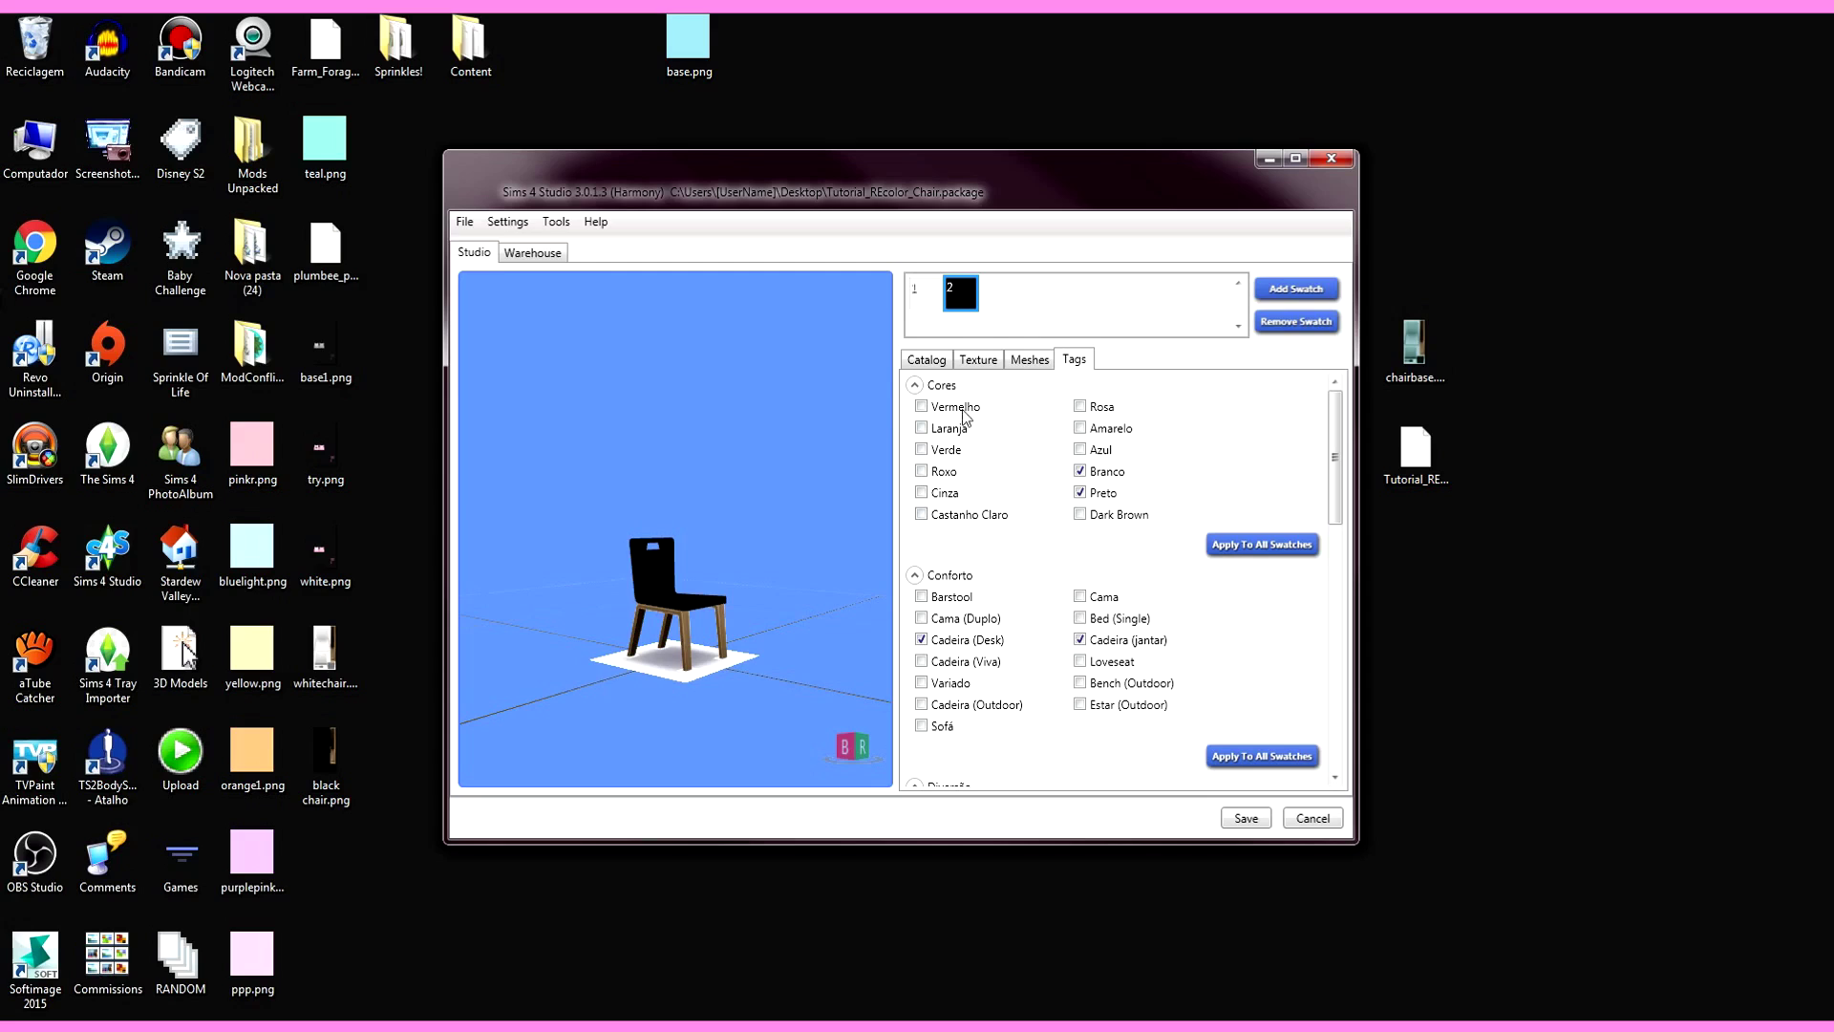
scroll(1048, 556, "down", 10)
scroll(1113, 583, "down", 7)
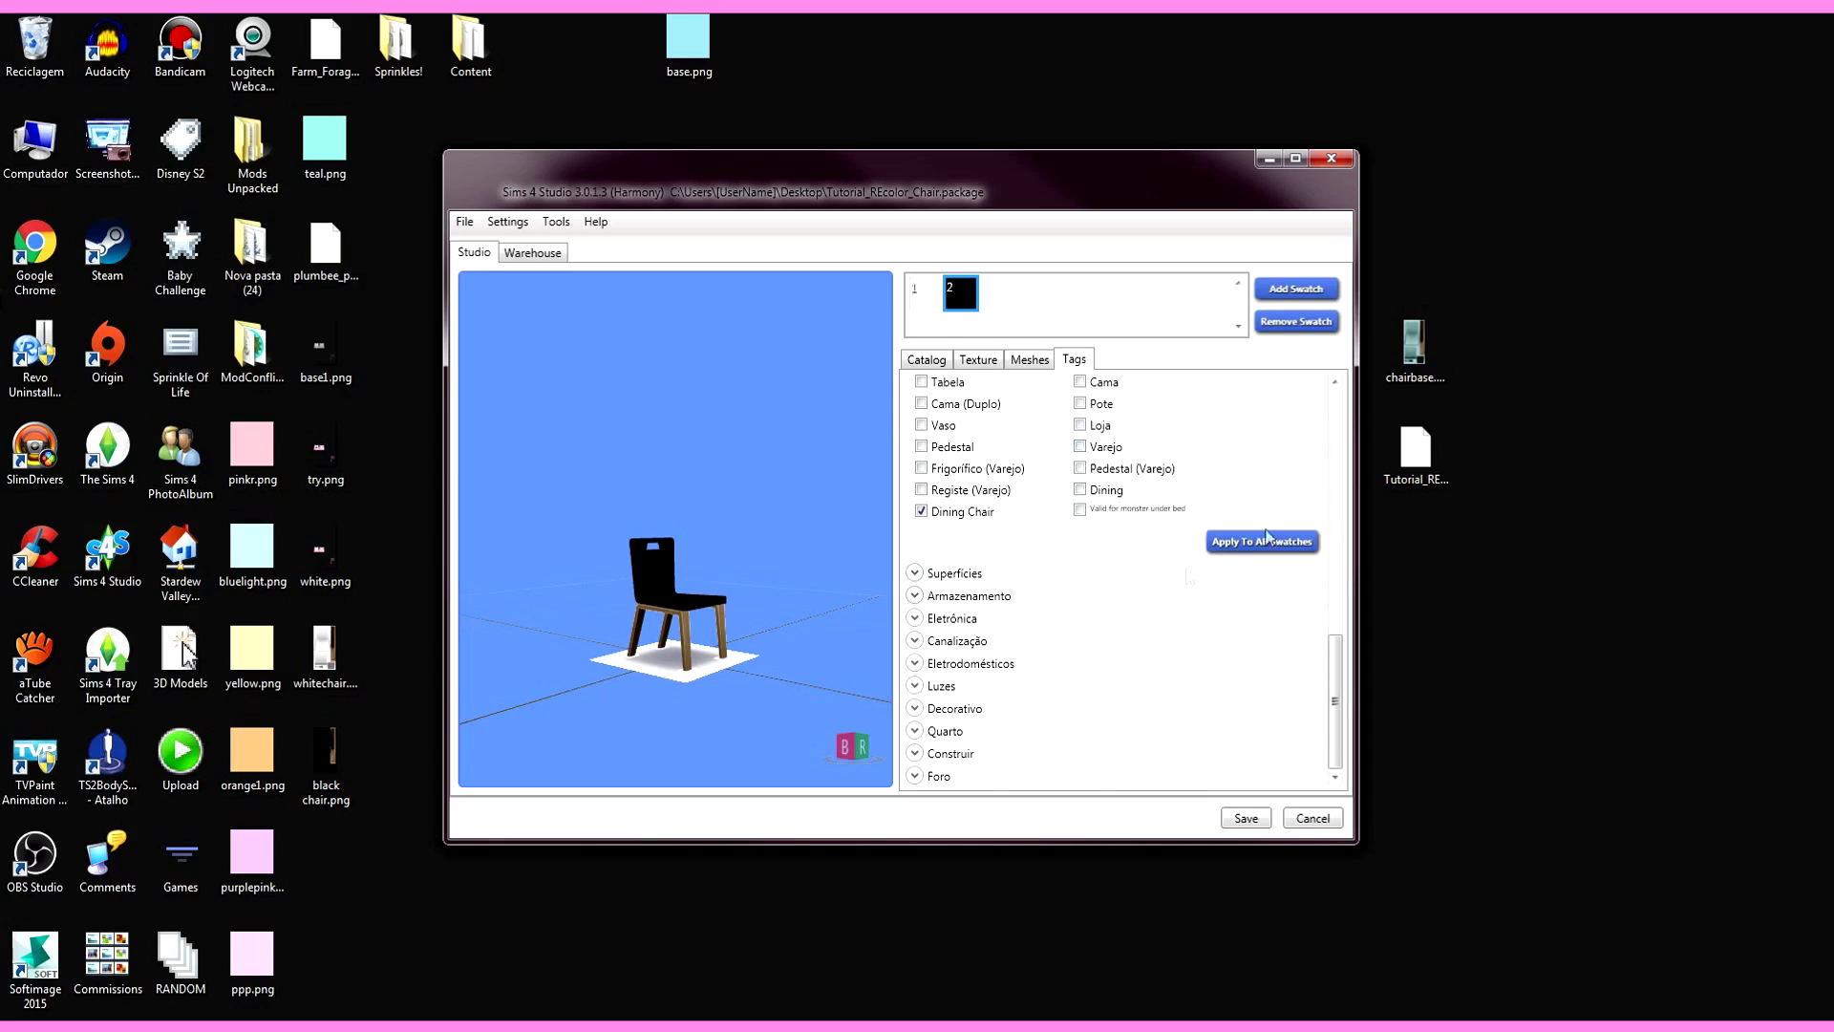
left_click(913, 573)
left_click(922, 579)
left_click(1245, 819)
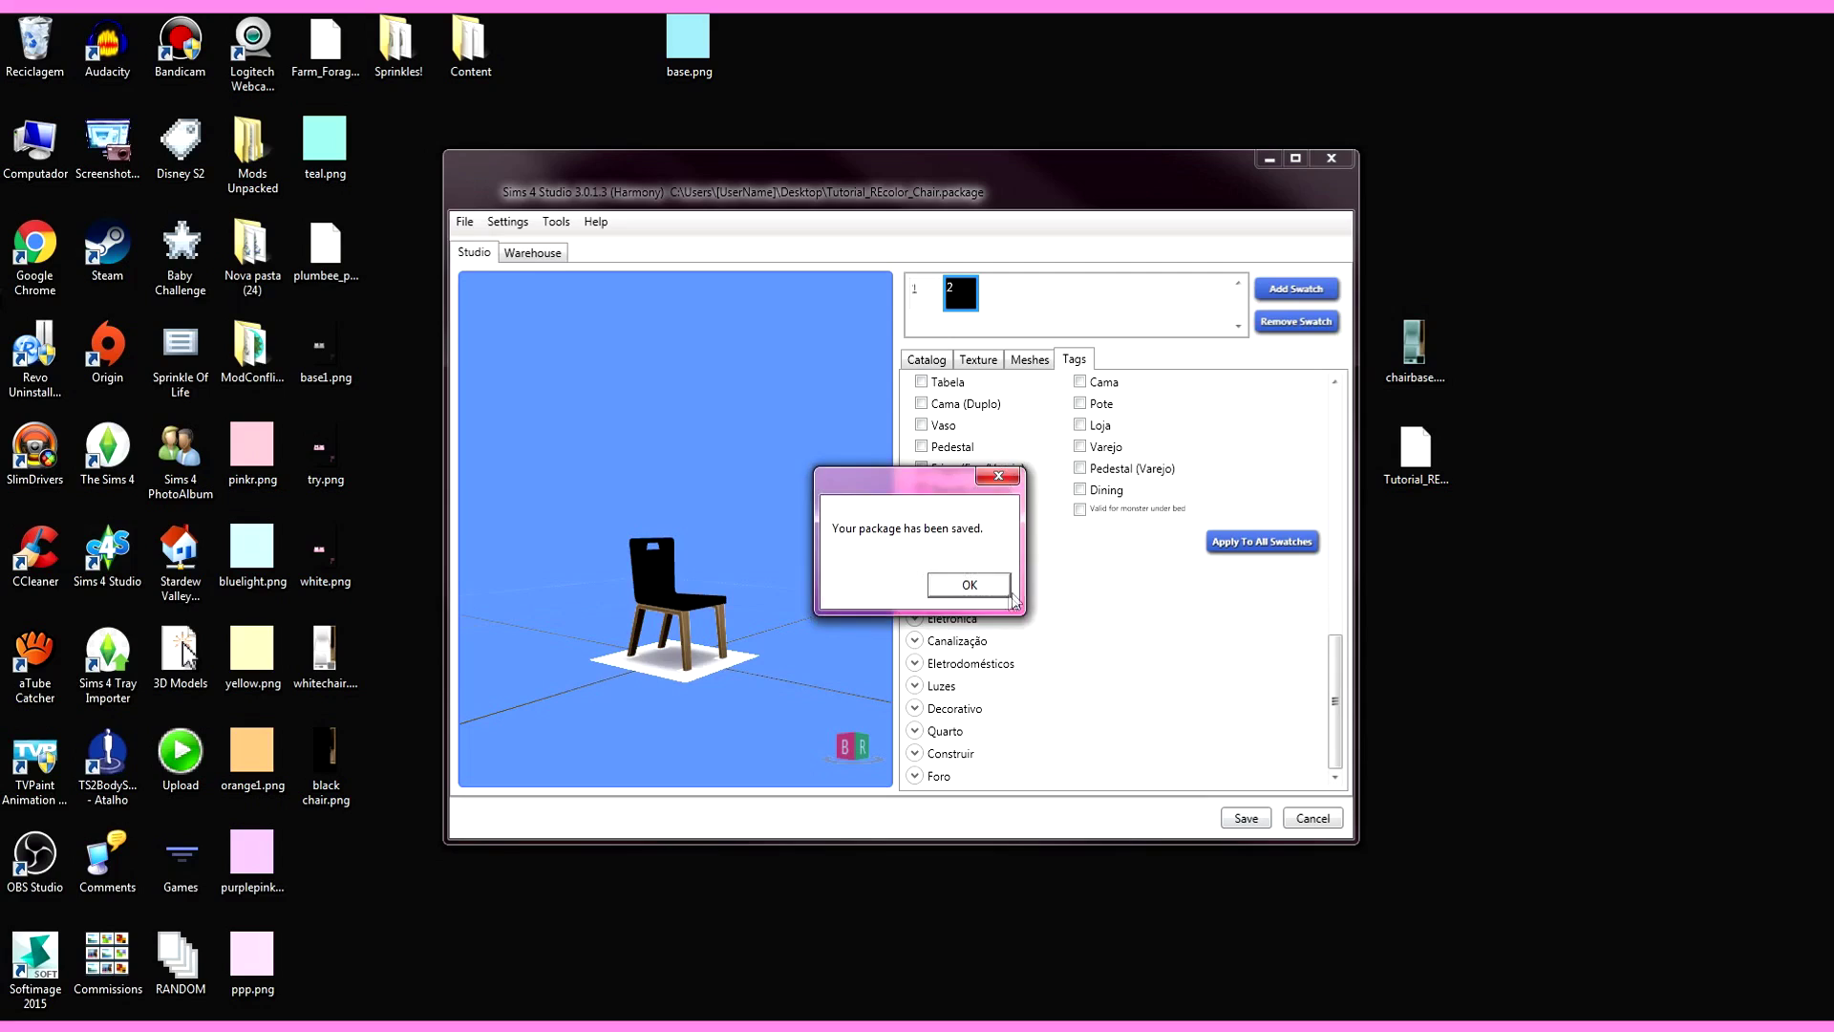
left_click(941, 584)
Step: Return to the chair's catalog details, close the project and quit Sims 4 Studio
scroll(1026, 596, "up", 2)
scroll(1027, 596, "up", 3)
left_click(926, 360)
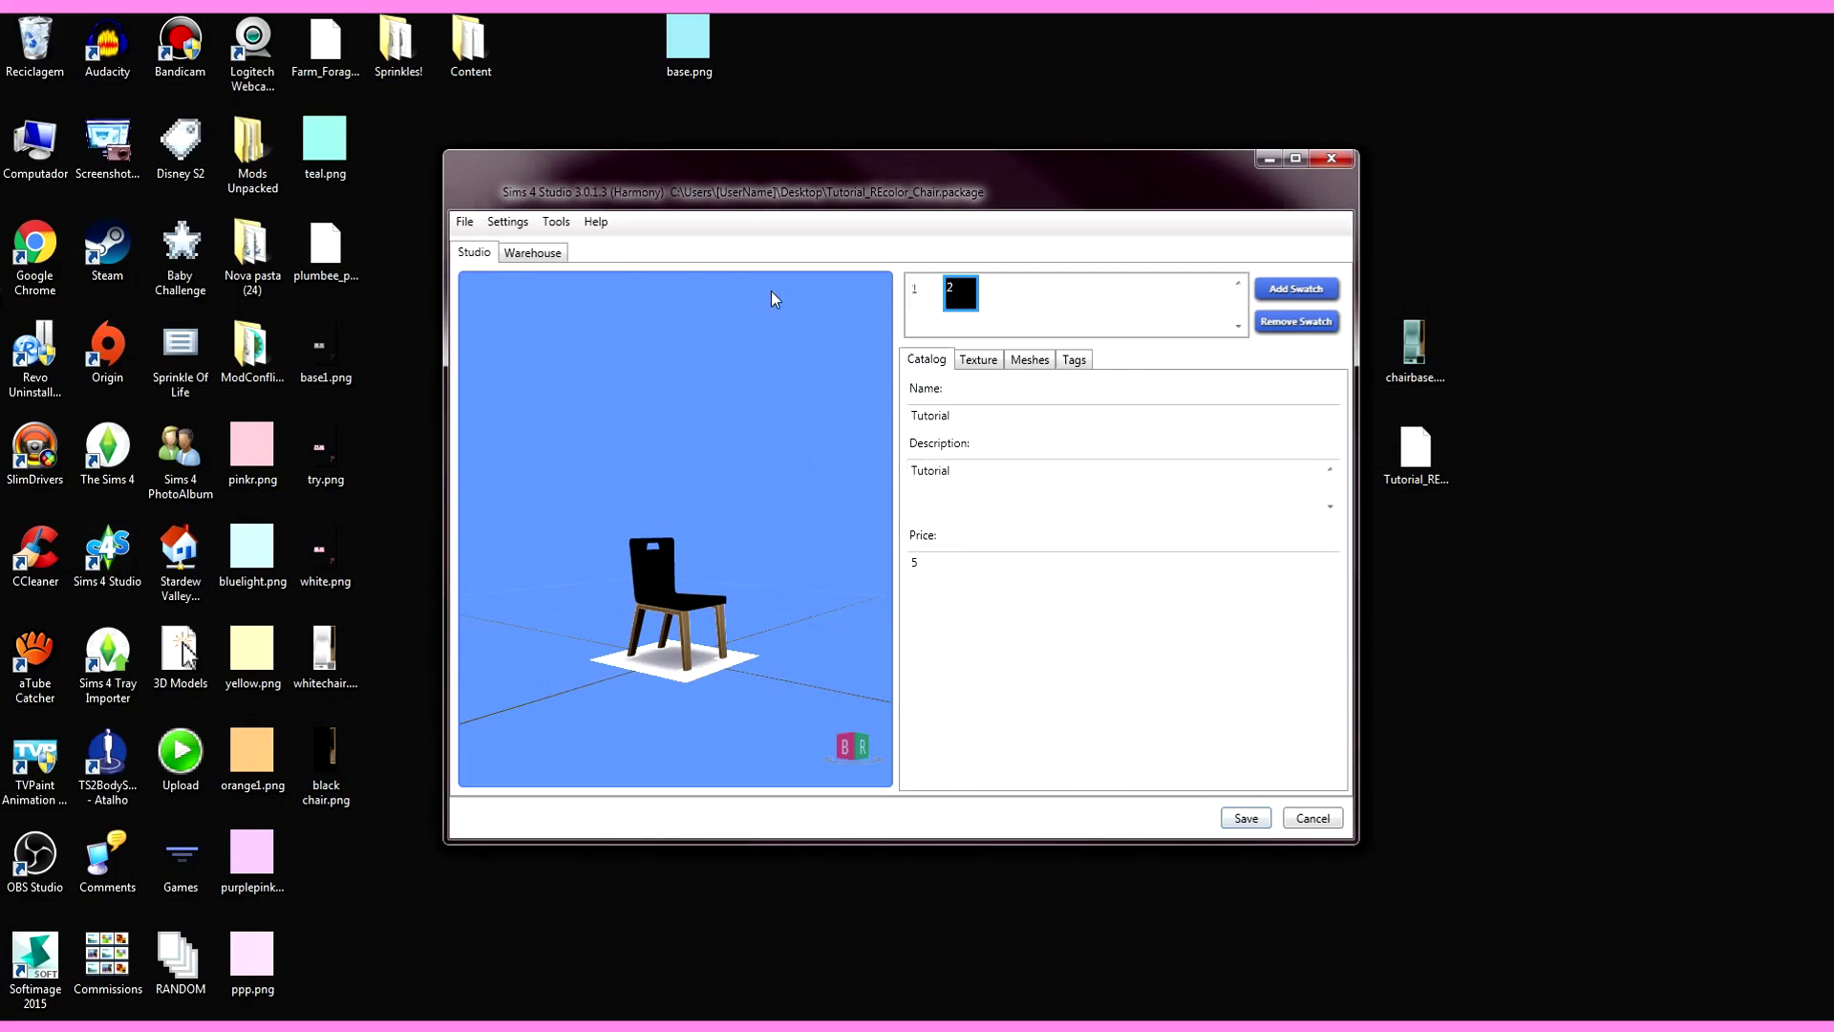
left_click(464, 222)
left_click(506, 247)
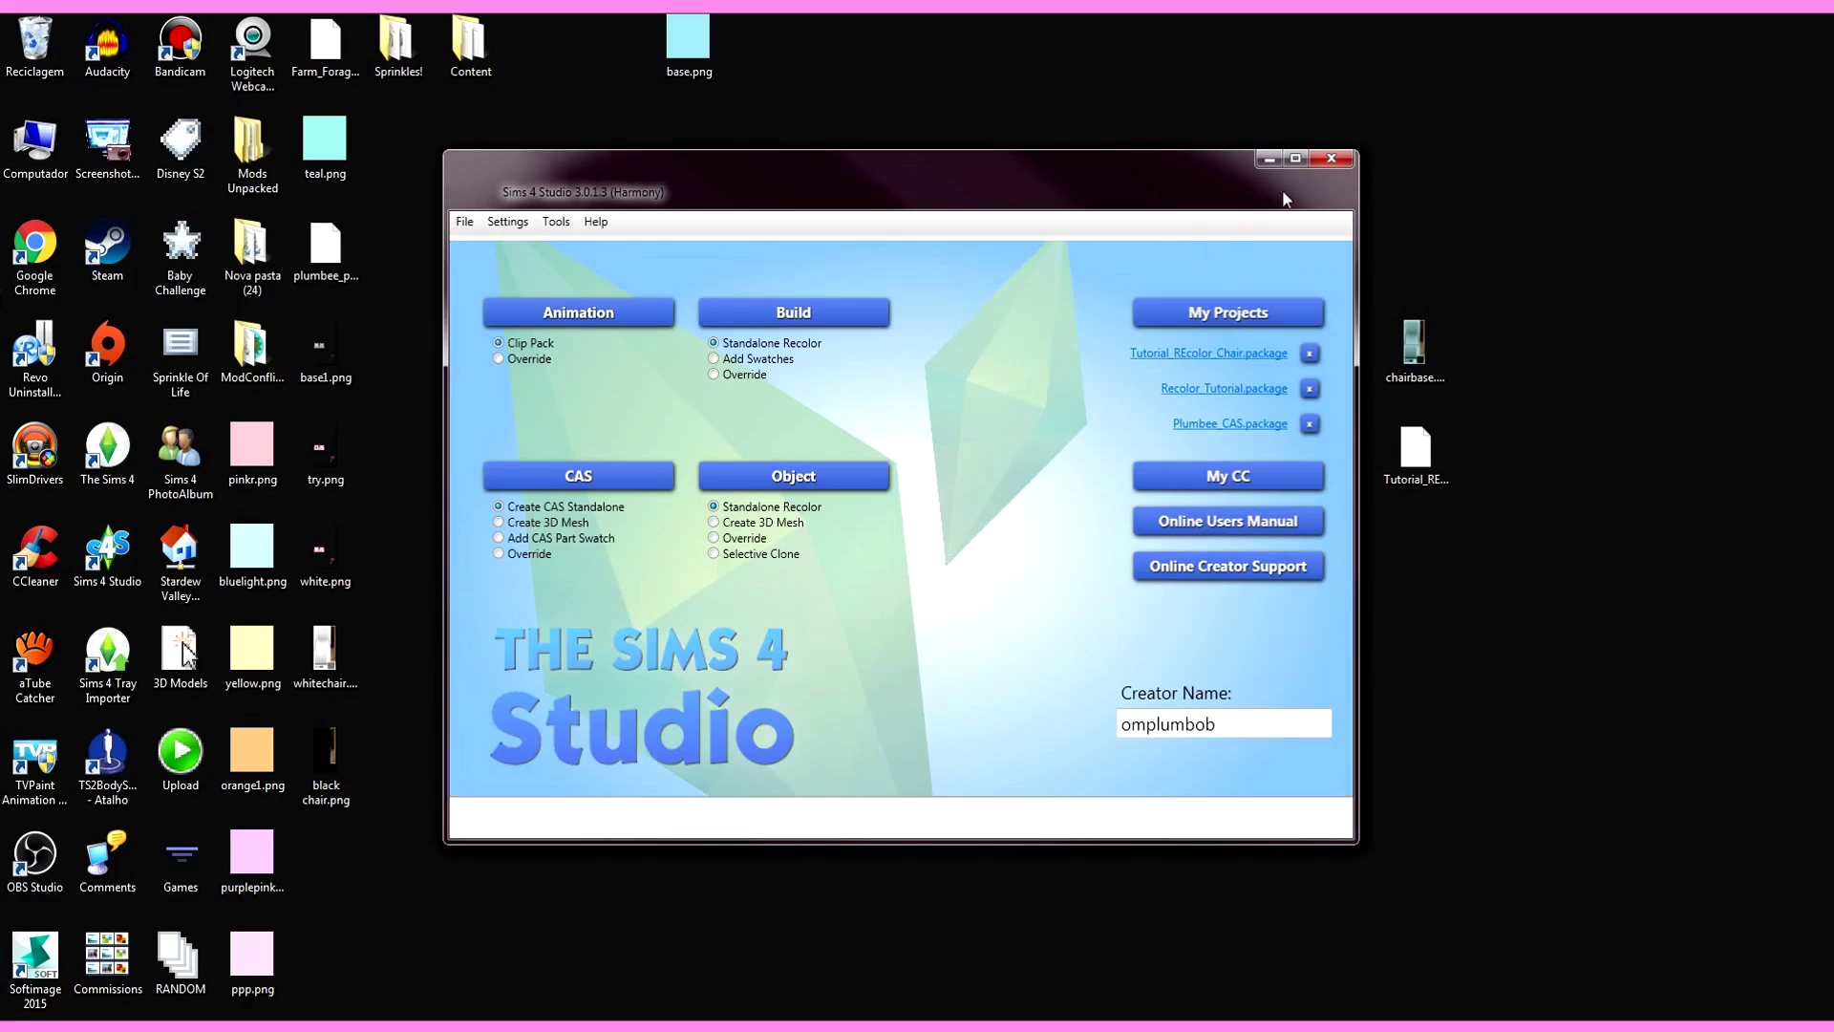
left_click(1324, 162)
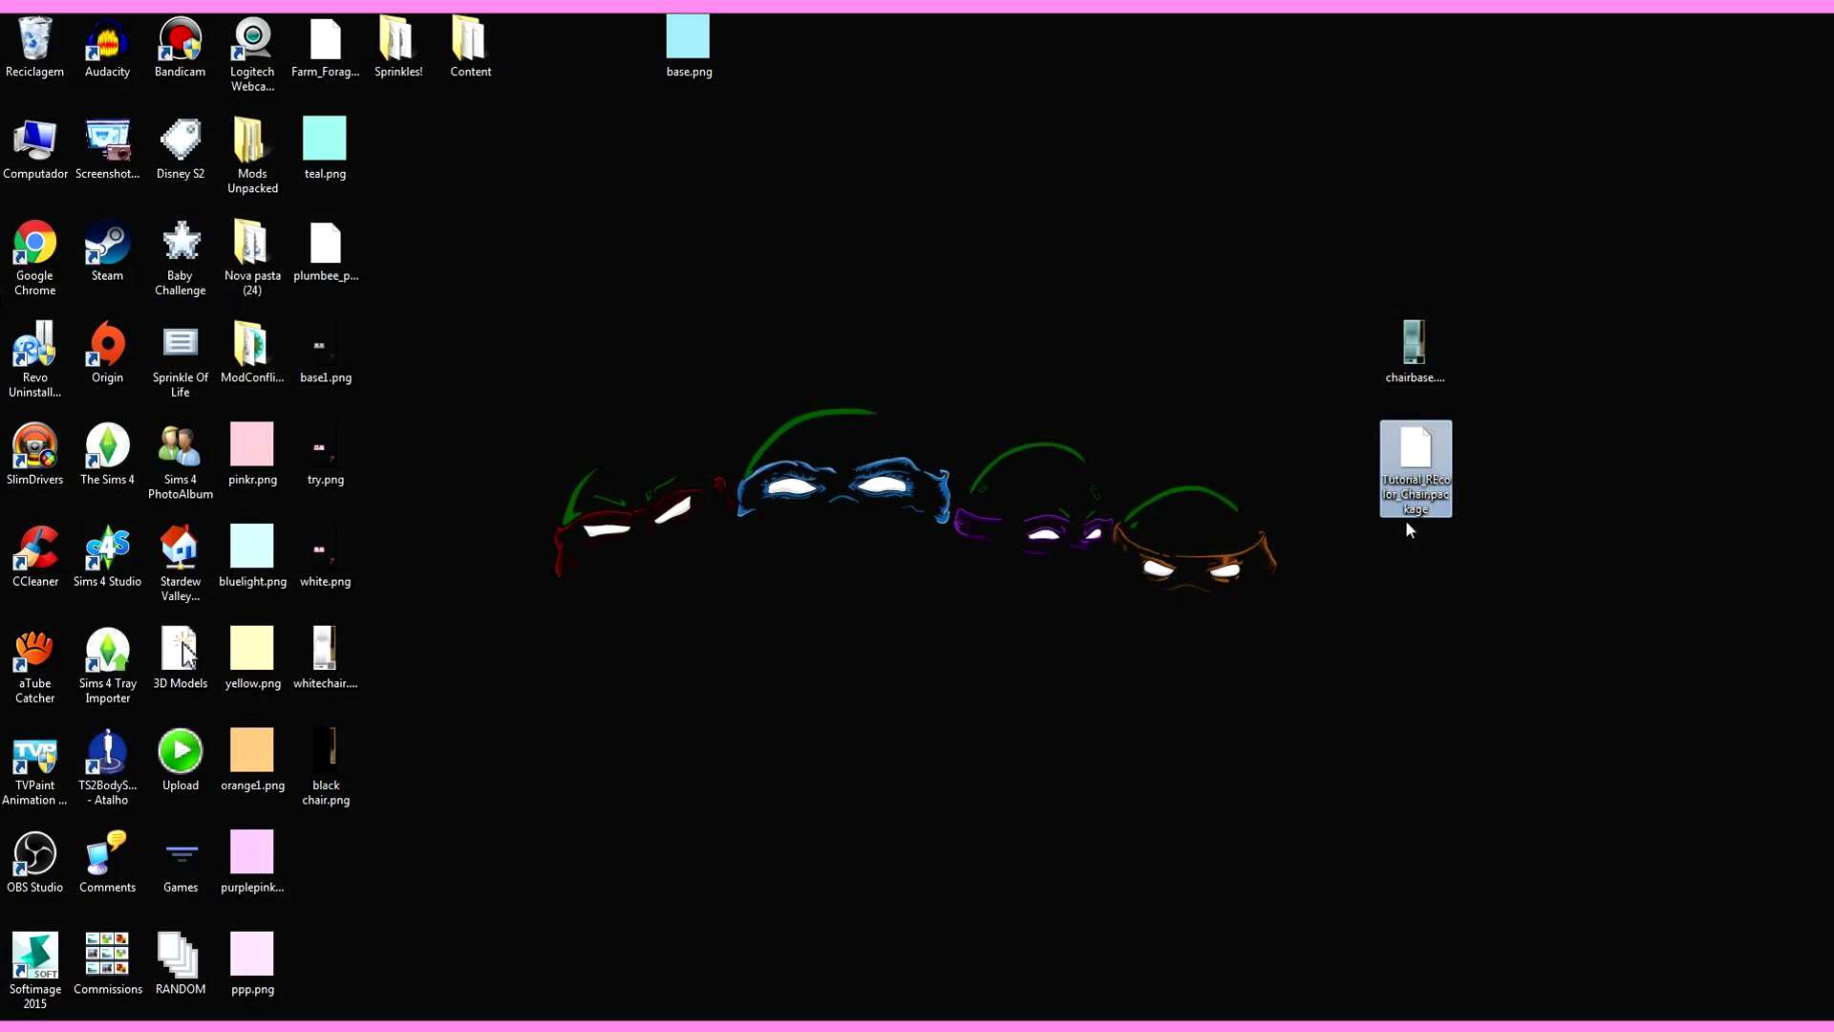
Step: Move the chair package from the desktop into the My CC folder inside The Sims 4 Mods folder, and close the folder
left_click(234, 1027)
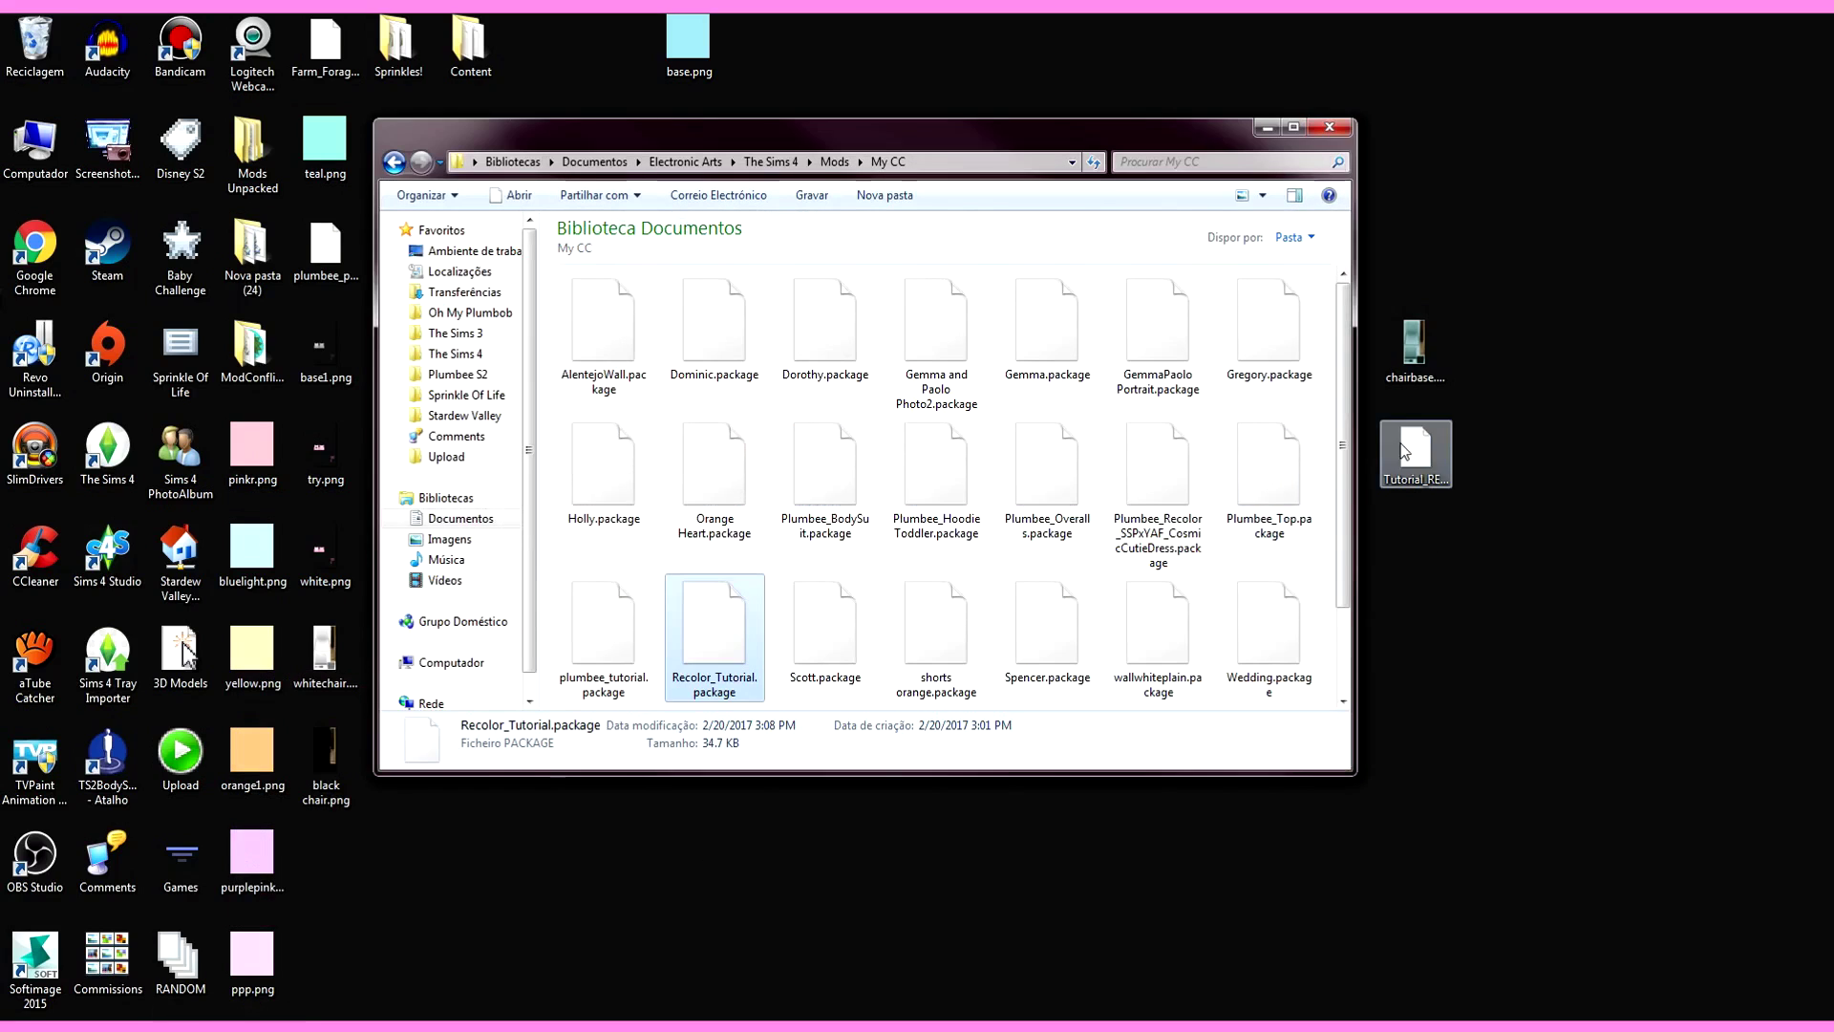
left_click(1329, 127)
left_click_drag(1413, 348, 348, 764)
Step: Switch to The Sims 4, dismiss the Triple Boost Week notice and start a new game
left_click(637, 528)
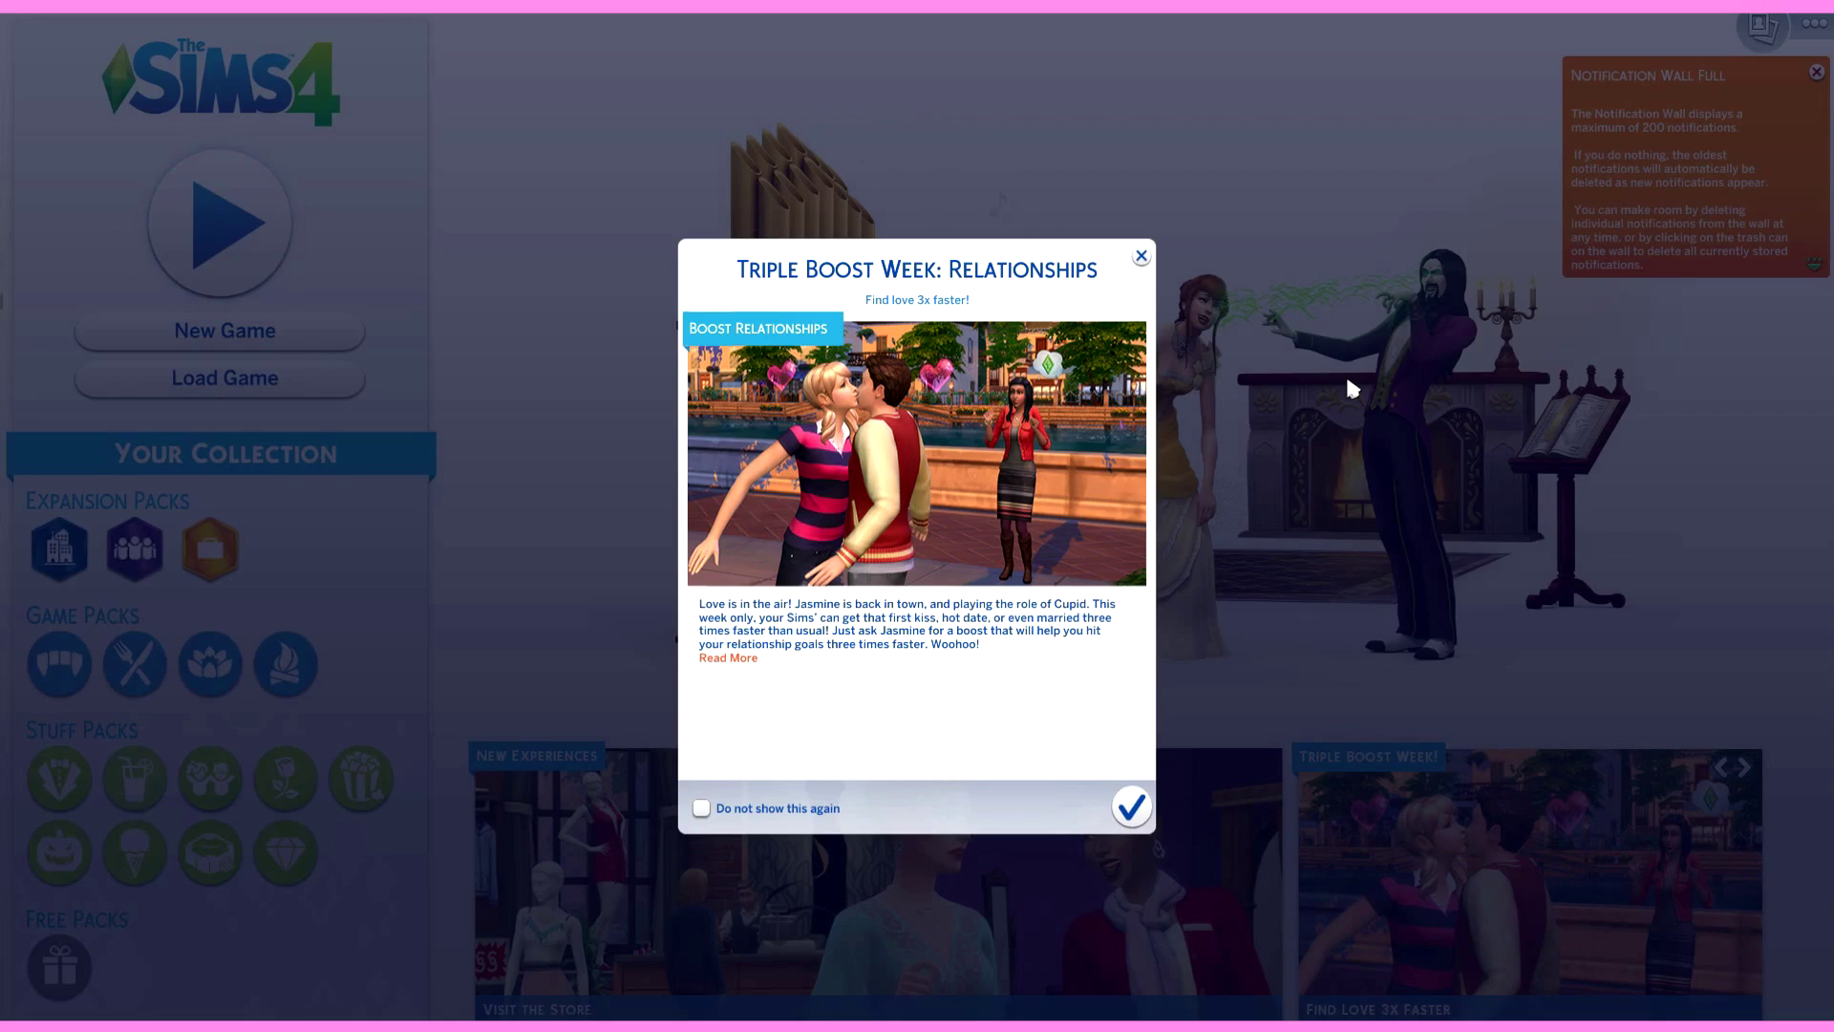
left_click(1141, 256)
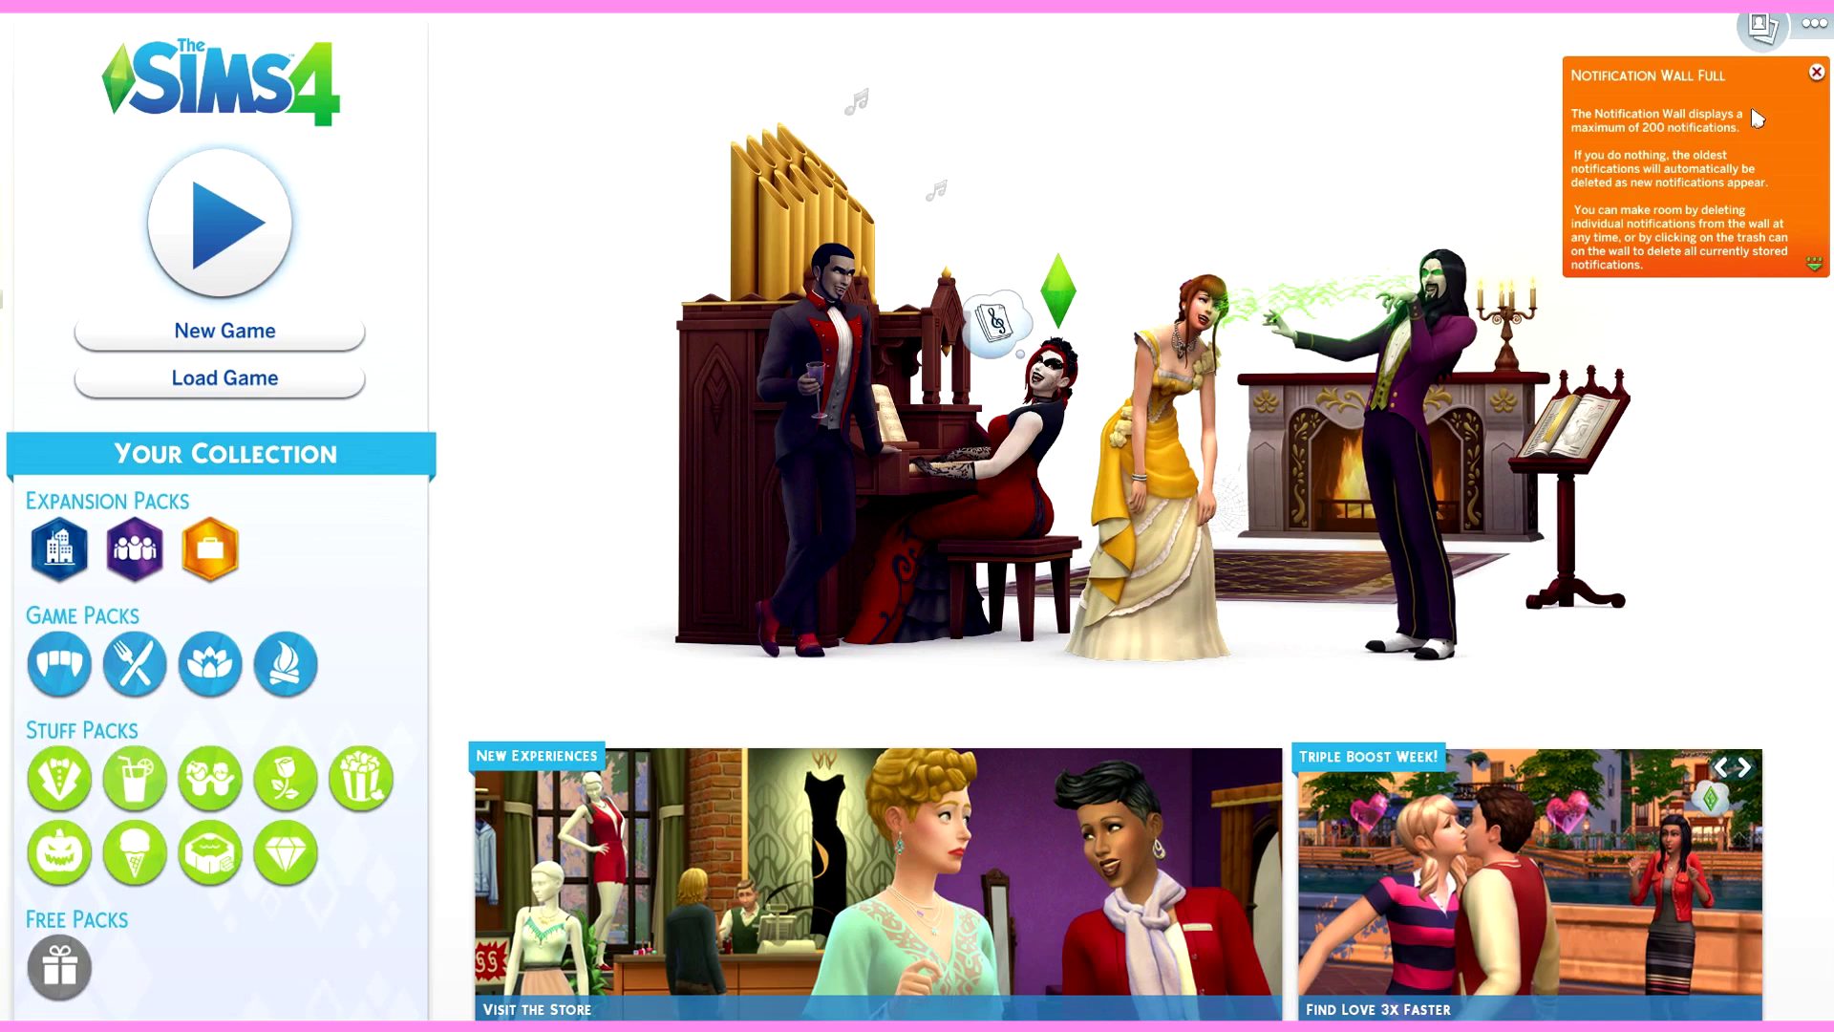
left_click(274, 342)
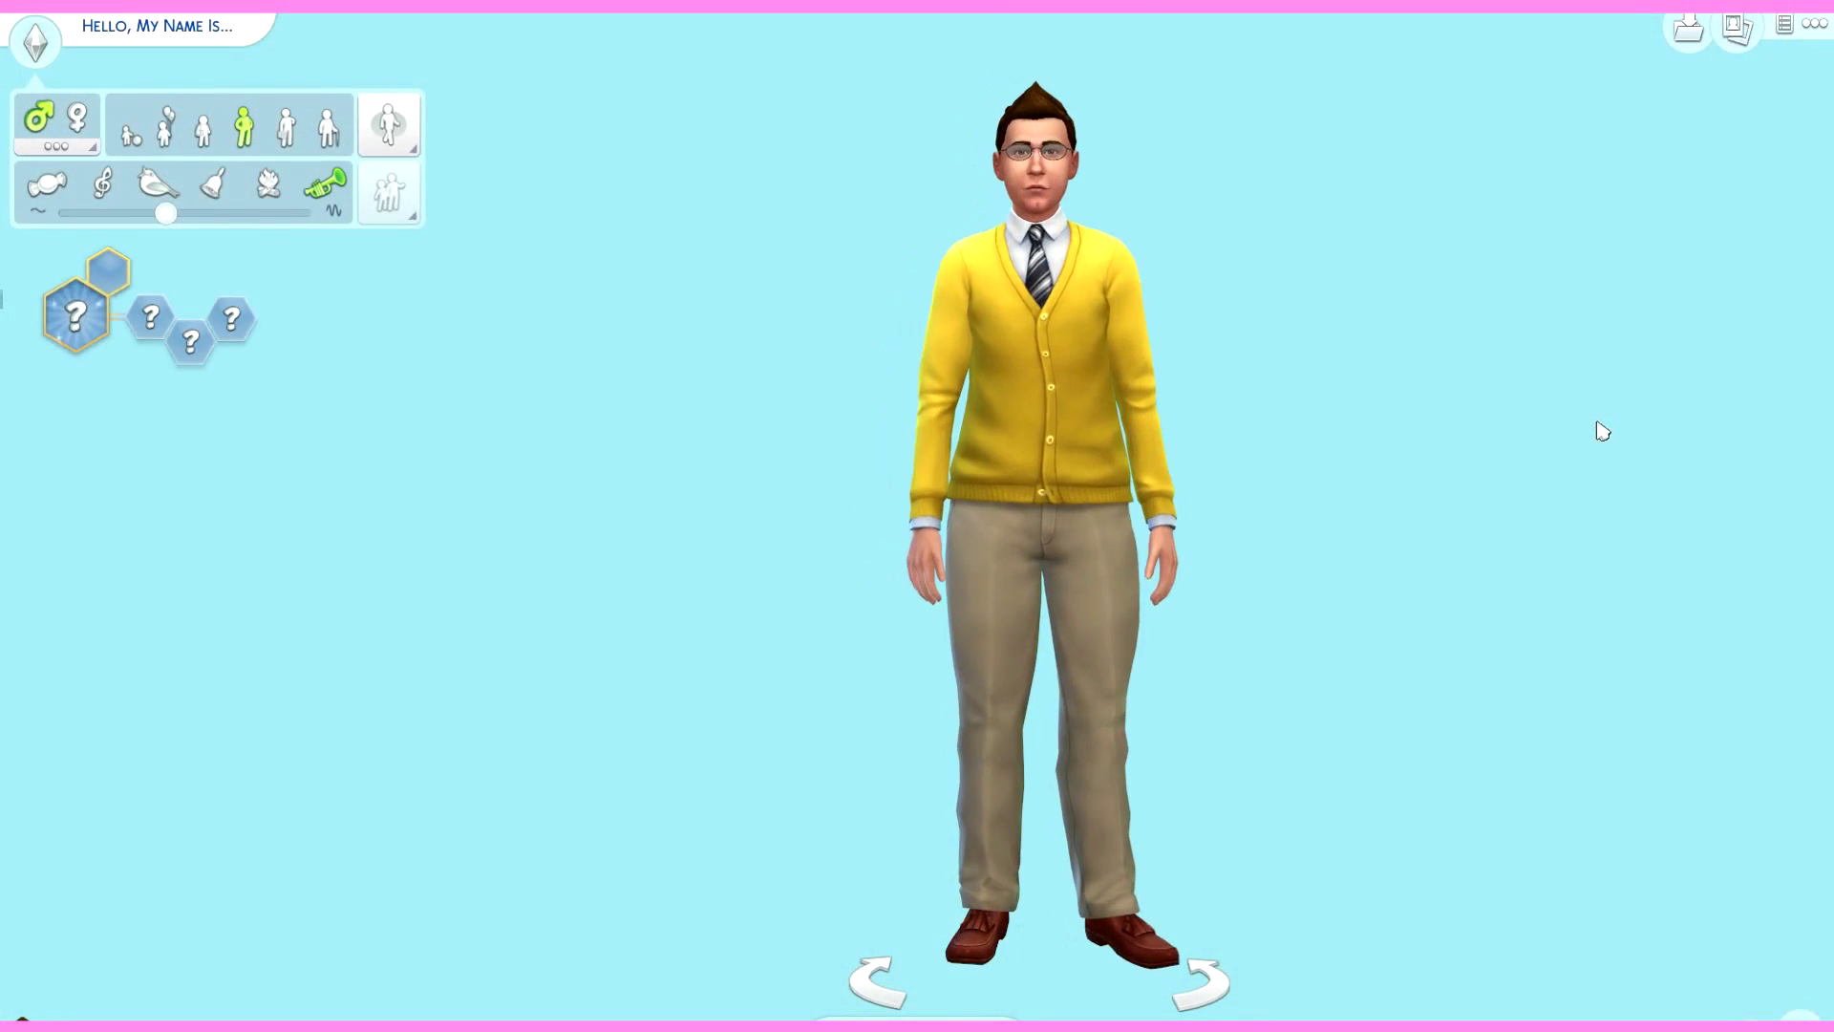
Step: View the new Sim from the front and side, and set the Sim's gender to female
scroll(1581, 410, "up", 2)
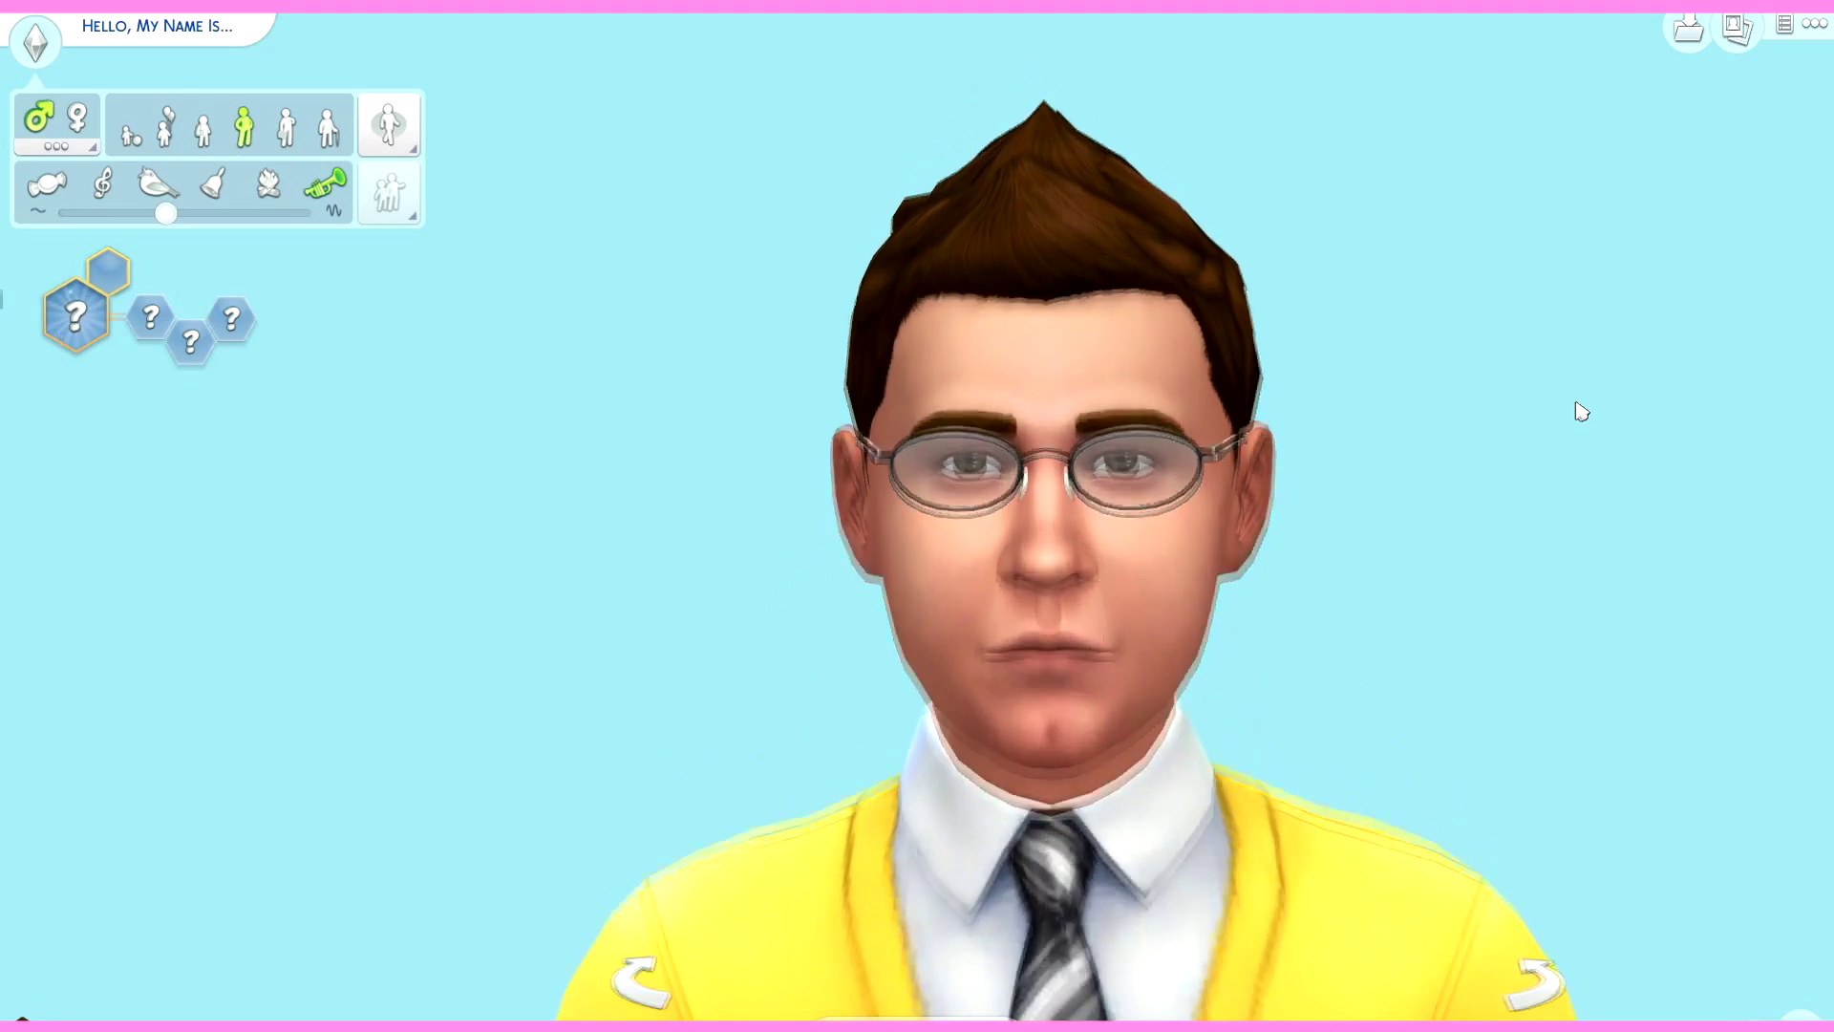
scroll(1581, 411, "down", 2)
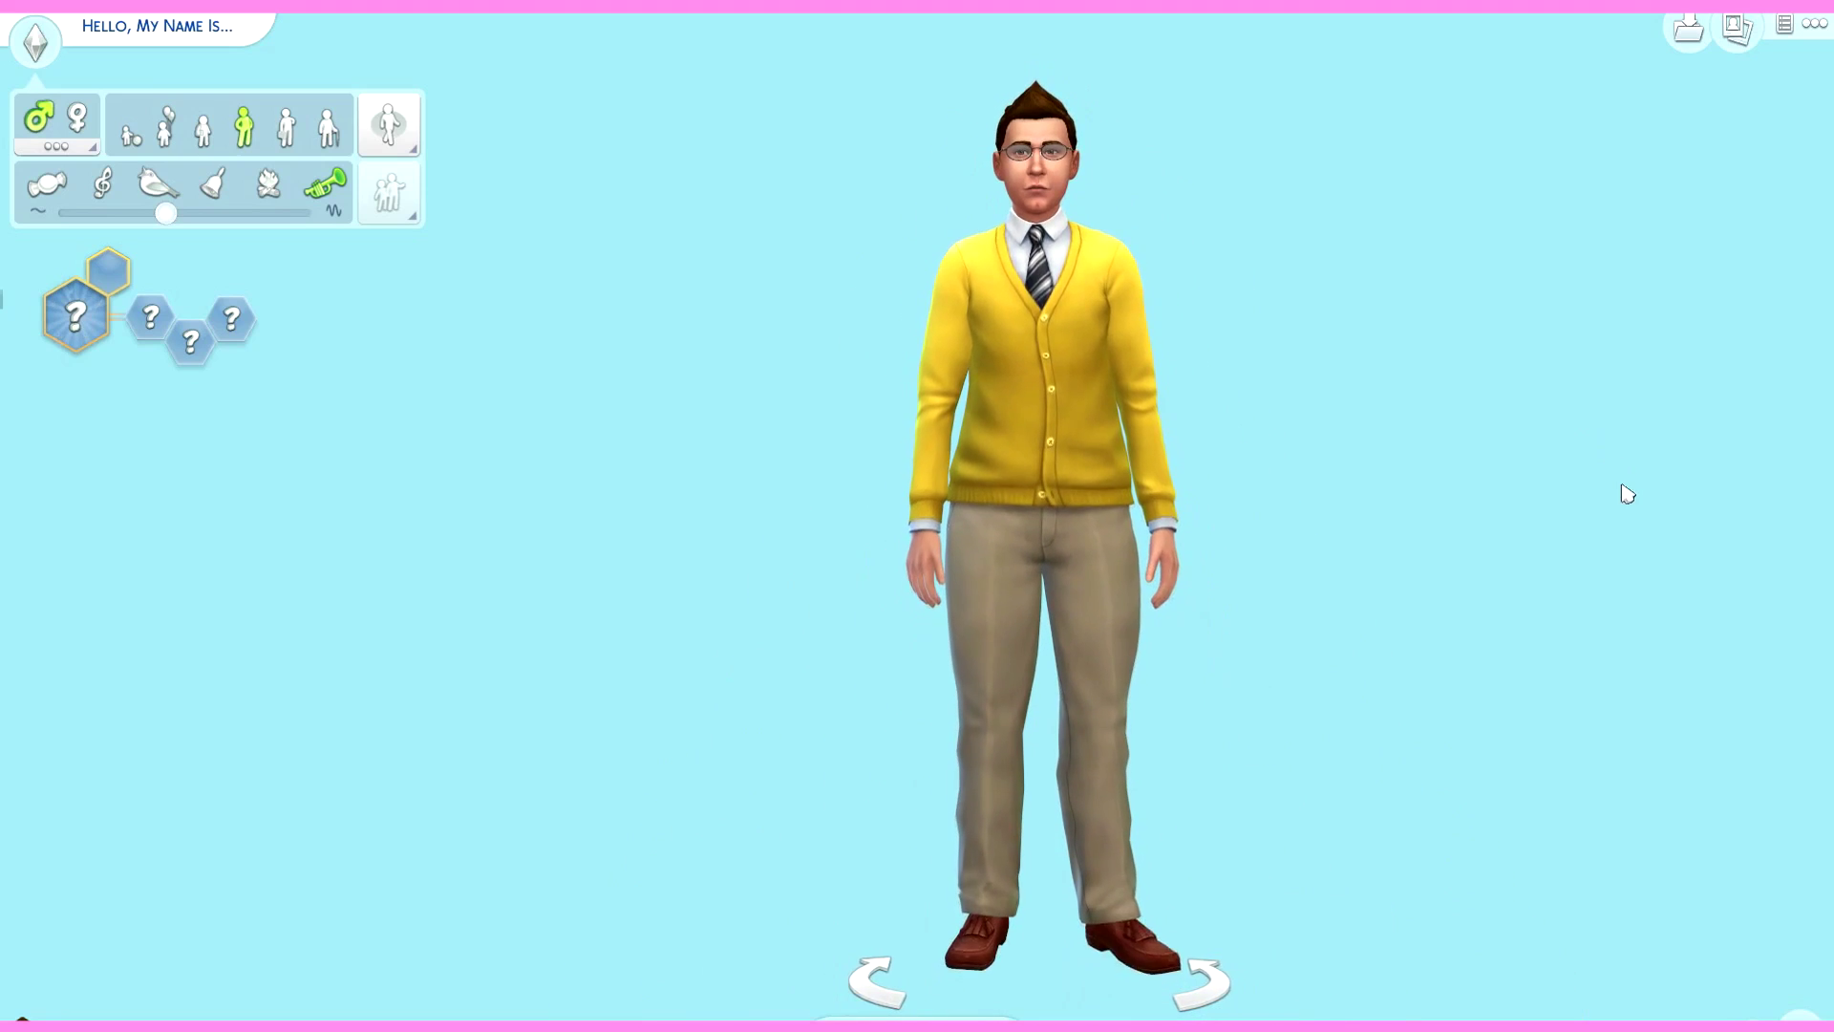
left_click_drag(1535, 666, 1535, 666)
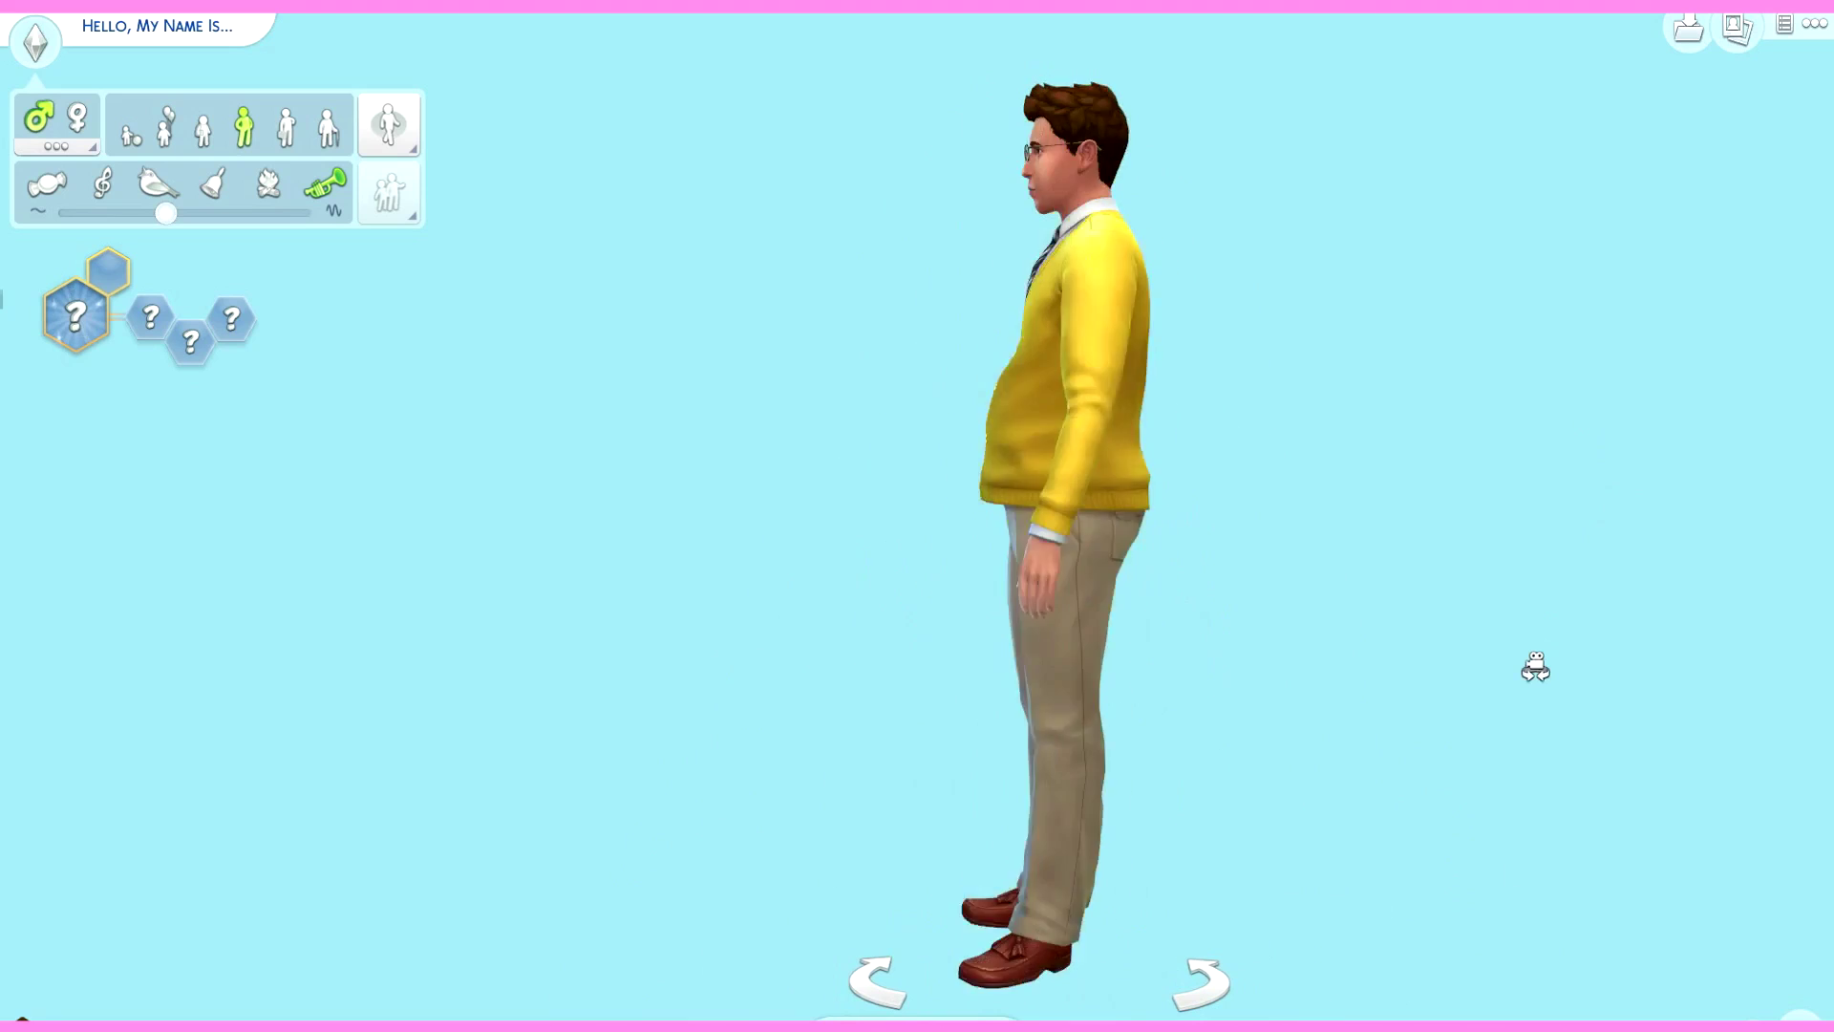
left_click(78, 118)
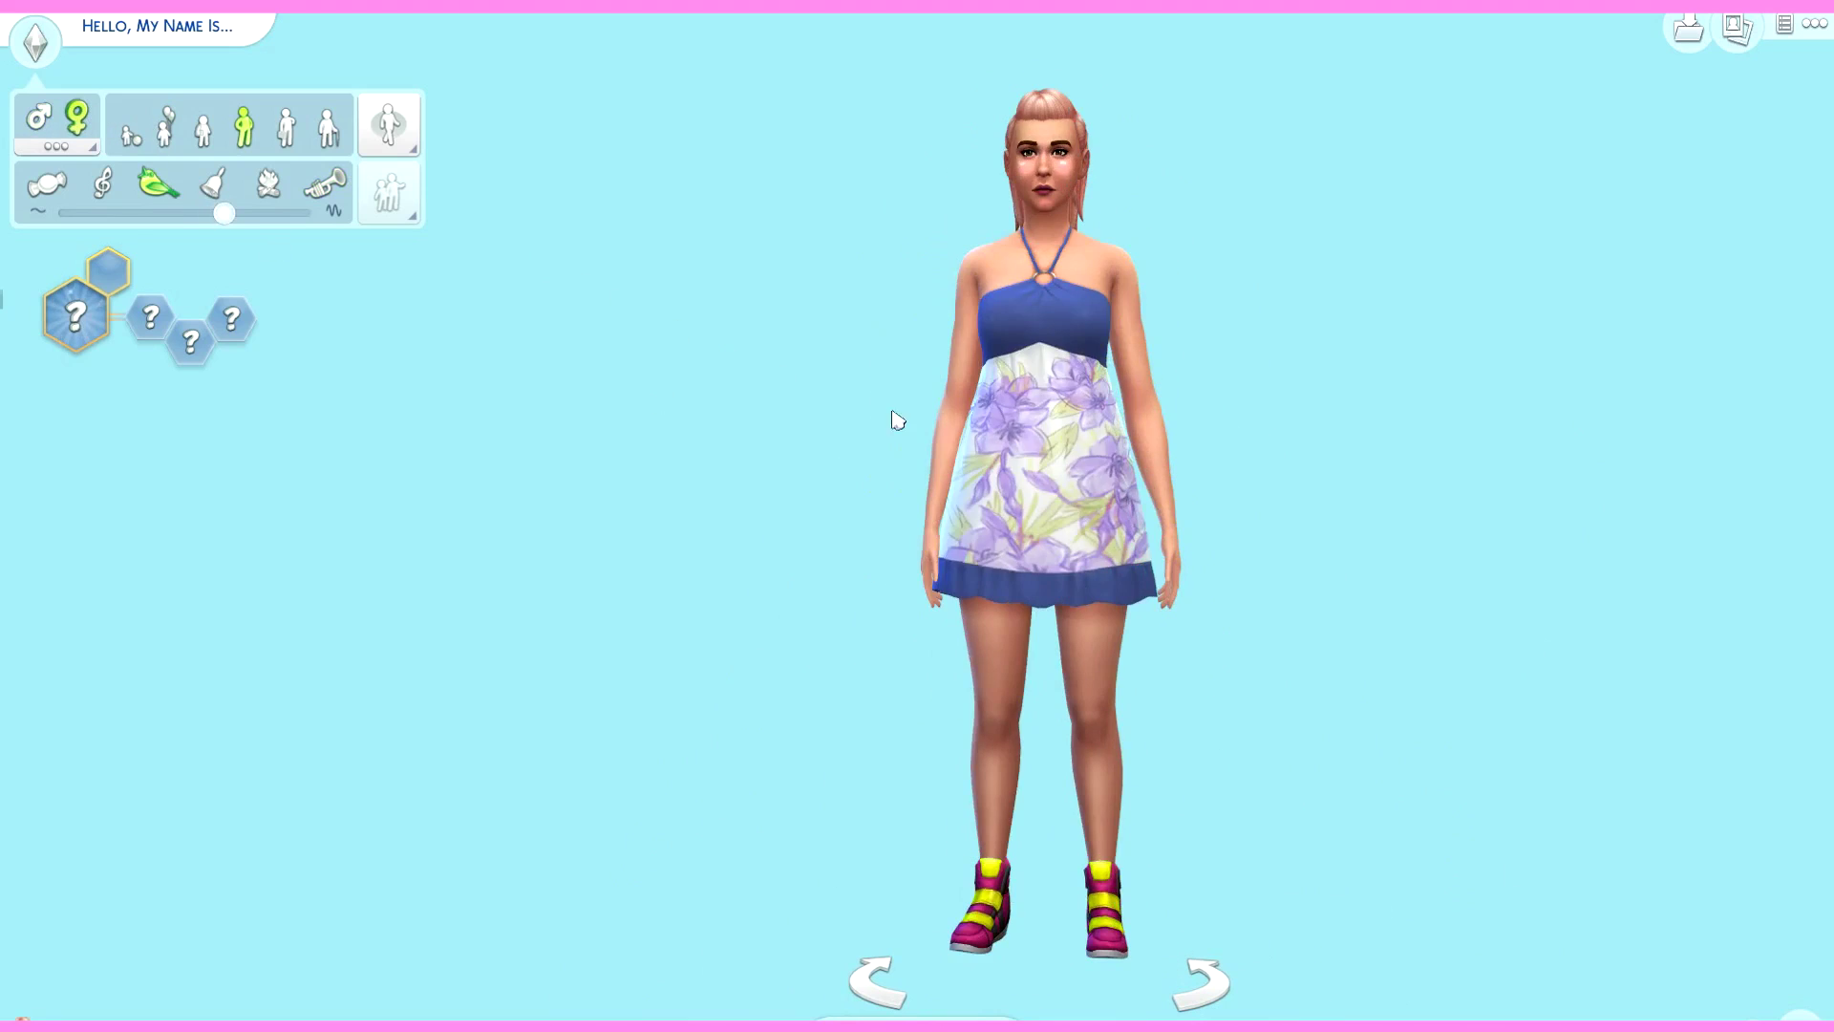
Step: Find the recoloured white and pink crop top among the feminine custom tops and put it on the Sim
left_click(1012, 420)
left_click(985, 405)
scroll(1398, 444, "down", 1)
scroll(1397, 444, "down", 10)
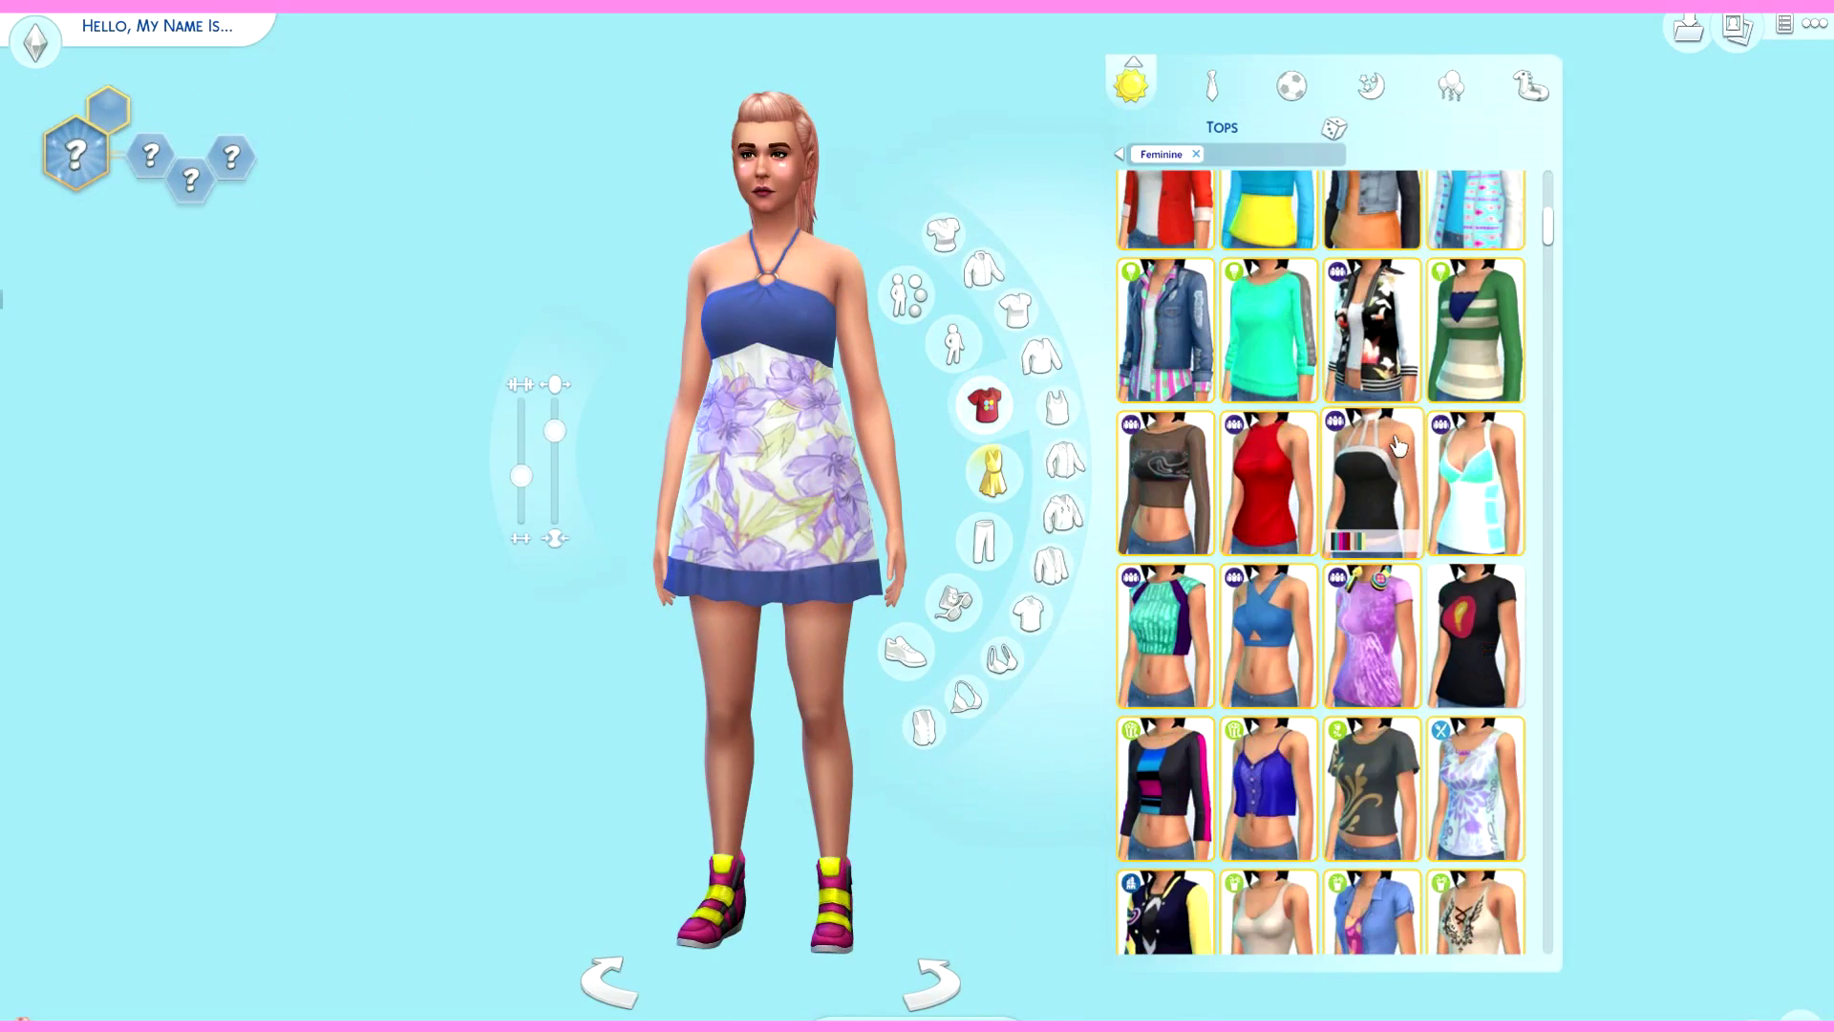
scroll(1397, 444, "down", 4)
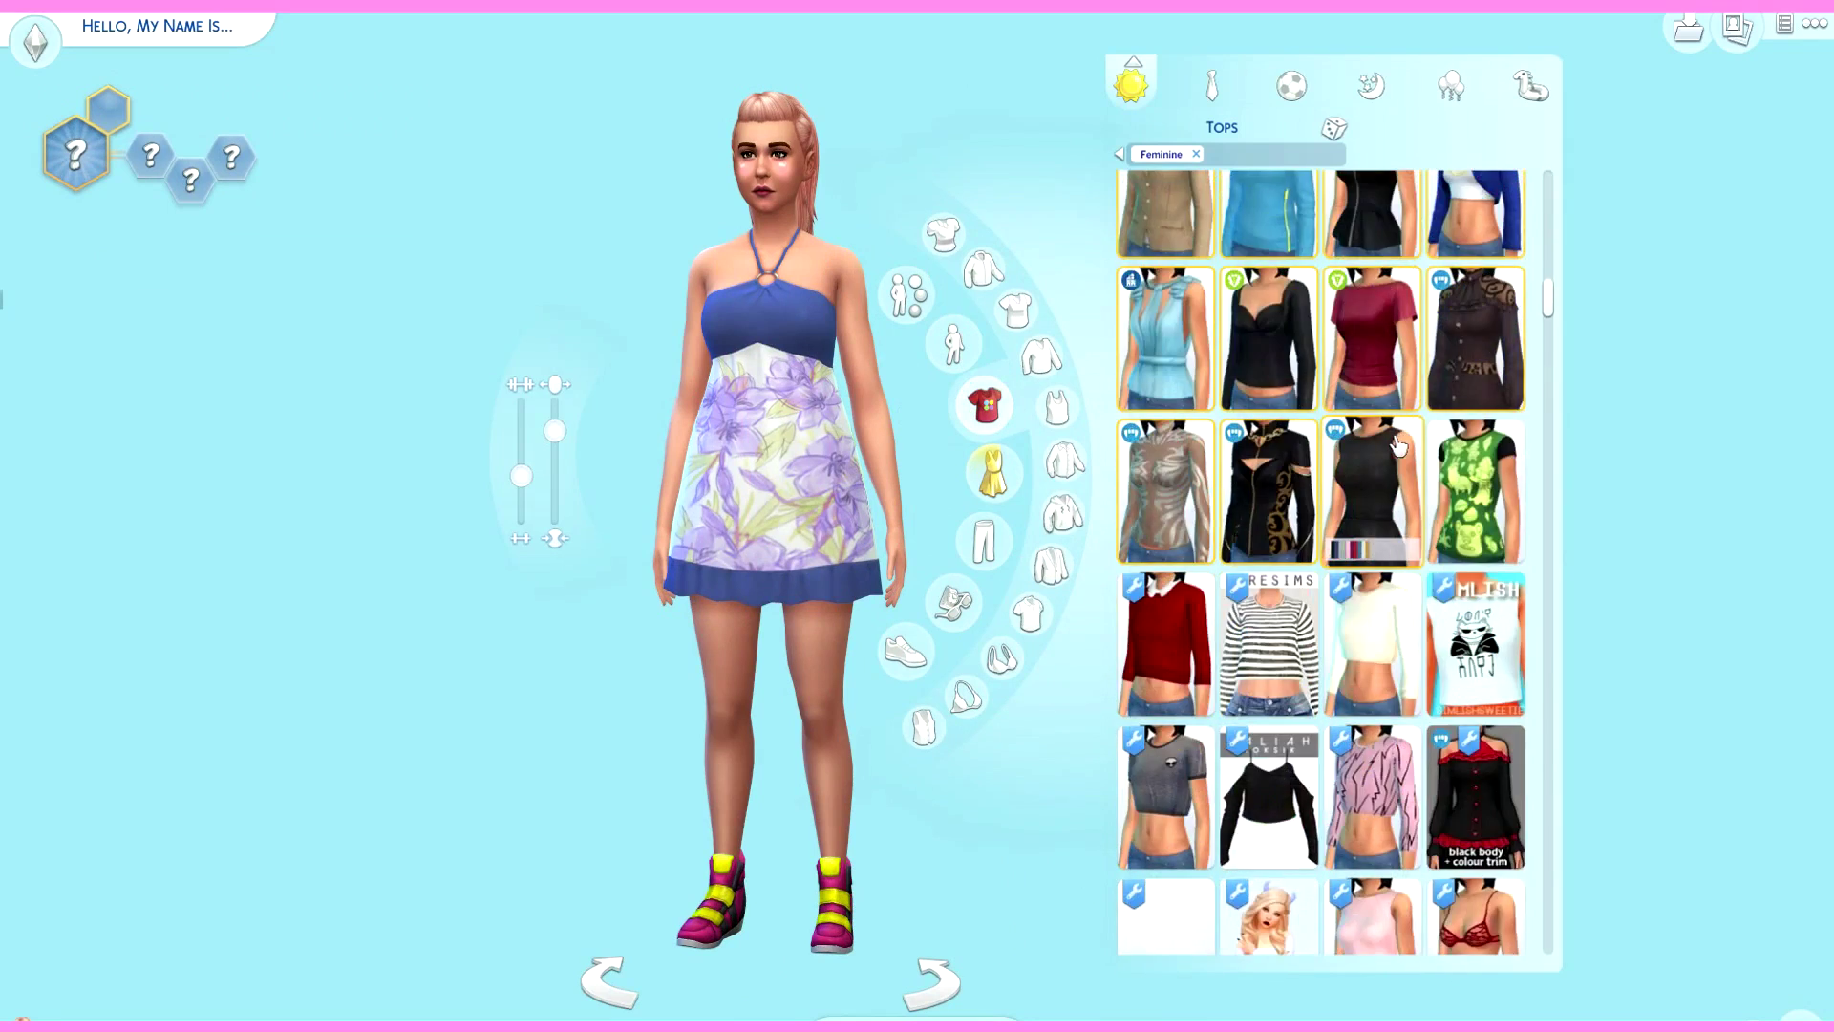
left_click(1131, 616)
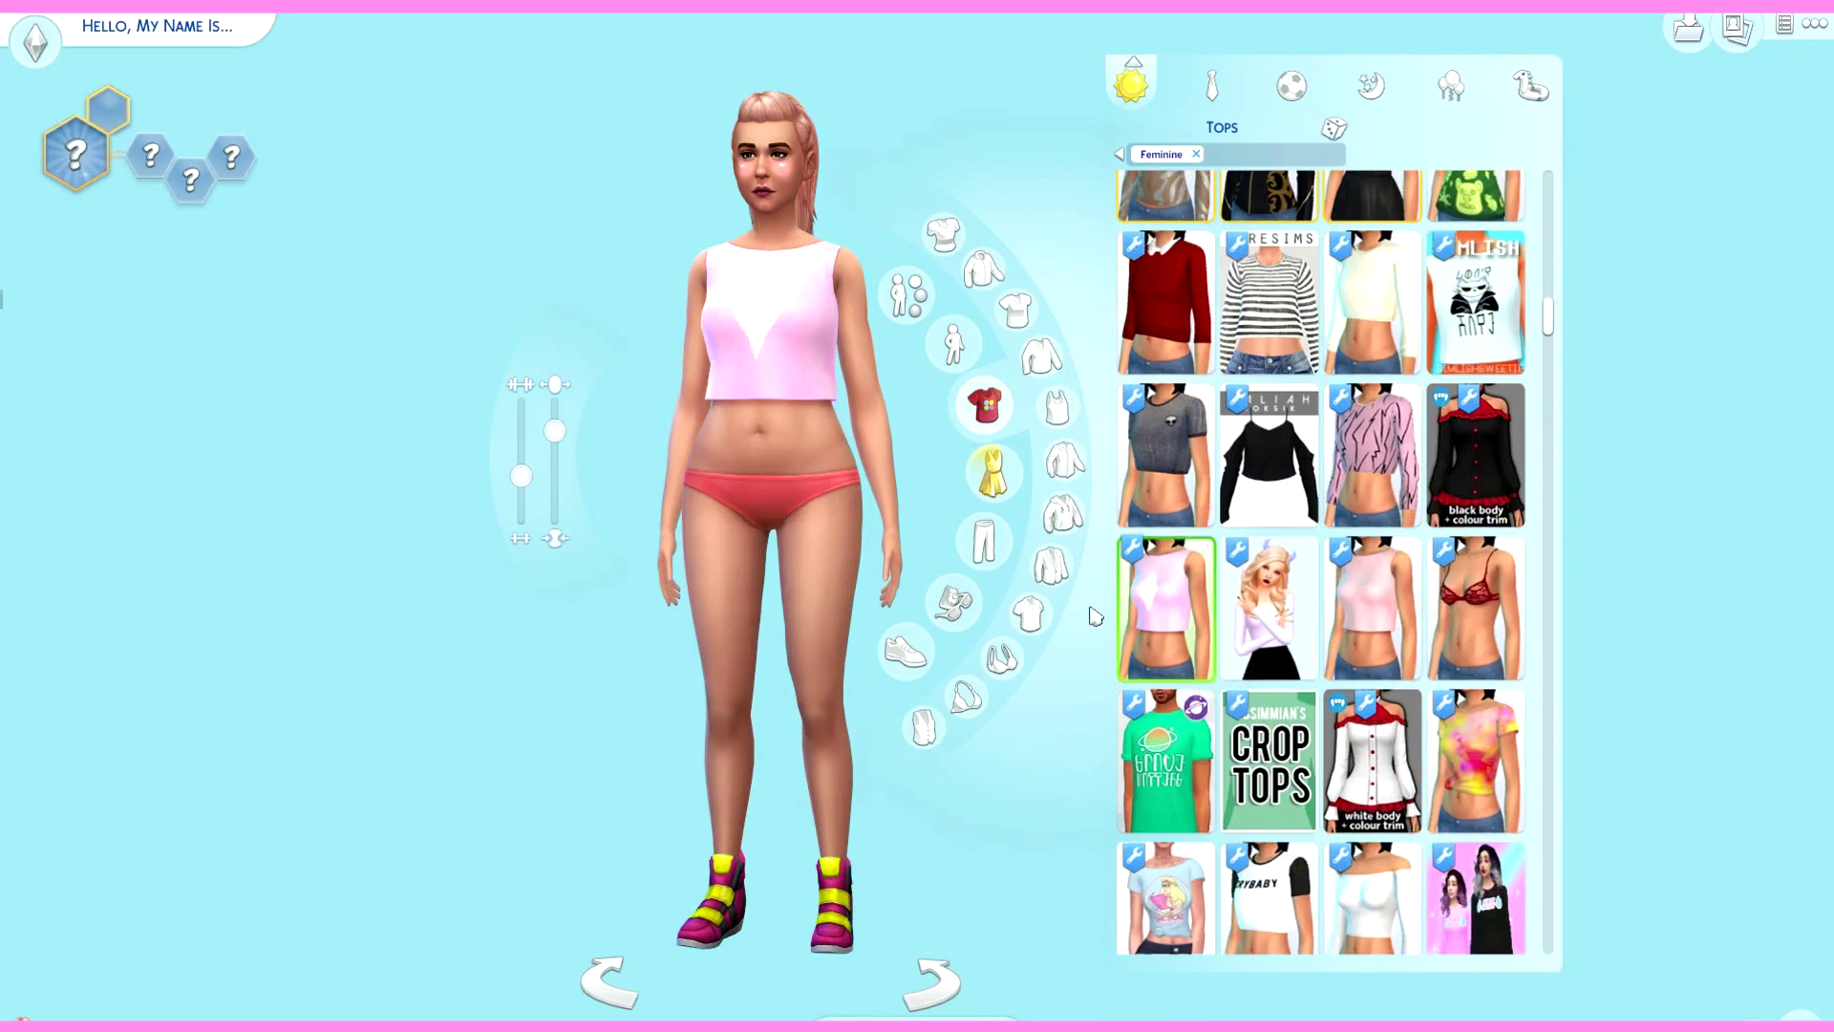
left_click_drag(459, 614, 458, 614)
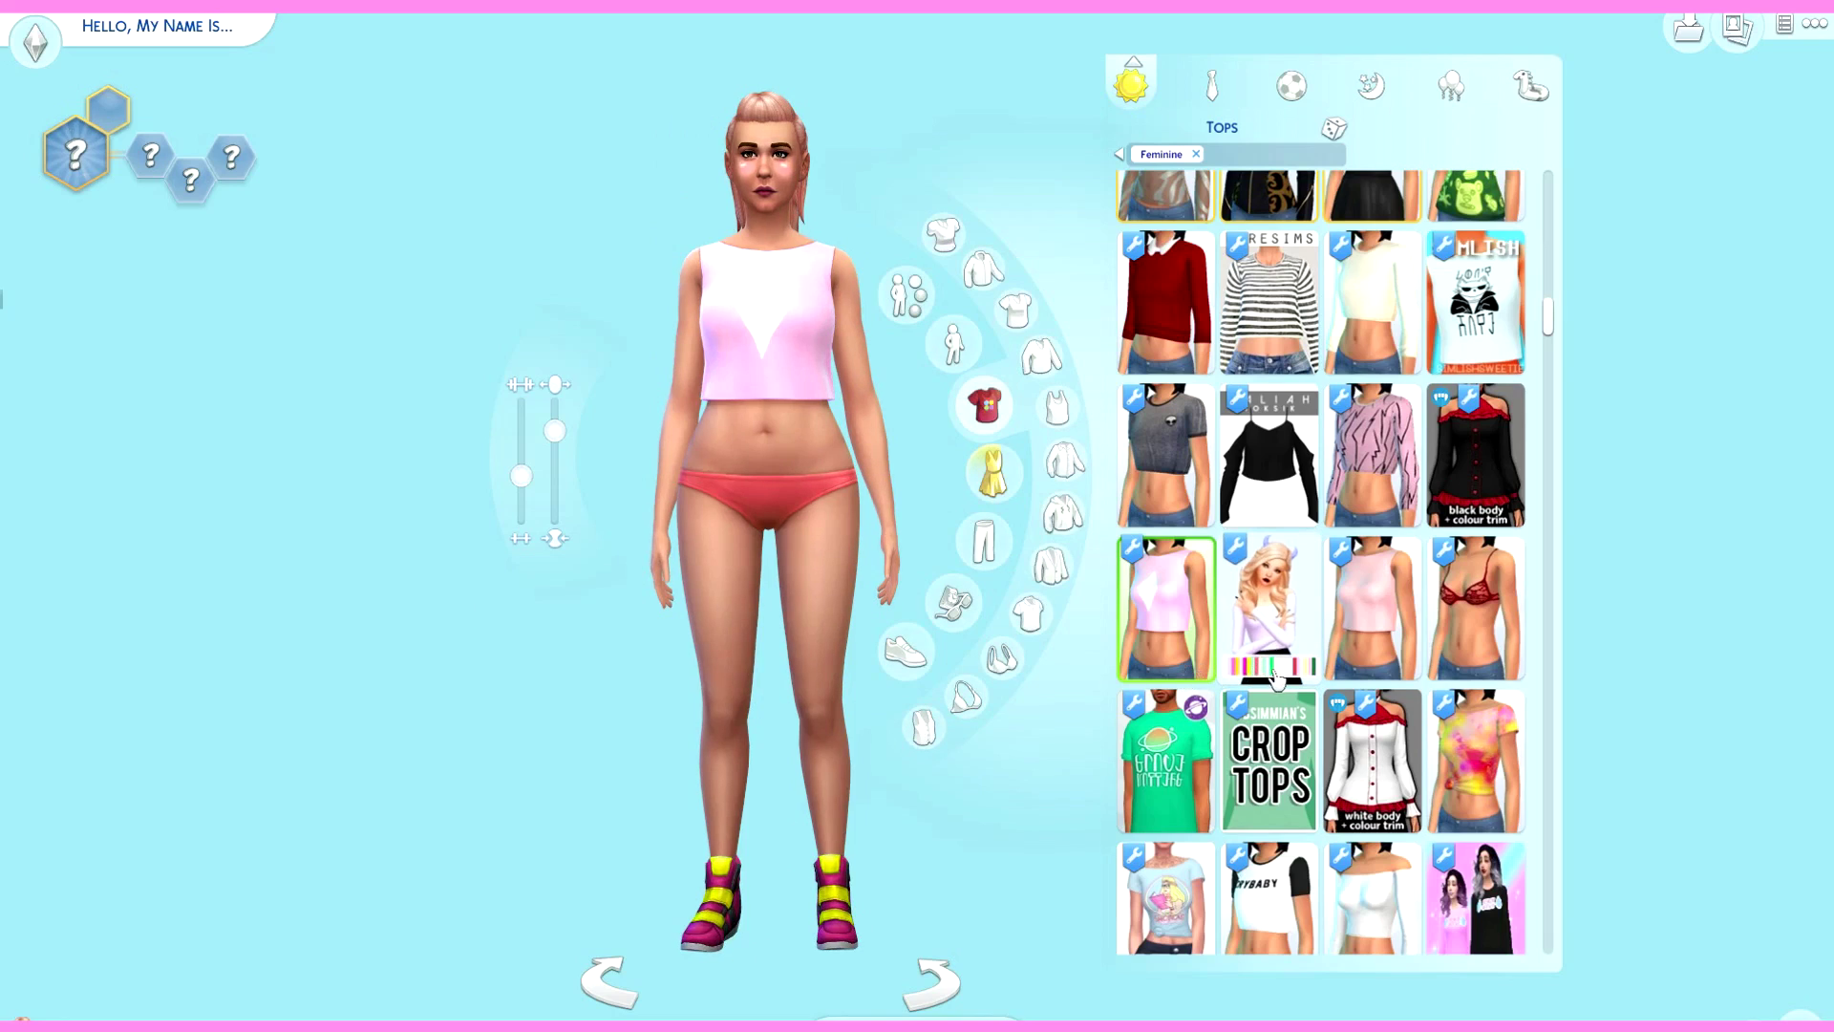
Step: Compare the swatch palettes of other custom tops, and dress the Sim in purple trousers
mouse_move(1256, 673)
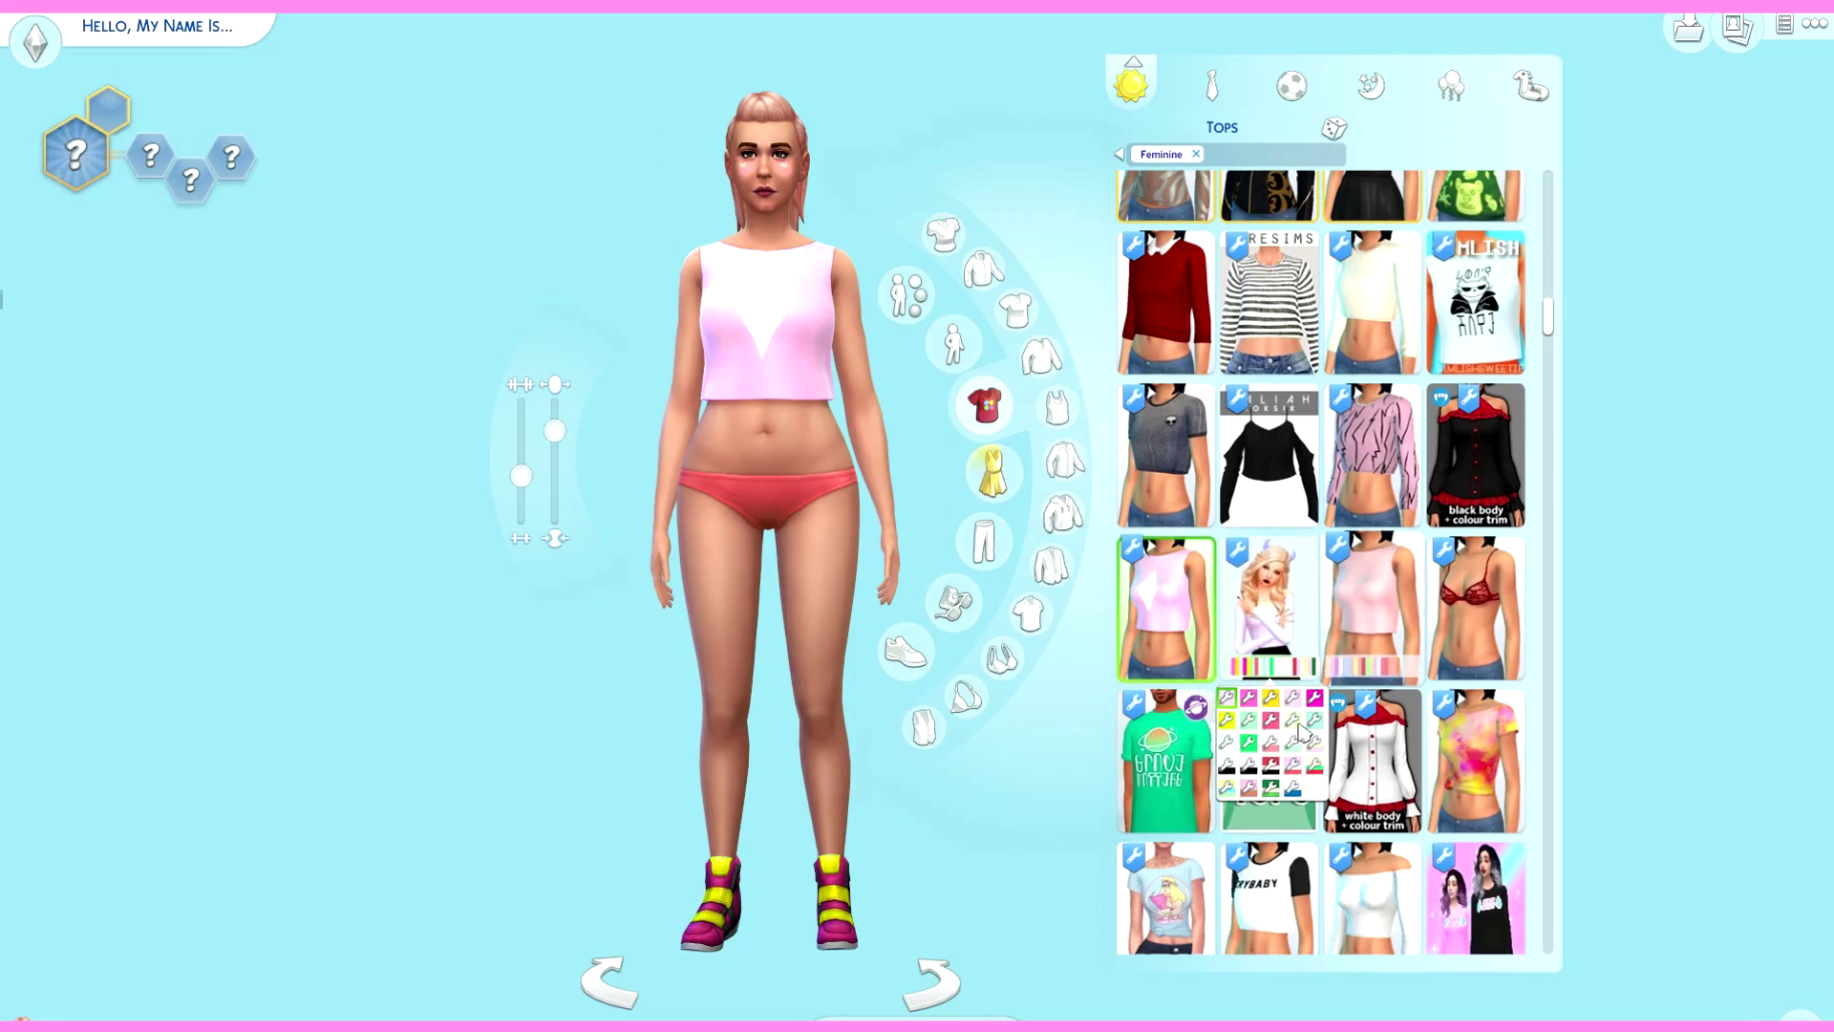
scroll(1443, 597, "down", 3)
scroll(1443, 597, "down", 2)
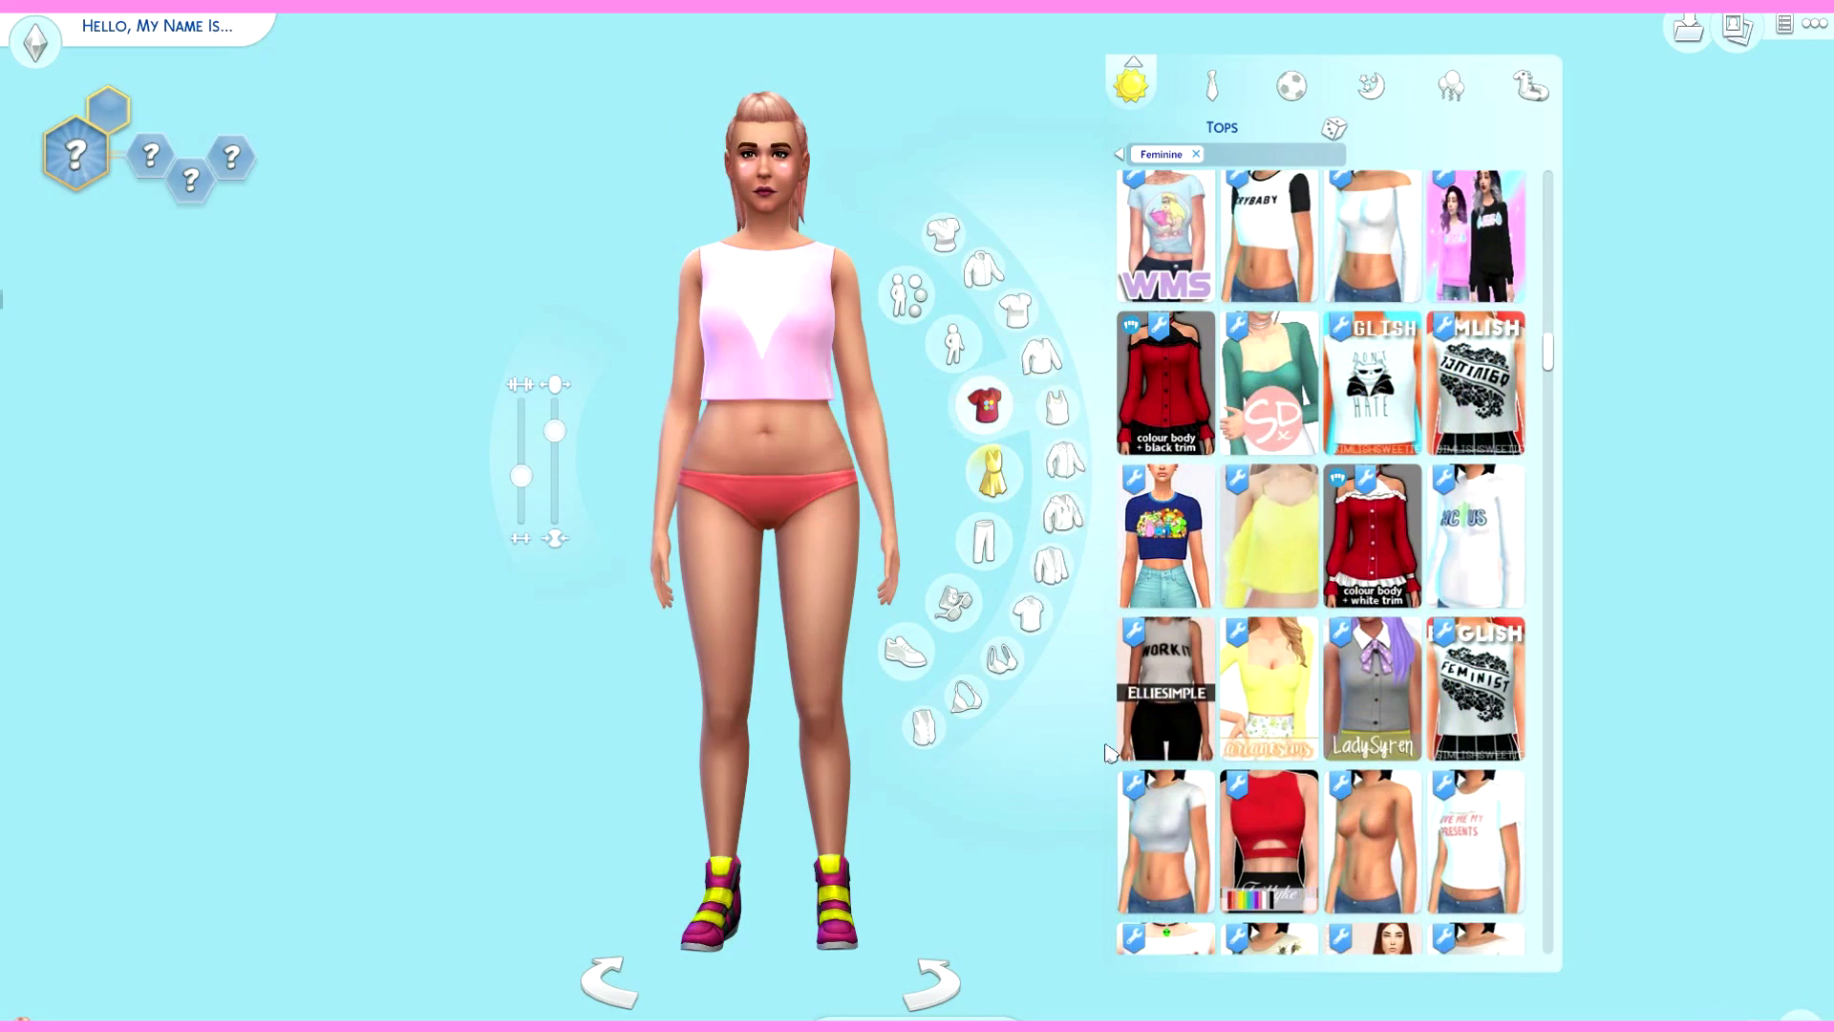
left_click(984, 542)
left_click(1269, 253)
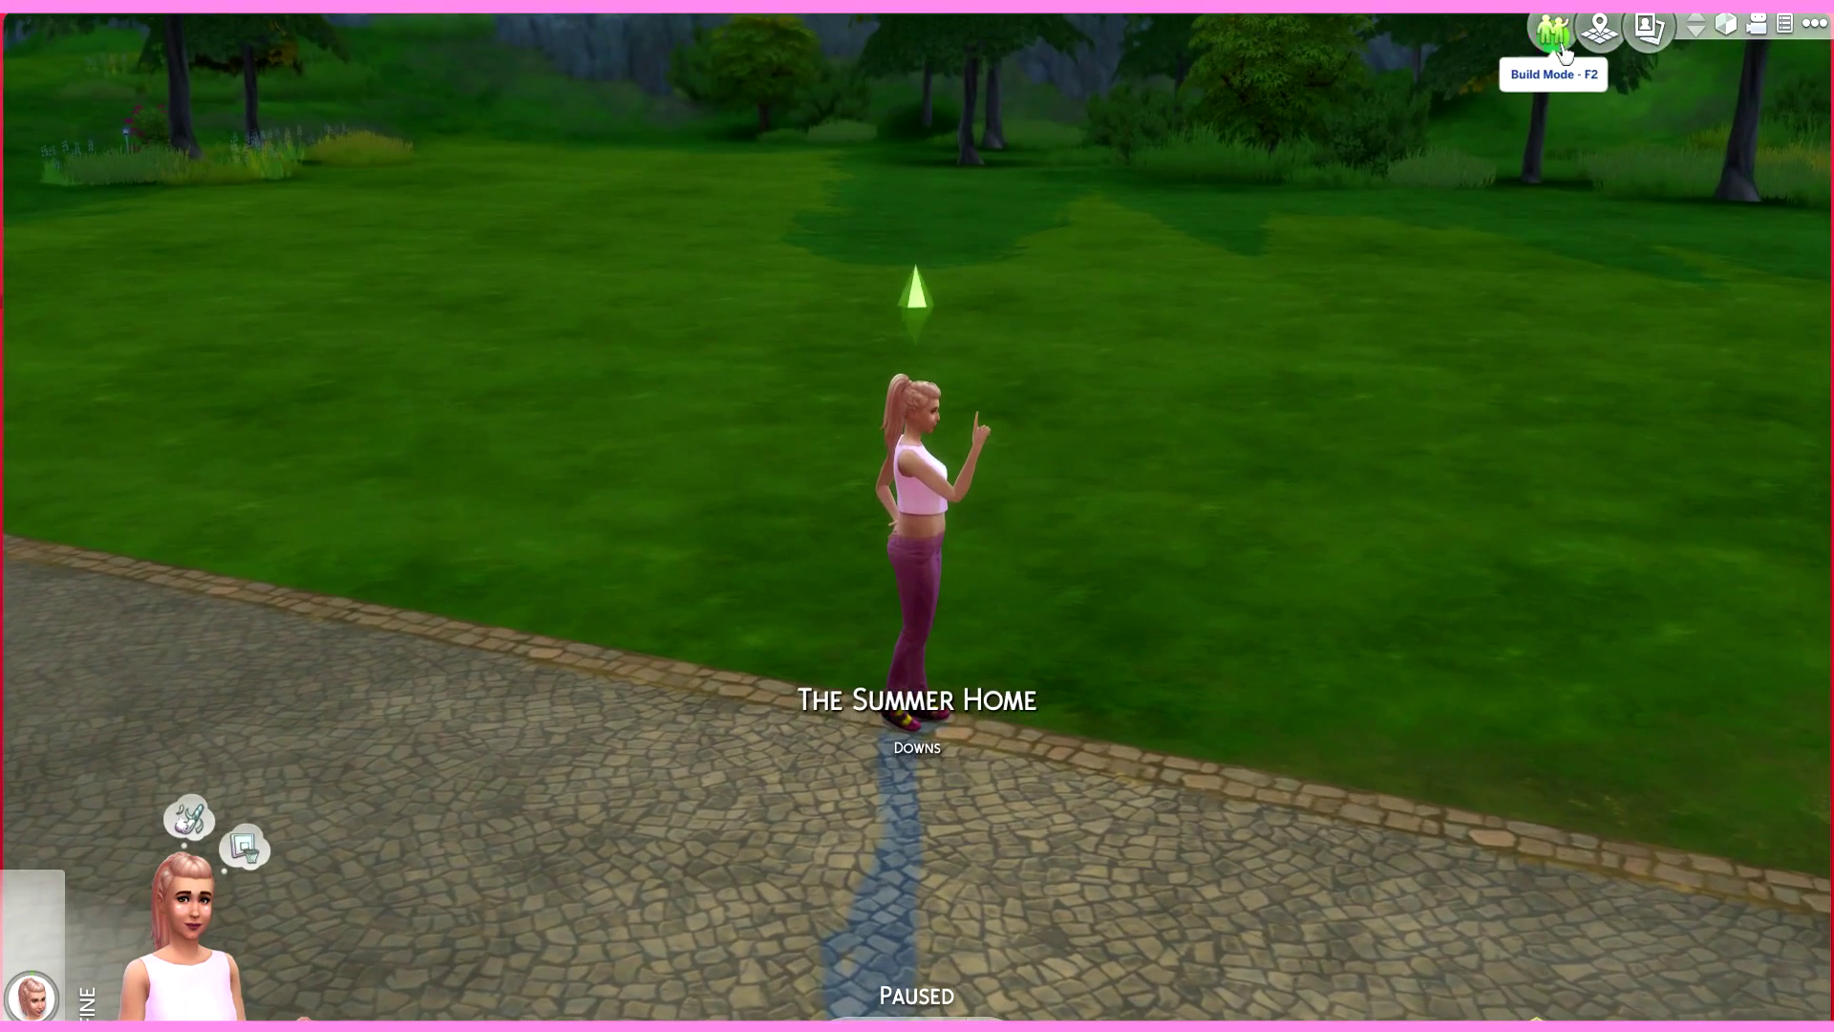
Step: Enter Build Mode on The Summer Home lot and find the Tutorial chair among the kids' room chairs
left_click(1557, 38)
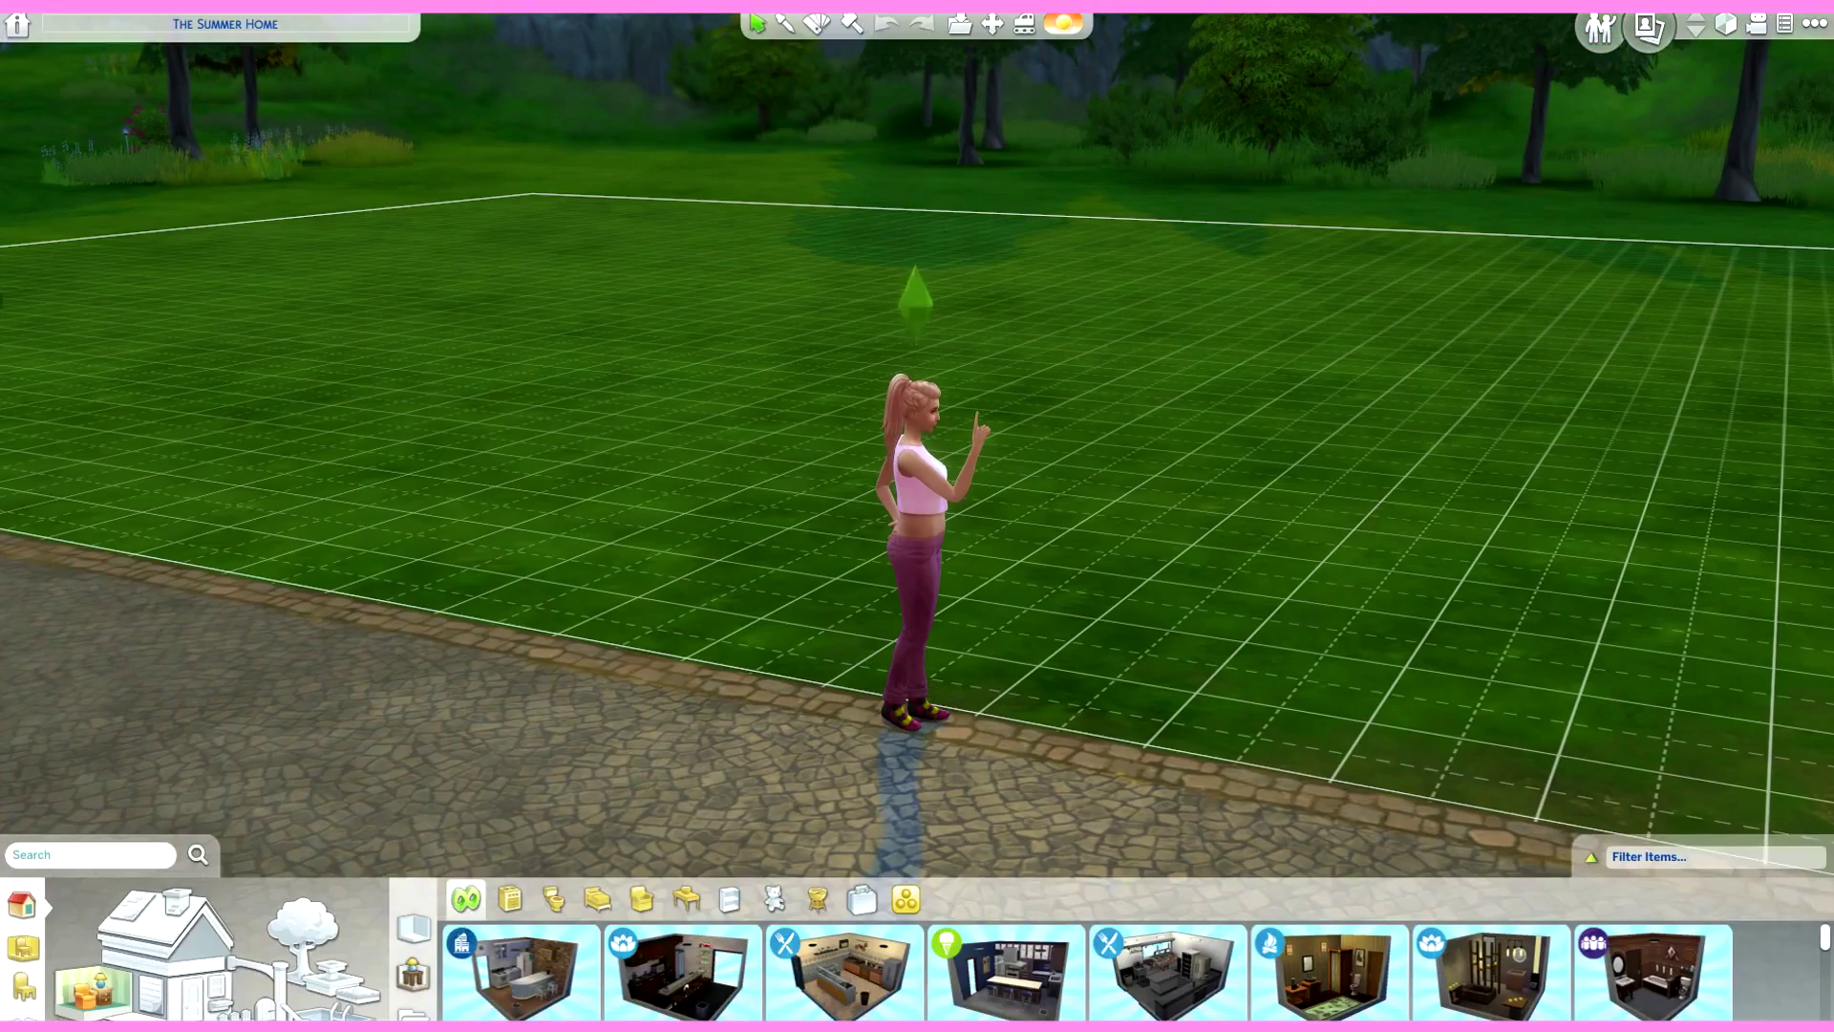
scroll(1307, 614, "up", 8)
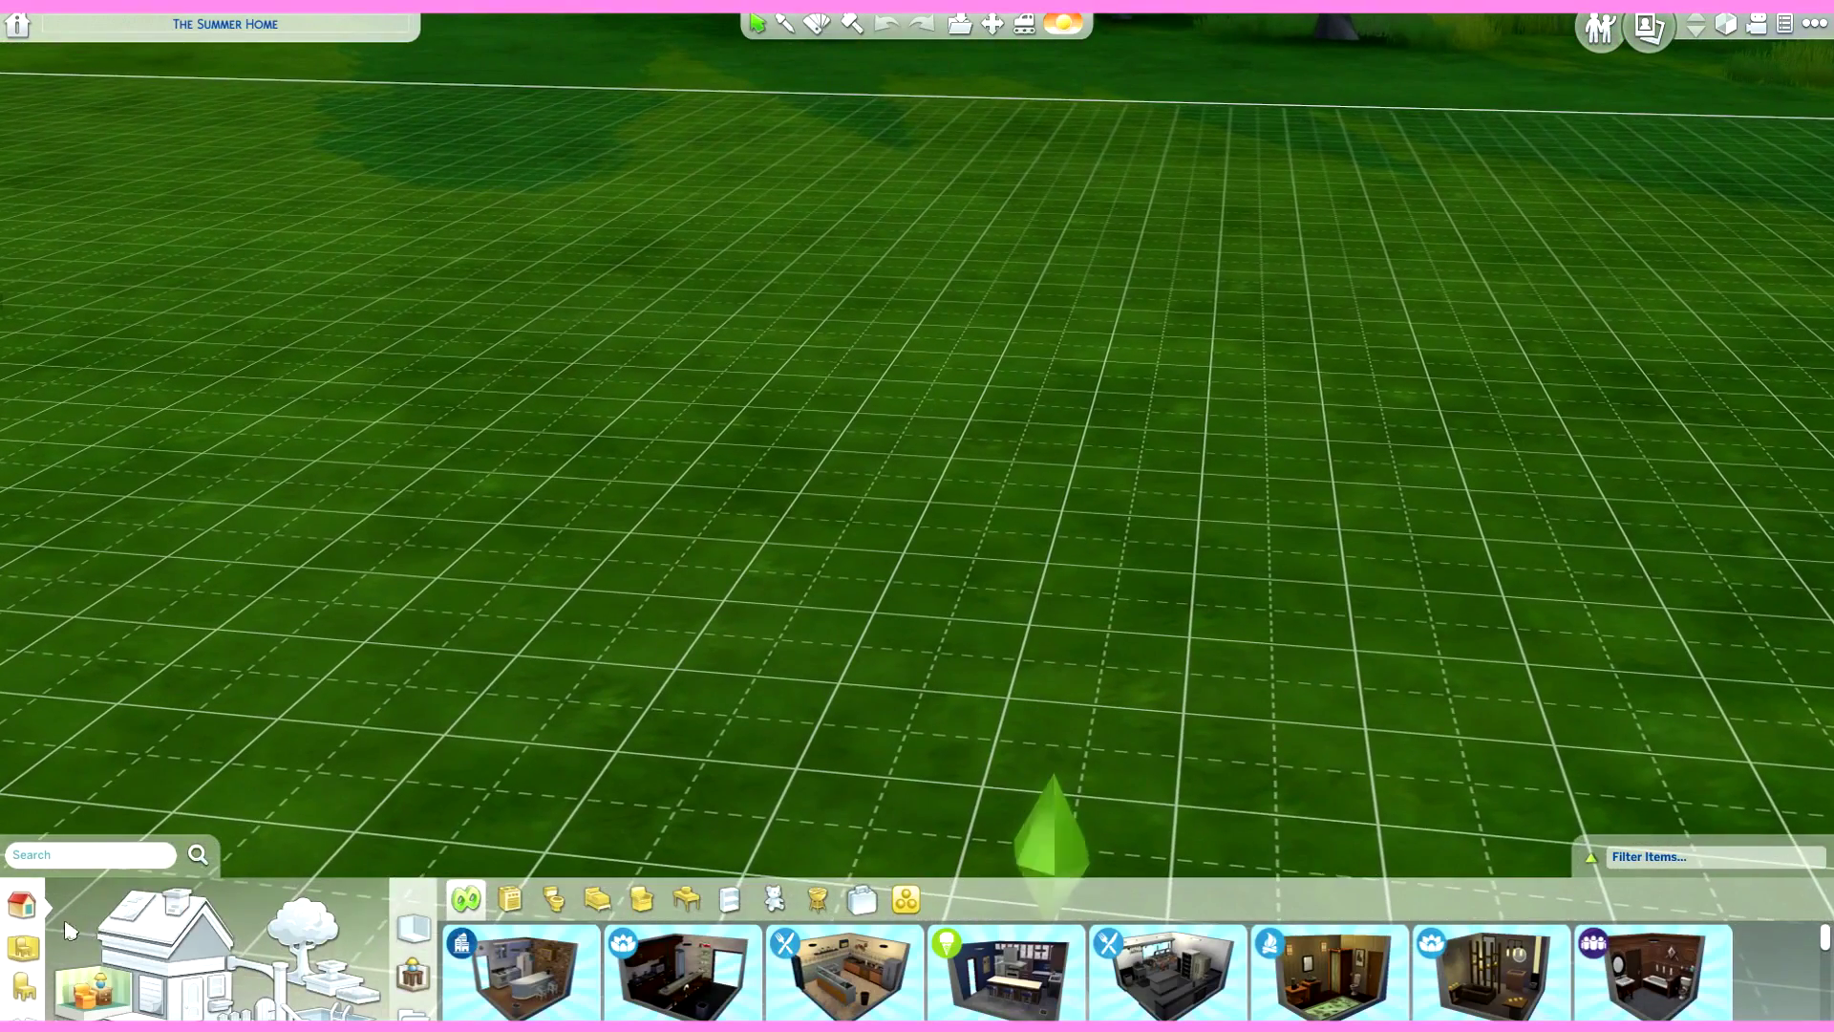
left_click(253, 945)
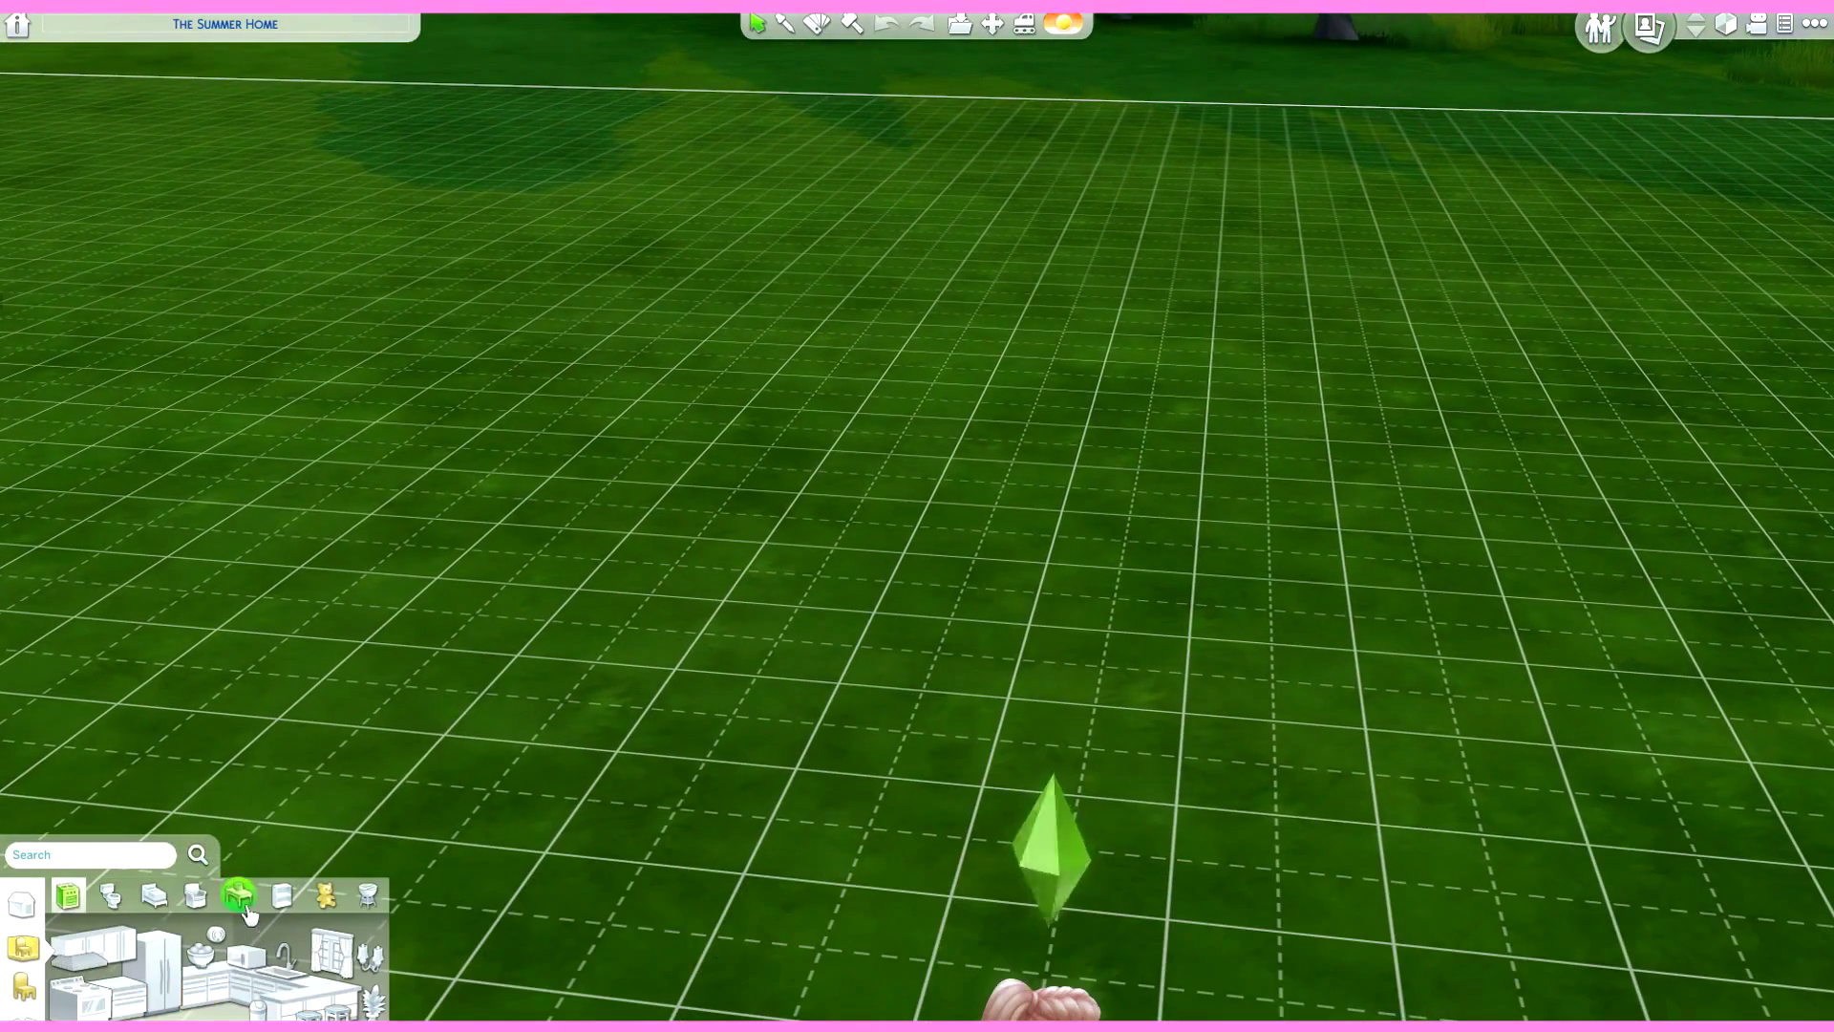
left_click(326, 895)
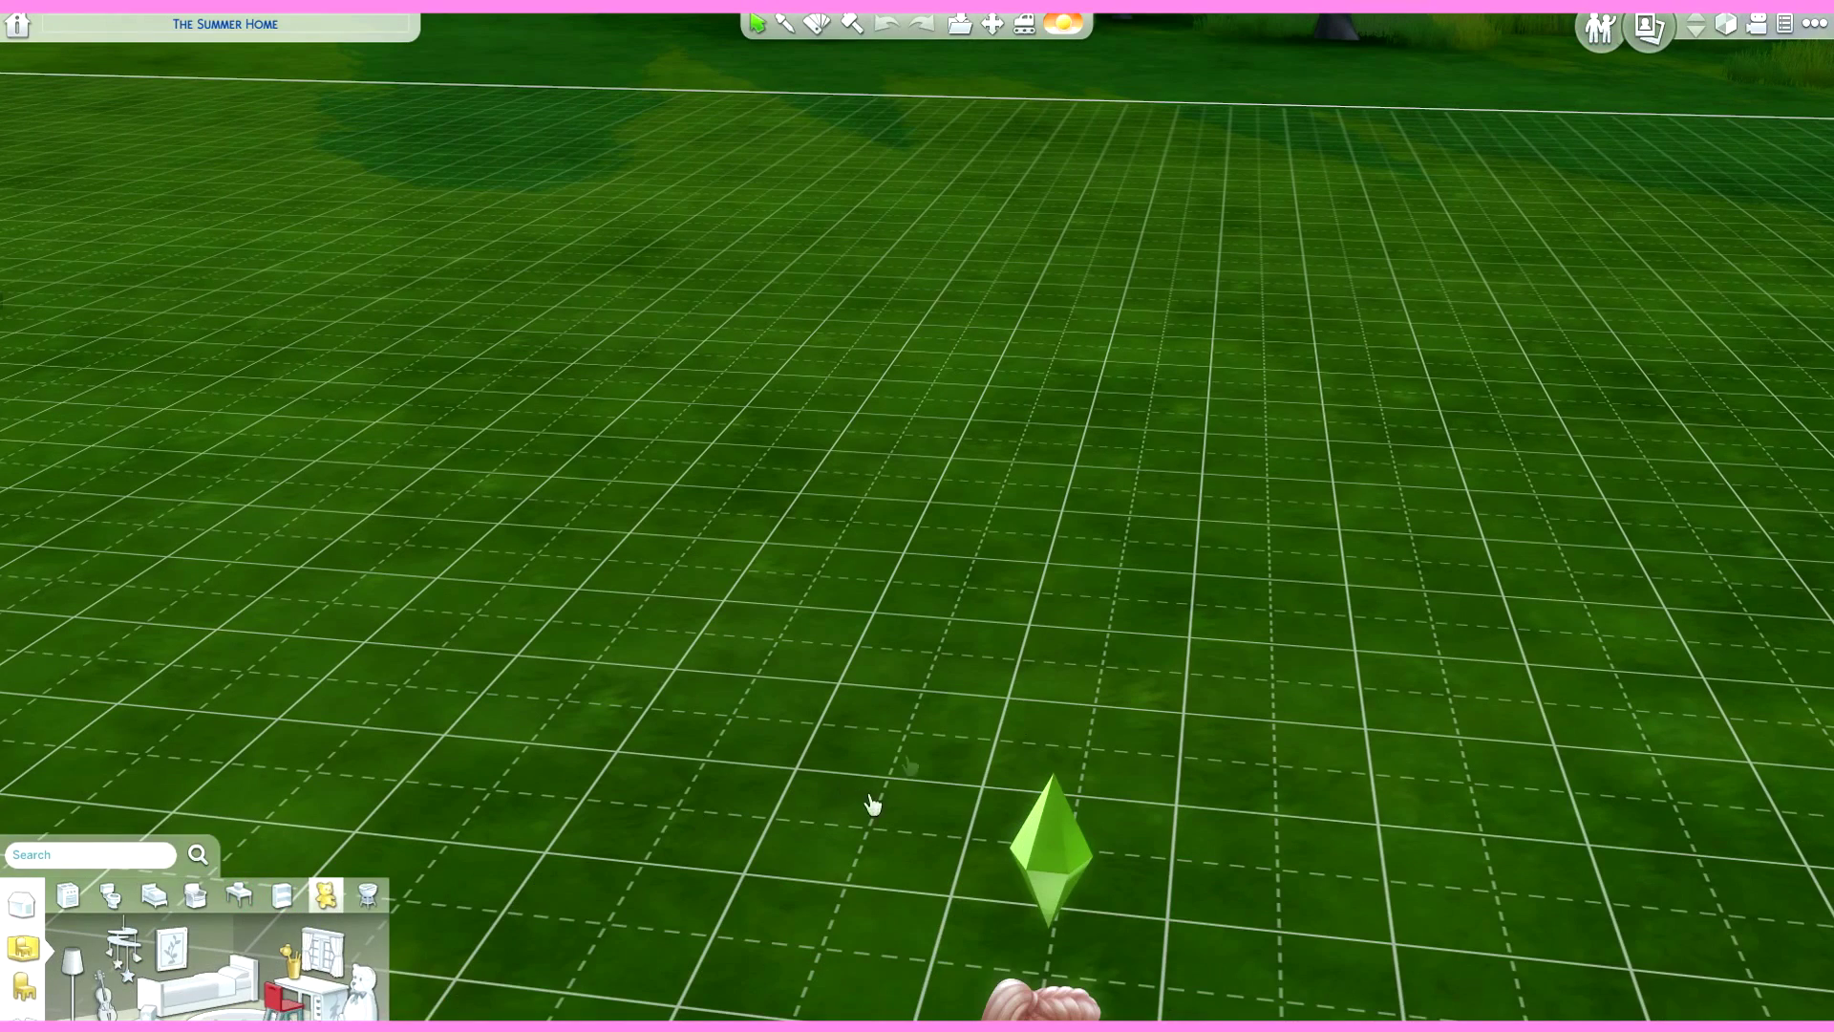
right_click_drag(1052, 702, 970, 668)
mouse_move(453, 945)
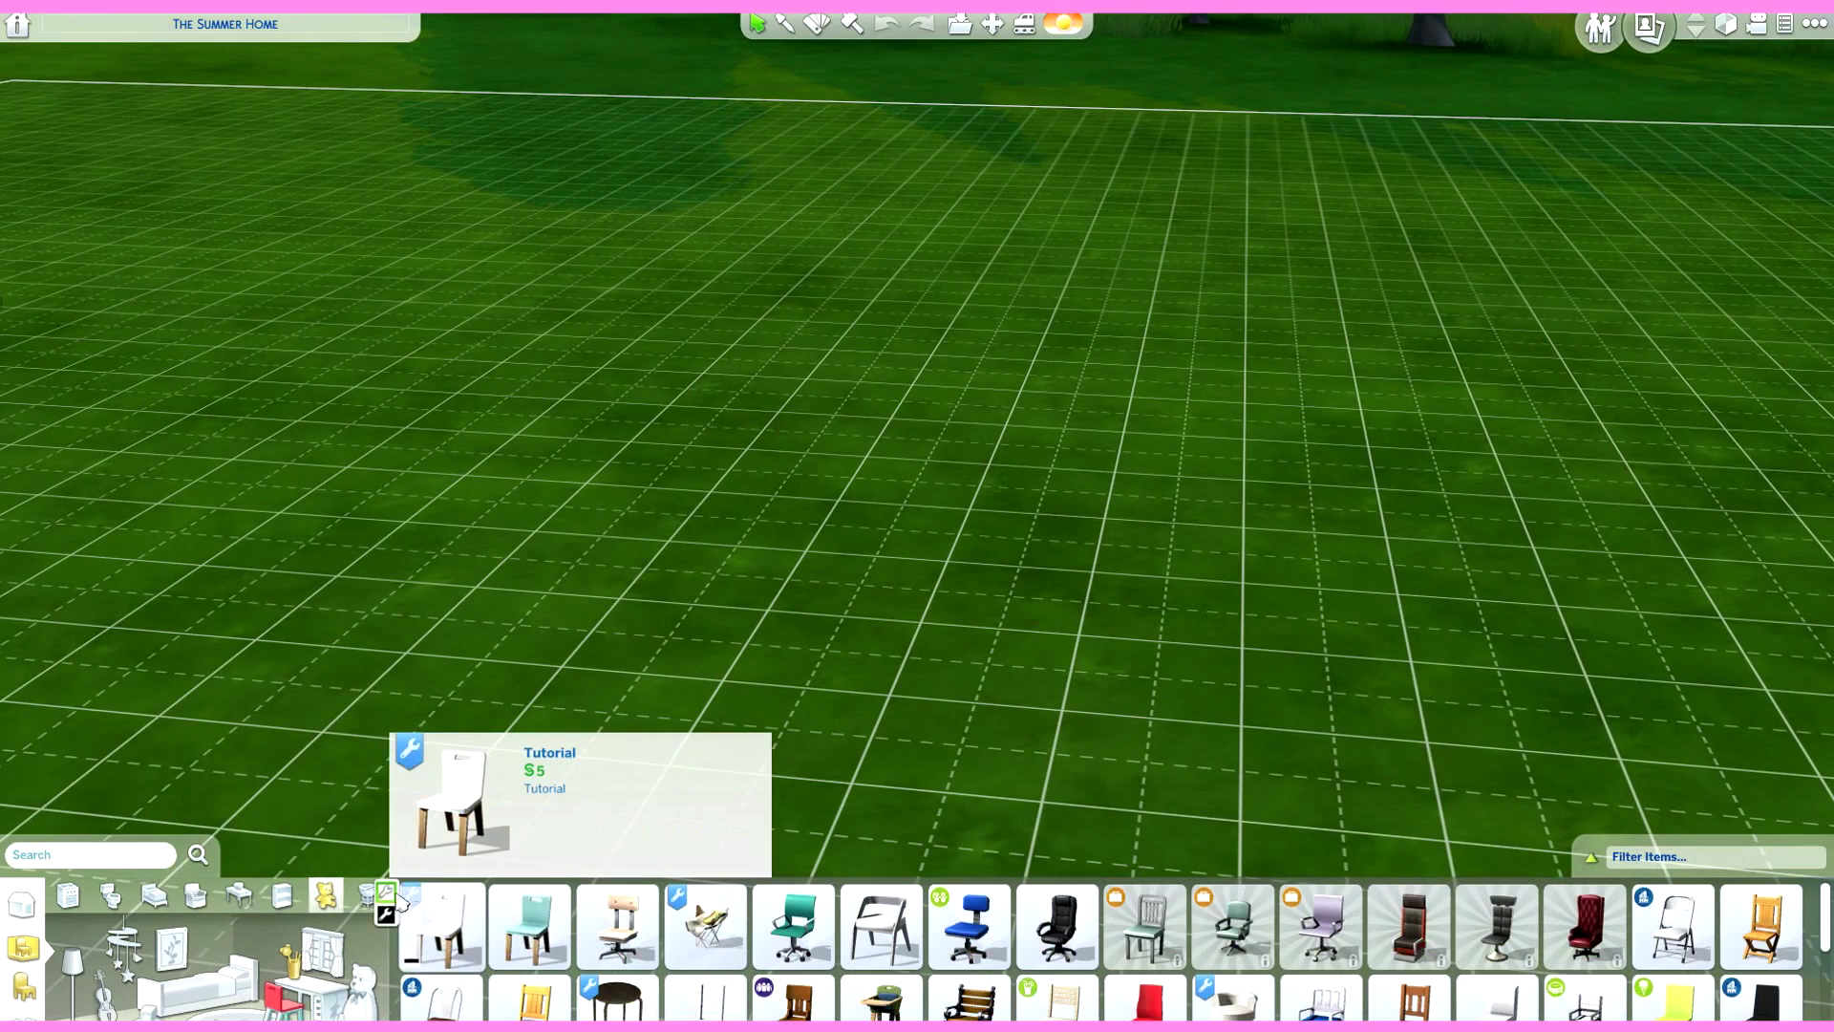
Step: Place two Tutorial chairs side by side on the lot and change the second one to the black swatch
left_click(441, 931)
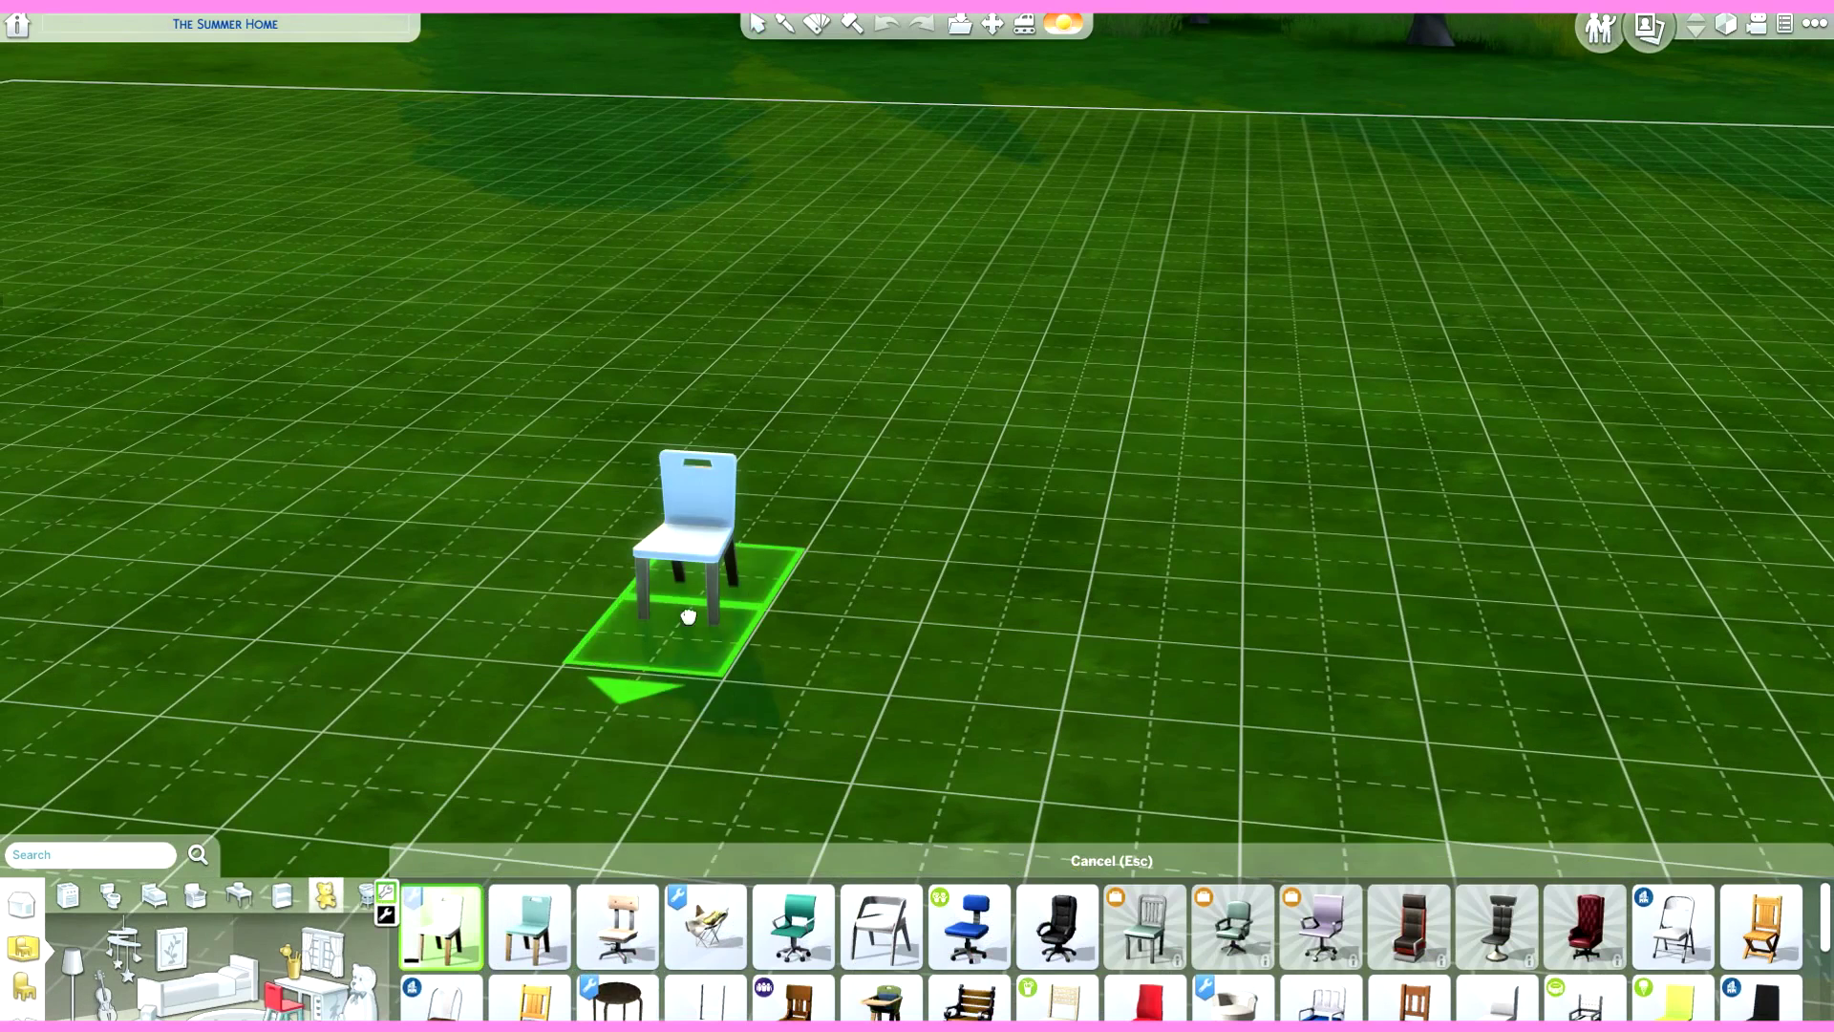
left_click(688, 616)
left_click(839, 626)
left_click(817, 24)
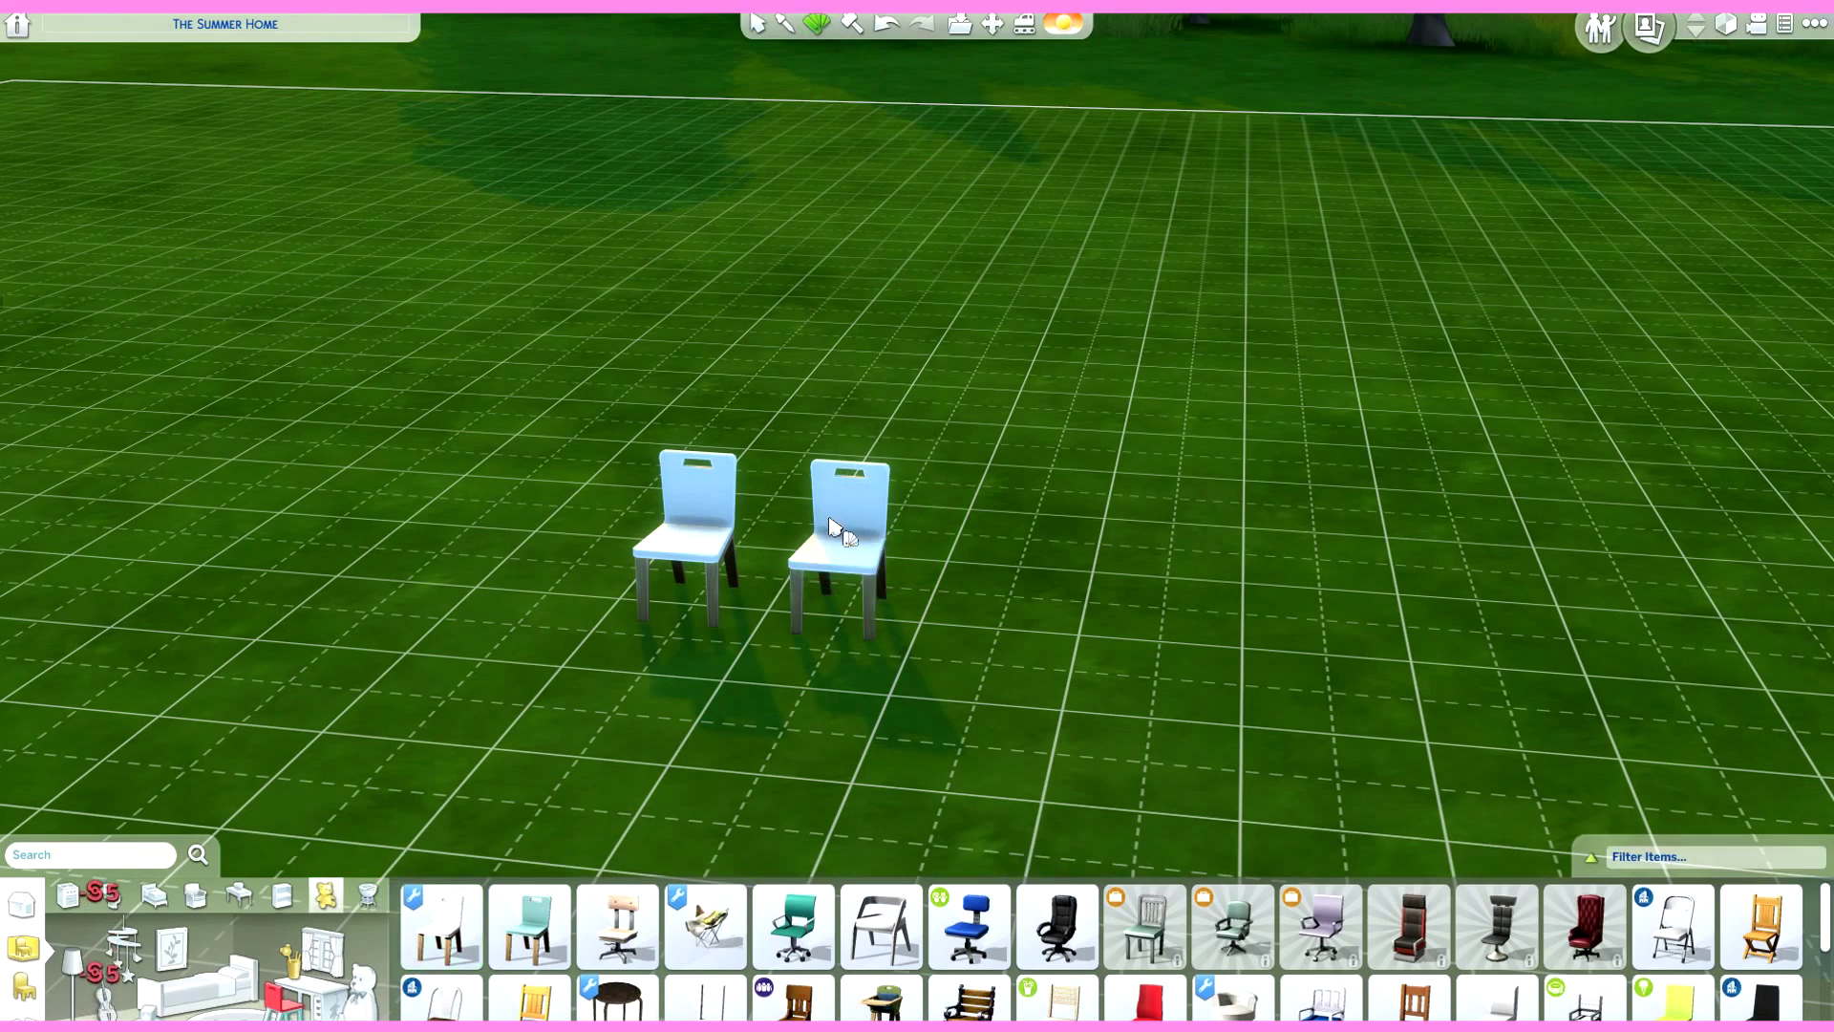
left_click(845, 458)
scroll(1064, 553, "up", 2)
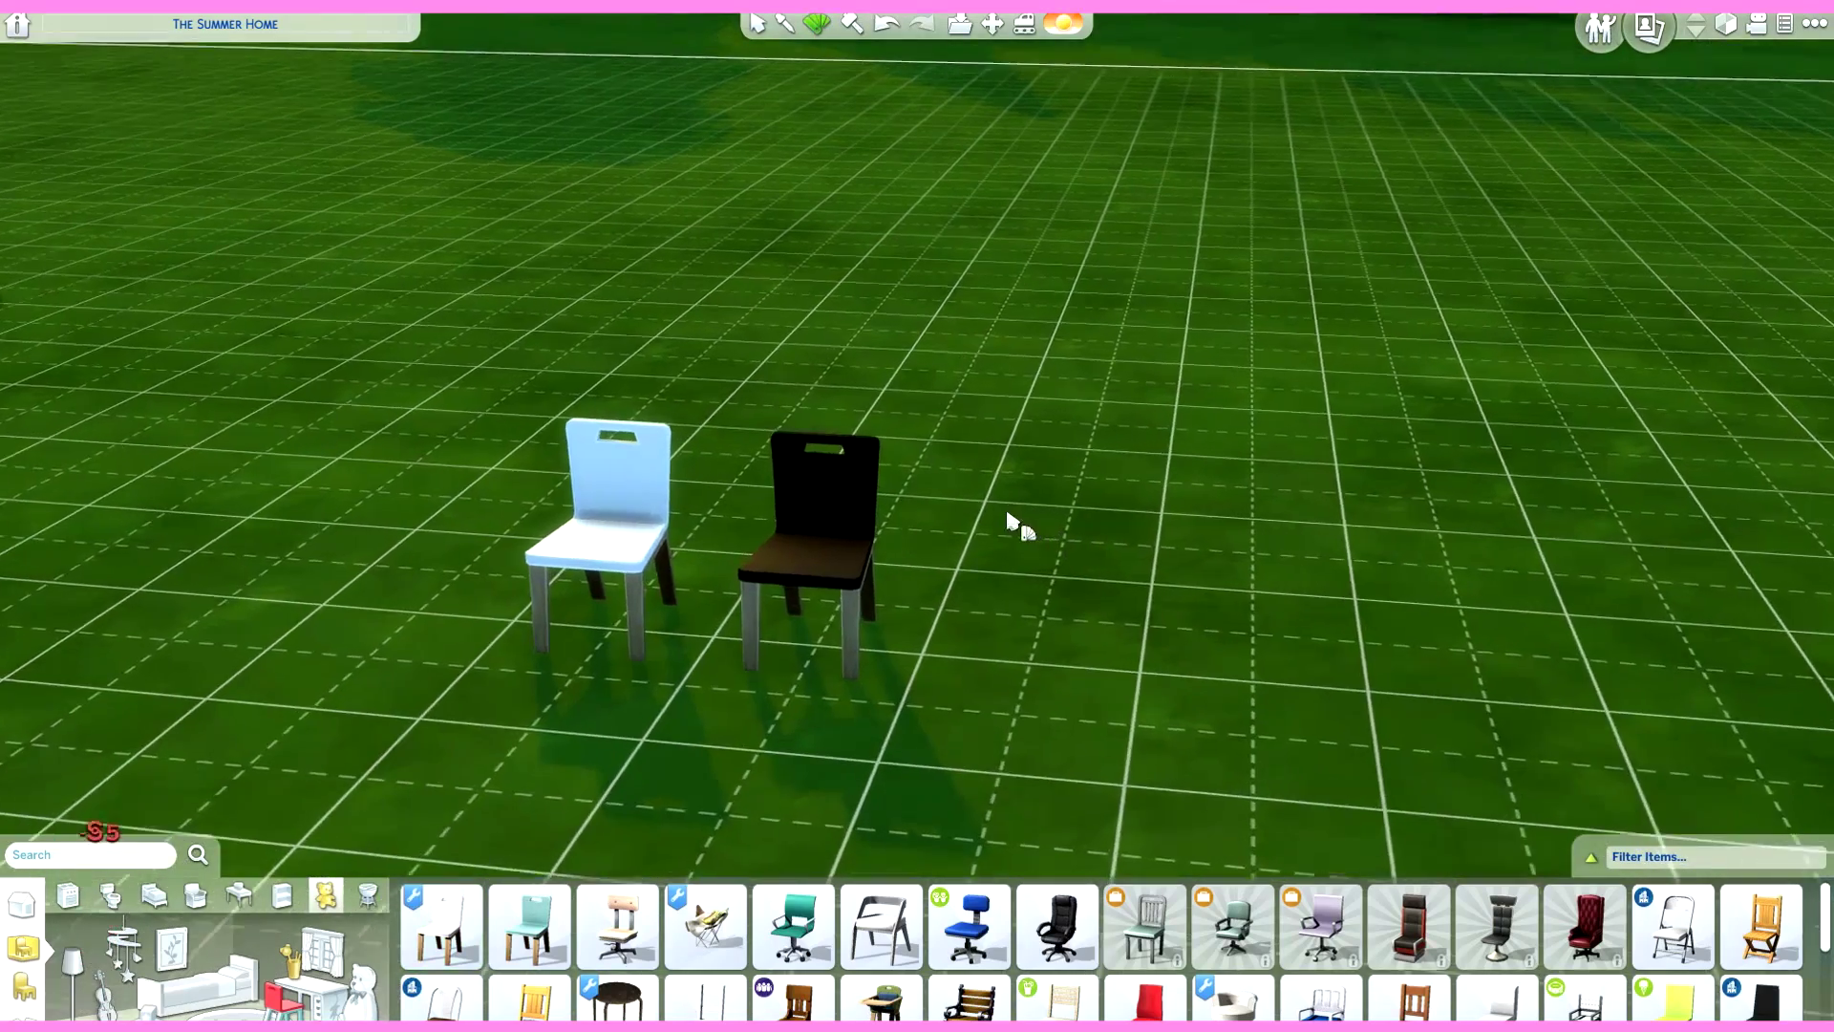
Step: Inspect the white and black chairs on the lot from several angles and distances
middle_click_drag(1009, 516, 1021, 524)
right_click_drag(934, 688, 936, 688)
right_click_drag(1163, 684, 1195, 573)
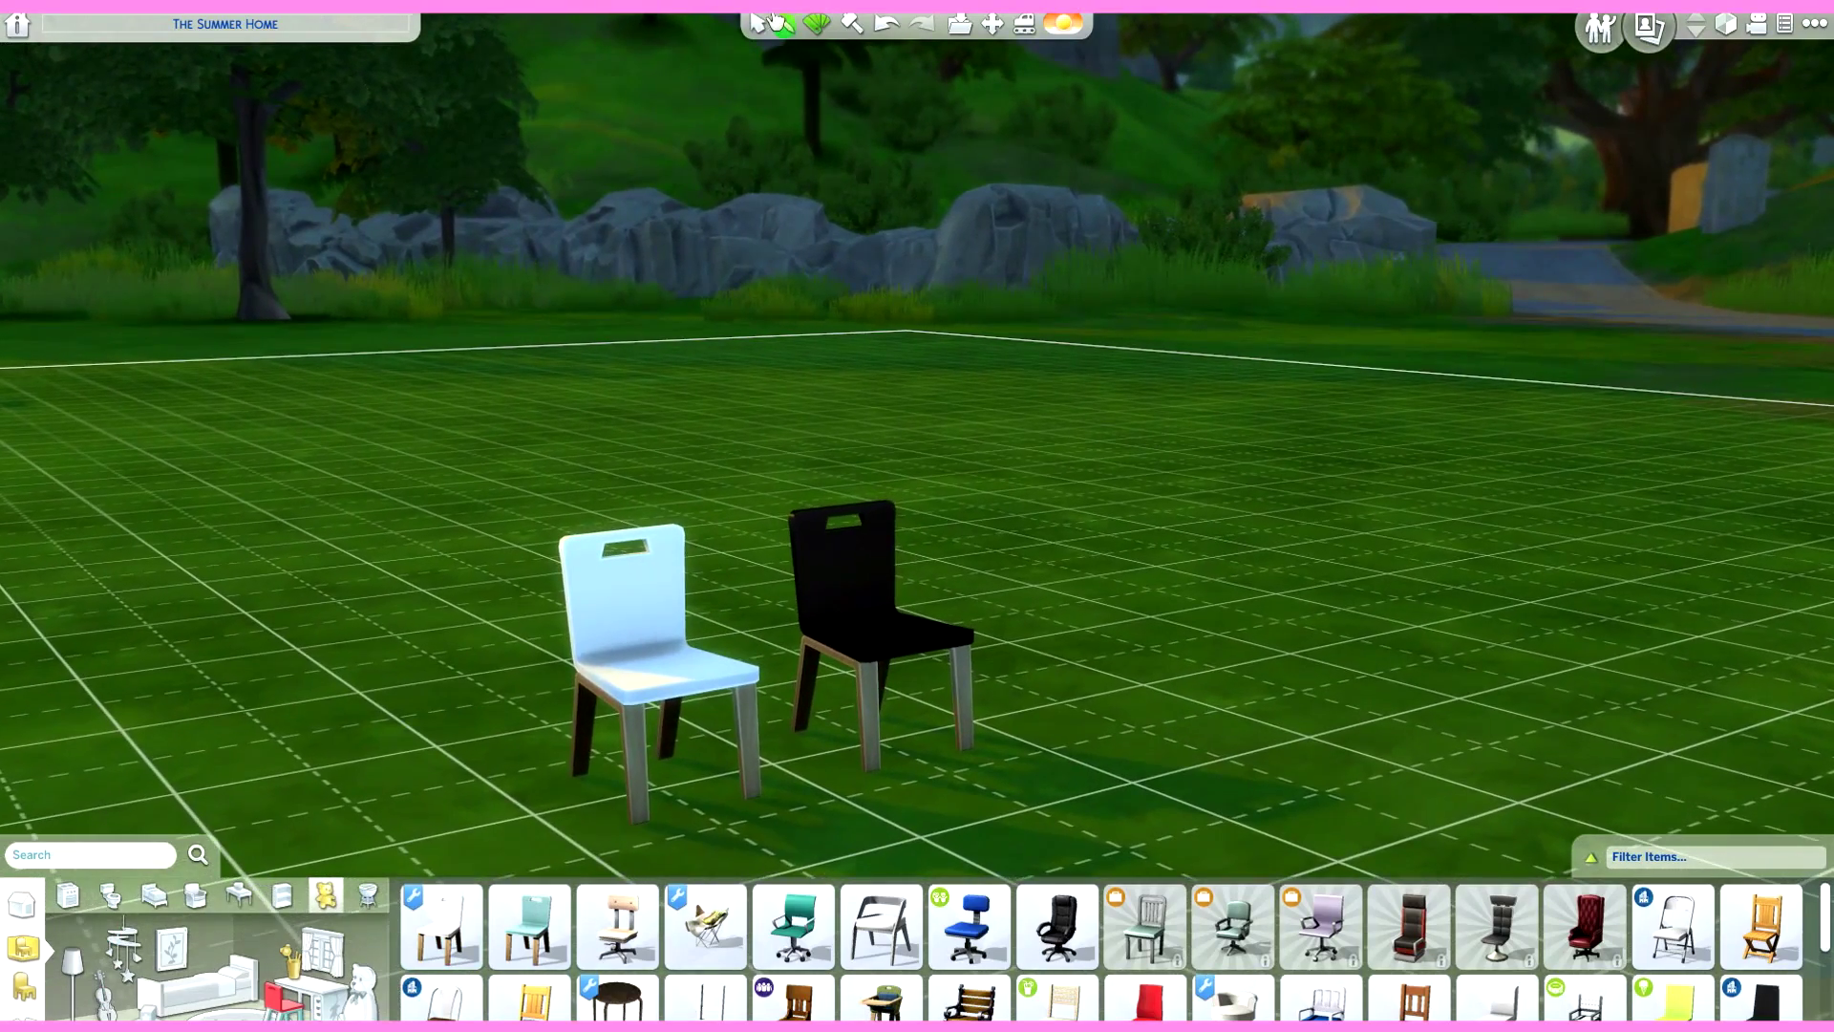
left_click(759, 22)
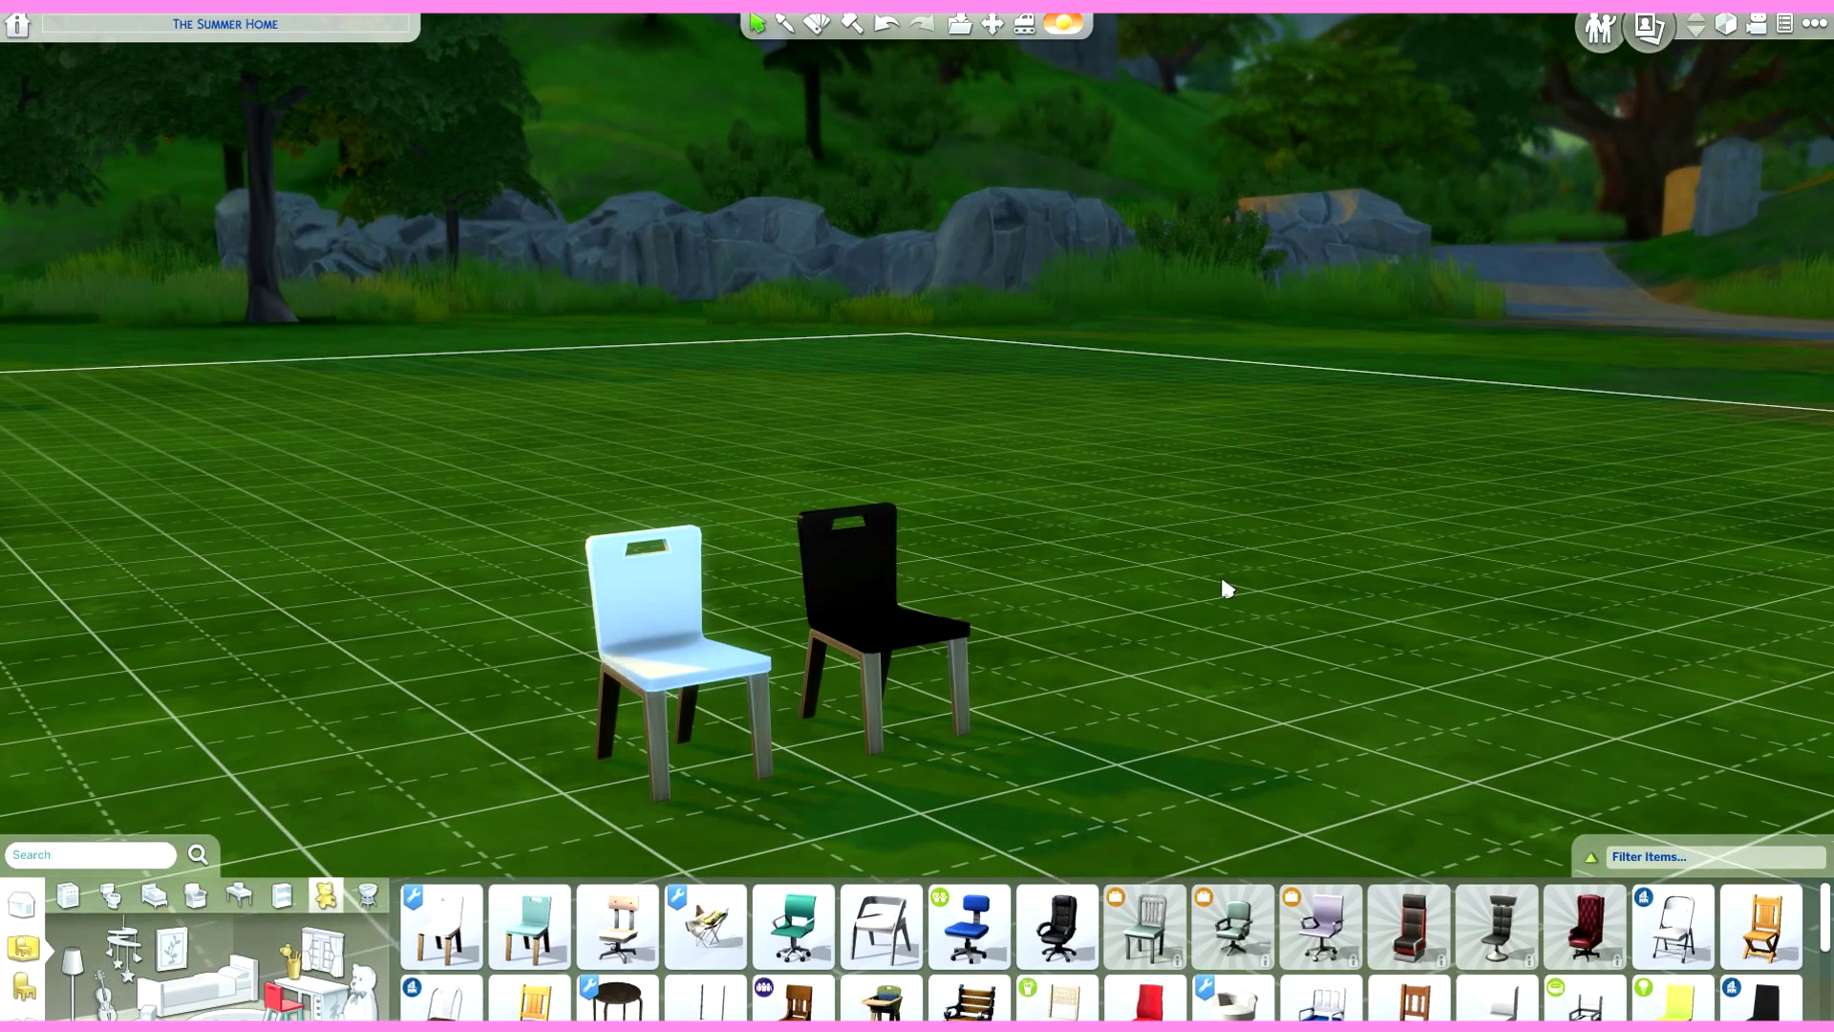
scroll(1226, 587, "down", 2)
scroll(1227, 587, "down", 2)
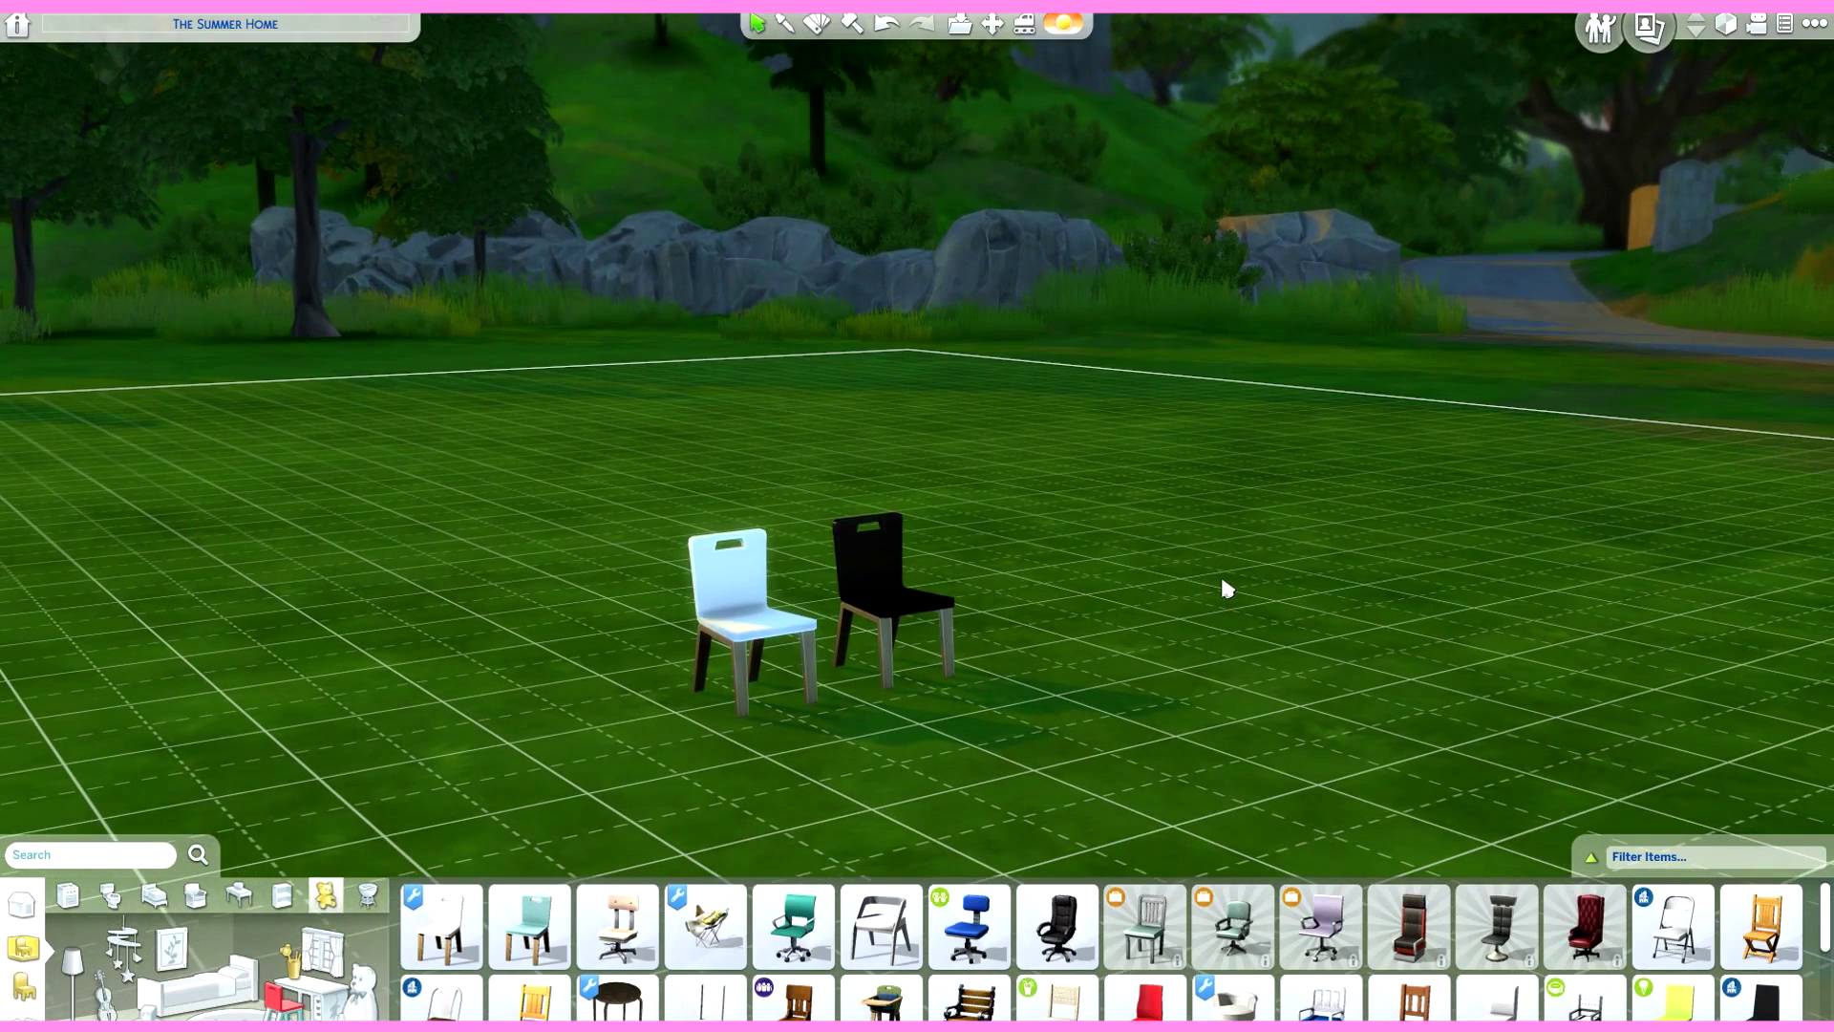